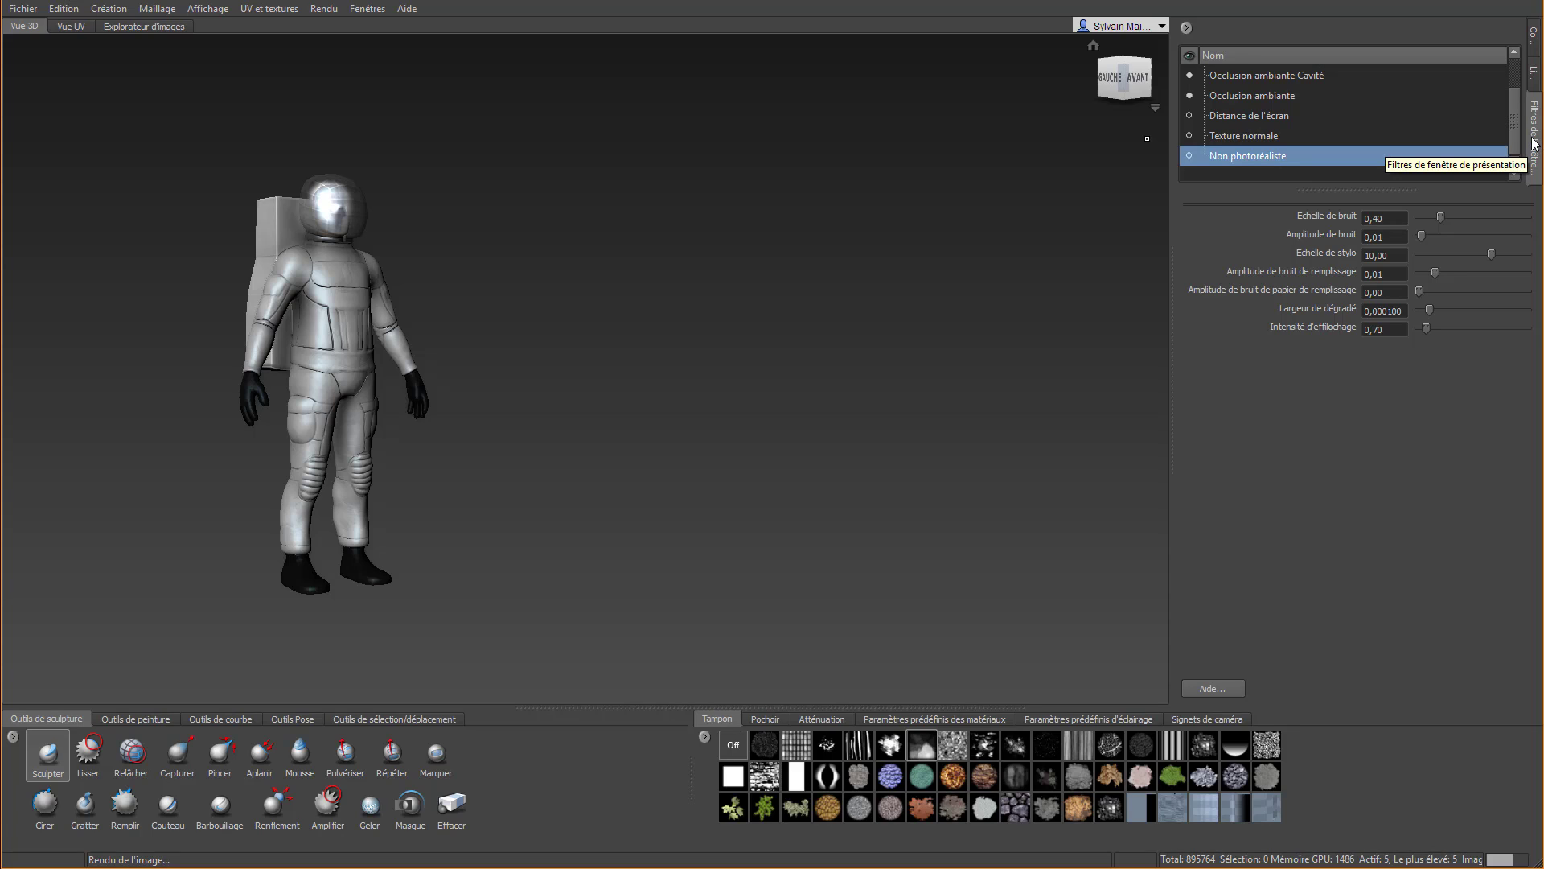
Add a new sculpt layer above the Tissu layer in Group 1 of the suit
{"action": "left_click", "coordinate": [1533, 37]}
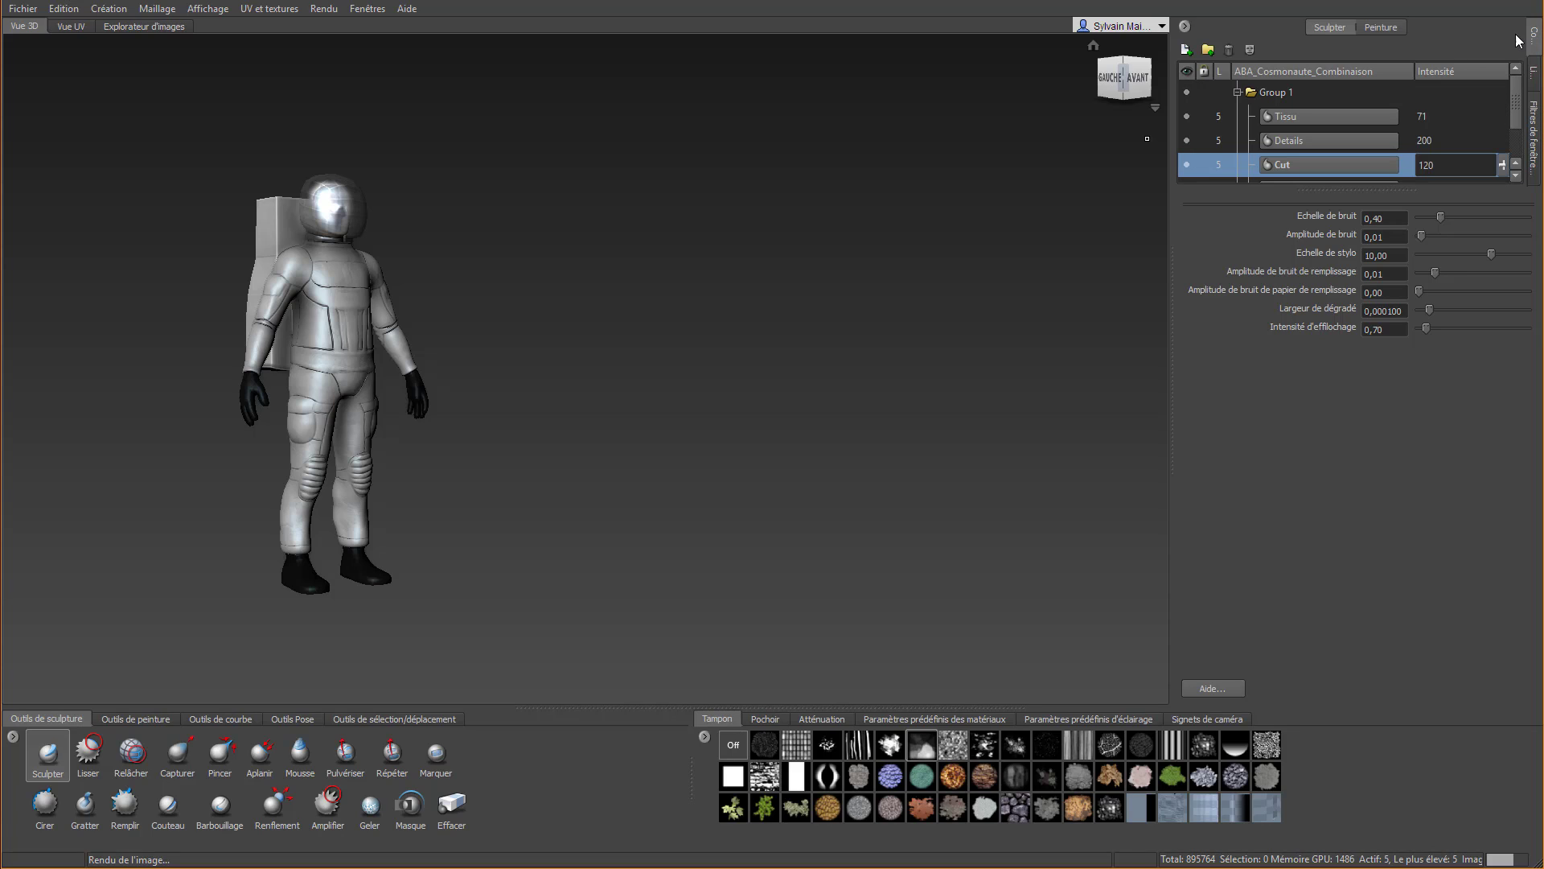
{"action": "left_click", "coordinate": [1381, 30]}
{"action": "left_click", "coordinate": [1328, 30]}
{"action": "left_click", "coordinate": [1278, 118]}
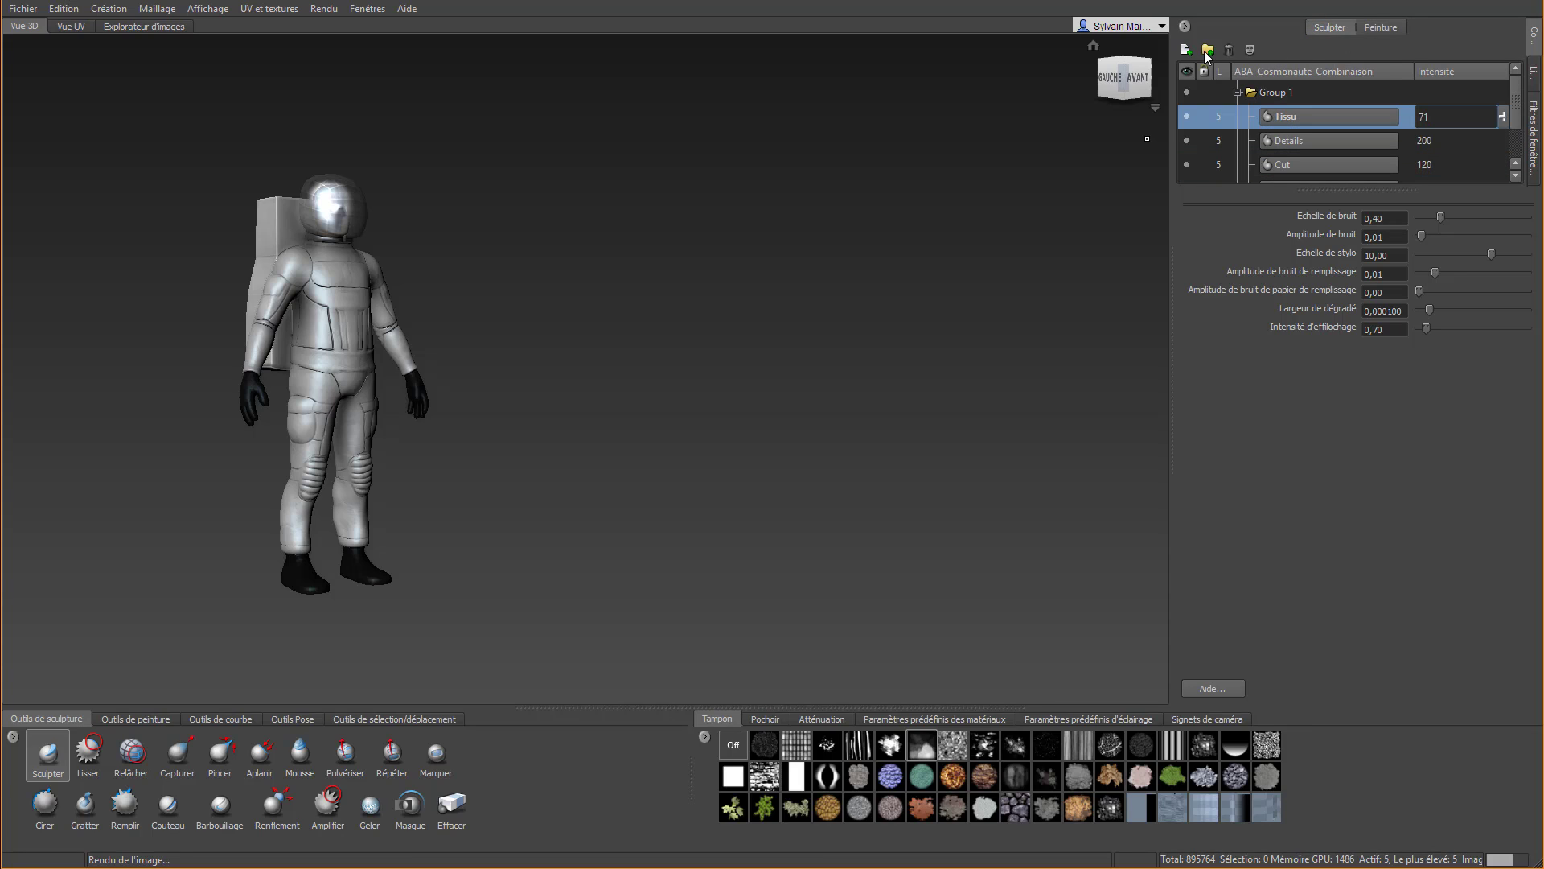
{"action": "left_click", "coordinate": [1187, 50]}
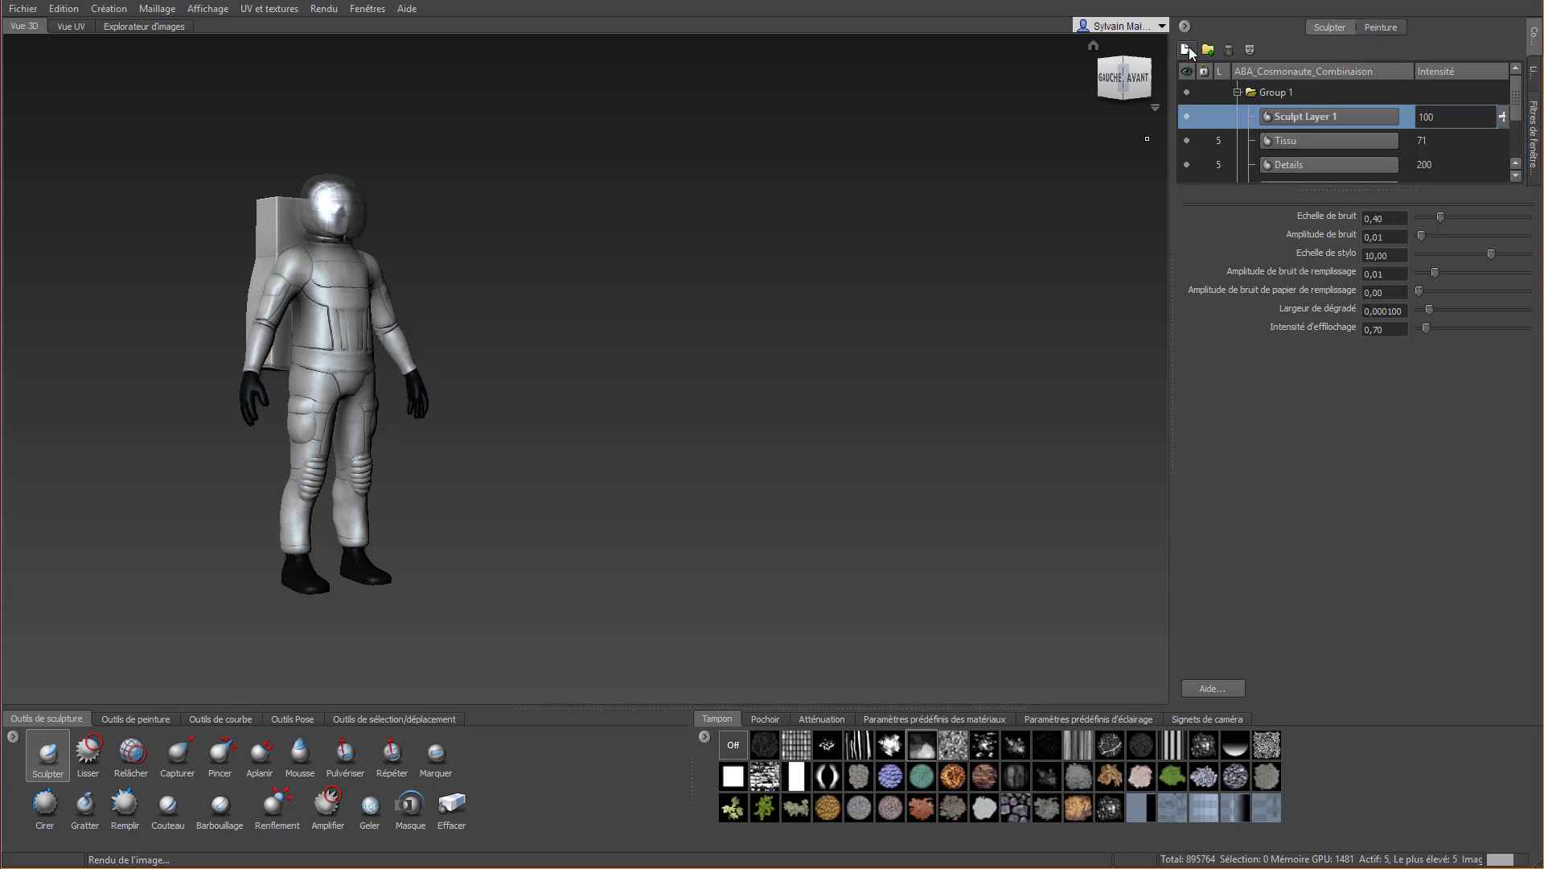
Set up the Wax (Cirer) sculpting tool with a brush size of 1,98 and its effect inverted
{"action": "scroll", "coordinate": [331, 297], "scroll_direction": "up", "scroll_amount": 4}
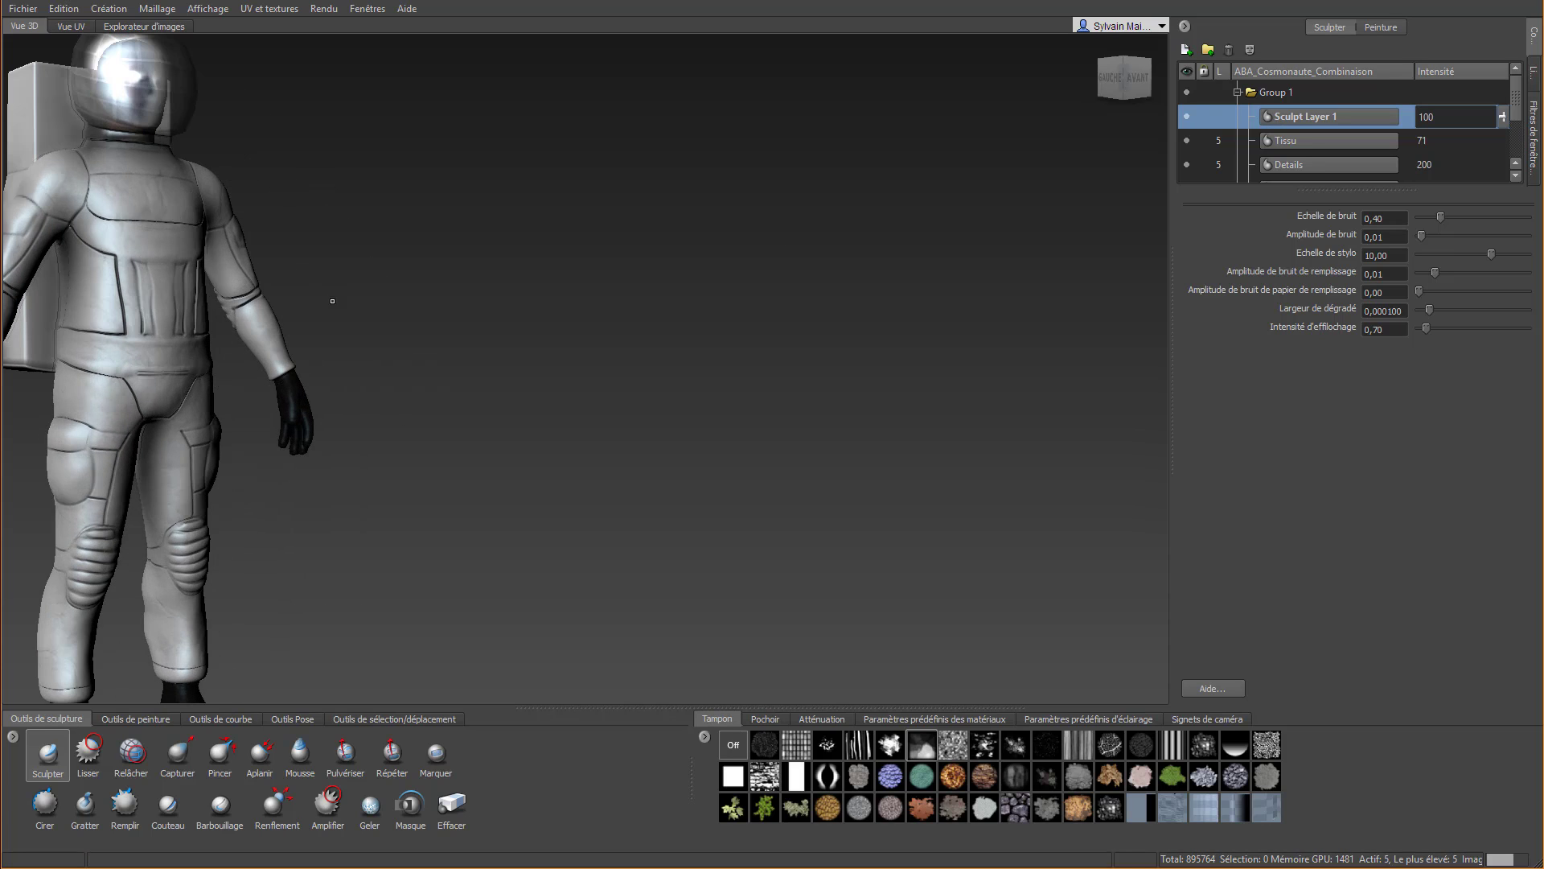
{"action": "middle_click_drag", "start_coordinate": [331, 297], "coordinate": [597, 289], "text": "alt"}
{"action": "left_click", "coordinate": [45, 802]}
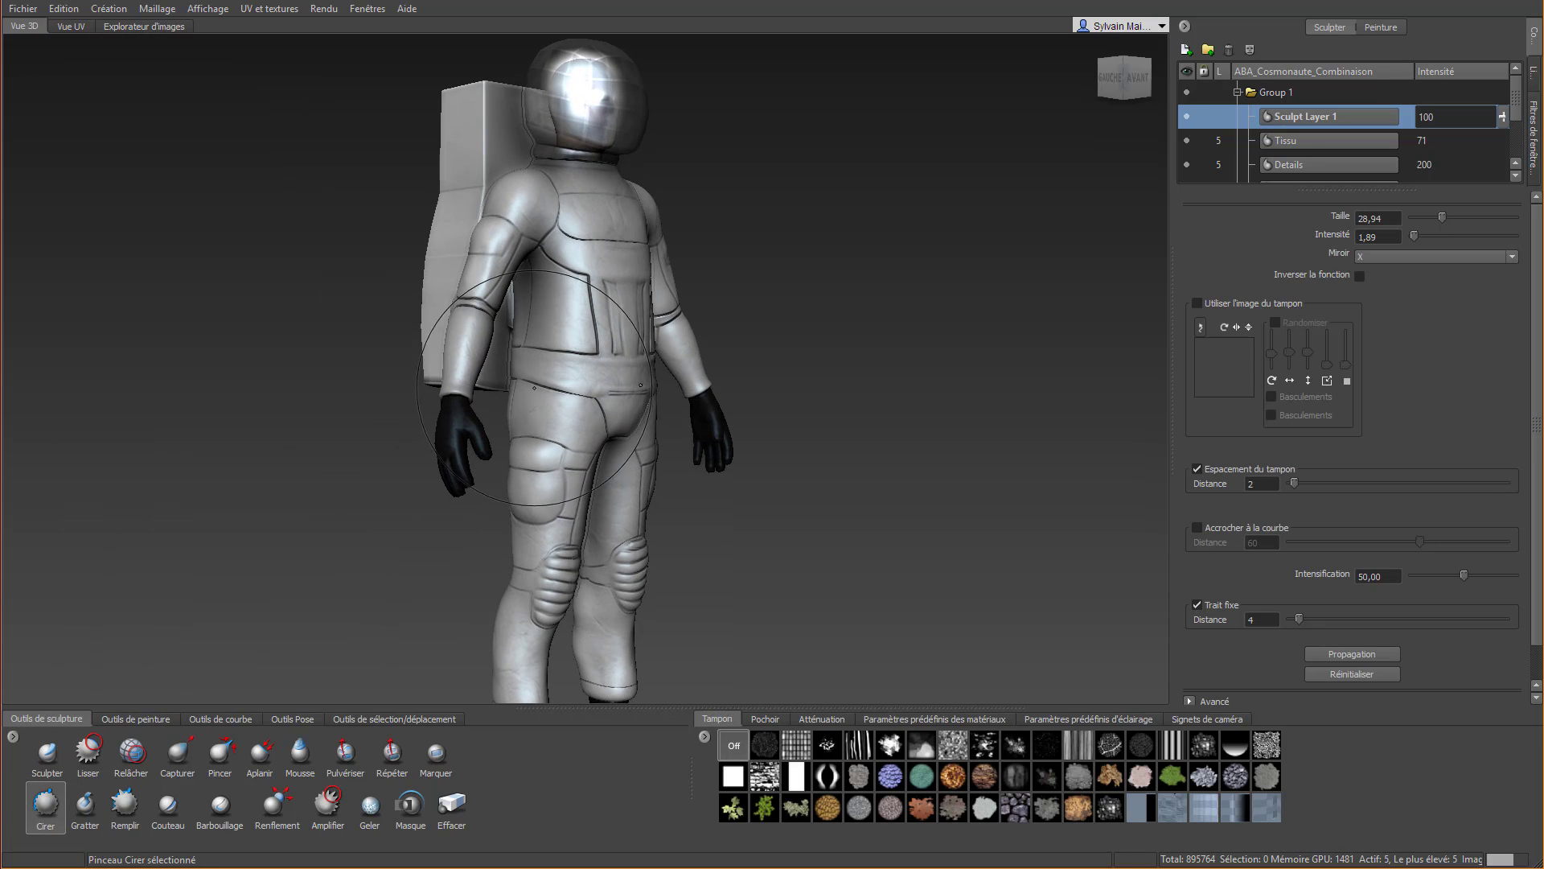
{"action": "scroll", "coordinate": [552, 319], "scroll_direction": "up", "scroll_amount": 2}
{"action": "scroll", "coordinate": [552, 319], "scroll_direction": "up", "scroll_amount": 3}
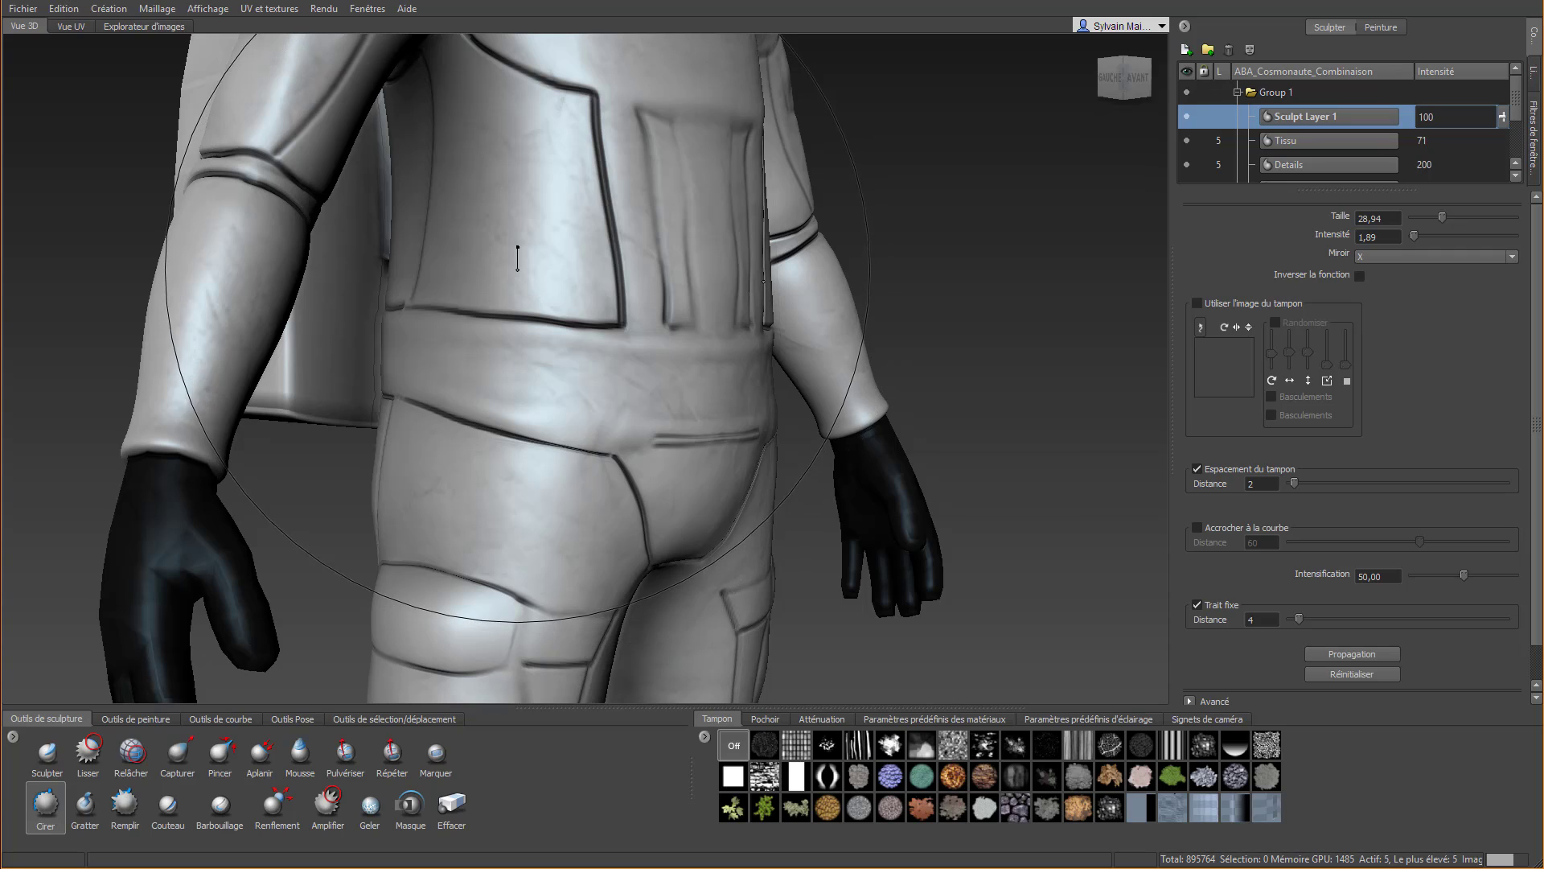
{"action": "right_click_drag", "start_coordinate": [517, 258], "coordinate": [517, 267]}
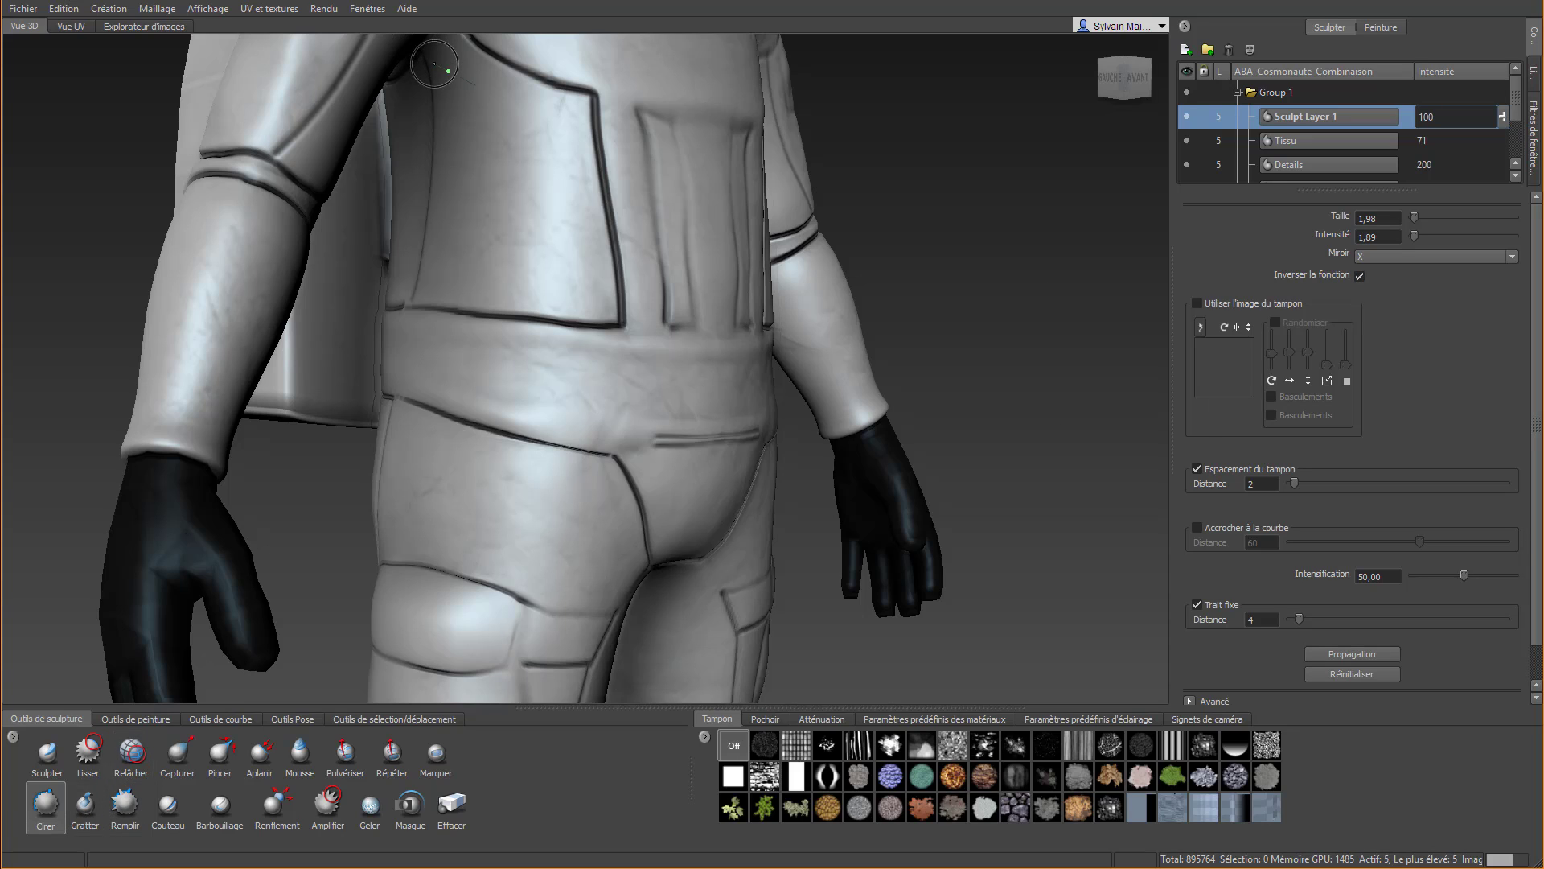
Carve five horizontal grooves, one below another, across the side waist panel of the suit with mirrored strokes
{"action": "mouse_move", "coordinate": [448, 71]}
{"action": "left_mouse_down"}
{"action": "mouse_move", "coordinate": [523, 111]}
{"action": "mouse_move", "coordinate": [629, 133]}
{"action": "left_mouse_up"}
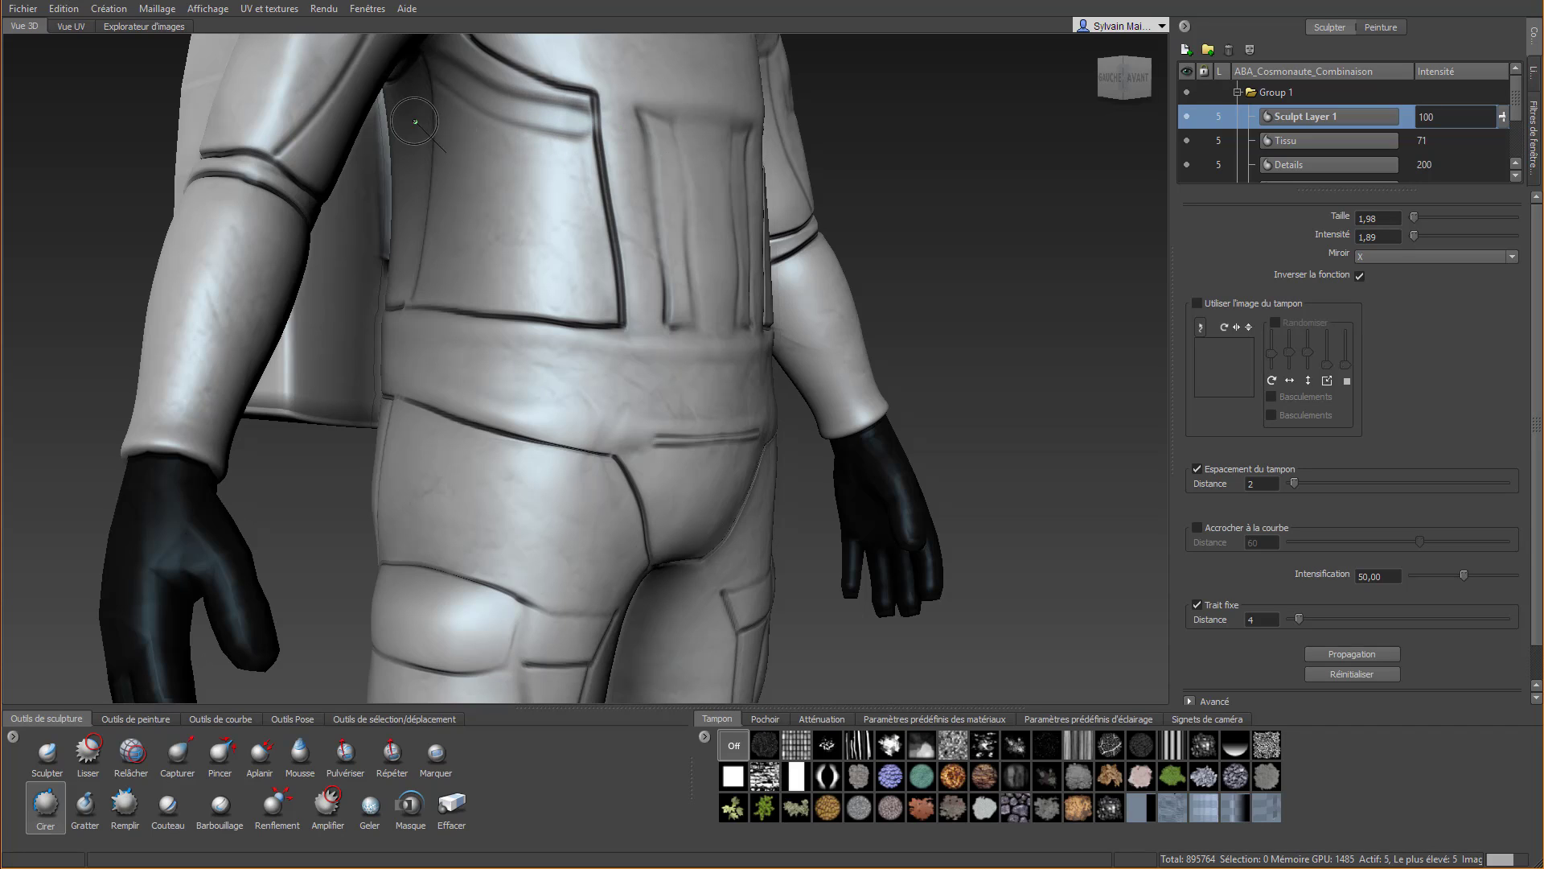
{"action": "left_click_drag", "start_coordinate": [415, 122], "coordinate": [625, 168]}
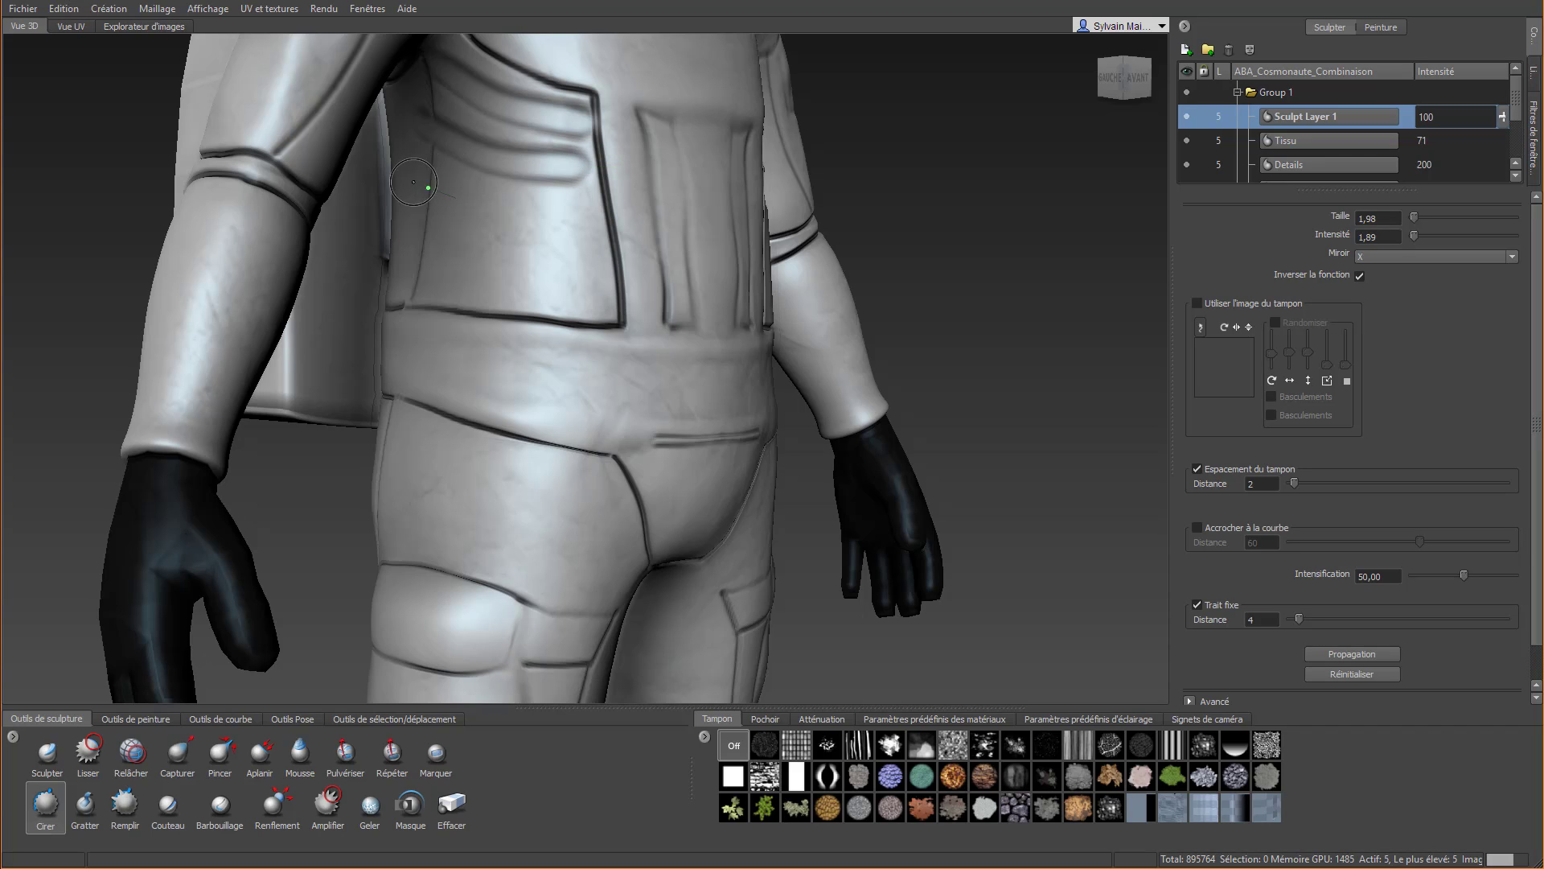
{"action": "left_click_drag", "start_coordinate": [429, 187], "coordinate": [628, 211]}
{"action": "left_click_drag", "start_coordinate": [412, 234], "coordinate": [635, 255]}
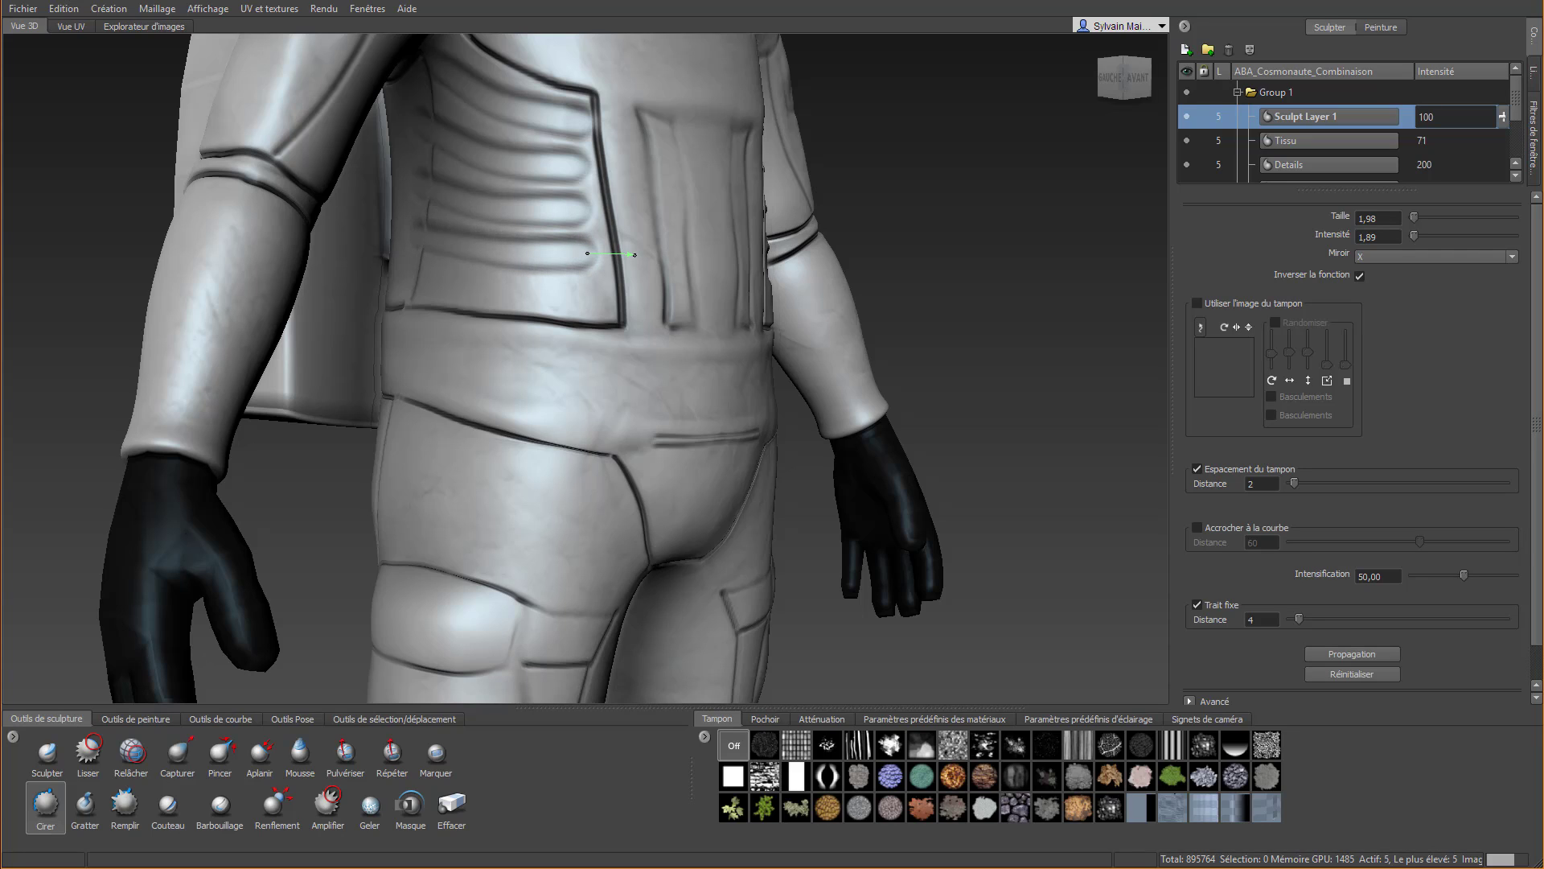
{"action": "left_click_drag", "start_coordinate": [406, 281], "coordinate": [640, 305]}
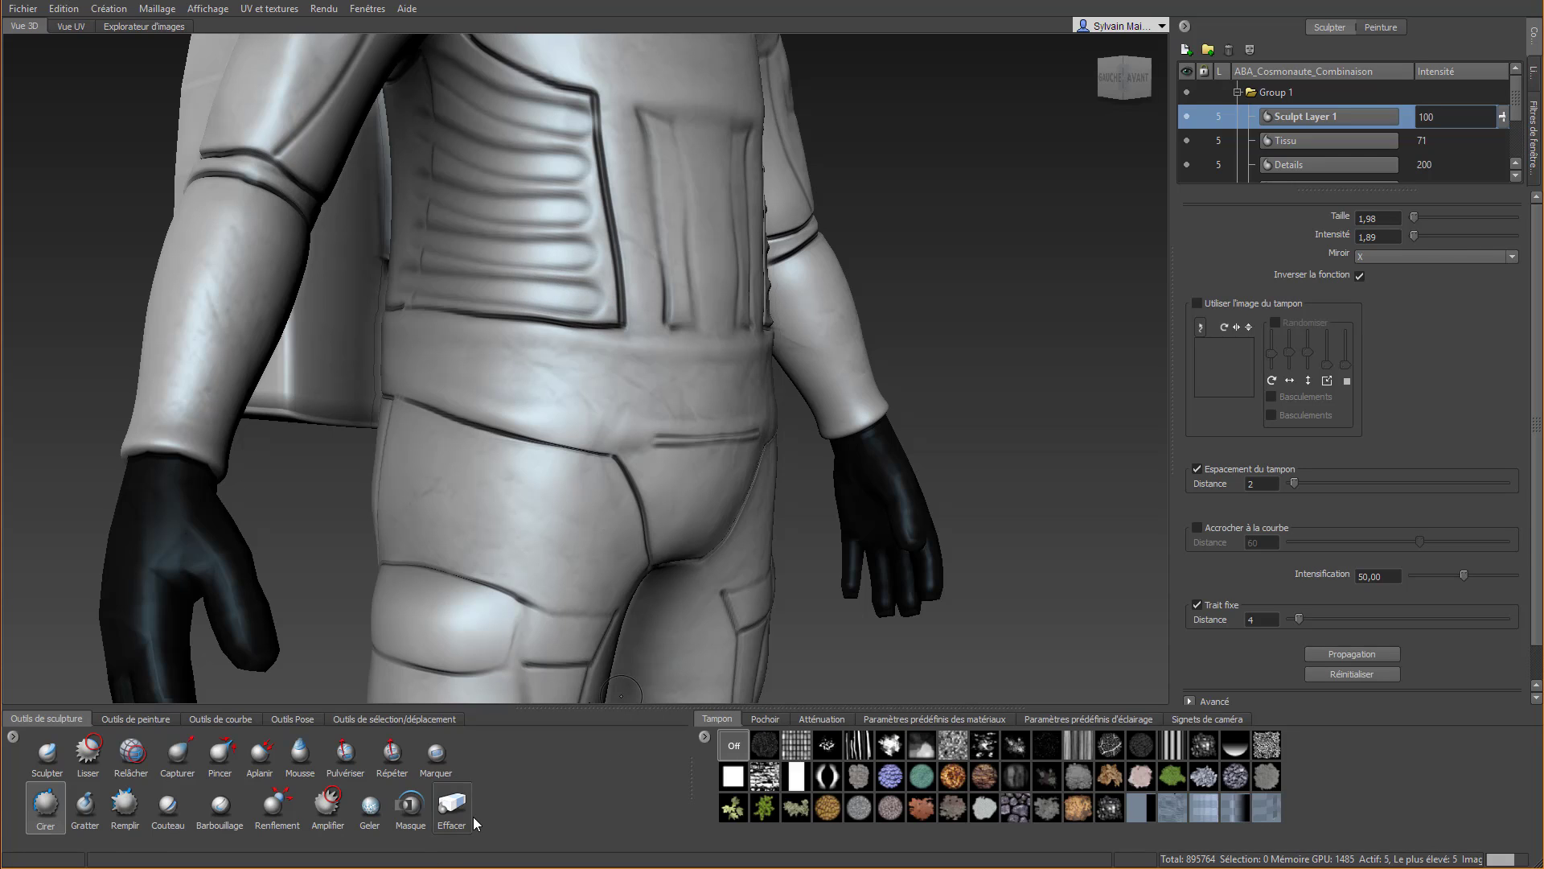
Erase the groove ends that run over the borders of the side waist panel with the Erase (Effacer) tool
{"action": "left_click", "coordinate": [451, 804]}
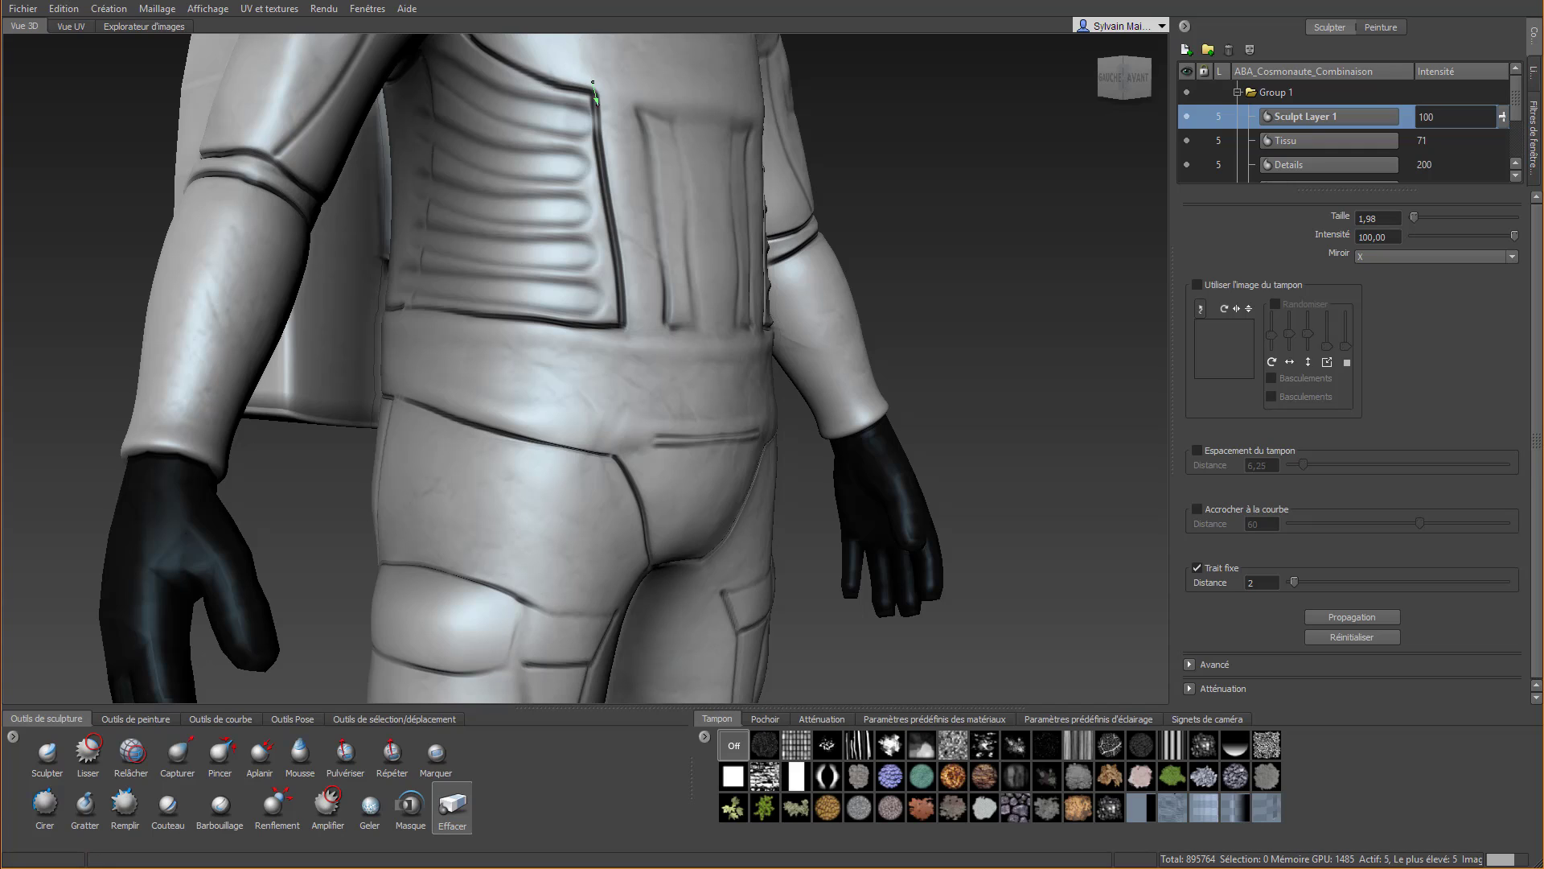
{"action": "left_click_drag", "start_coordinate": [592, 84], "coordinate": [598, 152]}
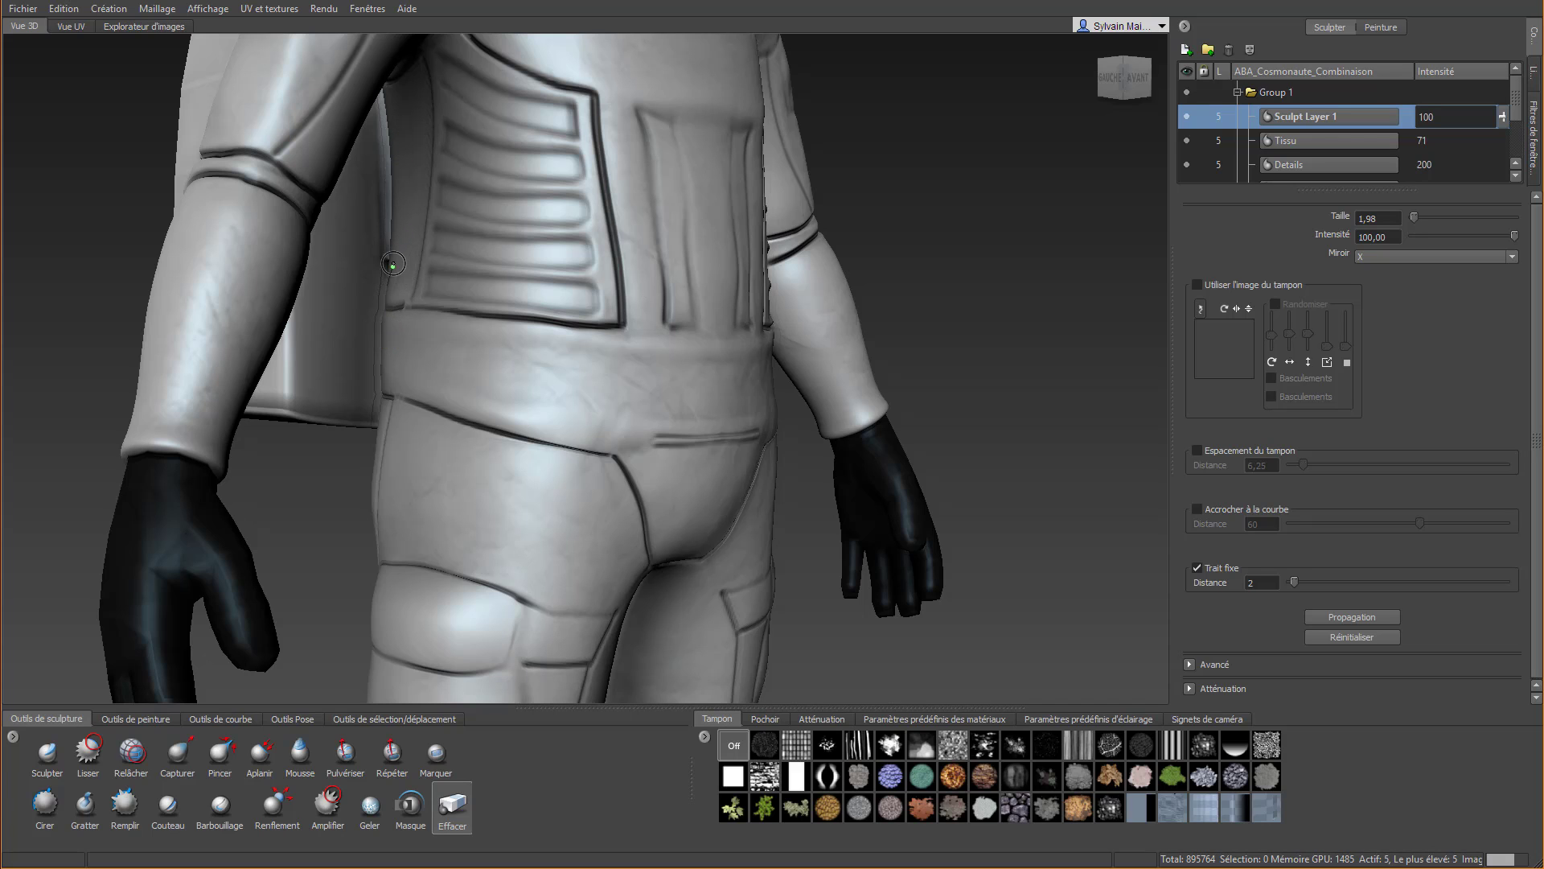
Sculpt stacked horizontal raised ribs across the central abdomen panel with the non-inverted Wax tool
{"action": "scroll", "coordinate": [386, 346], "scroll_direction": "down", "scroll_amount": 5}
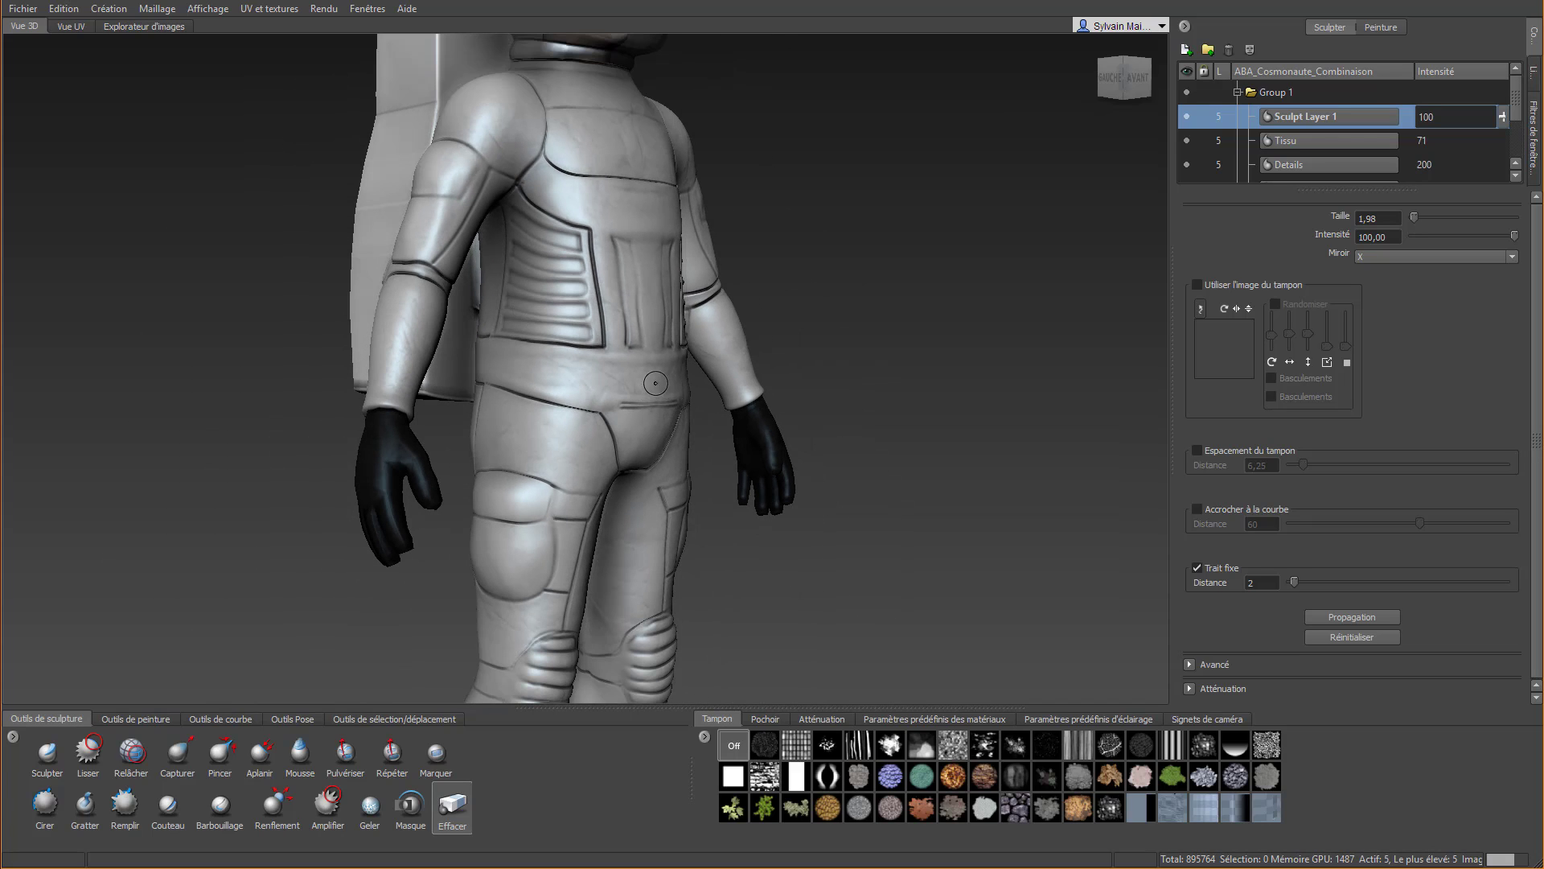
{"action": "left_click_drag", "start_coordinate": [641, 377], "coordinate": [544, 372], "text": "alt"}
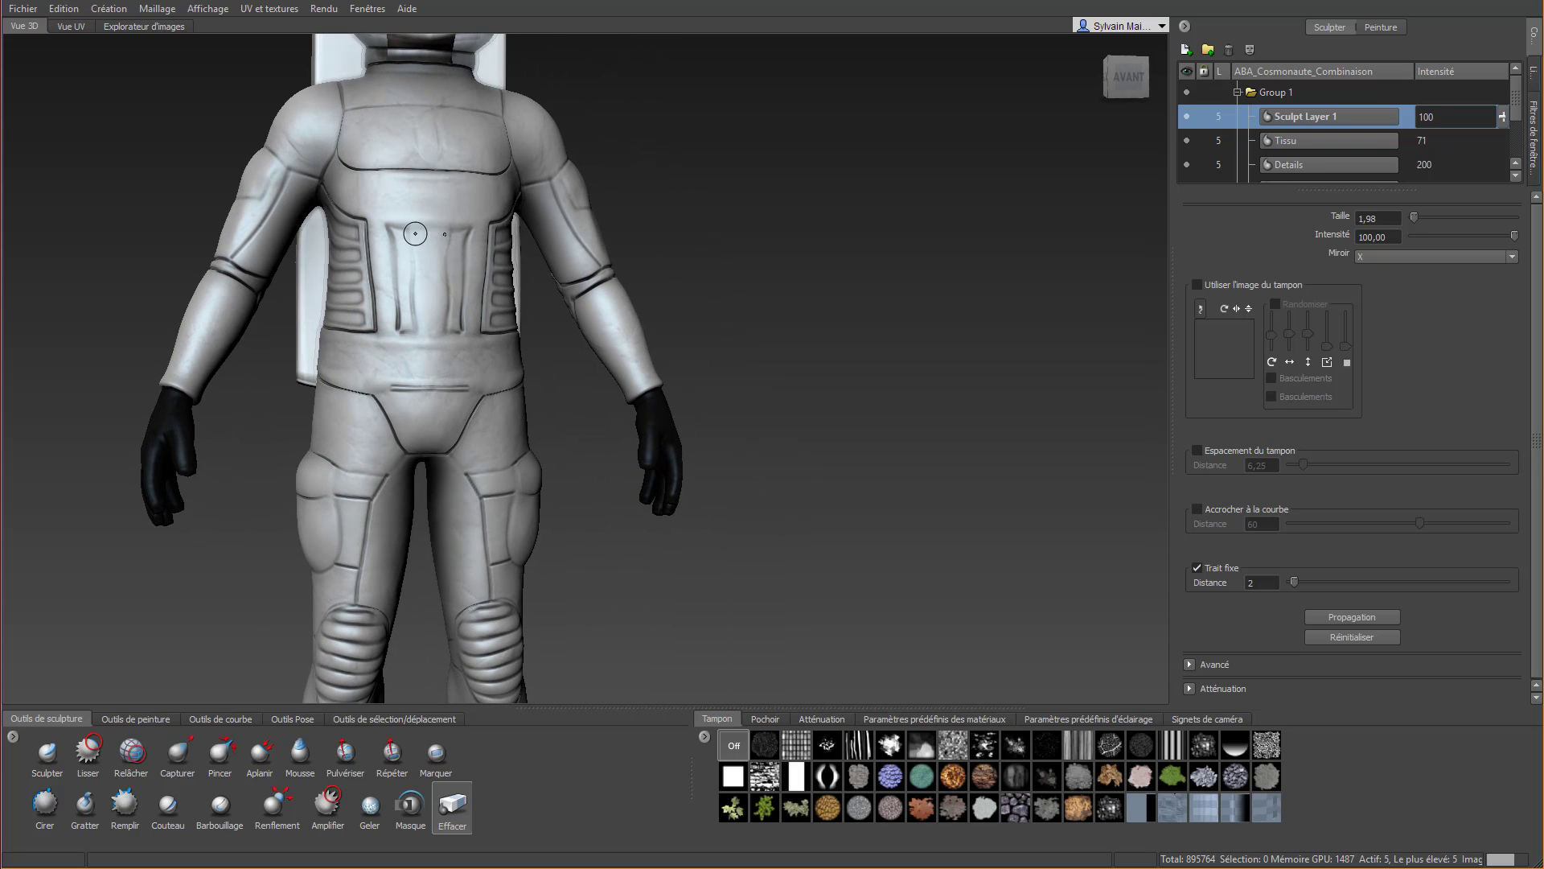
{"action": "scroll", "coordinate": [415, 233], "scroll_direction": "up", "scroll_amount": 4}
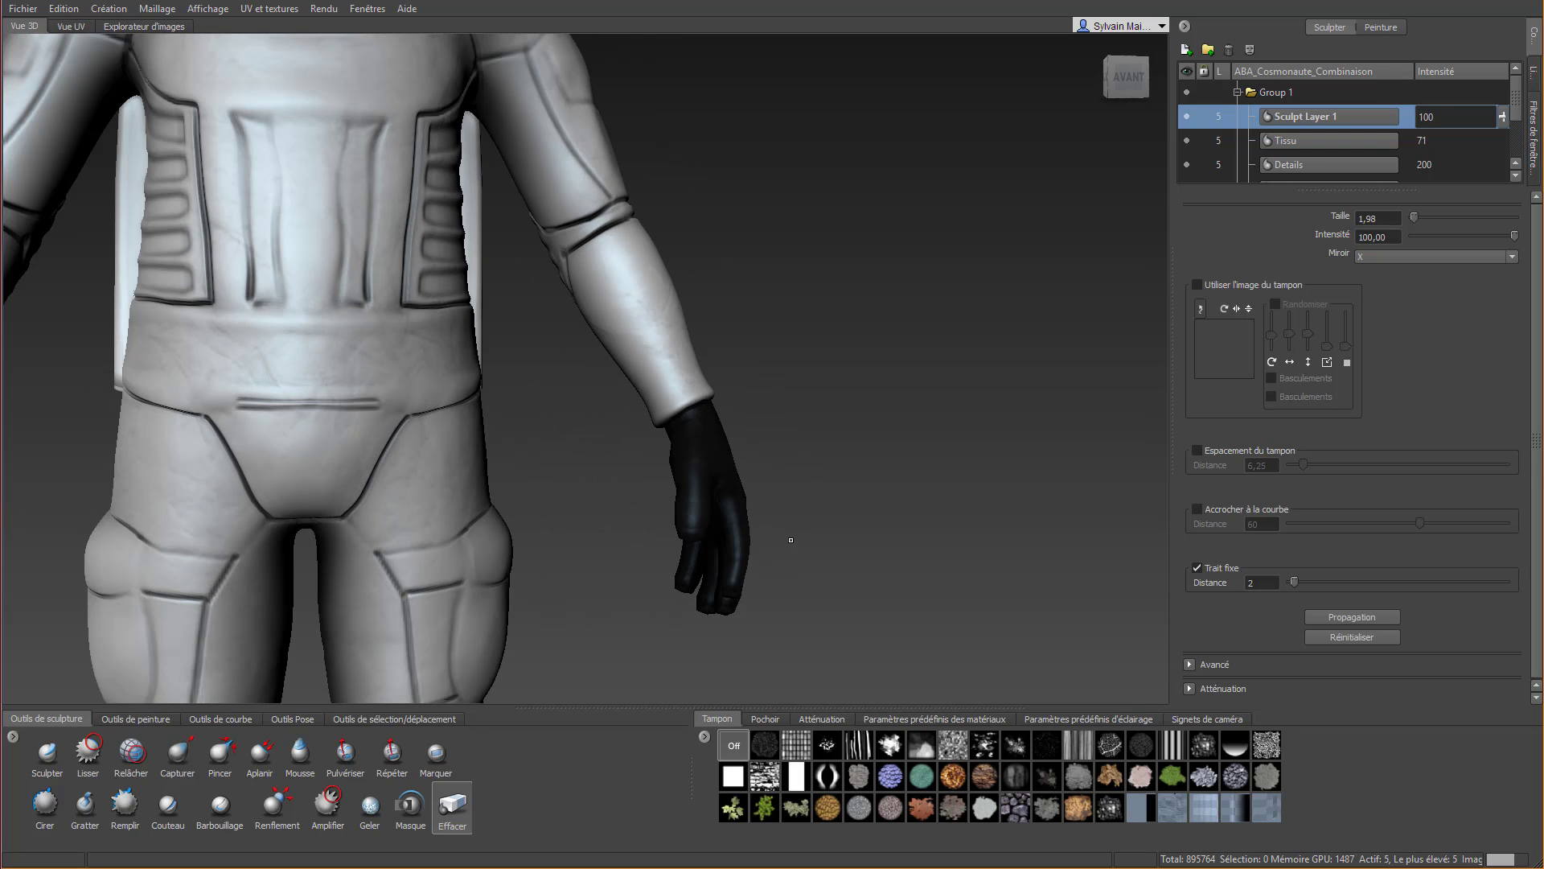
{"action": "left_click", "coordinate": [45, 802]}
{"action": "middle_click_drag", "start_coordinate": [239, 310], "coordinate": [394, 469], "text": "alt"}
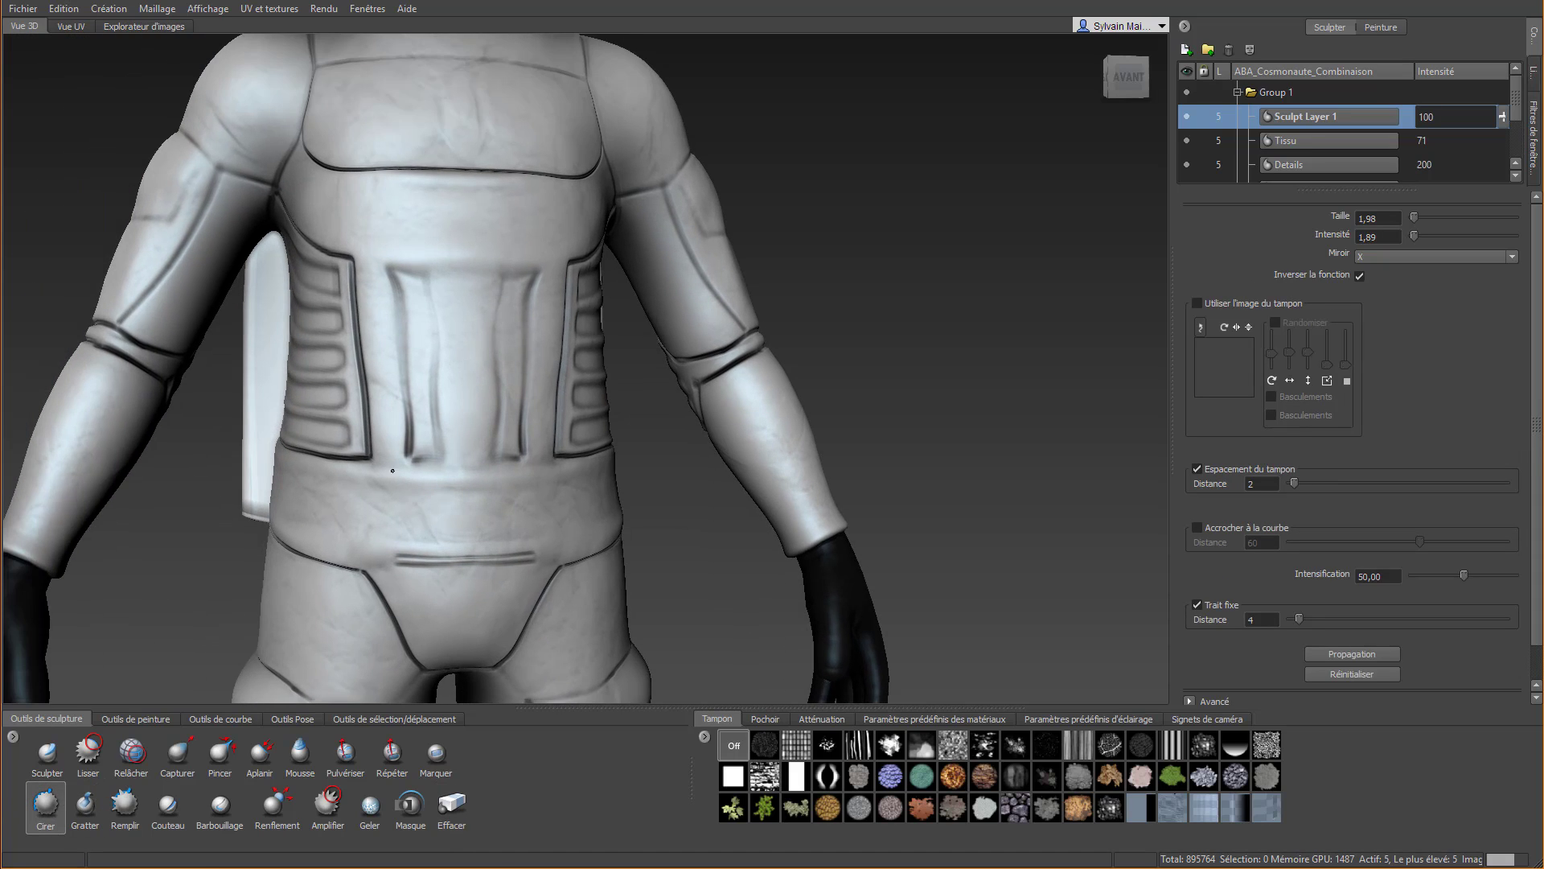
{"action": "scroll", "coordinate": [419, 334], "scroll_direction": "up", "scroll_amount": 3}
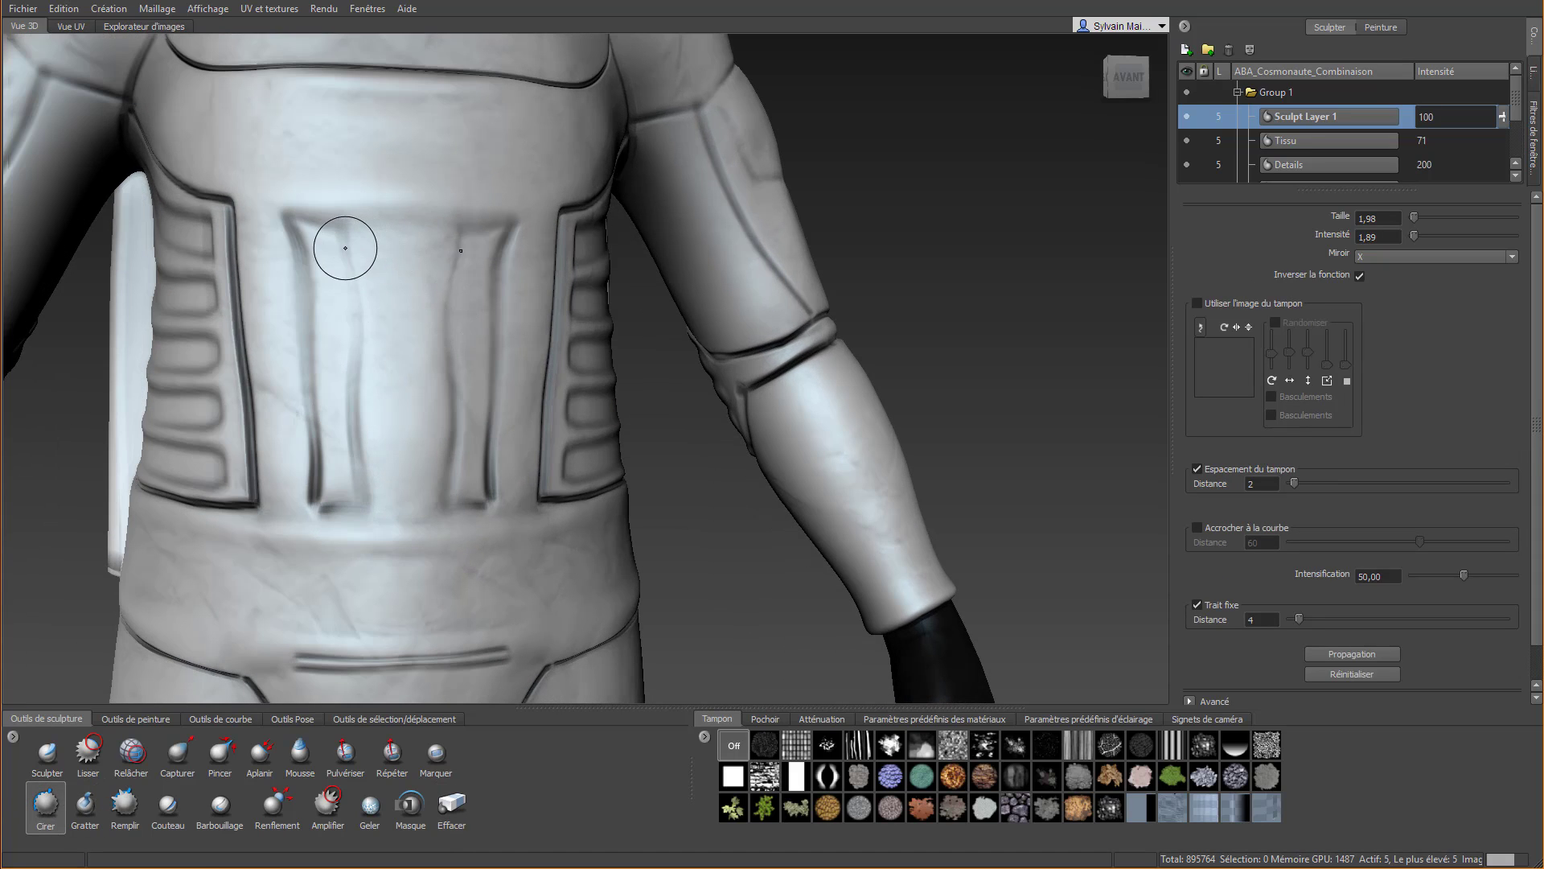
{"action": "left_click_drag", "start_coordinate": [355, 248], "coordinate": [503, 256]}
{"action": "key", "text": "ctrl+z"}
{"action": "left_click_drag", "start_coordinate": [359, 252], "coordinate": [459, 263]}
{"action": "left_click_drag", "start_coordinate": [327, 252], "coordinate": [434, 259]}
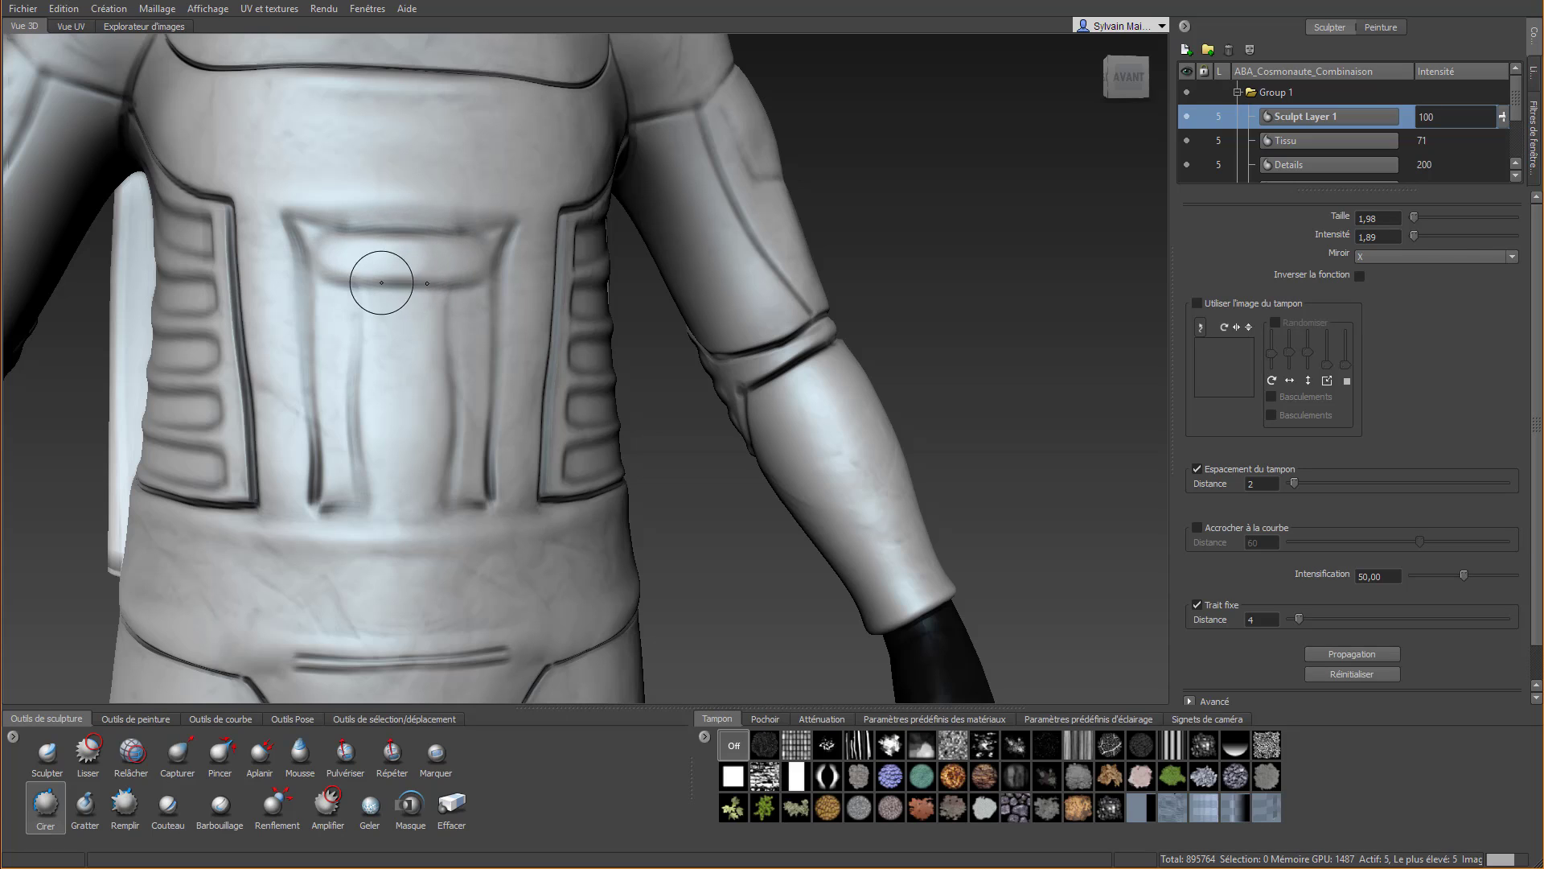
{"action": "left_click_drag", "start_coordinate": [334, 314], "coordinate": [453, 314]}
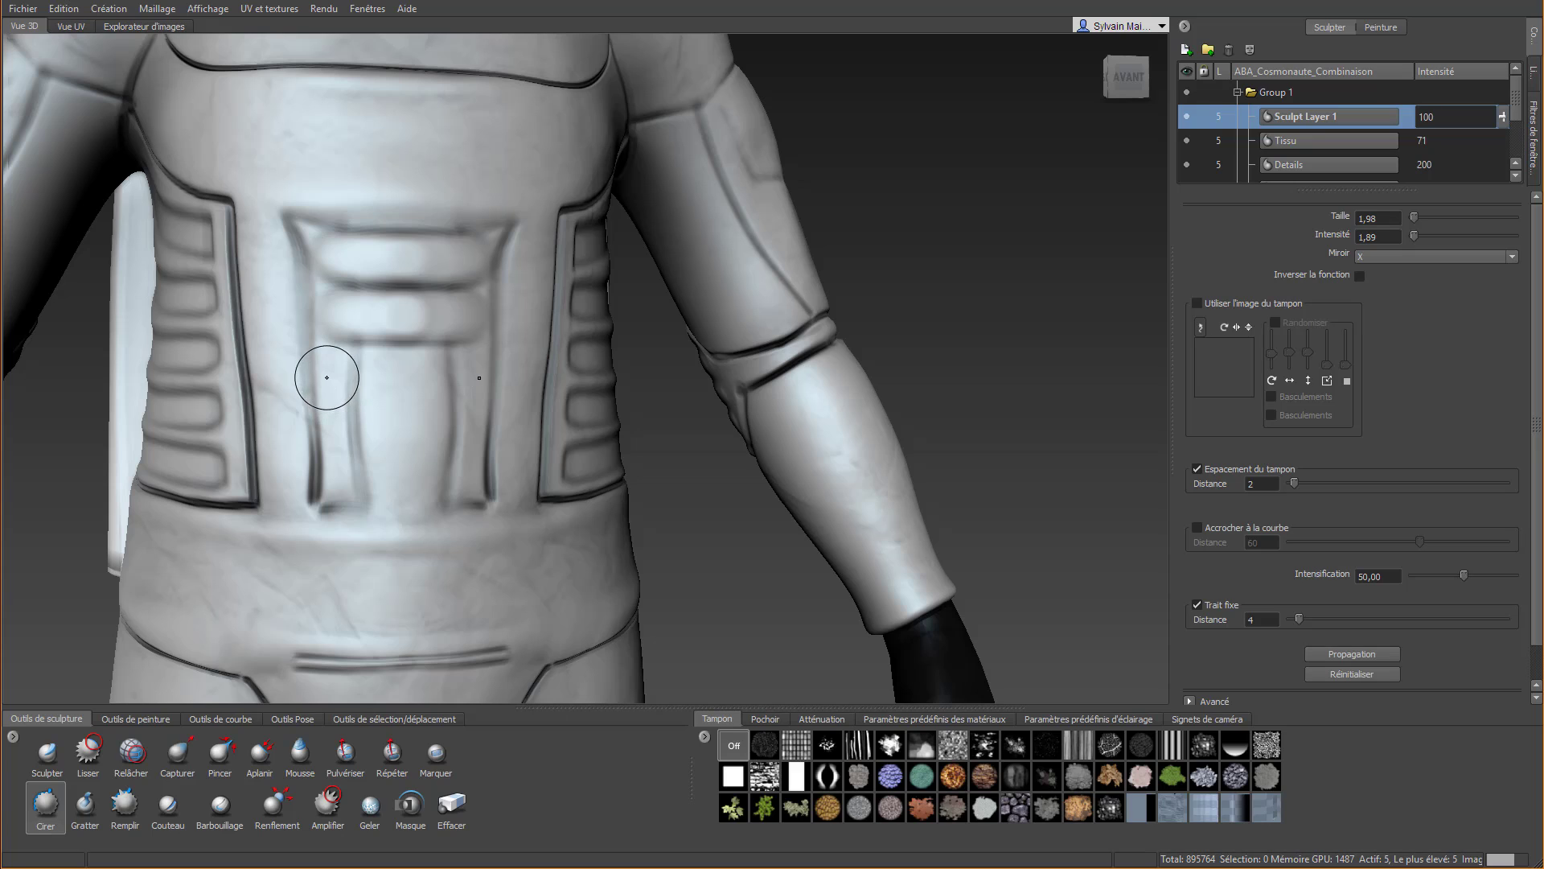
{"action": "left_click_drag", "start_coordinate": [324, 373], "coordinate": [453, 380]}
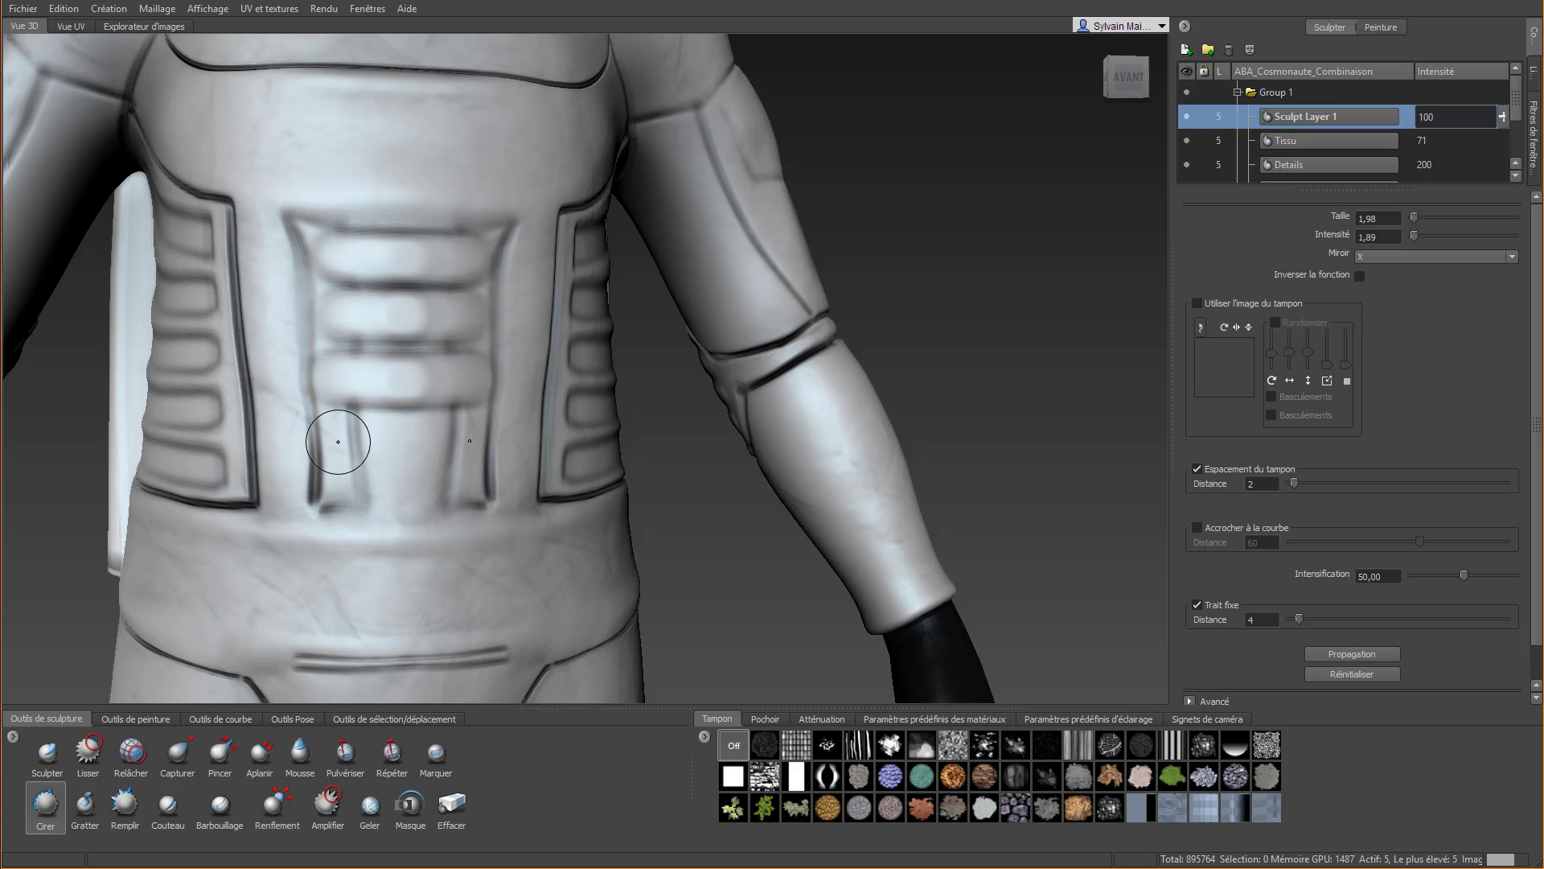
{"action": "left_click_drag", "start_coordinate": [333, 453], "coordinate": [450, 458]}
Smooth the middle of the ribs on the central abdomen panel with the Smooth (Lisser) brush
{"action": "mouse_move", "coordinate": [371, 260]}
{"action": "left_mouse_down", "text": "shift"}
{"action": "mouse_move", "coordinate": [398, 284]}
{"action": "mouse_move", "coordinate": [398, 317]}
{"action": "left_mouse_up", "text": "shift"}
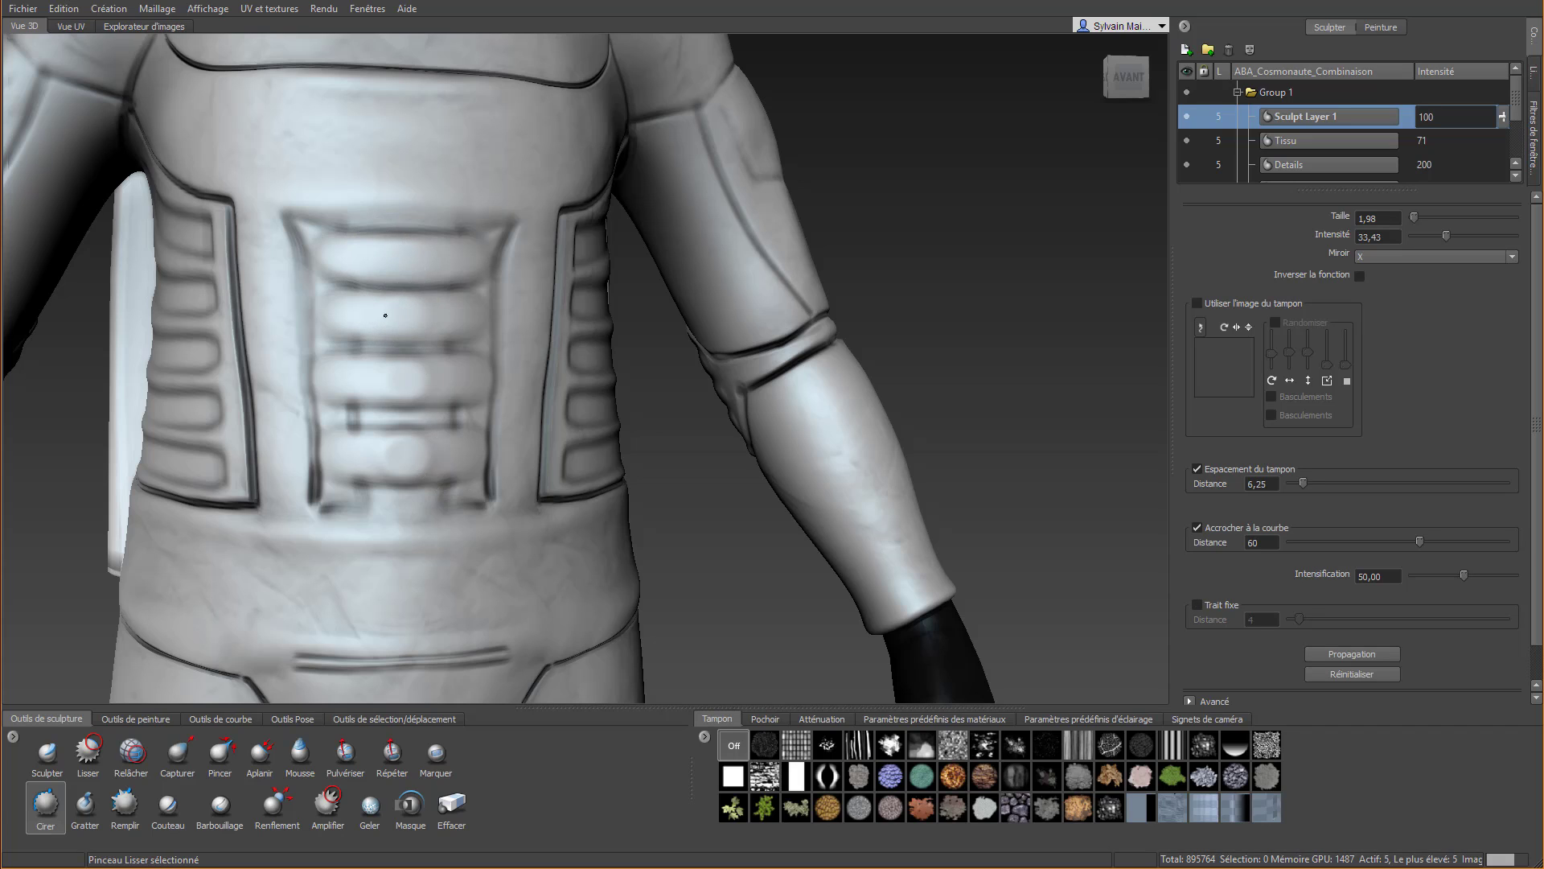
{"action": "left_click_drag", "start_coordinate": [441, 384], "coordinate": [420, 383], "text": "shift"}
{"action": "left_click_drag", "start_coordinate": [413, 448], "coordinate": [394, 460], "text": "shift"}
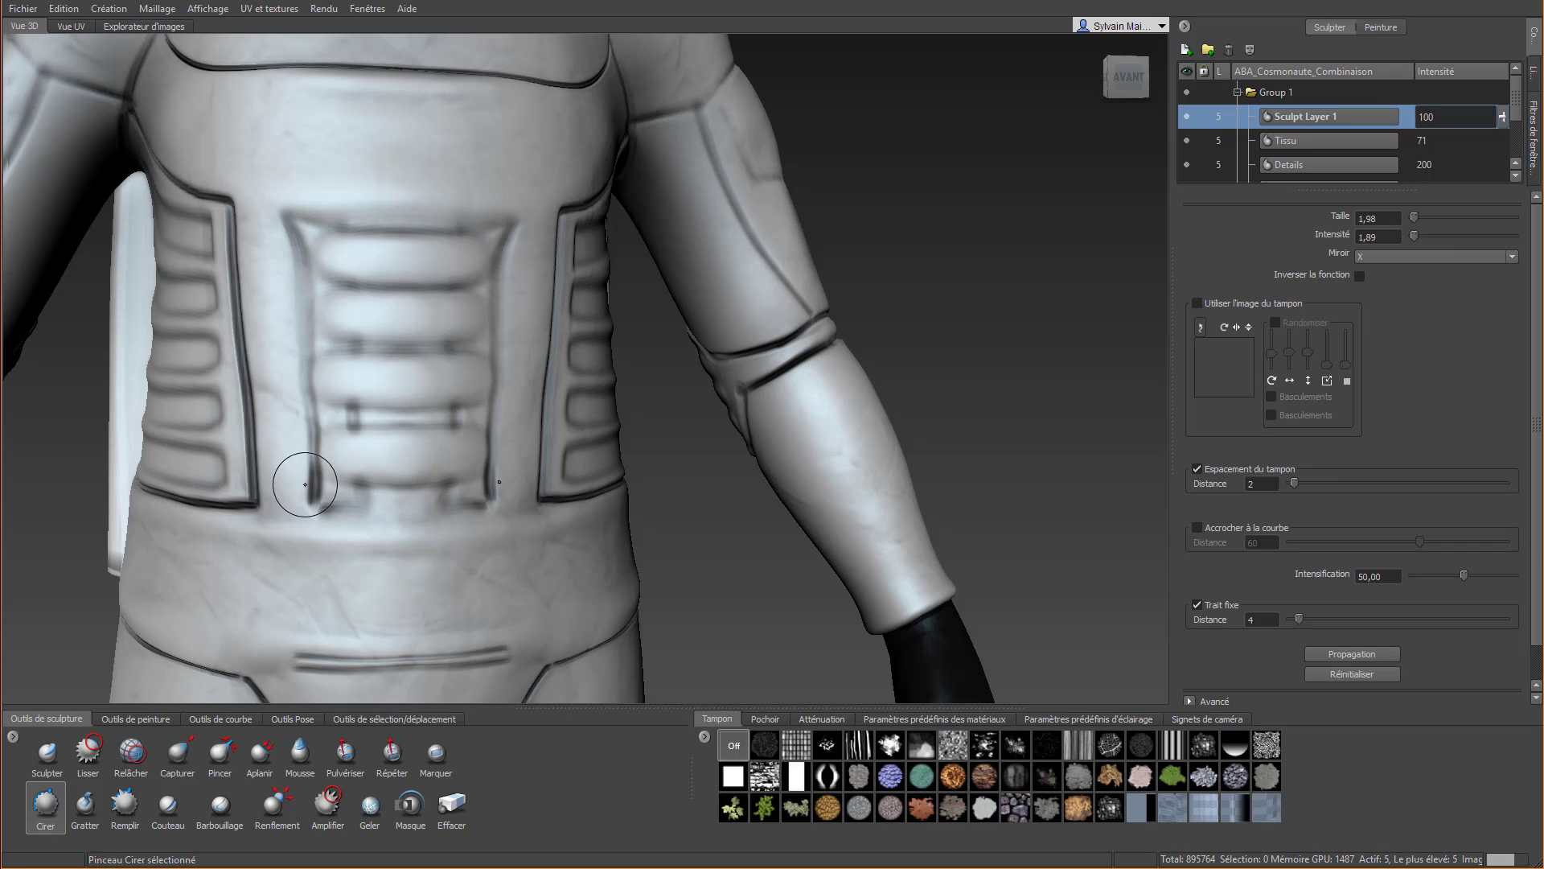
Erase the rib overruns along the edges of the central abdomen panel with the Erase tool
{"action": "left_click", "coordinate": [450, 806]}
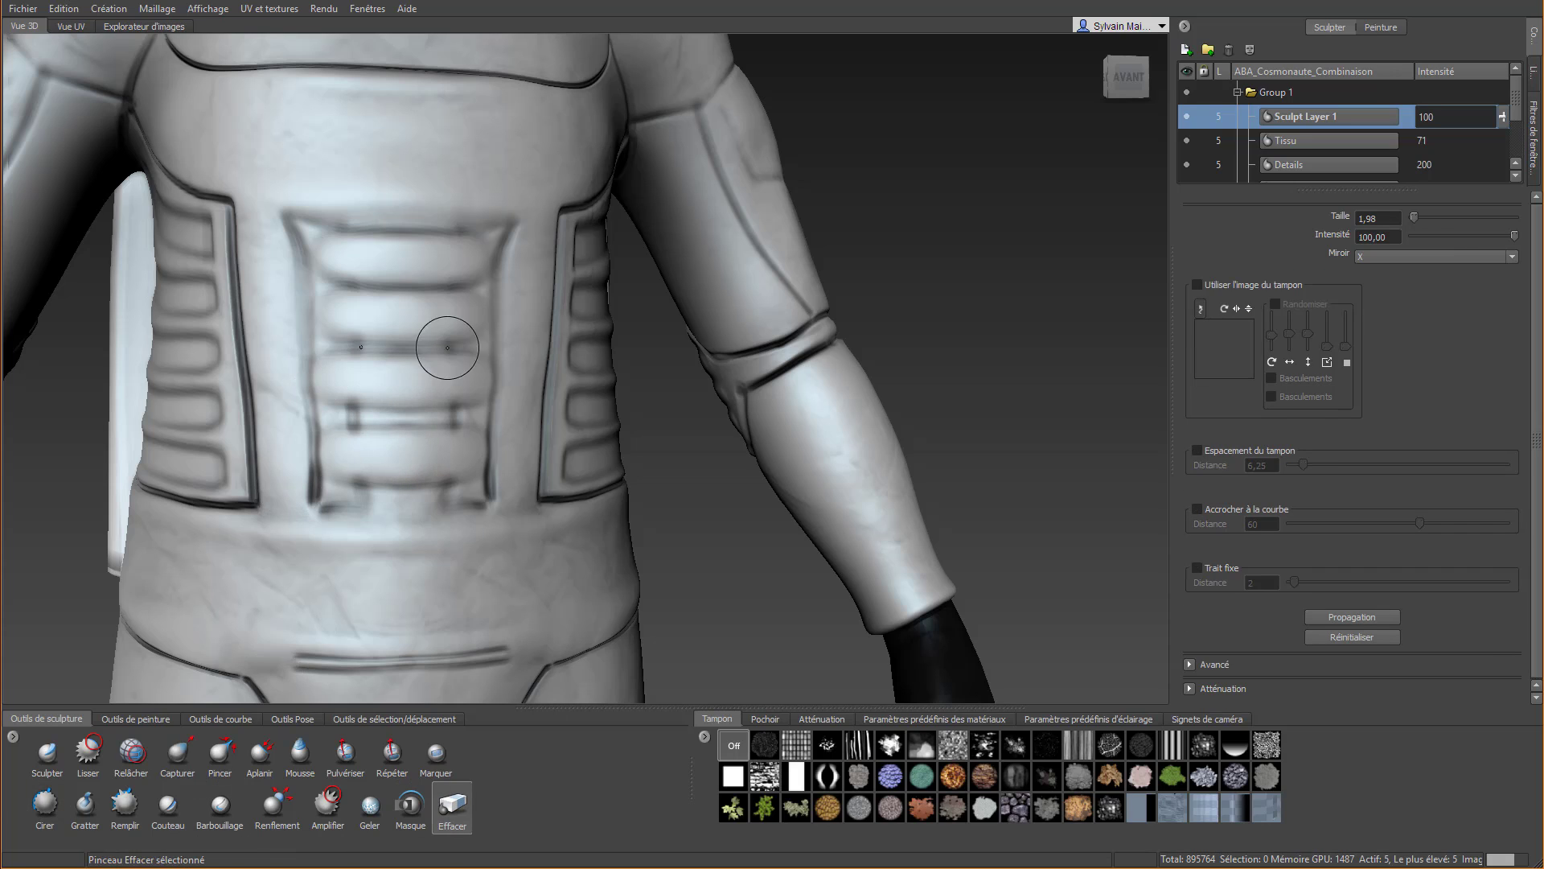
{"action": "mouse_move", "coordinate": [485, 246]}
{"action": "left_mouse_down"}
{"action": "mouse_move", "coordinate": [482, 412]}
{"action": "mouse_move", "coordinate": [500, 509]}
{"action": "left_mouse_up"}
{"action": "scroll", "coordinate": [424, 291], "scroll_direction": "down", "scroll_amount": 5}
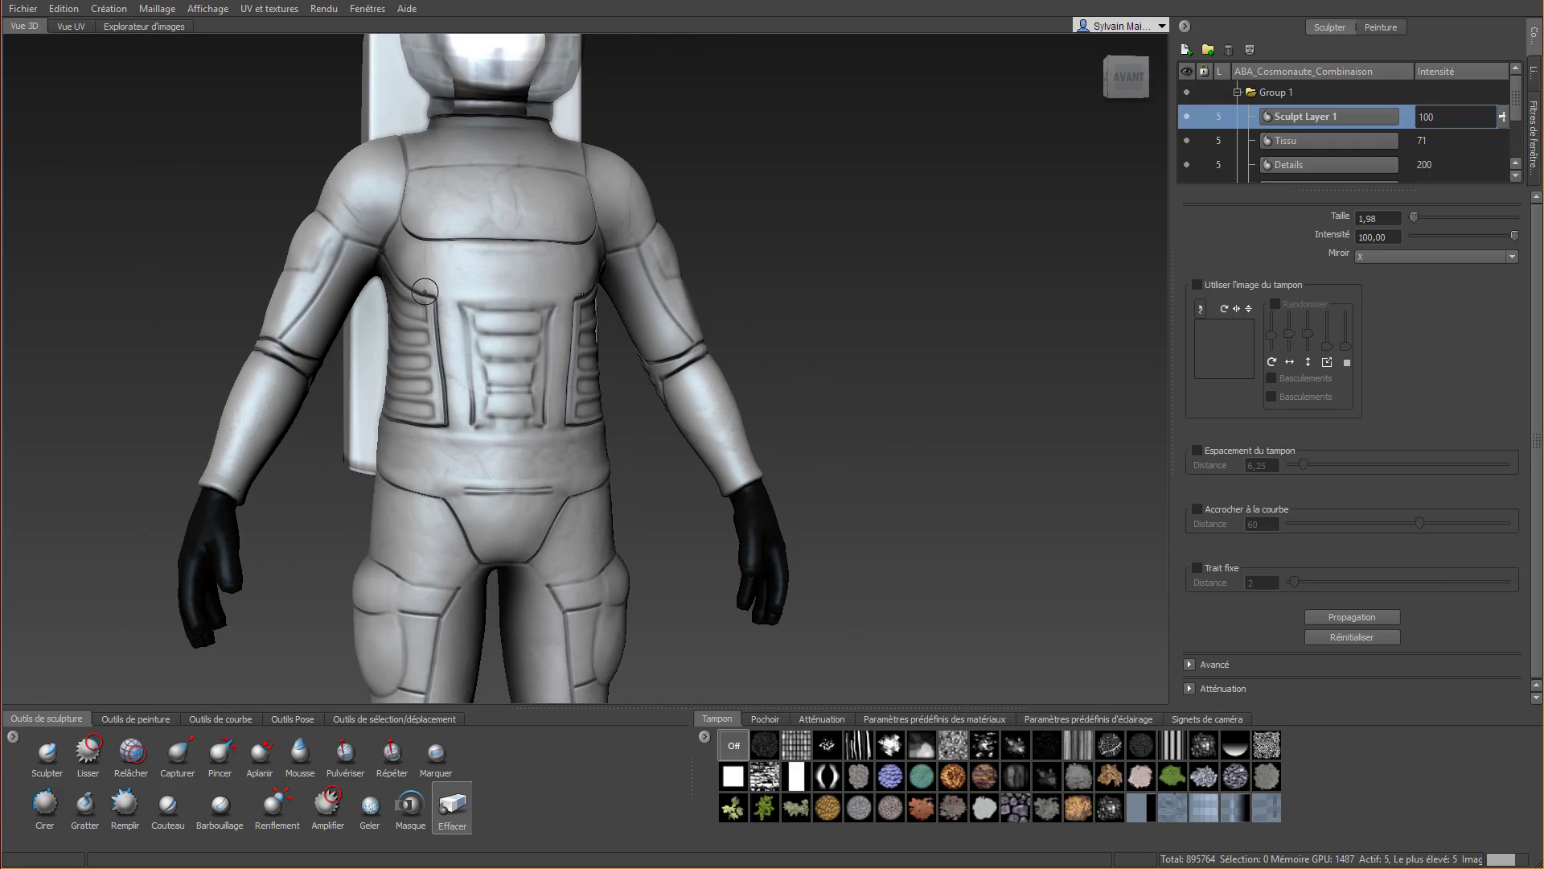
{"action": "left_click_drag", "start_coordinate": [468, 305], "coordinate": [497, 308]}
Create a paint layer of size 2048 on the Diffus channel, saved as PNG [8 bit, RGBA]
{"action": "scroll", "coordinate": [539, 459], "scroll_direction": "down", "scroll_amount": 3}
{"action": "left_click_drag", "start_coordinate": [553, 432], "coordinate": [636, 469], "text": "alt"}
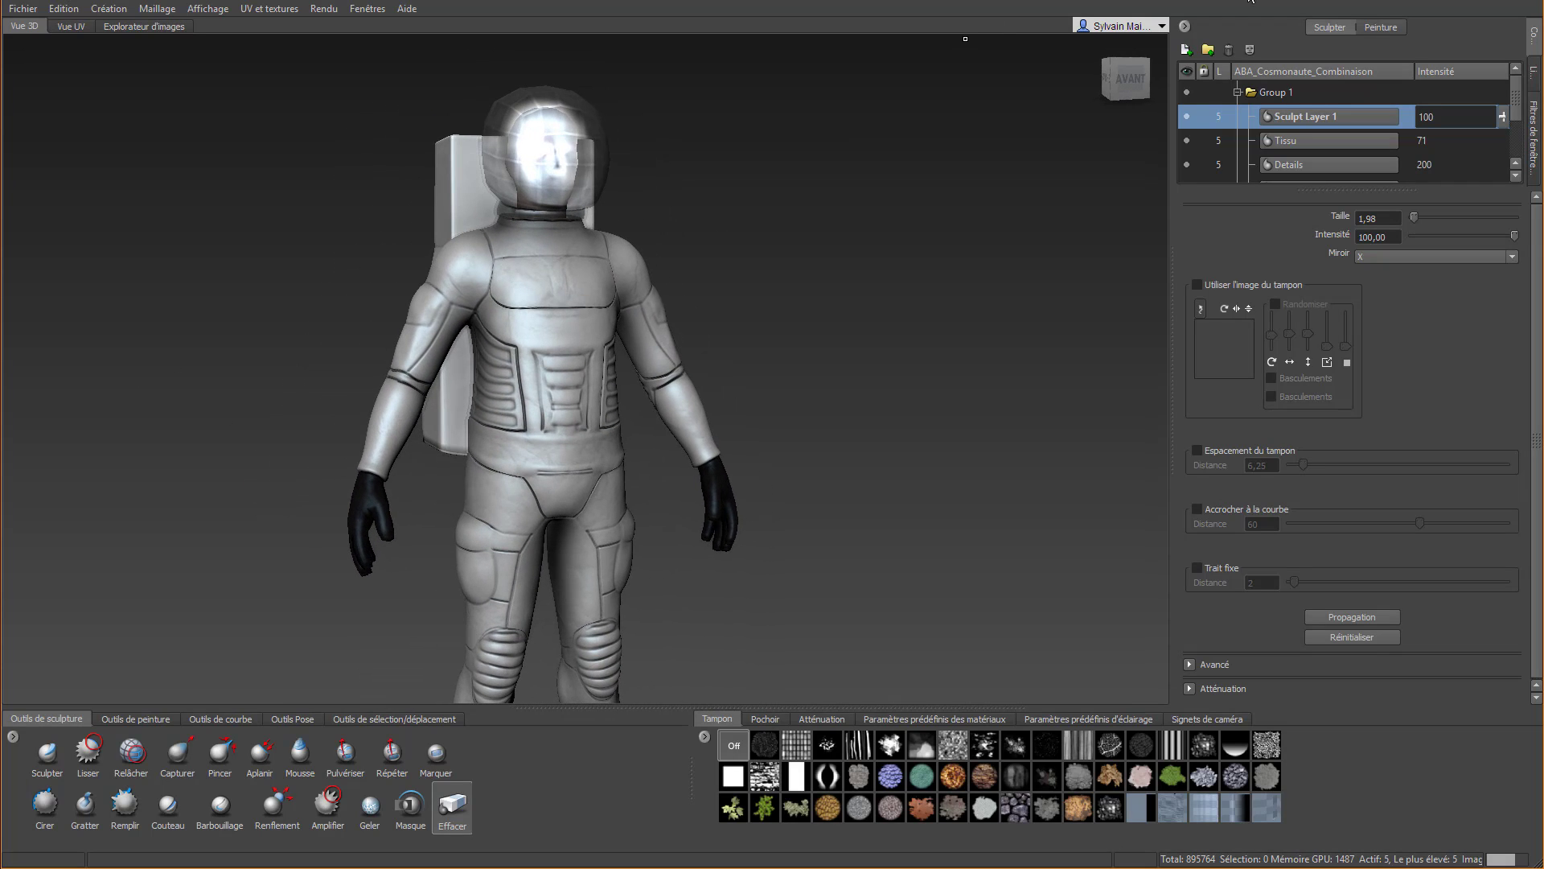
{"action": "left_click", "coordinate": [1383, 30]}
{"action": "scroll", "coordinate": [574, 310], "scroll_direction": "up", "scroll_amount": 4}
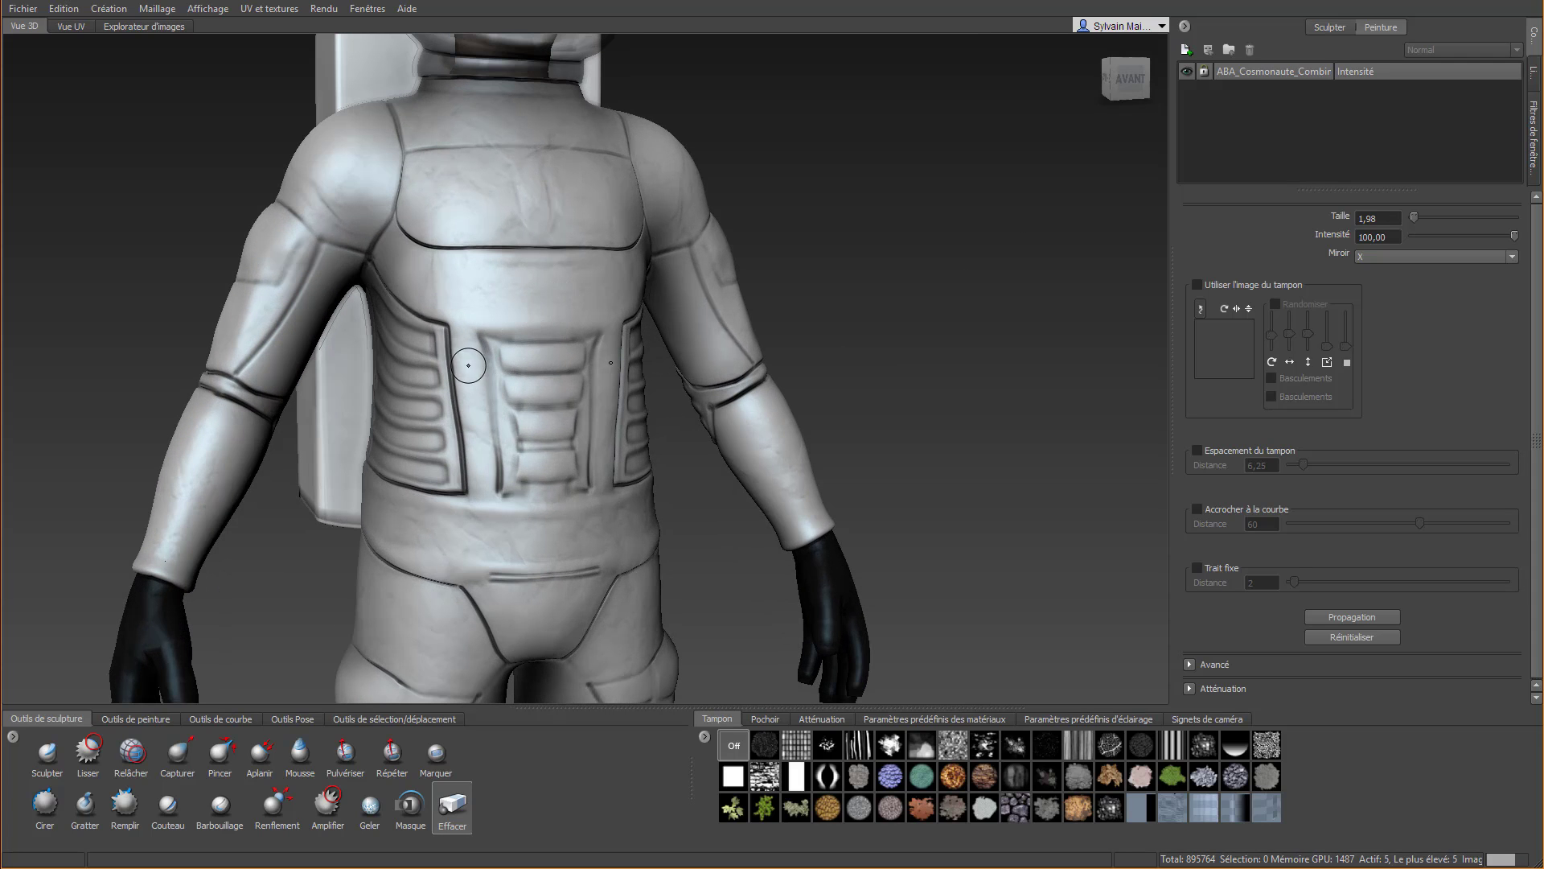
{"action": "mouse_move", "coordinate": [600, 393]}
{"action": "left_mouse_down", "text": "alt"}
{"action": "mouse_move", "coordinate": [586, 331]}
{"action": "mouse_move", "coordinate": [588, 403]}
{"action": "left_mouse_up", "text": "alt"}
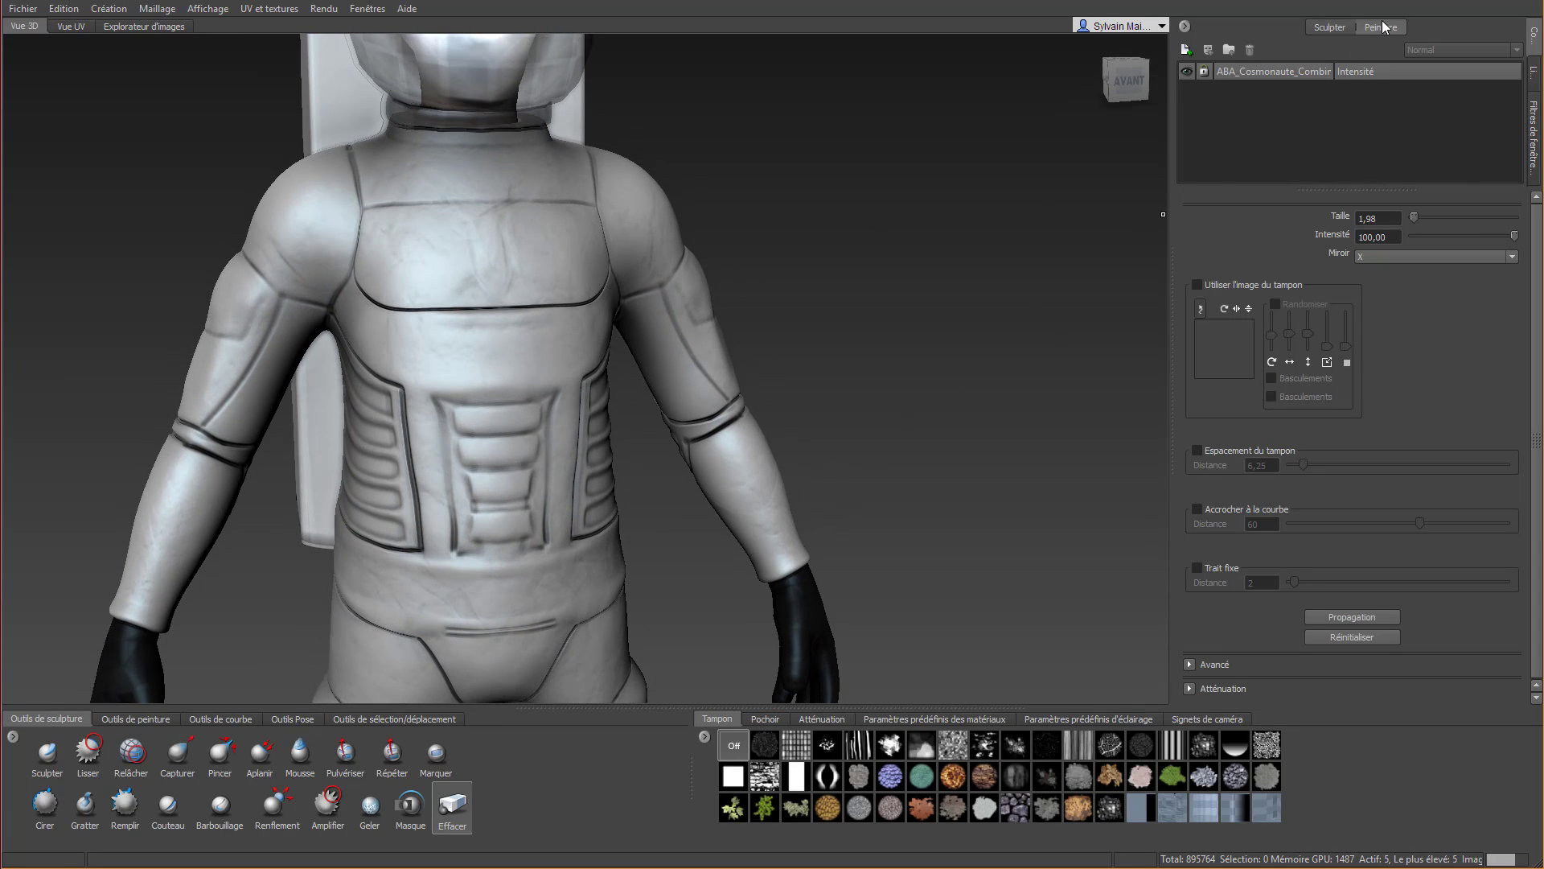
{"action": "left_click", "coordinate": [1185, 50]}
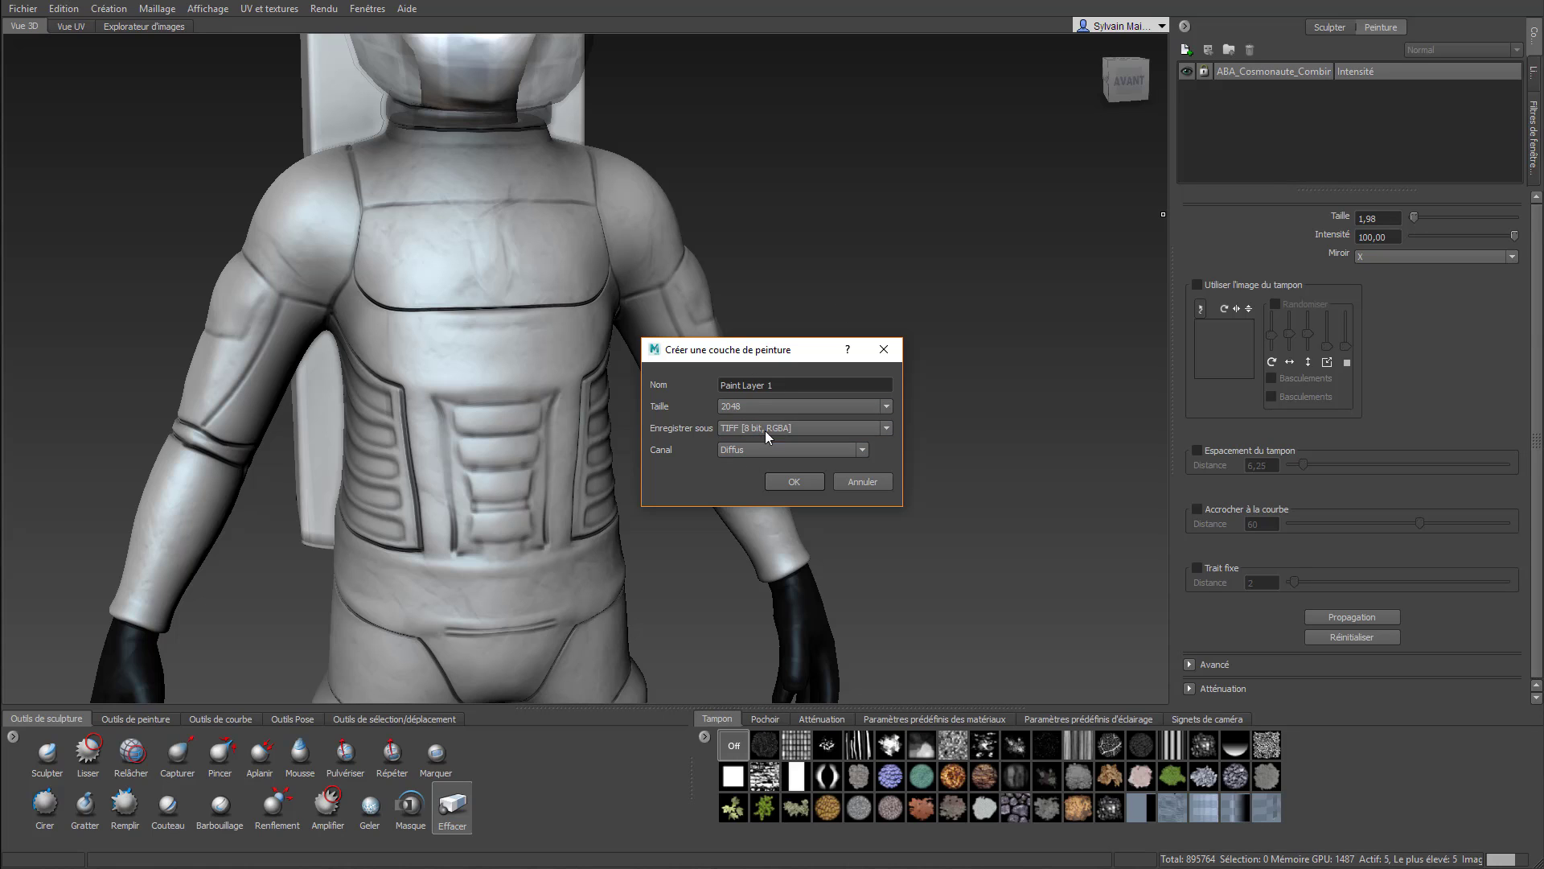
{"action": "left_click", "coordinate": [886, 427]}
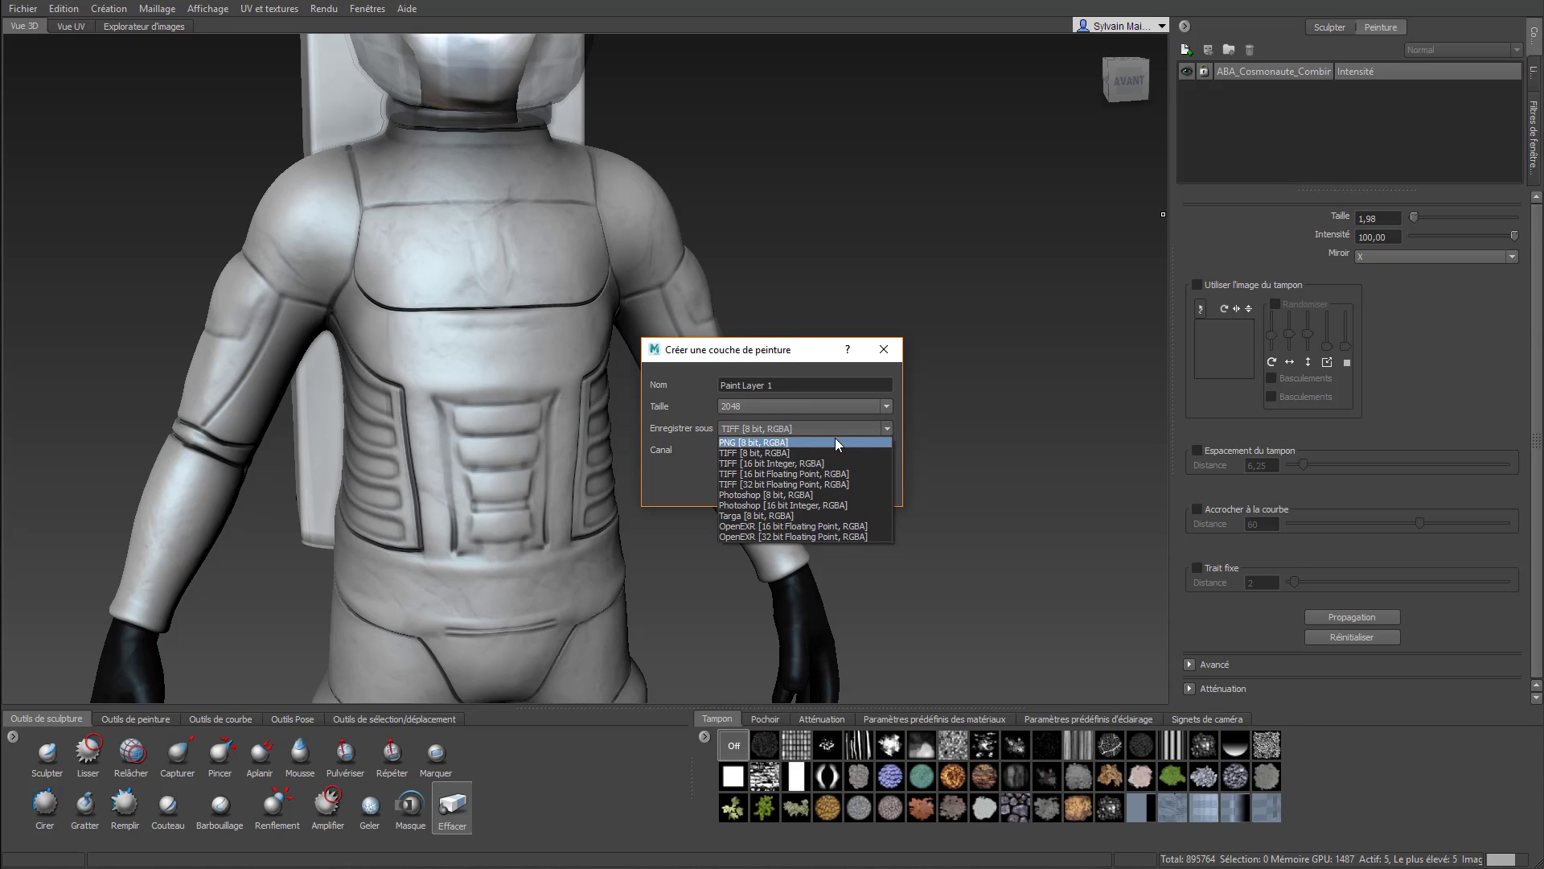
{"action": "left_click", "coordinate": [791, 442]}
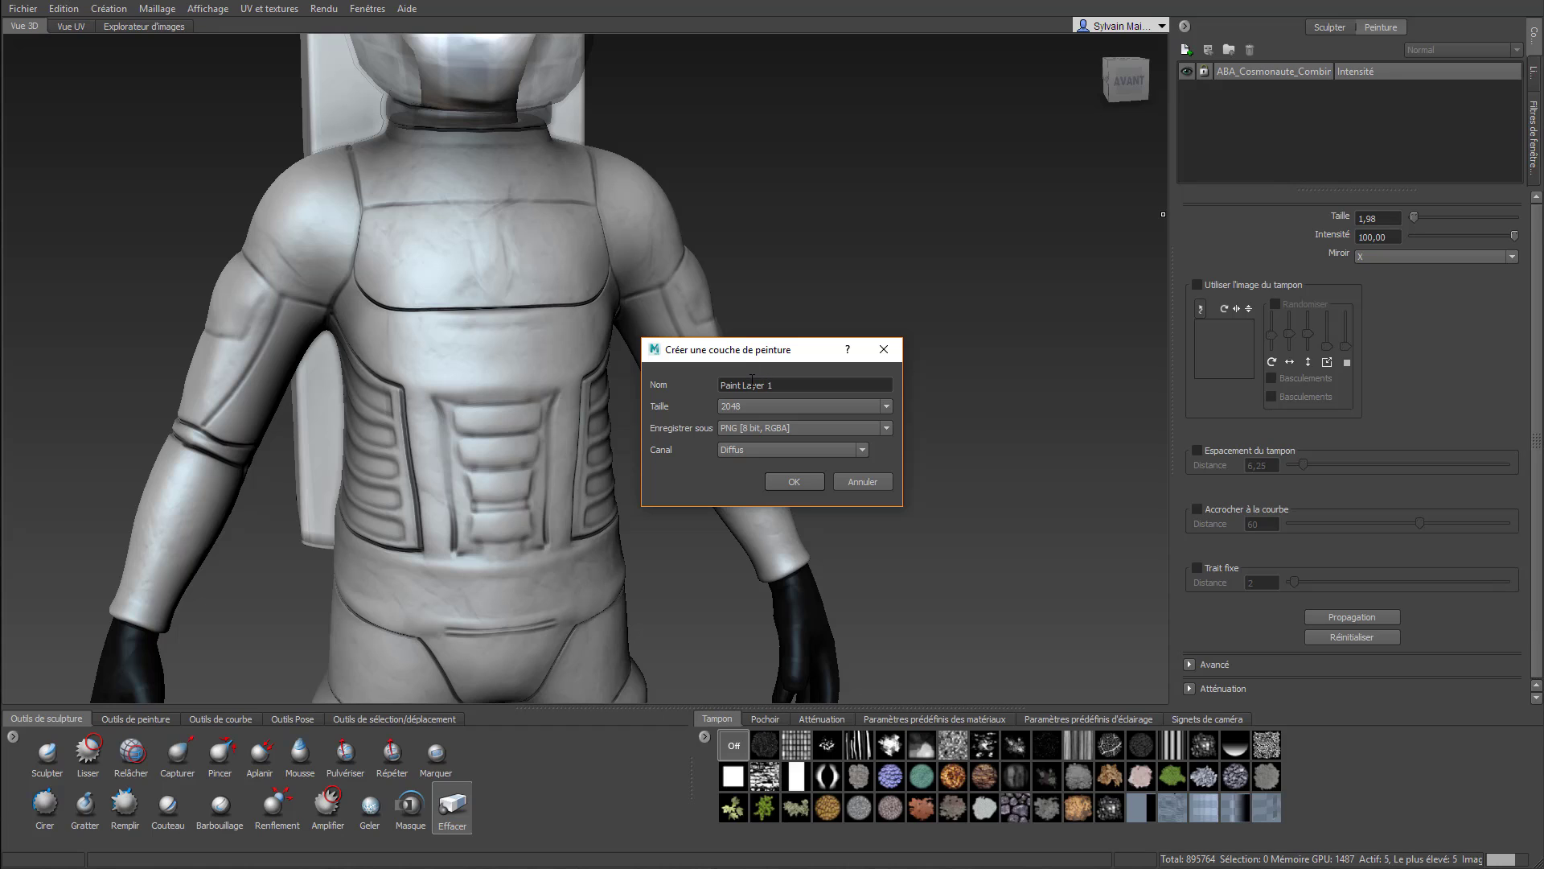
{"action": "left_click", "coordinate": [810, 480]}
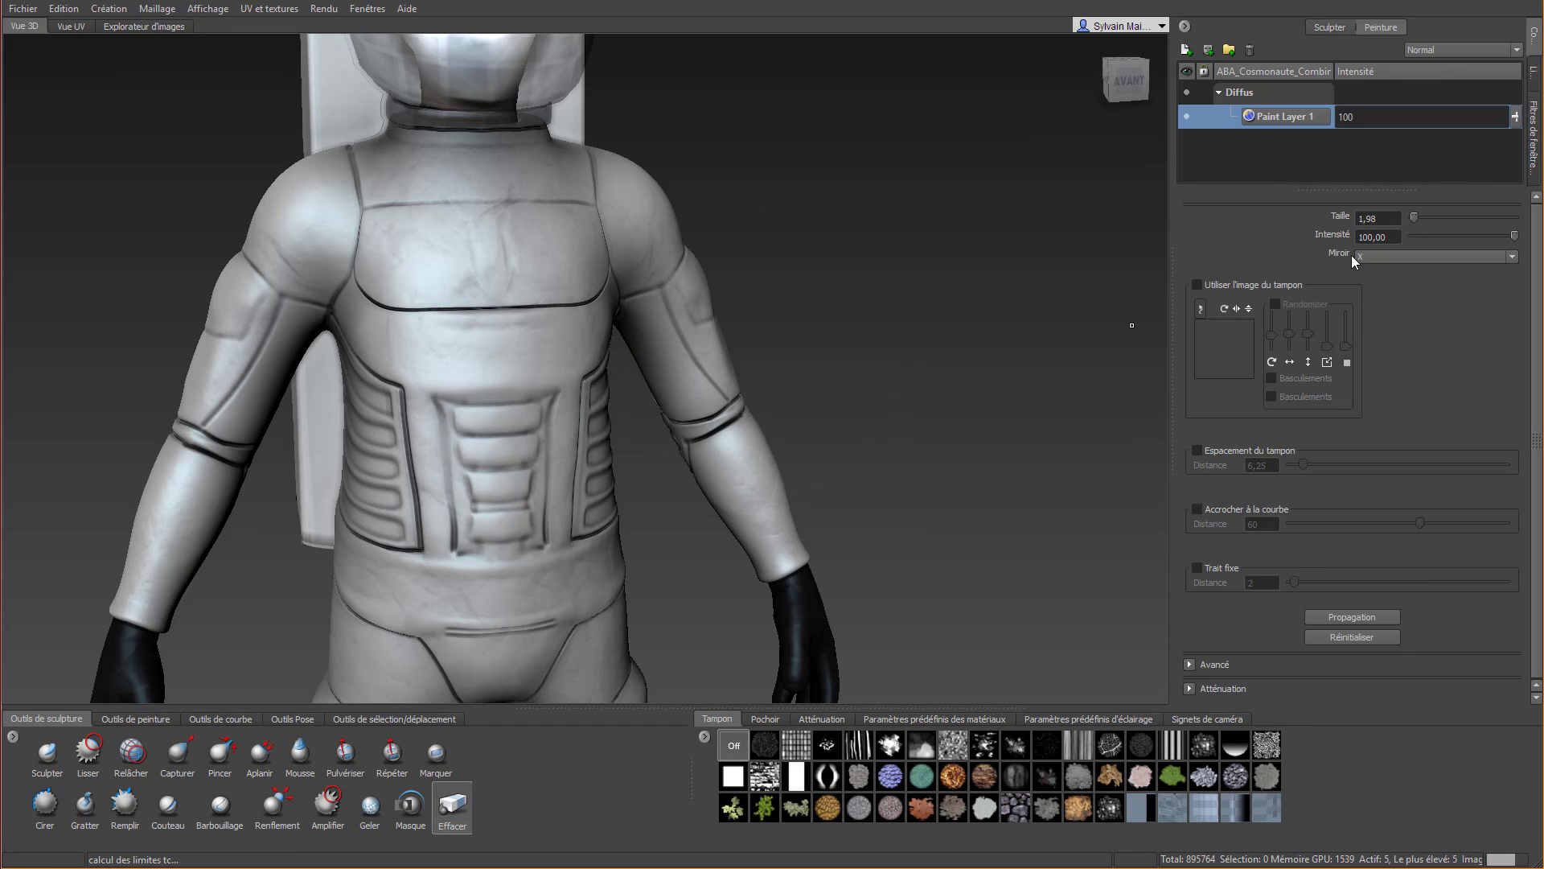
Choose the Pinceau paint brush and set its colour to black
{"action": "left_click", "coordinate": [157, 721]}
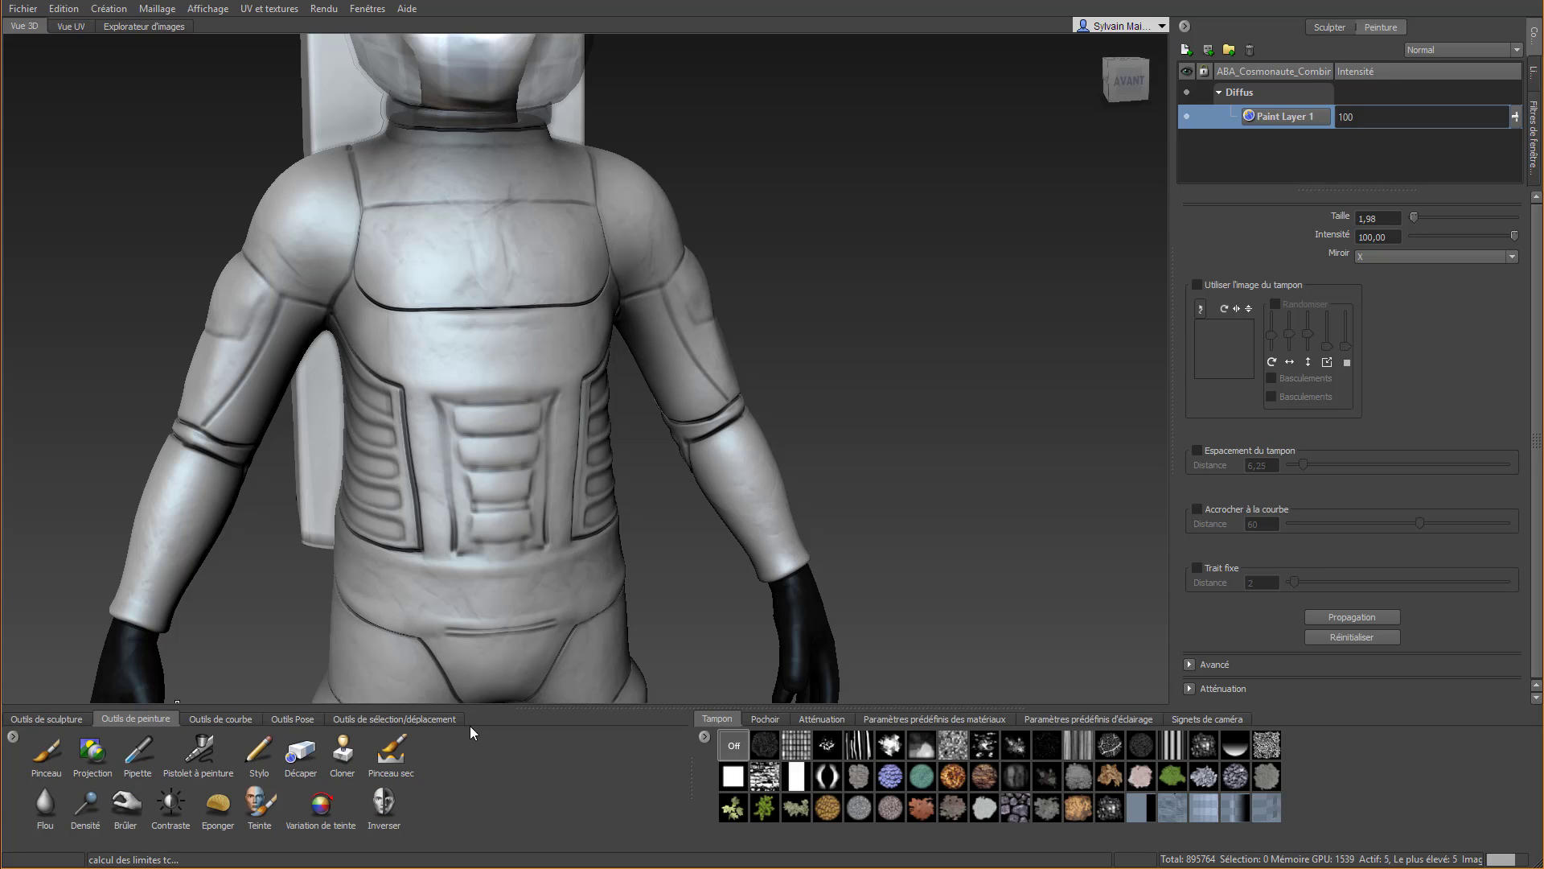
{"action": "left_click", "coordinate": [65, 750]}
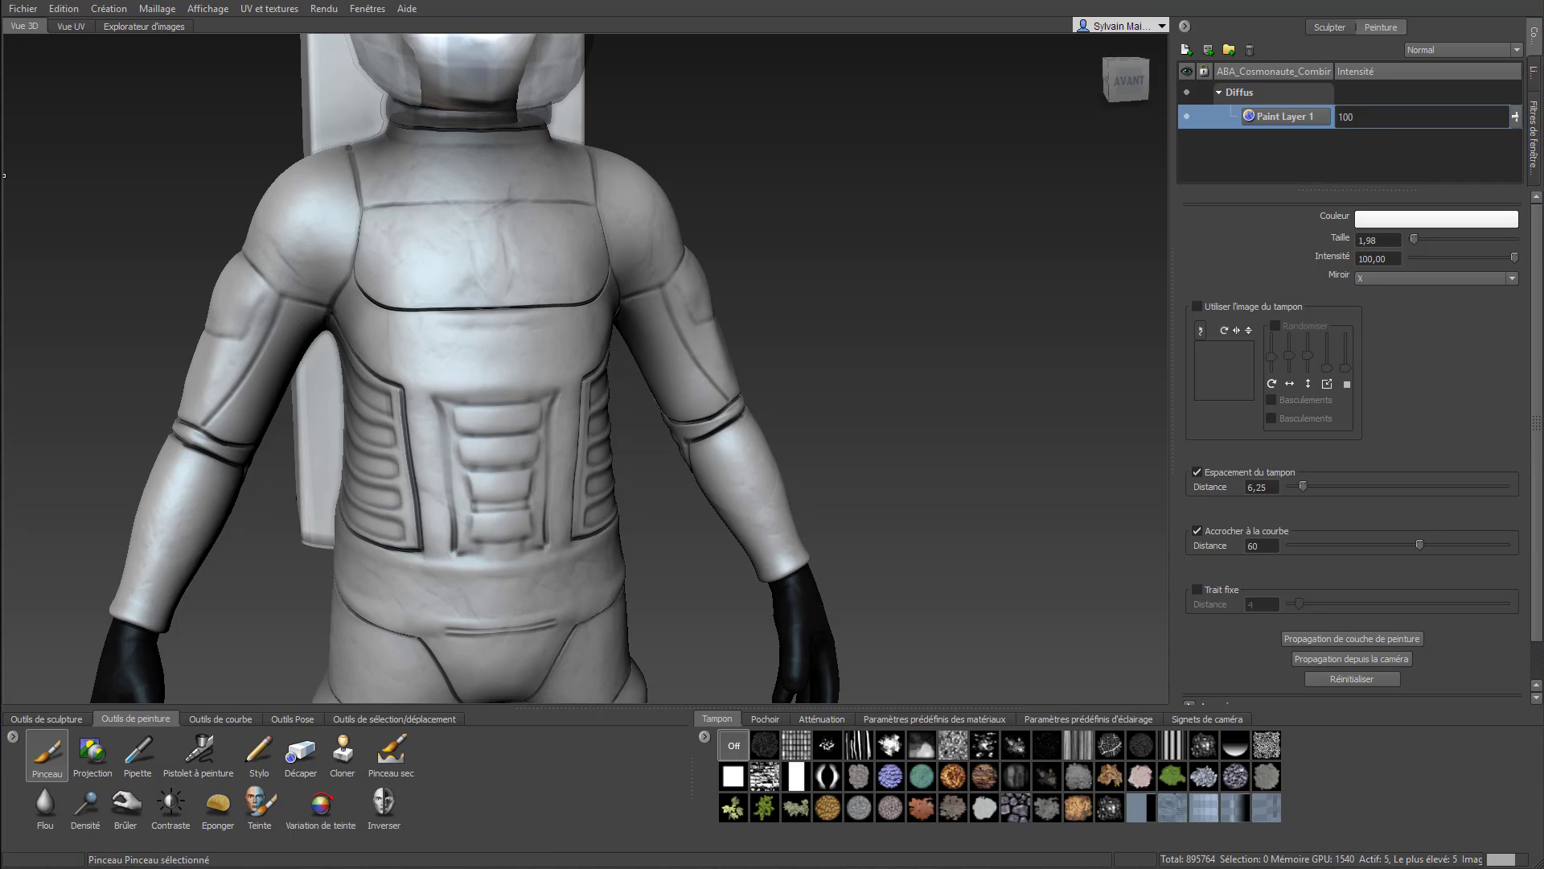
{"action": "left_click_drag", "start_coordinate": [2, 321], "coordinate": [1058, 337]}
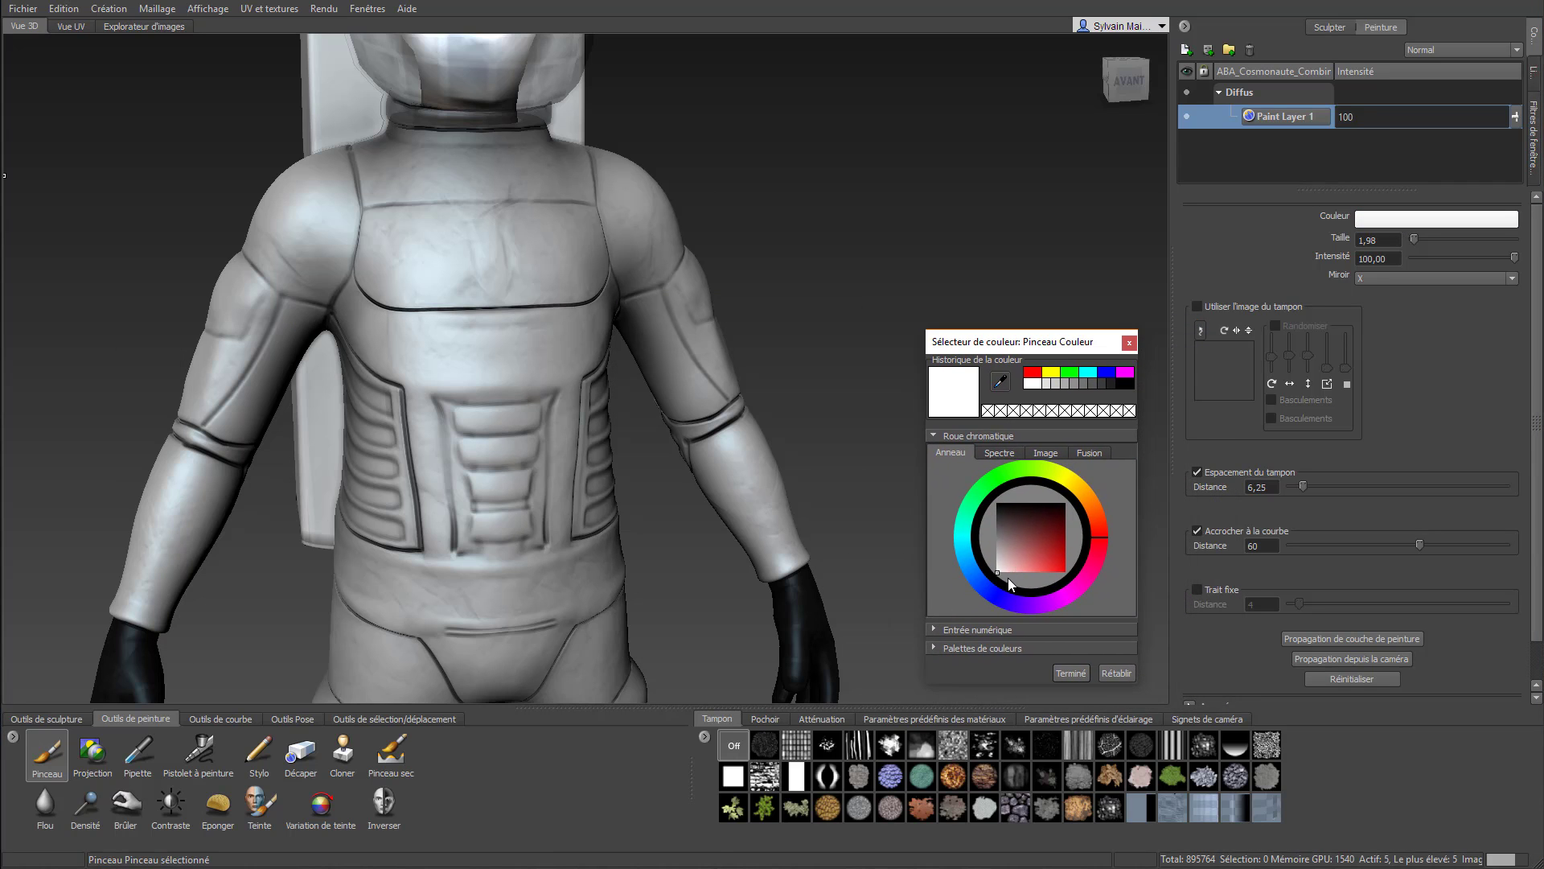
{"action": "left_click_drag", "start_coordinate": [1005, 519], "coordinate": [996, 502]}
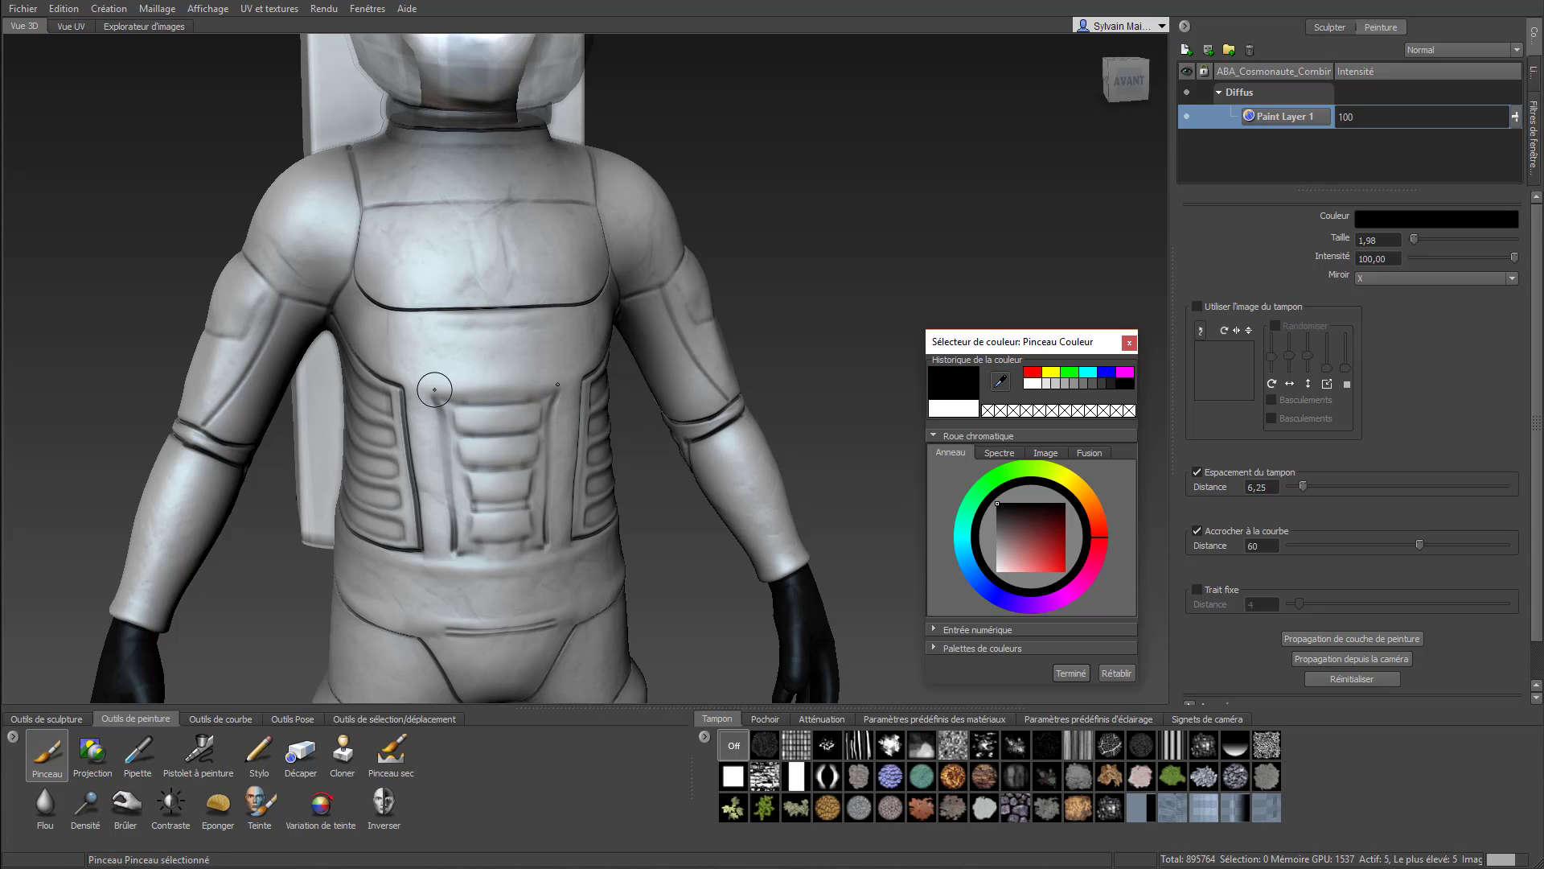
Paint a black border along all the inner edges of the ribbed side panel on the torso
{"action": "scroll", "coordinate": [438, 420], "scroll_direction": "up", "scroll_amount": 3}
{"action": "middle_click_drag", "start_coordinate": [439, 421], "coordinate": [690, 225]}
{"action": "mouse_move", "coordinate": [593, 240]}
{"action": "left_mouse_down"}
{"action": "mouse_move", "coordinate": [595, 218]}
{"action": "mouse_move", "coordinate": [599, 297]}
{"action": "mouse_move", "coordinate": [578, 290]}
{"action": "left_mouse_up"}
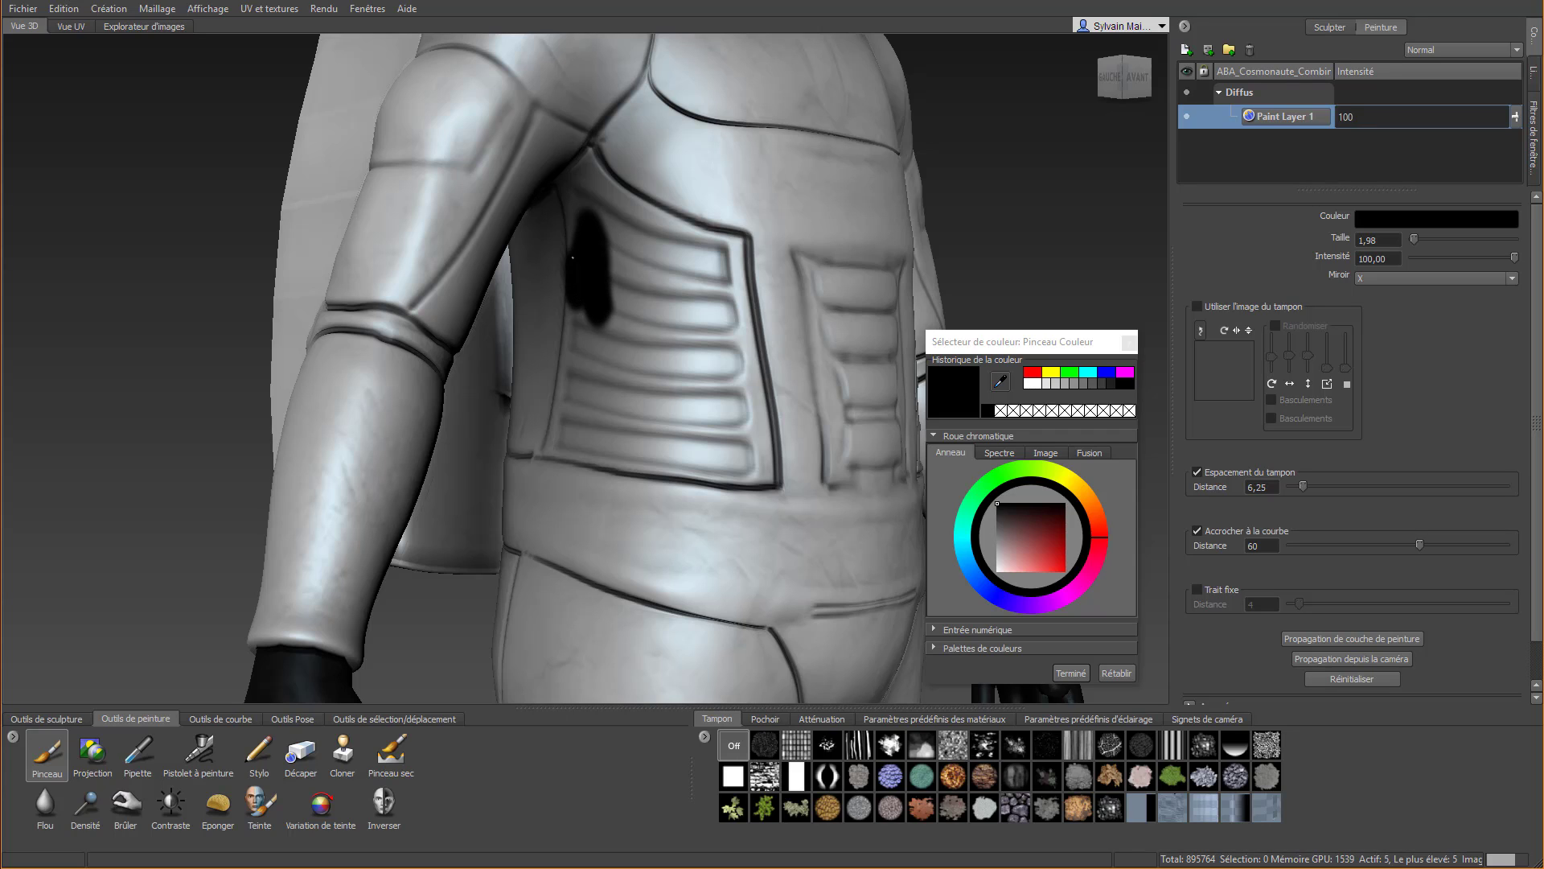
{"action": "mouse_move", "coordinate": [570, 199]}
{"action": "left_mouse_down"}
{"action": "mouse_move", "coordinate": [585, 163]}
{"action": "mouse_move", "coordinate": [648, 217]}
{"action": "mouse_move", "coordinate": [729, 254]}
{"action": "mouse_move", "coordinate": [637, 202]}
{"action": "left_mouse_up"}
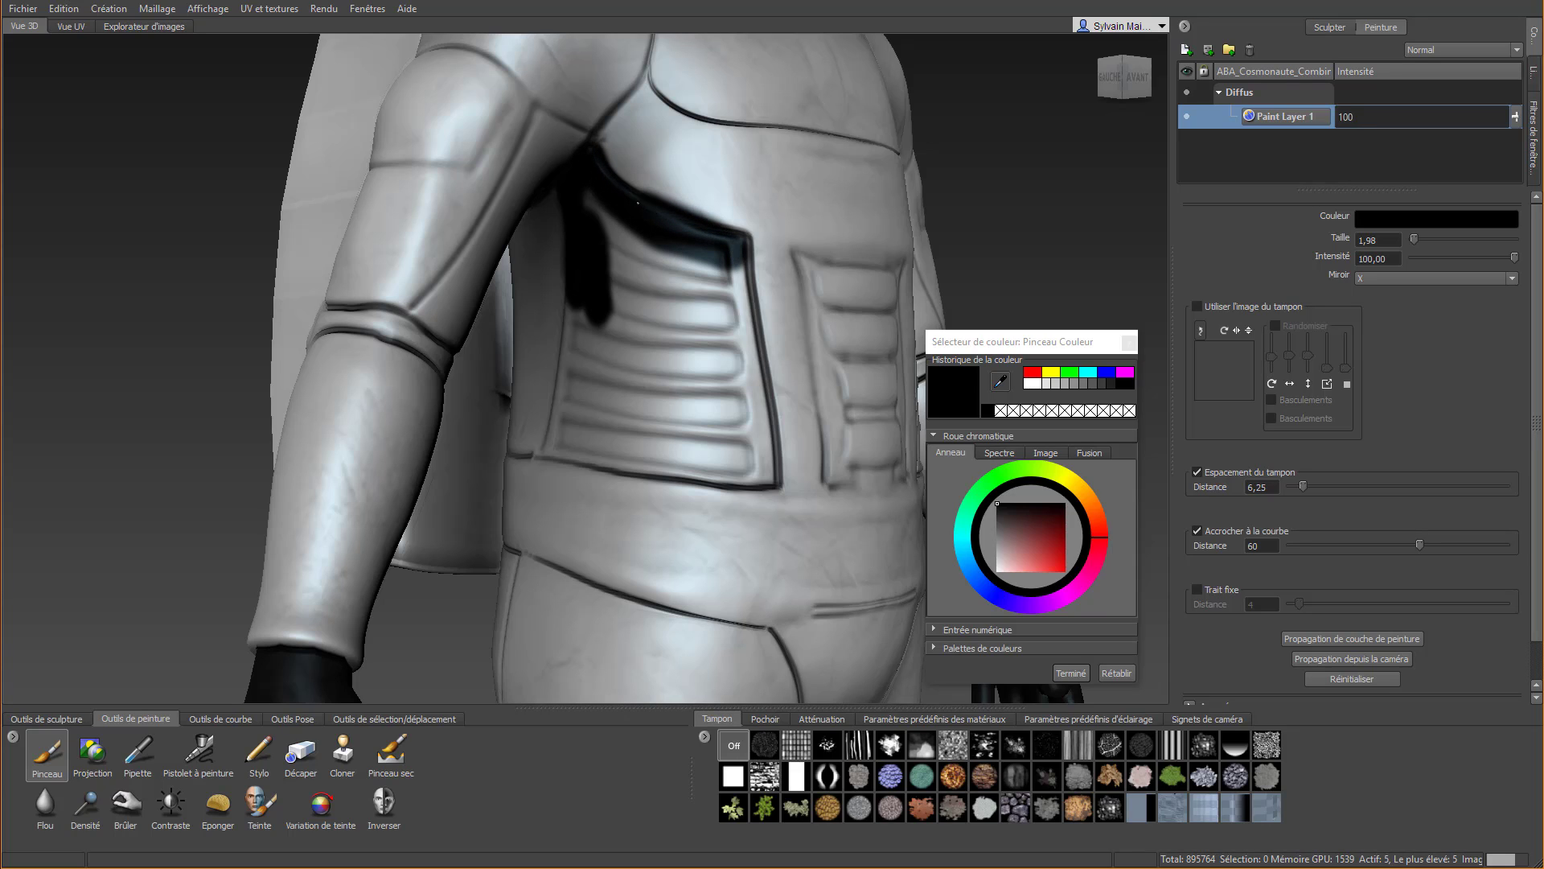
{"action": "left_click_drag", "start_coordinate": [736, 256], "coordinate": [766, 475]}
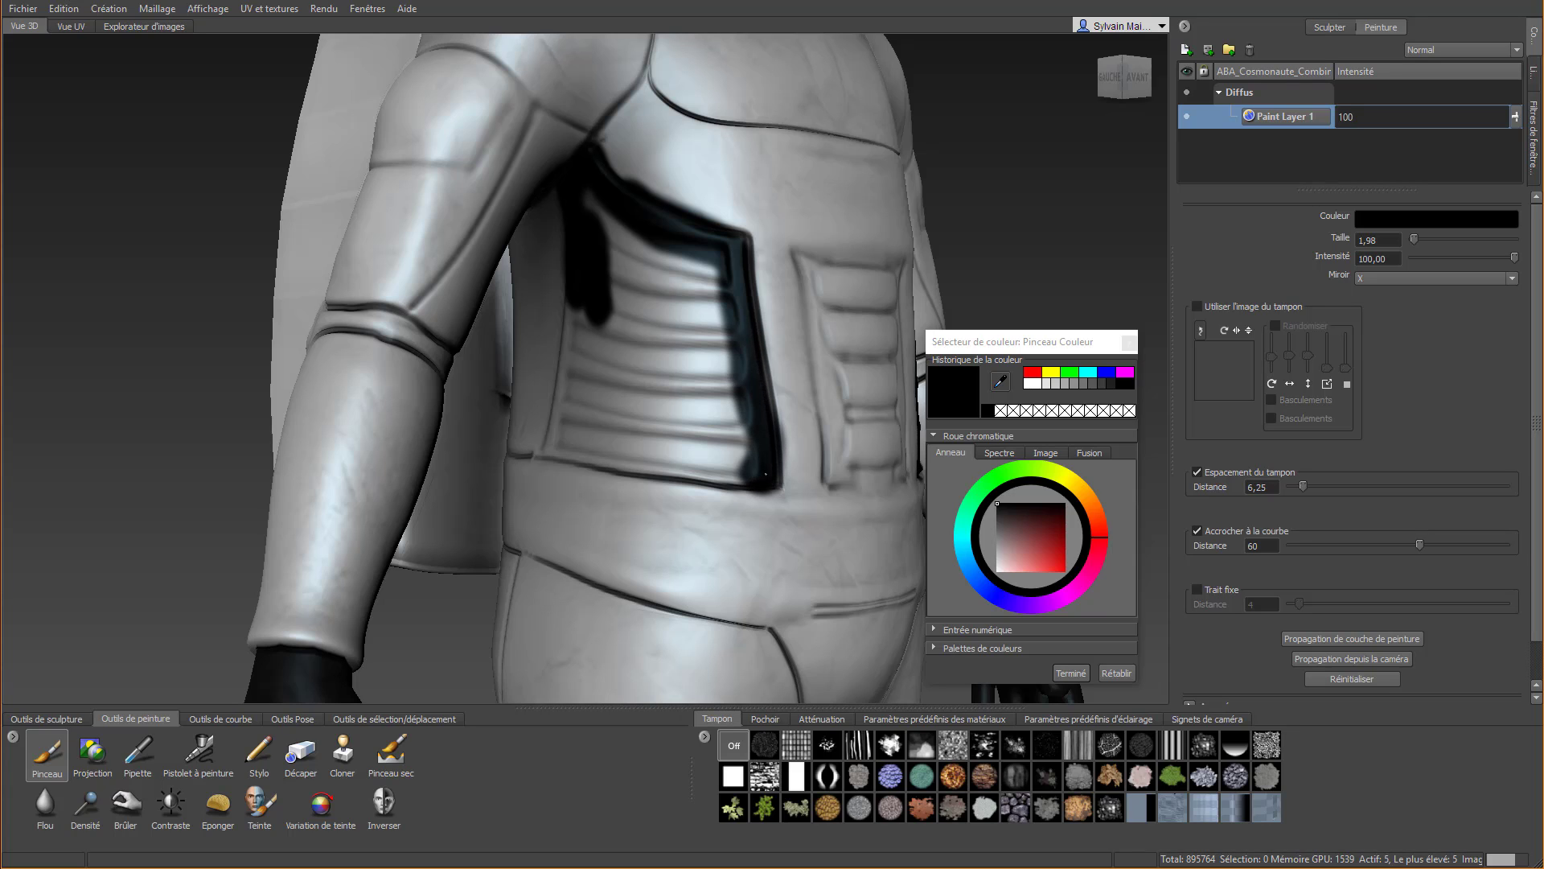
{"action": "mouse_move", "coordinate": [544, 443]}
{"action": "left_mouse_down"}
{"action": "mouse_move", "coordinate": [700, 474]}
{"action": "mouse_move", "coordinate": [758, 459]}
{"action": "left_mouse_up"}
{"action": "mouse_move", "coordinate": [556, 465]}
{"action": "left_mouse_down"}
{"action": "mouse_move", "coordinate": [559, 289]}
{"action": "mouse_move", "coordinate": [576, 342]}
{"action": "mouse_move", "coordinate": [562, 434]}
{"action": "left_mouse_up"}
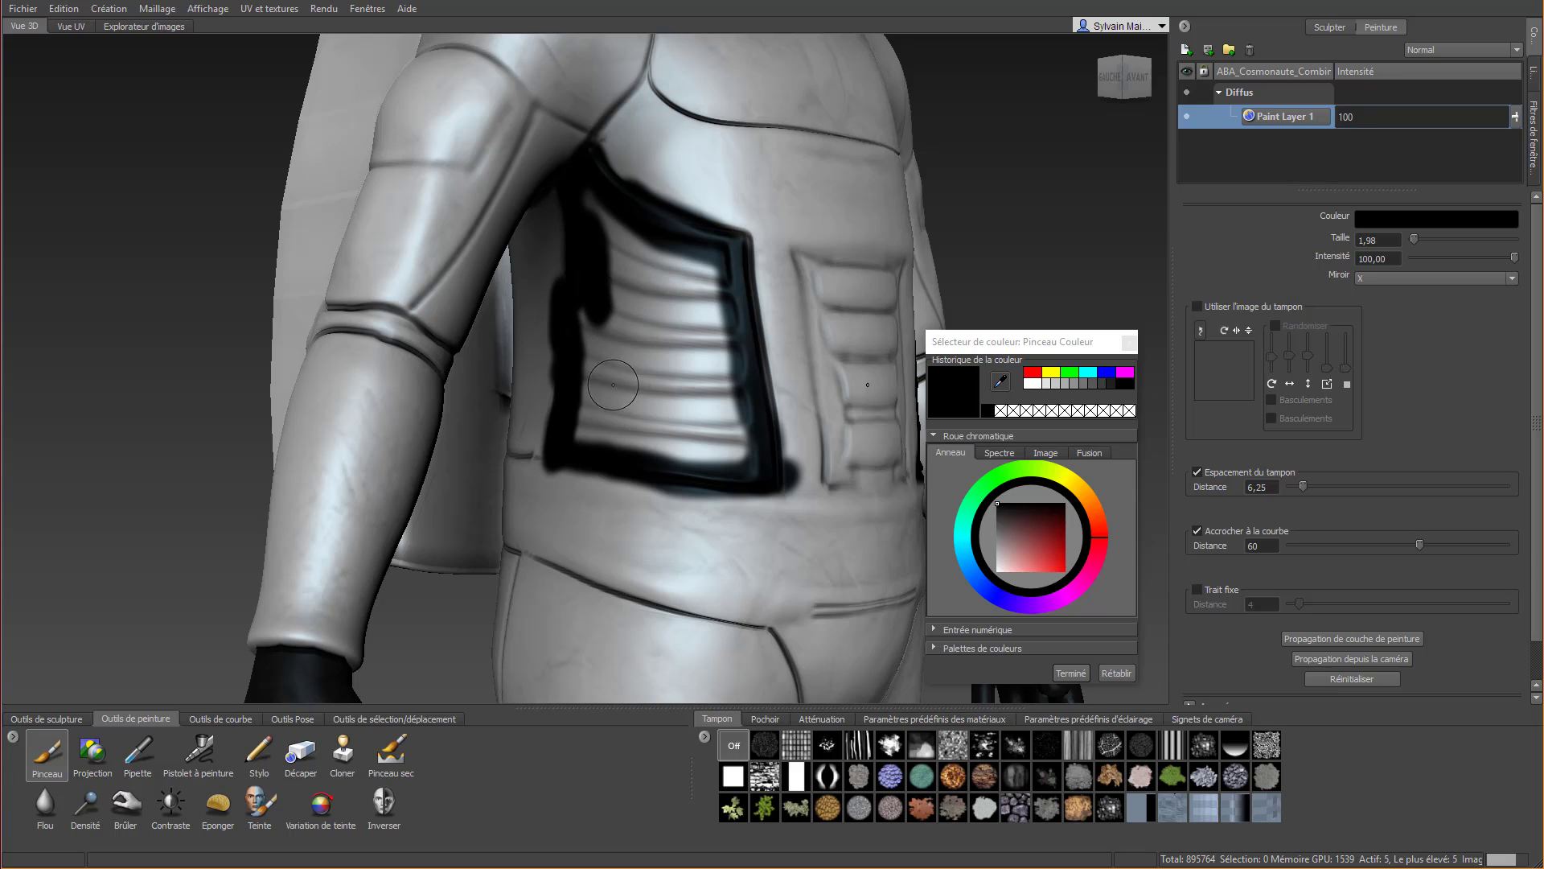
Increase the brush size to 3.56 and fill the ribs of the side panel with black
{"action": "key", "text": "b"}
{"action": "left_click_drag", "start_coordinate": [644, 369], "coordinate": [664, 369]}
{"action": "mouse_move", "coordinate": [590, 249]}
{"action": "left_mouse_down"}
{"action": "mouse_move", "coordinate": [615, 207]}
{"action": "mouse_move", "coordinate": [629, 250]}
{"action": "mouse_move", "coordinate": [592, 211]}
{"action": "mouse_move", "coordinate": [686, 287]}
{"action": "mouse_move", "coordinate": [724, 430]}
{"action": "mouse_move", "coordinate": [601, 427]}
{"action": "mouse_move", "coordinate": [585, 311]}
{"action": "mouse_move", "coordinate": [635, 402]}
{"action": "mouse_move", "coordinate": [655, 289]}
{"action": "mouse_move", "coordinate": [690, 410]}
{"action": "left_mouse_up"}
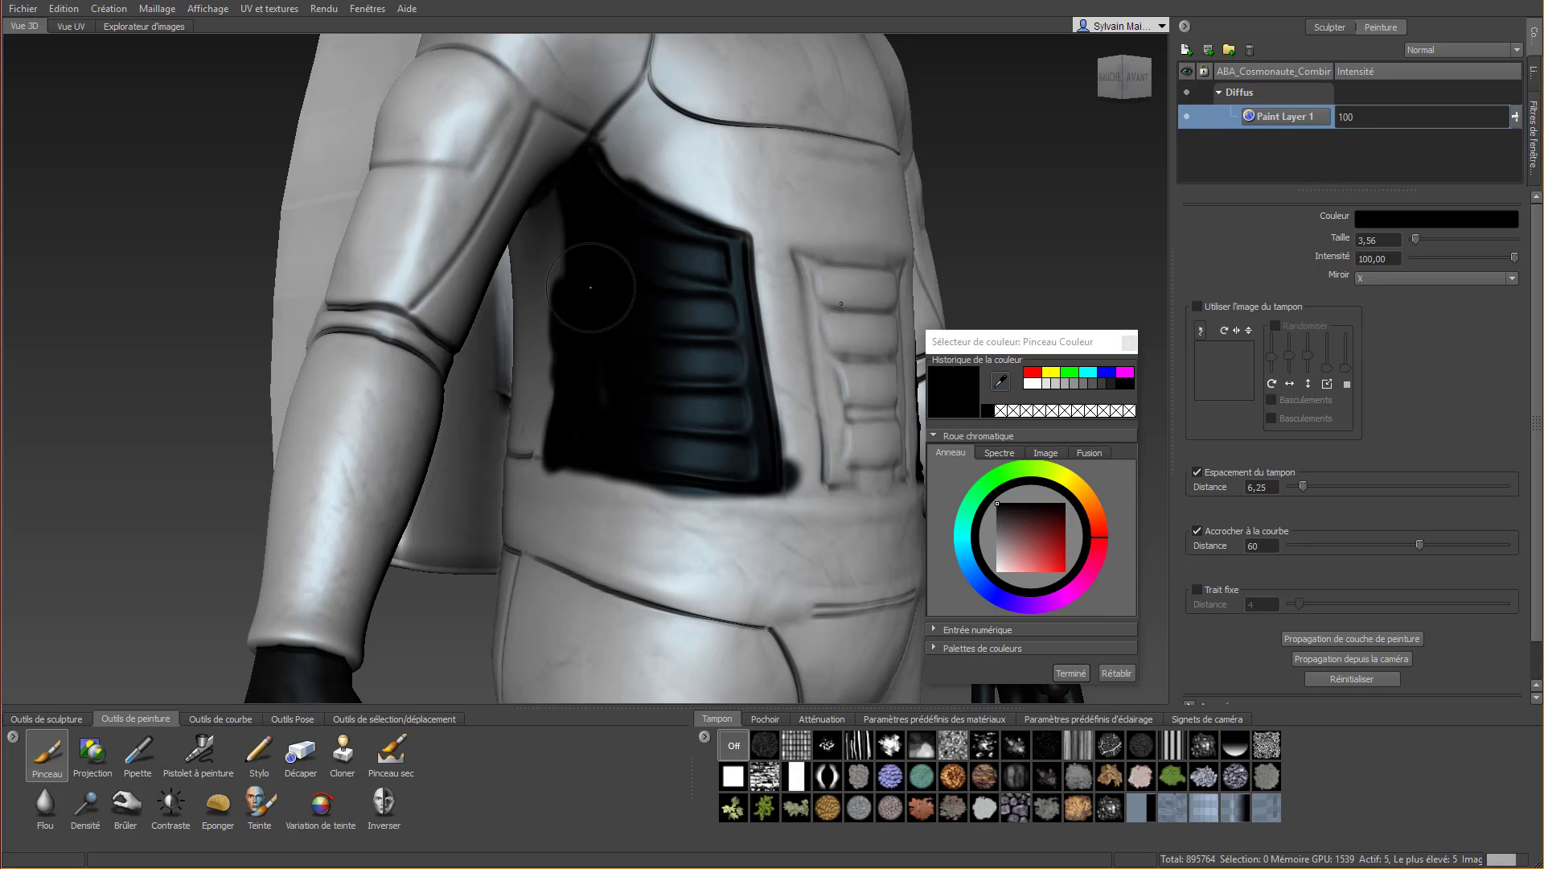
Paint the ribbed central abdomen panel black and lower Paint Layer 1's intensity to 53
{"action": "mouse_move", "coordinate": [692, 332]}
{"action": "left_mouse_down", "text": "alt"}
{"action": "mouse_move", "coordinate": [672, 341]}
{"action": "mouse_move", "coordinate": [523, 217]}
{"action": "left_mouse_up", "text": "alt"}
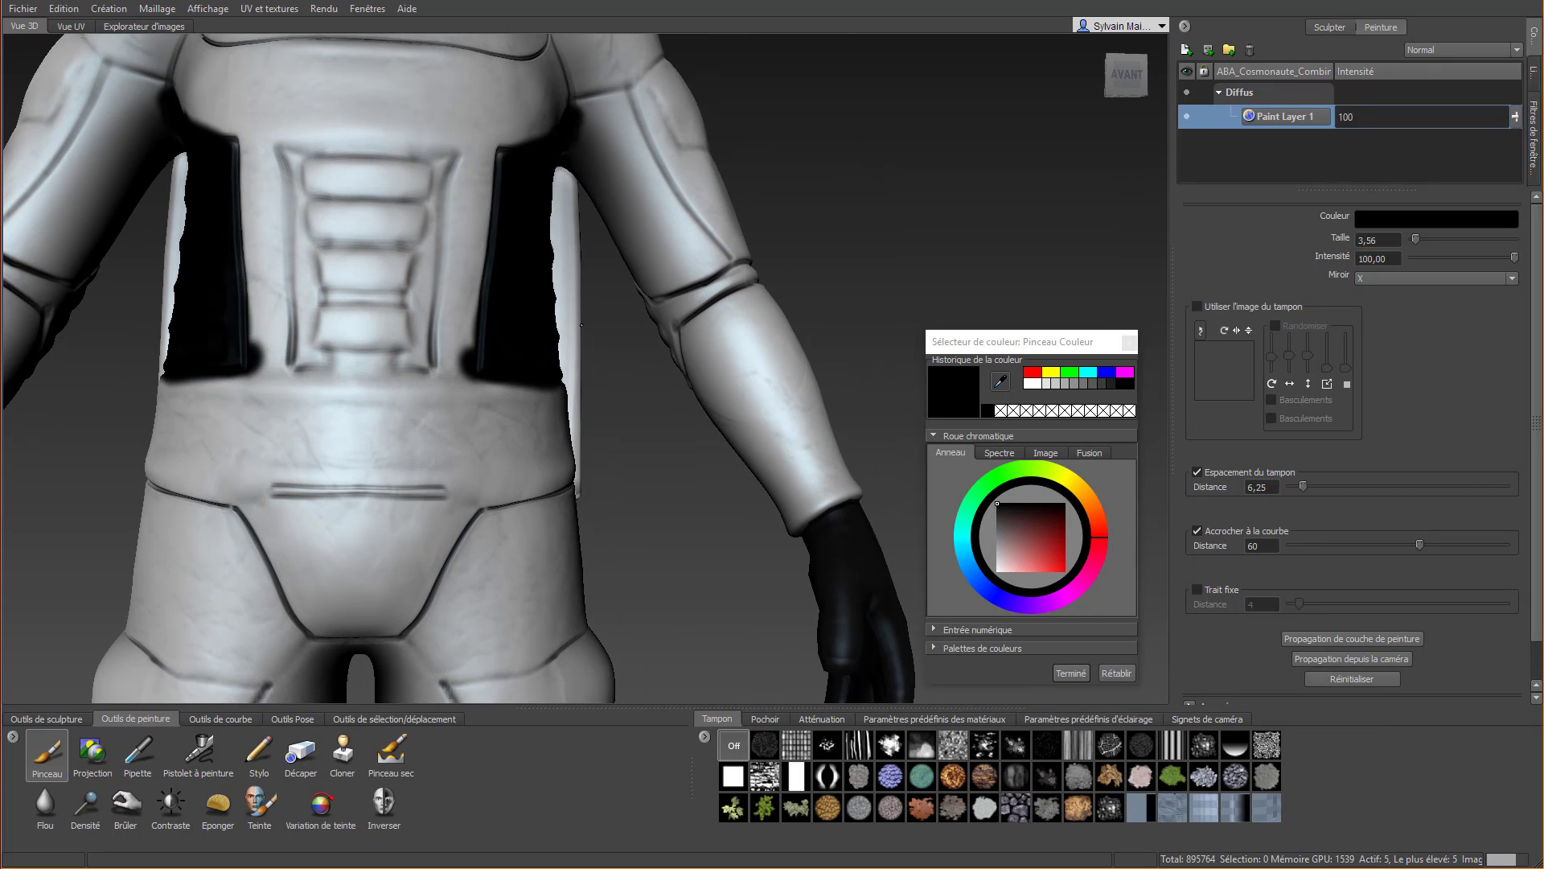
{"action": "mouse_move", "coordinate": [283, 152]}
{"action": "left_mouse_down"}
{"action": "mouse_move", "coordinate": [338, 197]}
{"action": "mouse_move", "coordinate": [281, 217]}
{"action": "mouse_move", "coordinate": [310, 237]}
{"action": "mouse_move", "coordinate": [318, 358]}
{"action": "mouse_move", "coordinate": [304, 355]}
{"action": "mouse_move", "coordinate": [338, 361]}
{"action": "mouse_move", "coordinate": [328, 348]}
{"action": "mouse_move", "coordinate": [362, 253]}
{"action": "mouse_move", "coordinate": [371, 261]}
{"action": "left_mouse_up"}
{"action": "scroll", "coordinate": [383, 302], "scroll_direction": "down", "scroll_amount": 4}
{"action": "middle_click_drag", "start_coordinate": [383, 303], "coordinate": [434, 515], "text": "alt"}
{"action": "left_click_drag", "start_coordinate": [435, 514], "coordinate": [503, 528], "text": "alt"}
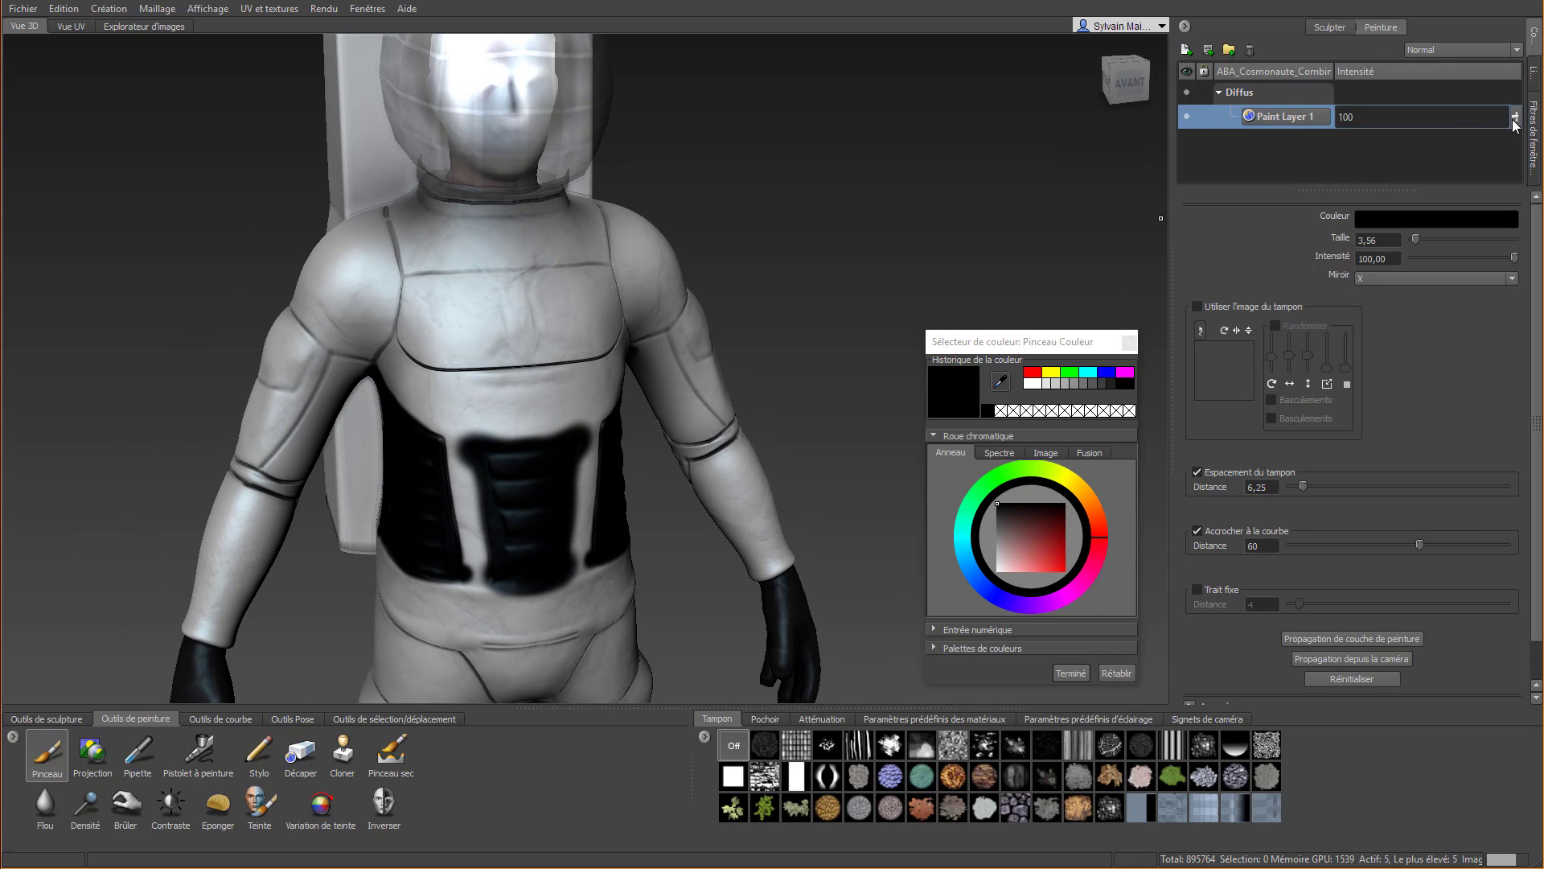
{"action": "left_click_drag", "start_coordinate": [1517, 119], "coordinate": [1516, 184]}
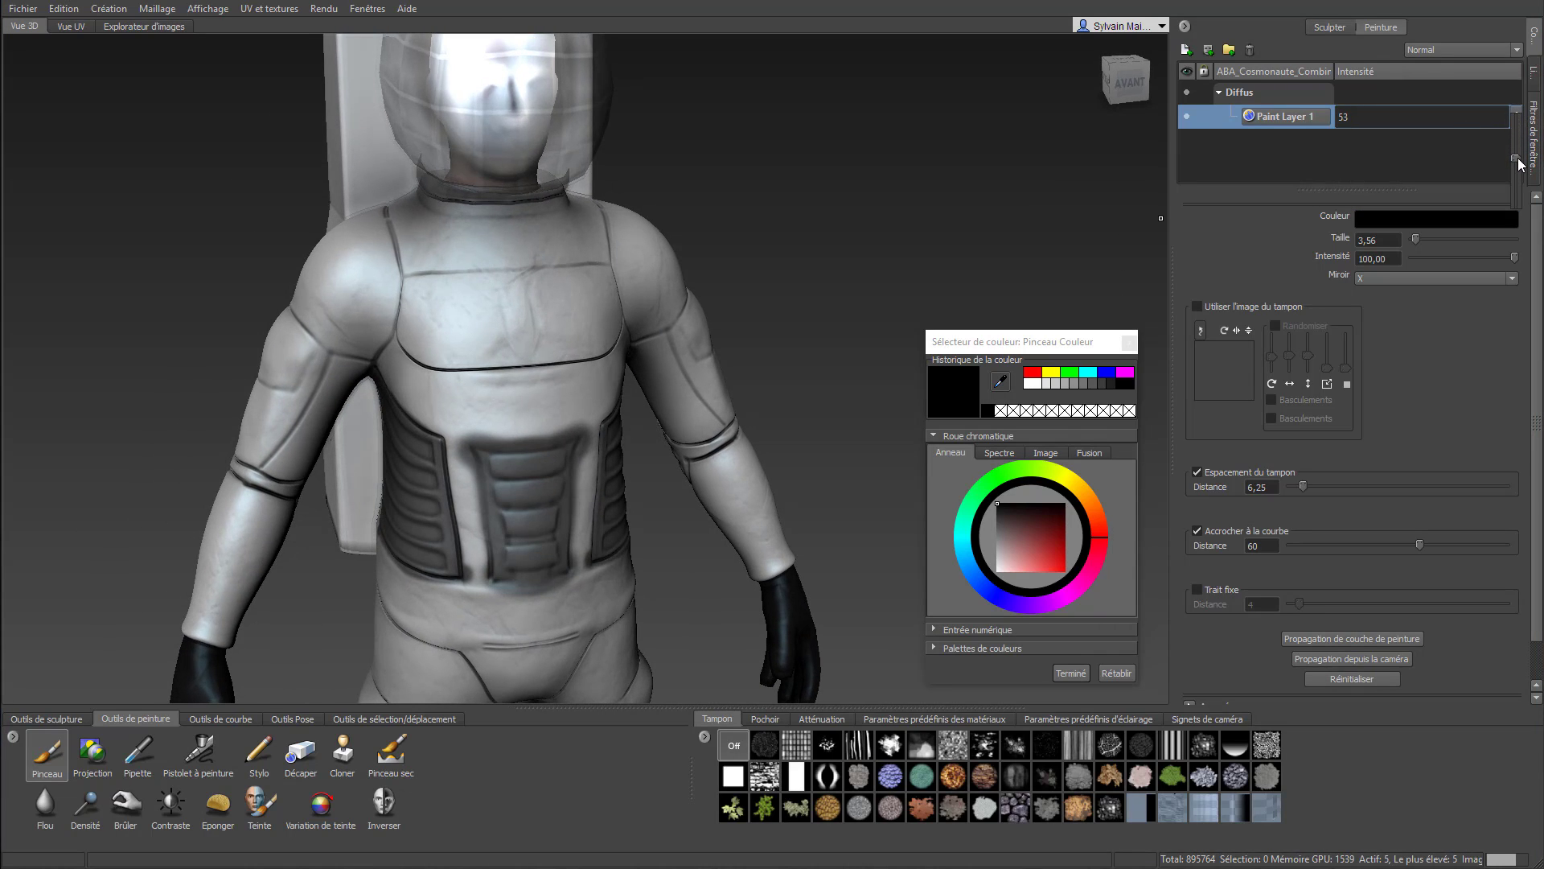
Erase the black overruns above the central abdomen panel using the Décaper tool with Trait fixe enabled at distance 4
{"action": "left_click", "coordinate": [300, 752]}
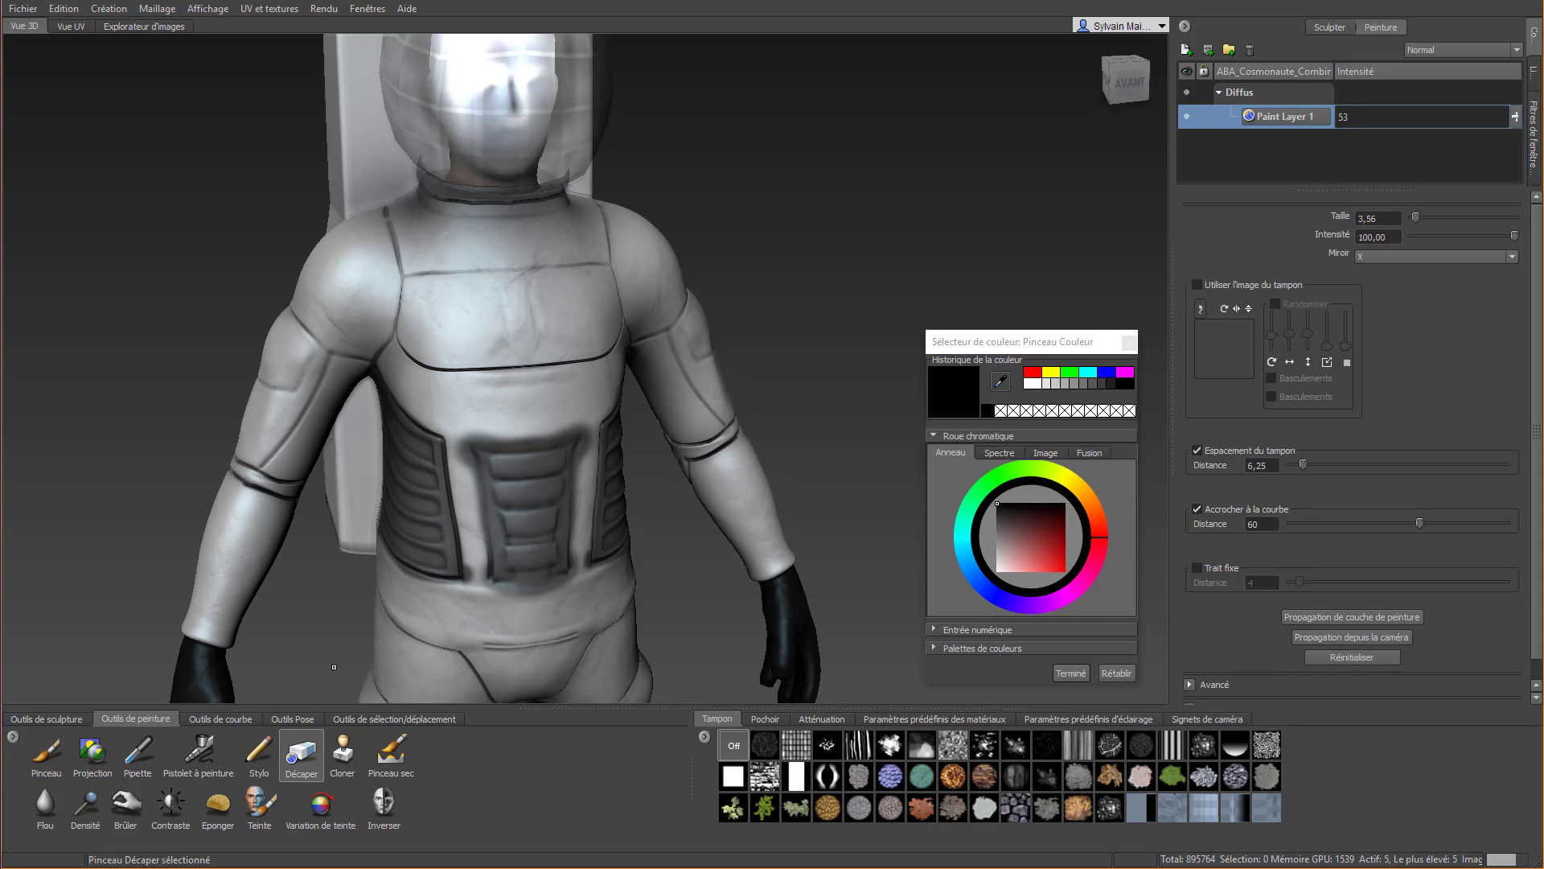
{"action": "scroll", "coordinate": [488, 424], "scroll_direction": "up", "scroll_amount": 2}
{"action": "scroll", "coordinate": [488, 424], "scroll_direction": "up", "scroll_amount": 3}
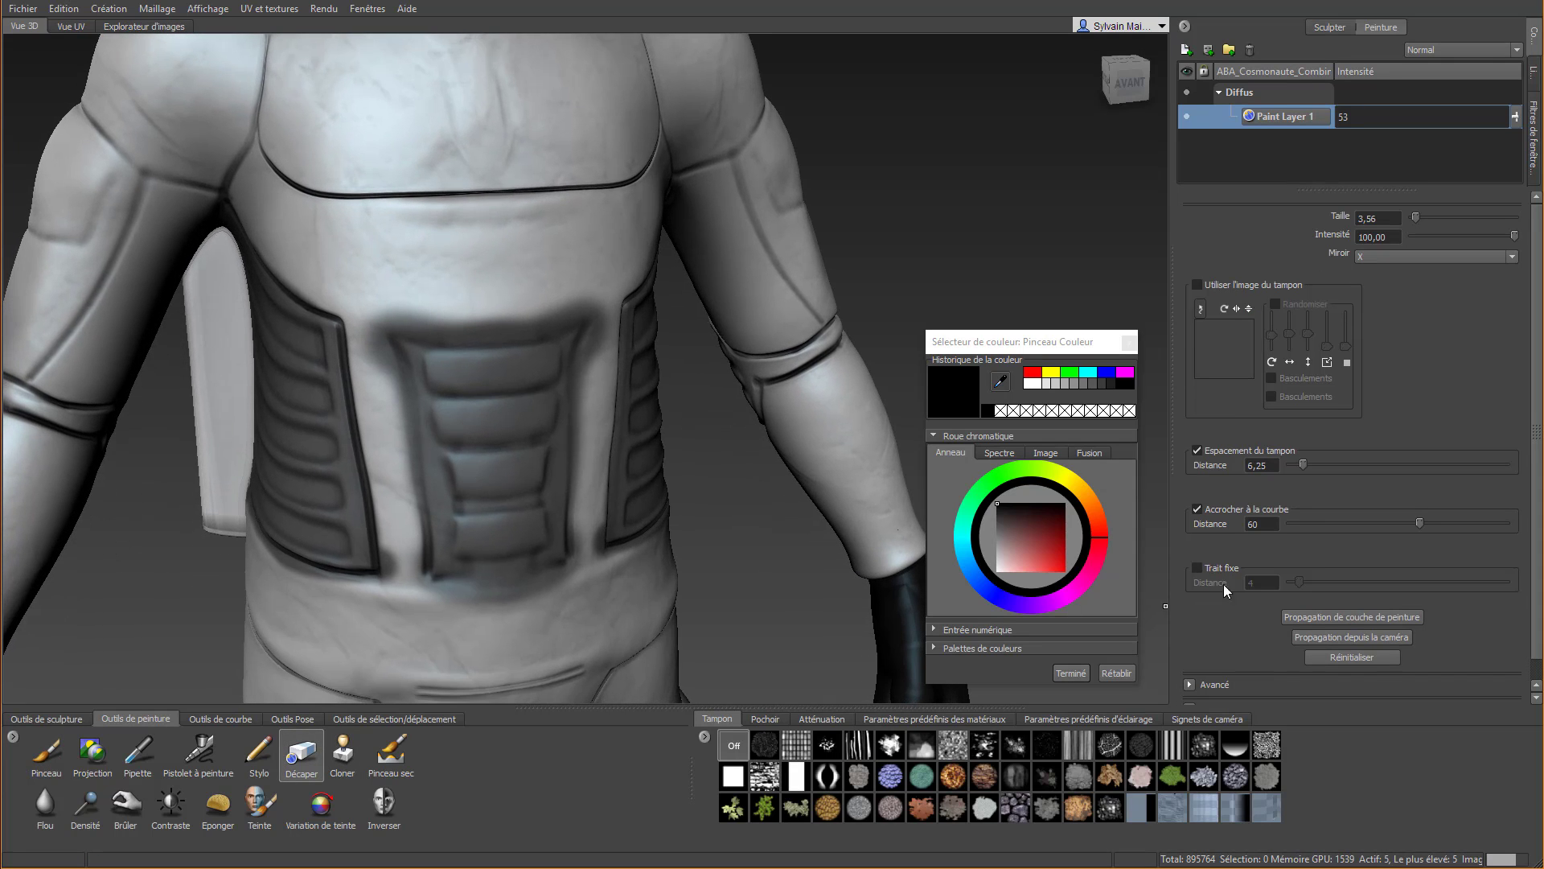
{"action": "mouse_move", "coordinate": [337, 263]}
{"action": "left_mouse_down"}
{"action": "mouse_move", "coordinate": [395, 291]}
{"action": "mouse_move", "coordinate": [465, 294]}
{"action": "mouse_move", "coordinate": [601, 267]}
{"action": "left_mouse_up"}
{"action": "left_click_drag", "start_coordinate": [560, 276], "coordinate": [336, 193], "text": "alt"}
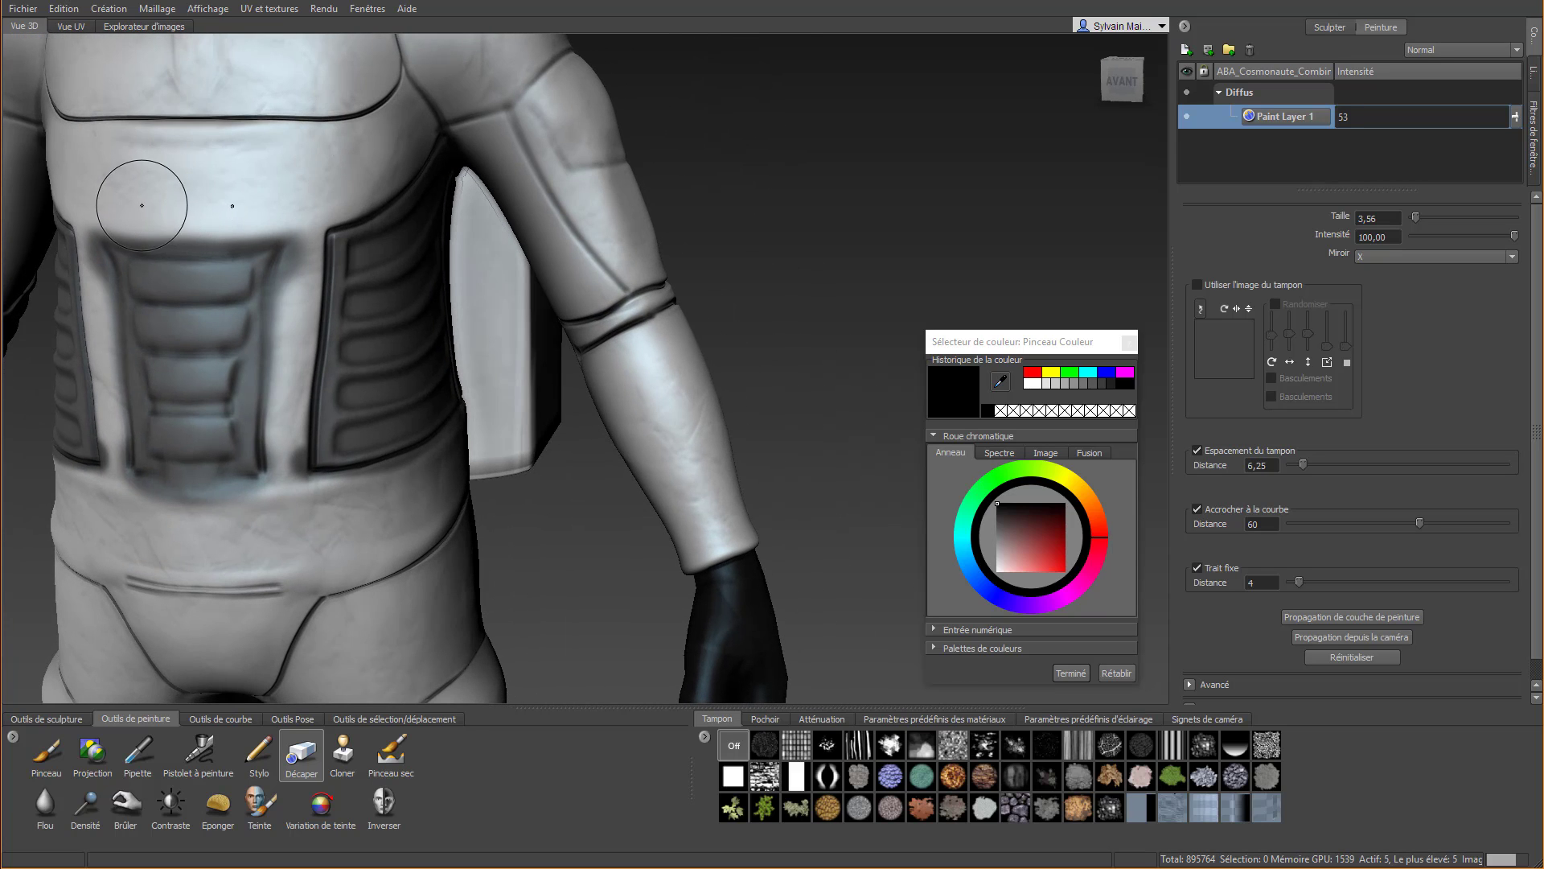
{"action": "left_click_drag", "start_coordinate": [151, 213], "coordinate": [244, 206]}
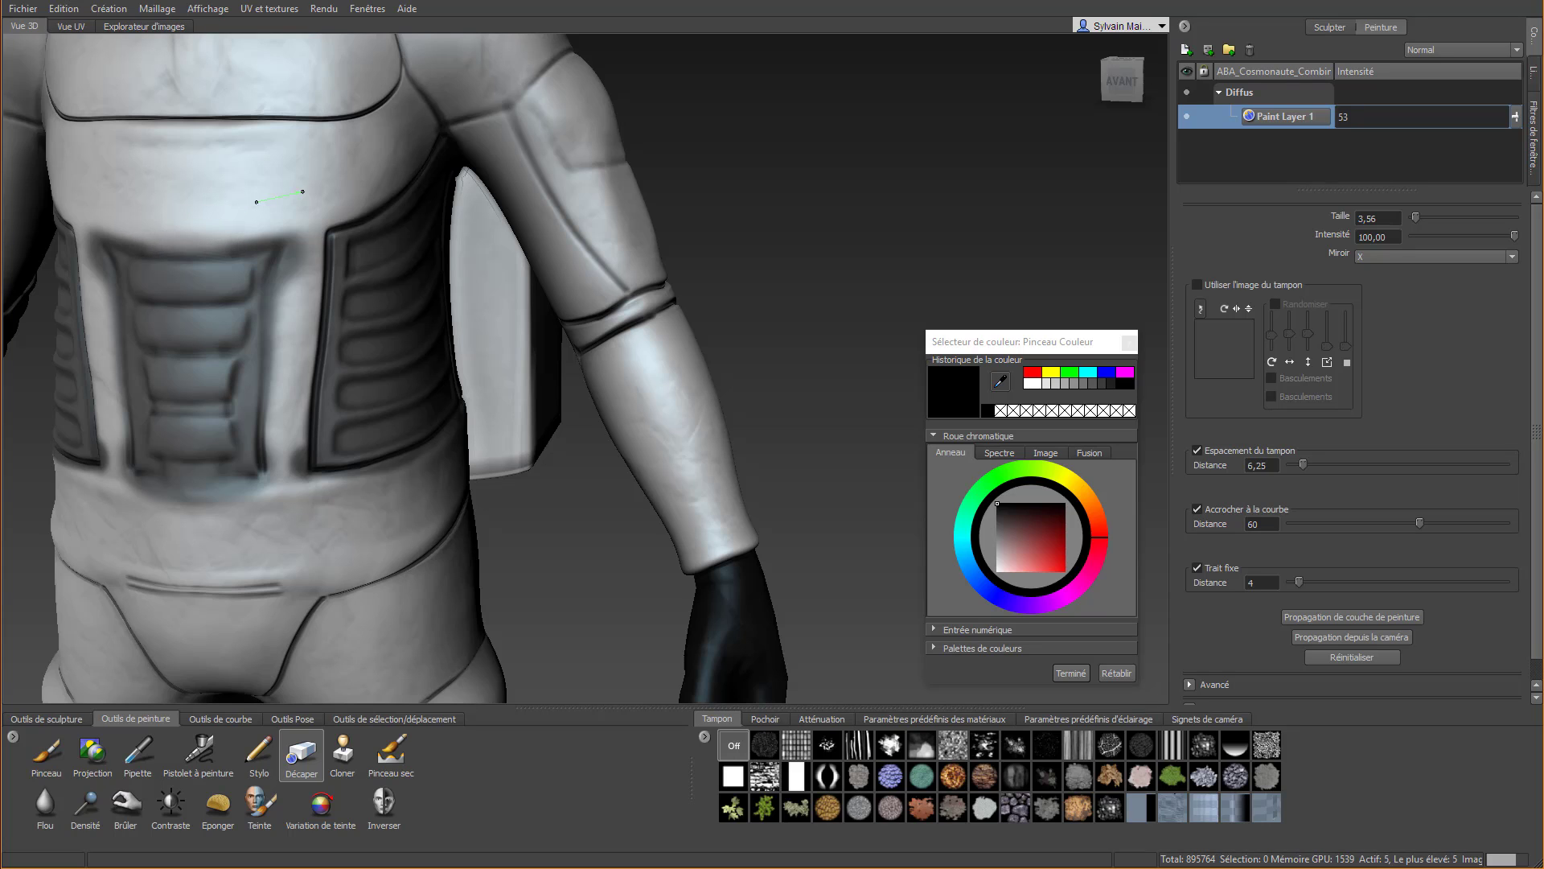
{"action": "left_click_drag", "start_coordinate": [444, 77], "coordinate": [440, 97]}
{"action": "mouse_move", "coordinate": [356, 200]}
{"action": "left_mouse_down"}
{"action": "mouse_move", "coordinate": [326, 232]}
{"action": "mouse_move", "coordinate": [103, 226]}
{"action": "left_mouse_up"}
{"action": "mouse_move", "coordinate": [422, 117]}
{"action": "left_mouse_down"}
{"action": "mouse_move", "coordinate": [398, 156]}
{"action": "mouse_move", "coordinate": [301, 217]}
{"action": "mouse_move", "coordinate": [118, 210]}
{"action": "left_mouse_up"}
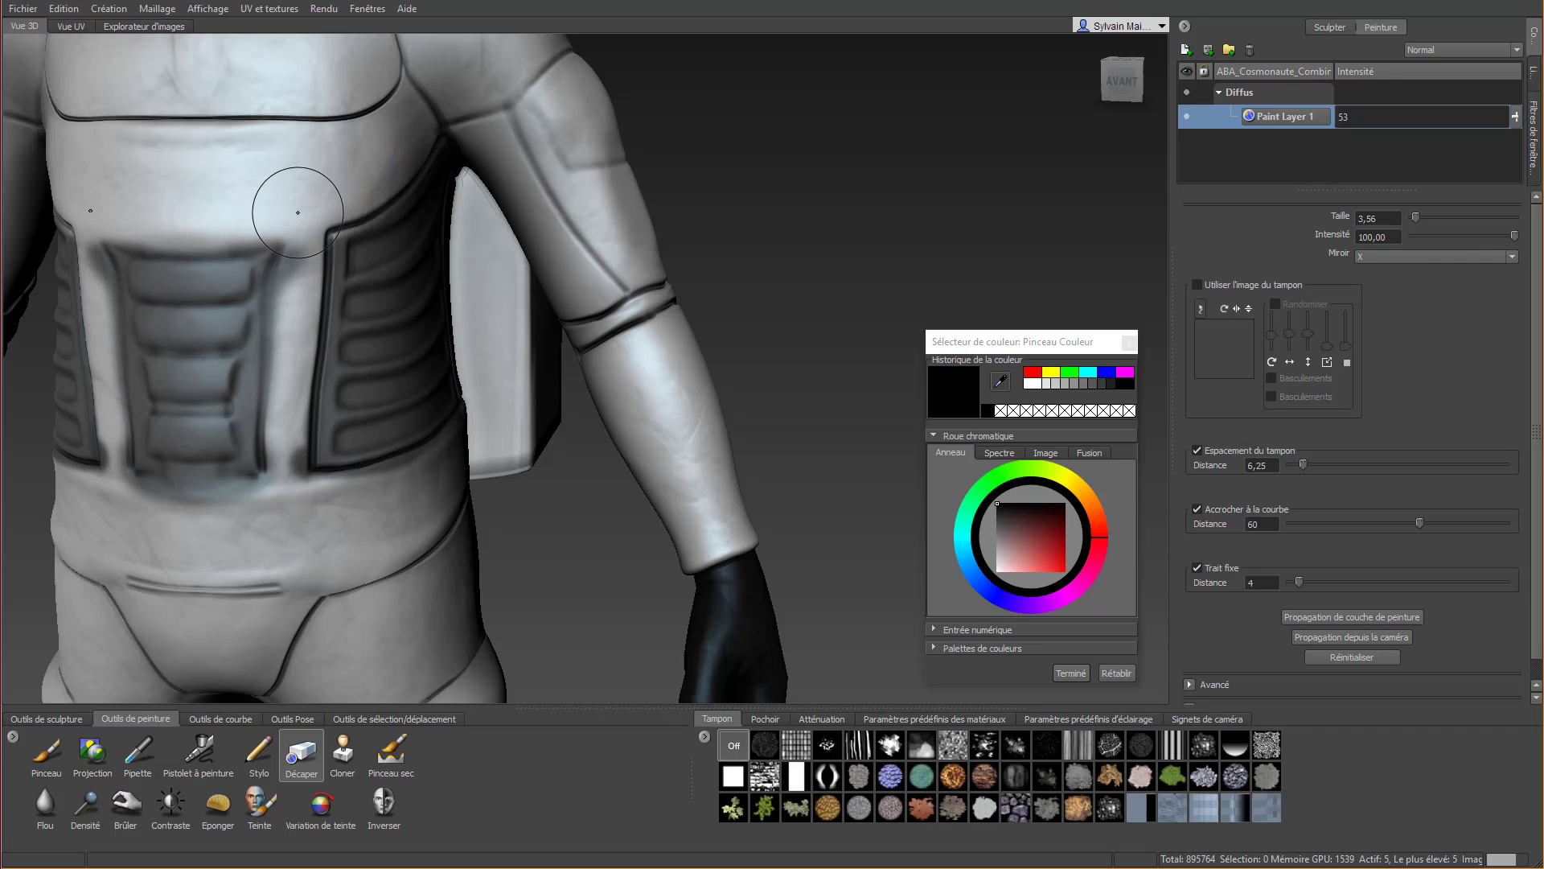
Reduce the Décaper size to 2.76 and erase the overruns in the strip between the central and side panels
{"action": "key", "text": "b"}
{"action": "left_click_drag", "start_coordinate": [296, 189], "coordinate": [300, 574]}
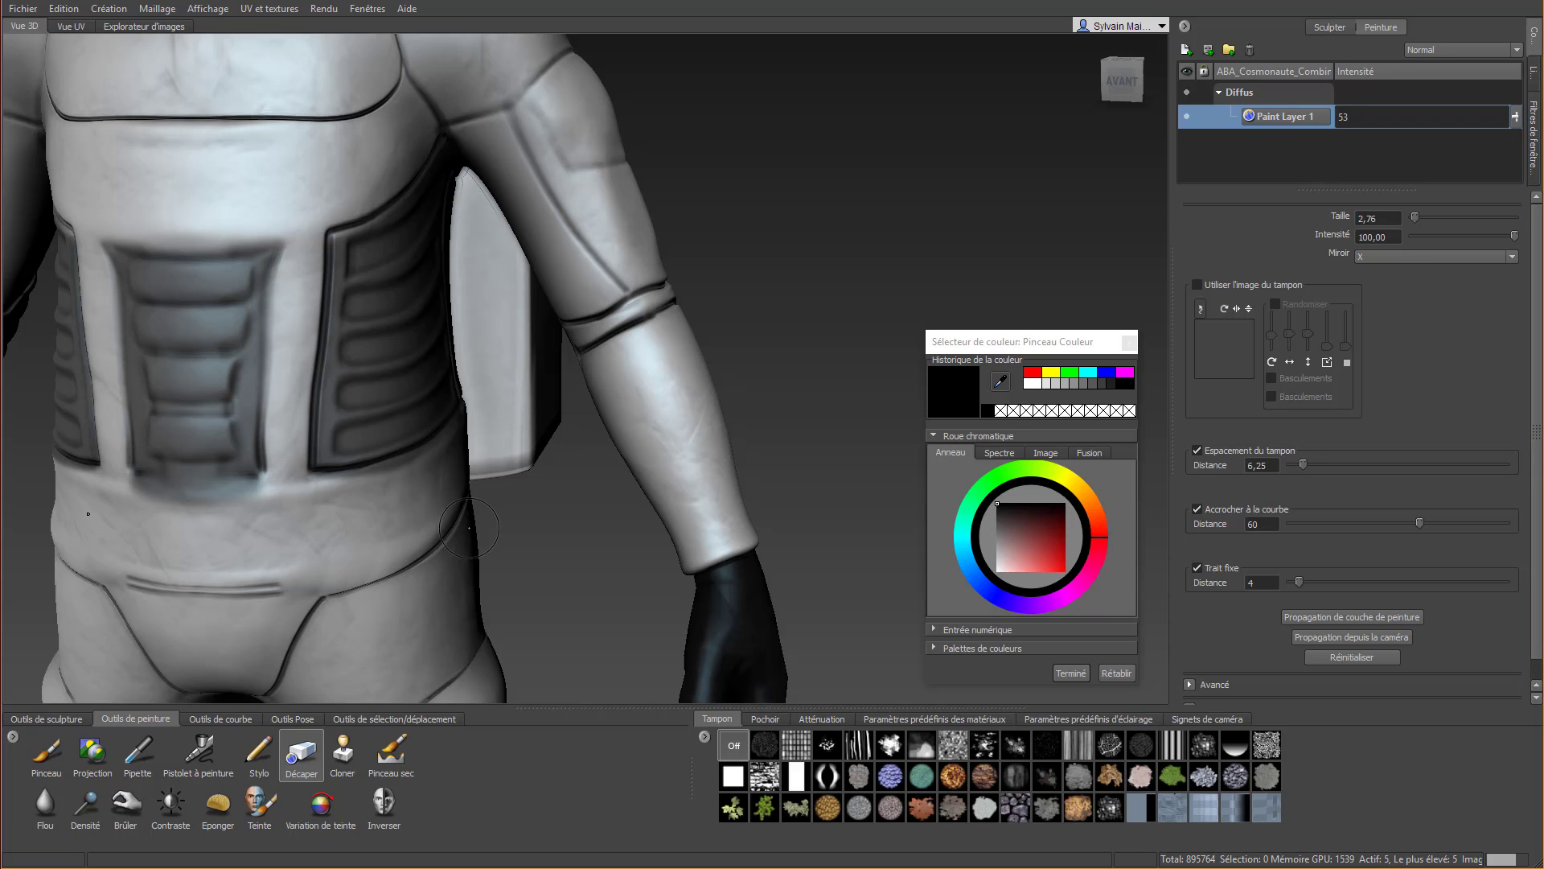
{"action": "middle_click_drag", "start_coordinate": [314, 537], "coordinate": [286, 459], "text": "alt"}
Erase the paint overruns along the lower and rear edges of the side panel, reaching under the arm
{"action": "mouse_move", "coordinate": [285, 458]}
{"action": "left_mouse_down", "text": "alt"}
{"action": "mouse_move", "coordinate": [53, 392]}
{"action": "mouse_move", "coordinate": [204, 381]}
{"action": "left_mouse_up", "text": "alt"}
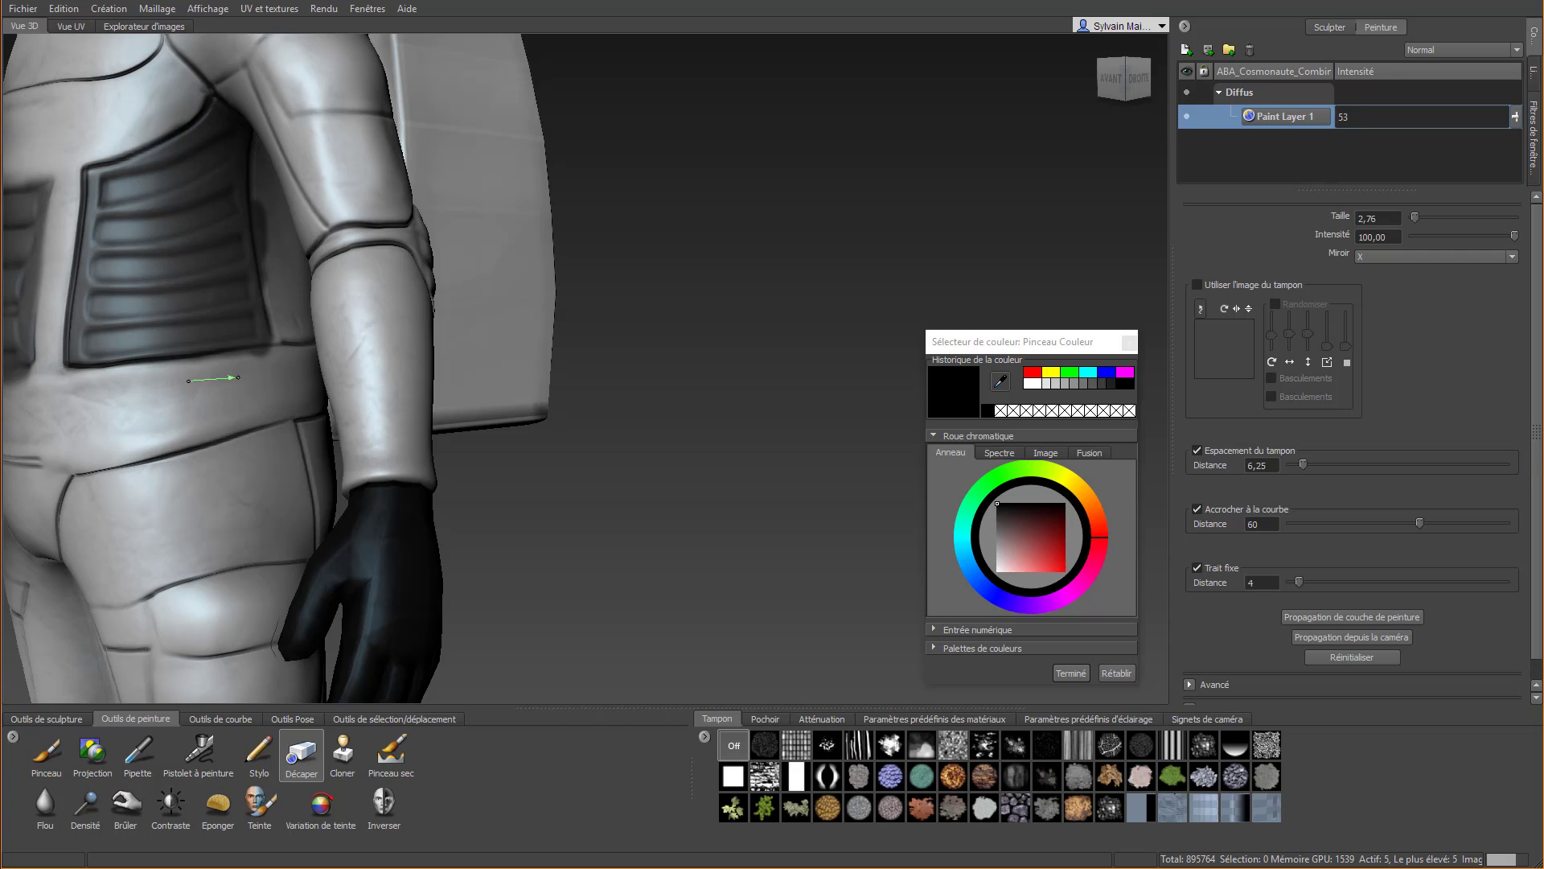
{"action": "mouse_move", "coordinate": [336, 362]}
{"action": "left_mouse_down"}
{"action": "mouse_move", "coordinate": [197, 374]}
{"action": "mouse_move", "coordinate": [303, 367]}
{"action": "mouse_move", "coordinate": [227, 369]}
{"action": "mouse_move", "coordinate": [334, 329]}
{"action": "mouse_move", "coordinate": [270, 269]}
{"action": "mouse_move", "coordinate": [265, 237]}
{"action": "mouse_move", "coordinate": [215, 208]}
{"action": "mouse_move", "coordinate": [302, 397]}
{"action": "left_mouse_up"}
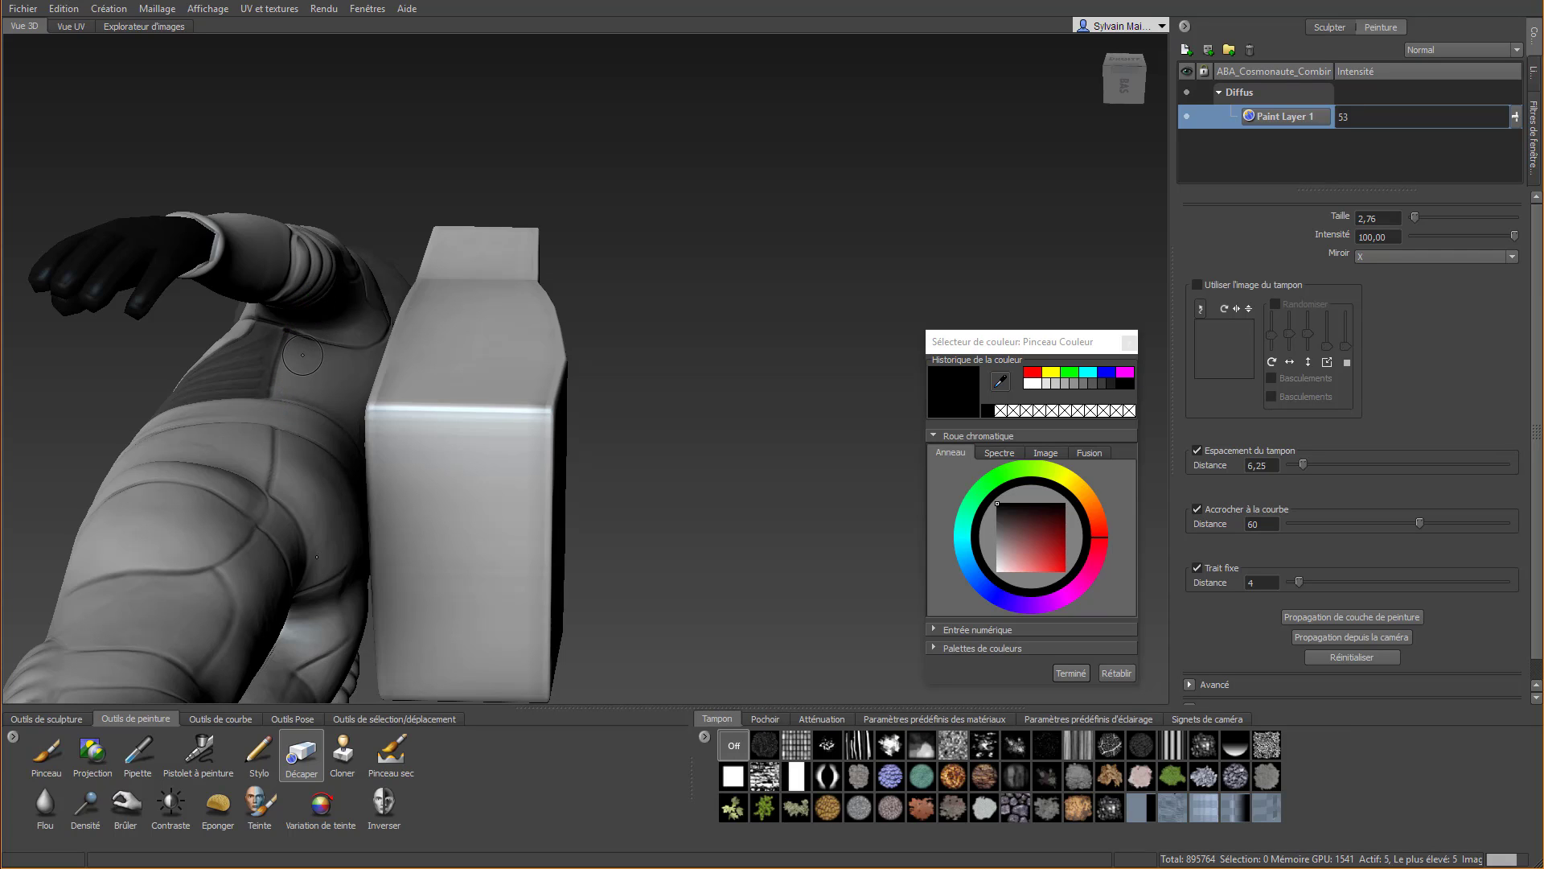
{"action": "left_click_drag", "start_coordinate": [305, 330], "coordinate": [296, 351]}
{"action": "left_click_drag", "start_coordinate": [277, 435], "coordinate": [274, 451]}
{"action": "left_click_drag", "start_coordinate": [315, 280], "coordinate": [314, 278]}
{"action": "right_click_drag", "start_coordinate": [315, 279], "coordinate": [266, 286], "text": "alt"}
{"action": "mouse_move", "coordinate": [266, 285]}
{"action": "left_mouse_down", "text": "alt"}
{"action": "mouse_move", "coordinate": [362, 362]}
{"action": "mouse_move", "coordinate": [673, 511]}
{"action": "left_mouse_up", "text": "alt"}
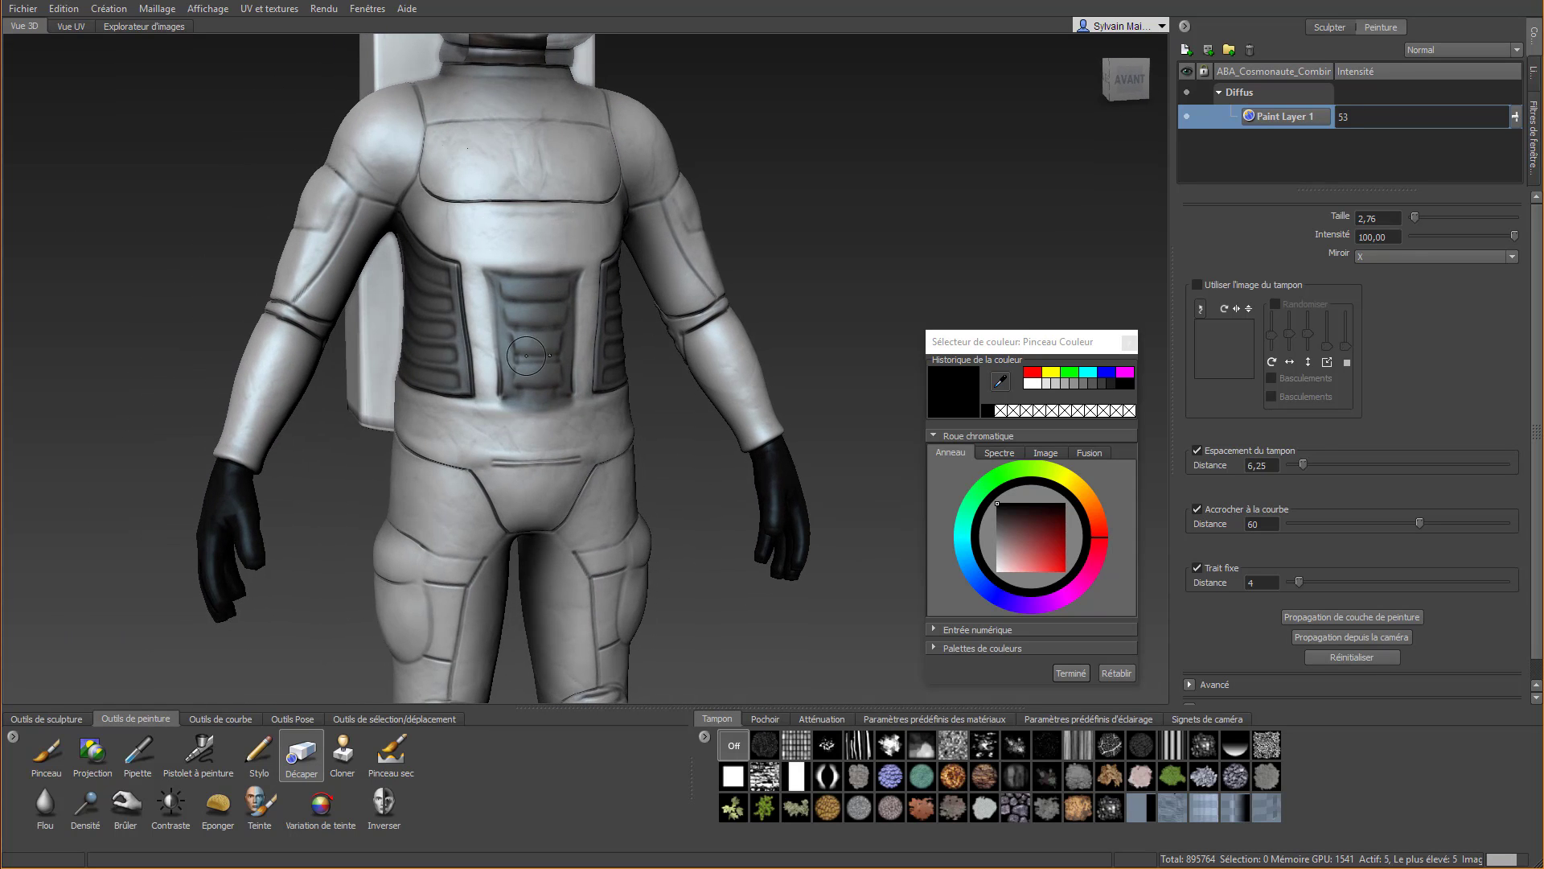
Erase the remaining paint overruns along the bottom and top edges of the central abdomen panel
{"action": "mouse_move", "coordinate": [510, 417]}
{"action": "left_mouse_down"}
{"action": "mouse_move", "coordinate": [472, 423]}
{"action": "mouse_move", "coordinate": [624, 416]}
{"action": "left_mouse_up"}
{"action": "left_click_drag", "start_coordinate": [483, 414], "coordinate": [574, 411]}
{"action": "left_click_drag", "start_coordinate": [469, 246], "coordinate": [512, 259]}
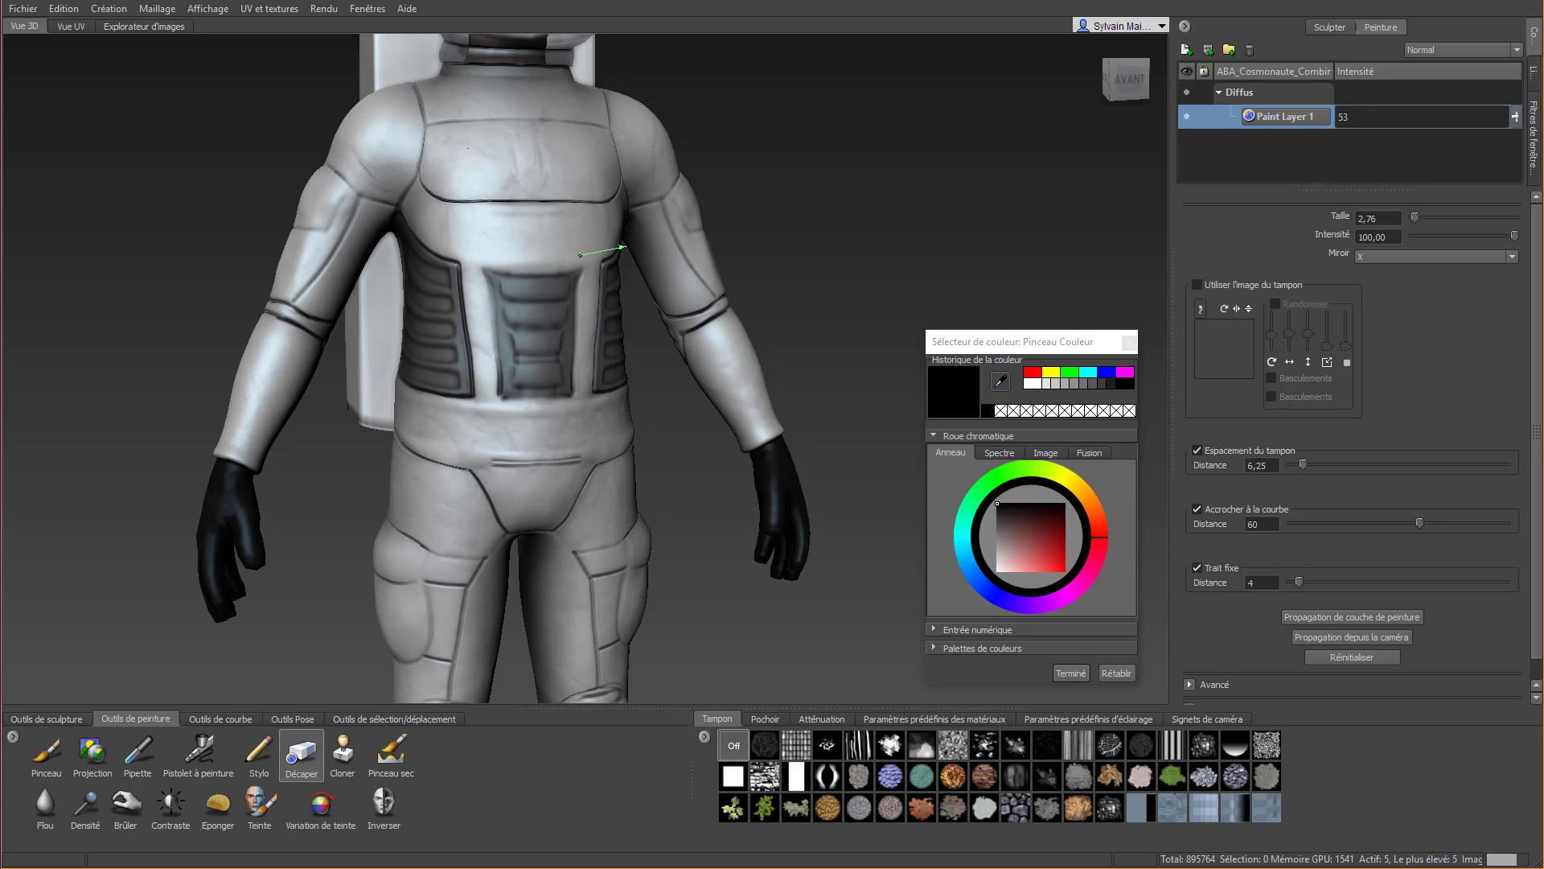
{"action": "left_click_drag", "start_coordinate": [635, 242], "coordinate": [635, 242]}
Try Paint Layer 1 at intensity 100 on the whole suit, and settle on an intensity of 72
{"action": "scroll", "coordinate": [493, 277], "scroll_direction": "down", "scroll_amount": 3}
{"action": "left_click_drag", "start_coordinate": [502, 415], "coordinate": [394, 437], "text": "alt"}
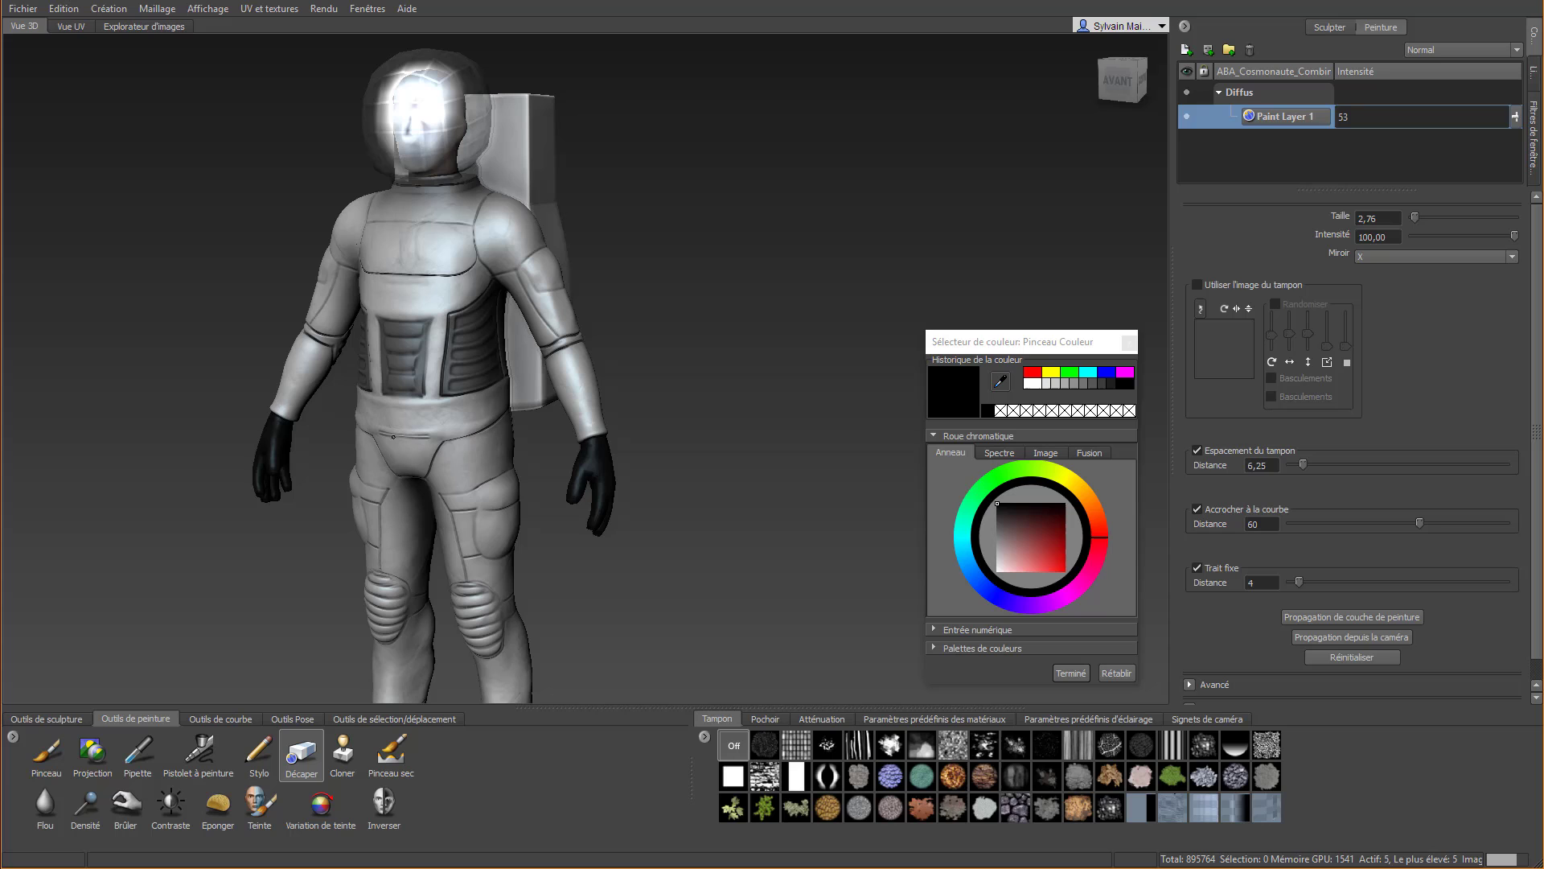
{"action": "left_click", "coordinate": [1510, 118]}
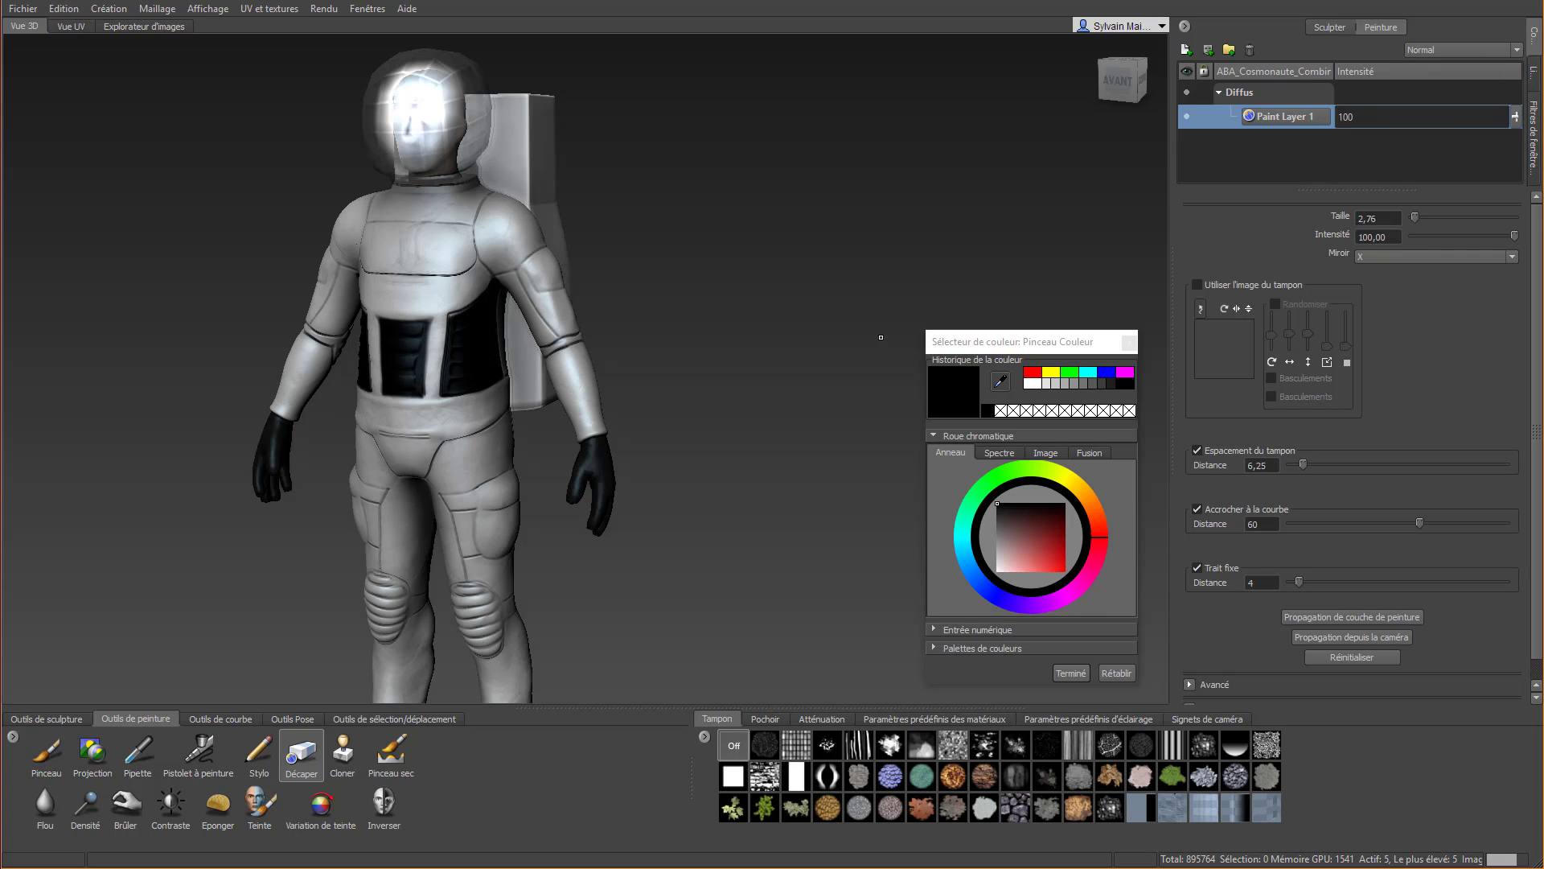
{"action": "left_click_drag", "start_coordinate": [880, 337], "coordinate": [672, 359], "text": "alt"}
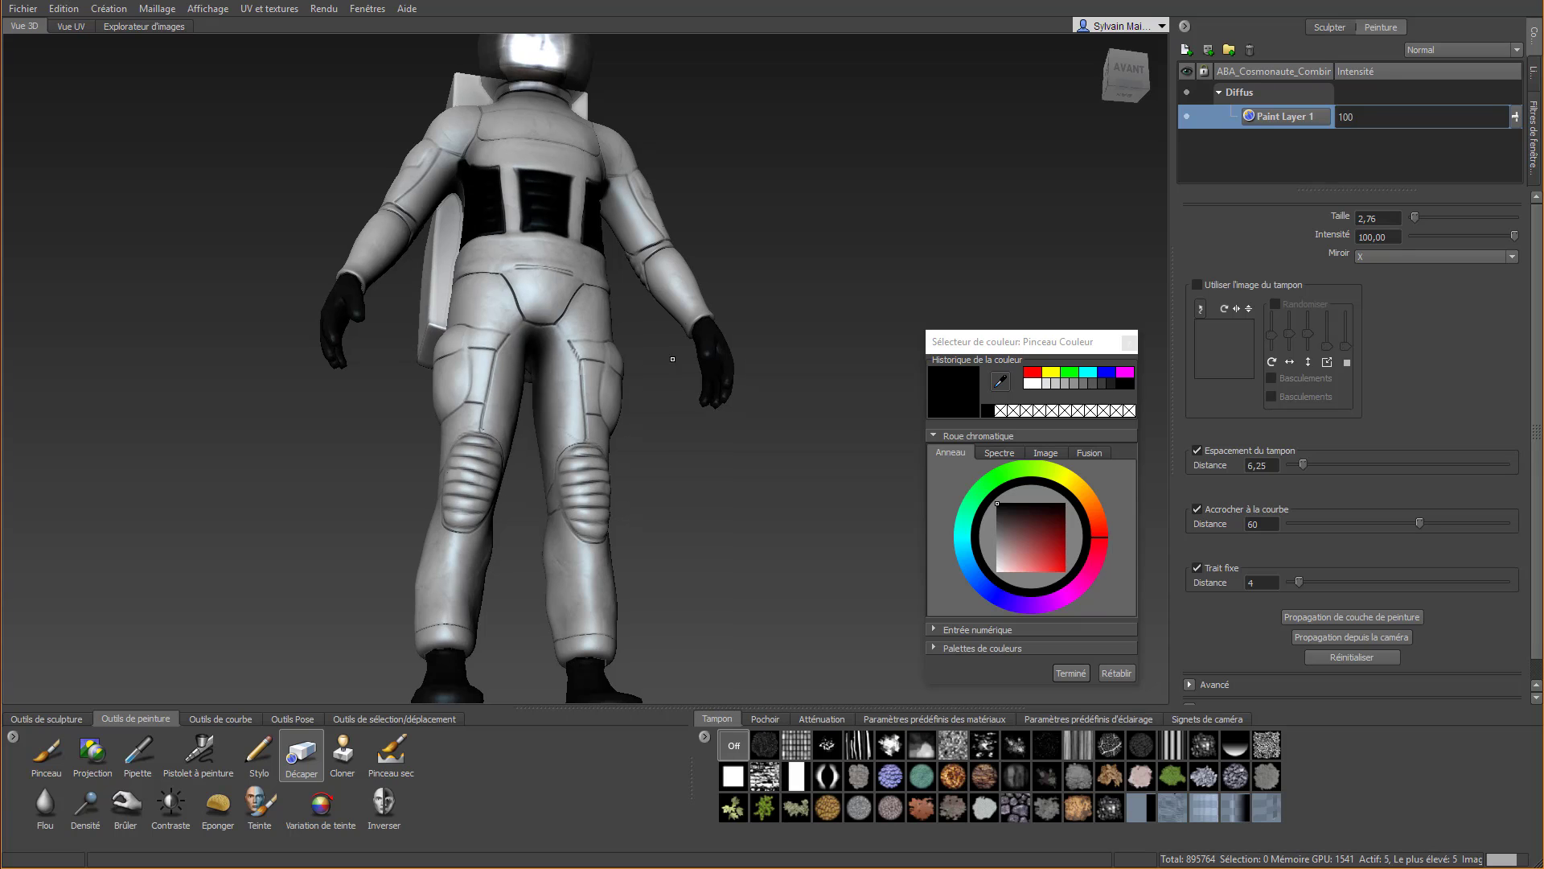
{"action": "left_click_drag", "start_coordinate": [429, 340], "coordinate": [466, 375], "text": "alt"}
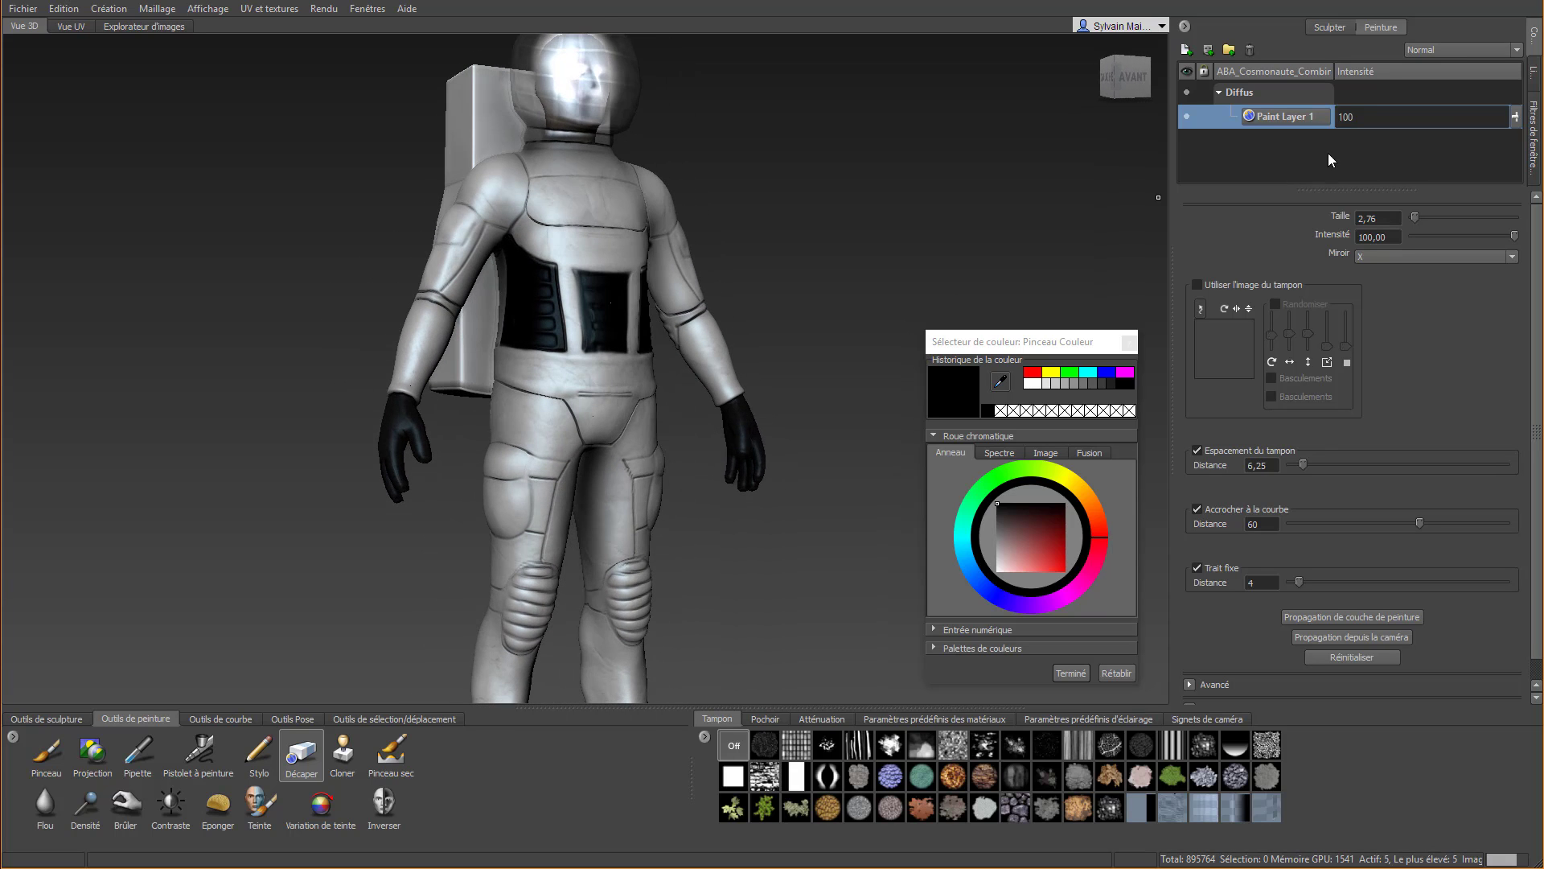
{"action": "mouse_move", "coordinate": [1516, 118]}
{"action": "left_mouse_down"}
{"action": "mouse_move", "coordinate": [1520, 157]}
{"action": "mouse_move", "coordinate": [1522, 136]}
{"action": "left_mouse_up"}
Paint the joint band at the front of the elbow black with the Pinceau brush
{"action": "mouse_move", "coordinate": [644, 354]}
{"action": "left_mouse_down", "text": "alt"}
{"action": "mouse_move", "coordinate": [780, 353]}
{"action": "mouse_move", "coordinate": [766, 351]}
{"action": "left_mouse_up", "text": "alt"}
{"action": "right_click_drag", "start_coordinate": [748, 306], "coordinate": [793, 269], "text": "alt"}
{"action": "middle_click_drag", "start_coordinate": [853, 434], "coordinate": [125, 699], "text": "alt"}
{"action": "left_click", "coordinate": [46, 752]}
{"action": "left_click_drag", "start_coordinate": [330, 517], "coordinate": [447, 505], "text": "alt"}
{"action": "mouse_move", "coordinate": [382, 458]}
{"action": "left_mouse_down"}
{"action": "mouse_move", "coordinate": [390, 427]}
{"action": "mouse_move", "coordinate": [439, 460]}
{"action": "mouse_move", "coordinate": [410, 515]}
{"action": "mouse_move", "coordinate": [372, 436]}
{"action": "mouse_move", "coordinate": [384, 480]}
{"action": "mouse_move", "coordinate": [434, 507]}
{"action": "mouse_move", "coordinate": [393, 412]}
{"action": "mouse_move", "coordinate": [470, 443]}
{"action": "mouse_move", "coordinate": [363, 415]}
{"action": "mouse_move", "coordinate": [209, 428]}
{"action": "mouse_move", "coordinate": [13, 380]}
{"action": "left_mouse_up"}
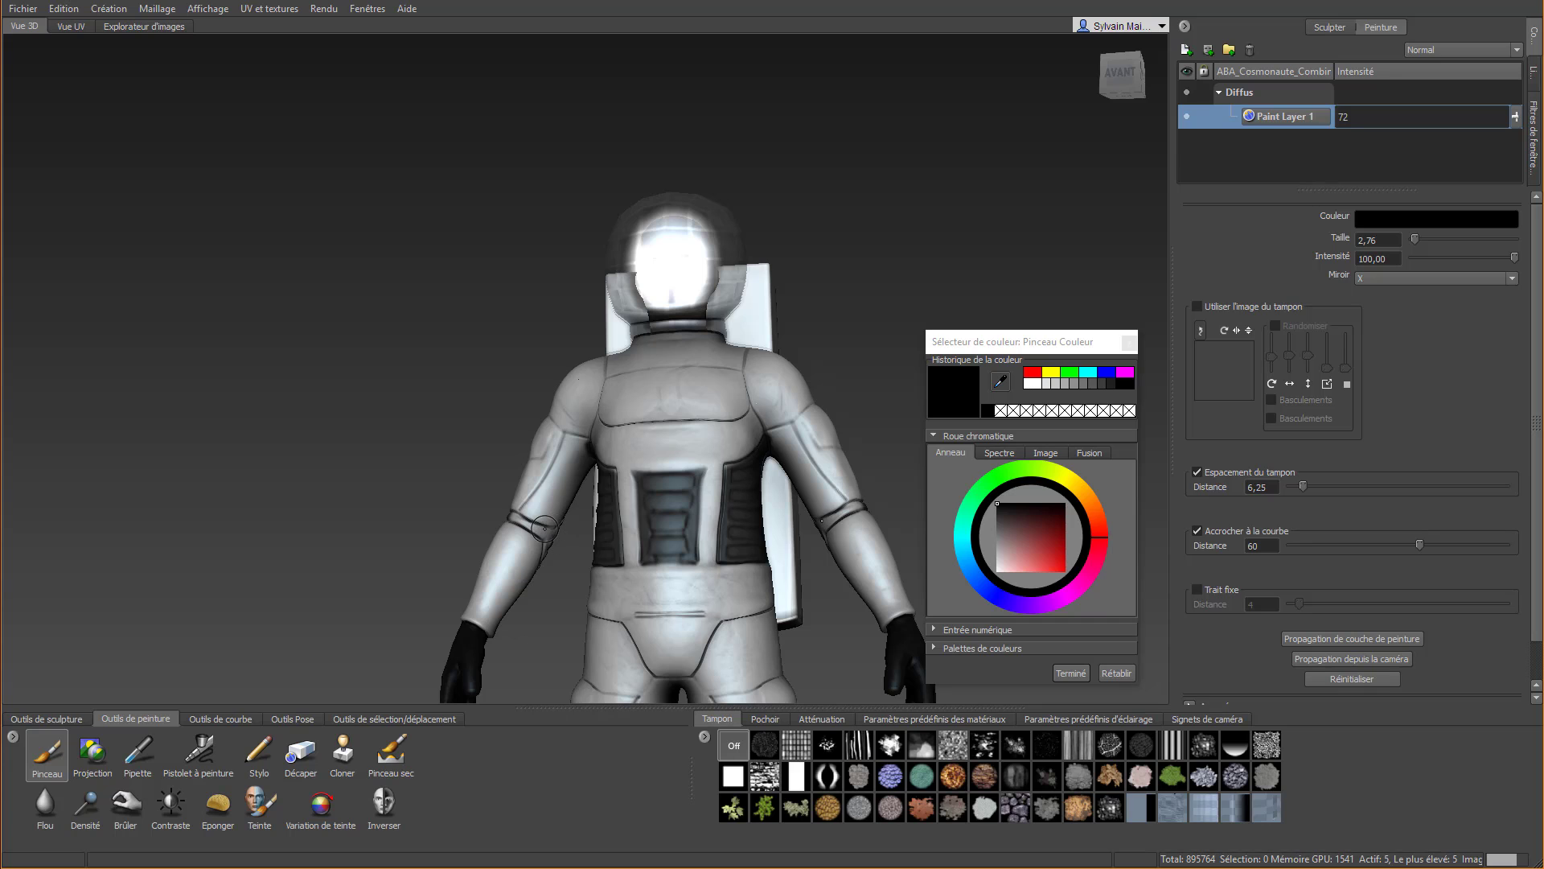
{"action": "mouse_move", "coordinate": [543, 528]}
{"action": "left_mouse_down"}
{"action": "mouse_move", "coordinate": [521, 514]}
{"action": "mouse_move", "coordinate": [539, 537]}
{"action": "mouse_move", "coordinate": [470, 532]}
{"action": "left_mouse_up"}
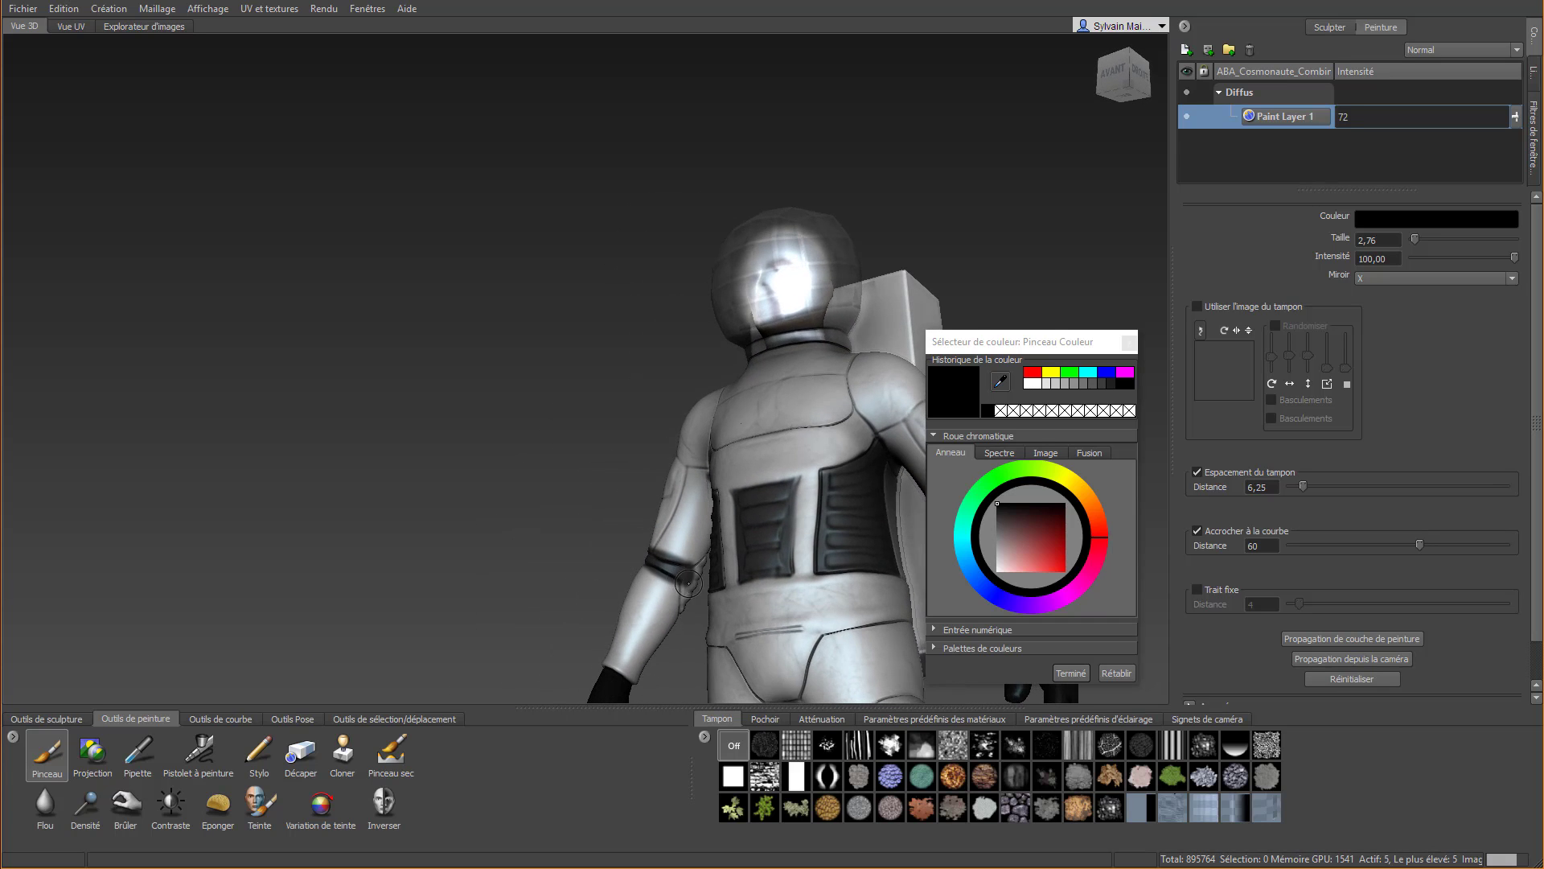
Extend the black paint from the elbow band onto the ribbed bulge at the side of the elbow
{"action": "scroll", "coordinate": [690, 586], "scroll_direction": "up", "scroll_amount": 2}
{"action": "middle_click_drag", "start_coordinate": [707, 607], "coordinate": [579, 428], "text": "alt"}
{"action": "scroll", "coordinate": [587, 427], "scroll_direction": "down", "scroll_amount": 1}
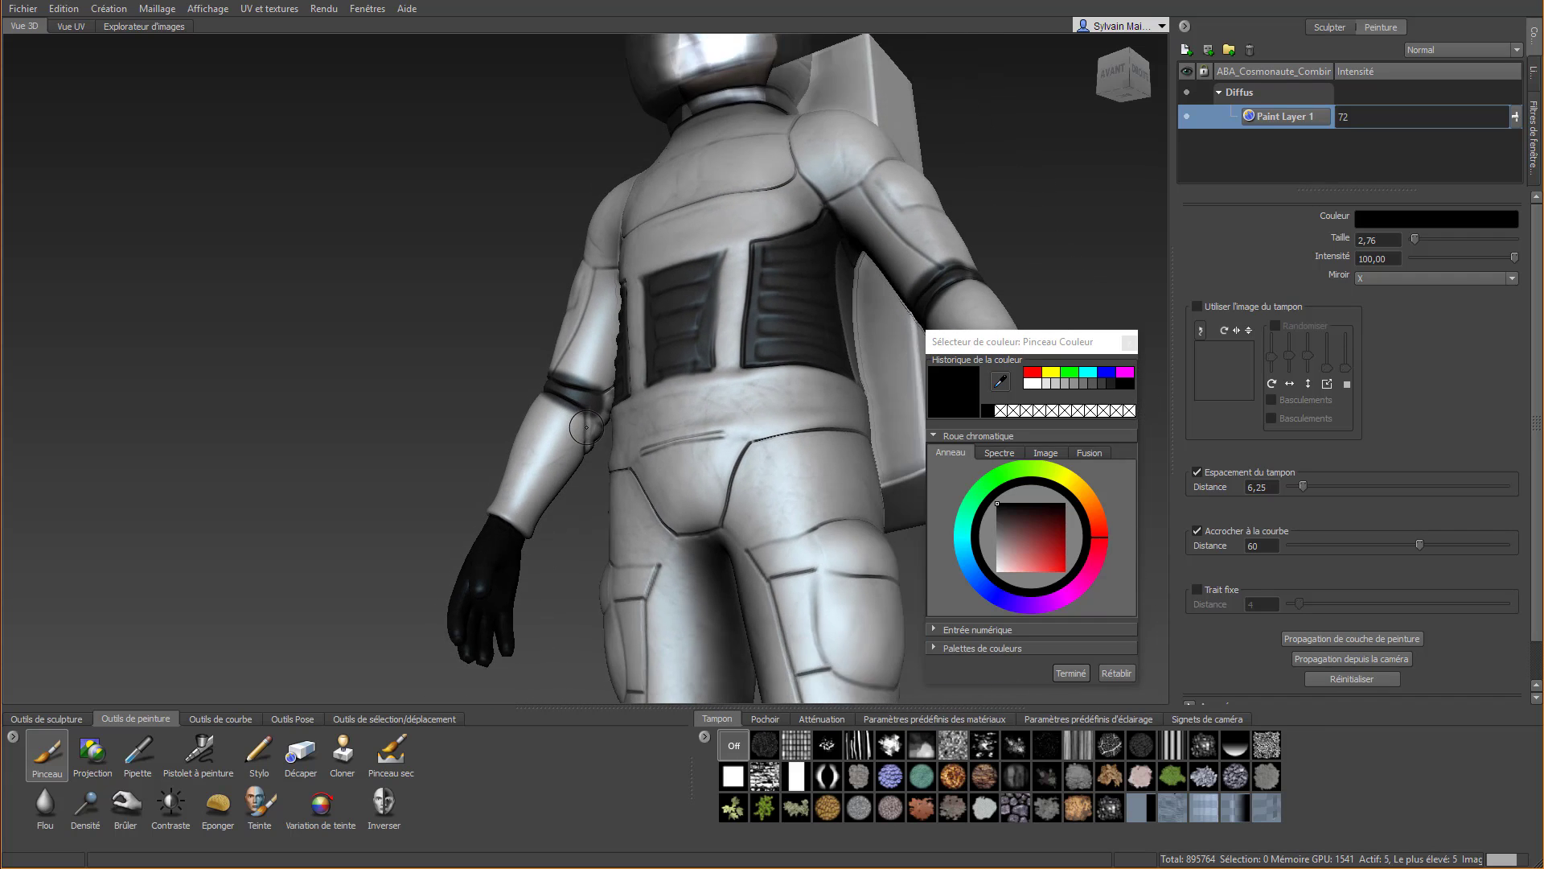
{"action": "scroll", "coordinate": [586, 427], "scroll_direction": "up", "scroll_amount": 3}
{"action": "left_click_drag", "start_coordinate": [599, 452], "coordinate": [603, 491]}
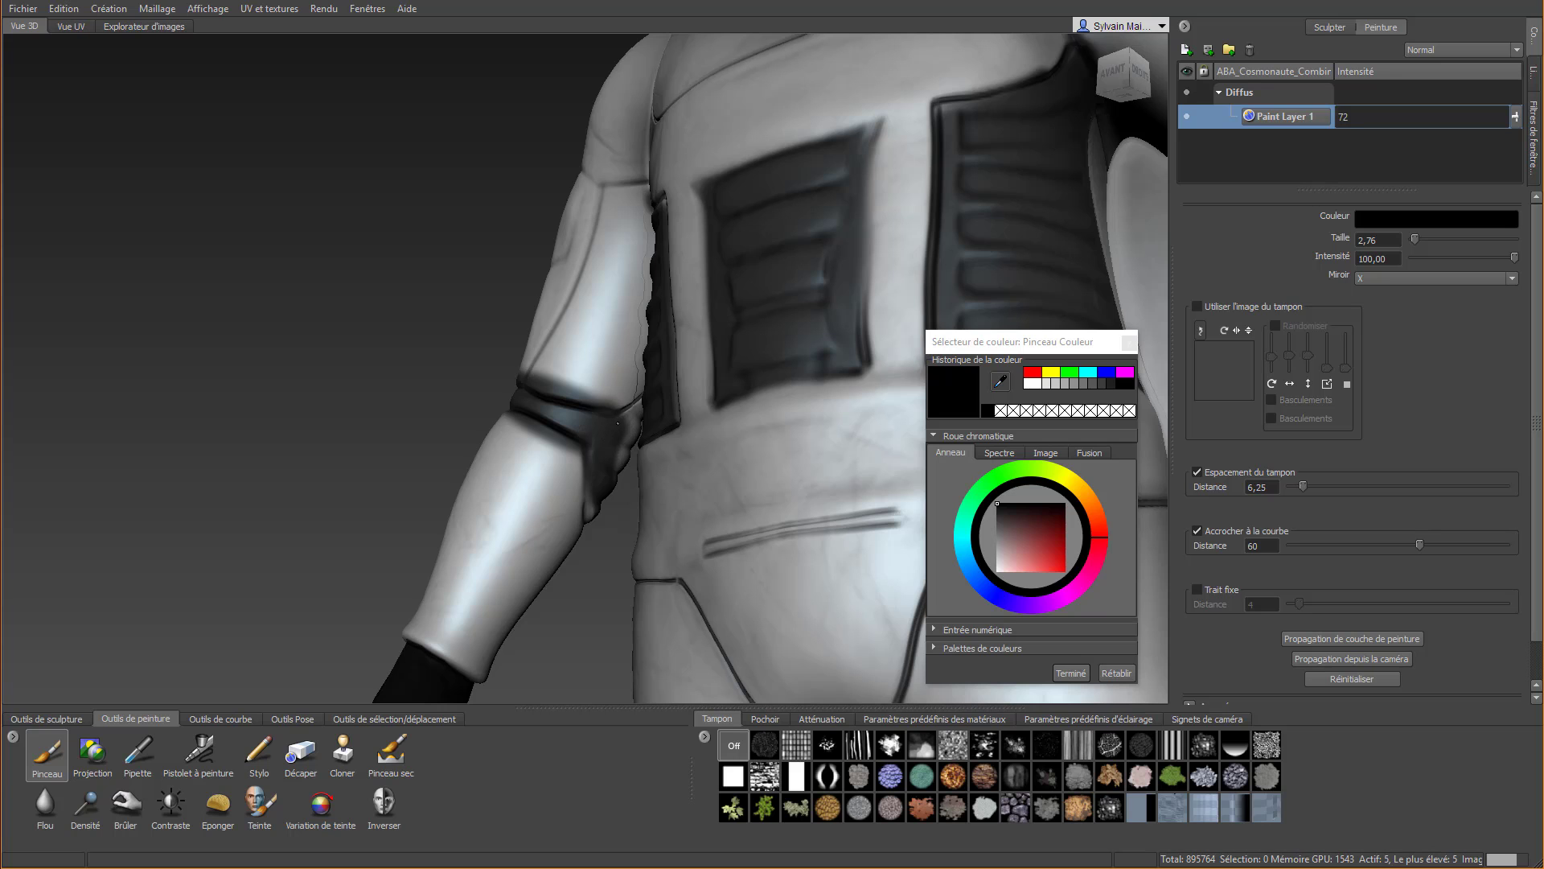
Cover the ribbed pad at the back of the elbow with black paint
{"action": "mouse_move", "coordinate": [617, 422]}
{"action": "left_mouse_down"}
{"action": "mouse_move", "coordinate": [623, 531]}
{"action": "mouse_move", "coordinate": [593, 476]}
{"action": "mouse_move", "coordinate": [764, 491]}
{"action": "mouse_move", "coordinate": [856, 519]}
{"action": "left_mouse_up"}
{"action": "right_click_drag", "start_coordinate": [855, 519], "coordinate": [708, 491], "text": "alt"}
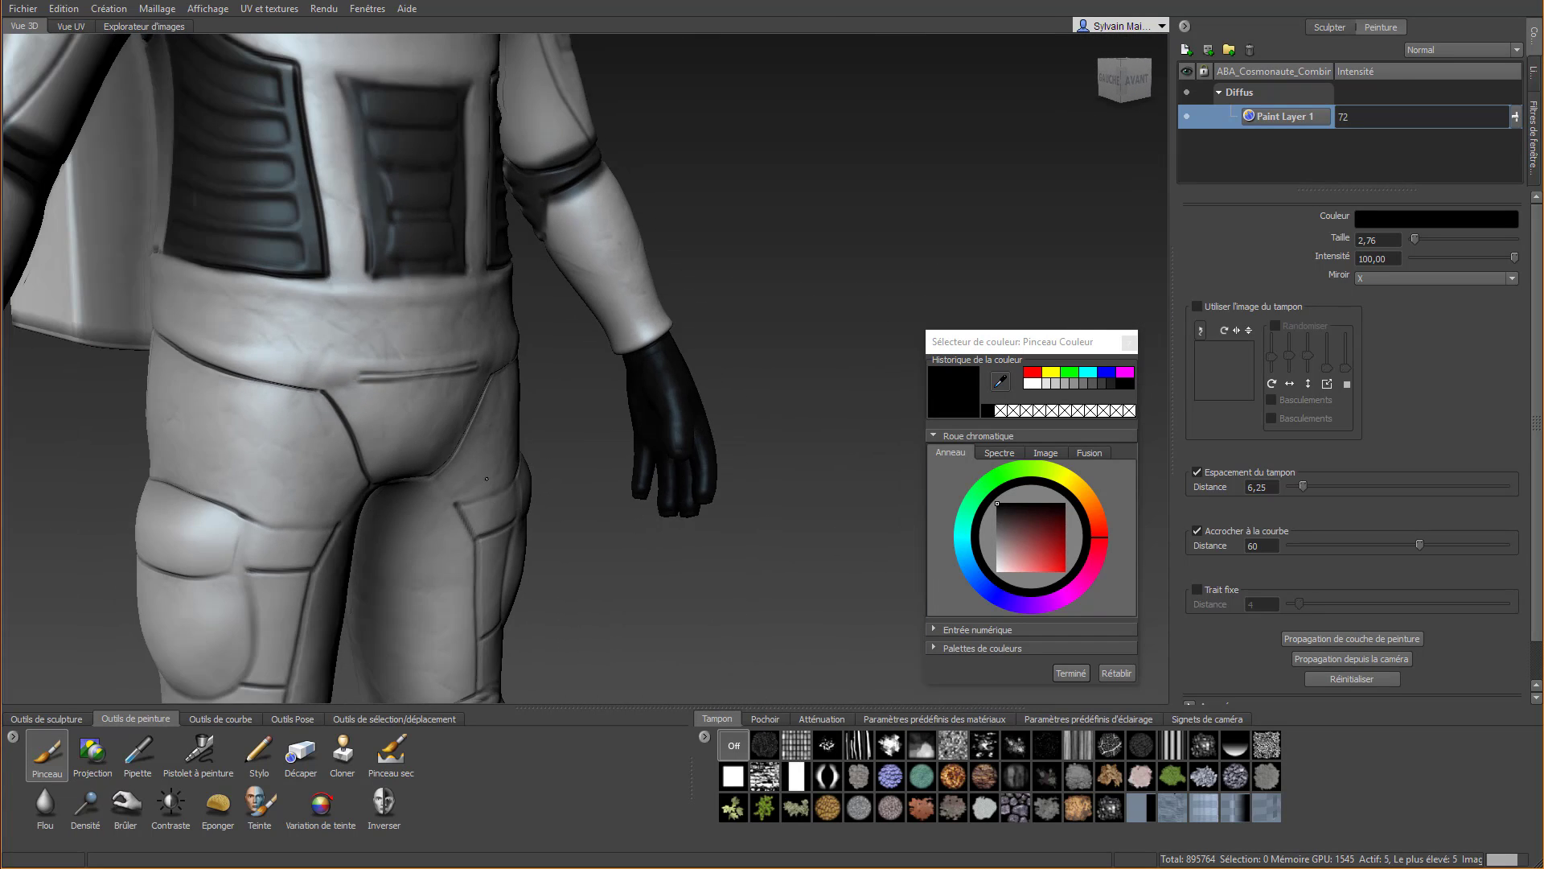
{"action": "left_click_drag", "start_coordinate": [555, 491], "coordinate": [881, 434], "text": "alt"}
{"action": "middle_click_drag", "start_coordinate": [739, 359], "coordinate": [655, 518], "text": "alt"}
{"action": "right_click_drag", "start_coordinate": [837, 418], "coordinate": [765, 406], "text": "alt"}
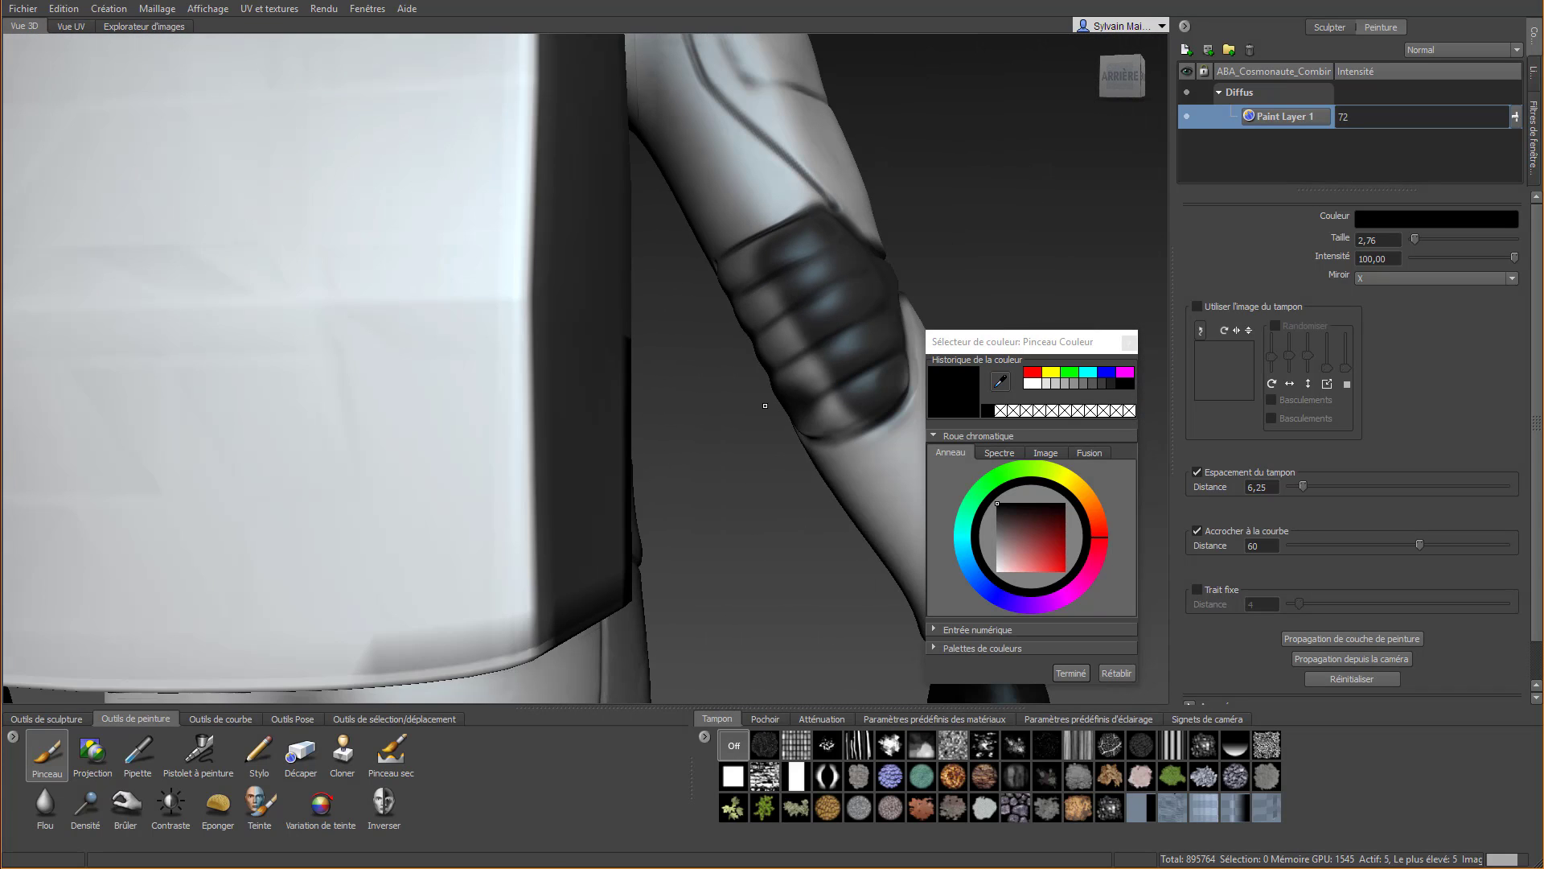
Hide the ABA_Cosmonaute_Sac backpack mesh and finish painting the back of the elbow pad black
{"action": "left_click", "coordinate": [1536, 72]}
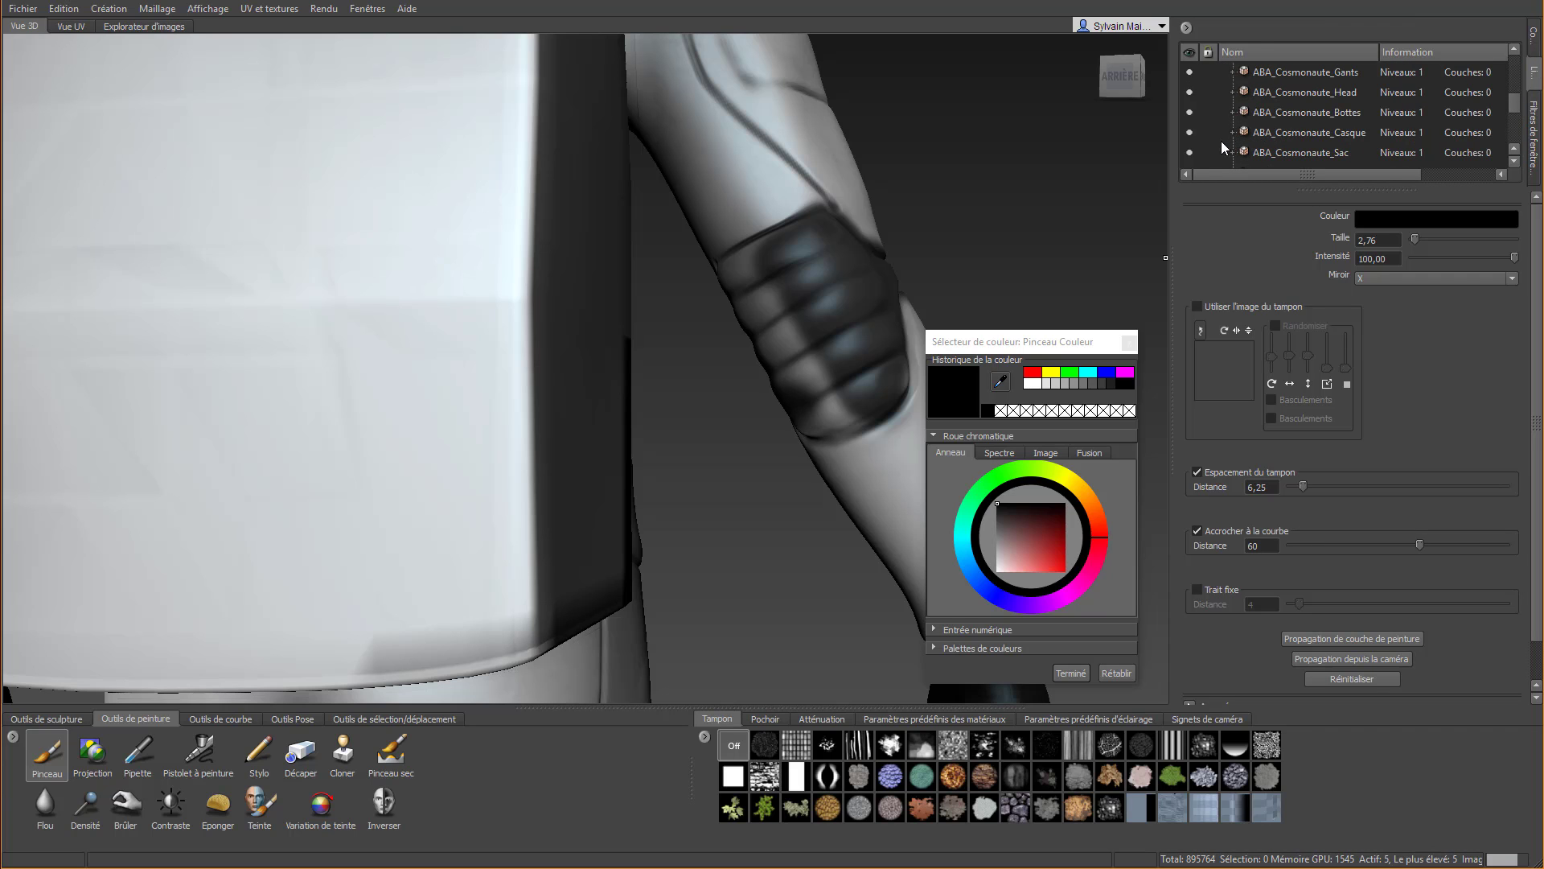
{"action": "left_click", "coordinate": [1189, 153]}
{"action": "left_click_drag", "start_coordinate": [828, 294], "coordinate": [907, 253], "text": "alt"}
{"action": "mouse_move", "coordinate": [1018, 226]}
{"action": "left_mouse_down"}
{"action": "mouse_move", "coordinate": [1031, 184]}
{"action": "mouse_move", "coordinate": [1074, 172]}
{"action": "mouse_move", "coordinate": [1053, 245]}
{"action": "mouse_move", "coordinate": [1110, 281]}
{"action": "mouse_move", "coordinate": [1056, 289]}
{"action": "mouse_move", "coordinate": [935, 252]}
{"action": "left_mouse_up"}
{"action": "mouse_move", "coordinate": [703, 341]}
{"action": "left_mouse_down"}
{"action": "mouse_move", "coordinate": [733, 357]}
{"action": "mouse_move", "coordinate": [771, 336]}
{"action": "mouse_move", "coordinate": [771, 355]}
{"action": "mouse_move", "coordinate": [743, 355]}
{"action": "left_mouse_up"}
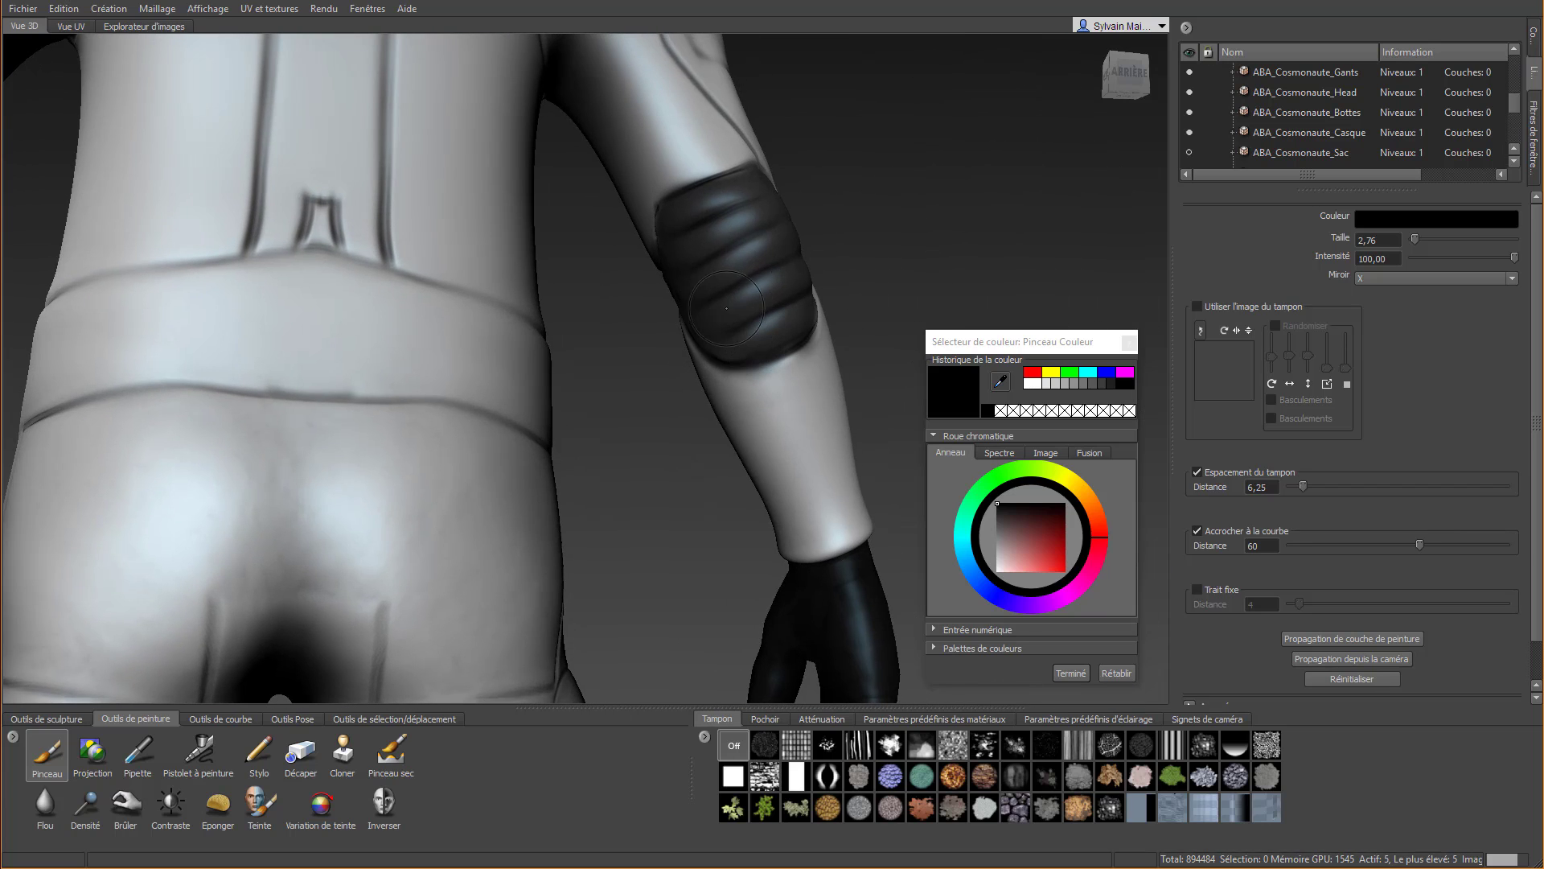
Erase the black paint overruns around the back of the elbow pad with the Décaper brush
{"action": "left_click", "coordinate": [301, 752]}
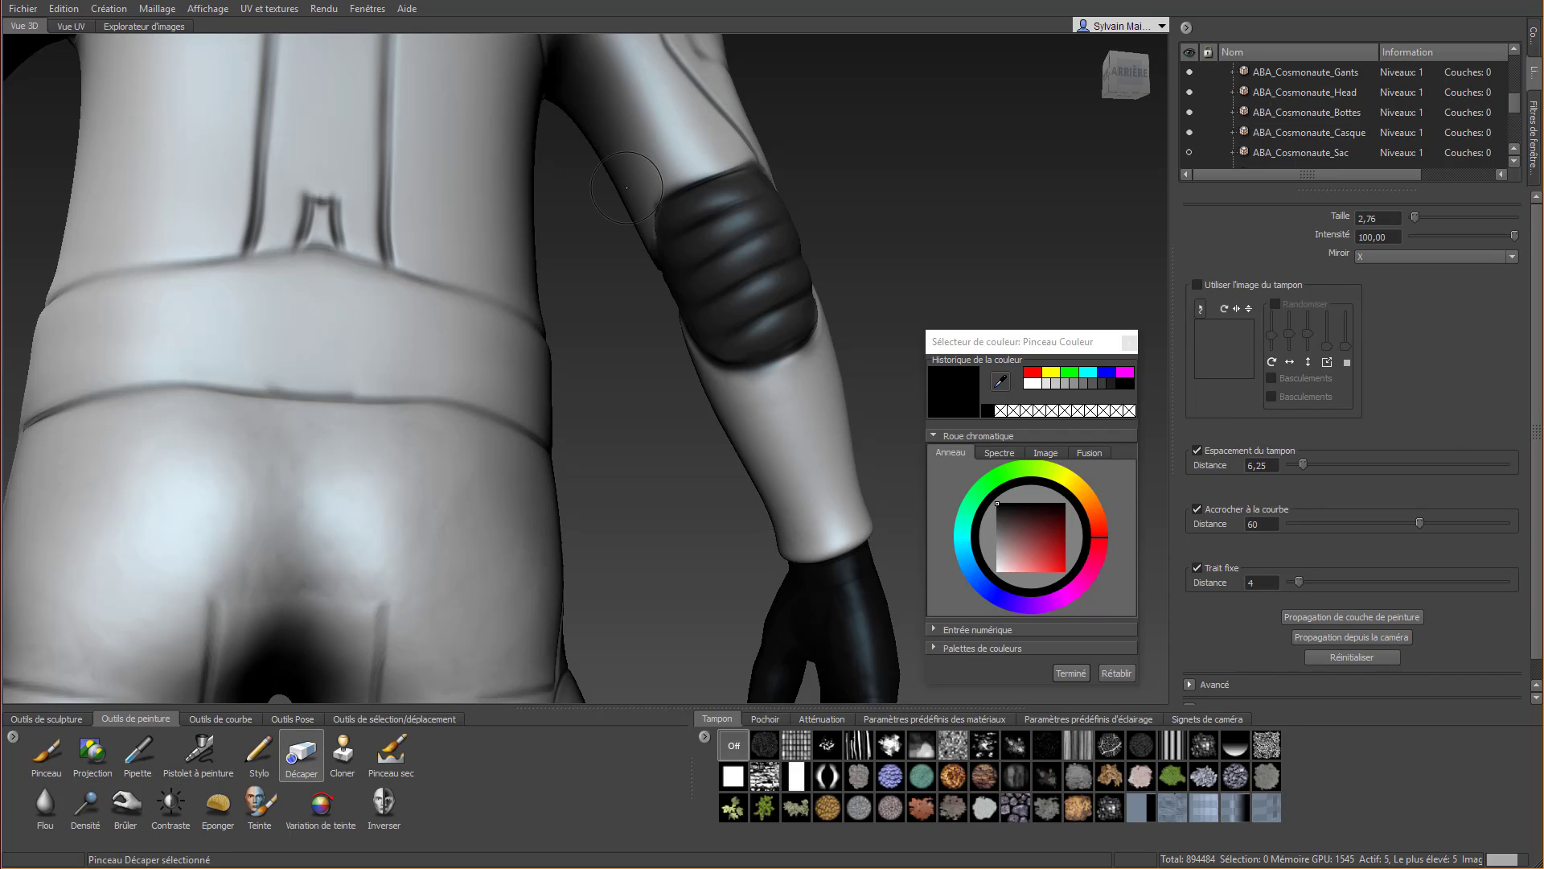
{"action": "left_click_drag", "start_coordinate": [655, 170], "coordinate": [698, 148]}
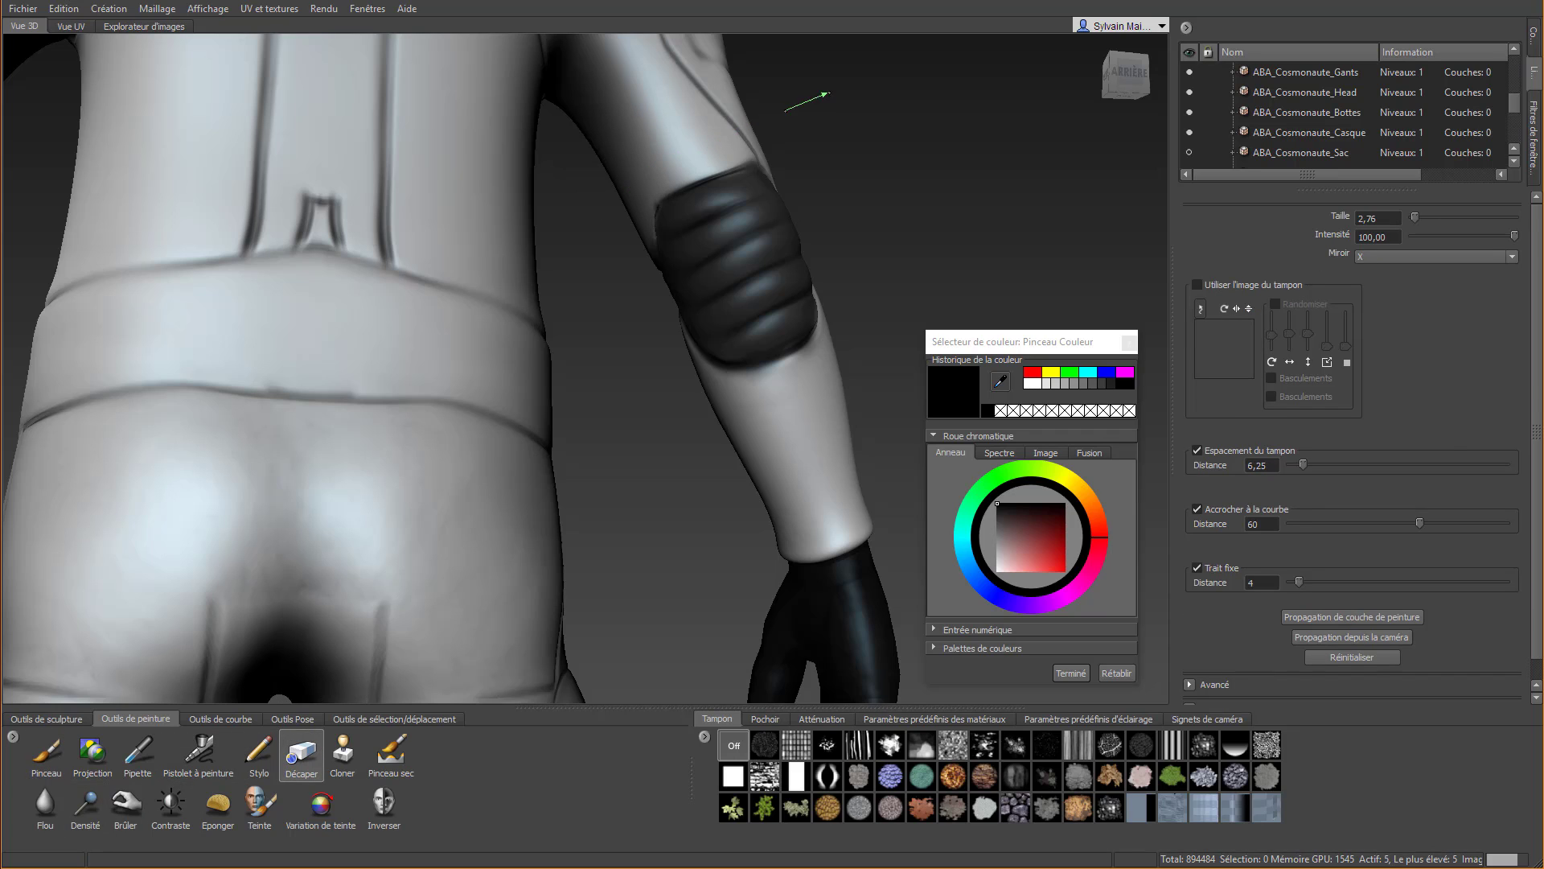
{"action": "mouse_move", "coordinate": [689, 363]}
{"action": "left_mouse_down"}
{"action": "mouse_move", "coordinate": [771, 400]}
{"action": "mouse_move", "coordinate": [837, 361]}
{"action": "left_mouse_up"}
{"action": "left_click_drag", "start_coordinate": [867, 291], "coordinate": [668, 309], "text": "alt"}
{"action": "mouse_move", "coordinate": [667, 309]}
{"action": "middle_mouse_down", "text": "alt"}
{"action": "mouse_move", "coordinate": [502, 387]}
{"action": "mouse_move", "coordinate": [369, 394]}
{"action": "middle_mouse_up", "text": "alt"}
{"action": "left_click_drag", "start_coordinate": [228, 371], "coordinate": [226, 366]}
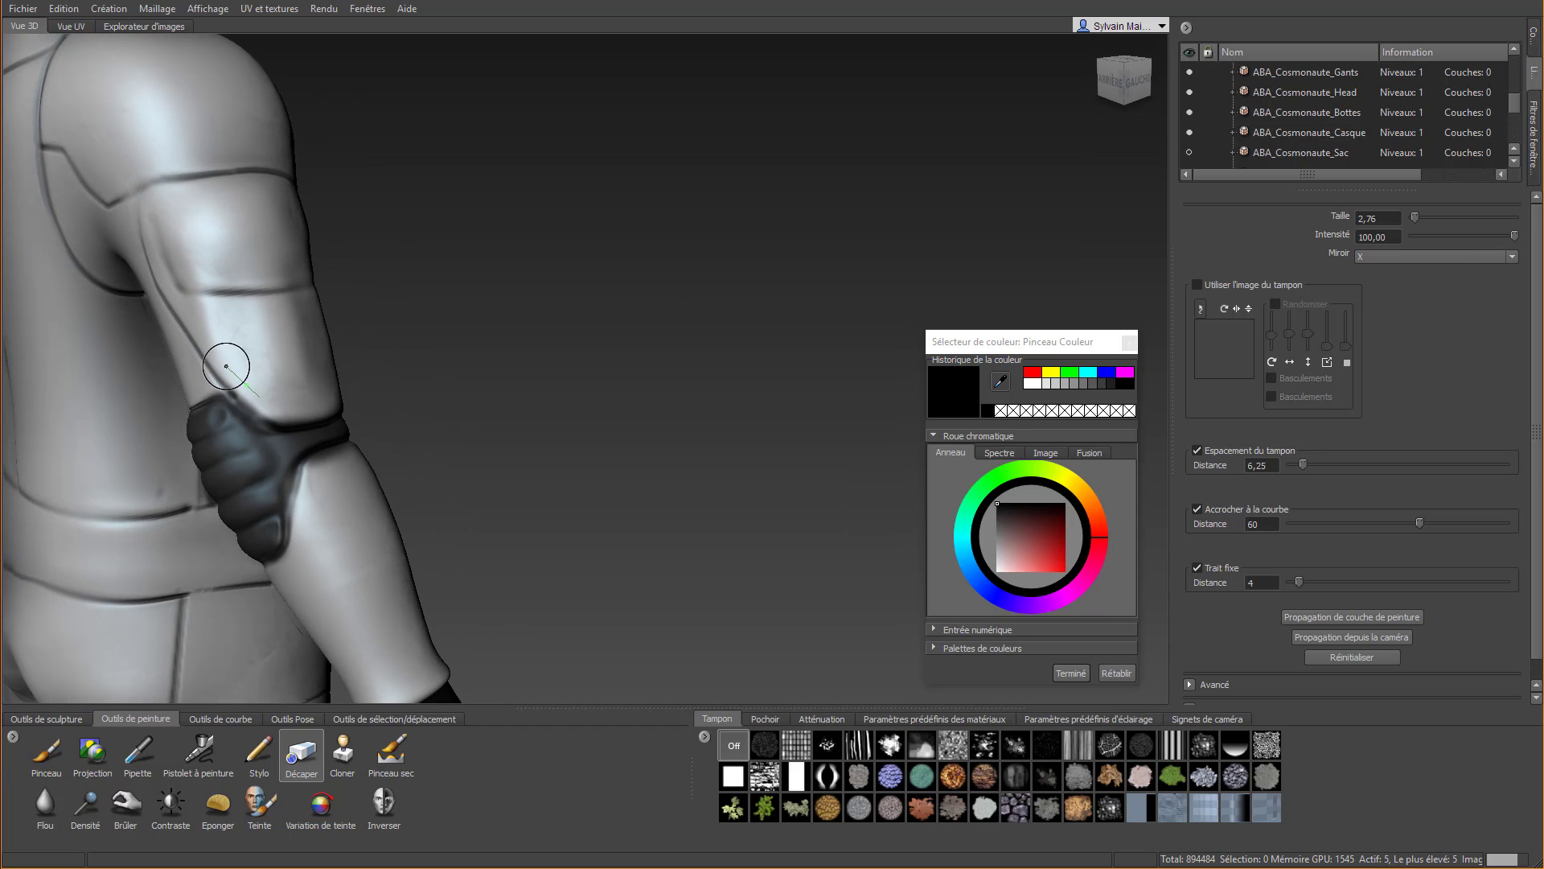
Erase the overruns along the elbow's side and front band edges, and turn off Trait fixe for the brush
{"action": "left_click_drag", "start_coordinate": [284, 422], "coordinate": [382, 375]}
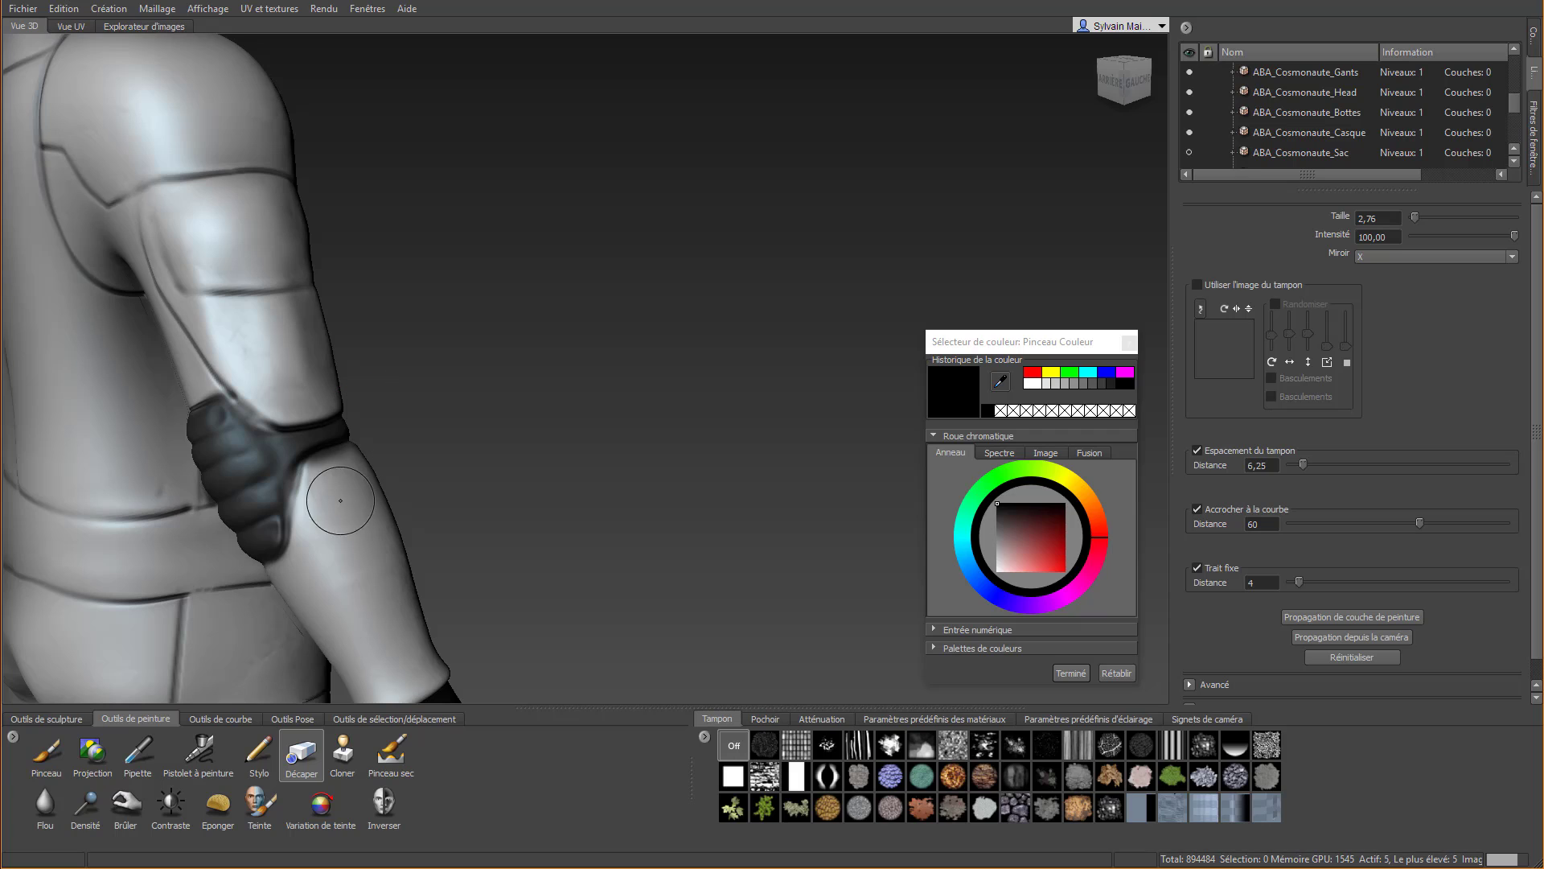
{"action": "left_click_drag", "start_coordinate": [310, 581], "coordinate": [311, 533]}
{"action": "mouse_move", "coordinate": [332, 438]}
{"action": "left_mouse_down"}
{"action": "mouse_move", "coordinate": [426, 452]}
{"action": "mouse_move", "coordinate": [313, 491]}
{"action": "mouse_move", "coordinate": [72, 426]}
{"action": "left_mouse_up"}
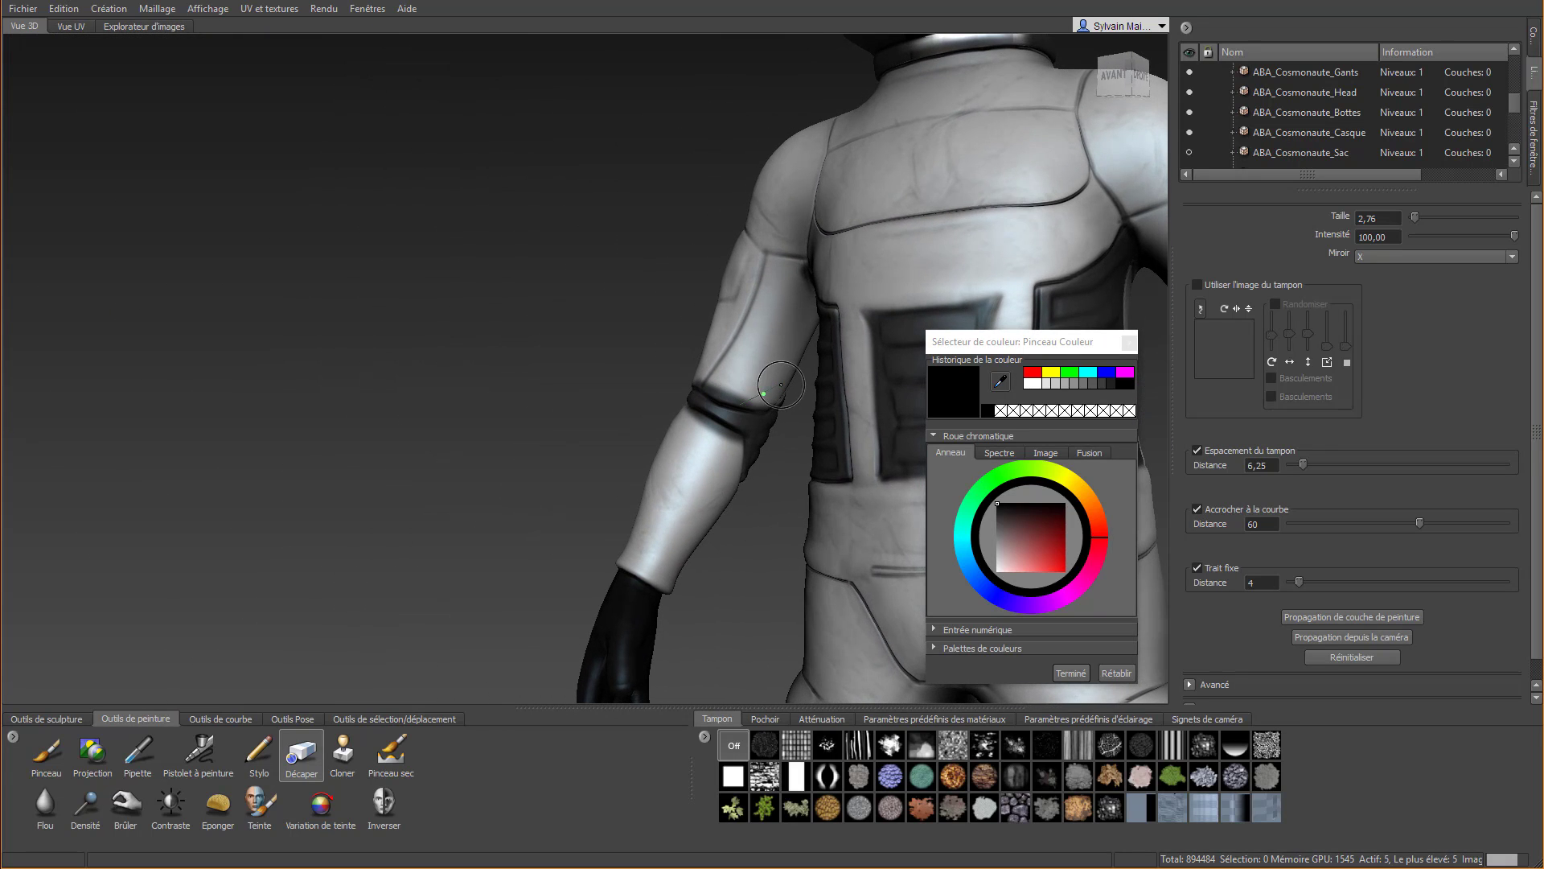
{"action": "left_click_drag", "start_coordinate": [745, 393], "coordinate": [688, 367]}
{"action": "left_click_drag", "start_coordinate": [727, 449], "coordinate": [728, 446]}
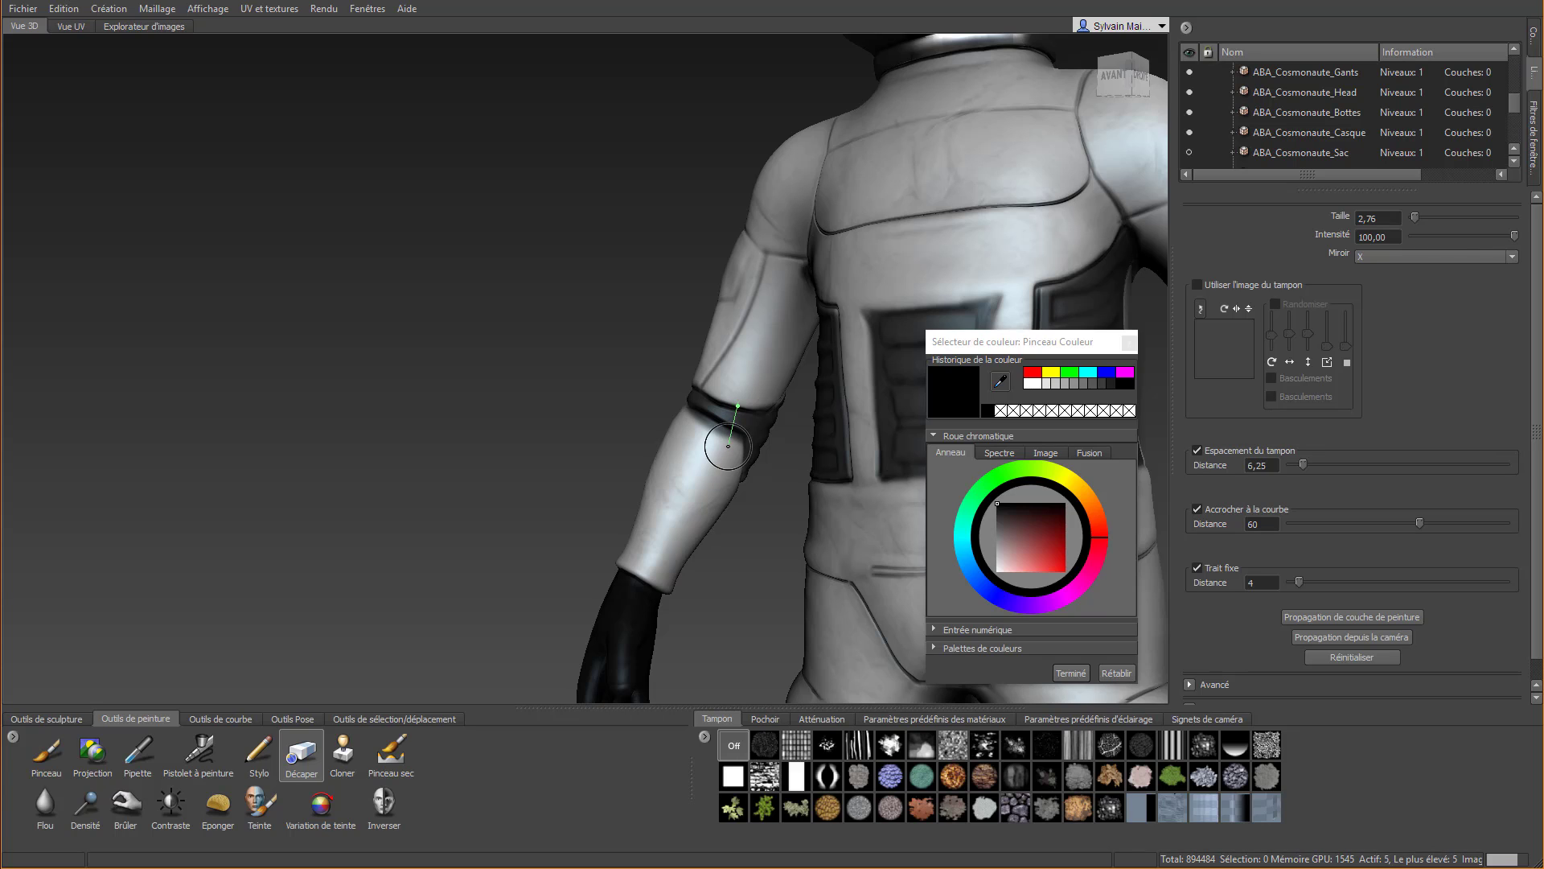
{"action": "left_click", "coordinate": [1217, 568]}
Add a new sculpt layer to the ABA_Cosmonaute_Combinaison mesh and subdivide the mesh to level 6
{"action": "scroll", "coordinate": [734, 431], "scroll_direction": "up", "scroll_amount": 3}
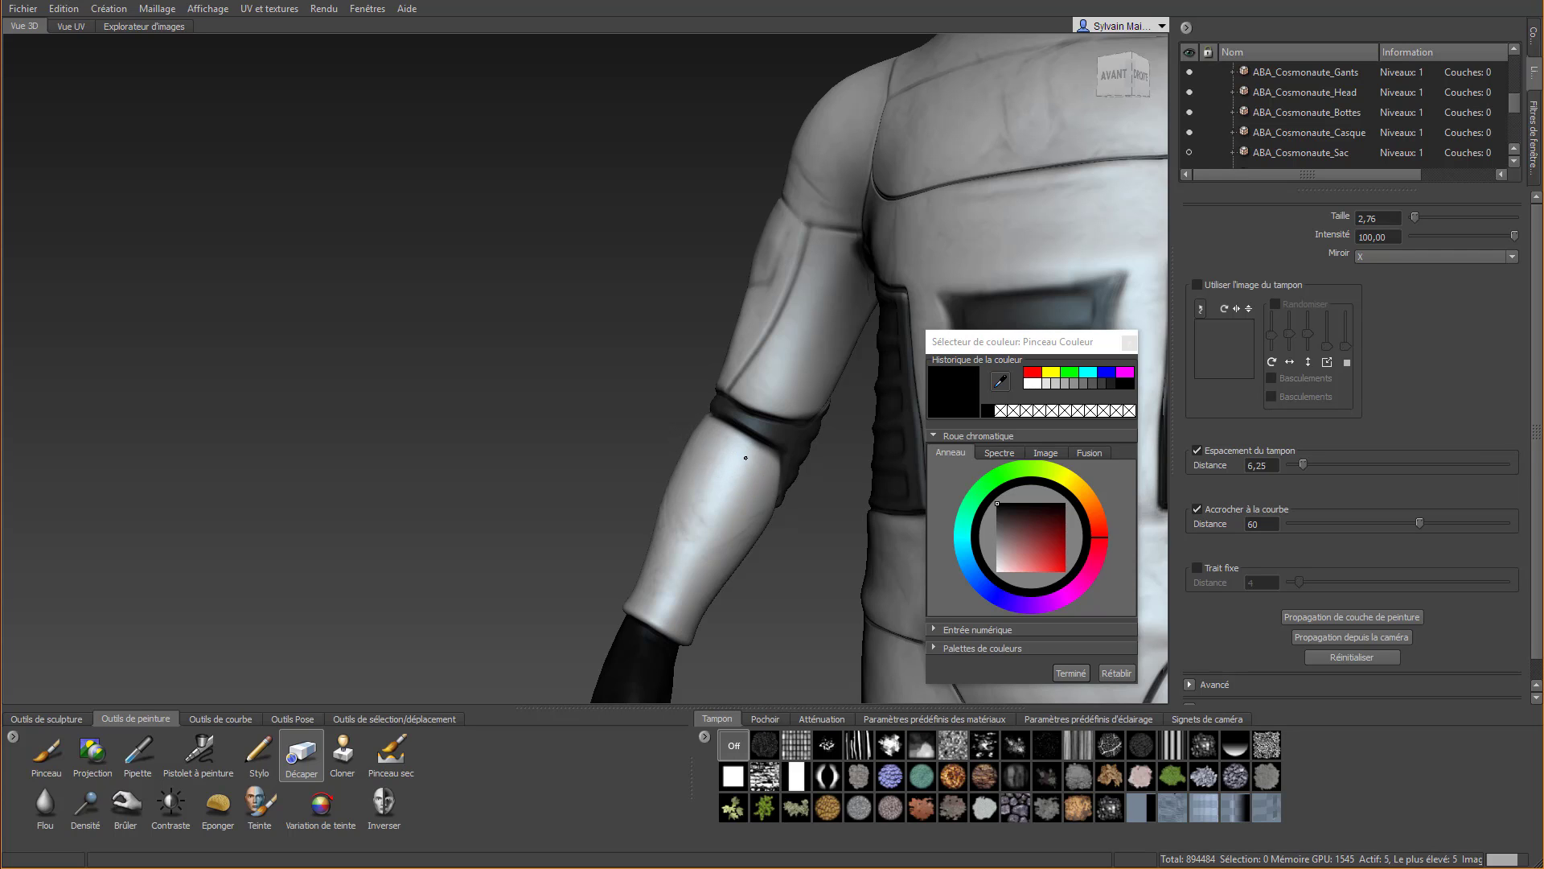
{"action": "scroll", "coordinate": [714, 443], "scroll_direction": "down", "scroll_amount": 5}
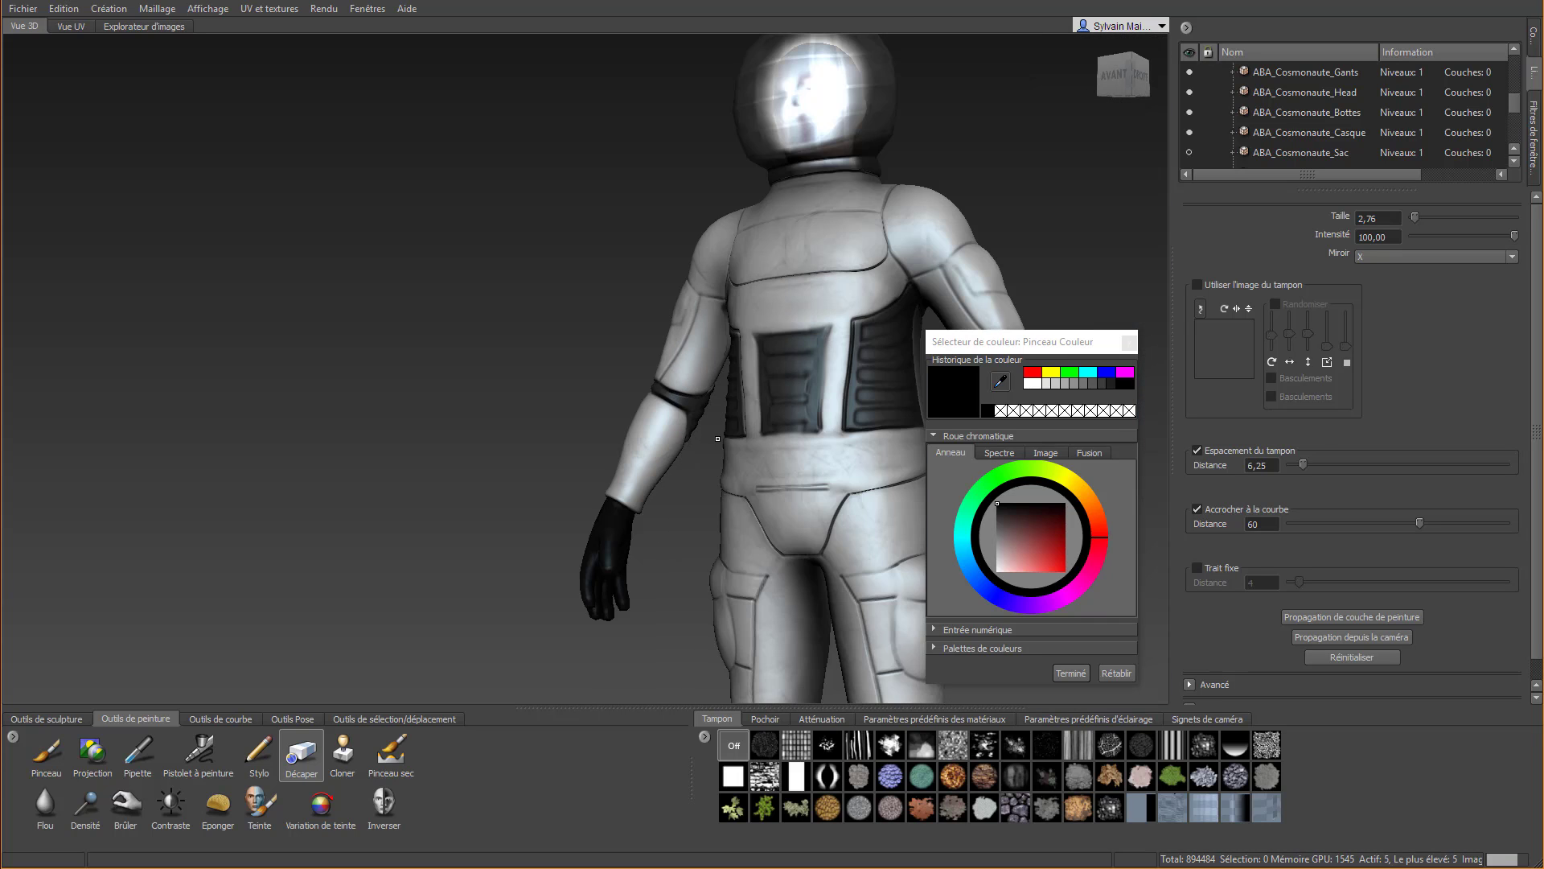
{"action": "left_click_drag", "start_coordinate": [714, 443], "coordinate": [893, 486], "text": "alt"}
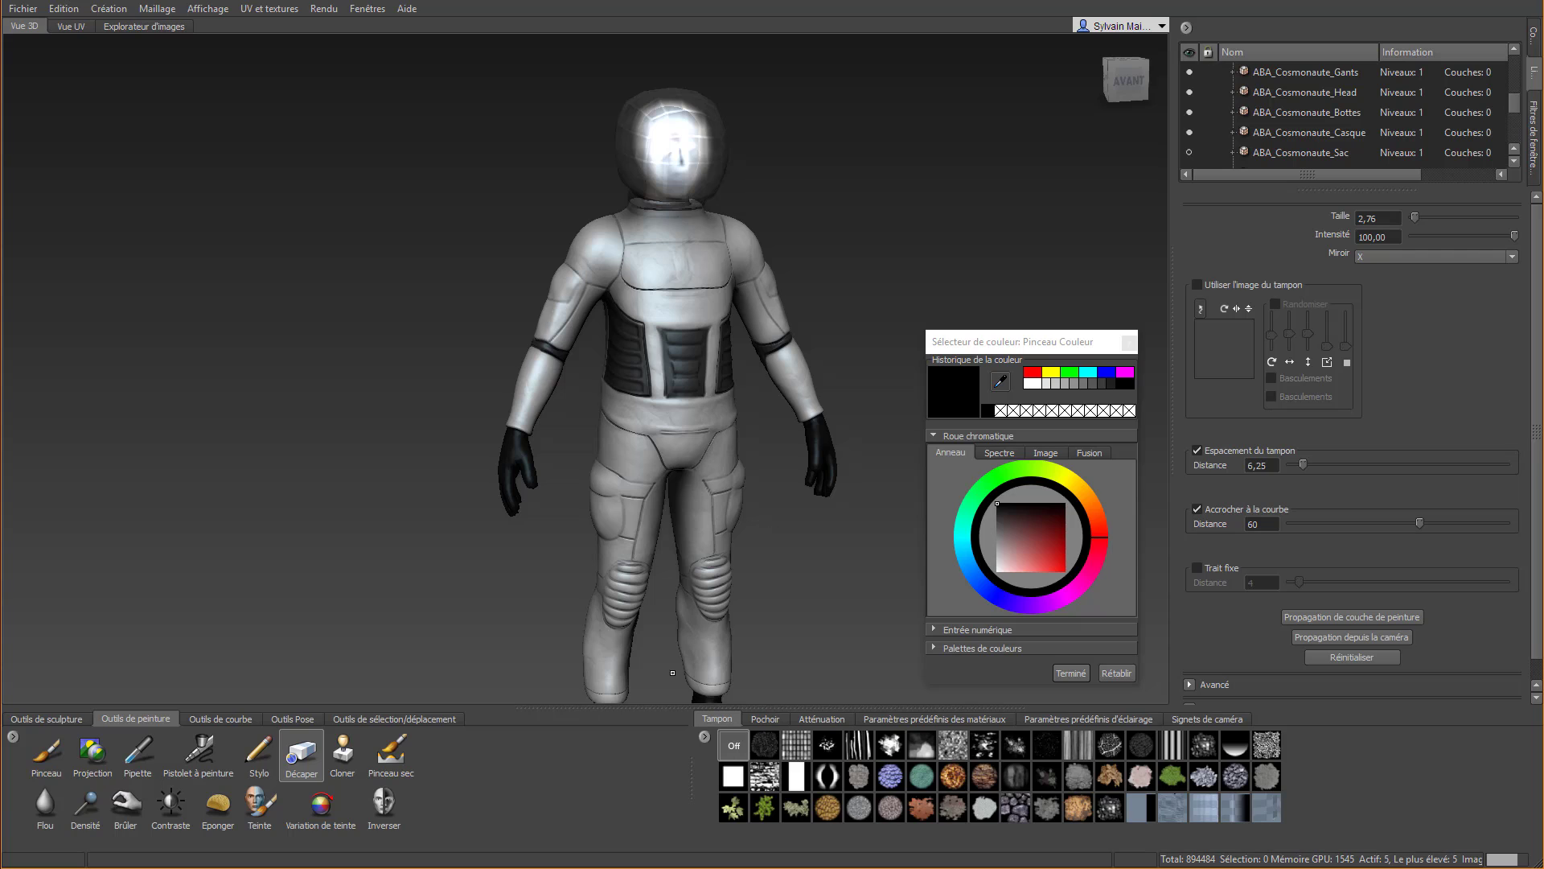
{"action": "left_click", "coordinate": [1532, 47]}
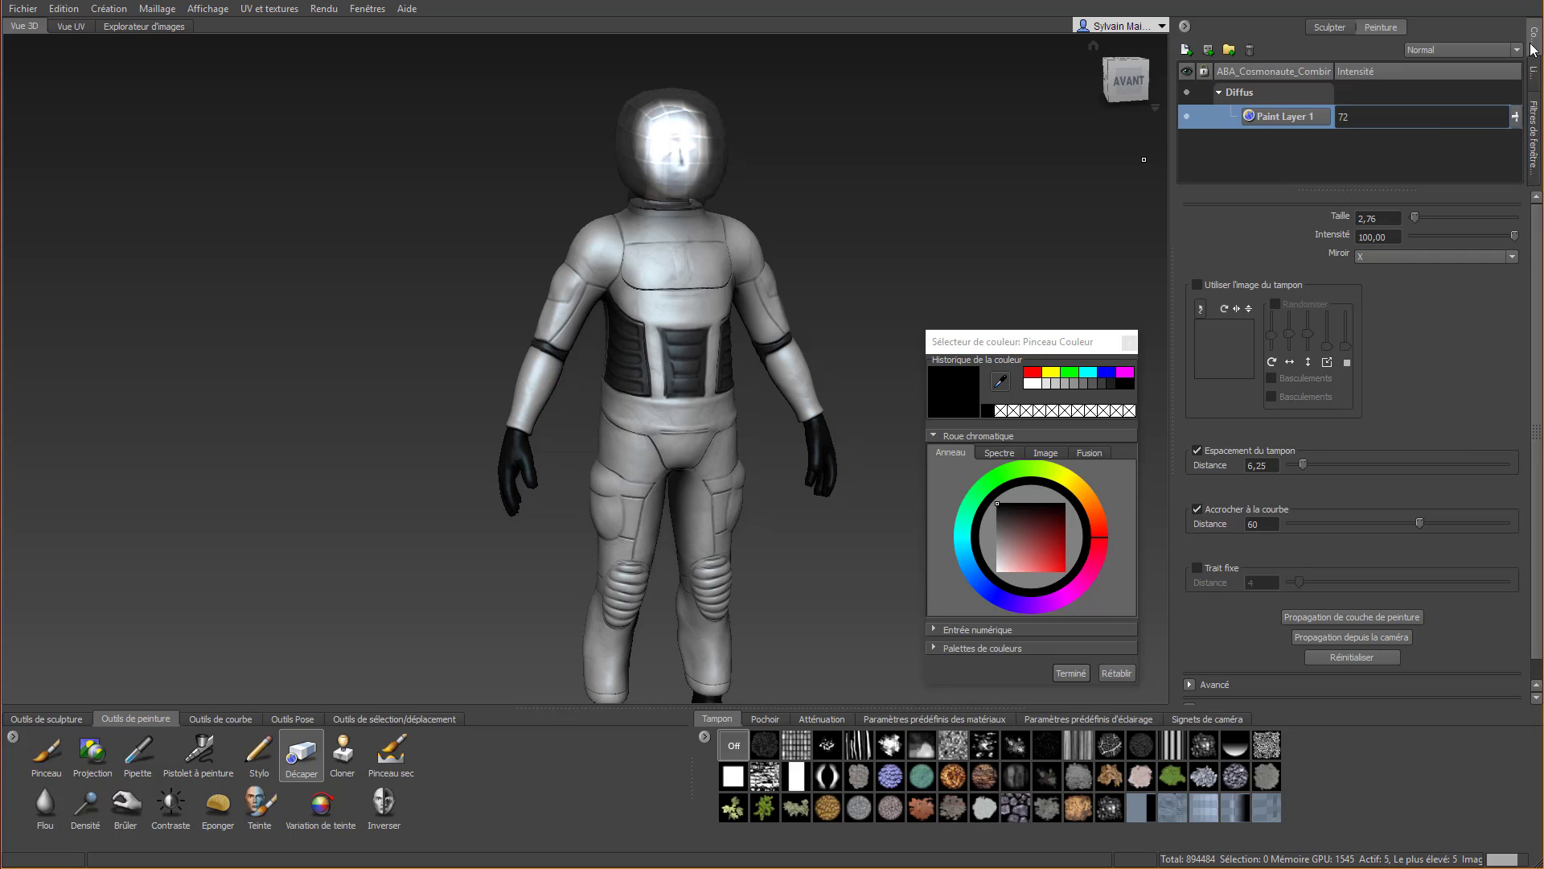
{"action": "left_click", "coordinate": [1329, 27]}
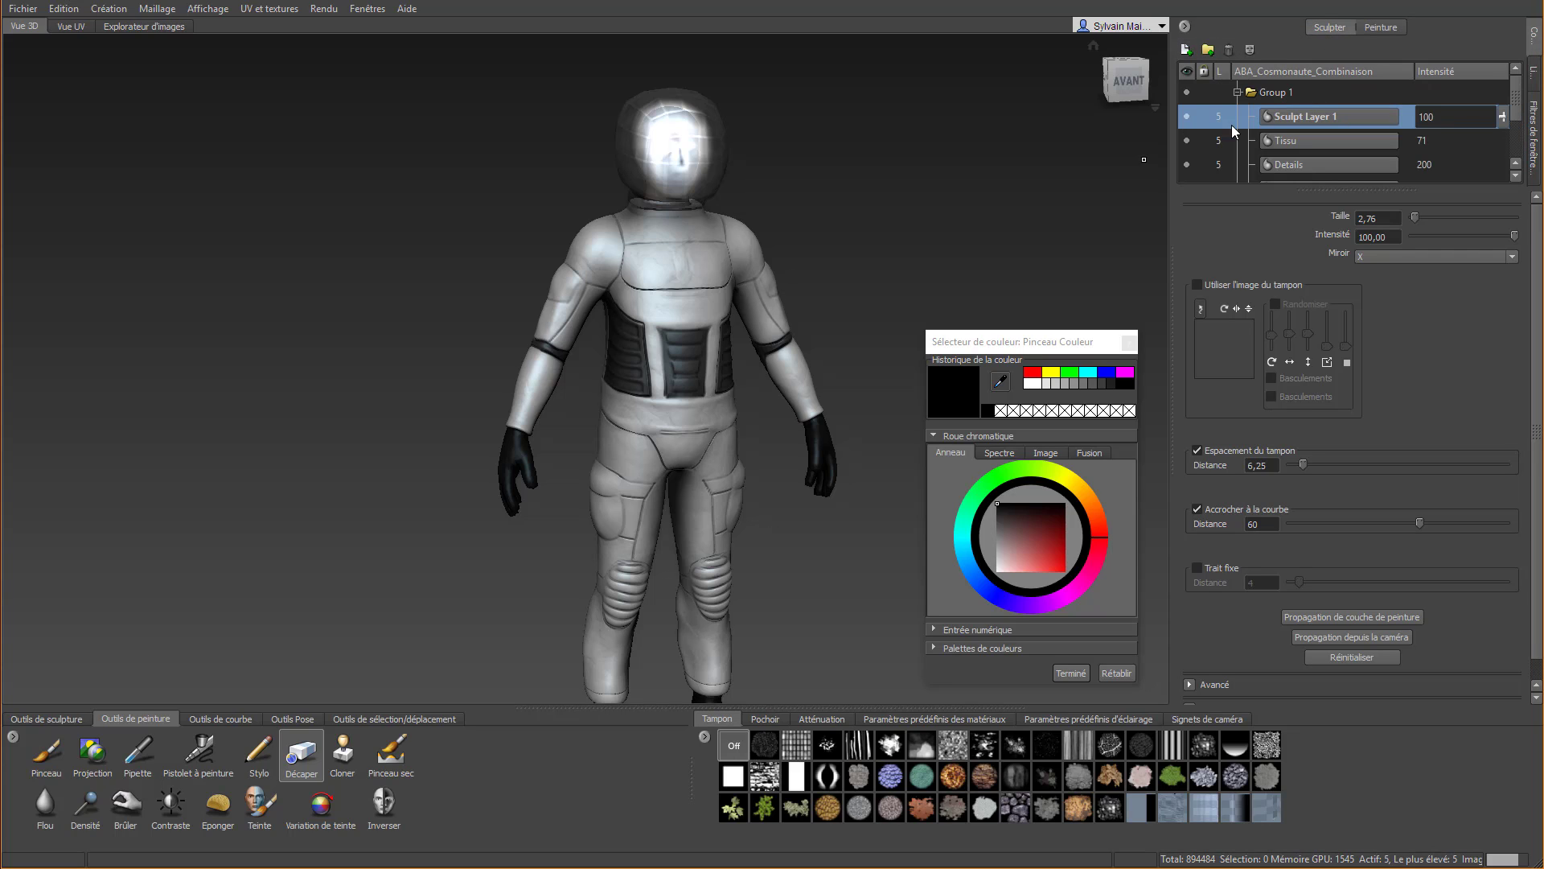
{"action": "left_click", "coordinate": [1187, 50]}
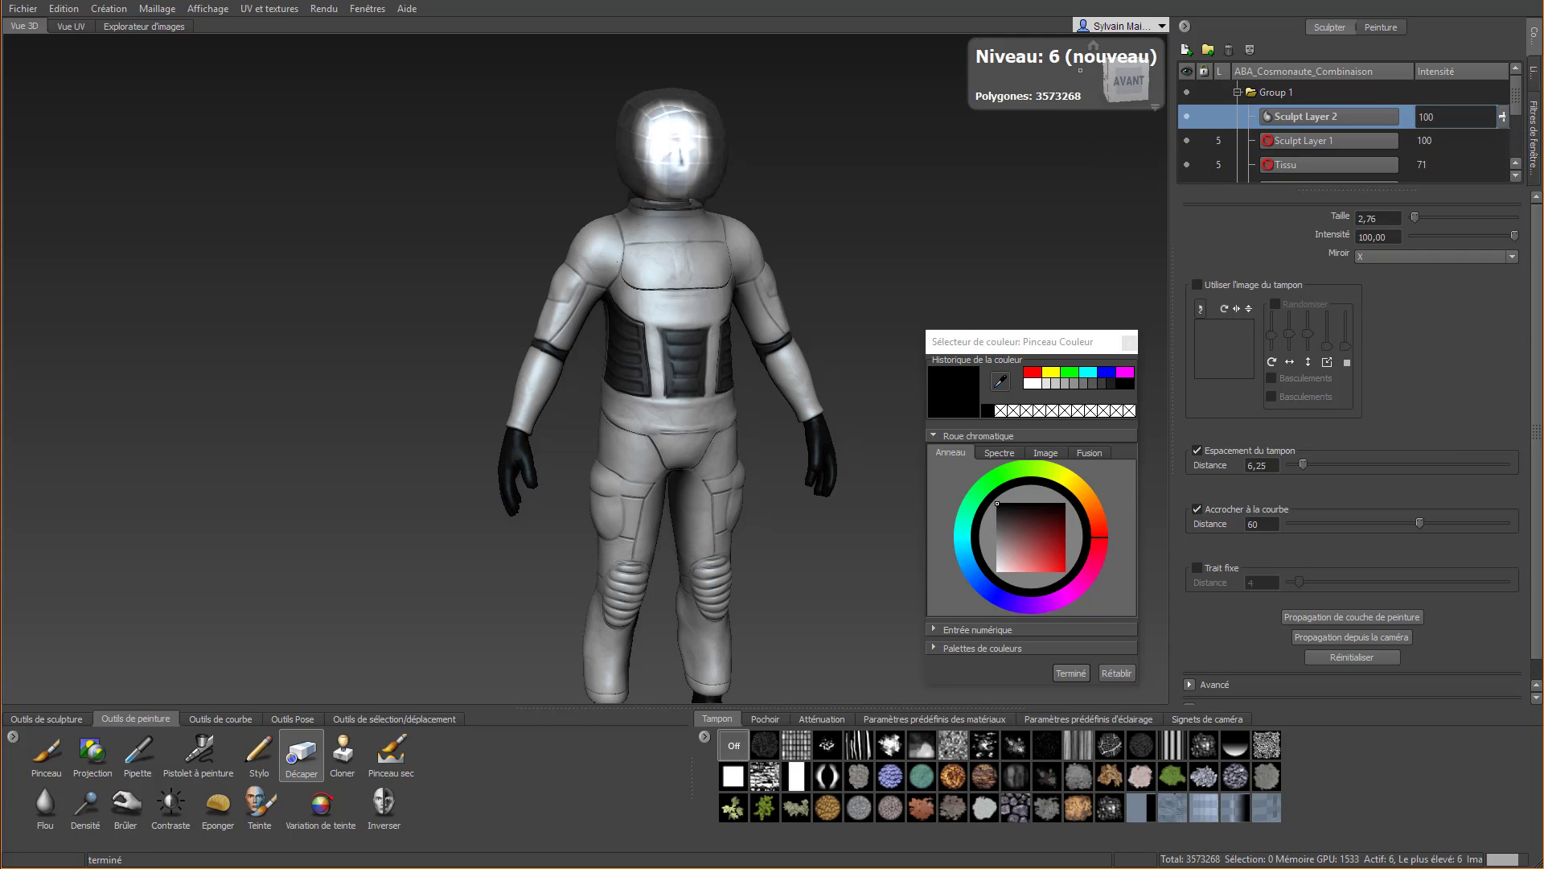
{"action": "middle_click_drag", "start_coordinate": [746, 327], "coordinate": [623, 306], "text": "alt"}
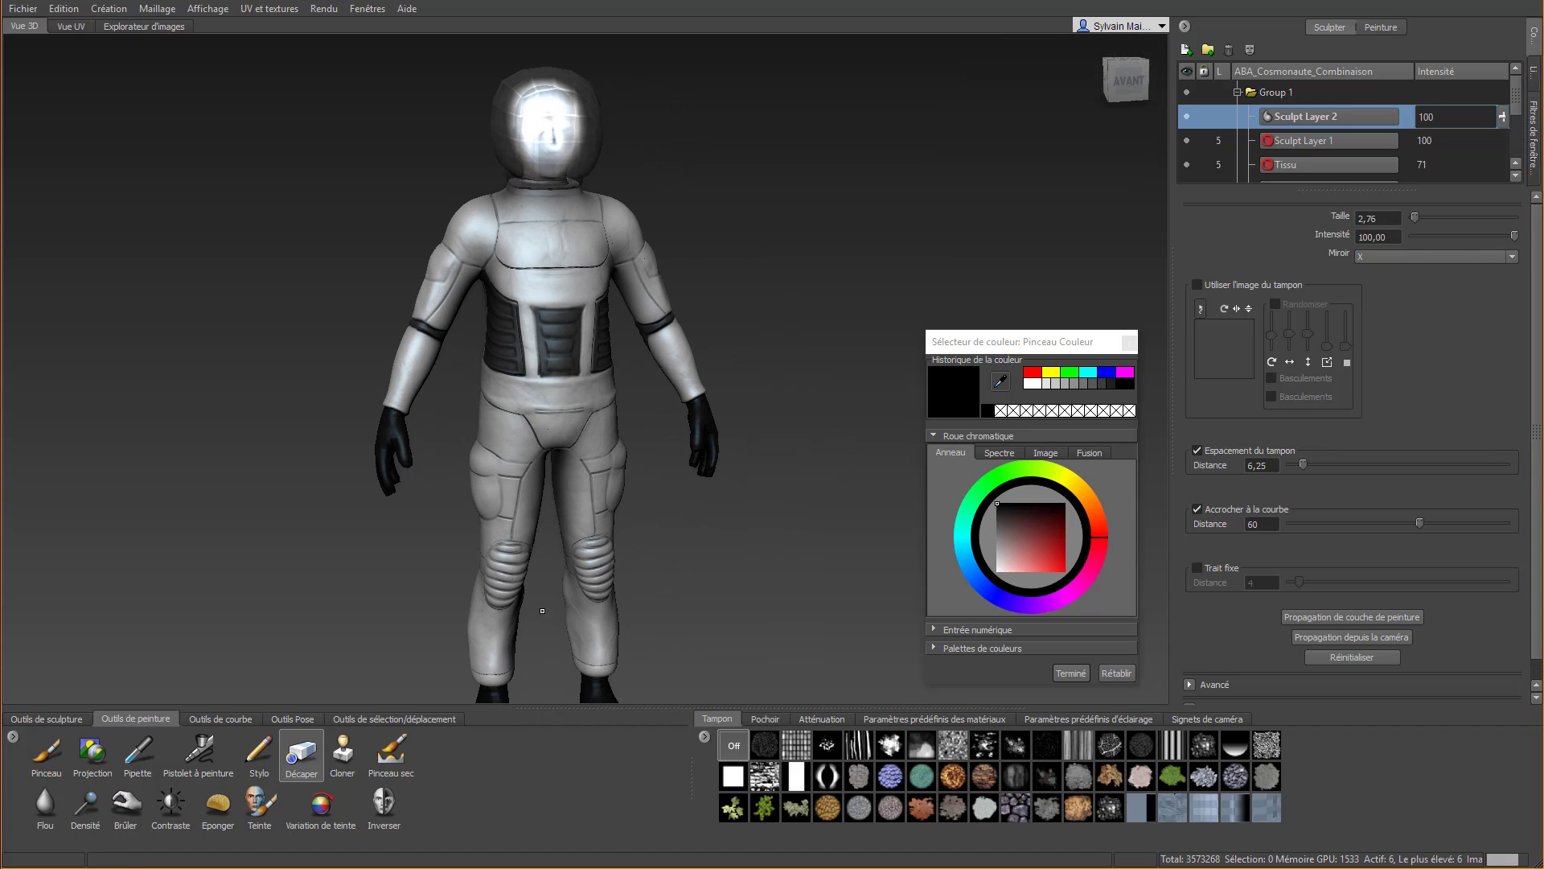
Import all twenty JRO_Sample stamp images from Documents > 3dsMax > scenes > Cosmonaute > Stamps > Stamps_Gumroad
{"action": "left_click", "coordinate": [705, 737]}
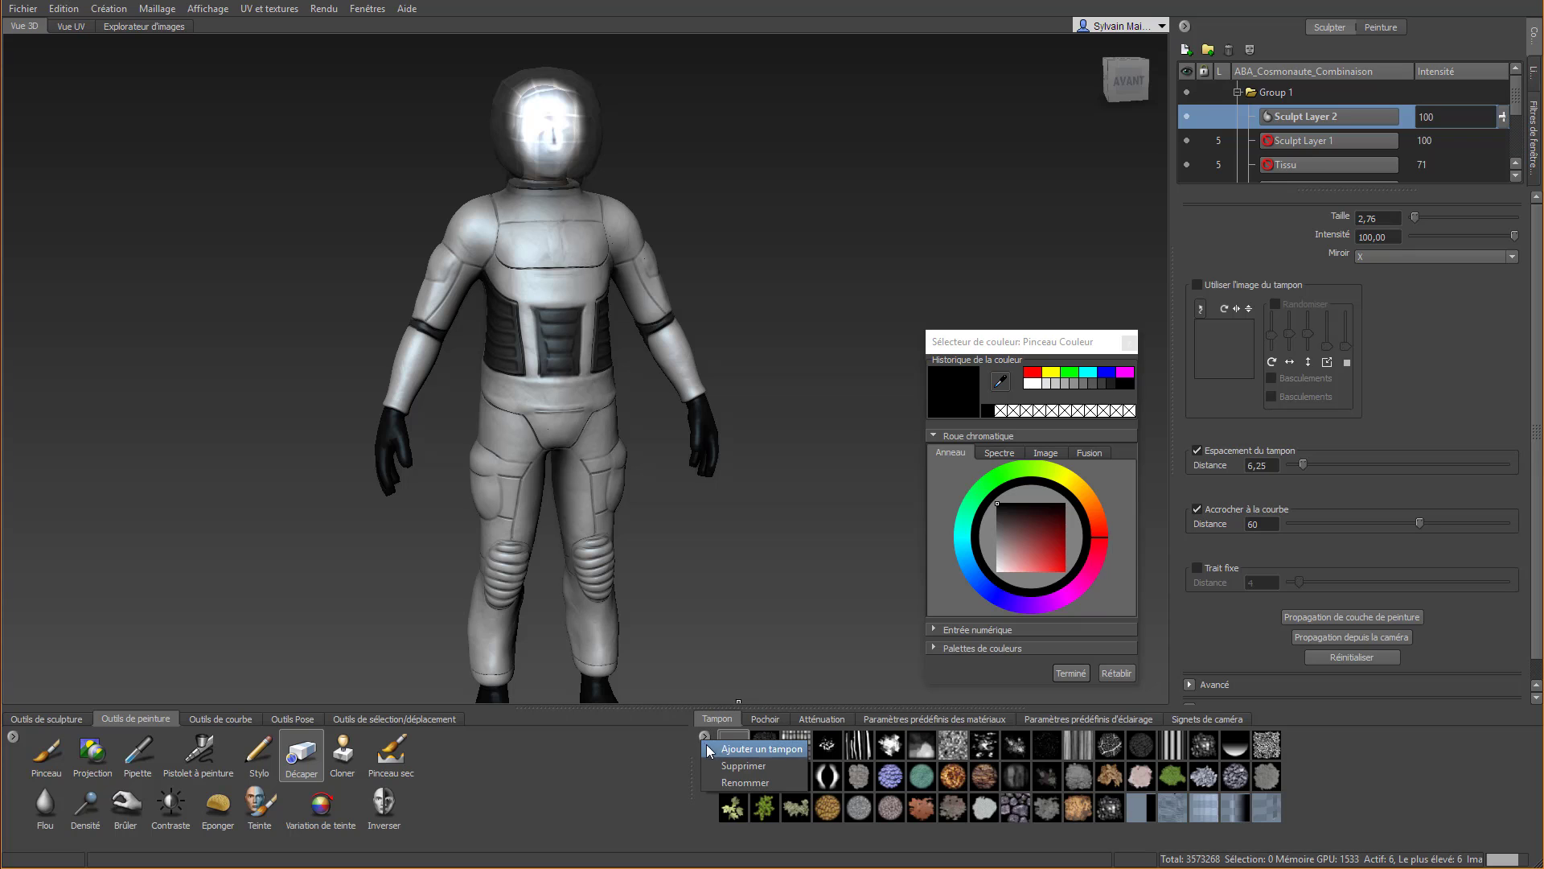
{"action": "left_click", "coordinate": [761, 748]}
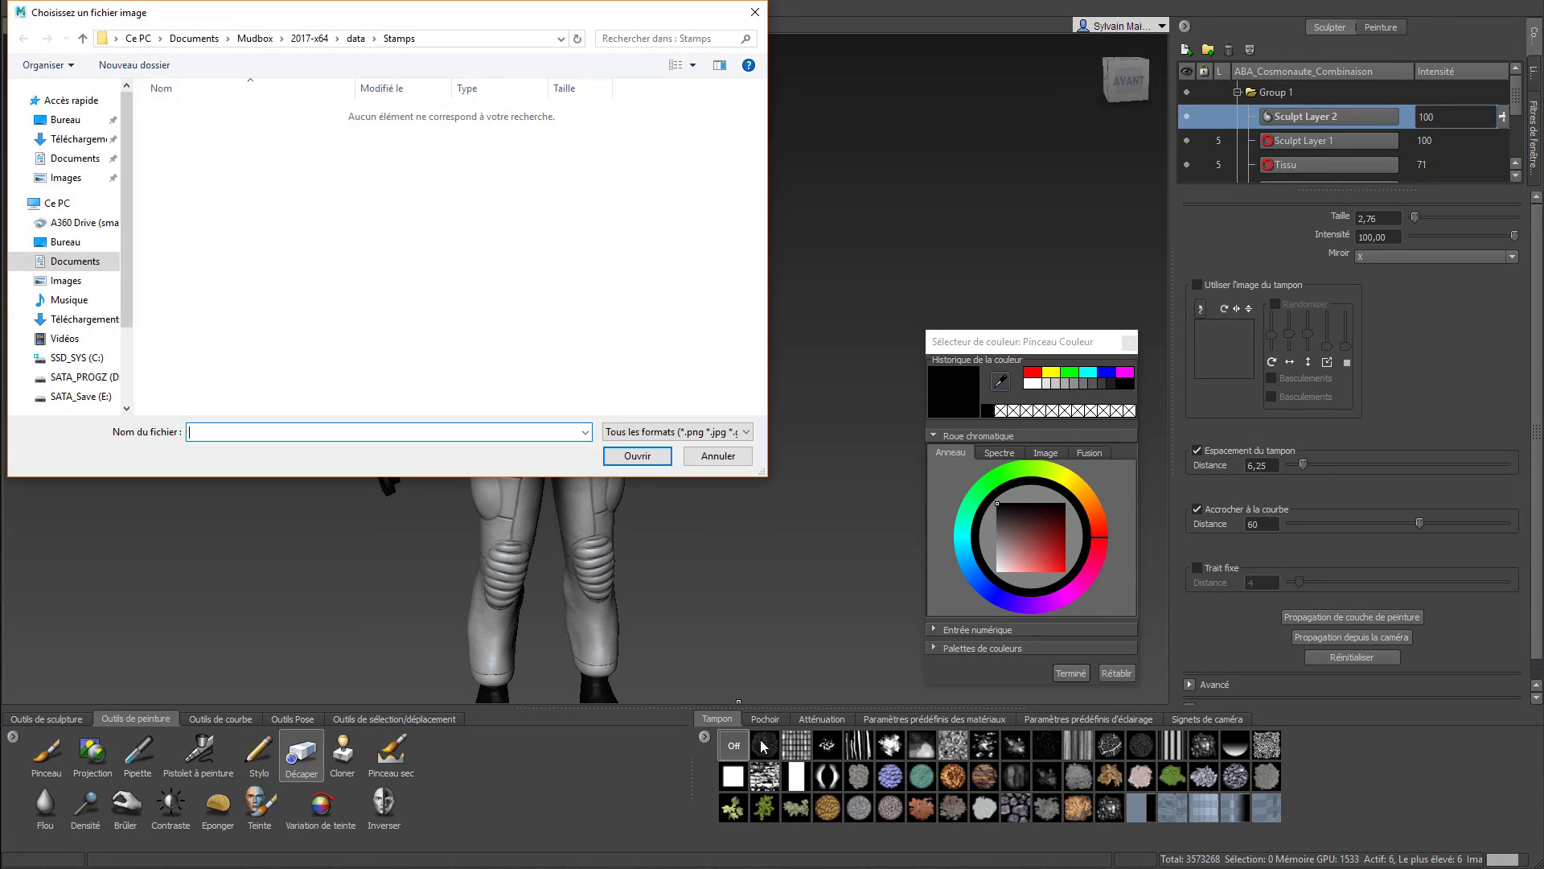
{"action": "left_click", "coordinate": [85, 270]}
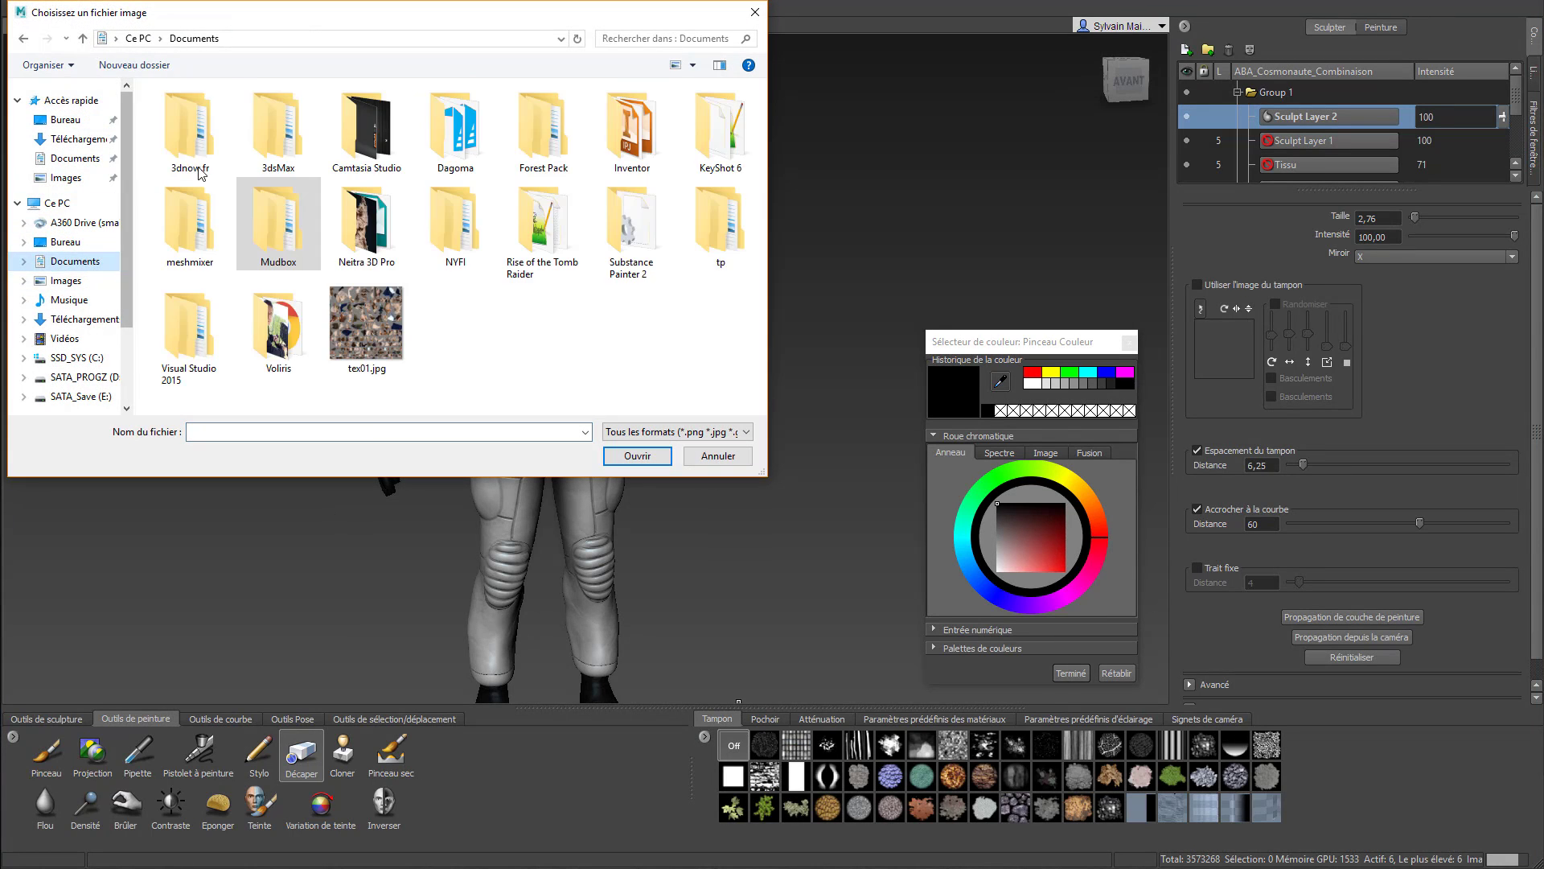
{"action": "double_click", "coordinate": [274, 136]}
{"action": "double_click", "coordinate": [196, 365]}
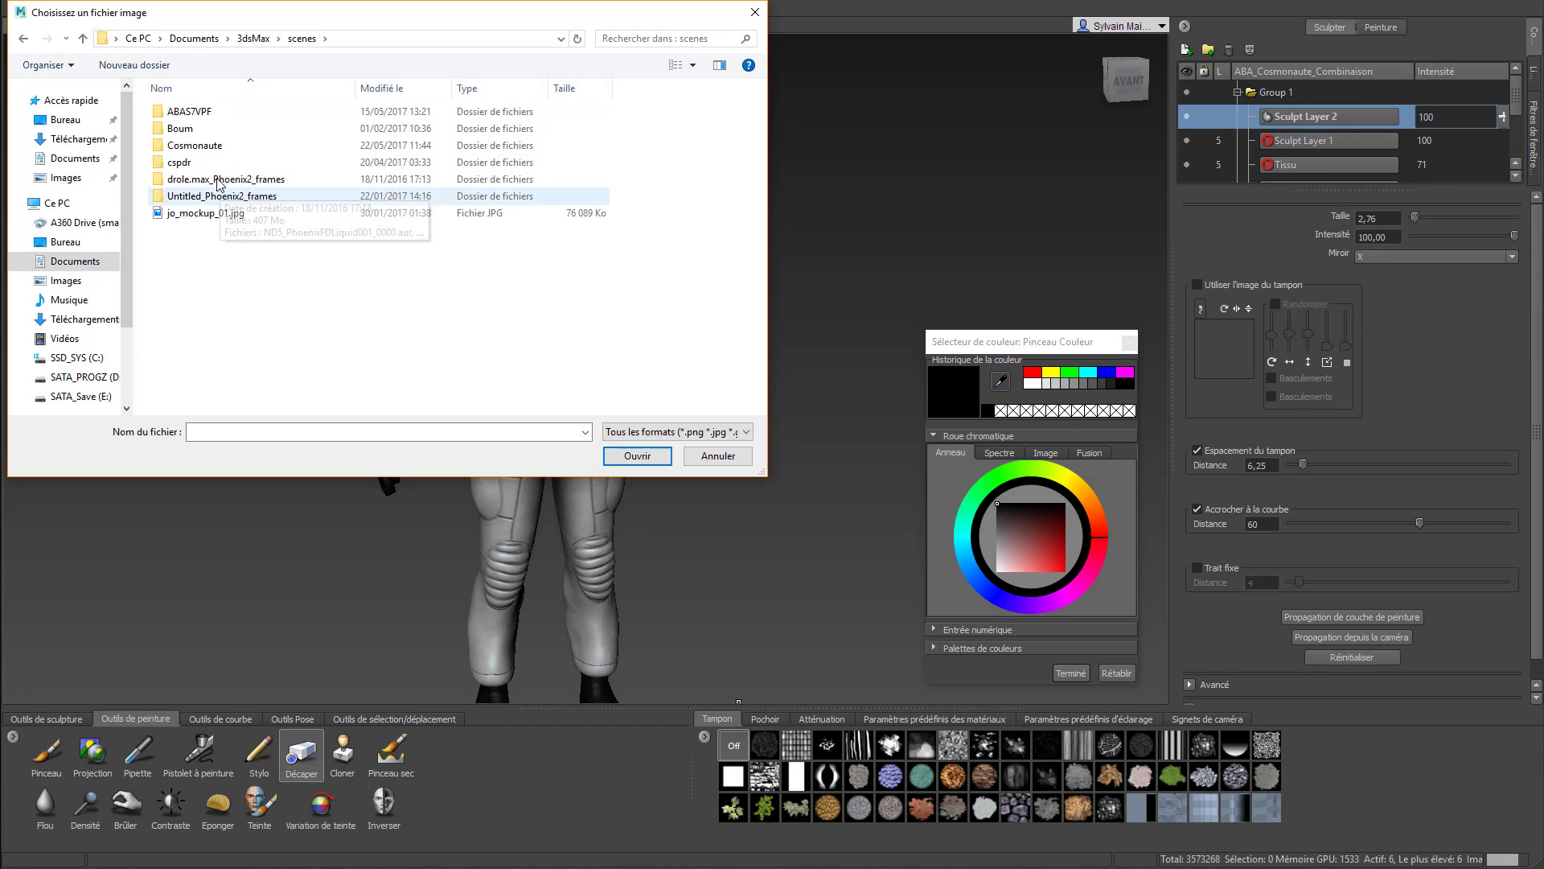
{"action": "double_click", "coordinate": [216, 148]}
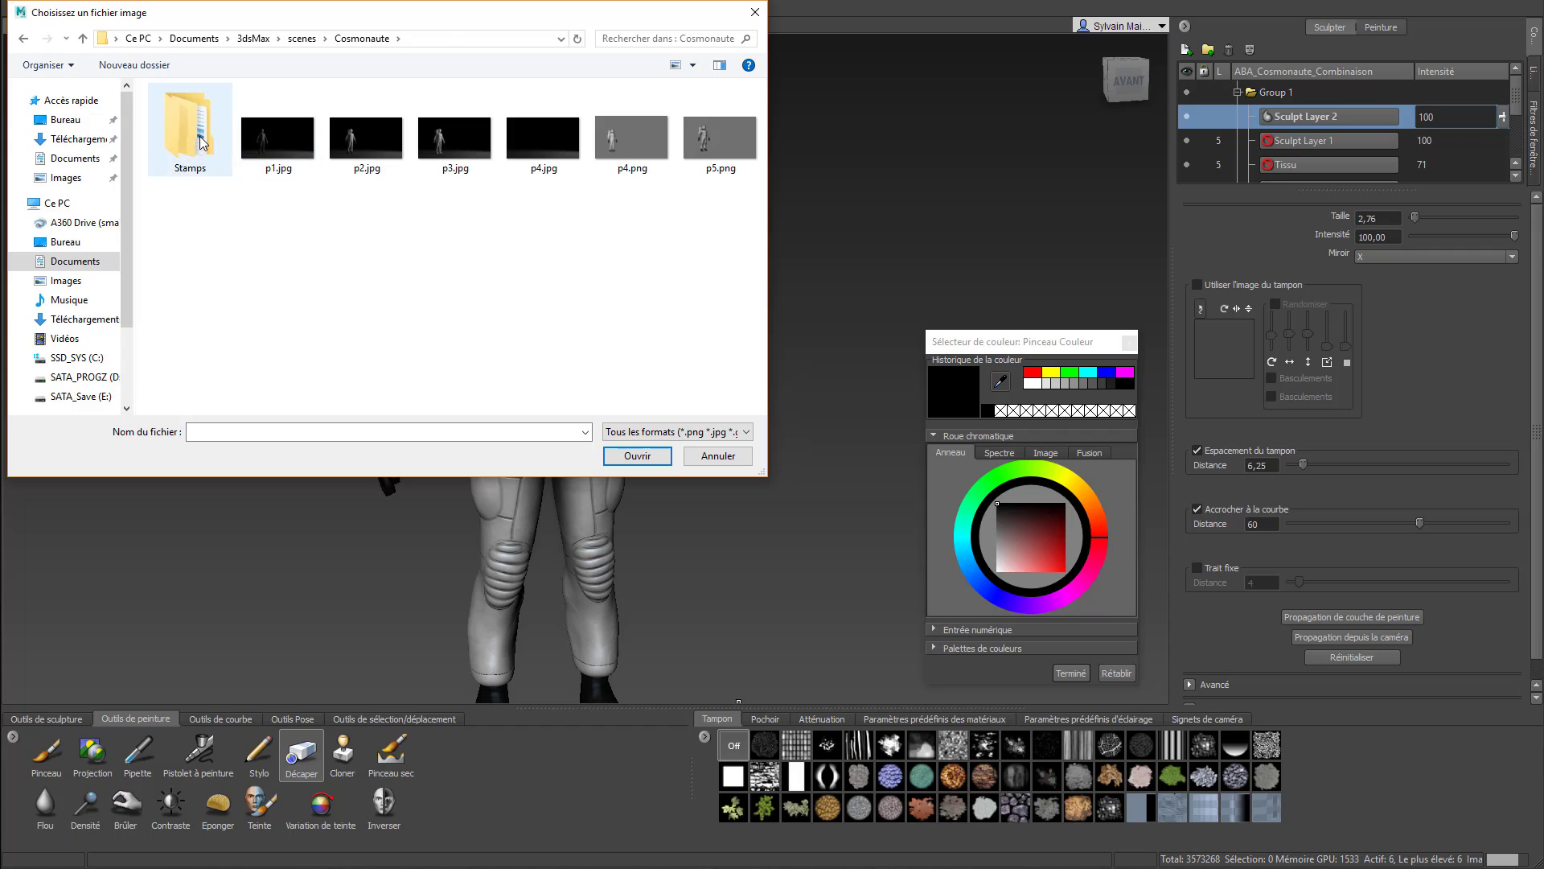
{"action": "double_click", "coordinate": [205, 144]}
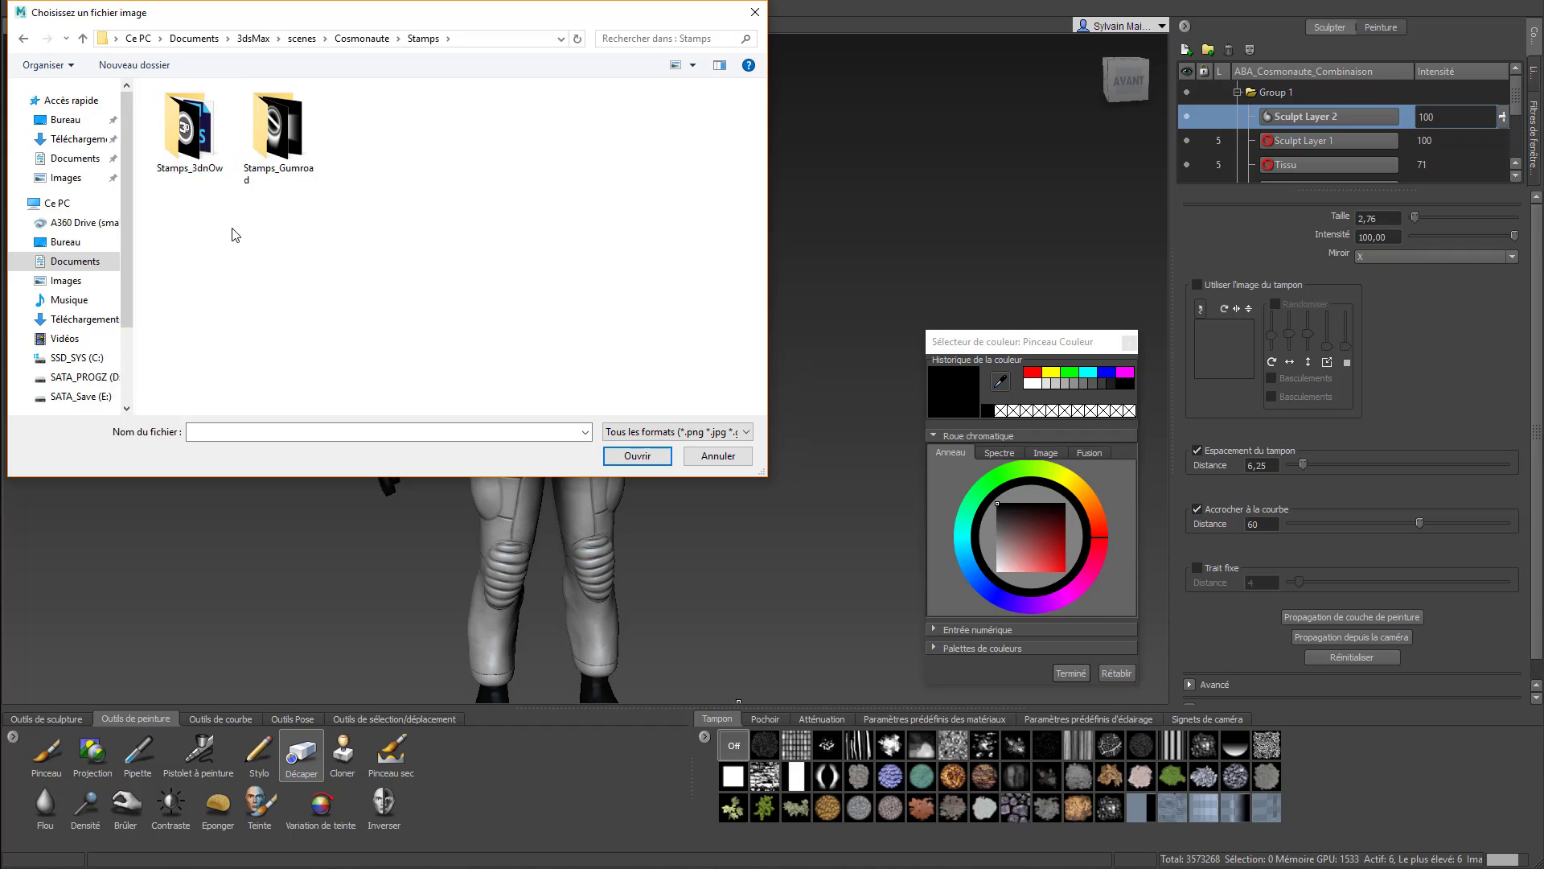
{"action": "double_click", "coordinate": [302, 137]}
{"action": "left_click", "coordinate": [172, 125]}
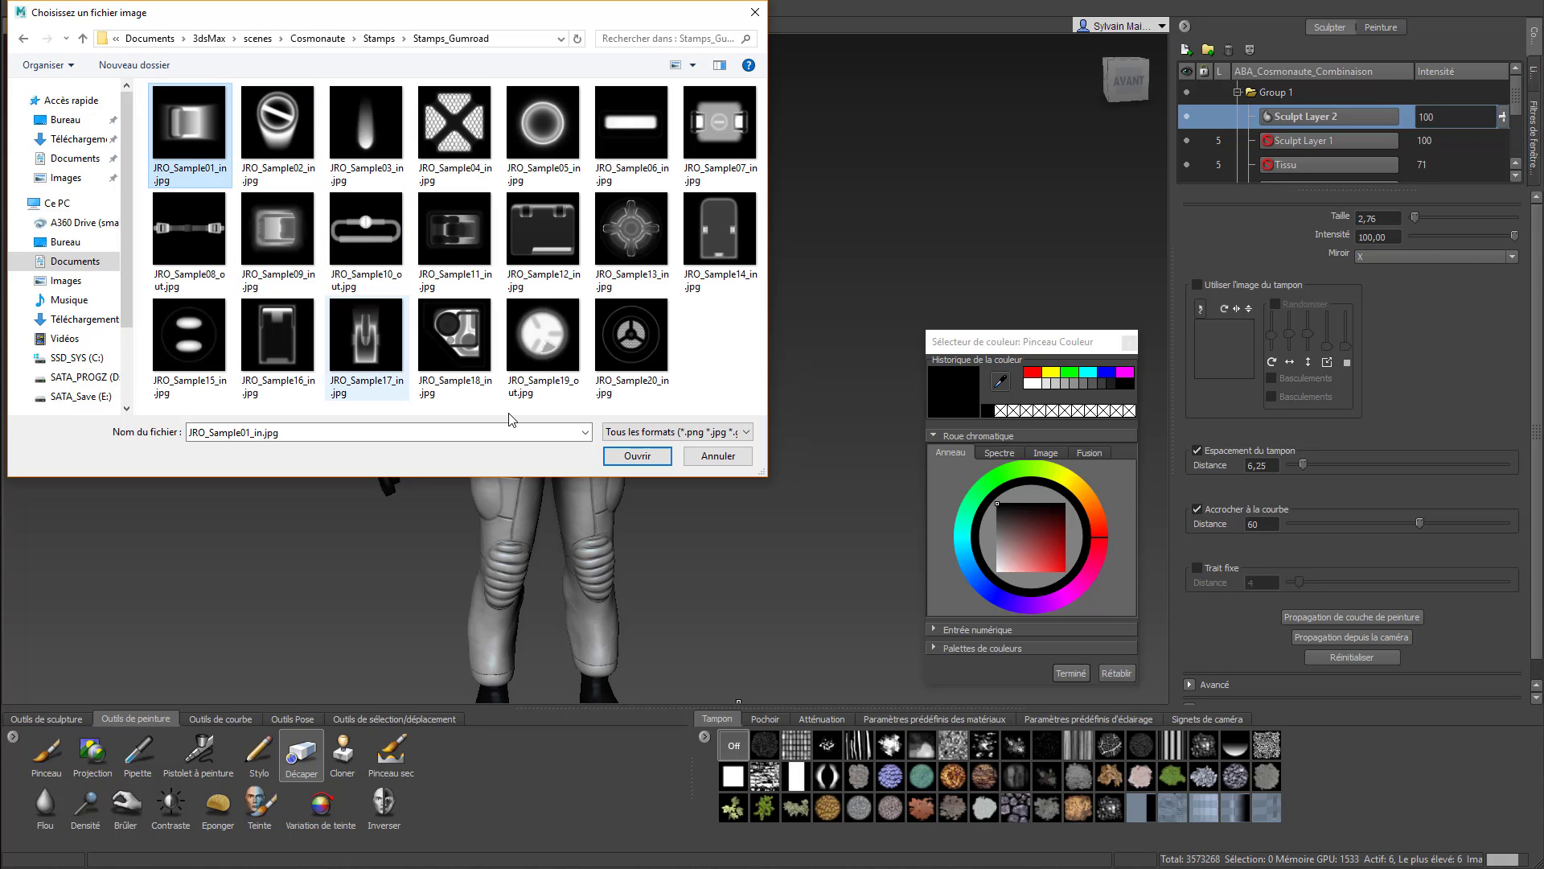
{"action": "left_click", "coordinate": [641, 347], "text": "shift"}
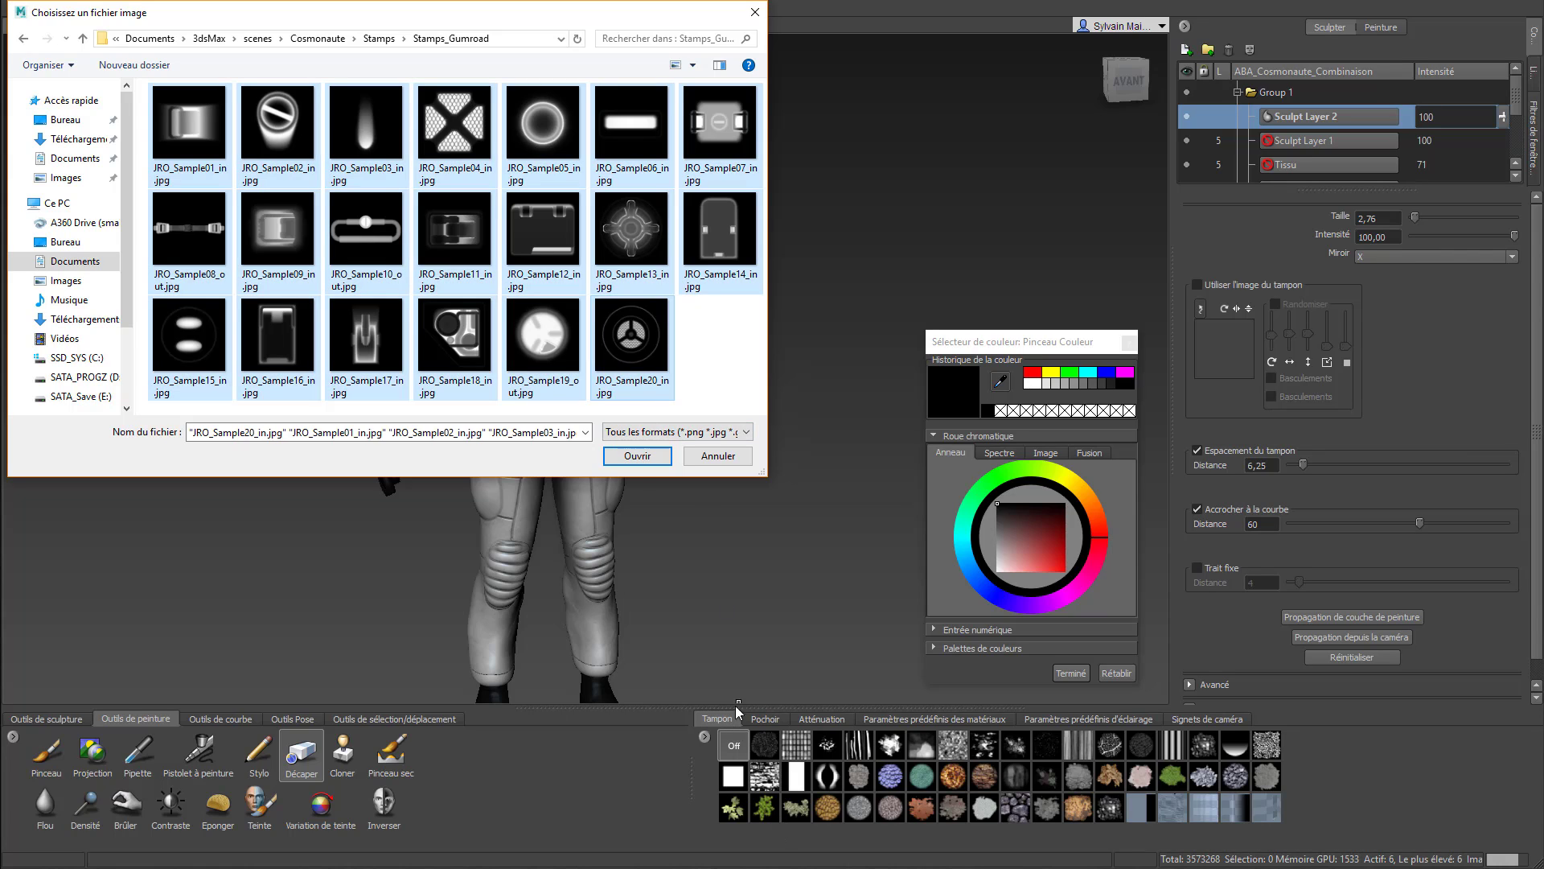
{"action": "left_click", "coordinate": [653, 460]}
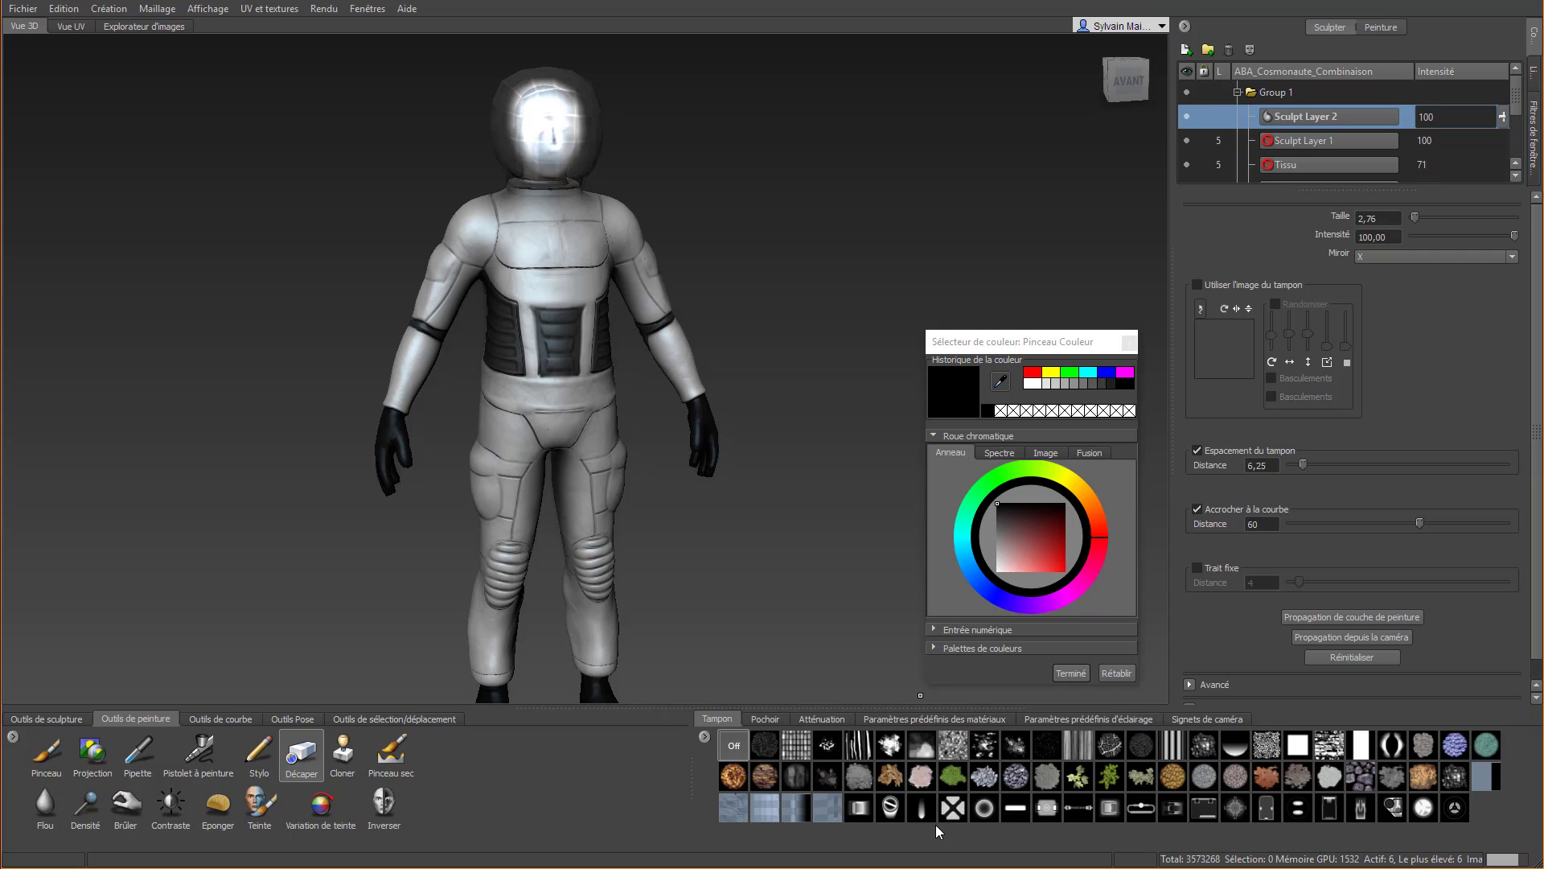
Select the imported JRO_Sample01_in stamp for the brush and set its mirror to Inactif
{"action": "left_click", "coordinate": [859, 809]}
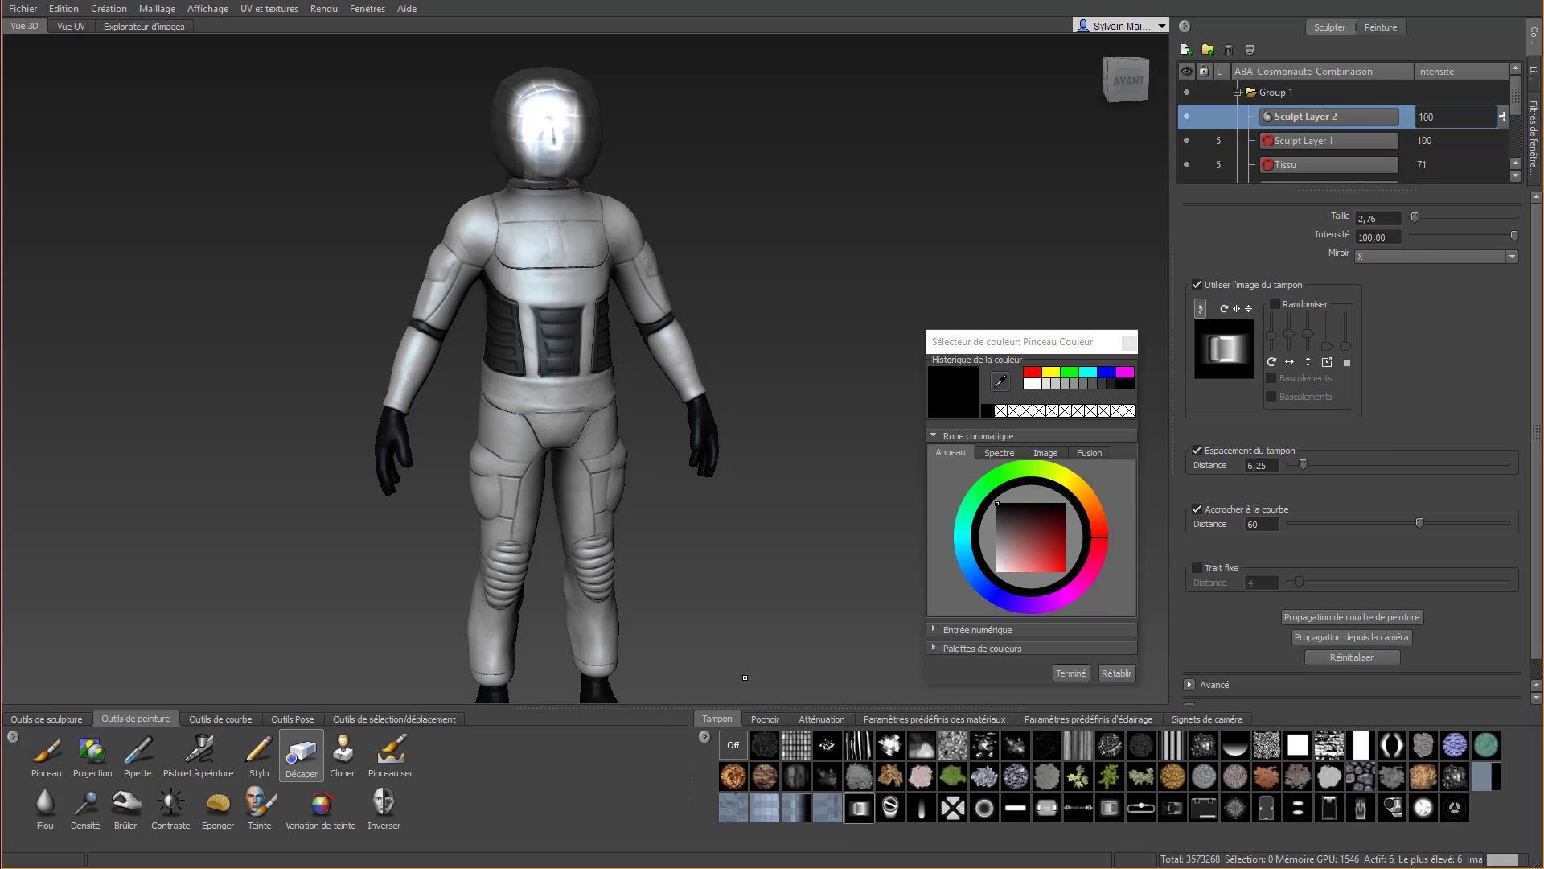
{"action": "scroll", "coordinate": [546, 356], "scroll_direction": "up", "scroll_amount": 5}
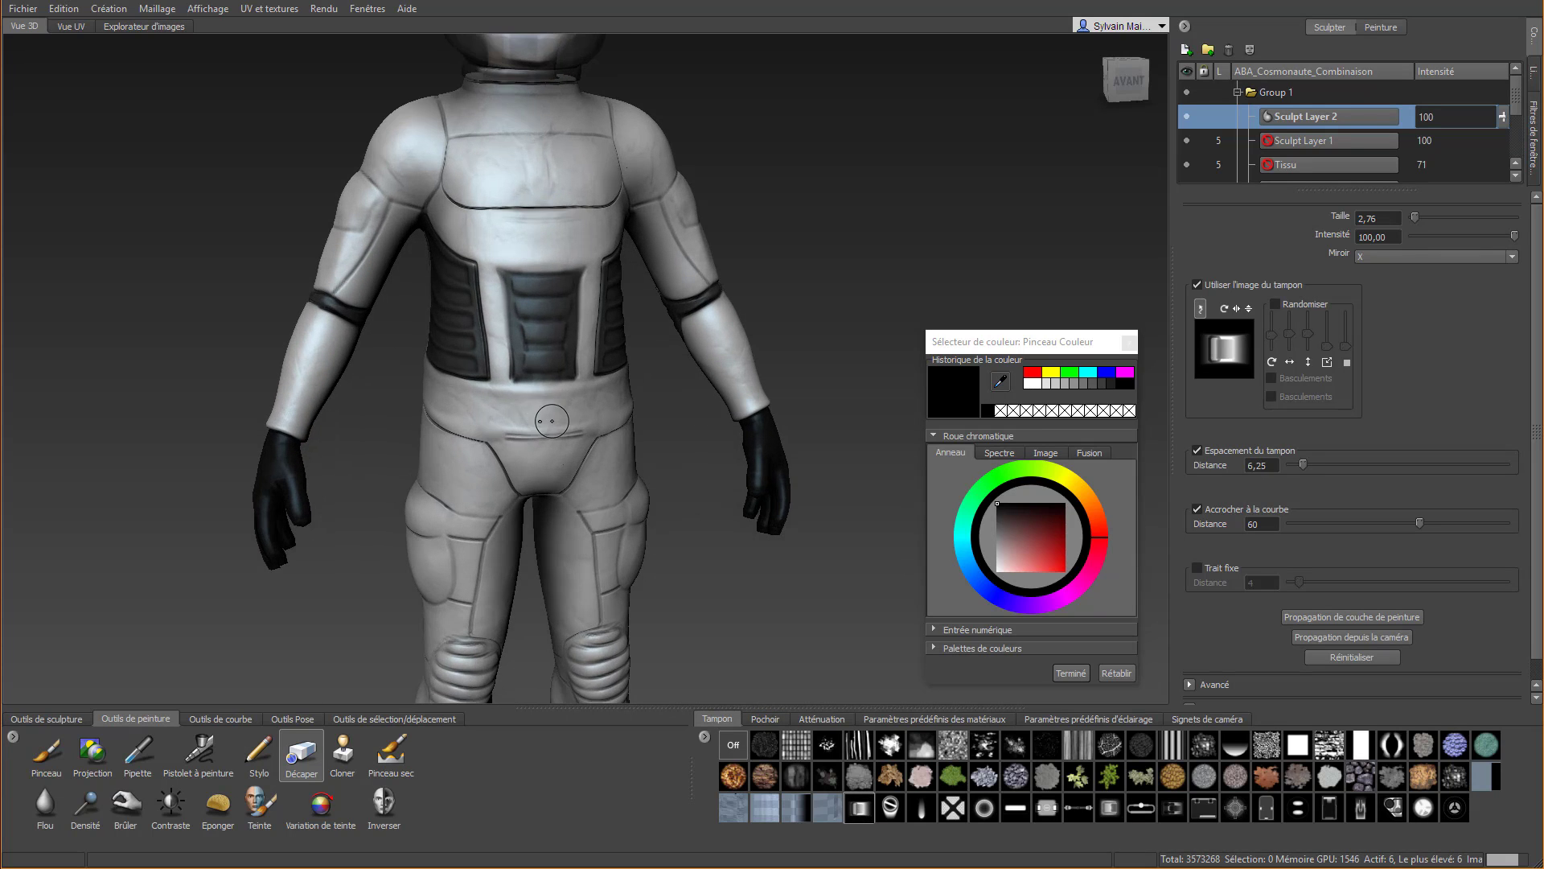
{"action": "left_click", "coordinate": [1401, 257]}
{"action": "left_click", "coordinate": [1400, 275]}
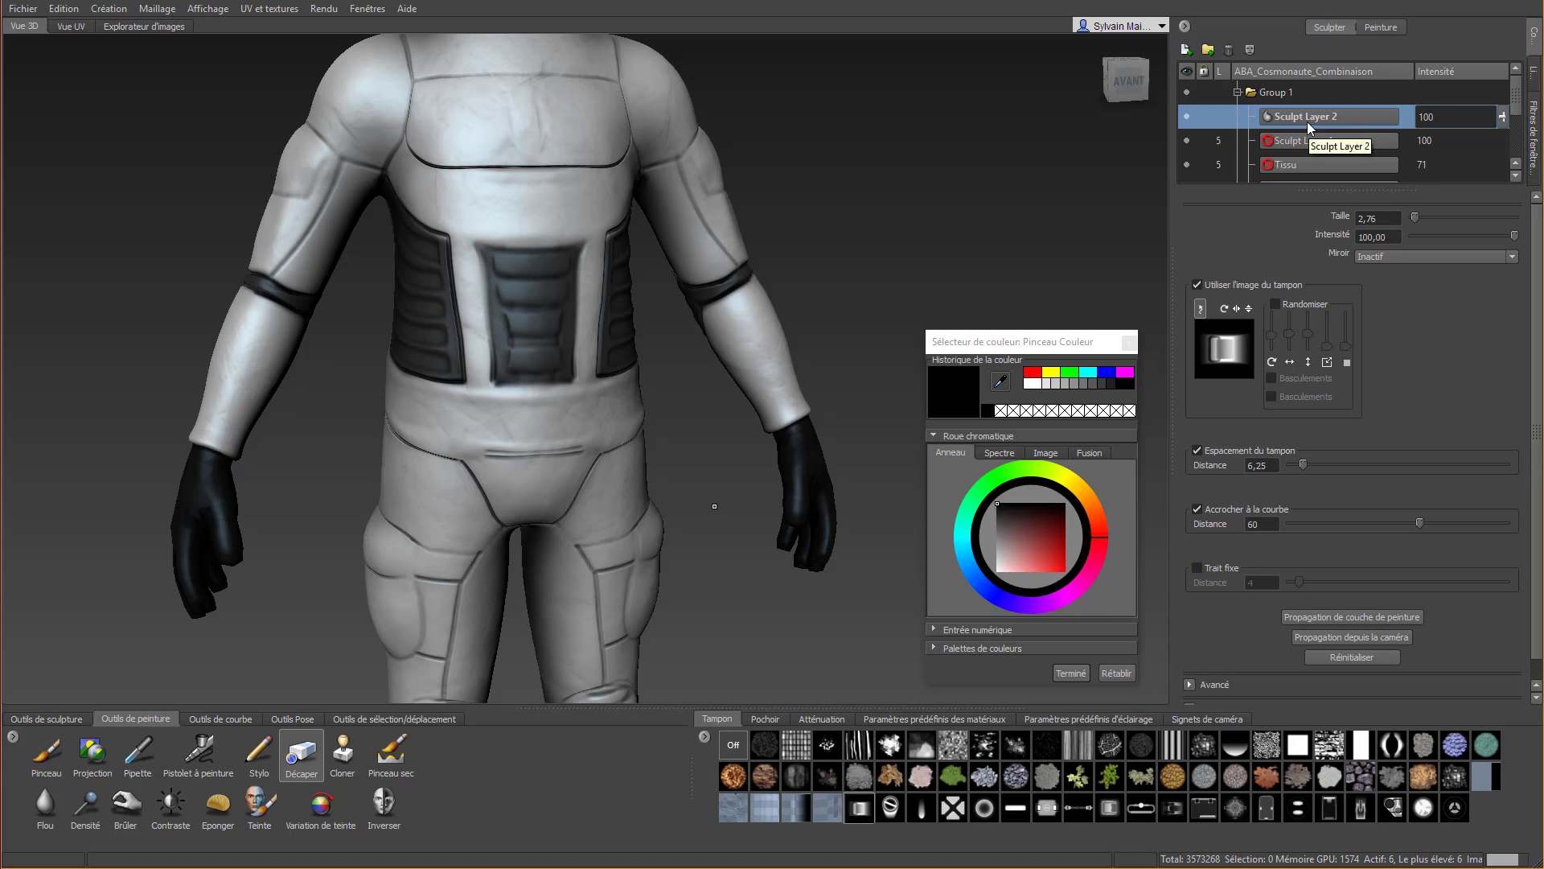
Undo a trial stroke of the Marquer sculpt tool on the belt, and give it the JRO_Sample04_in stamp at intensity 2.20
{"action": "left_click", "coordinate": [80, 715]}
{"action": "left_click", "coordinate": [436, 755]}
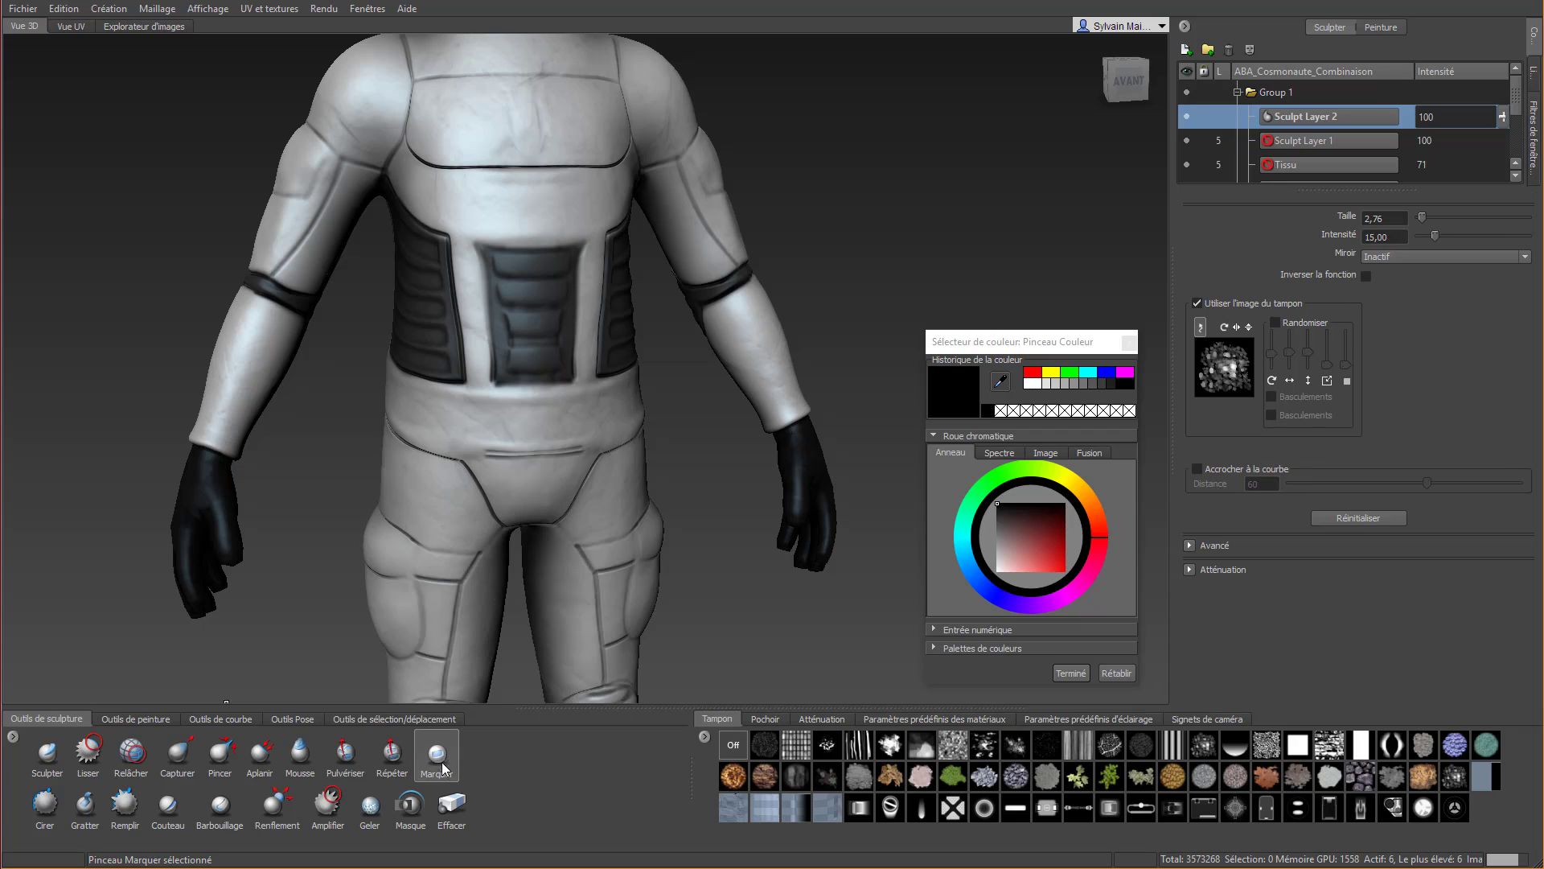
{"action": "left_click_drag", "start_coordinate": [535, 422], "coordinate": [516, 483]}
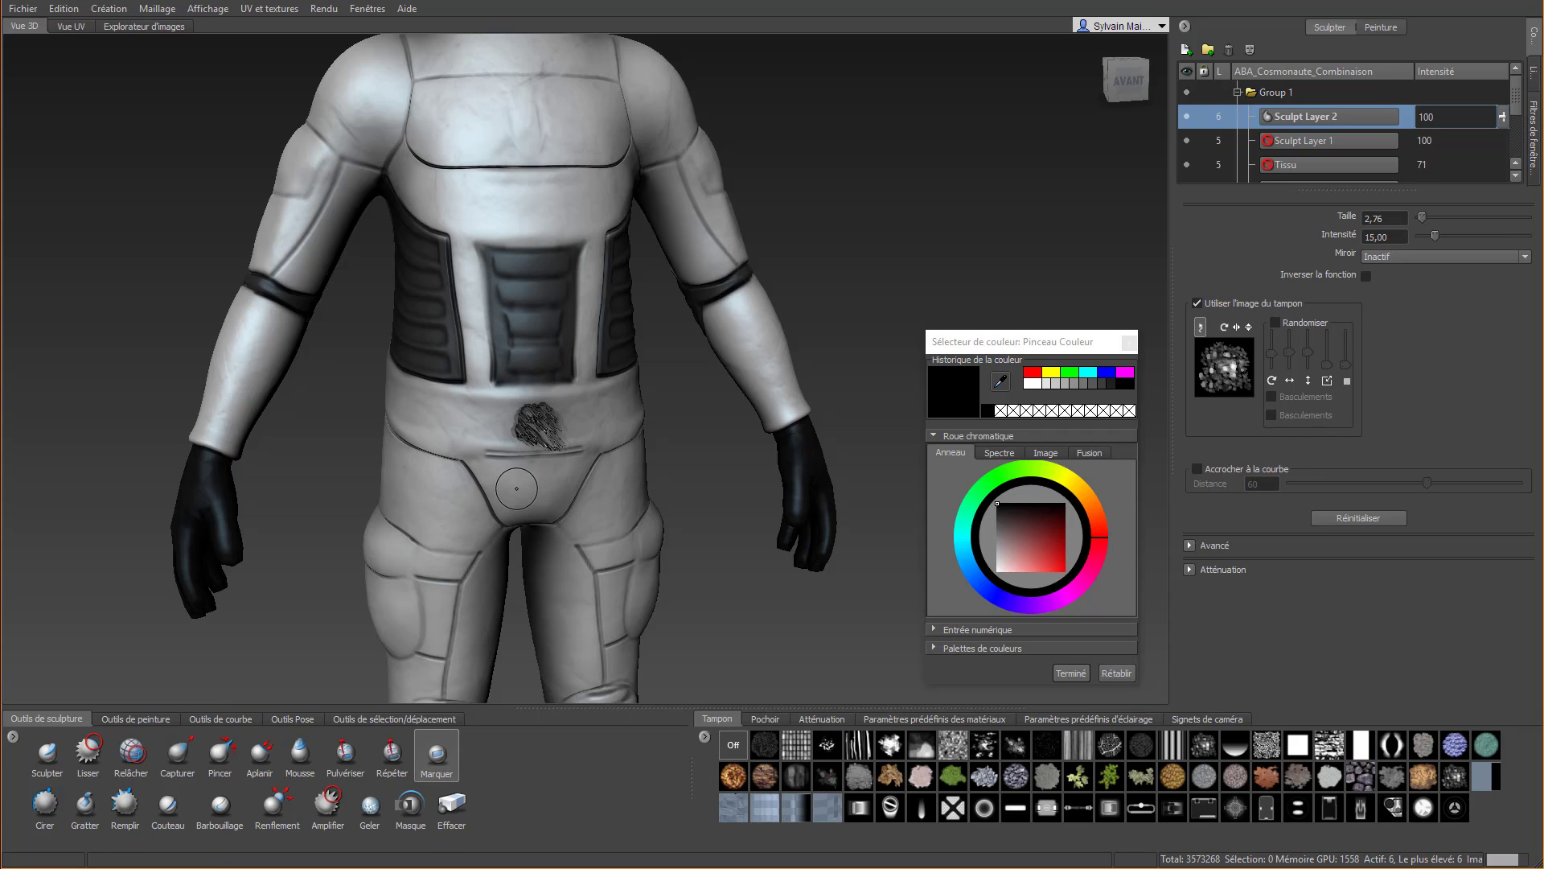
{"action": "key", "text": "ctrl+z"}
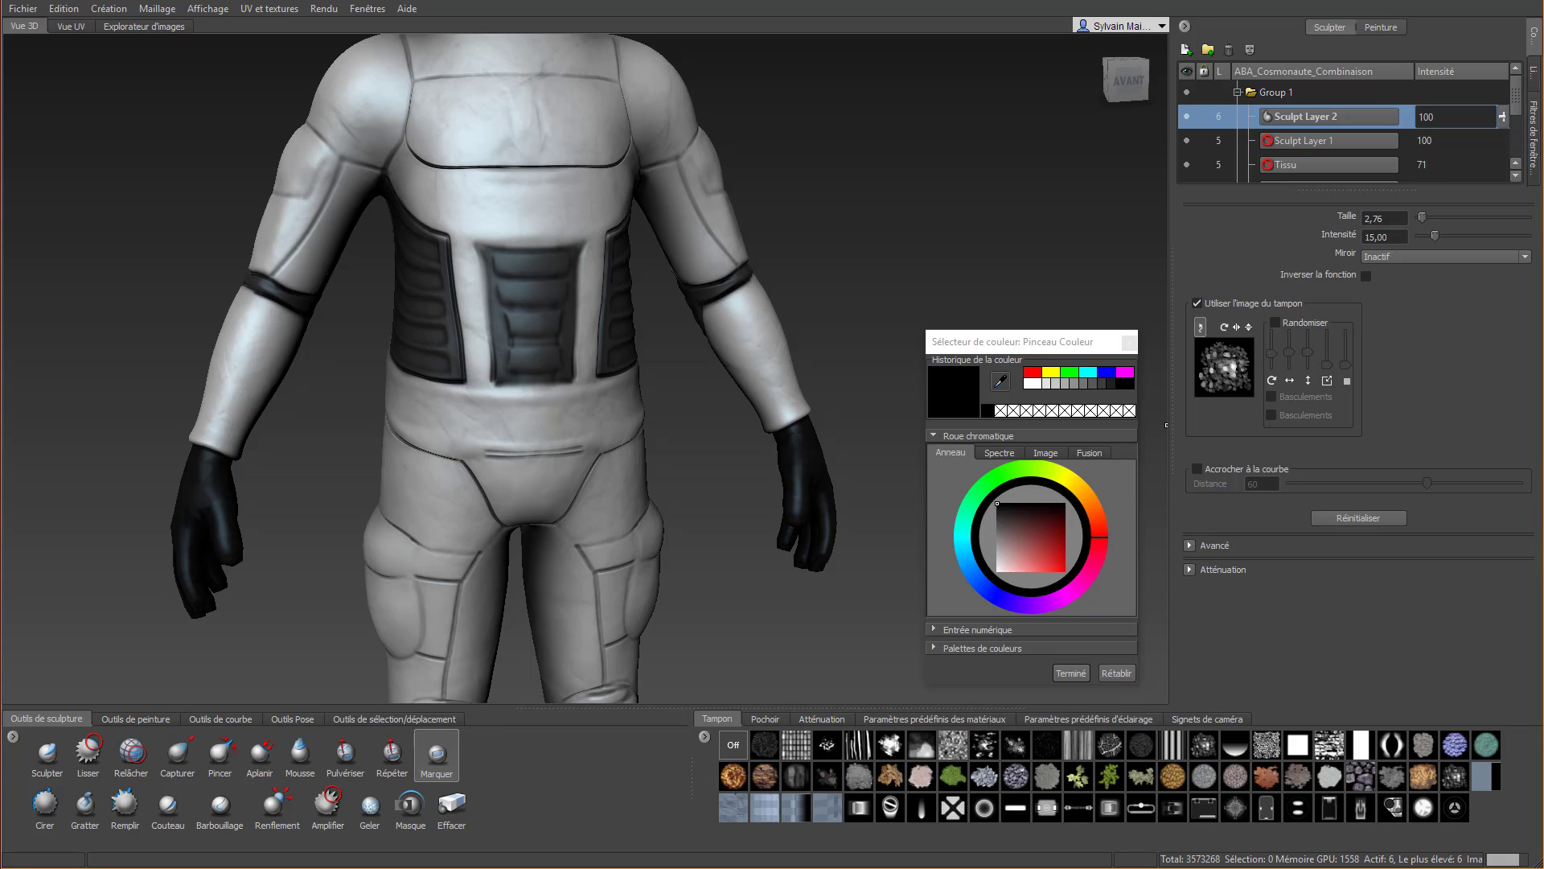
{"action": "left_click", "coordinate": [953, 809]}
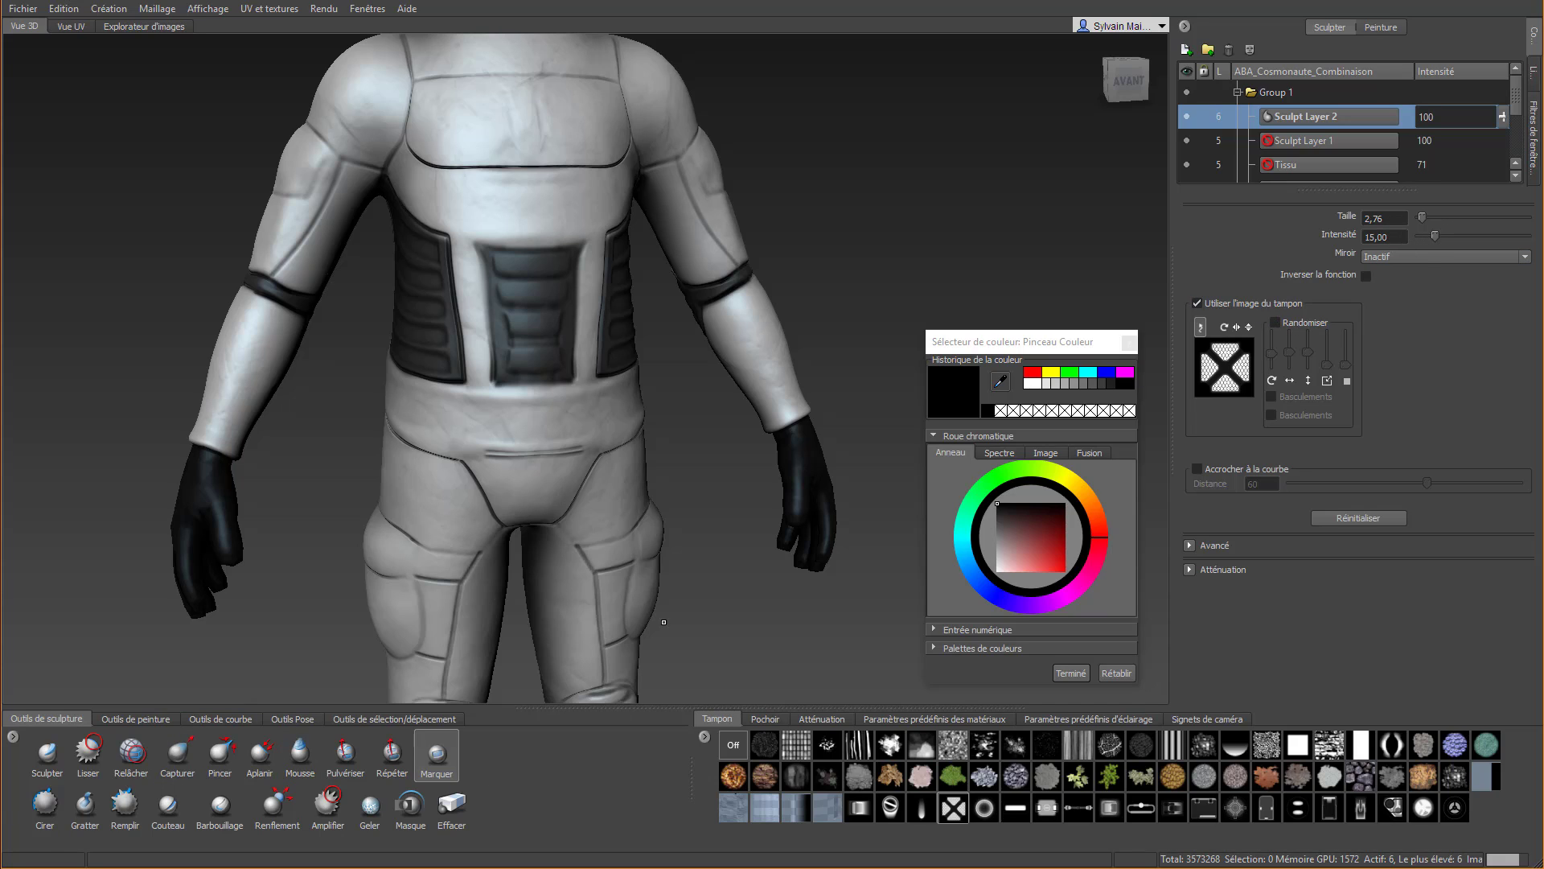
{"action": "left_click_drag", "start_coordinate": [1436, 239], "coordinate": [1423, 268]}
Imprint the cross-shaped stamp on the centre of the belt and lower Sculpt Layer 2's intensity to 11
{"action": "left_click_drag", "start_coordinate": [536, 423], "coordinate": [535, 449]}
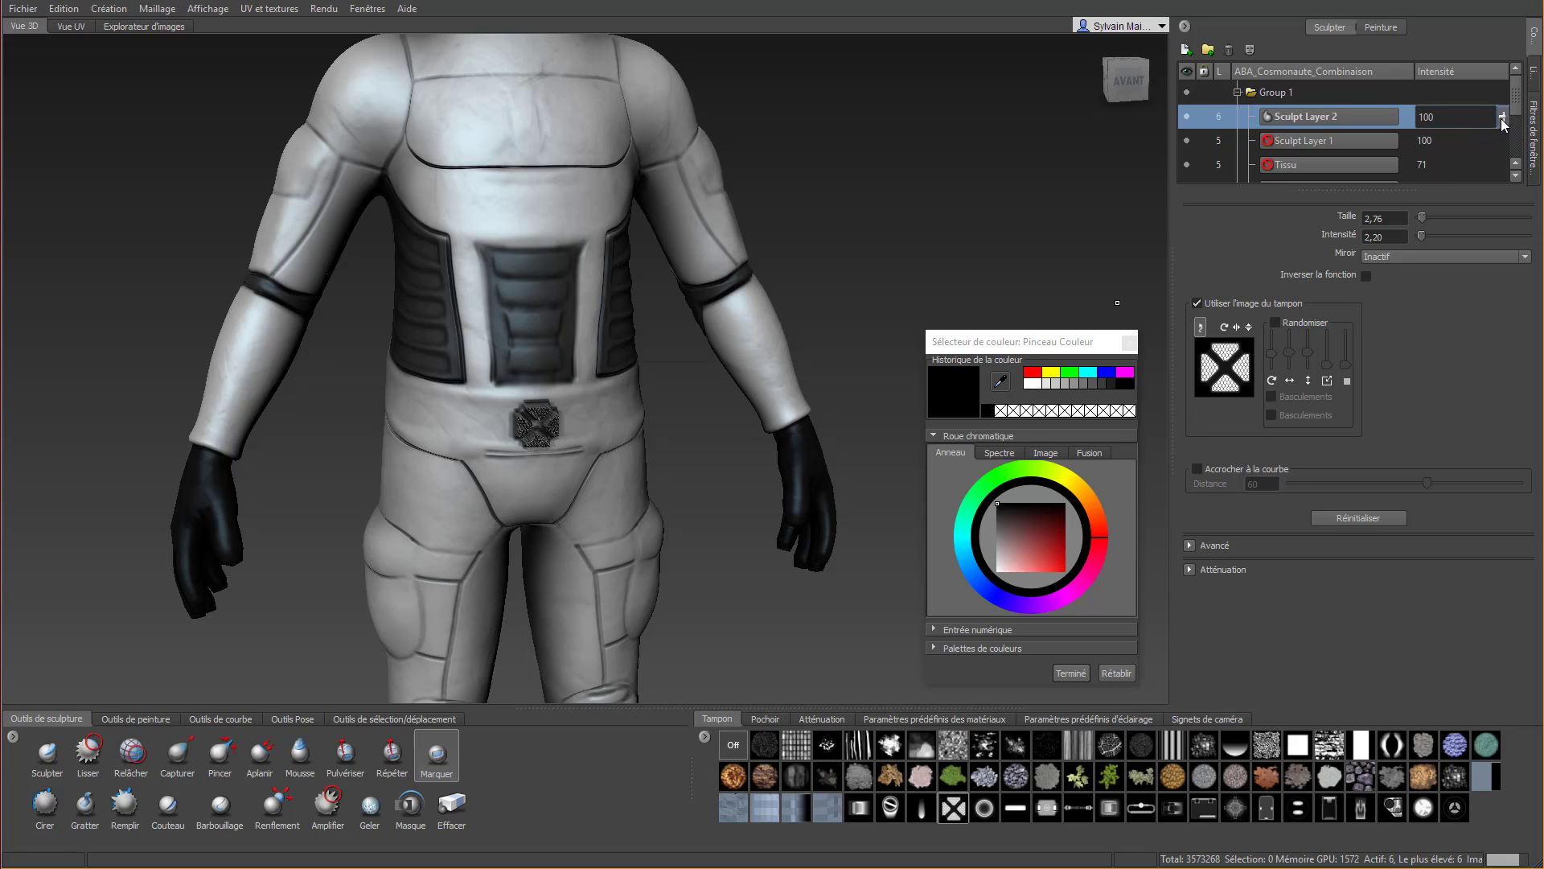
{"action": "left_click_drag", "start_coordinate": [1502, 123], "coordinate": [1506, 202]}
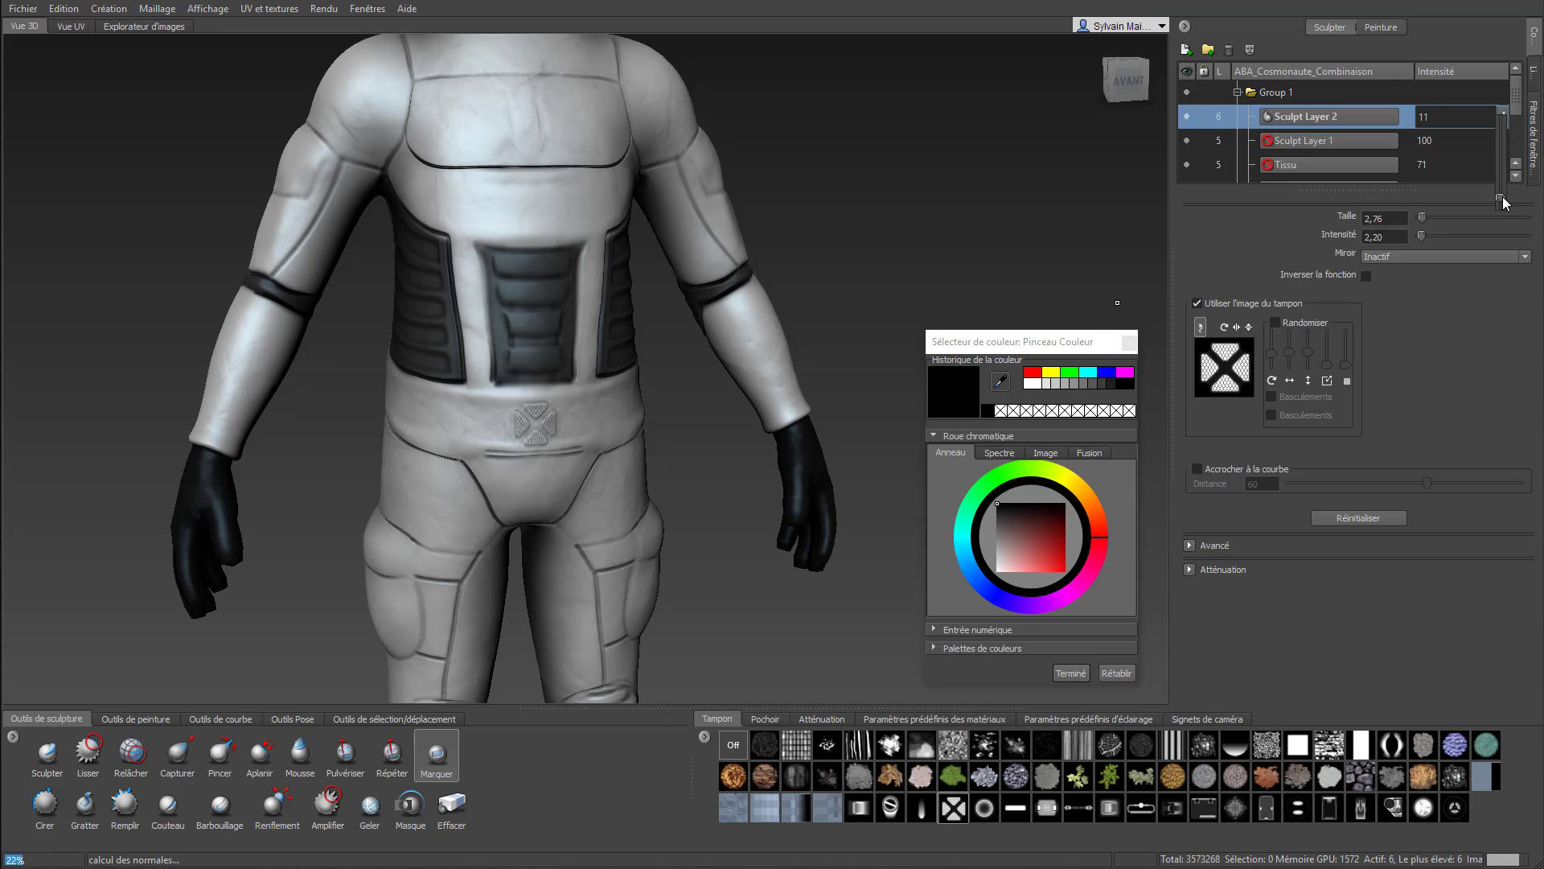
{"action": "scroll", "coordinate": [532, 417], "scroll_direction": "up", "scroll_amount": 2}
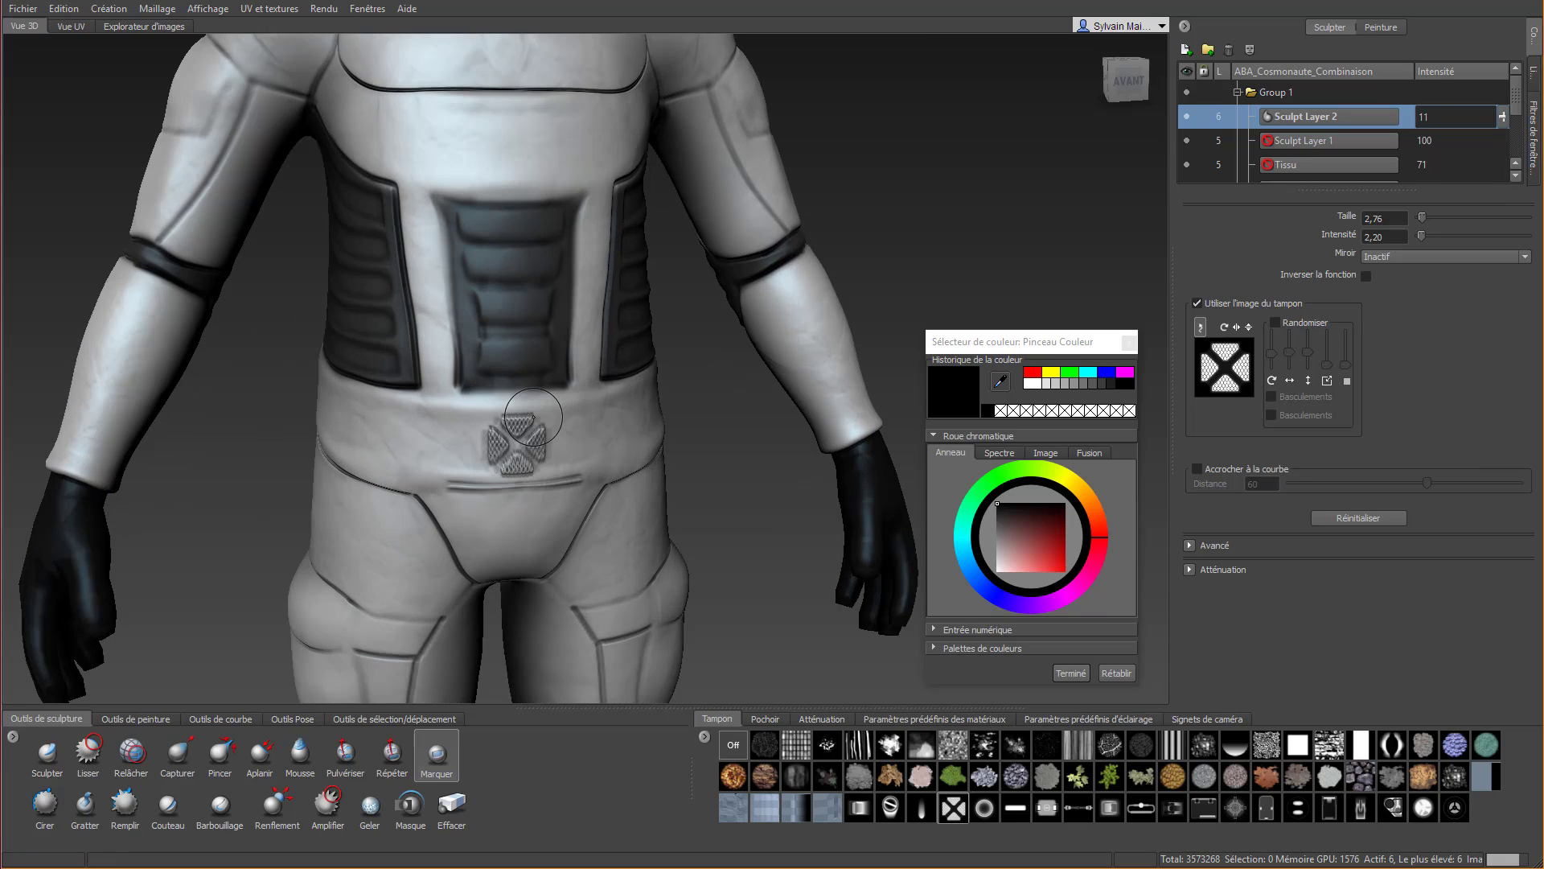
{"action": "scroll", "coordinate": [533, 416], "scroll_direction": "up", "scroll_amount": 3}
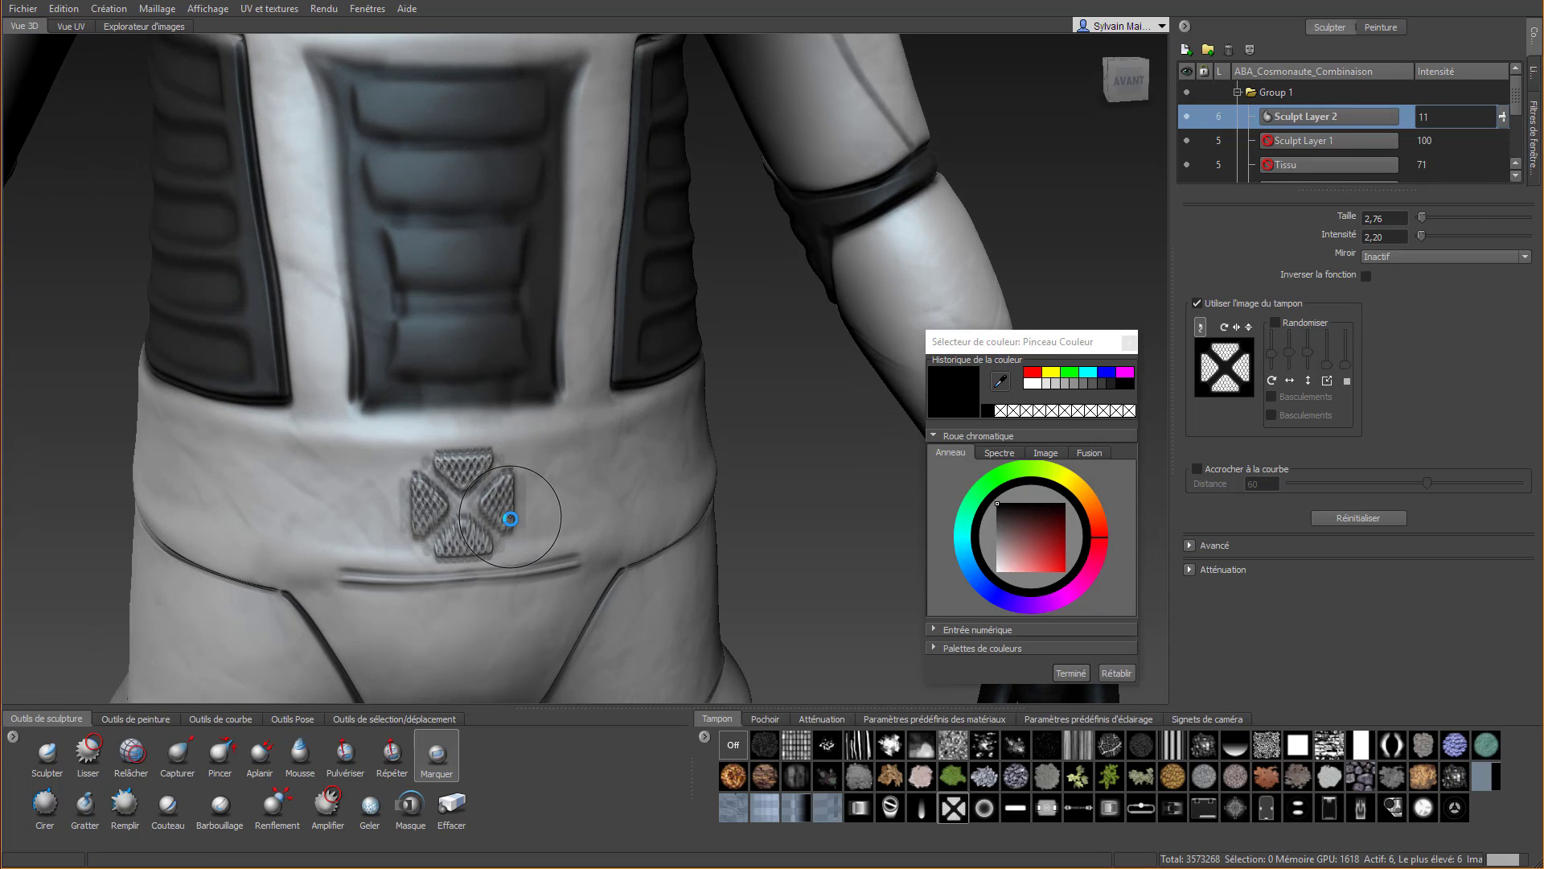
Undo the Sculpt Layer 2 intensity change and the cross-shaped imprint on the belt
{"action": "key", "text": "ctrl+z"}
{"action": "key", "text": "ctrl+z"}
{"action": "key", "text": "ctrl+z"}
{"action": "key", "text": "ctrl+z"}
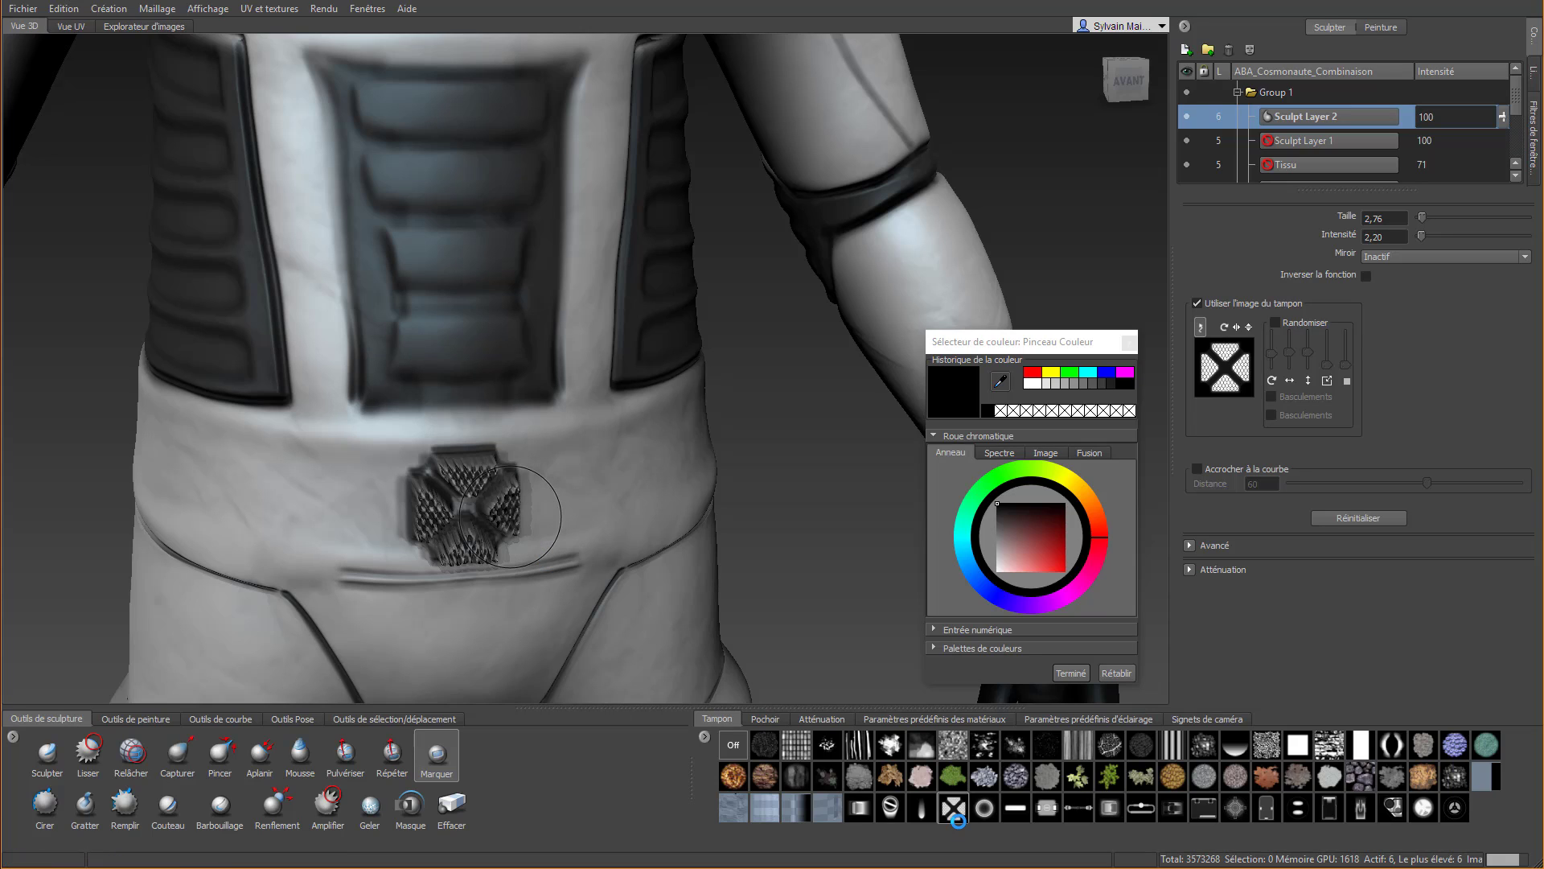
{"action": "key", "text": "ctrl+z"}
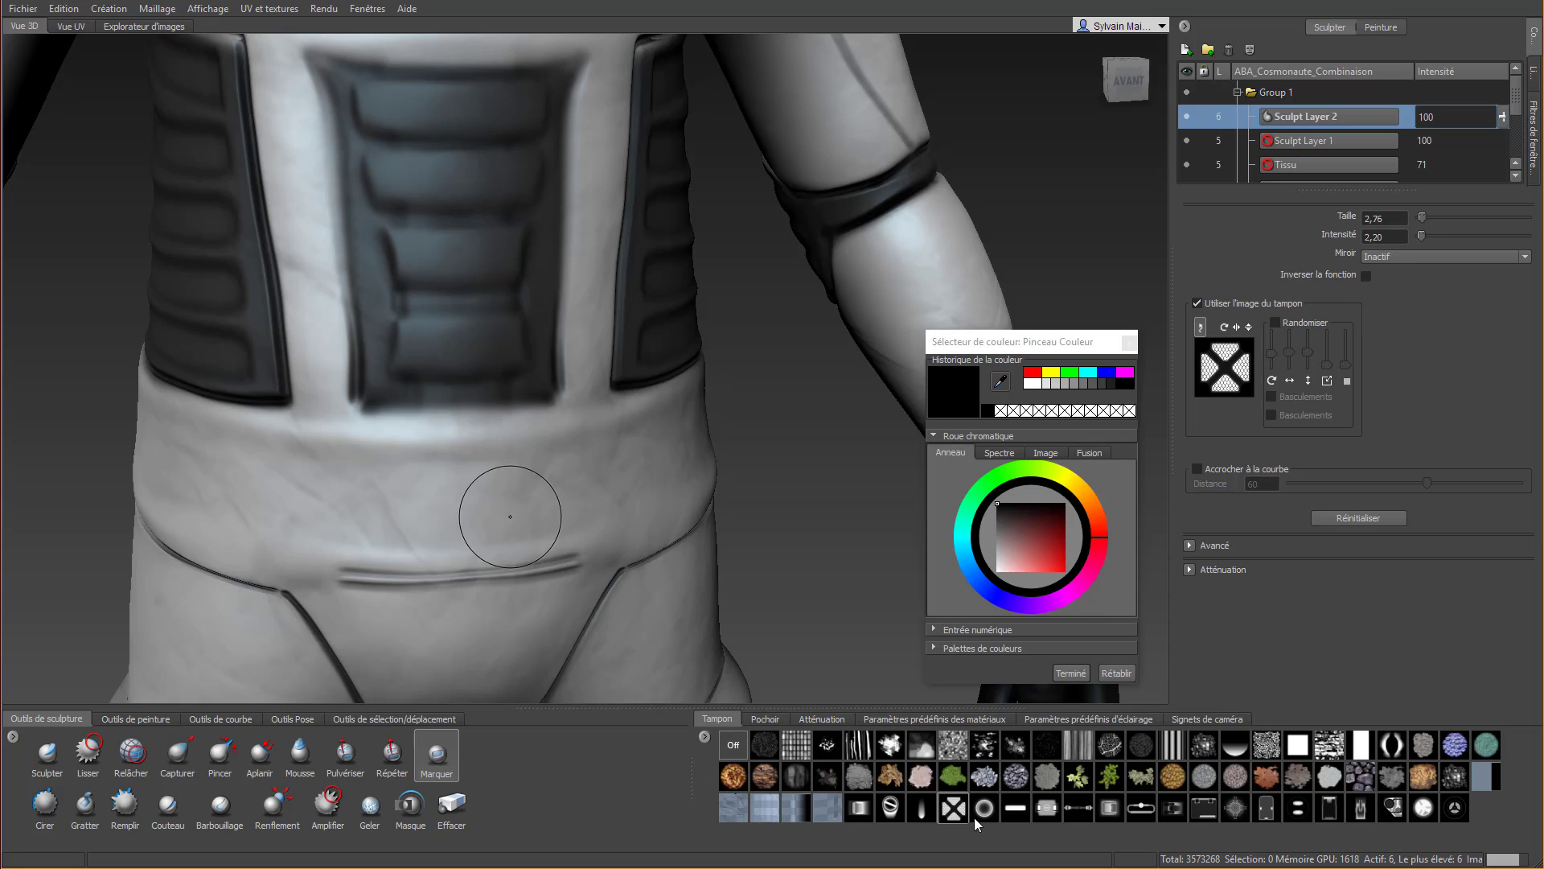
Imprint the JRO_Sample09_in buckle stamp on the centre of the belt at intensity 0.29
{"action": "left_click", "coordinate": [1114, 810]}
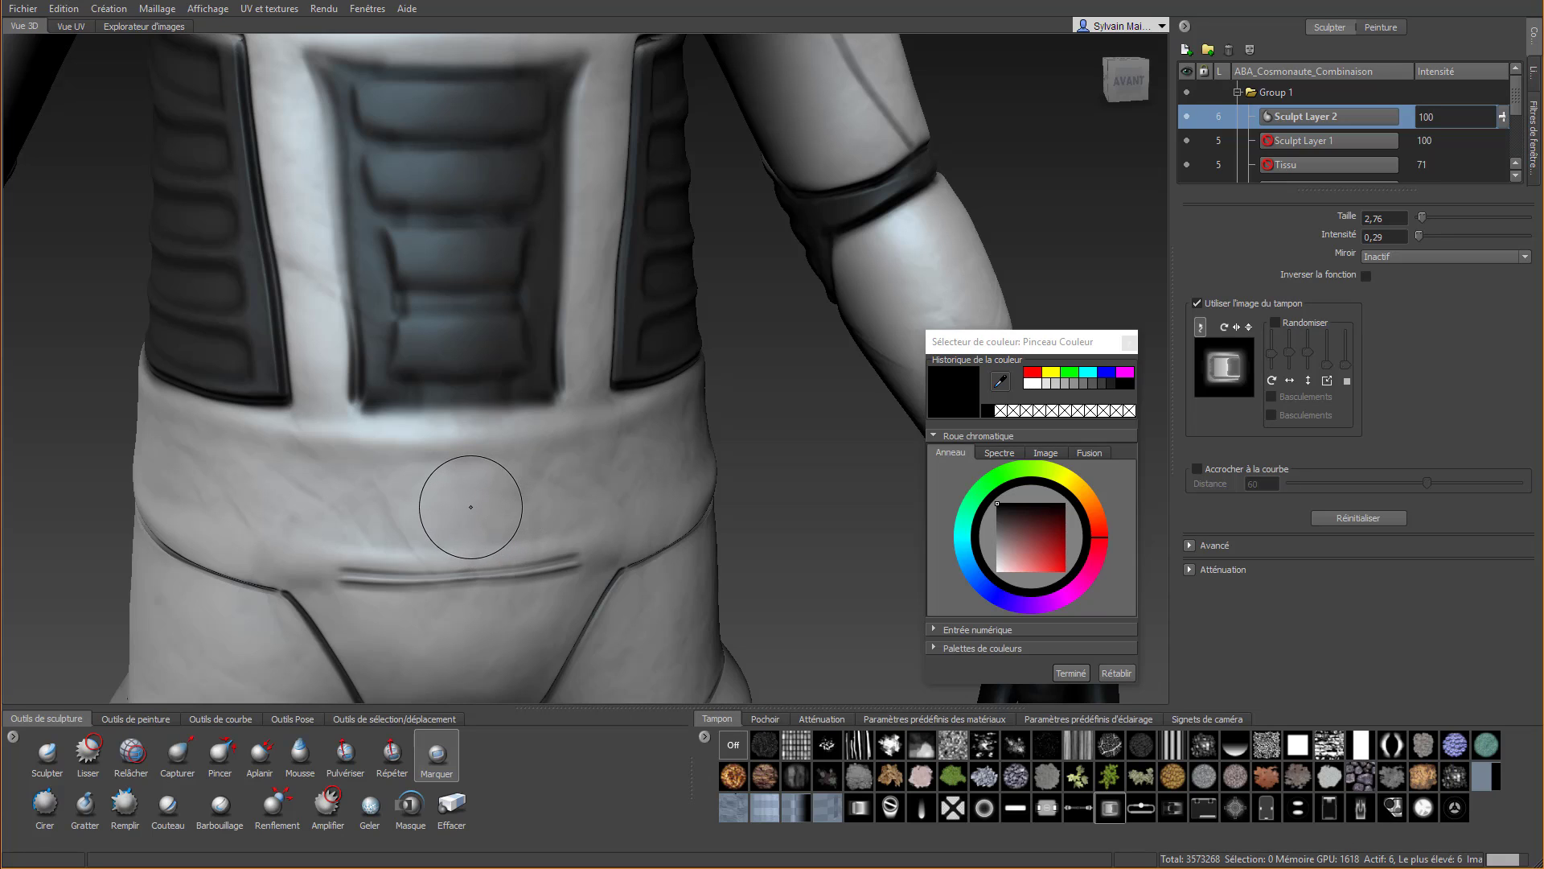
{"action": "left_click_drag", "start_coordinate": [469, 504], "coordinate": [469, 580]}
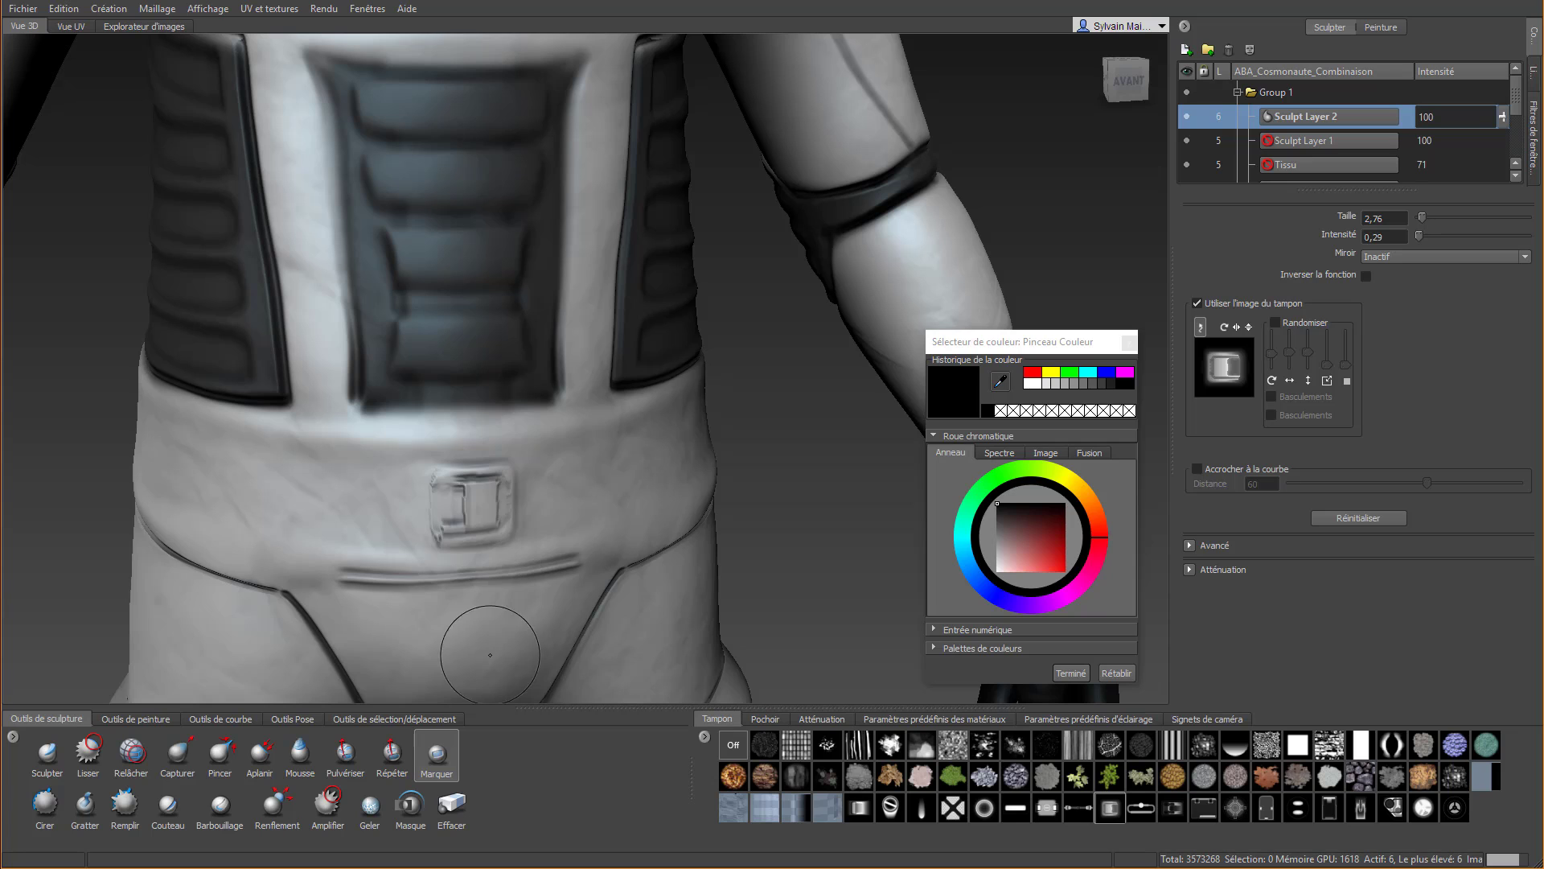
Imprint the JRO_Sample11_in stamp on the forearm just above the glove with the mirror set to X, and smooth the imprint
{"action": "scroll", "coordinate": [635, 505], "scroll_direction": "down", "scroll_amount": 5}
{"action": "left_click_drag", "start_coordinate": [635, 505], "coordinate": [699, 521], "text": "alt"}
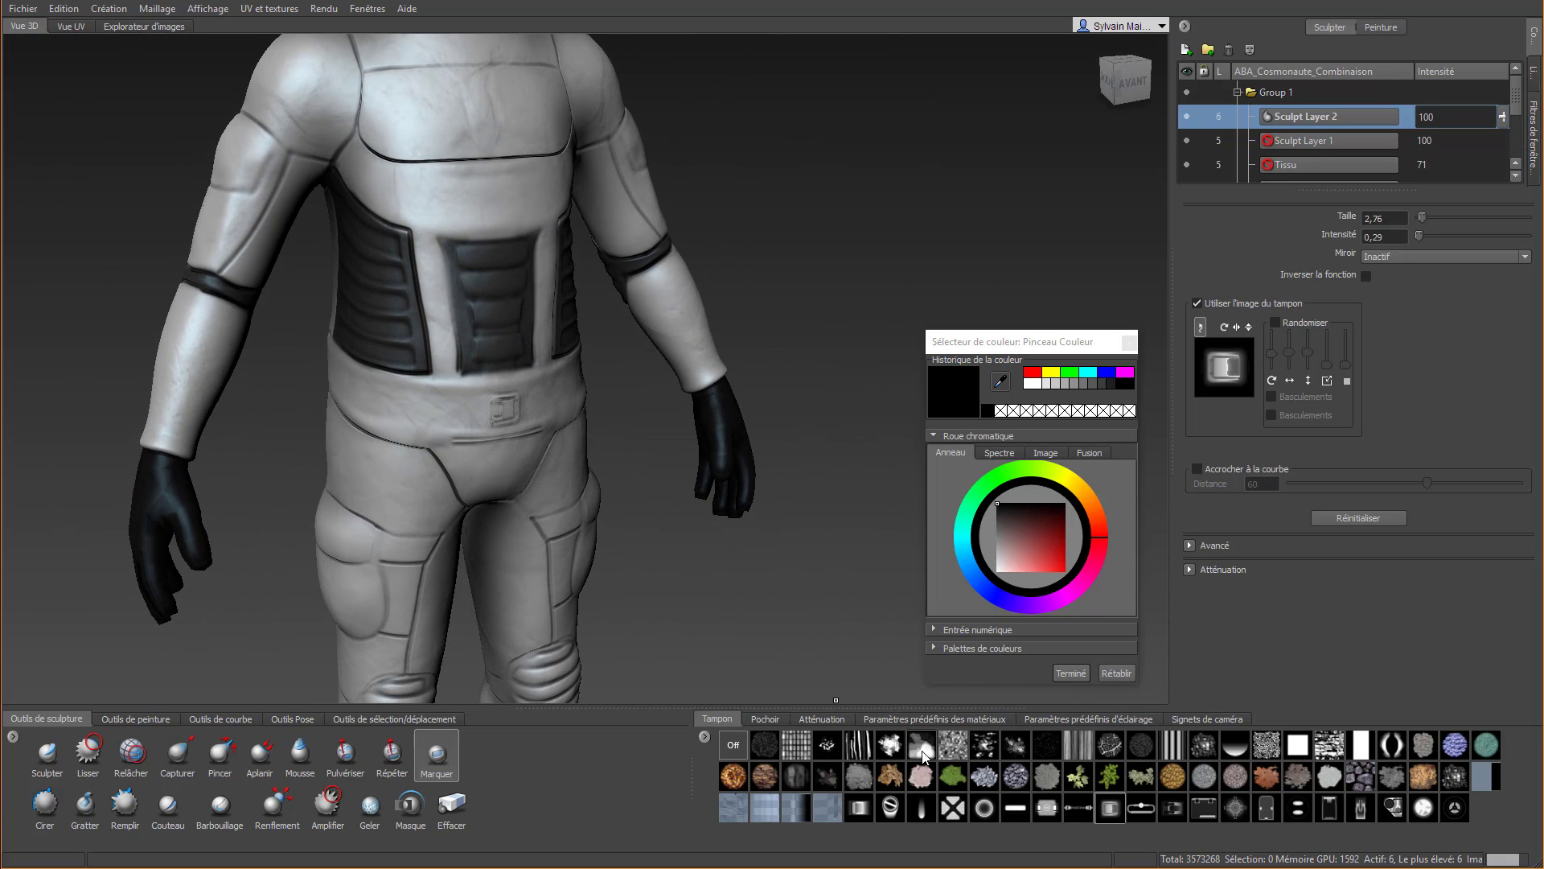
{"action": "left_click", "coordinate": [1173, 808]}
{"action": "left_click_drag", "start_coordinate": [204, 426], "coordinate": [298, 487], "text": "alt"}
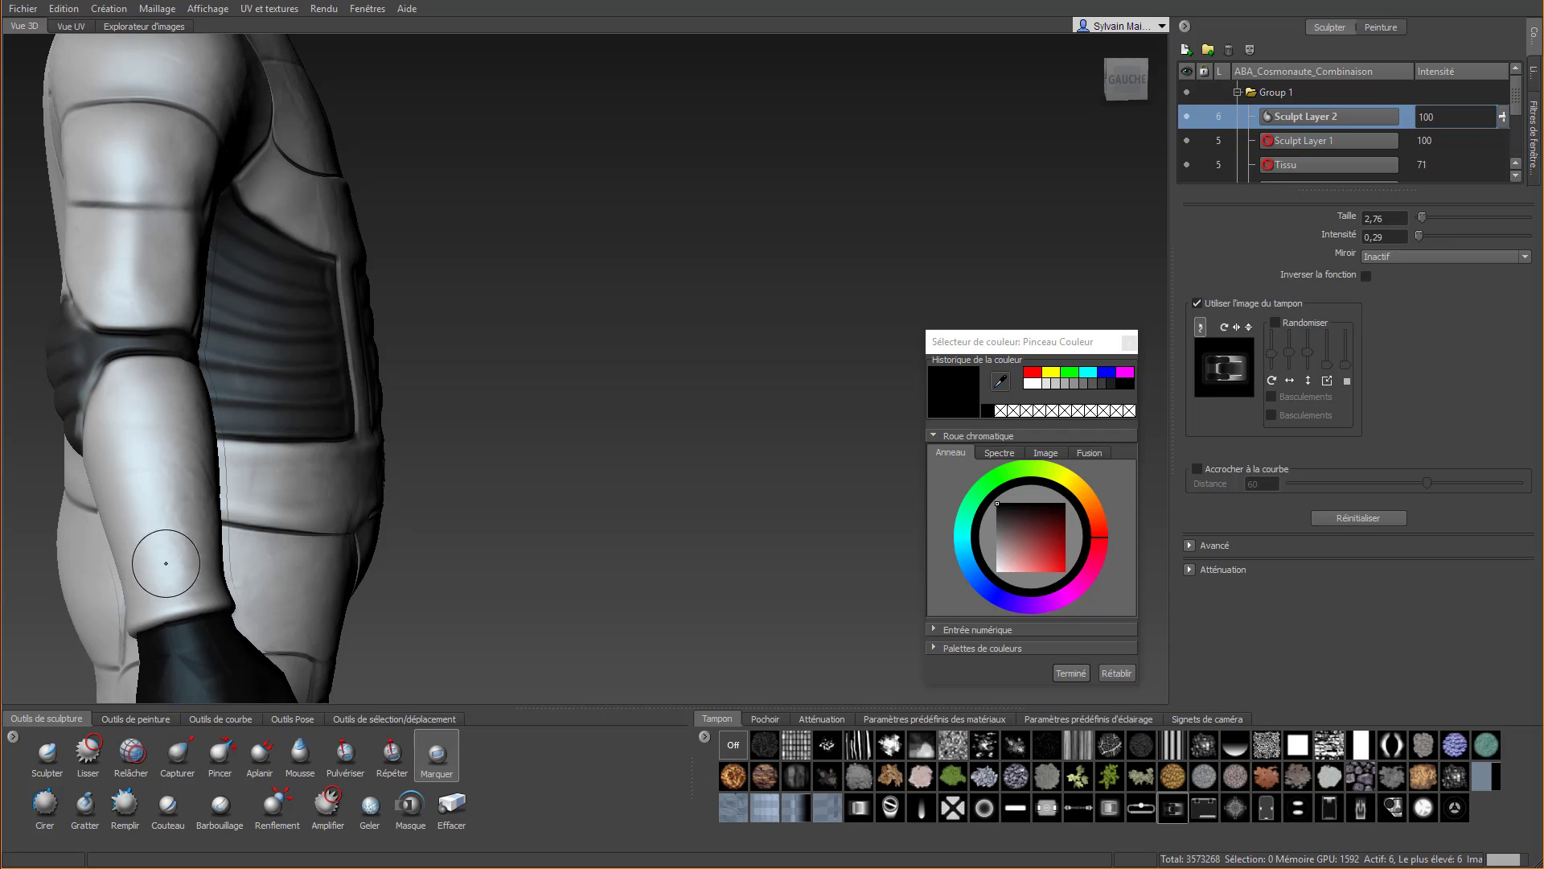
{"action": "left_click", "coordinate": [1413, 257]}
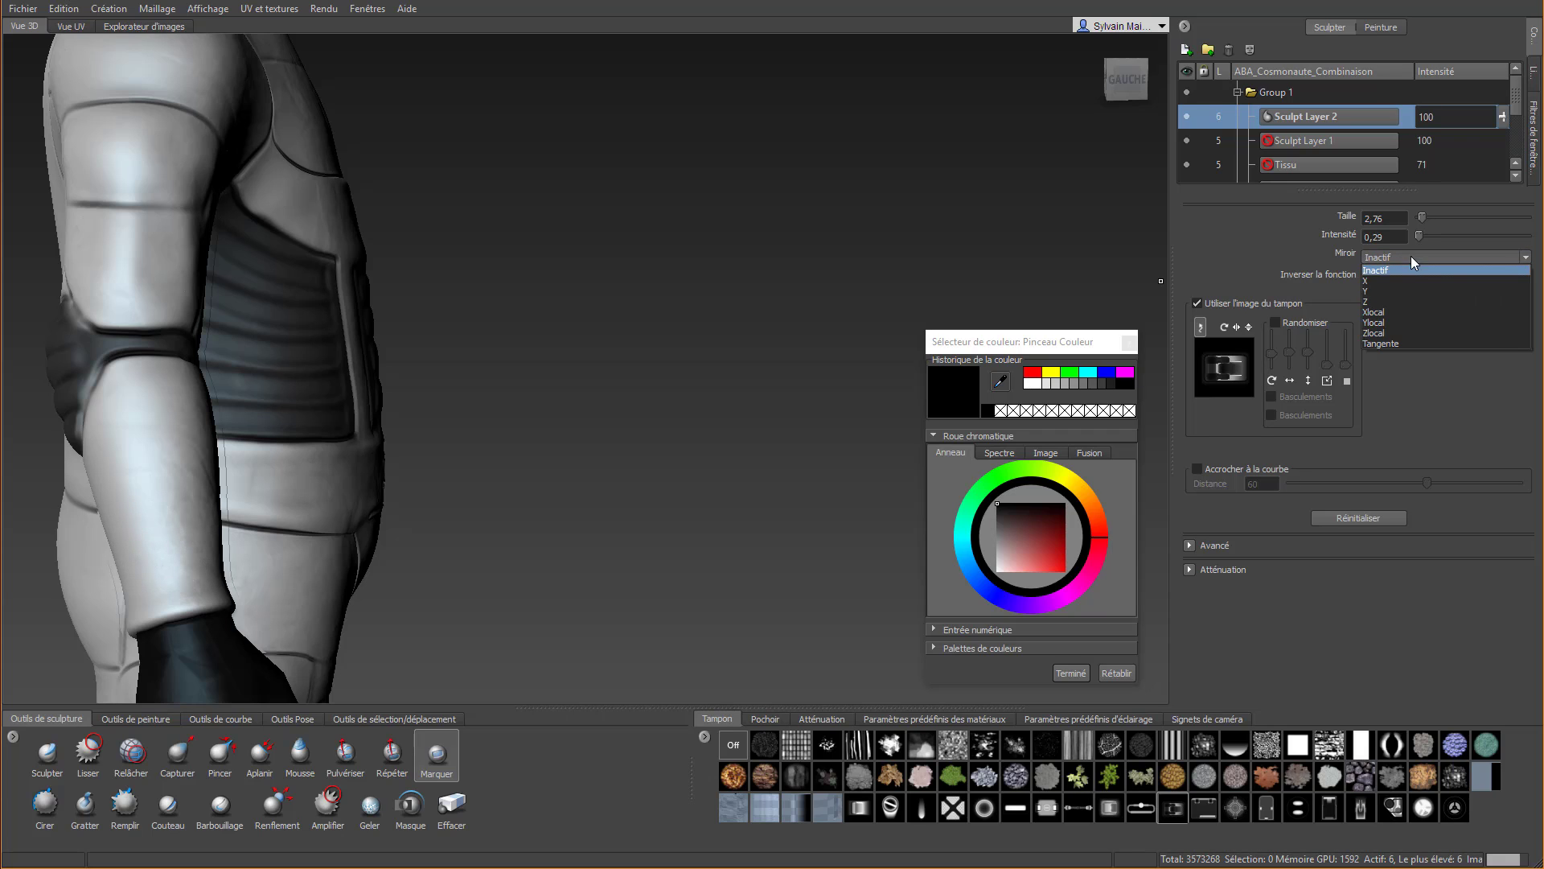
{"action": "left_click", "coordinate": [1415, 287]}
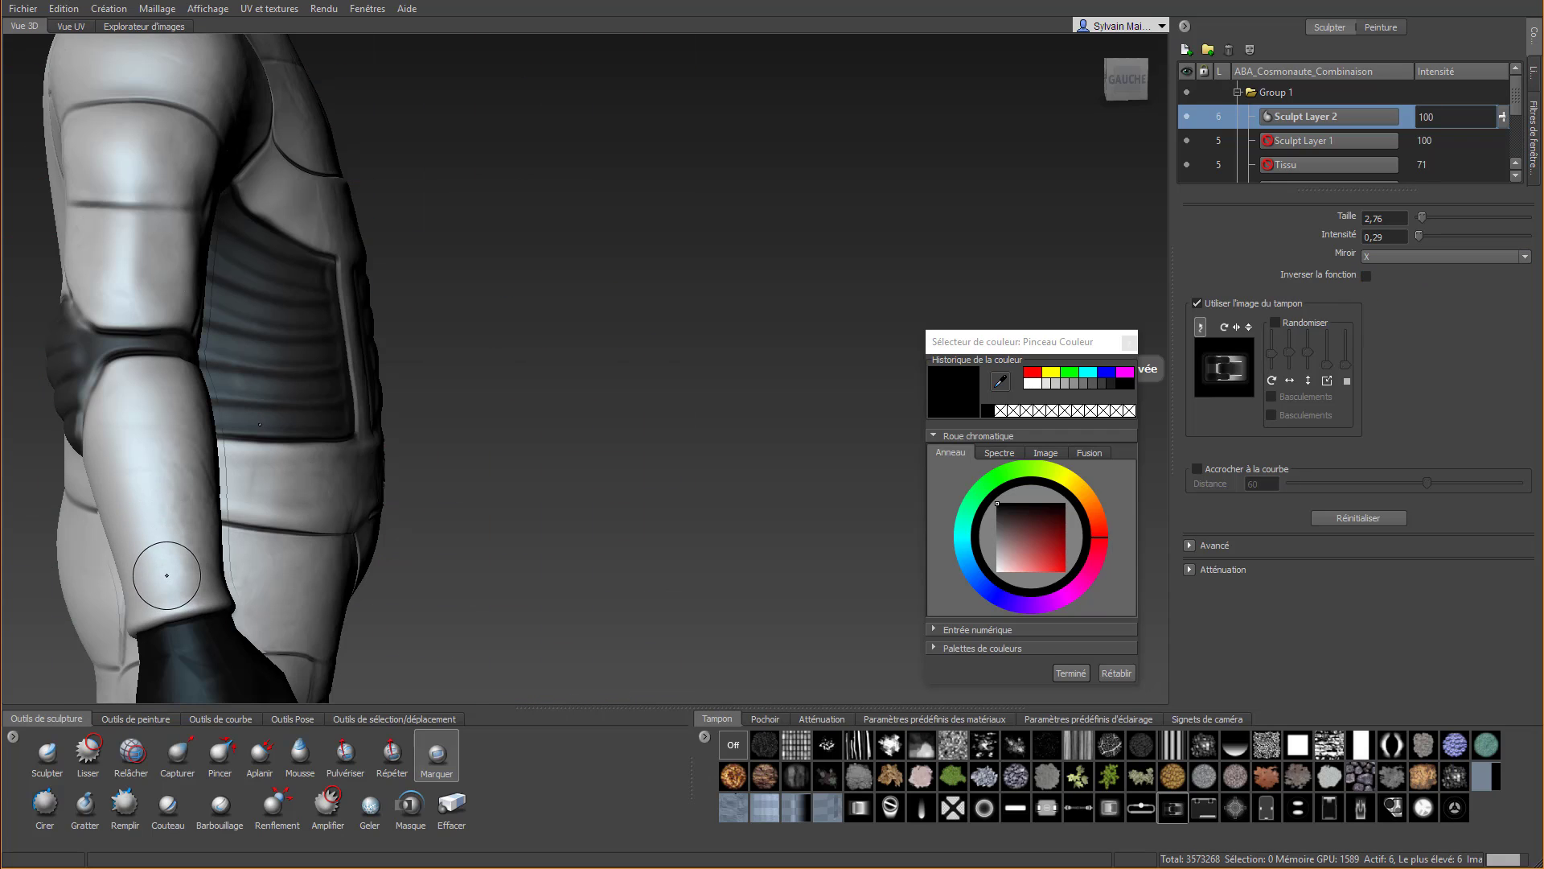
{"action": "left_click_drag", "start_coordinate": [181, 604], "coordinate": [183, 605]}
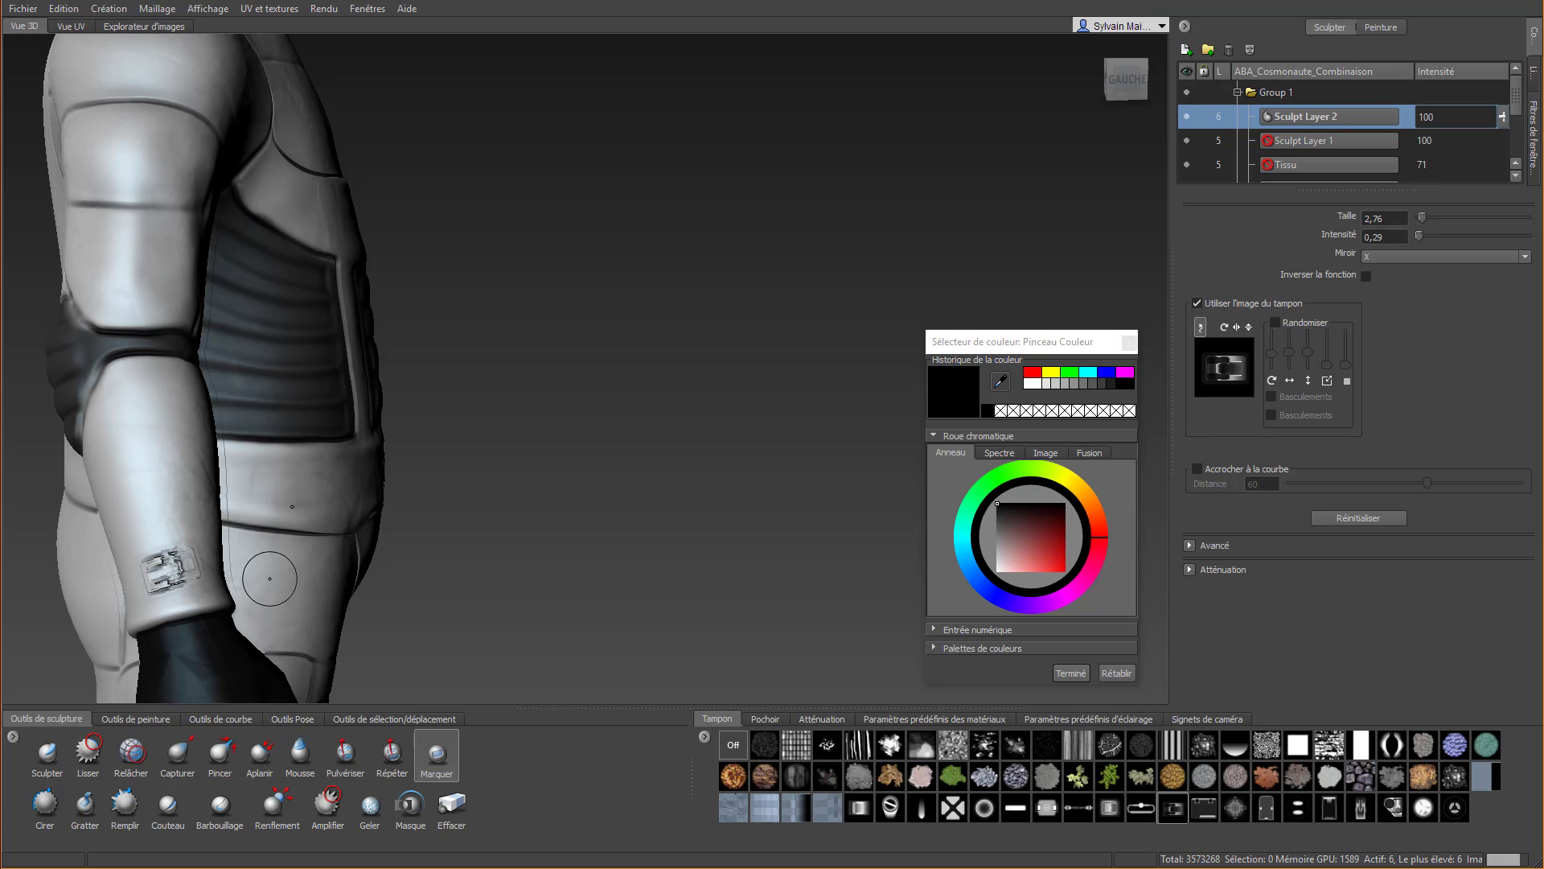
{"action": "key", "text": "shift"}
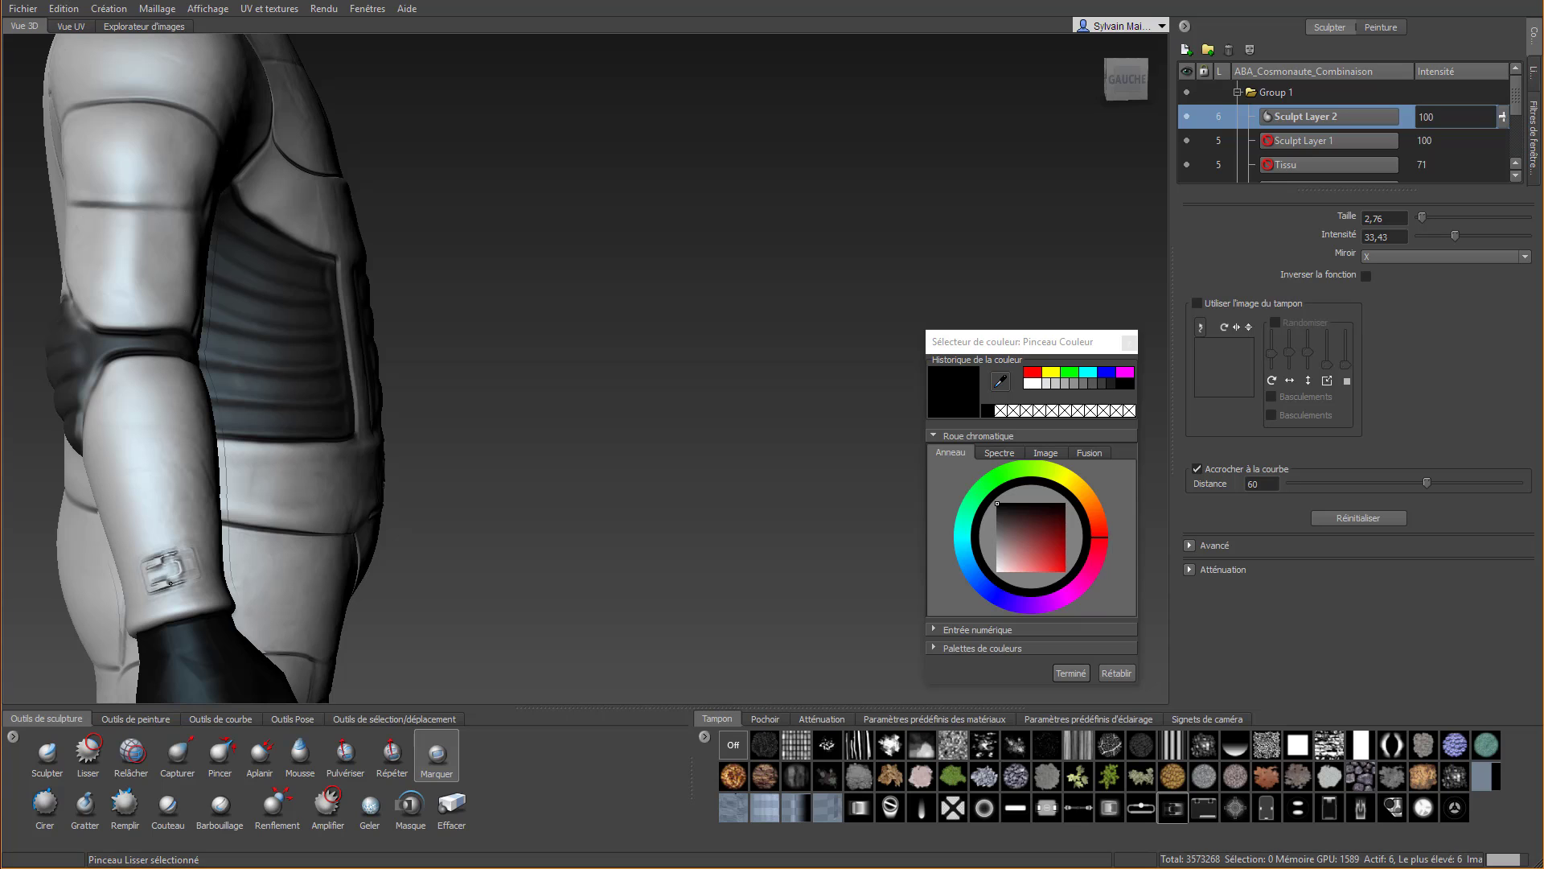
Imprint the JRO_Sample18_in stamp, rotated to fit, near the outer edge of the chest plate with X mirroring, and smooth it
{"action": "scroll", "coordinate": [301, 552], "scroll_direction": "down", "scroll_amount": 4}
{"action": "left_click_drag", "start_coordinate": [486, 555], "coordinate": [340, 565], "text": "alt"}
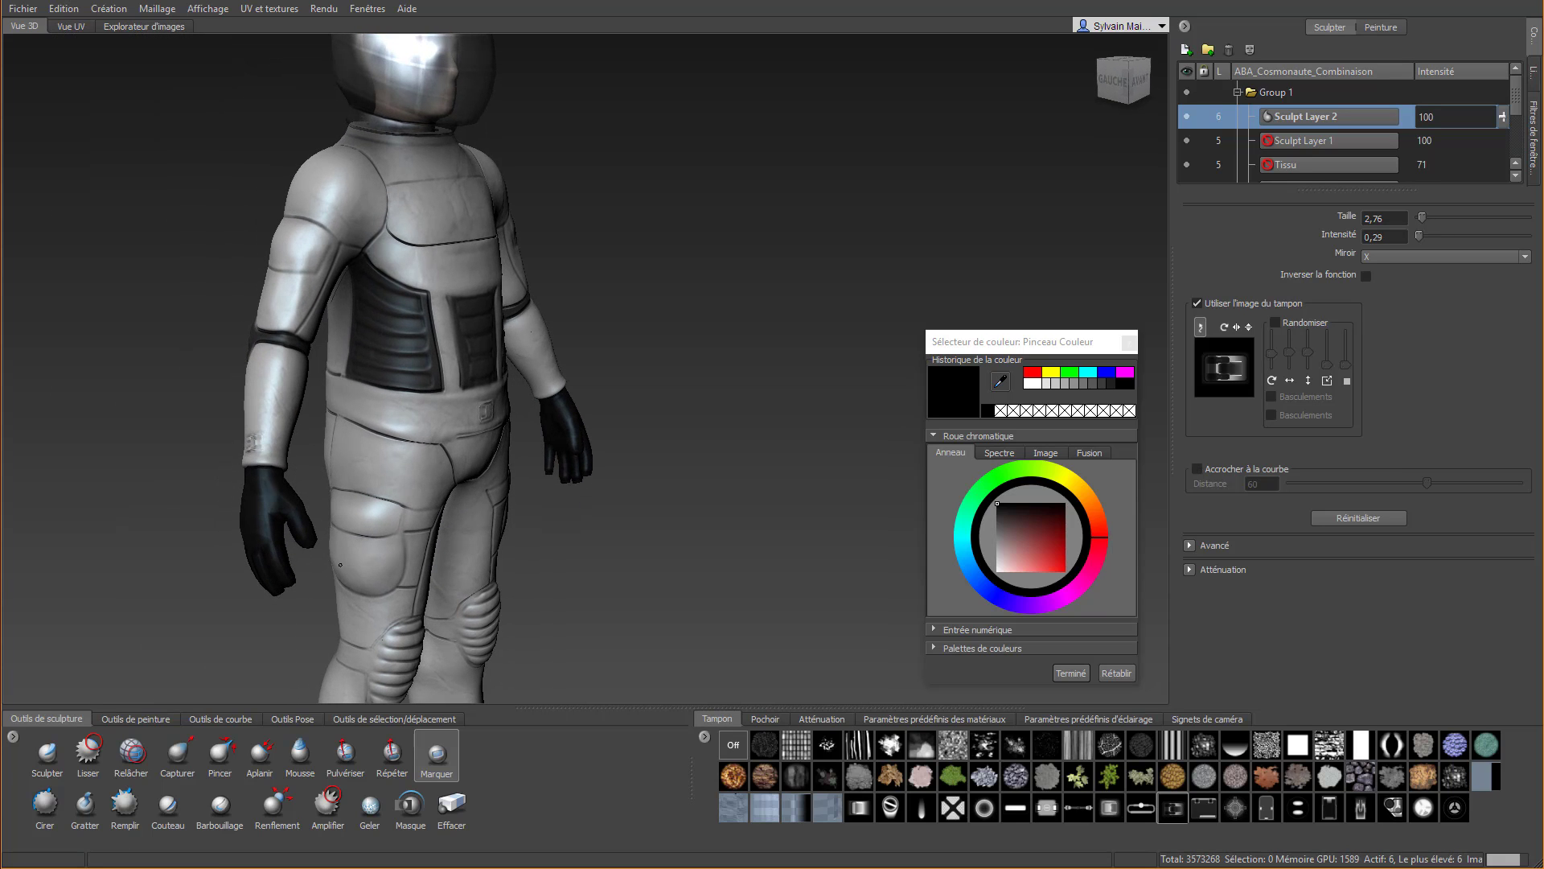
{"action": "left_click", "coordinate": [1393, 807]}
{"action": "left_click_drag", "start_coordinate": [796, 337], "coordinate": [531, 185], "text": "alt"}
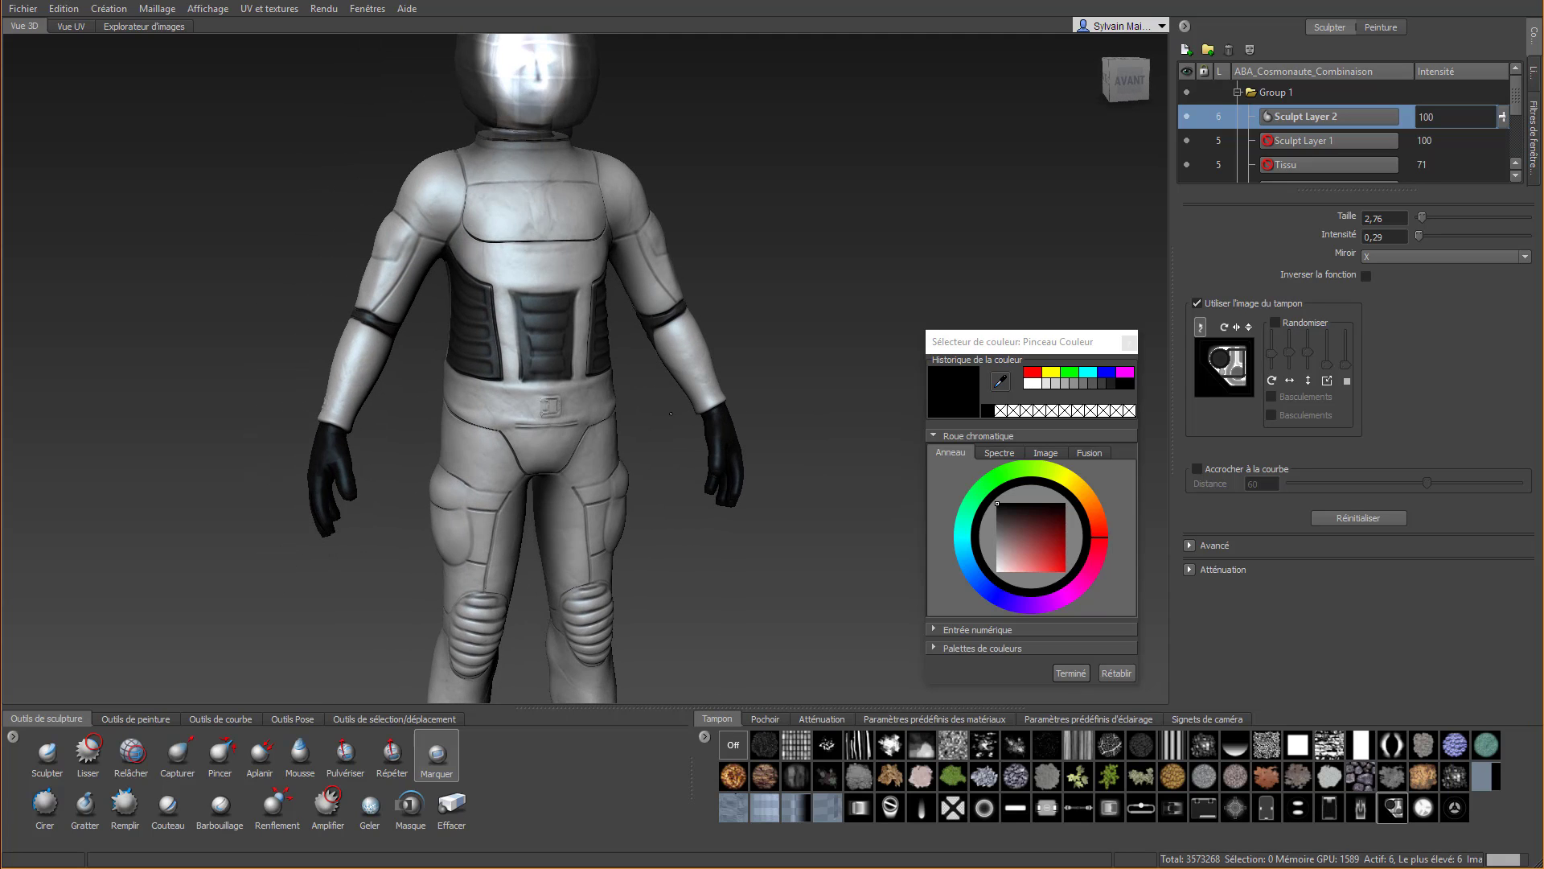
{"action": "scroll", "coordinate": [531, 209], "scroll_direction": "up", "scroll_amount": 4}
{"action": "middle_click_drag", "start_coordinate": [542, 284], "coordinate": [421, 503], "text": "alt"}
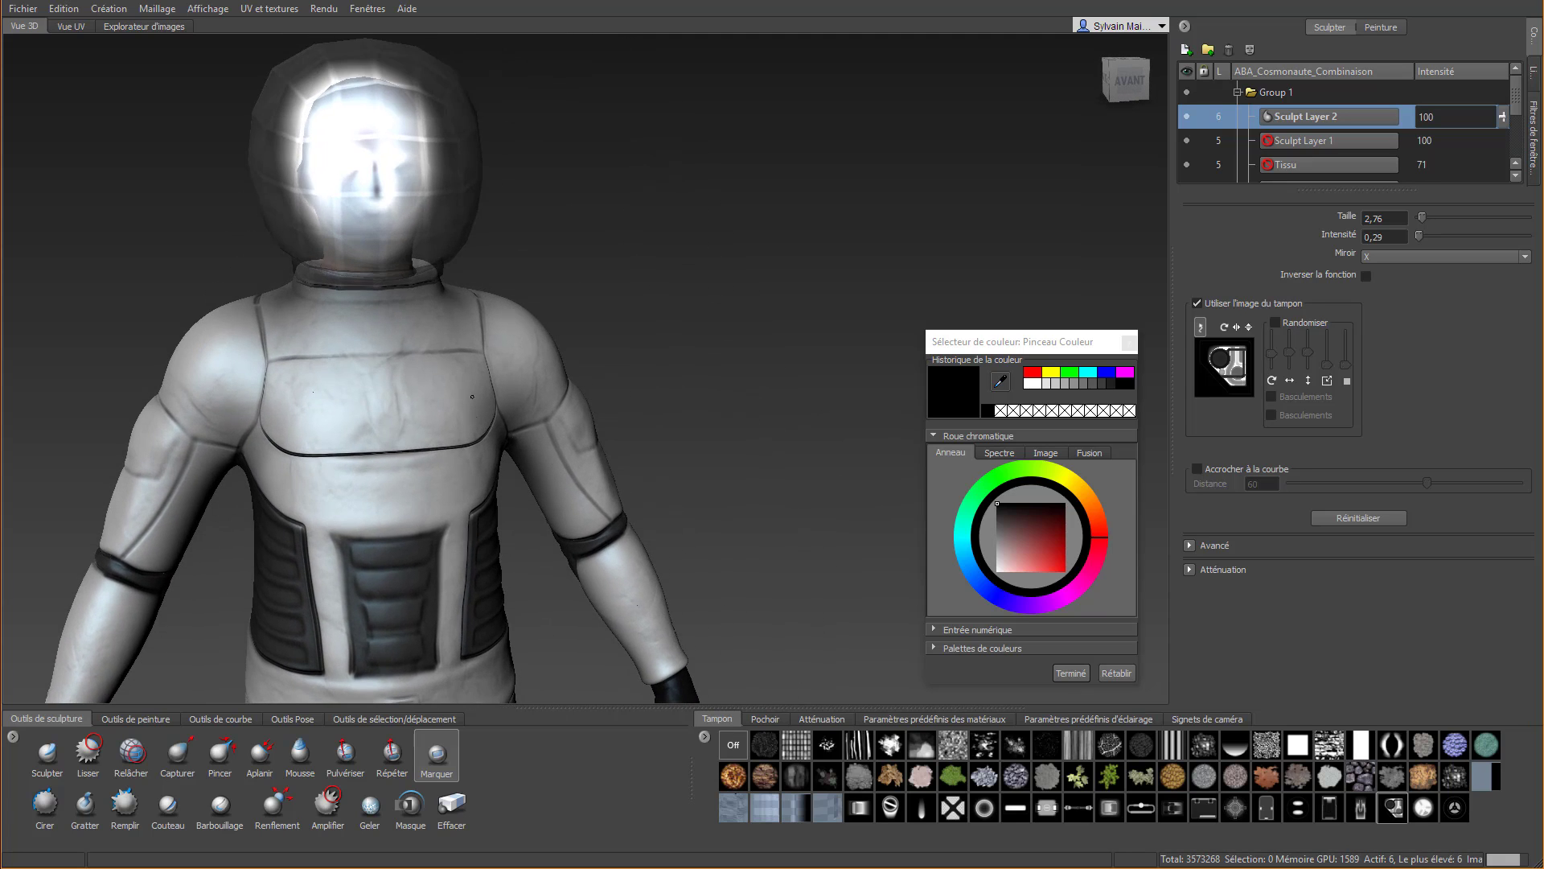
{"action": "scroll", "coordinate": [409, 382], "scroll_direction": "up", "scroll_amount": 5}
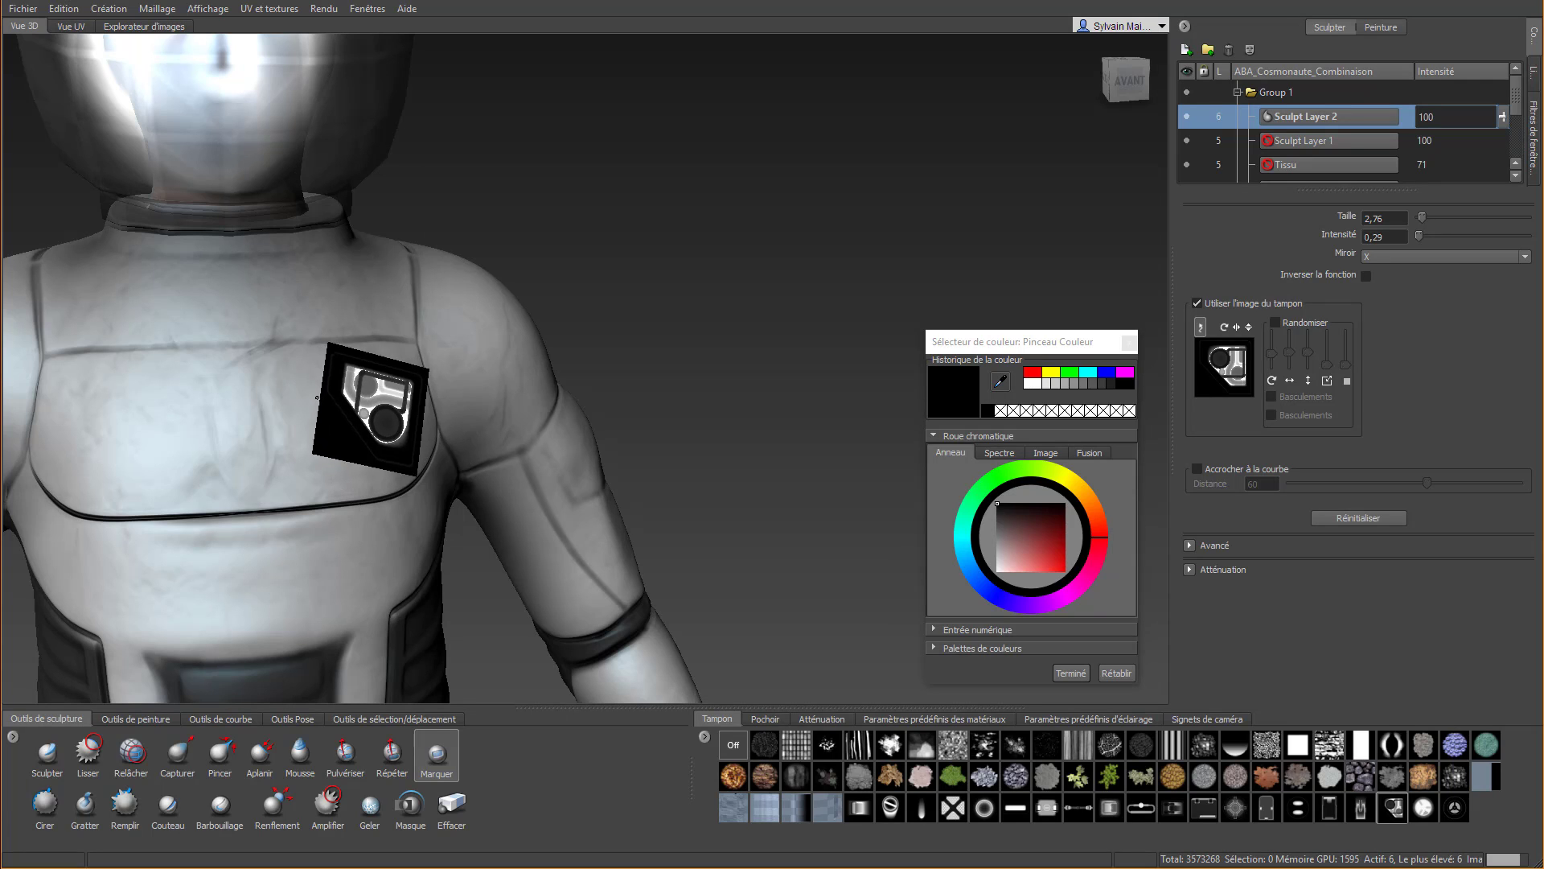
{"action": "mouse_move", "coordinate": [302, 411]}
{"action": "left_mouse_down"}
{"action": "mouse_move", "coordinate": [282, 452]}
{"action": "mouse_move", "coordinate": [299, 388]}
{"action": "left_mouse_up"}
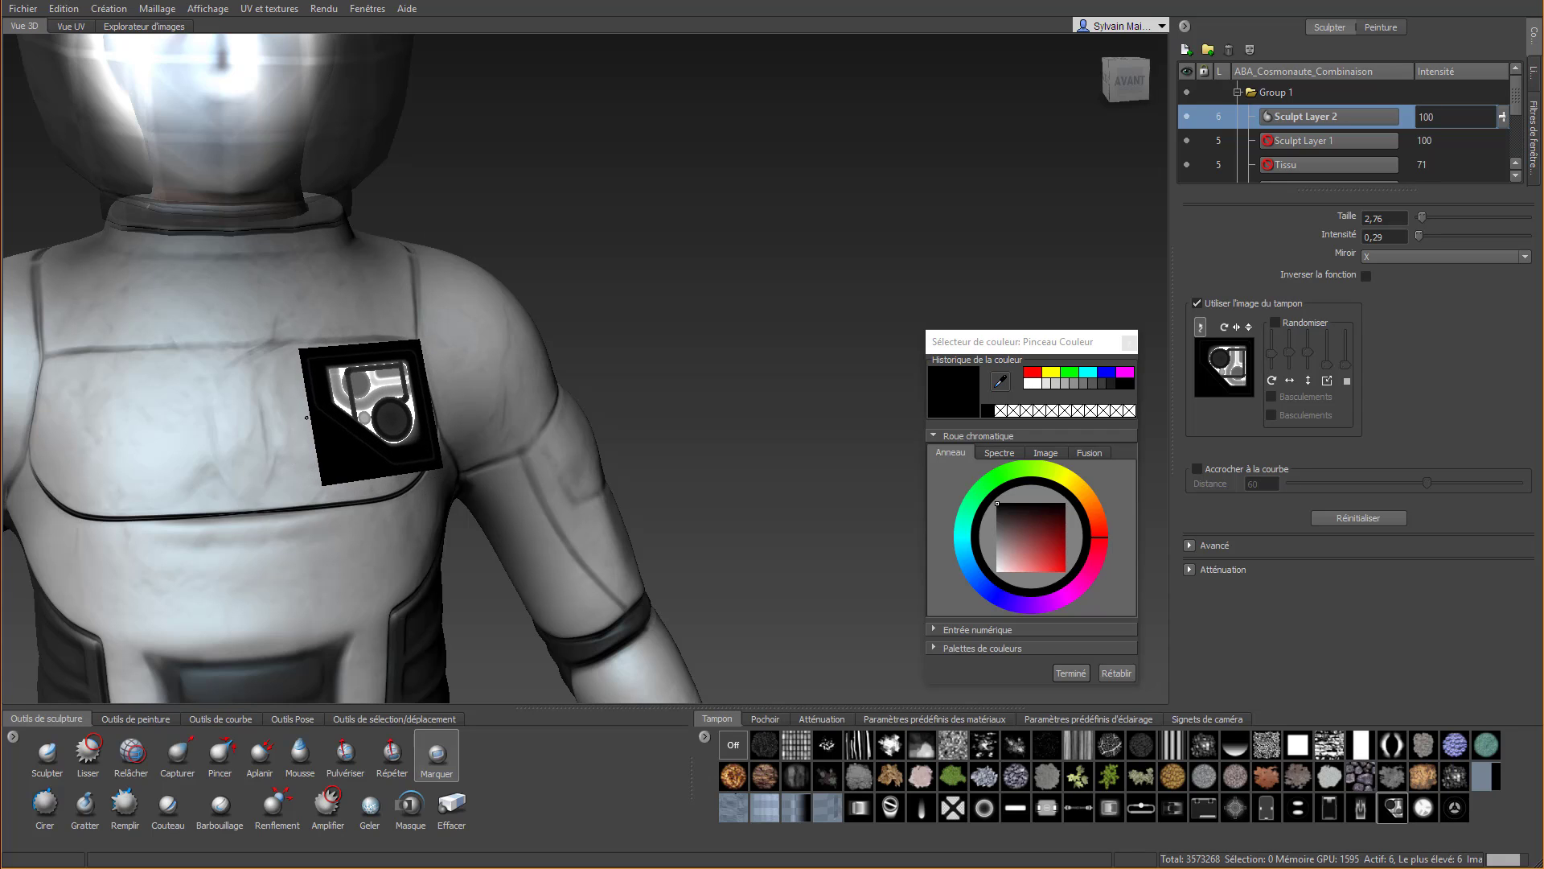
{"action": "mouse_move", "coordinate": [305, 418]}
{"action": "left_mouse_down"}
{"action": "mouse_move", "coordinate": [388, 394]}
{"action": "mouse_move", "coordinate": [394, 373]}
{"action": "mouse_move", "coordinate": [398, 410]}
{"action": "mouse_move", "coordinate": [329, 400]}
{"action": "mouse_move", "coordinate": [359, 377]}
{"action": "left_mouse_up"}
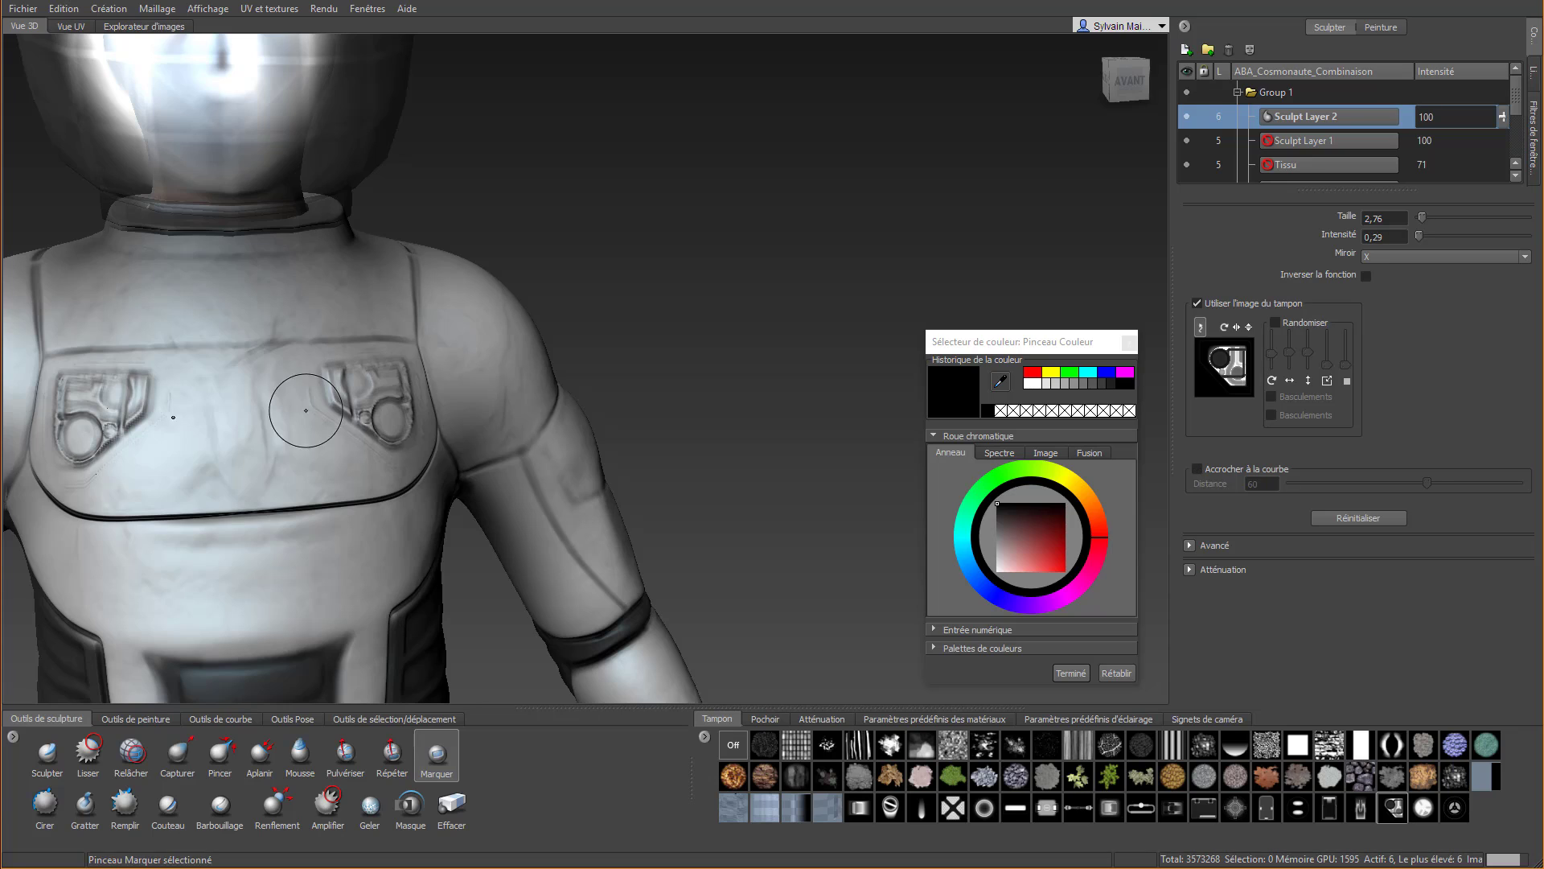
{"action": "scroll", "coordinate": [310, 413], "scroll_direction": "down", "scroll_amount": 2}
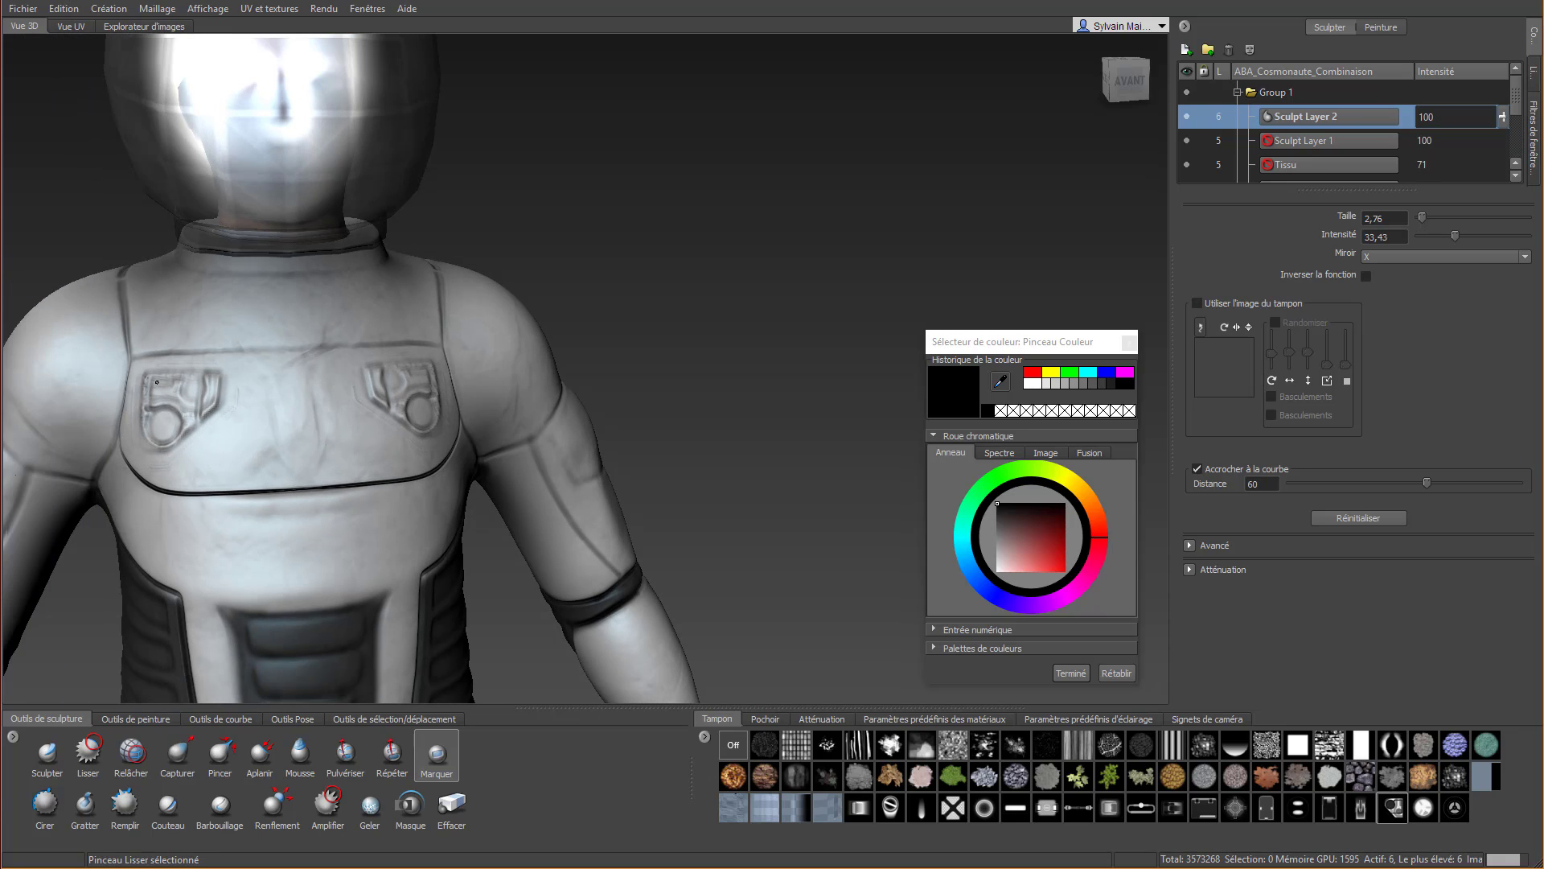
Import the images Stamp-01.jpg to Stamp-07.jpg from the Stamps_3dnOw folder as new stamps
{"action": "scroll", "coordinate": [256, 416], "scroll_direction": "down", "scroll_amount": 4}
{"action": "left_click_drag", "start_coordinate": [474, 470], "coordinate": [502, 543], "text": "alt"}
{"action": "scroll", "coordinate": [502, 544], "scroll_direction": "down", "scroll_amount": 4}
{"action": "middle_click_drag", "start_coordinate": [506, 627], "coordinate": [515, 514], "text": "alt"}
{"action": "left_click_drag", "start_coordinate": [515, 523], "coordinate": [515, 604], "text": "alt"}
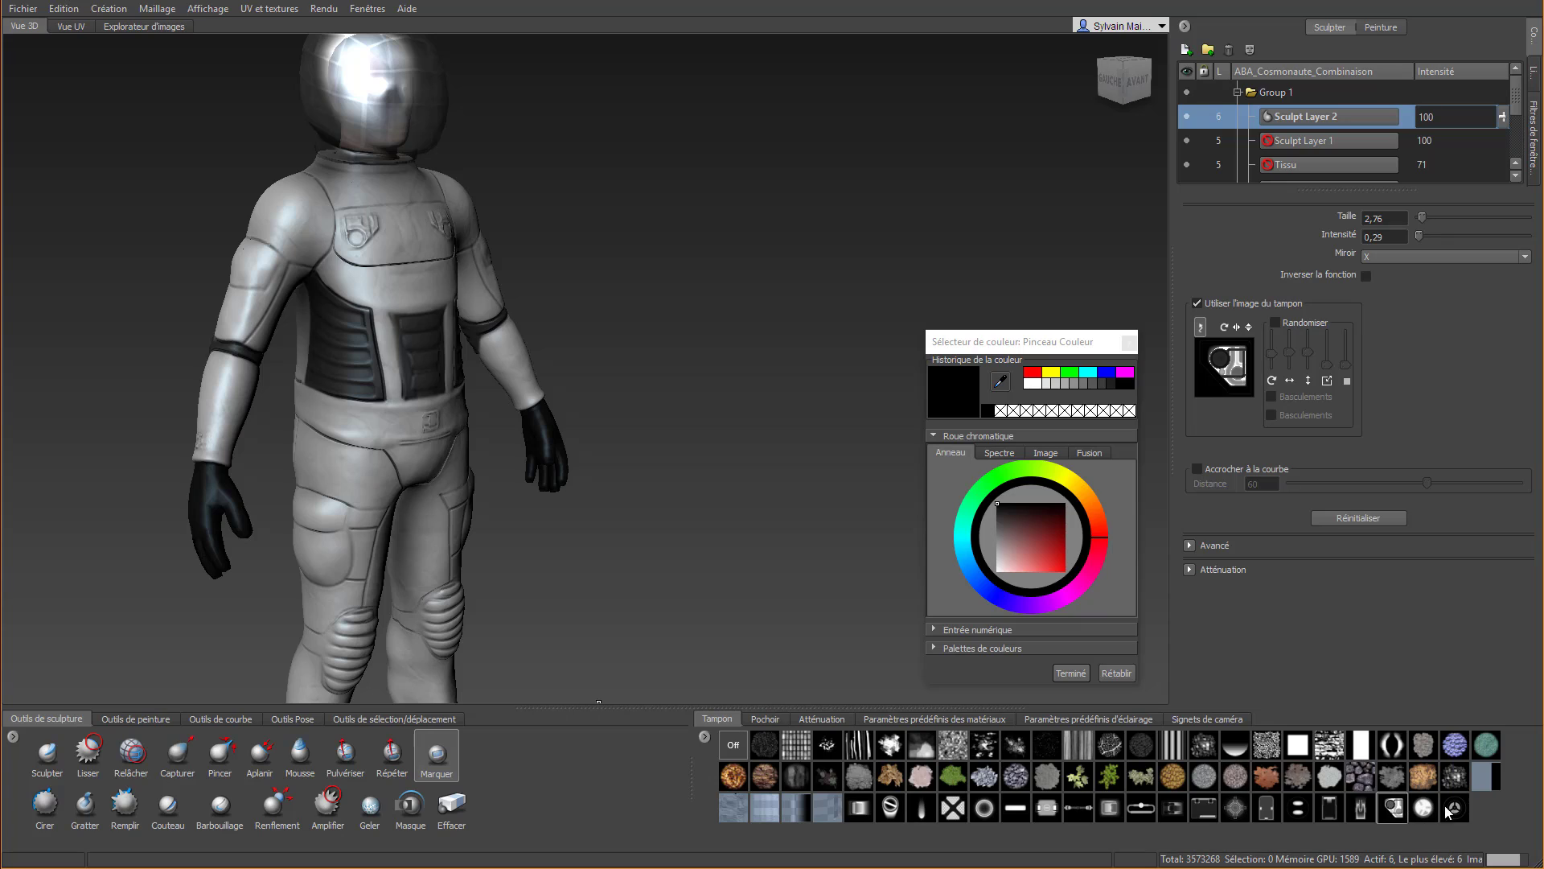
{"action": "right_click", "coordinate": [708, 739]}
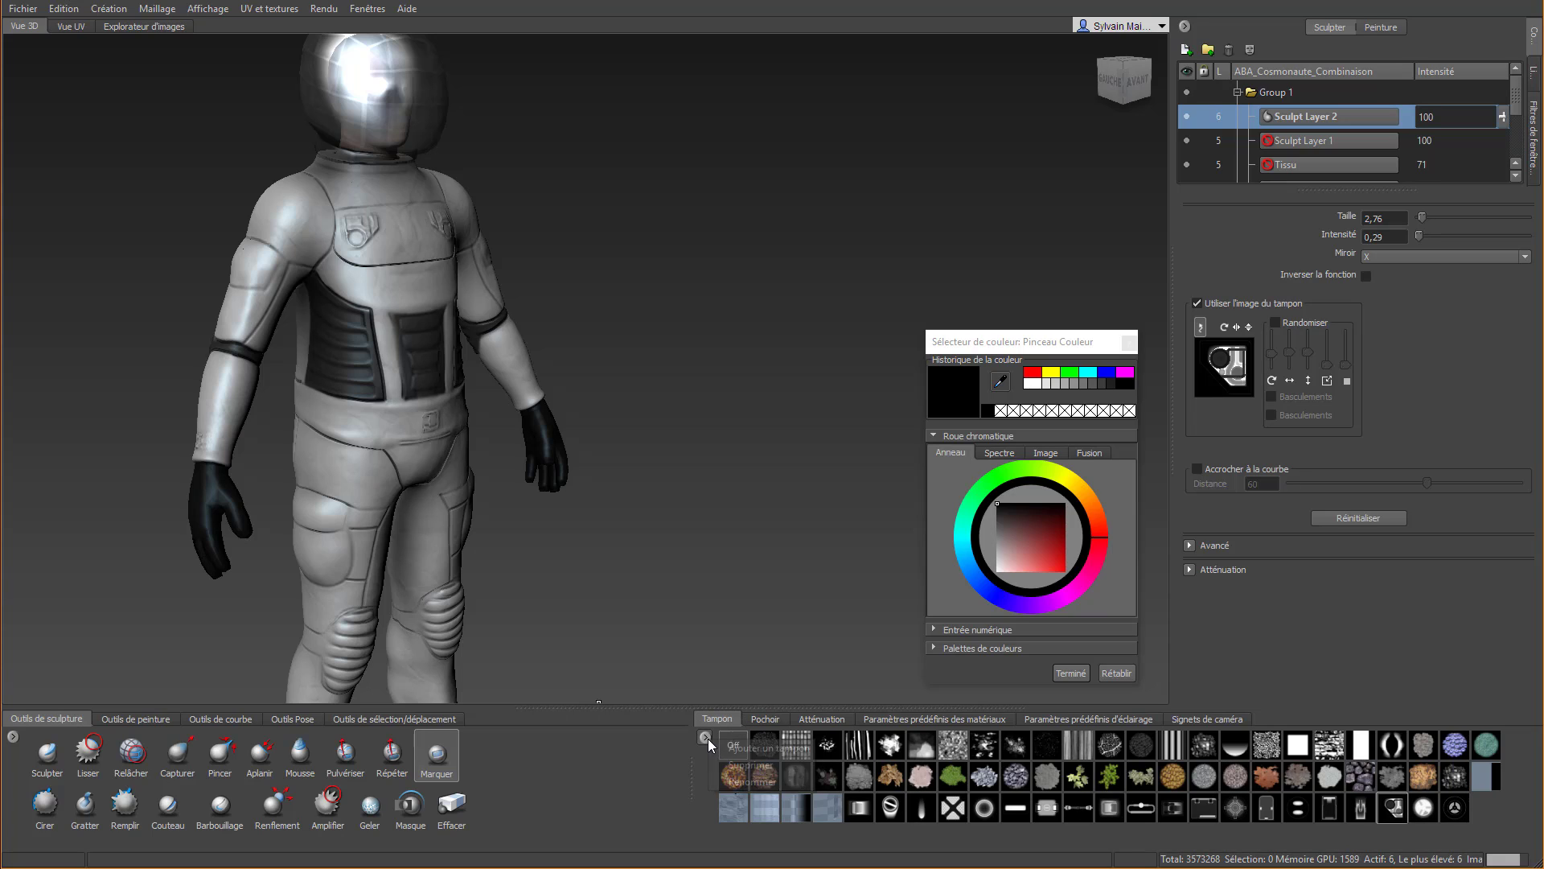
{"action": "left_click", "coordinate": [768, 748]}
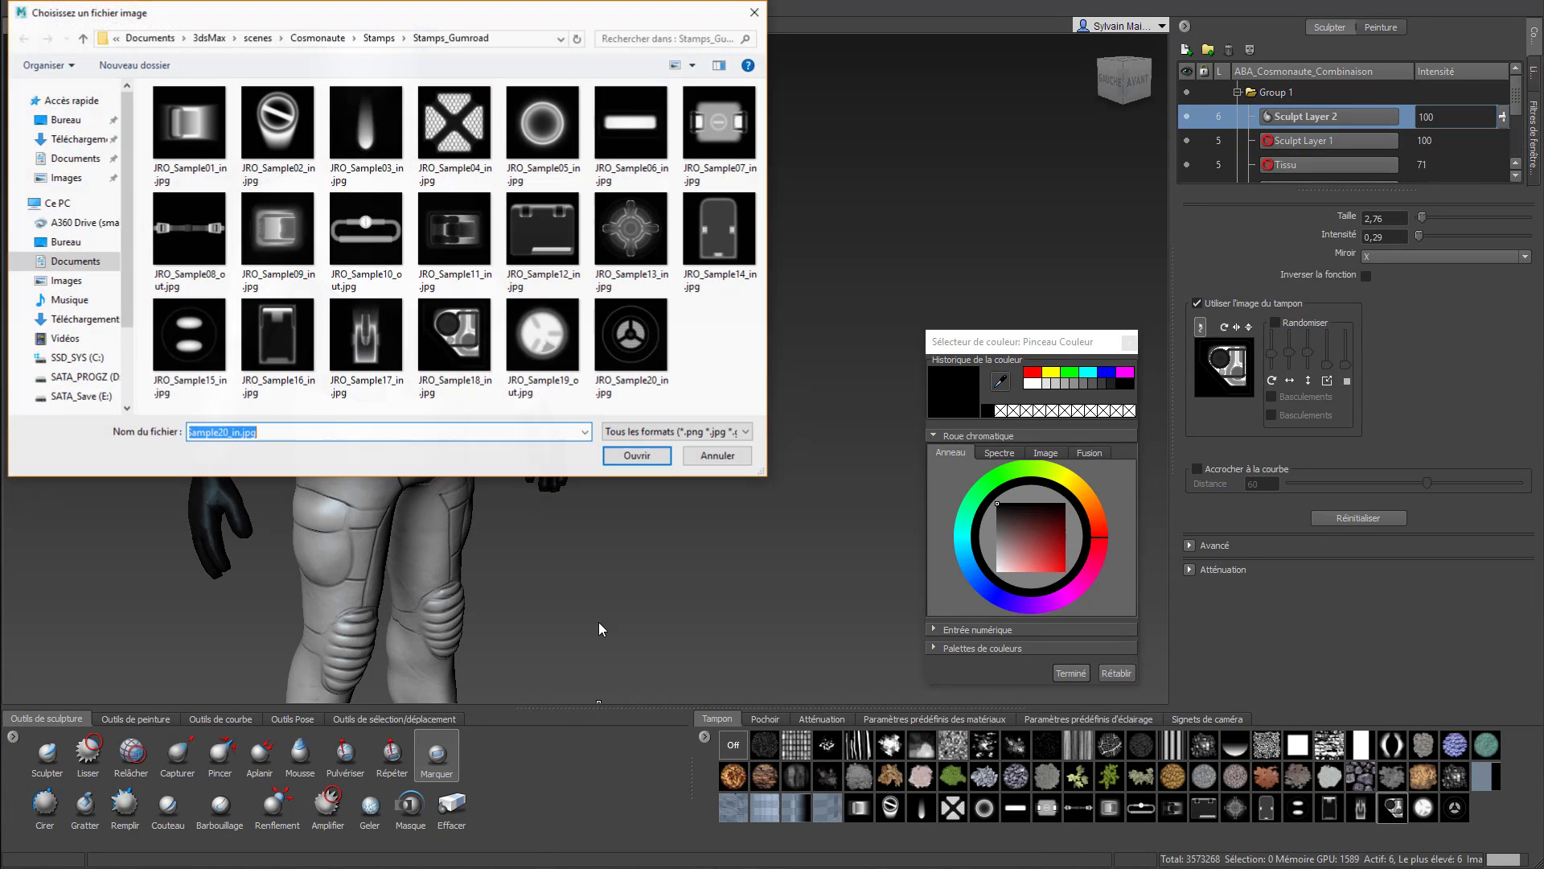
{"action": "left_click", "coordinate": [381, 38]}
{"action": "double_click", "coordinate": [191, 145]}
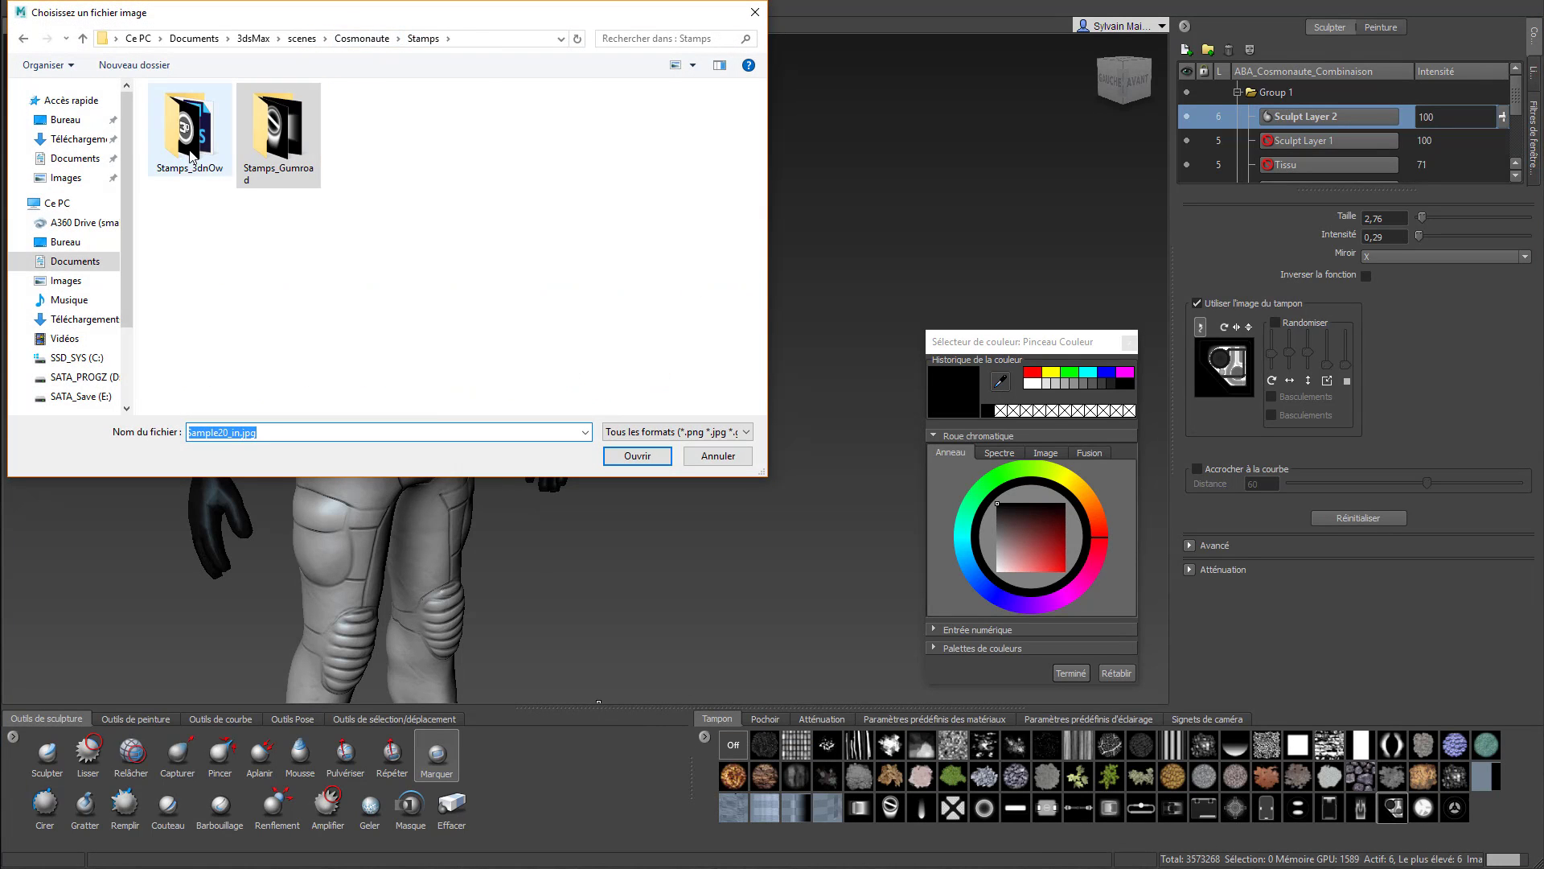
{"action": "left_click", "coordinate": [185, 142]}
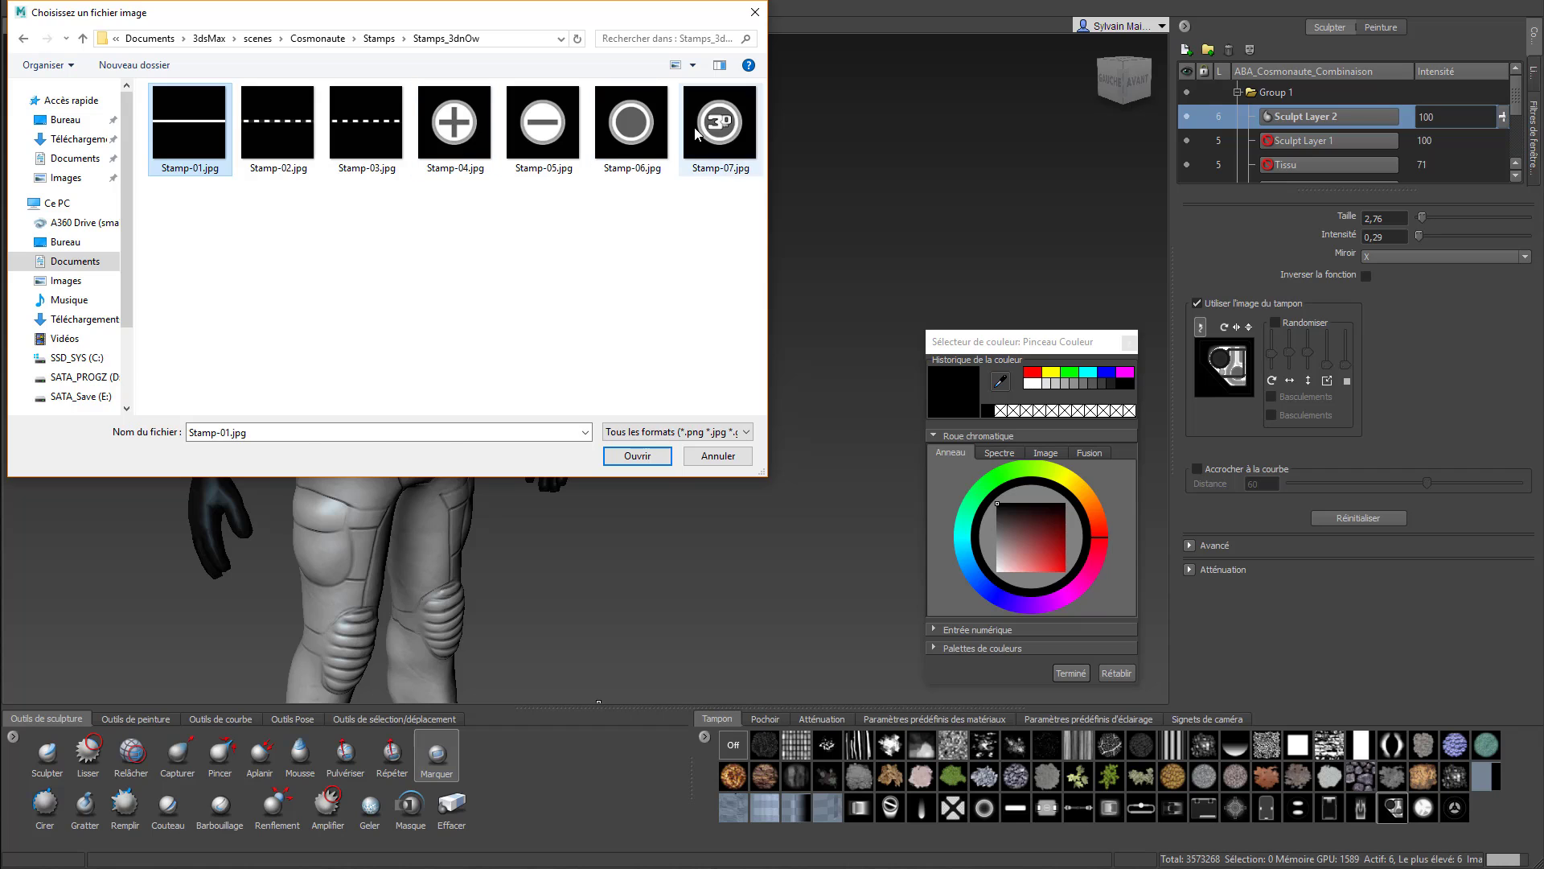
{"action": "left_click", "coordinate": [720, 129], "text": "shift"}
{"action": "left_click", "coordinate": [637, 455]}
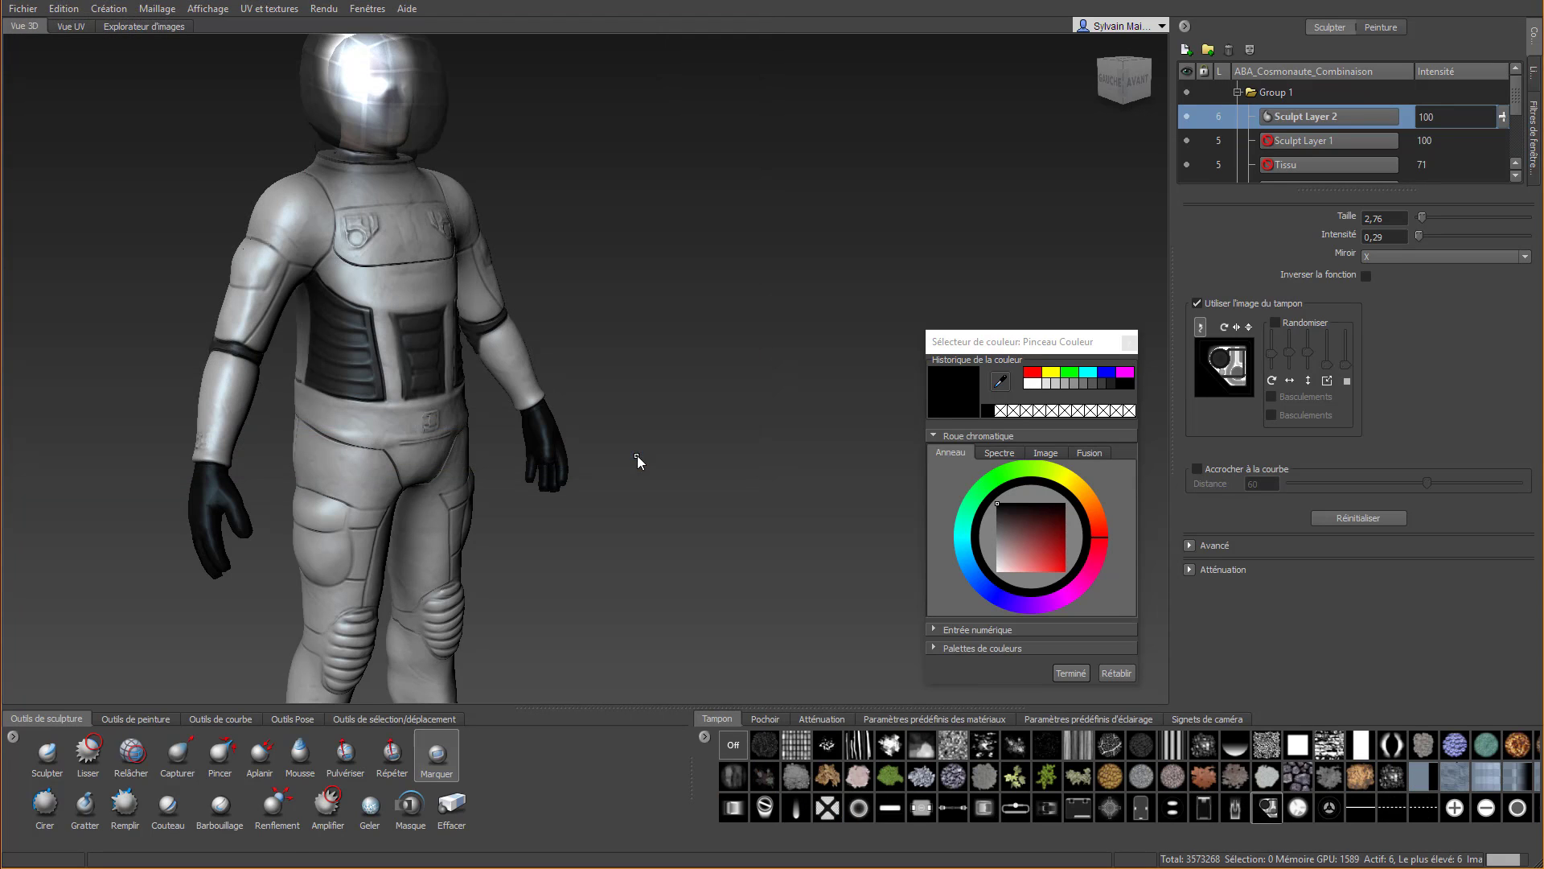
Choose the round Stamp-06 stamp and imprint it as a button on the front end of the thigh pocket flap
{"action": "left_click_drag", "start_coordinate": [1003, 842], "coordinate": [1147, 853]}
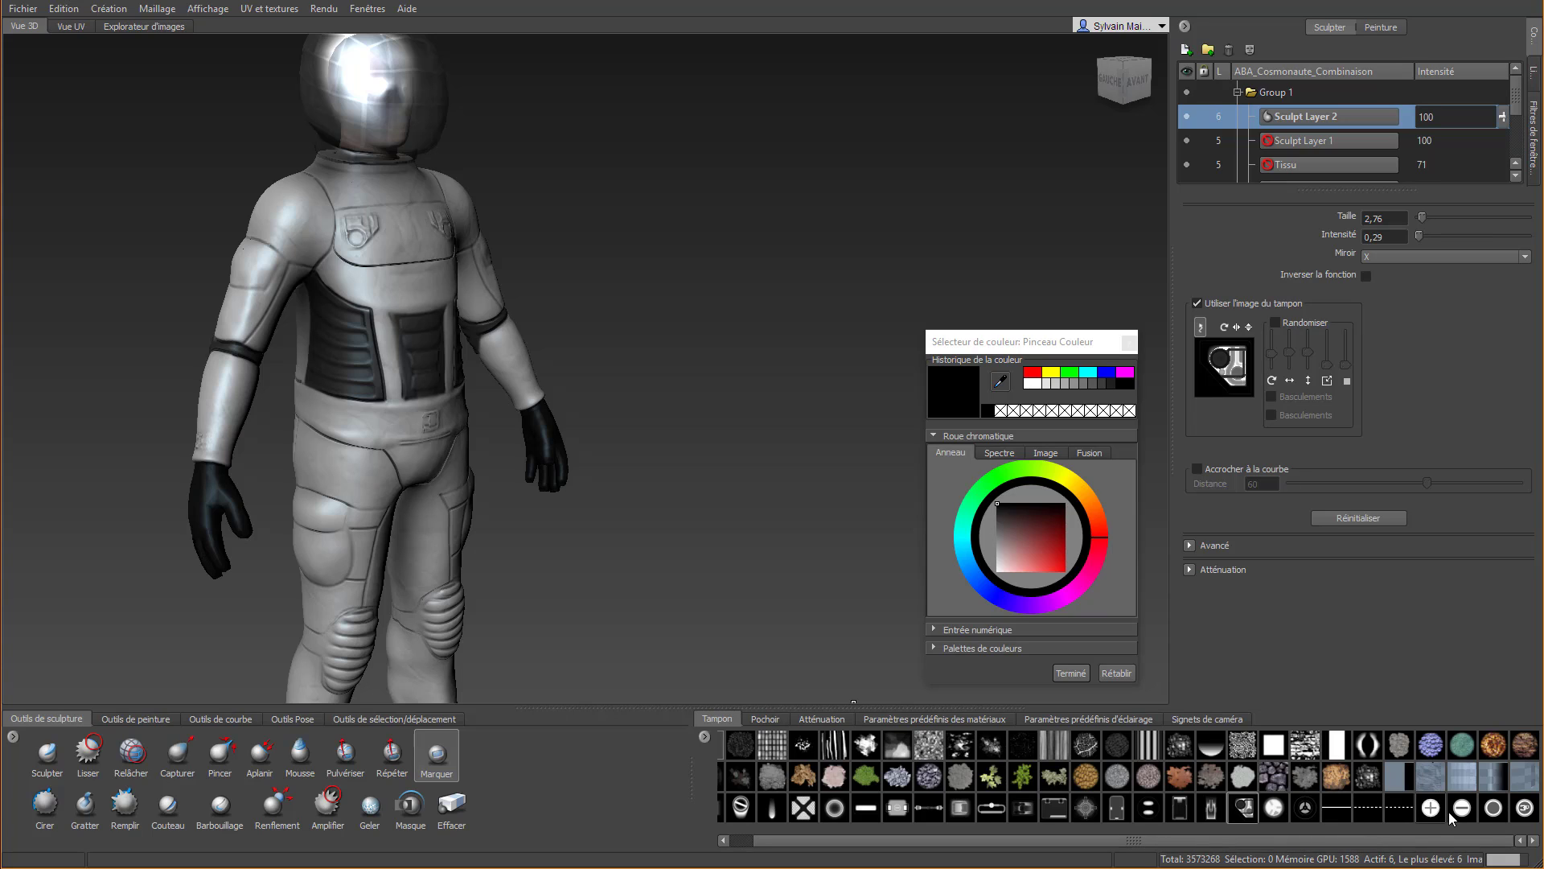
{"action": "left_click", "coordinate": [1493, 809]}
{"action": "scroll", "coordinate": [288, 528], "scroll_direction": "up", "scroll_amount": 3}
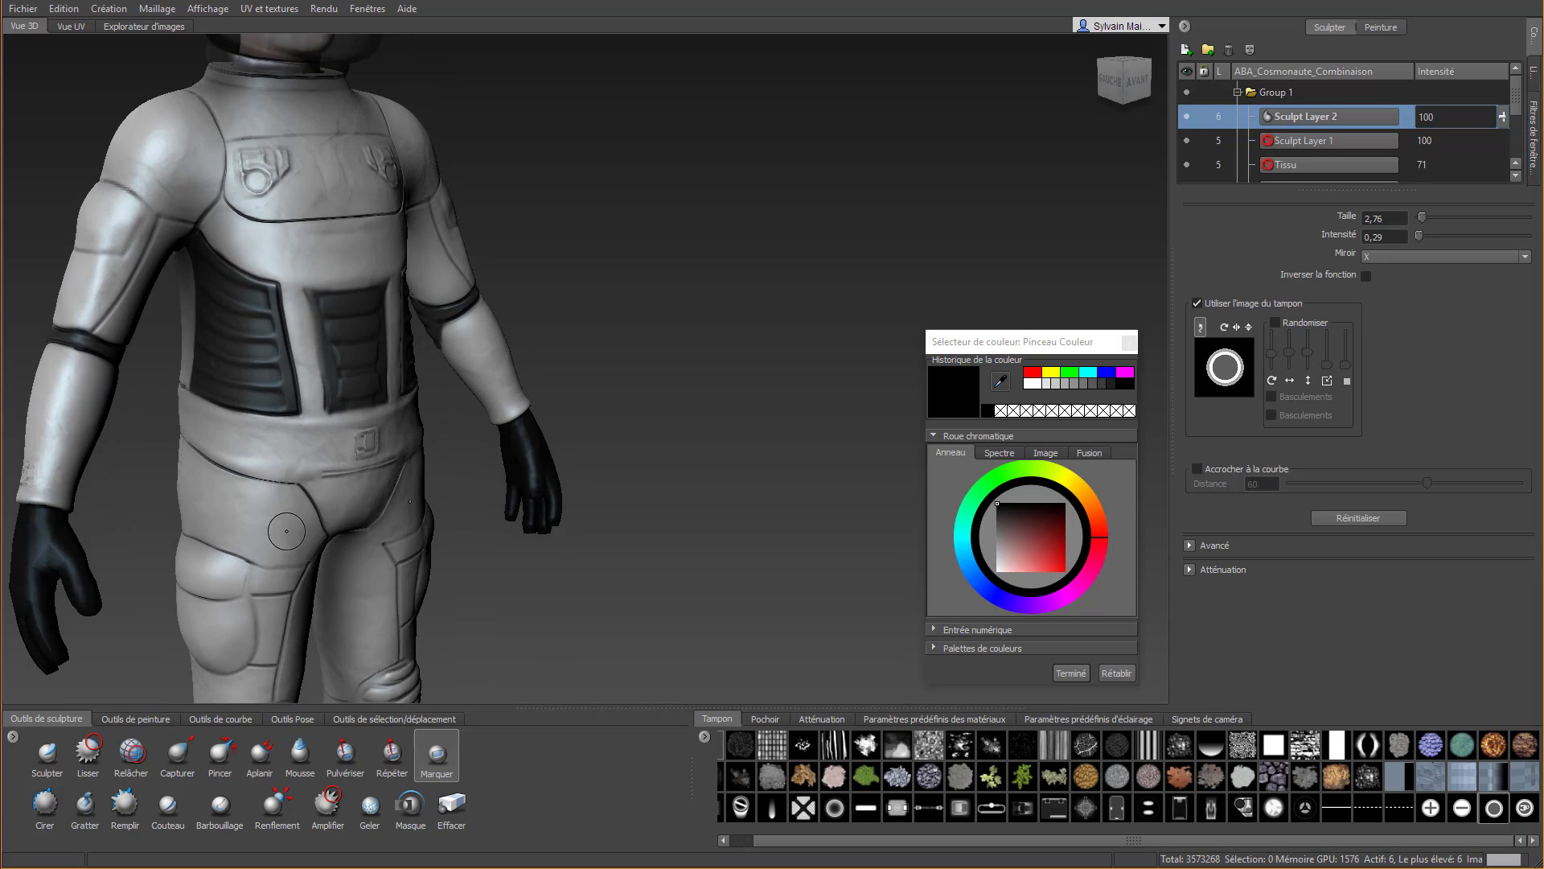
{"action": "middle_click_drag", "start_coordinate": [281, 541], "coordinate": [672, 357], "text": "alt"}
{"action": "scroll", "coordinate": [674, 332], "scroll_direction": "up", "scroll_amount": 5}
{"action": "scroll", "coordinate": [674, 332], "scroll_direction": "up", "scroll_amount": 4}
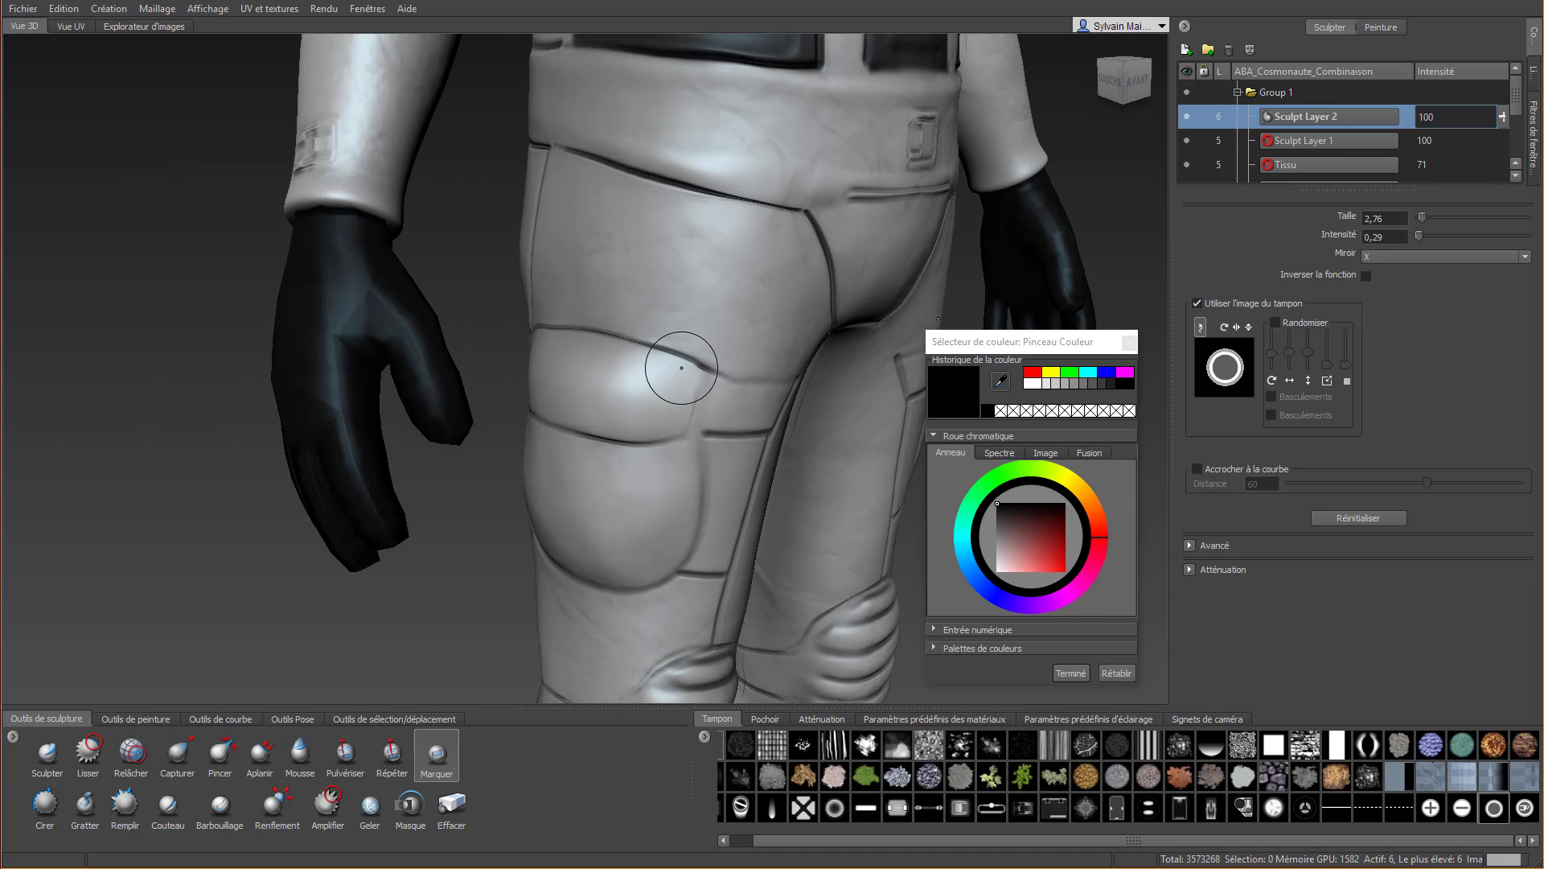
{"action": "left_click_drag", "start_coordinate": [652, 443], "coordinate": [648, 459]}
Imprint a second round button on the rear end of the thigh pocket flap and smooth it
{"action": "left_click_drag", "start_coordinate": [567, 489], "coordinate": [809, 471], "text": "alt"}
{"action": "scroll", "coordinate": [712, 489], "scroll_direction": "down", "scroll_amount": 8}
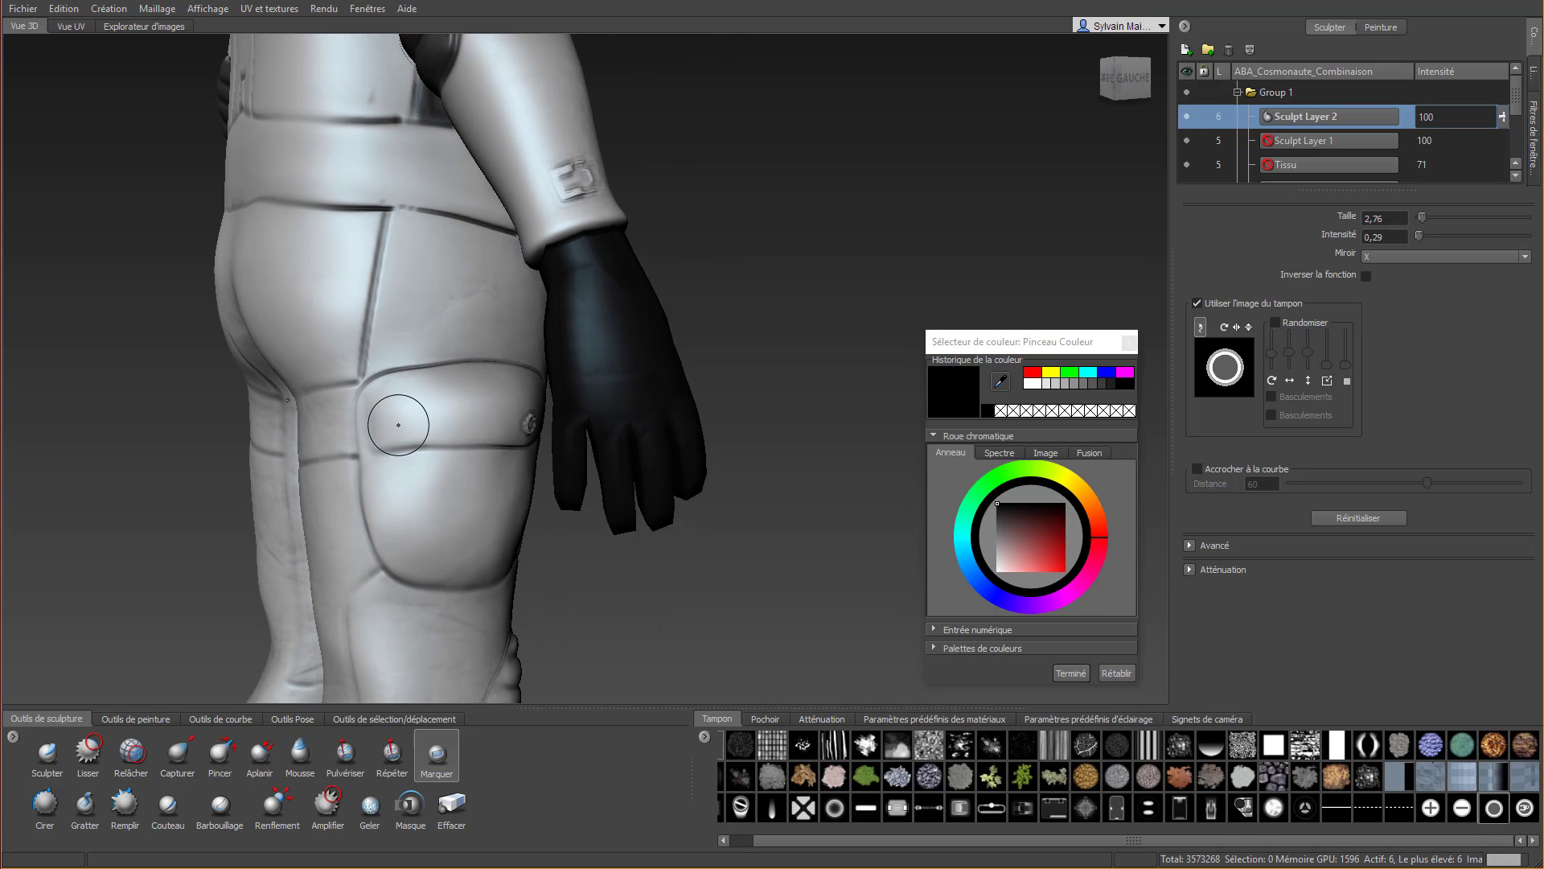
{"action": "left_click_drag", "start_coordinate": [403, 426], "coordinate": [401, 427]}
{"action": "key", "text": "shift"}
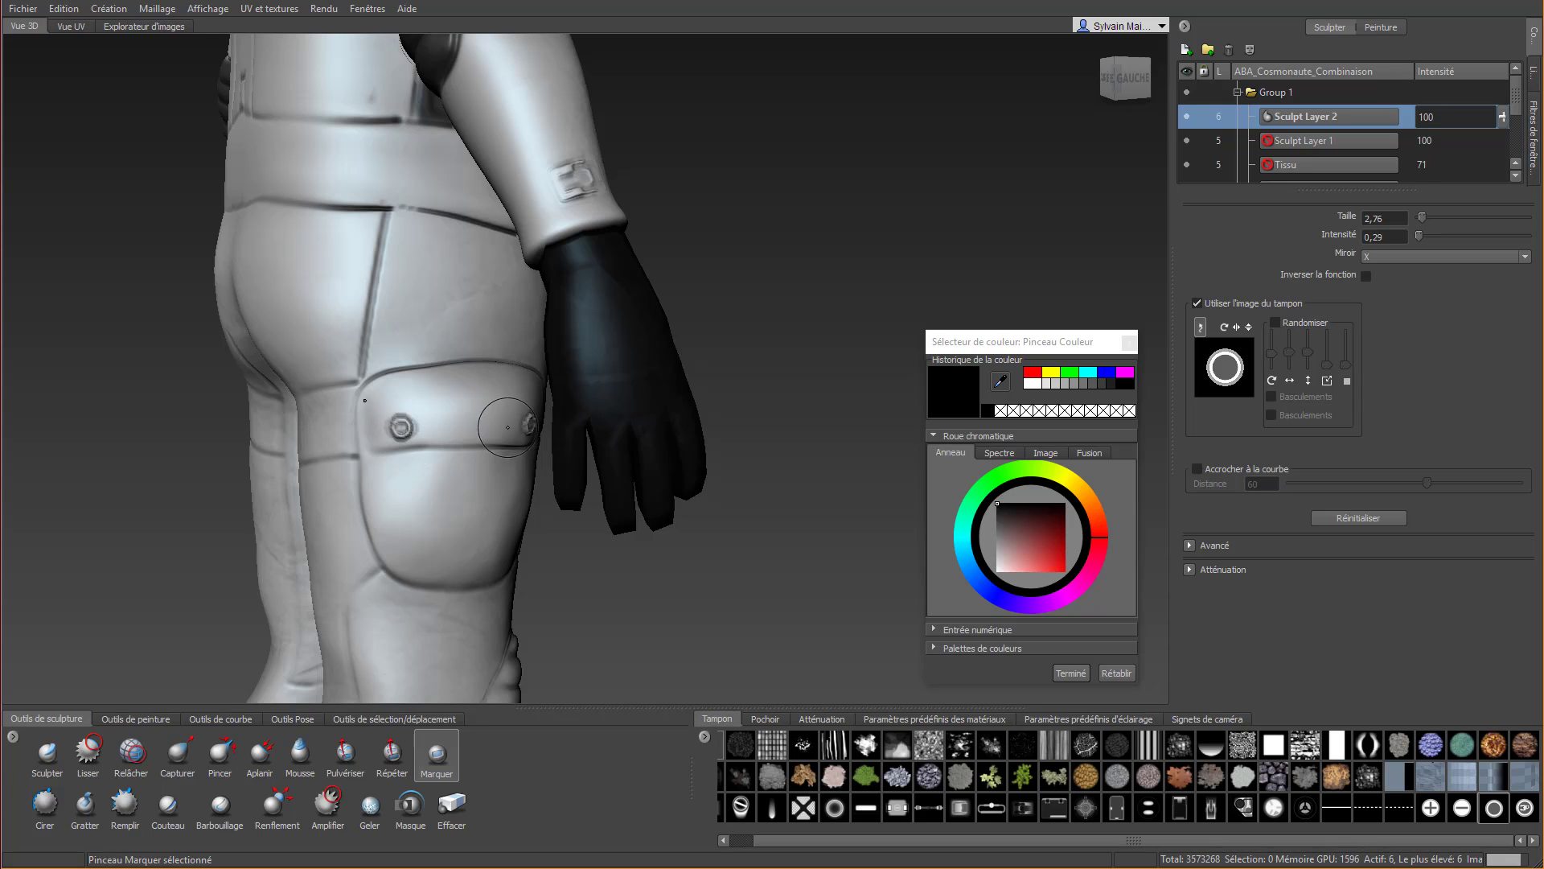
Imprint two round buttons at the front and back of the upper arm panel below the shoulder, and smooth them
{"action": "scroll", "coordinate": [433, 452], "scroll_direction": "down", "scroll_amount": 1}
{"action": "left_click_drag", "start_coordinate": [417, 422], "coordinate": [421, 424], "text": "shift"}
{"action": "scroll", "coordinate": [474, 483], "scroll_direction": "down", "scroll_amount": 3}
{"action": "left_click_drag", "start_coordinate": [564, 540], "coordinate": [458, 529], "text": "alt"}
{"action": "middle_click_drag", "start_coordinate": [690, 107], "coordinate": [549, 419], "text": "alt"}
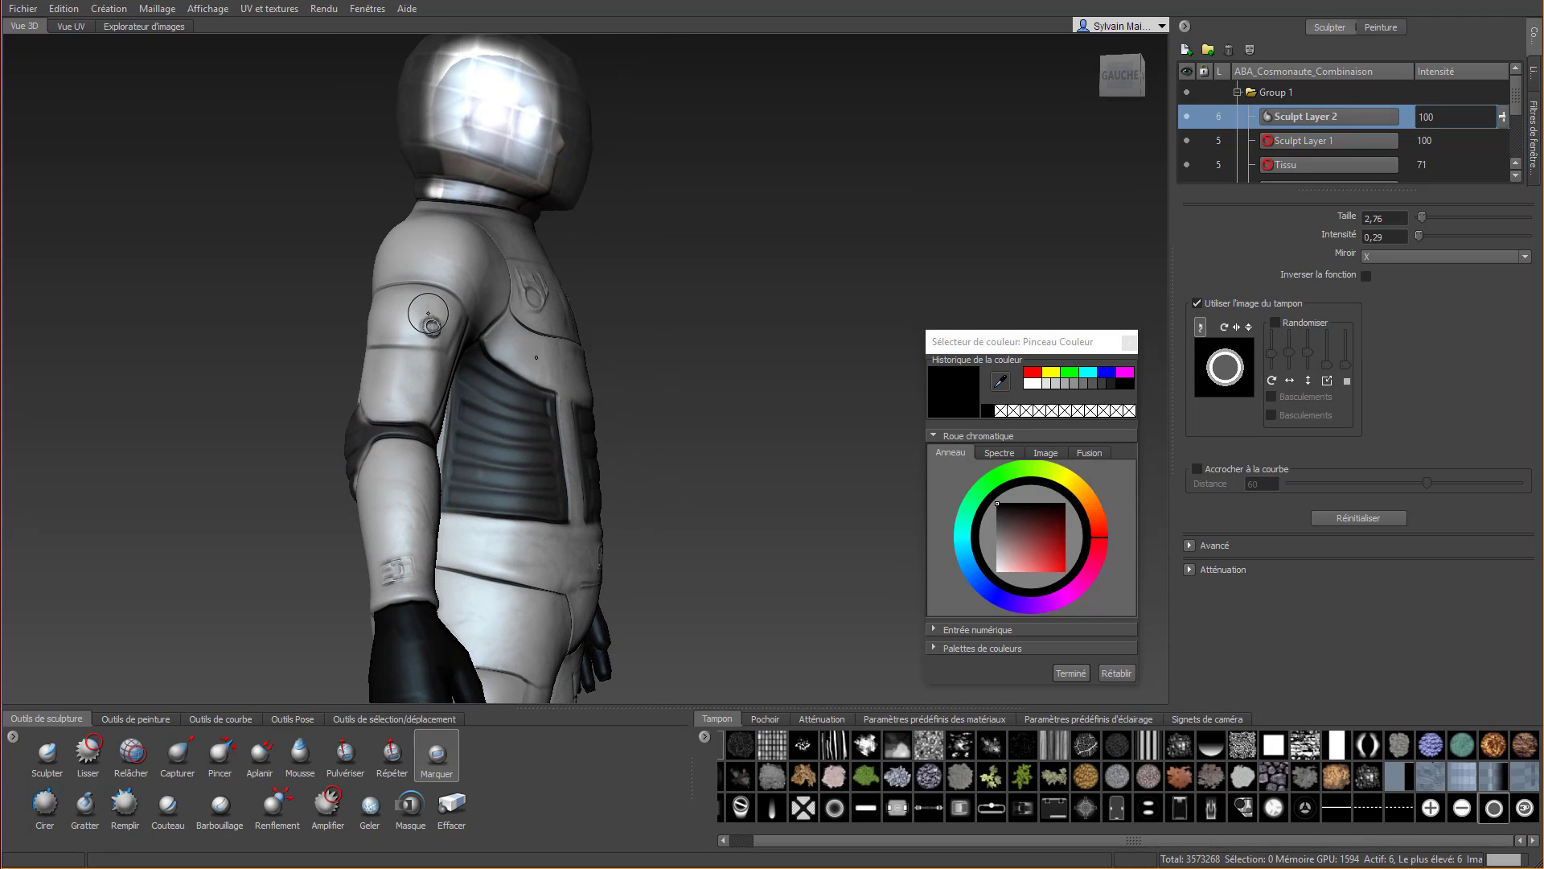
{"action": "left_click_drag", "start_coordinate": [402, 328], "coordinate": [478, 334], "text": "alt"}
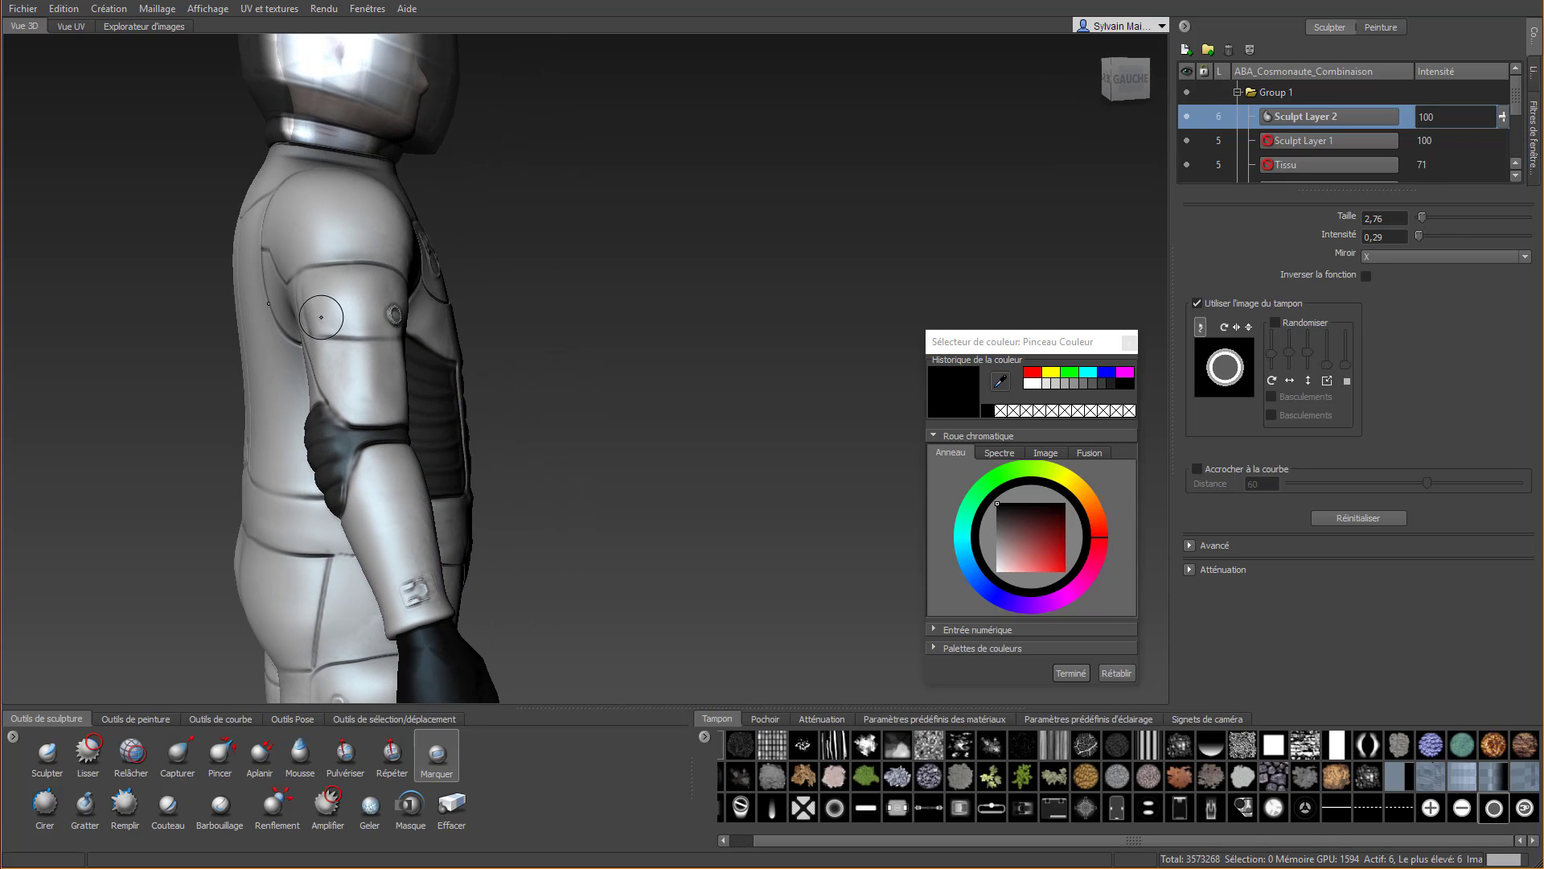
{"action": "left_click", "coordinate": [321, 317]}
{"action": "key", "text": "shift"}
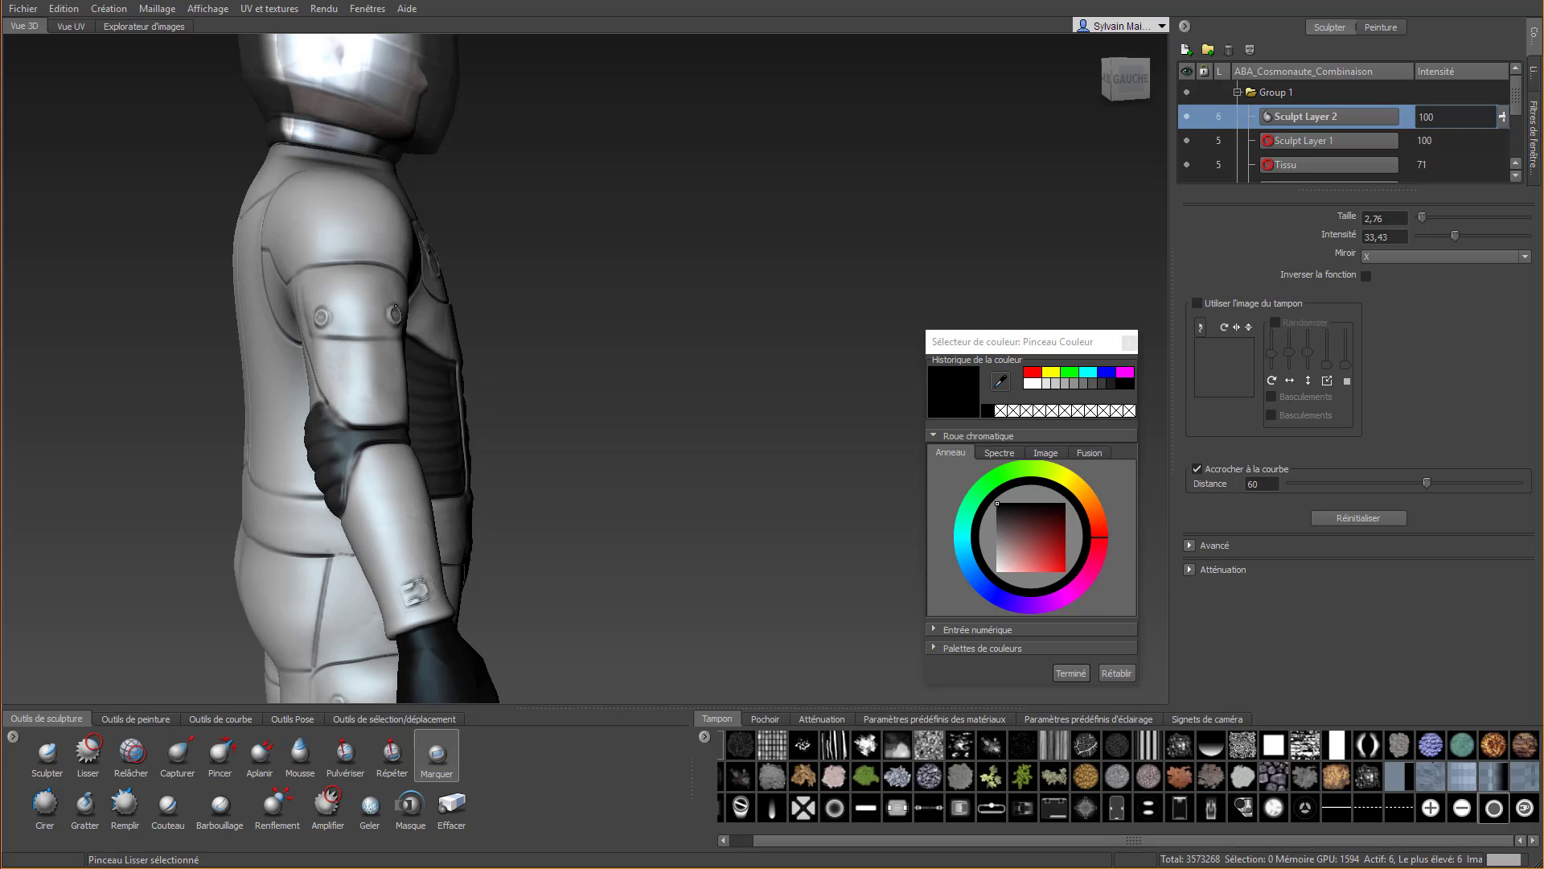
{"action": "mouse_move", "coordinate": [395, 310]}
{"action": "left_mouse_down", "text": "alt"}
{"action": "mouse_move", "coordinate": [749, 347]}
{"action": "mouse_move", "coordinate": [398, 381]}
{"action": "left_mouse_up", "text": "alt"}
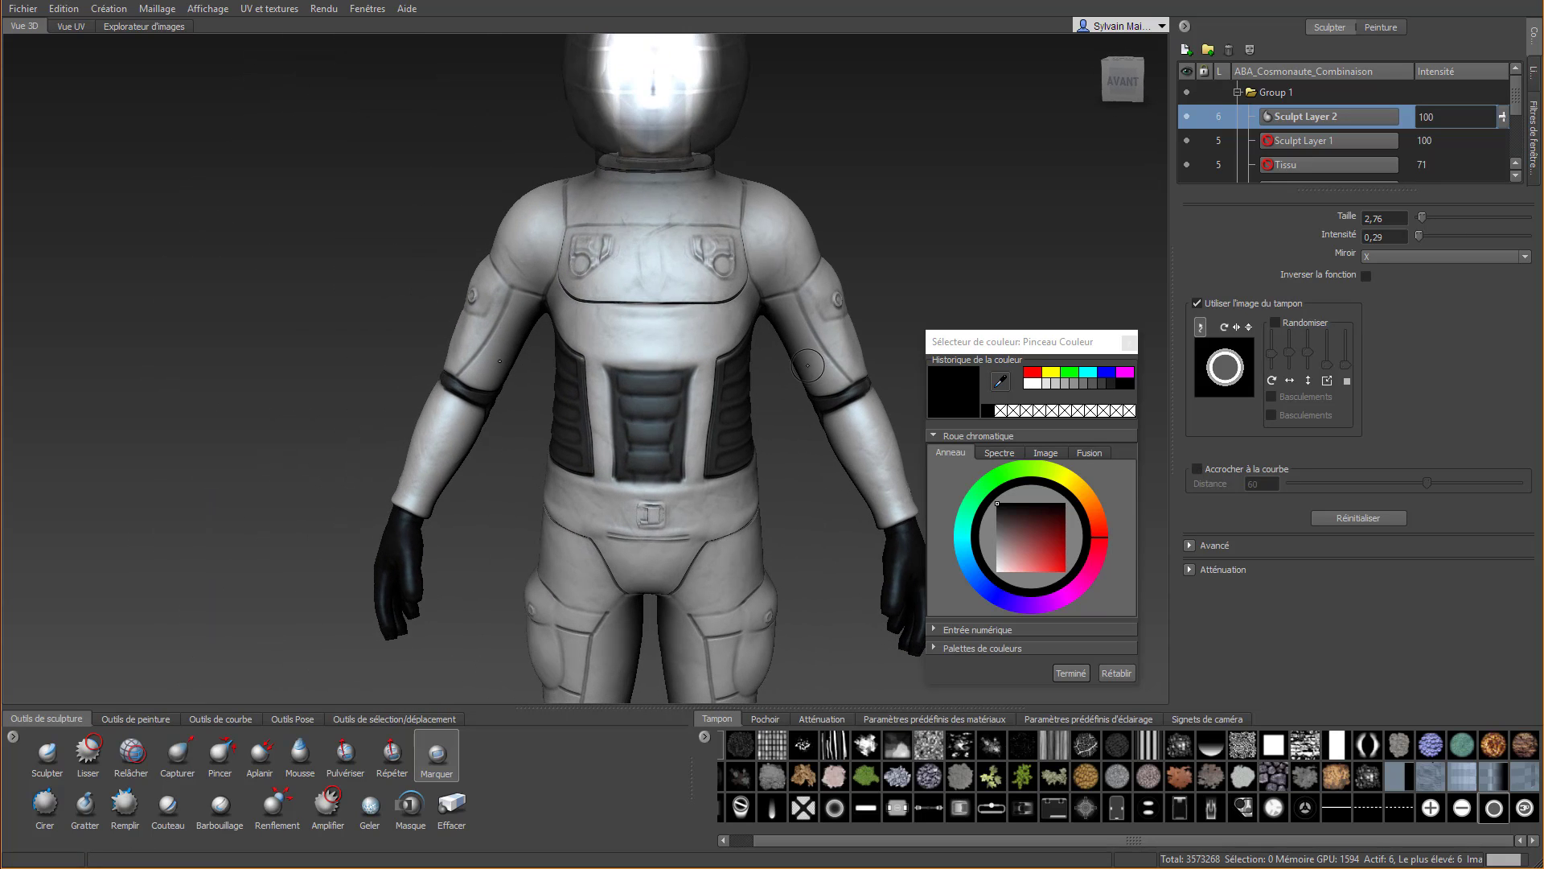
Imprint the Stamp-07 logo stamp in the middle of the chest plate with the mirror set to Inactif
{"action": "middle_click_drag", "start_coordinate": [808, 365], "coordinate": [537, 358], "text": "alt"}
{"action": "left_click_drag", "start_coordinate": [537, 358], "coordinate": [544, 482], "text": "alt"}
{"action": "middle_click_drag", "start_coordinate": [555, 429], "coordinate": [553, 370], "text": "alt"}
{"action": "left_click_drag", "start_coordinate": [644, 408], "coordinate": [828, 348], "text": "alt"}
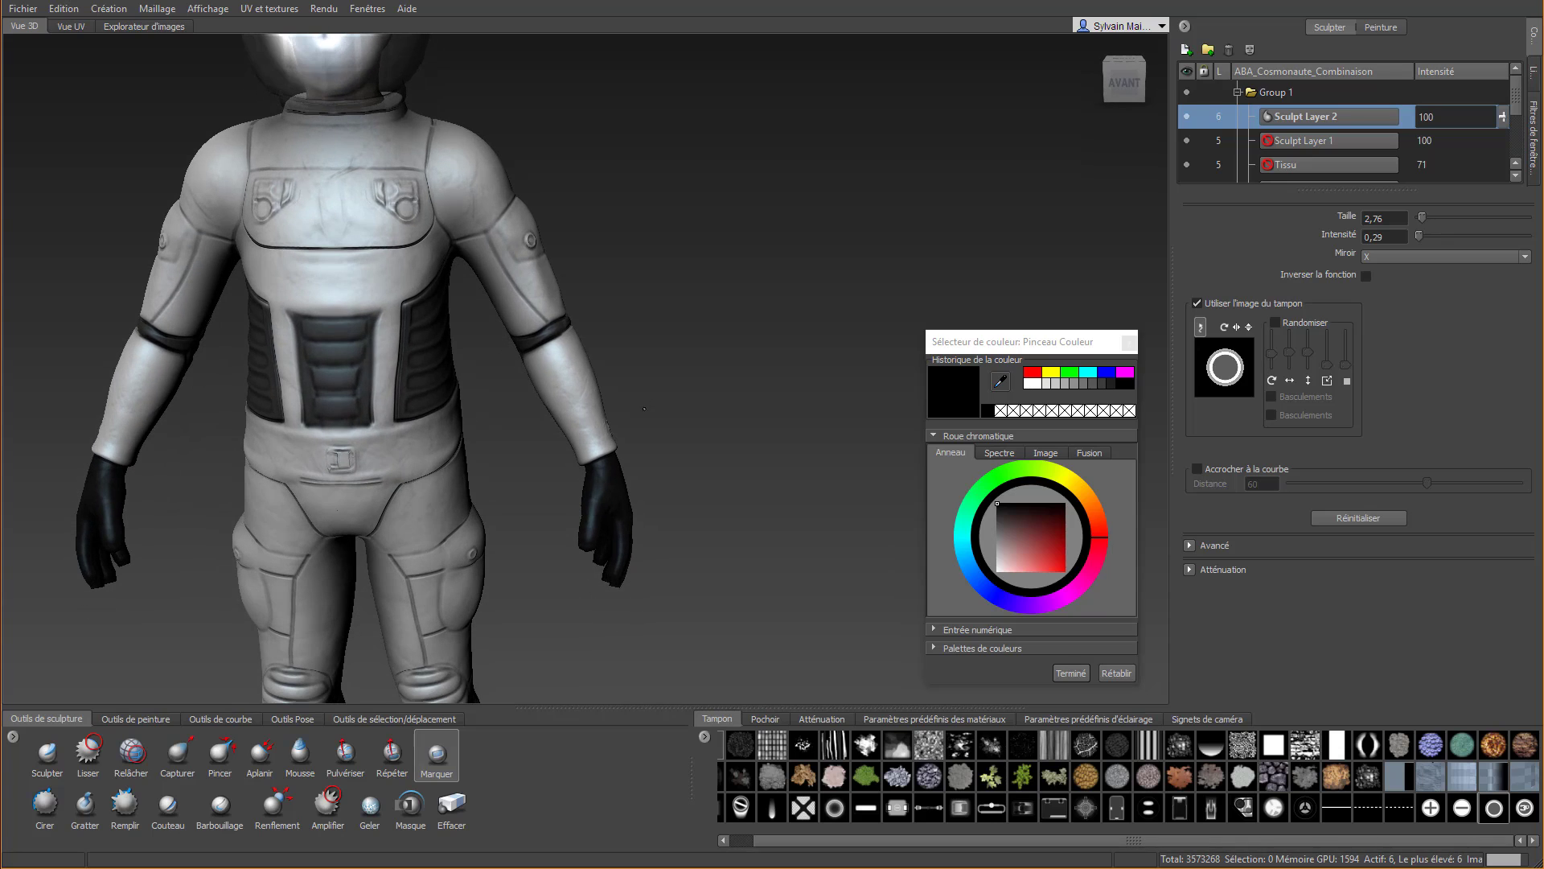
{"action": "left_click", "coordinate": [1523, 811]}
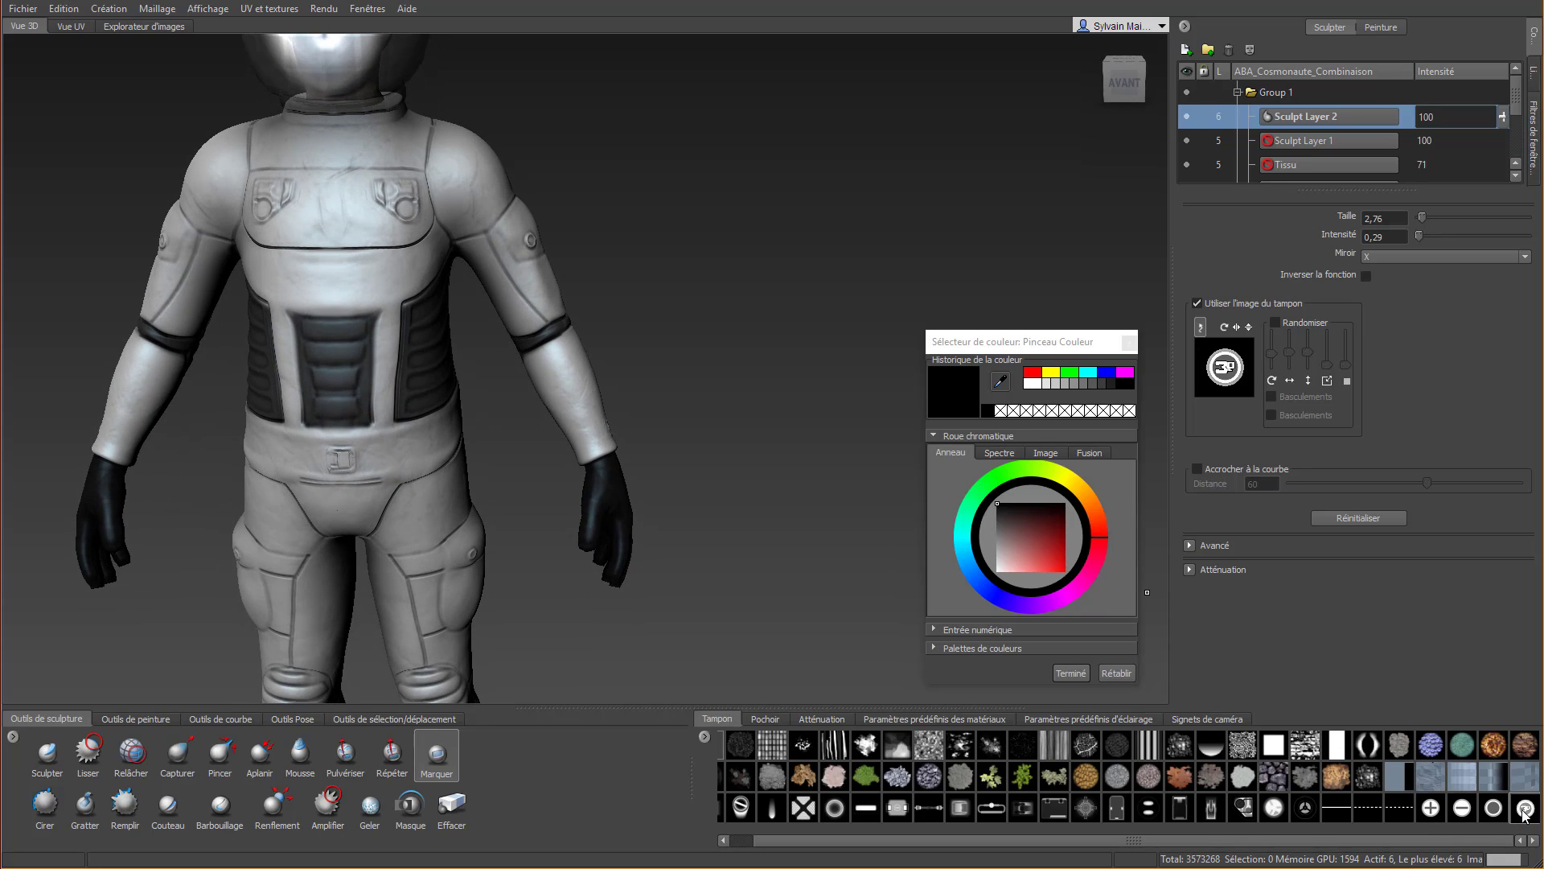
{"action": "left_click", "coordinate": [1388, 252]}
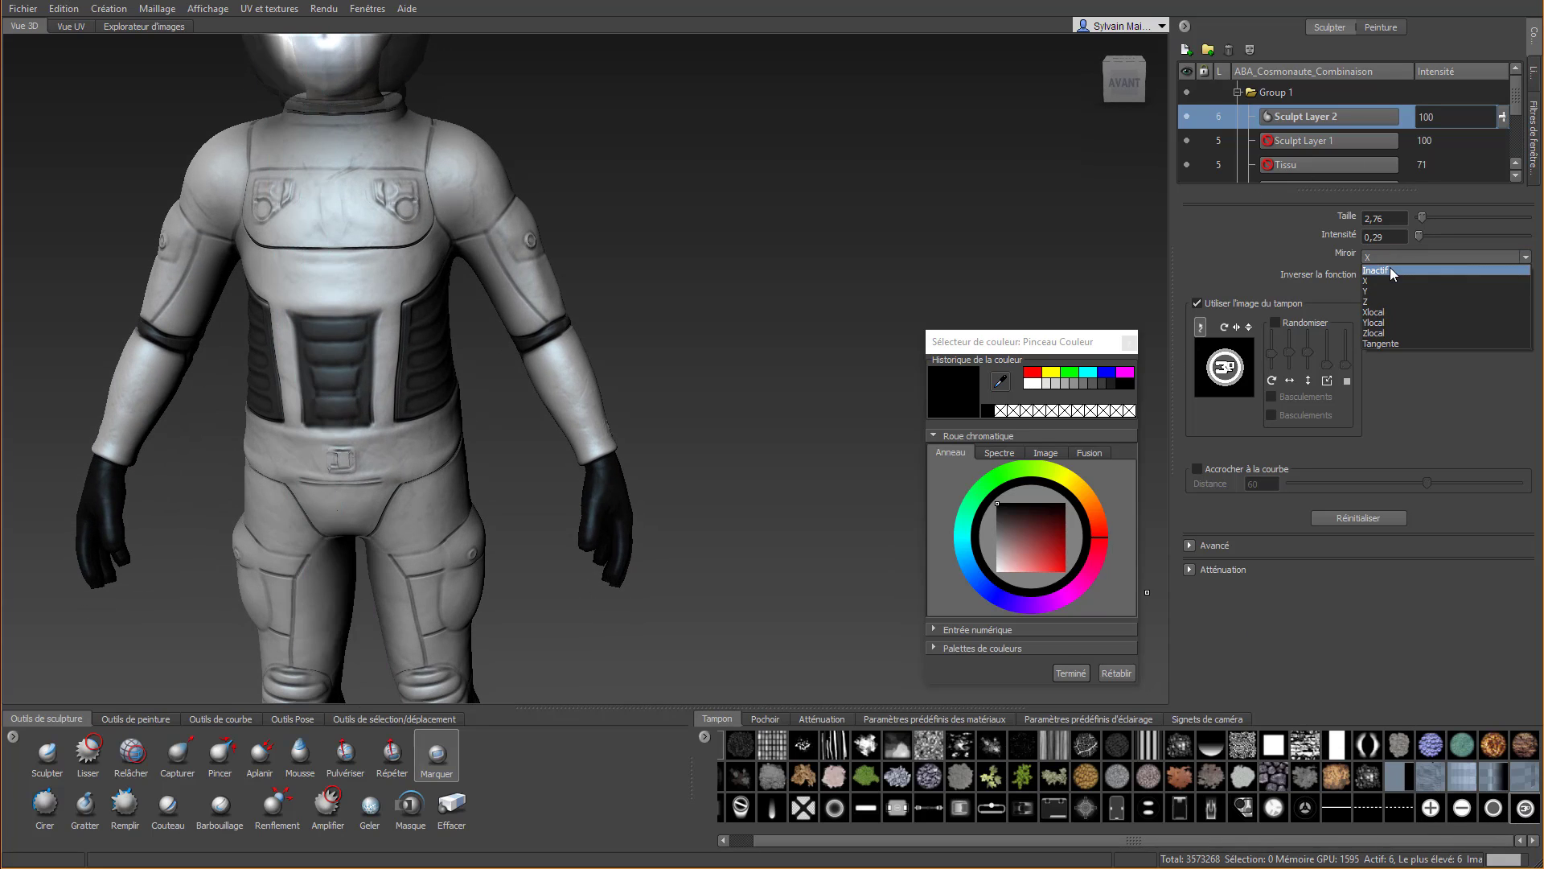
{"action": "left_click", "coordinate": [1390, 267]}
{"action": "scroll", "coordinate": [354, 182], "scroll_direction": "up", "scroll_amount": 2}
{"action": "scroll", "coordinate": [353, 182], "scroll_direction": "up", "scroll_amount": 4}
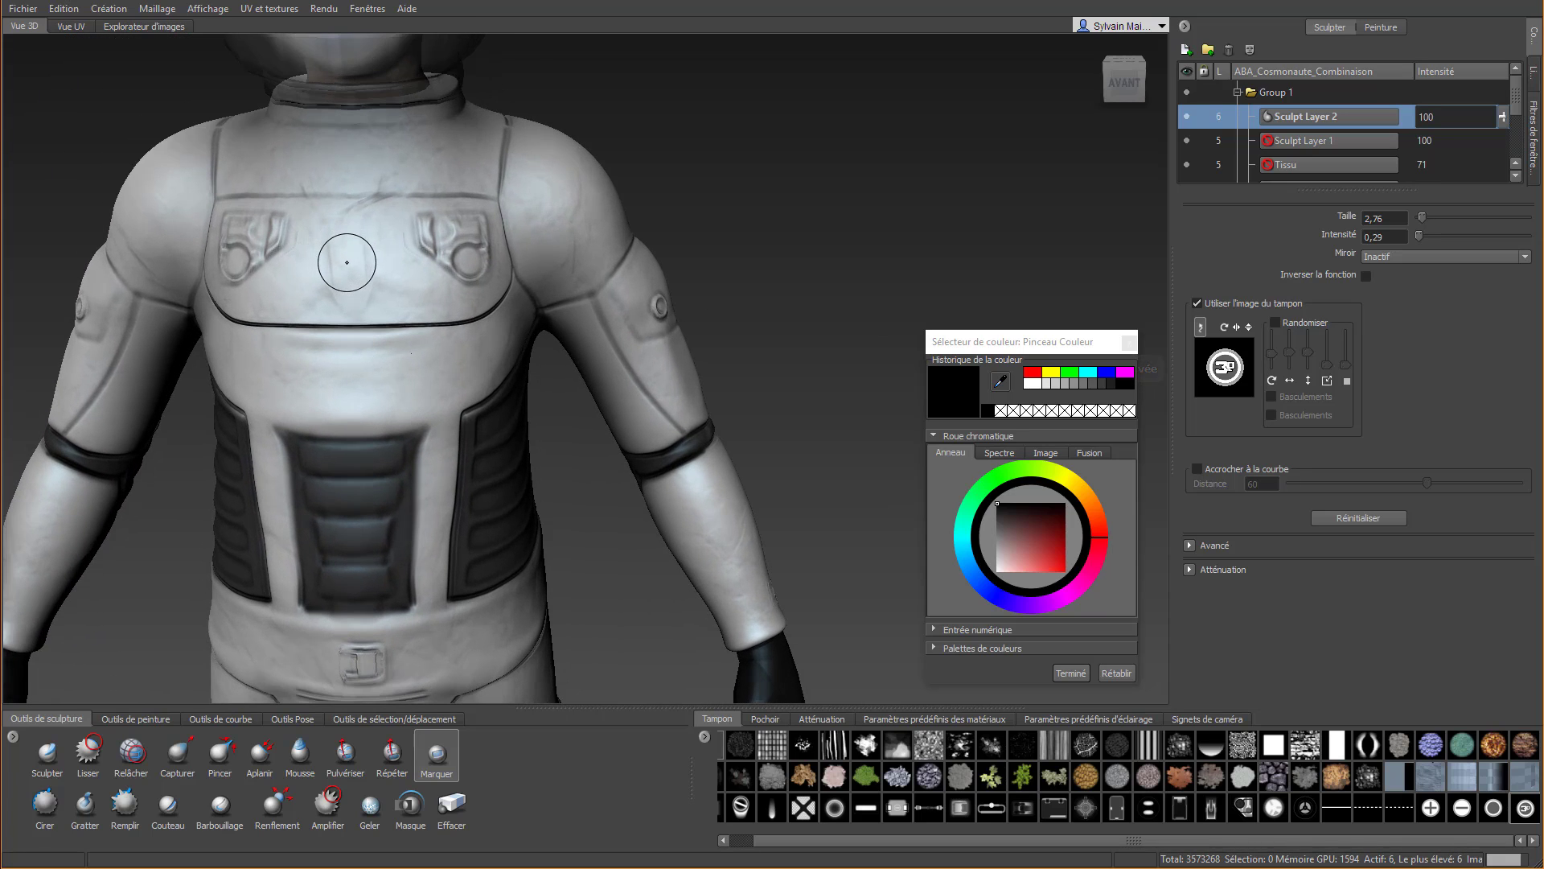
{"action": "left_click_drag", "start_coordinate": [348, 258], "coordinate": [350, 196]}
{"action": "scroll", "coordinate": [360, 241], "scroll_direction": "up", "scroll_amount": 2}
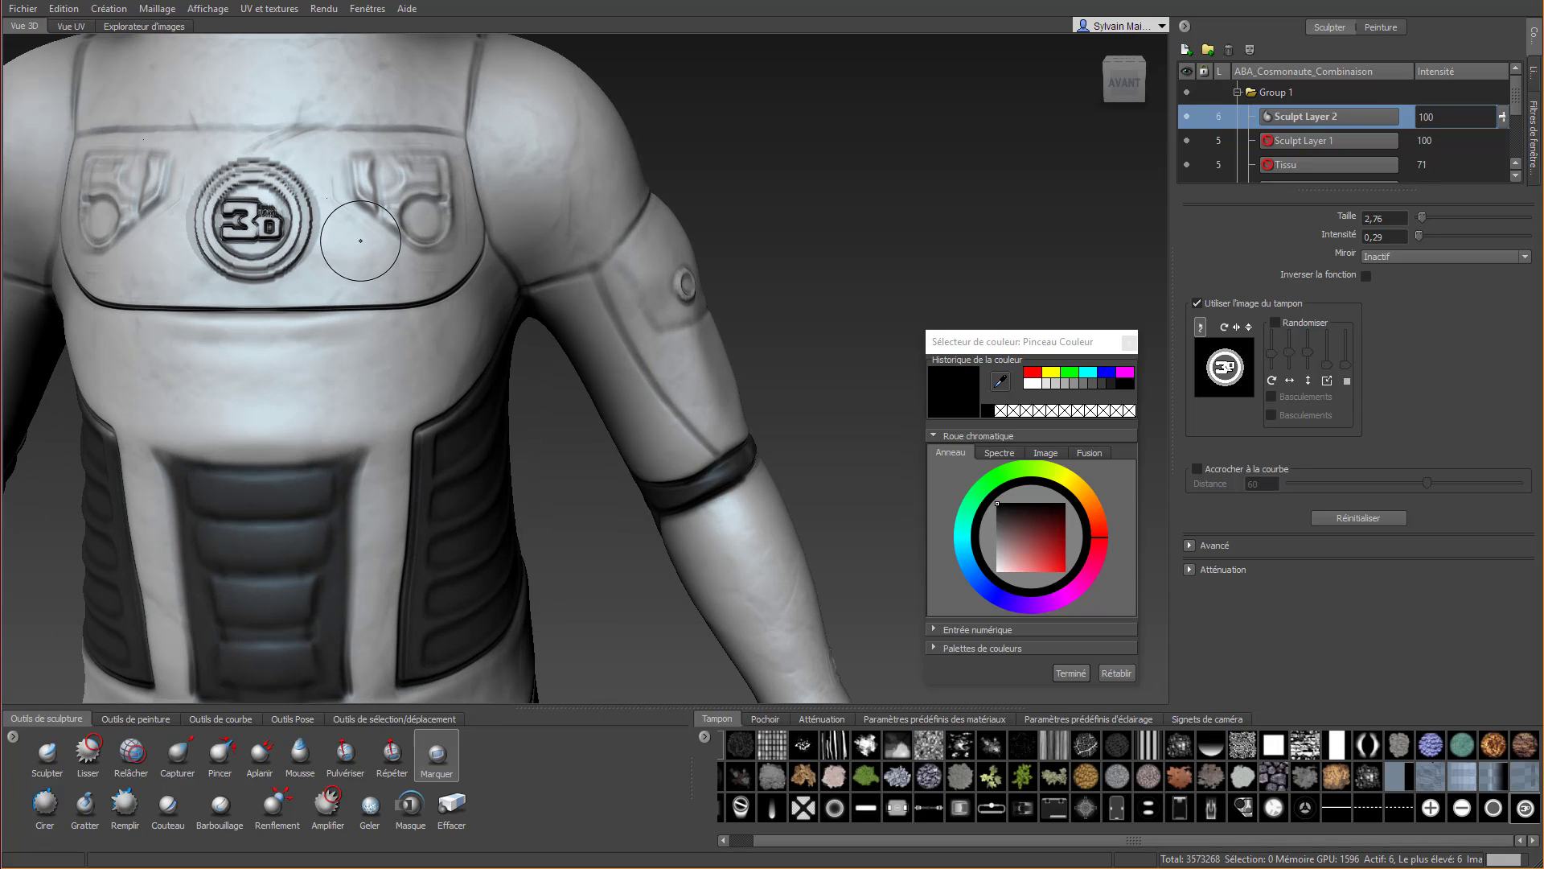
Undo the last chest logo imprint, flip the stamp image horizontally, and imprint the logo again in the middle of the chest plate
{"action": "key", "text": "ctrl+z"}
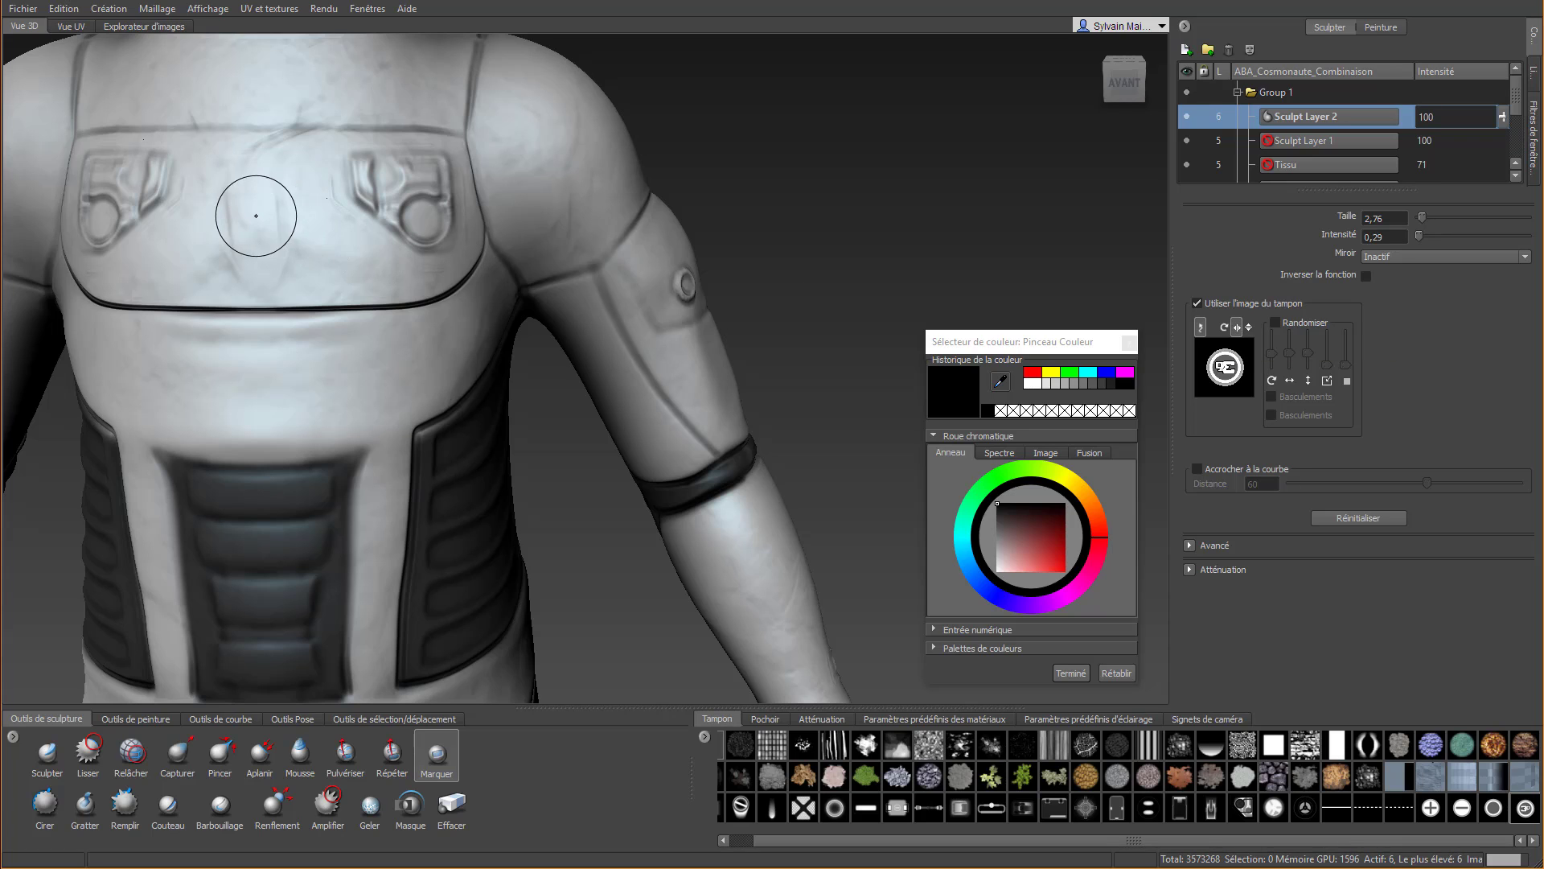
{"action": "left_click_drag", "start_coordinate": [254, 220], "coordinate": [246, 310]}
{"action": "right_click", "coordinate": [246, 310]}
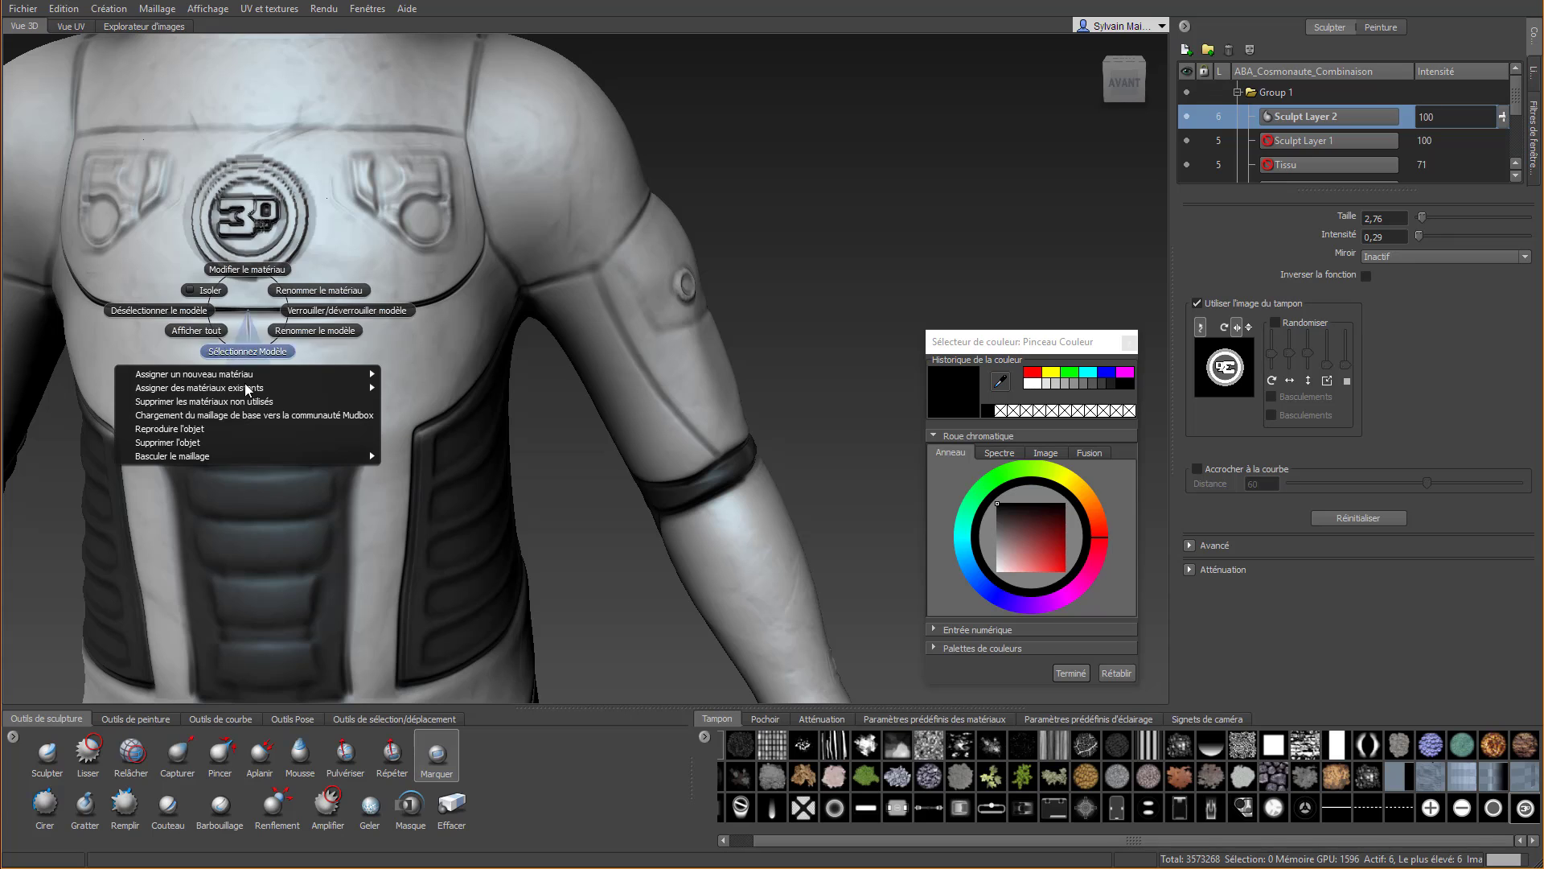
{"action": "left_click", "coordinate": [283, 146]}
Smooth the rings and jagged edges around the chest logo with the Lisser brush
{"action": "key", "text": "shift"}
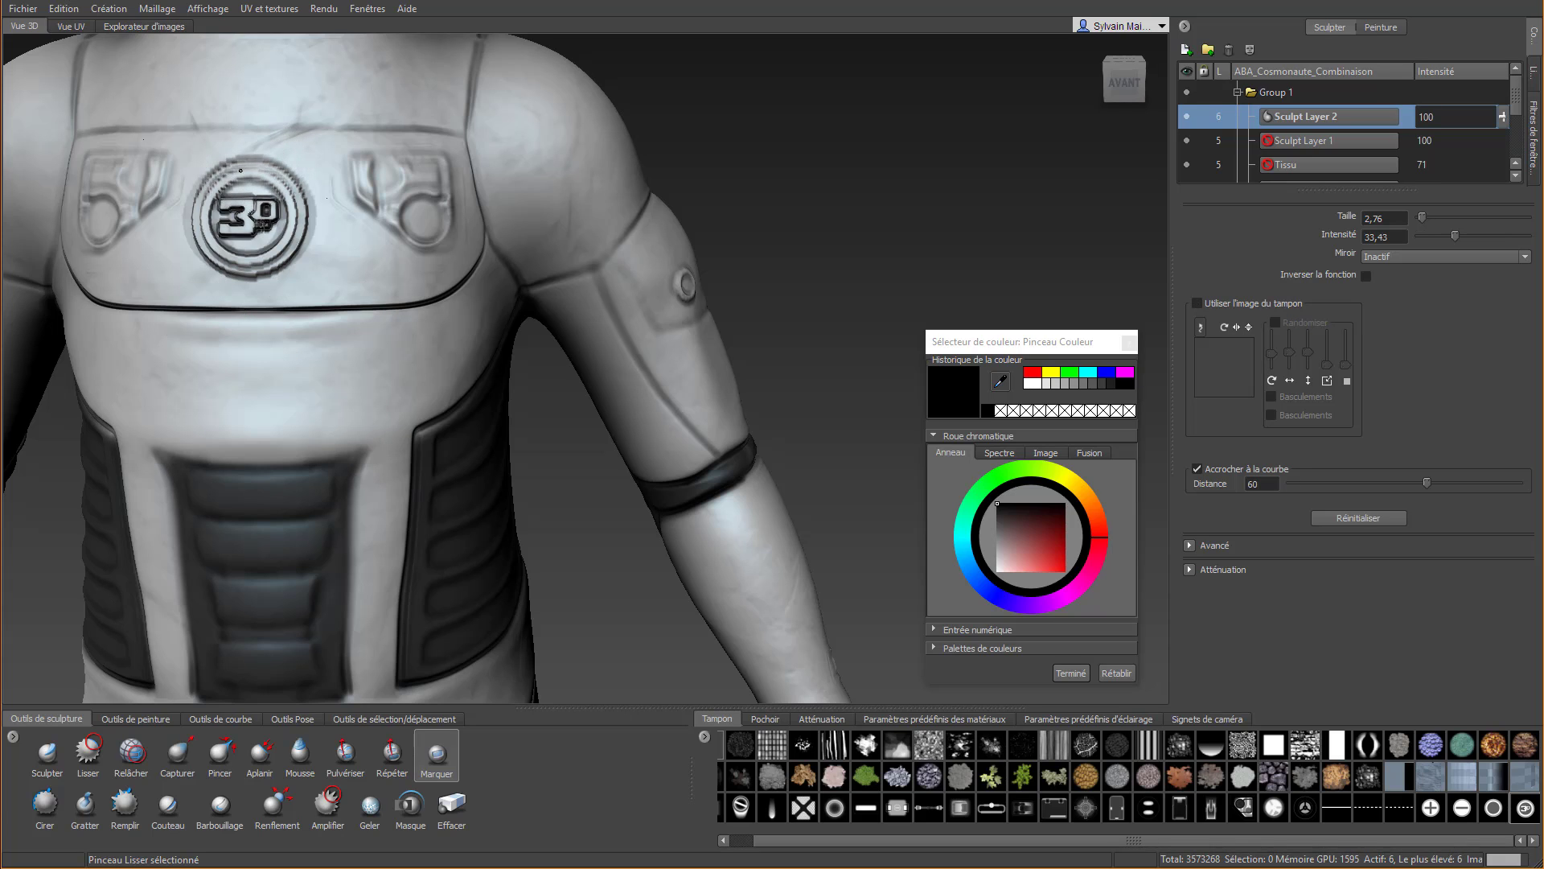
{"action": "mouse_move", "coordinate": [200, 217]}
{"action": "left_mouse_down"}
{"action": "mouse_move", "coordinate": [256, 276]}
{"action": "mouse_move", "coordinate": [296, 197]}
{"action": "left_mouse_up"}
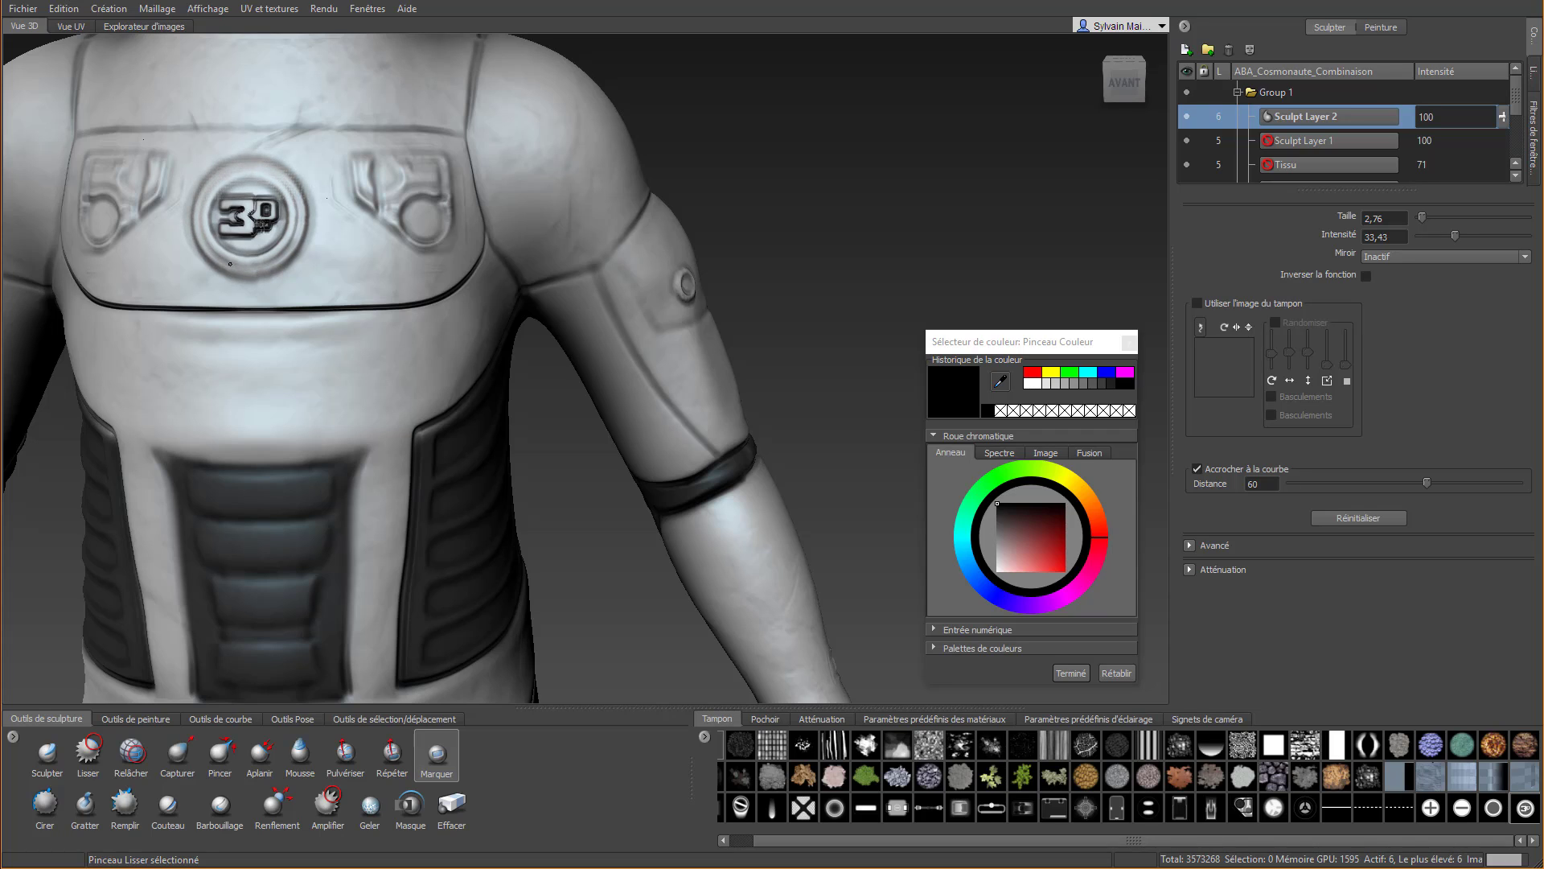
{"action": "key", "text": "shift"}
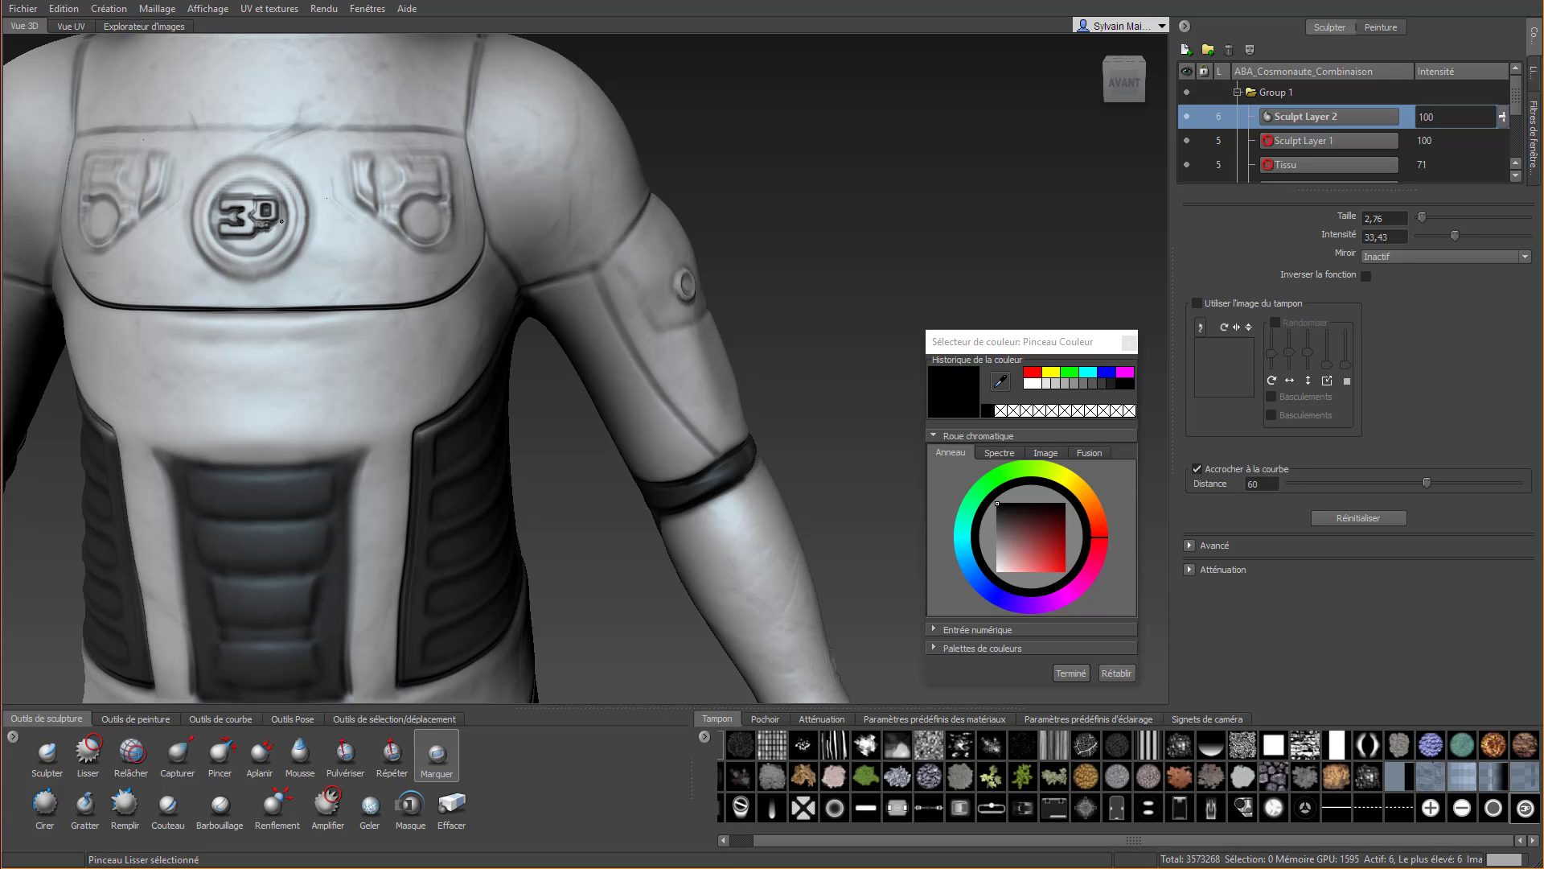
{"action": "right_click_drag", "start_coordinate": [264, 253], "coordinate": [368, 334], "text": "alt"}
Choose the Cirer tool, add a new sculpt layer above Sculpt Layer 2, and step the mesh down to subdivision level 5
{"action": "left_click_drag", "start_coordinate": [368, 335], "coordinate": [468, 341], "text": "alt"}
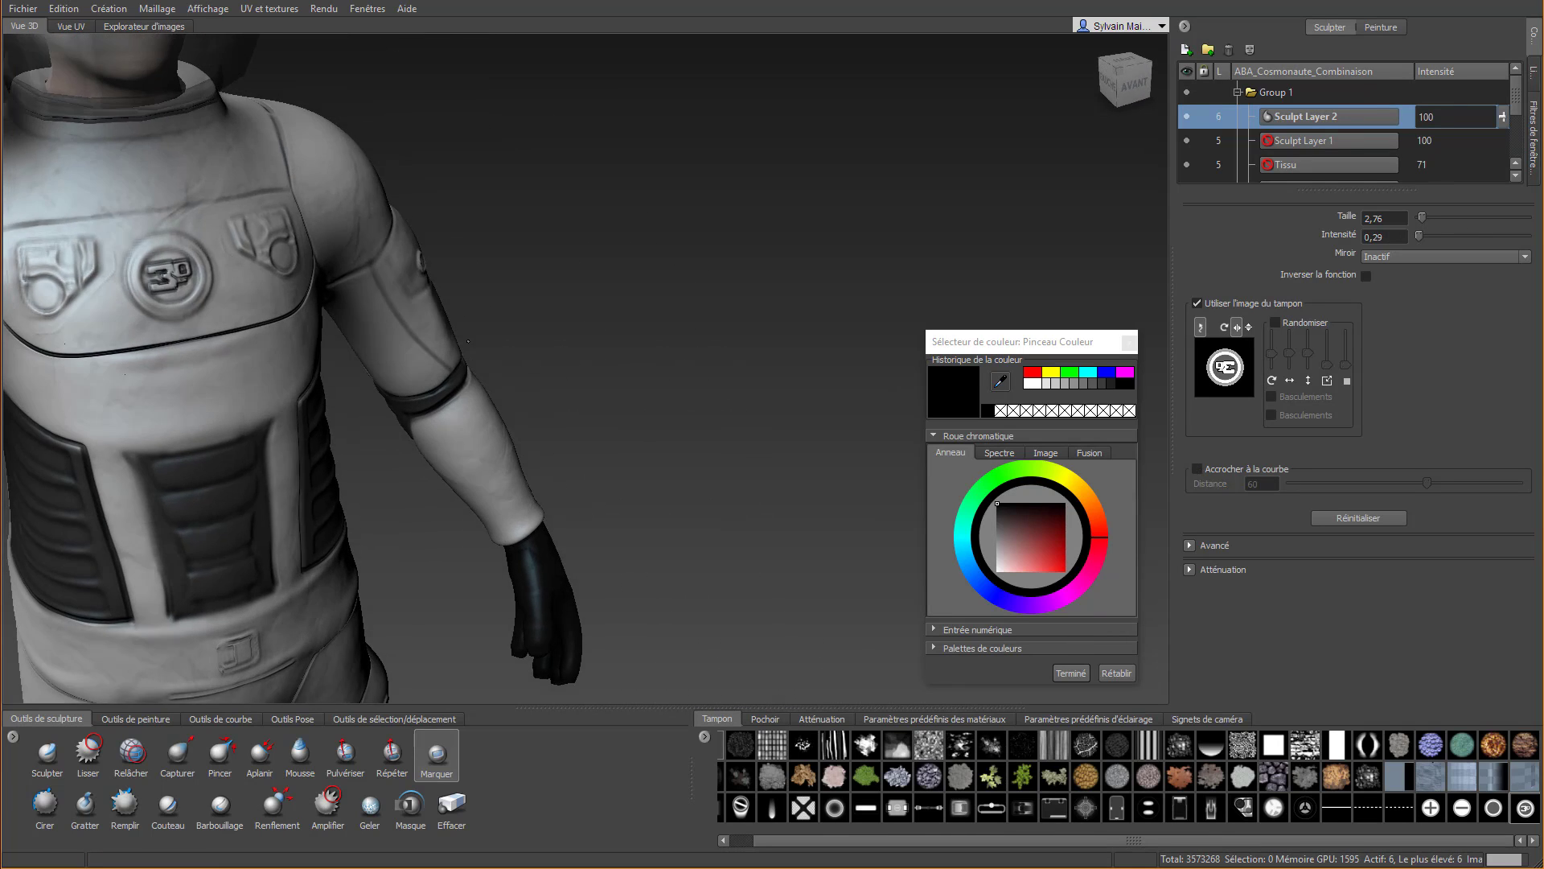
{"action": "right_click_drag", "start_coordinate": [468, 341], "coordinate": [388, 323], "text": "alt"}
{"action": "left_click_drag", "start_coordinate": [388, 323], "coordinate": [444, 377], "text": "alt"}
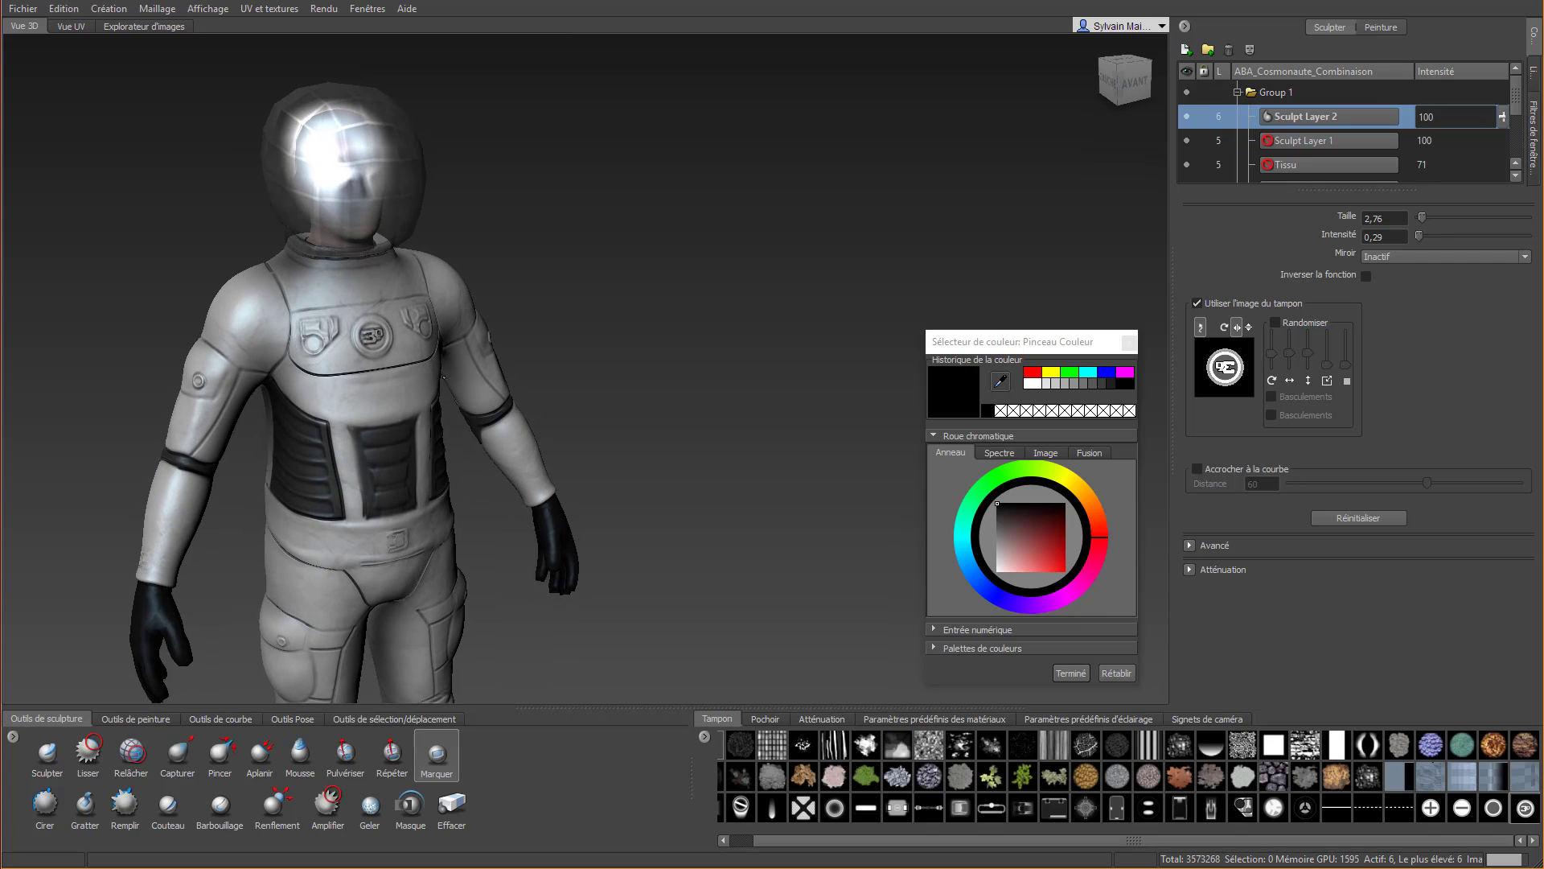
{"action": "middle_click_drag", "start_coordinate": [462, 601], "coordinate": [592, 338], "text": "alt"}
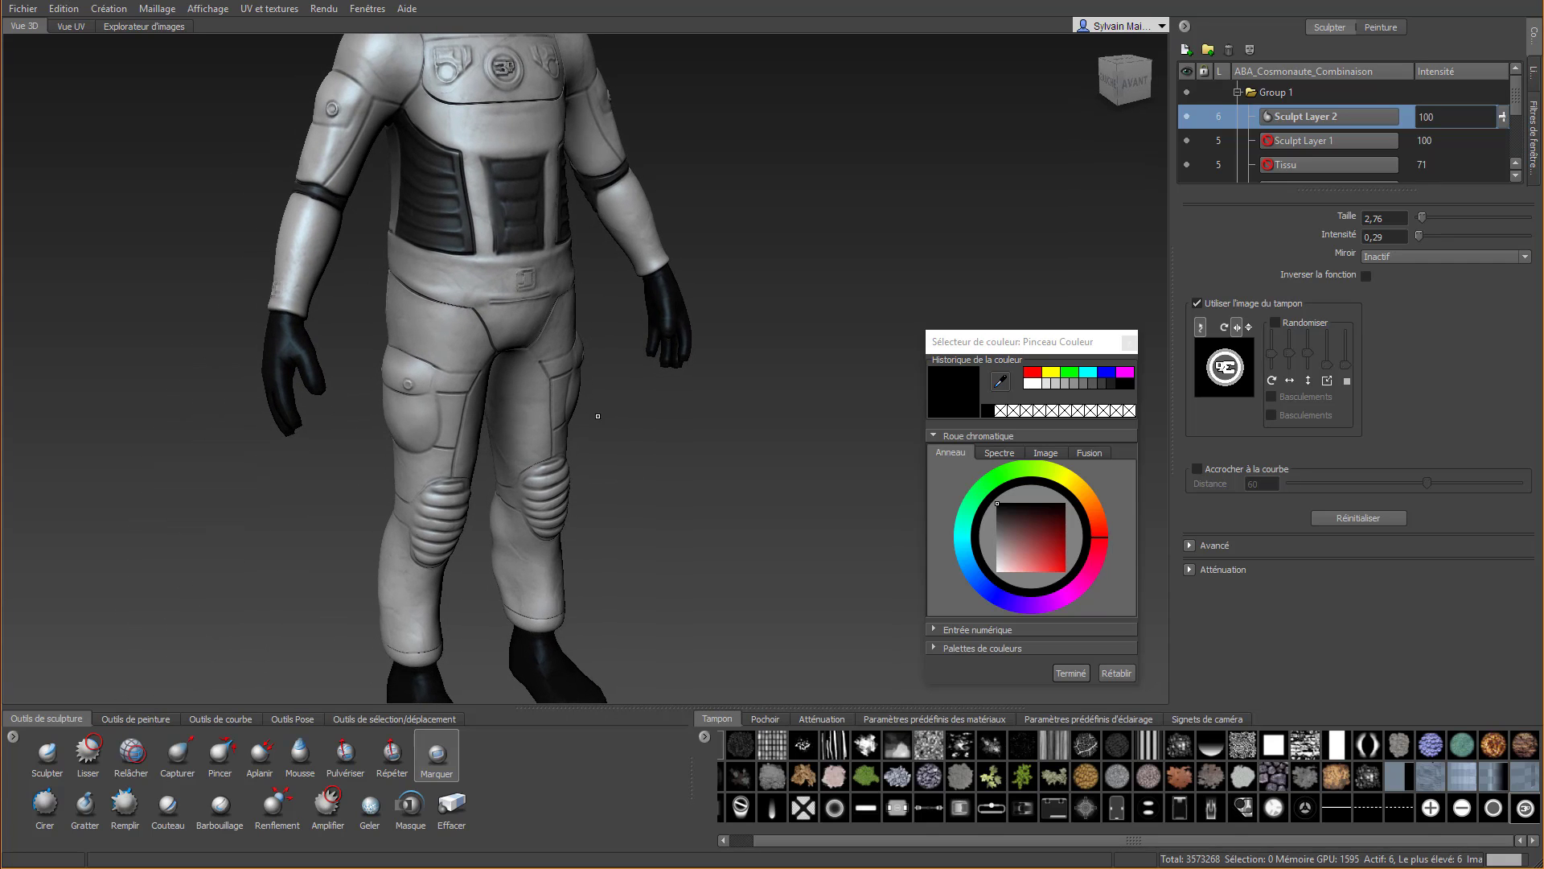
{"action": "middle_click_drag", "start_coordinate": [626, 452], "coordinate": [601, 384], "text": "alt"}
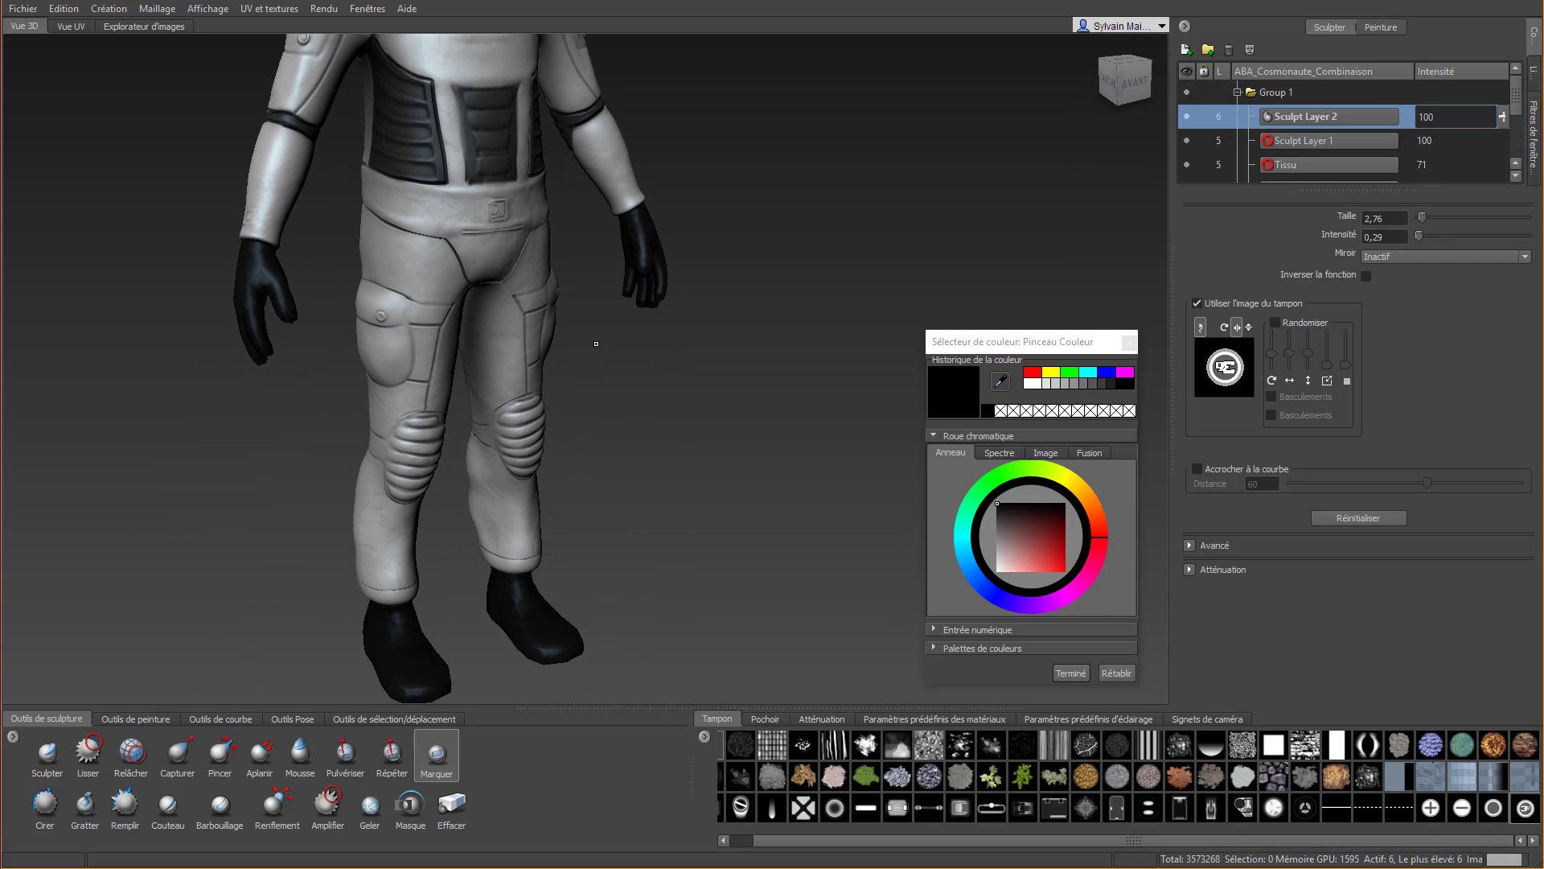
{"action": "mouse_move", "coordinate": [596, 343]}
{"action": "left_mouse_down", "text": "alt"}
{"action": "mouse_move", "coordinate": [728, 329]}
{"action": "mouse_move", "coordinate": [690, 333]}
{"action": "left_mouse_up", "text": "alt"}
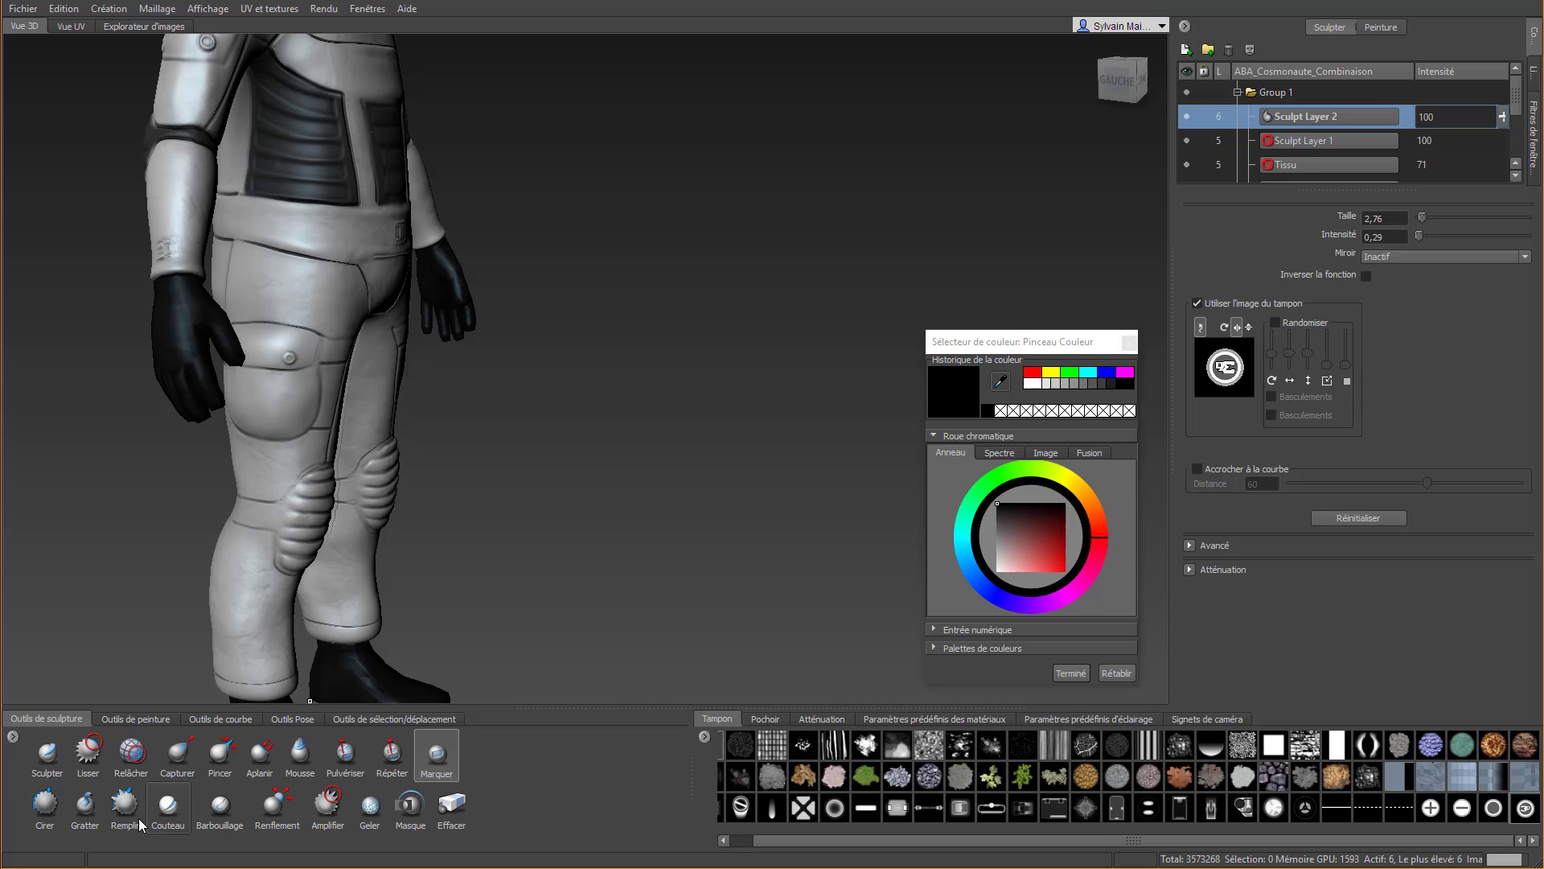
{"action": "left_click", "coordinate": [45, 804]}
{"action": "scroll", "coordinate": [220, 223], "scroll_direction": "up", "scroll_amount": 2}
{"action": "scroll", "coordinate": [220, 223], "scroll_direction": "up", "scroll_amount": 1}
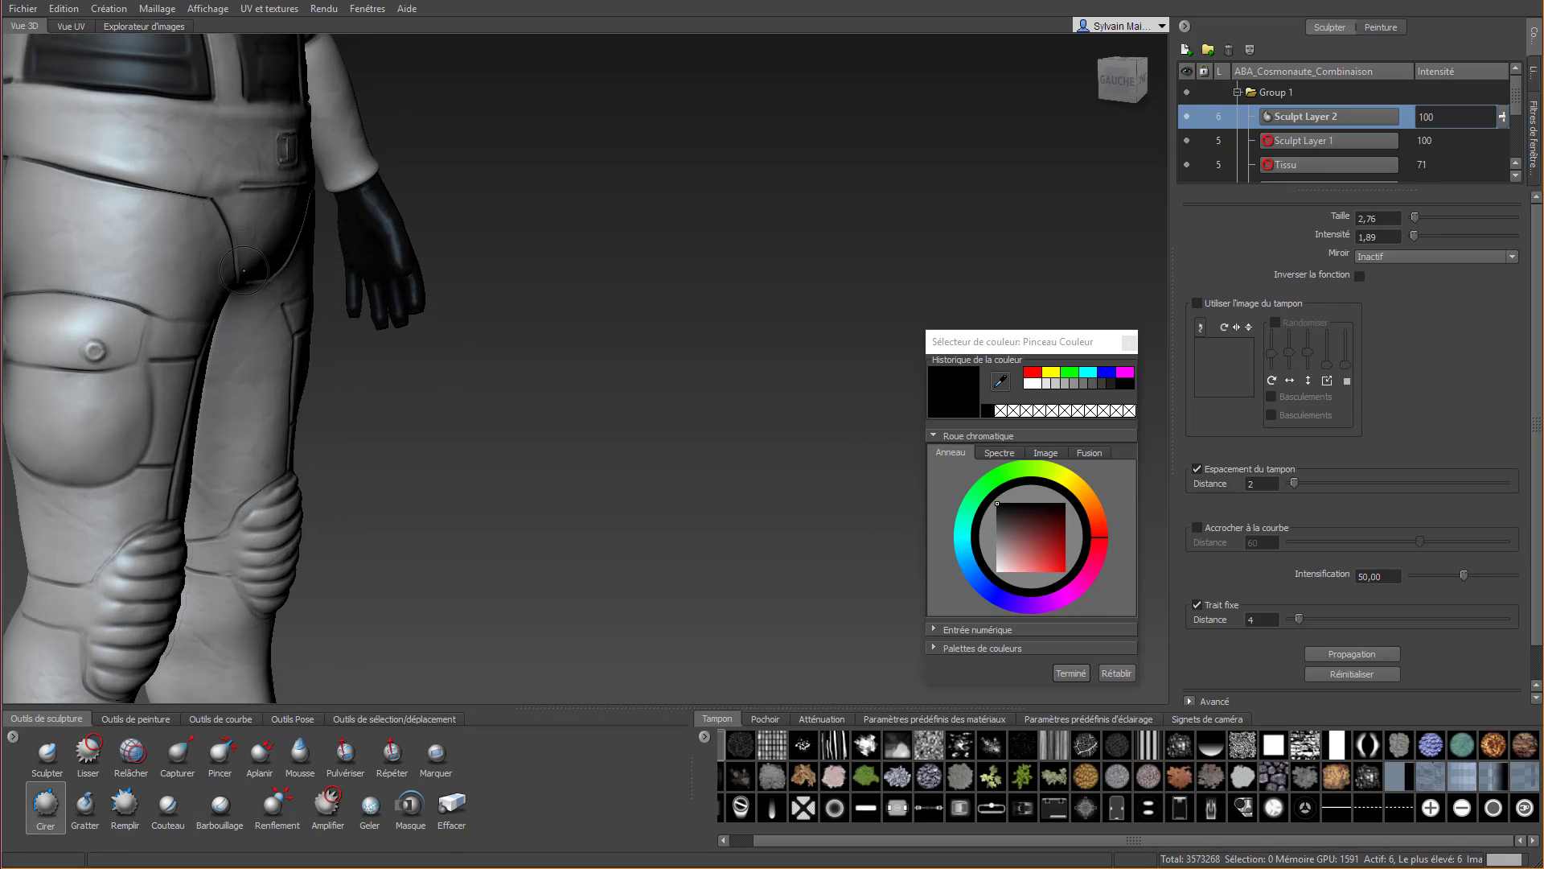
{"action": "scroll", "coordinate": [104, 258], "scroll_direction": "up", "scroll_amount": 2}
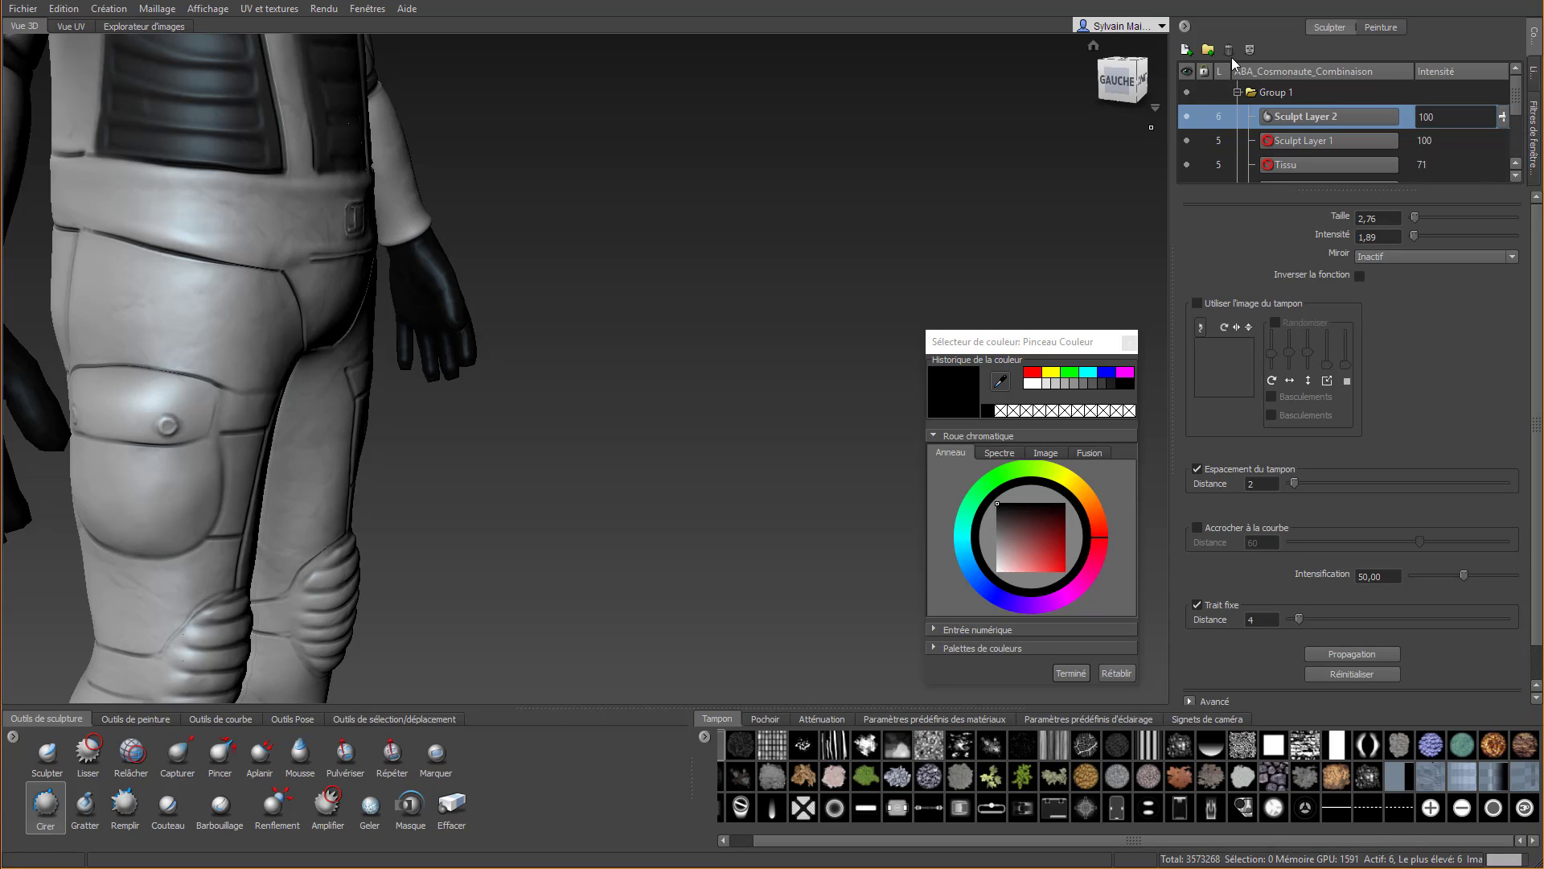
{"action": "left_click", "coordinate": [1185, 49]}
{"action": "key", "text": "Page_Down"}
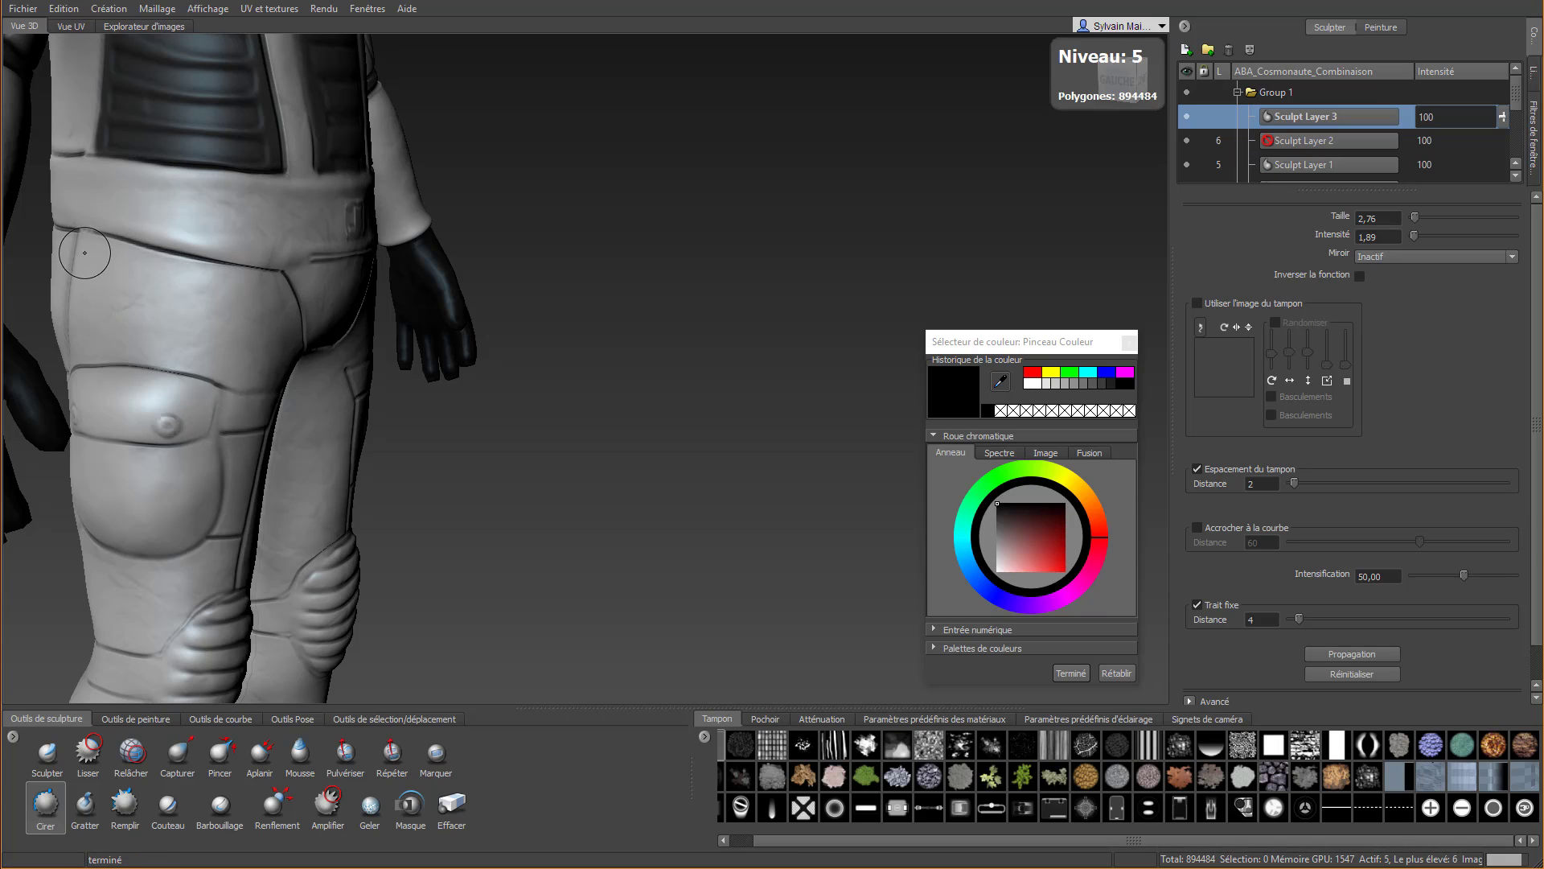
Sculpt several horizontal fabric folds across one upper thigh, between the waist and the pocket flap, with the mirror inactive
{"action": "left_click_drag", "start_coordinate": [71, 257], "coordinate": [140, 273]}
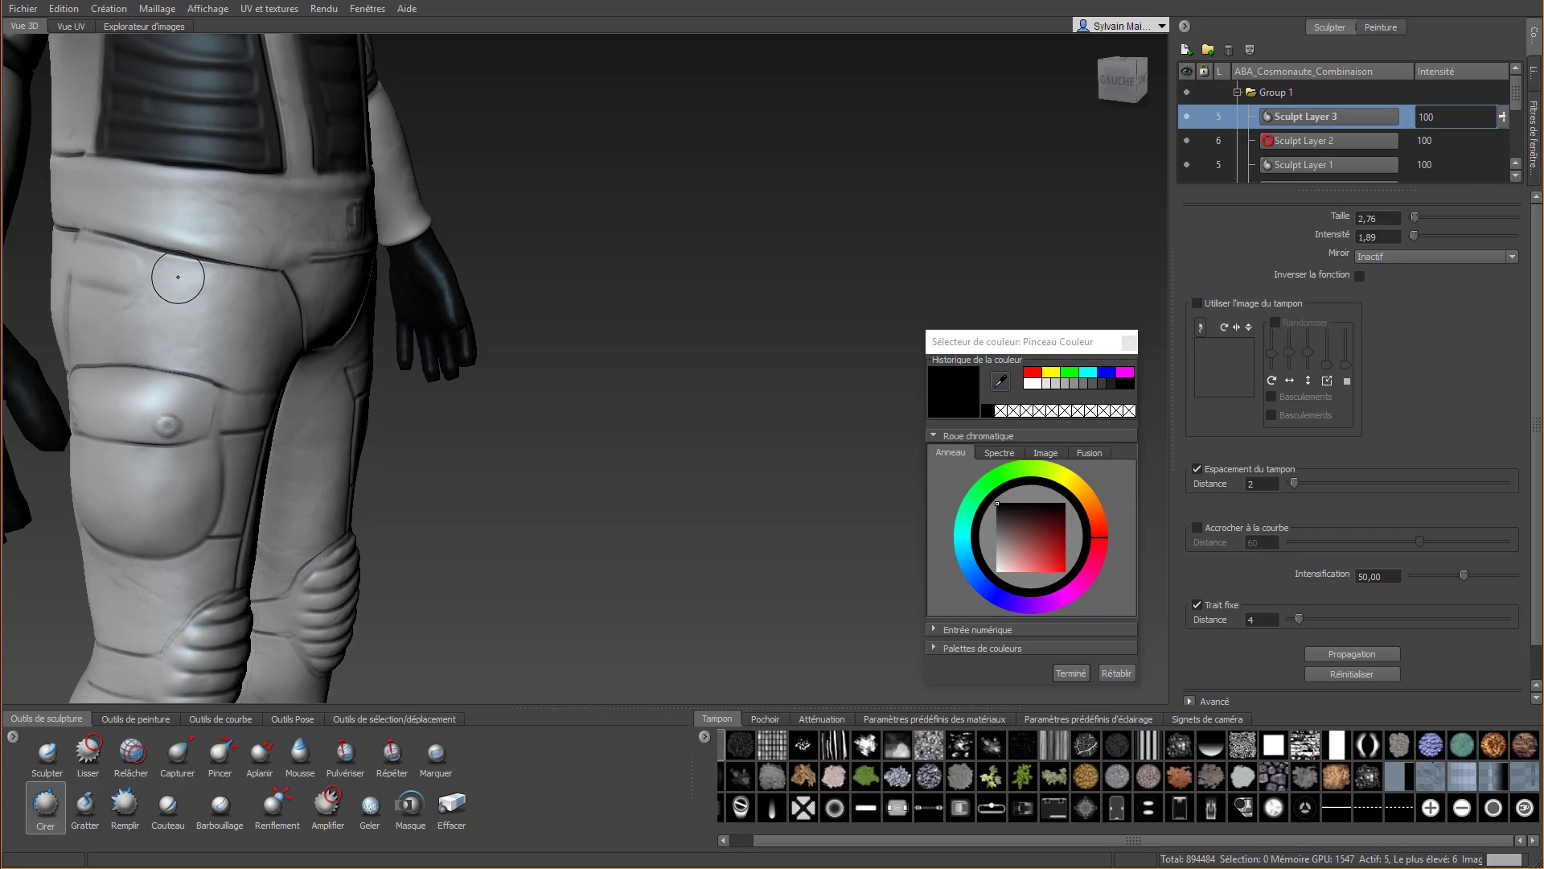
{"action": "key", "text": "ctrl+z"}
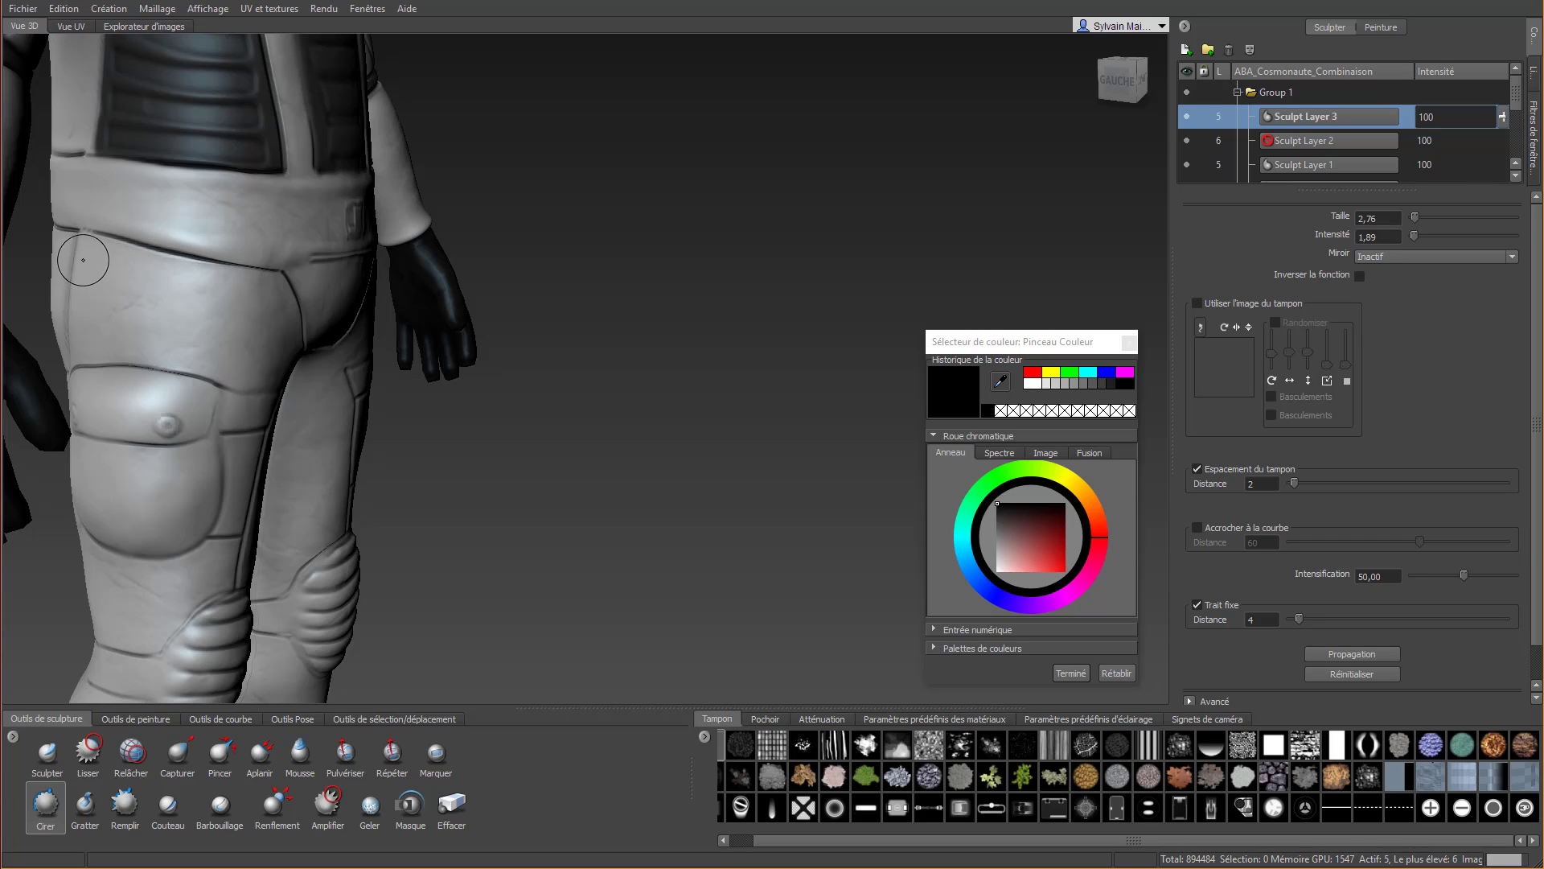
{"action": "left_click_drag", "start_coordinate": [85, 255], "coordinate": [338, 292]}
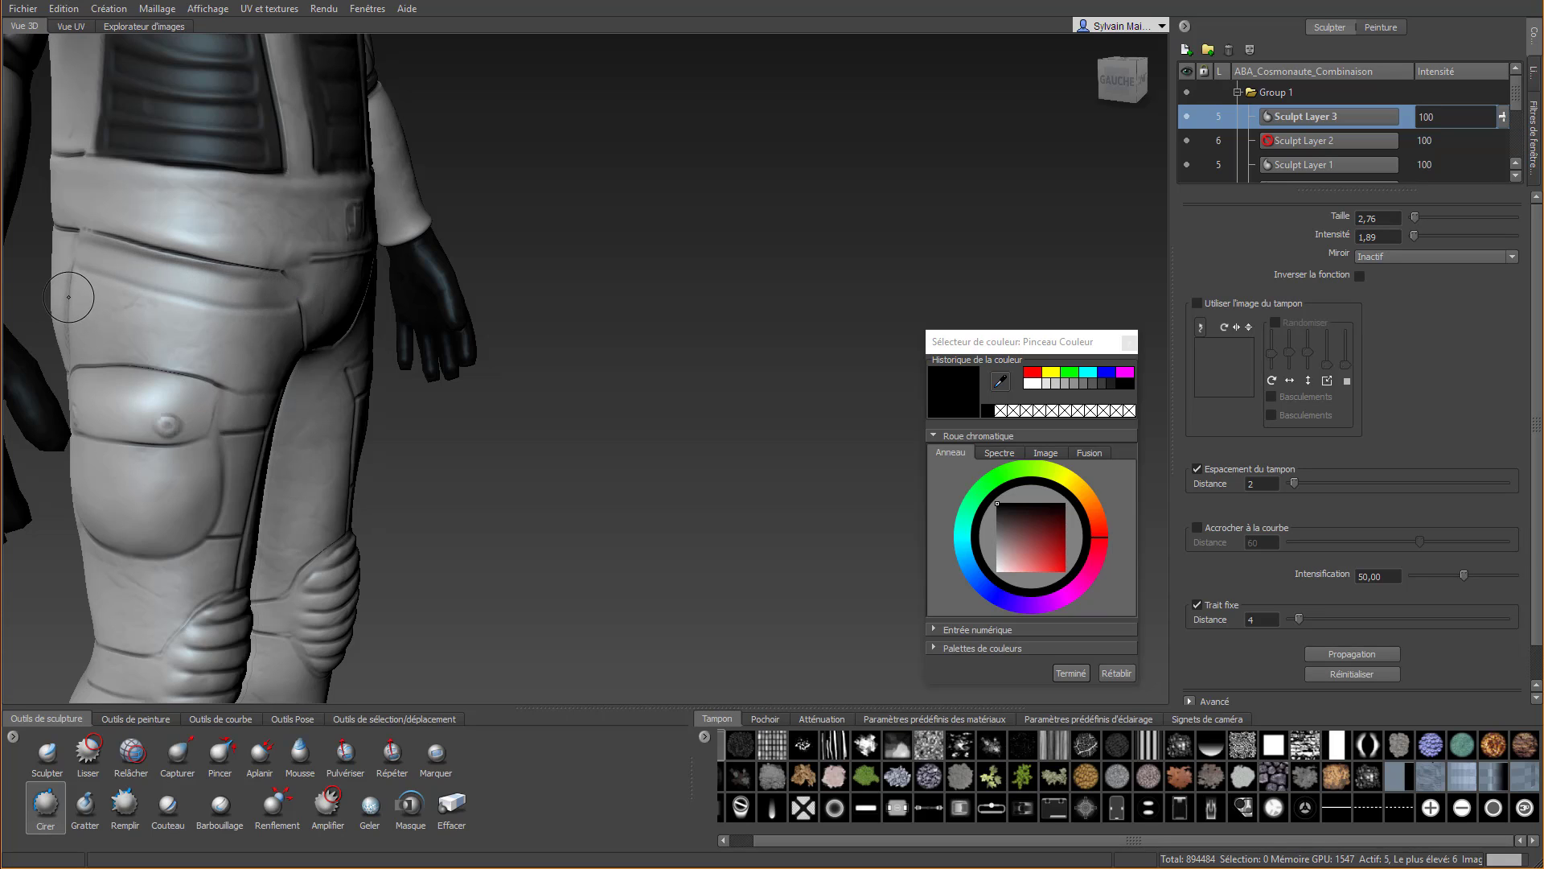
{"action": "left_click_drag", "start_coordinate": [66, 298], "coordinate": [297, 336]}
{"action": "key", "text": "ctrl+z"}
{"action": "mouse_move", "coordinate": [64, 299]}
{"action": "left_mouse_down"}
{"action": "mouse_move", "coordinate": [234, 342]}
{"action": "mouse_move", "coordinate": [345, 340]}
{"action": "left_mouse_up"}
{"action": "mouse_move", "coordinate": [48, 354]}
{"action": "left_mouse_down"}
{"action": "mouse_move", "coordinate": [236, 397]}
{"action": "mouse_move", "coordinate": [327, 386]}
{"action": "mouse_move", "coordinate": [310, 430]}
{"action": "left_mouse_up"}
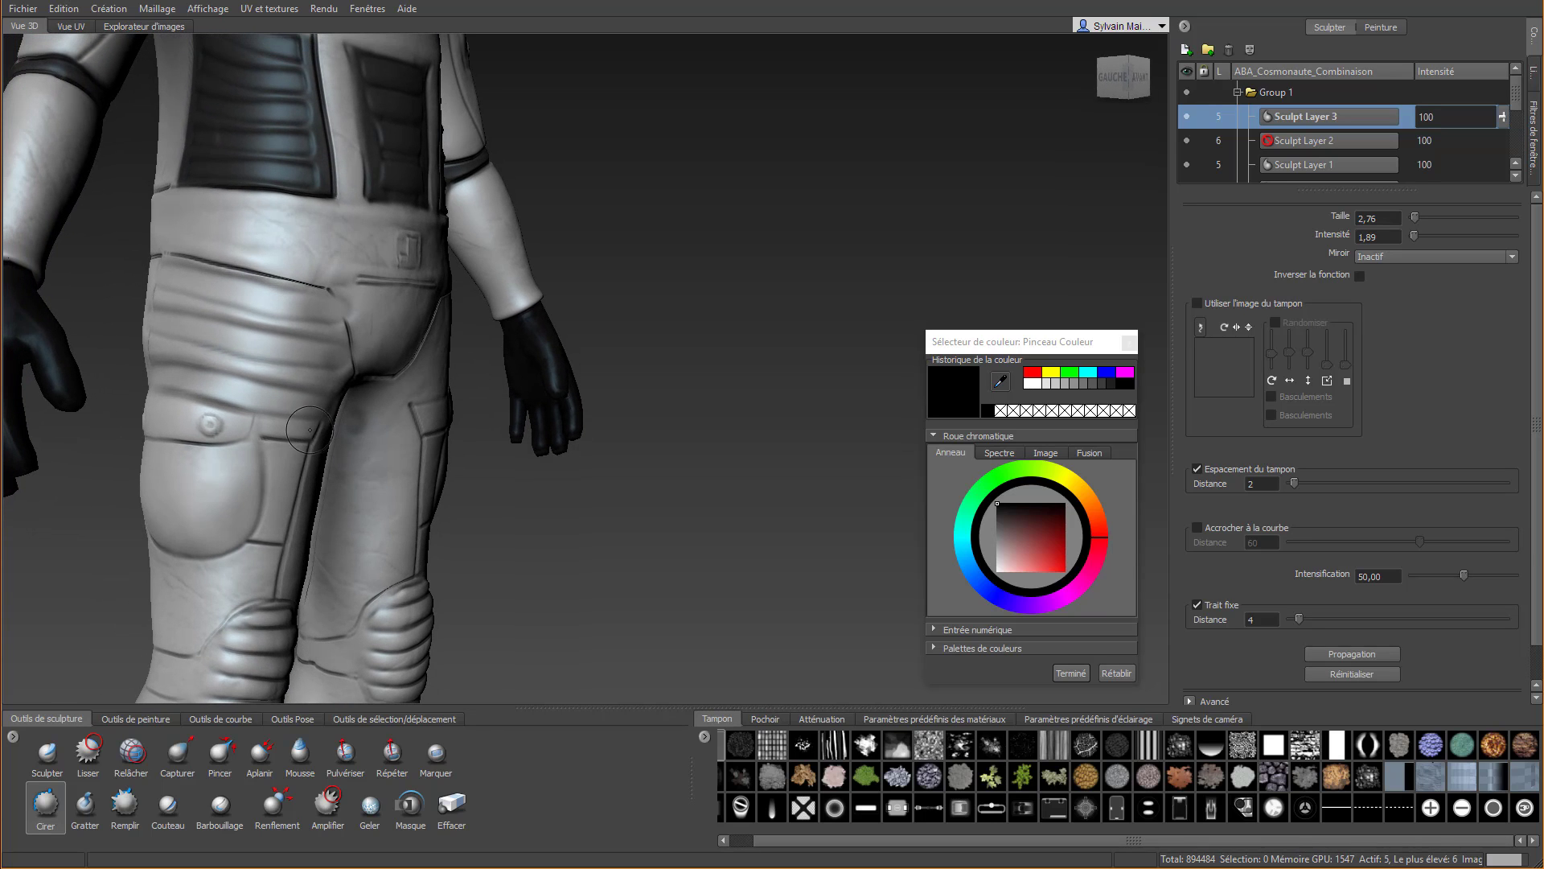
Erase the fold strokes overlapping the crotch seam and the front of the thigh pocket flap with the Effacer tool
{"action": "left_click", "coordinate": [451, 804]}
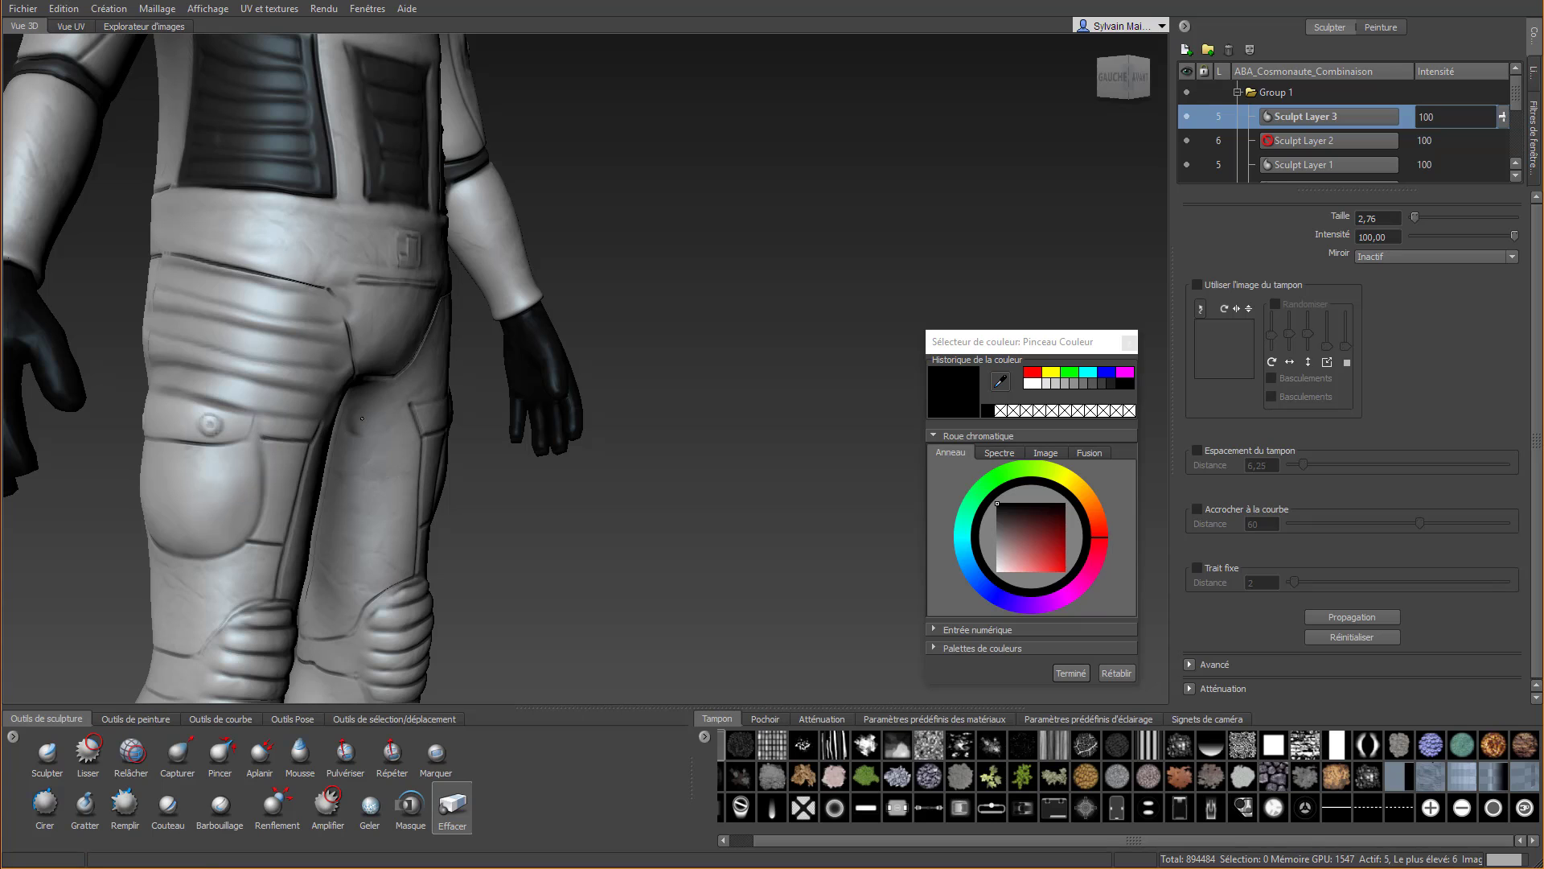
{"action": "left_click_drag", "start_coordinate": [160, 337], "coordinate": [138, 313], "text": "alt"}
{"action": "middle_click_drag", "start_coordinate": [138, 314], "coordinate": [244, 349], "text": "alt"}
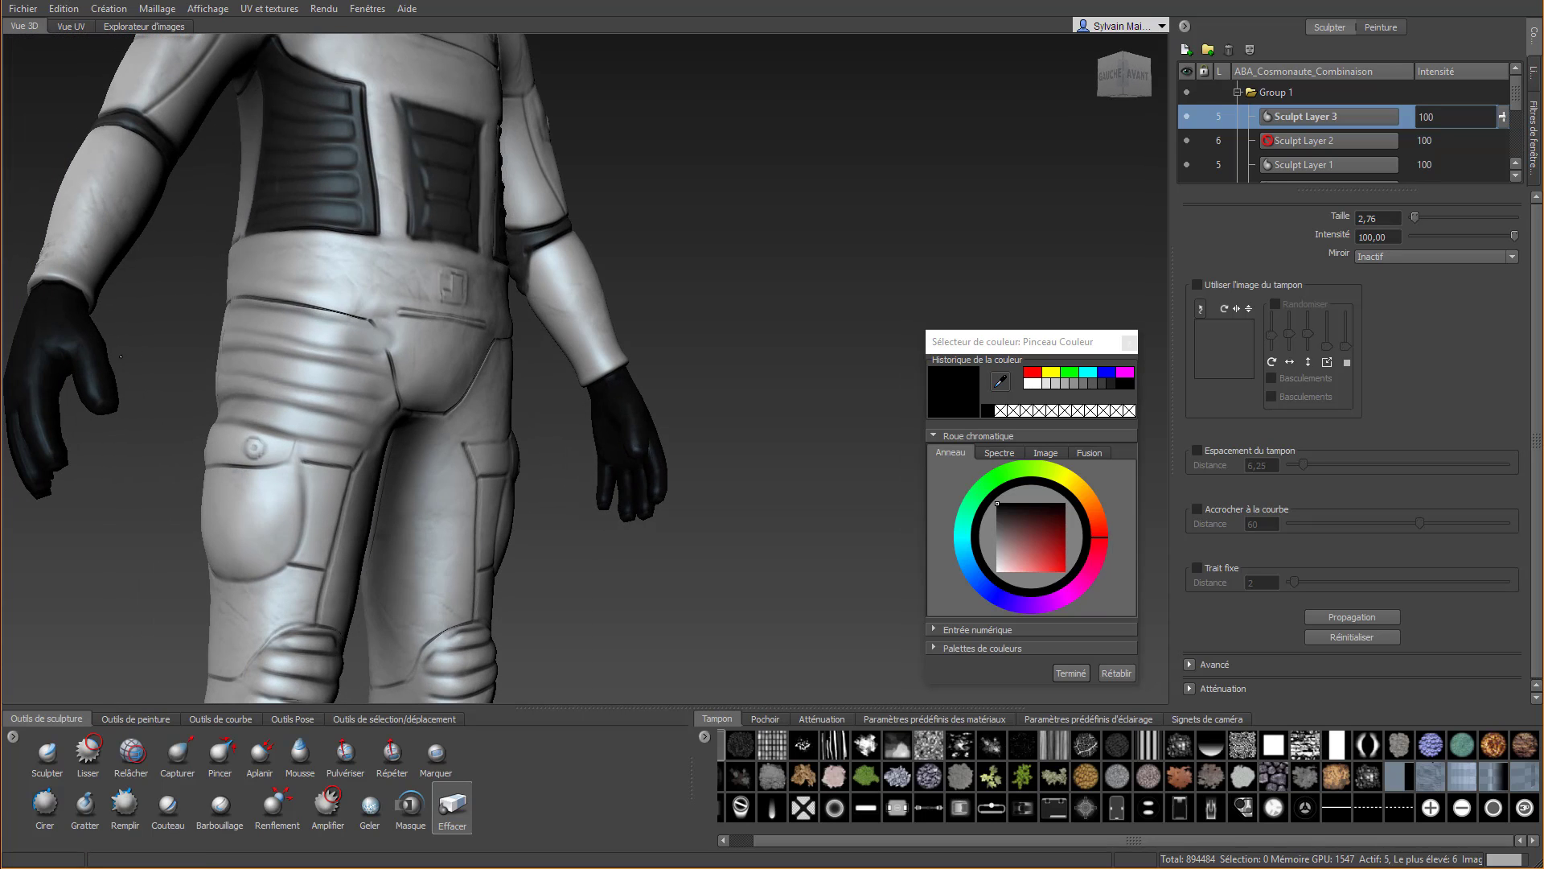
{"action": "left_click_drag", "start_coordinate": [367, 304], "coordinate": [399, 350]}
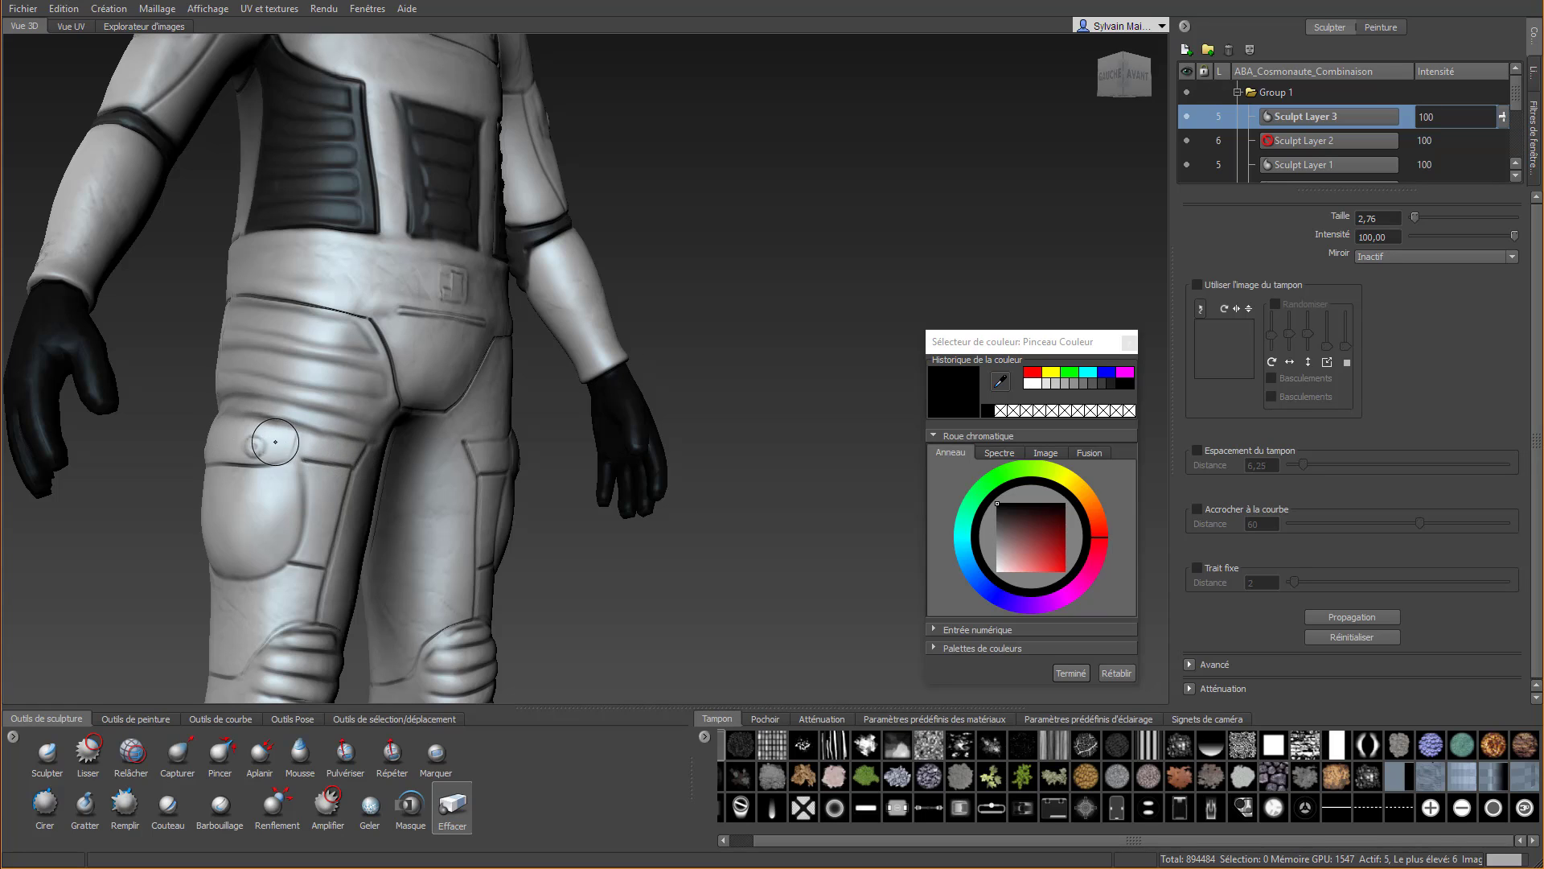
{"action": "mouse_move", "coordinate": [274, 441]}
{"action": "left_mouse_down"}
{"action": "mouse_move", "coordinate": [230, 419]}
{"action": "mouse_move", "coordinate": [344, 445]}
{"action": "left_mouse_up"}
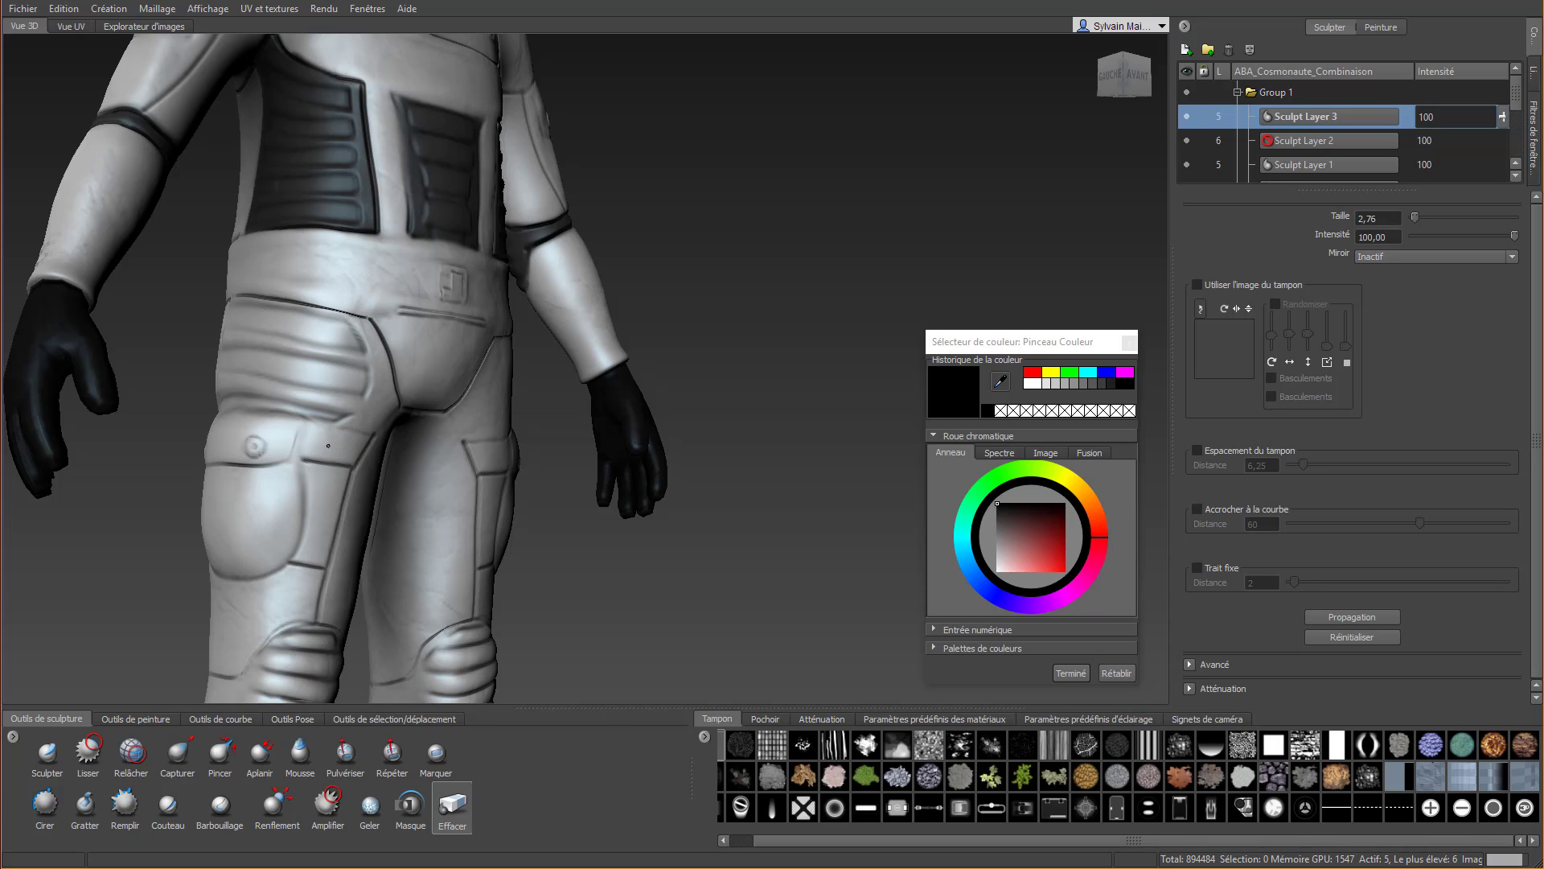
{"action": "left_click_drag", "start_coordinate": [328, 456], "coordinate": [394, 441], "text": "alt"}
Erase the fold overflow around the outer side of the thigh pocket flap and the side seam
{"action": "middle_click_drag", "start_coordinate": [273, 434], "coordinate": [250, 442], "text": "alt"}
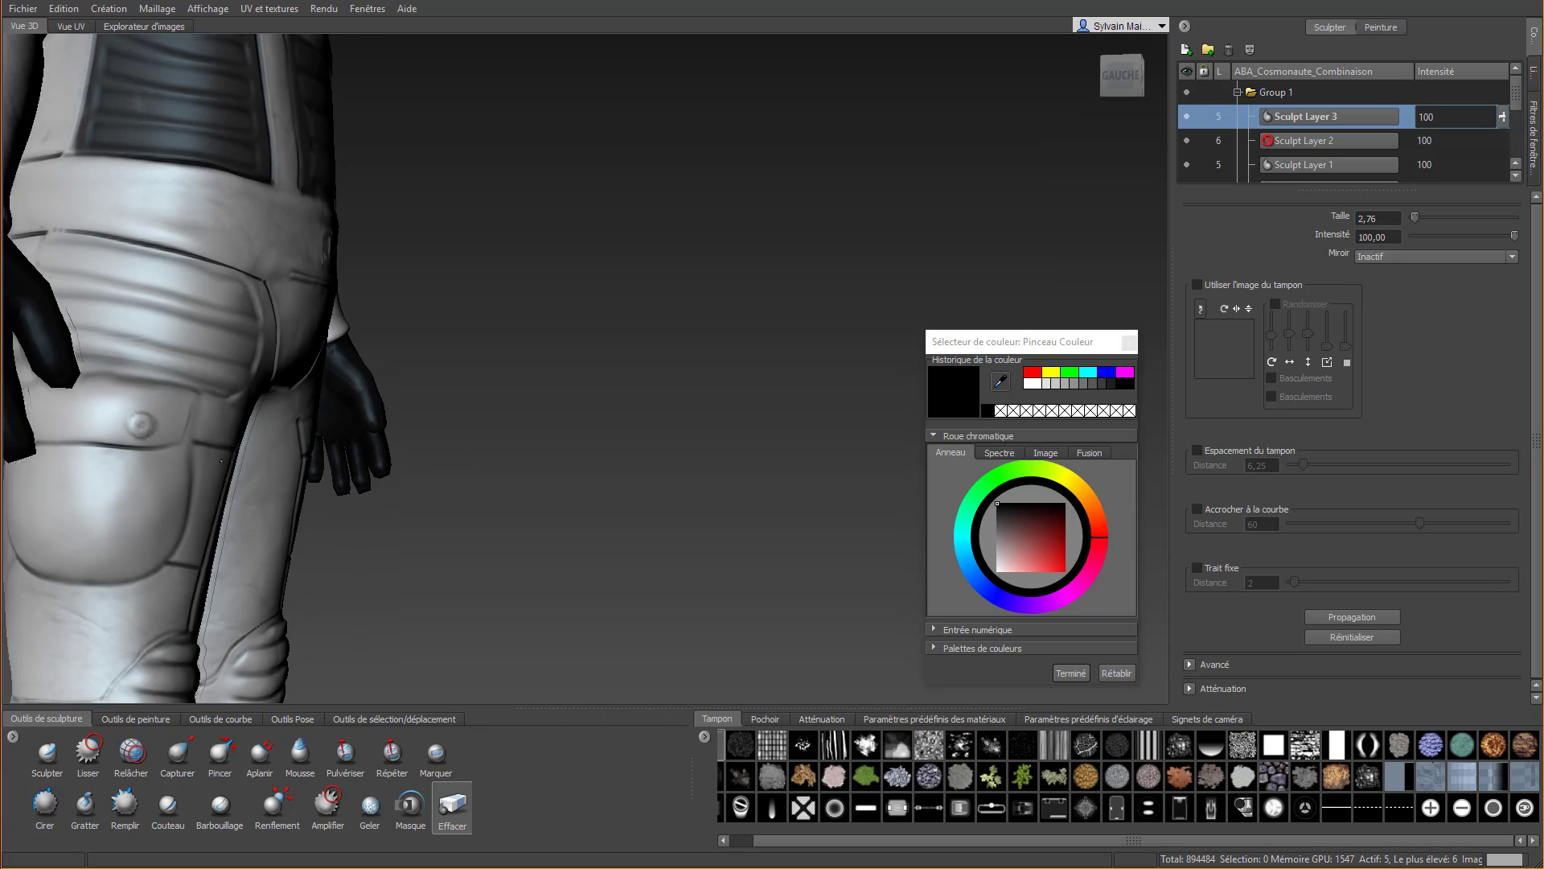
{"action": "left_click_drag", "start_coordinate": [241, 442], "coordinate": [258, 416], "text": "alt"}
{"action": "left_click", "coordinate": [173, 362]}
{"action": "mouse_move", "coordinate": [176, 451]}
{"action": "left_mouse_down", "text": "alt"}
{"action": "mouse_move", "coordinate": [248, 505]}
{"action": "mouse_move", "coordinate": [245, 478]}
{"action": "left_mouse_up", "text": "alt"}
{"action": "mouse_move", "coordinate": [128, 178]}
{"action": "left_mouse_down"}
{"action": "mouse_move", "coordinate": [112, 322]}
{"action": "mouse_move", "coordinate": [82, 410]}
{"action": "left_mouse_up"}
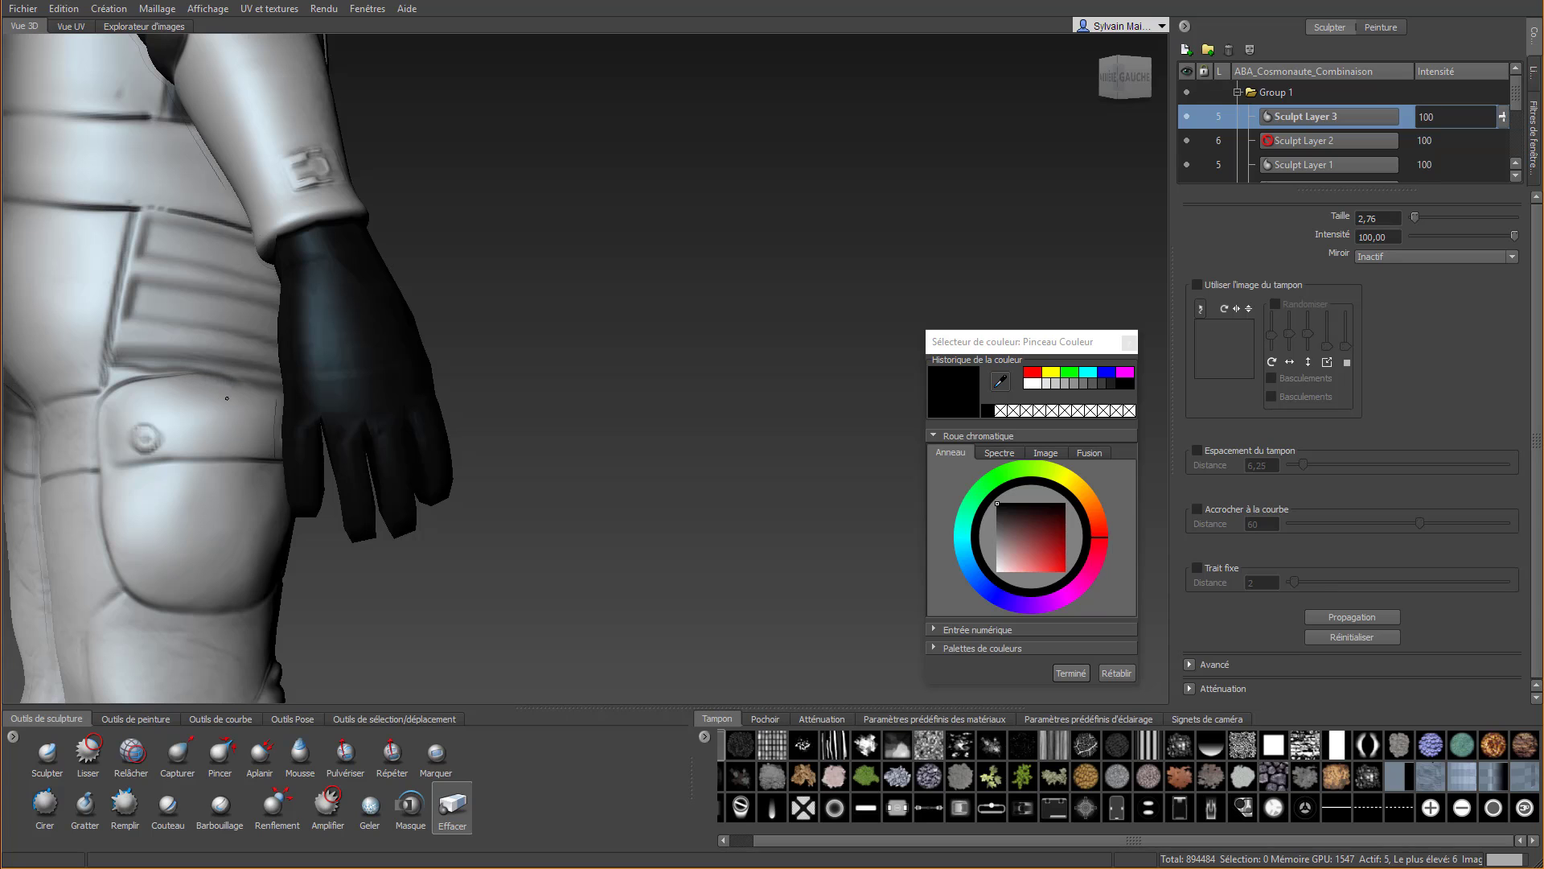
{"action": "left_click_drag", "start_coordinate": [167, 403], "coordinate": [244, 398], "text": "alt"}
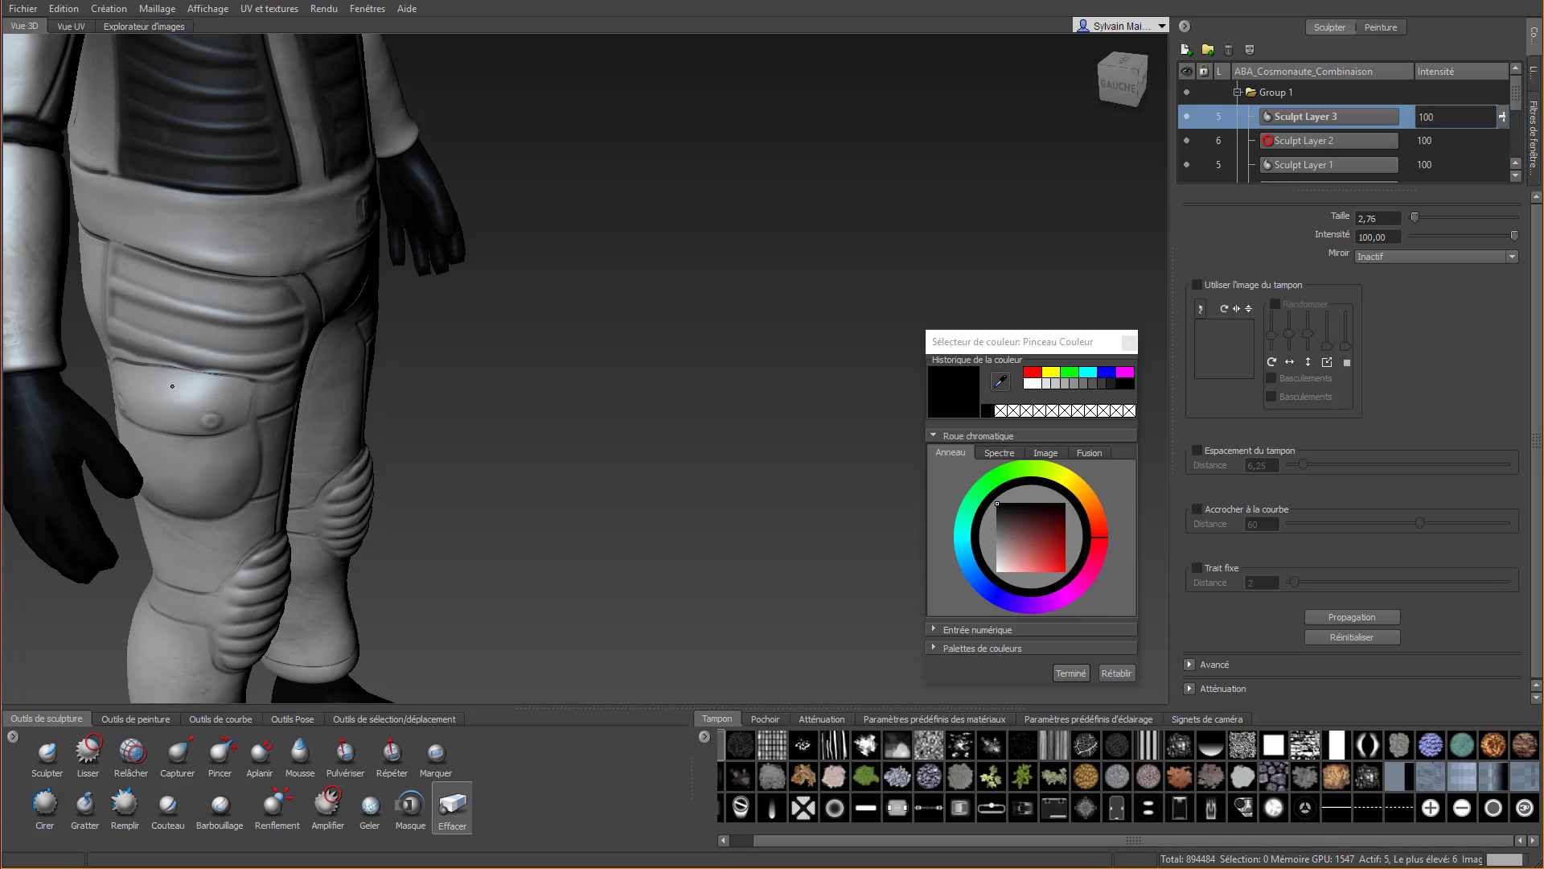
{"action": "left_click_drag", "start_coordinate": [225, 392], "coordinate": [102, 364], "text": "alt"}
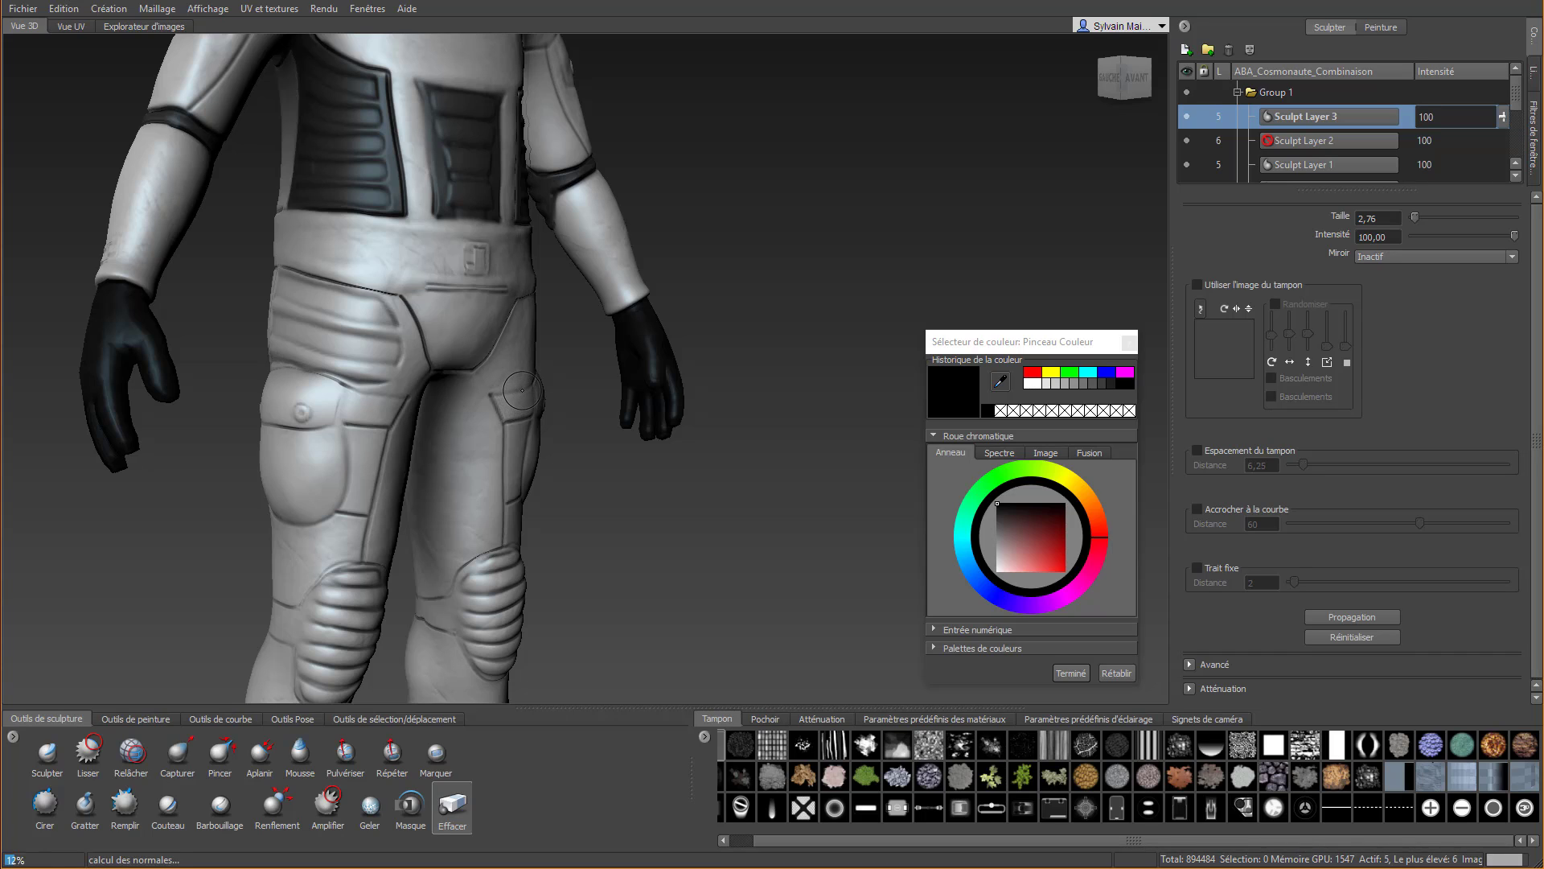
Undo the one-sided fold strokes and their erasures on the upper thigh
{"action": "key", "text": "ctrl+z"}
{"action": "key", "text": "ctrl+z"}
{"action": "key", "text": "ctrl+z"}
{"action": "key", "text": "ctrl+z"}
{"action": "key", "text": "ctrl+z"}
{"action": "key", "text": "ctrl+z"}
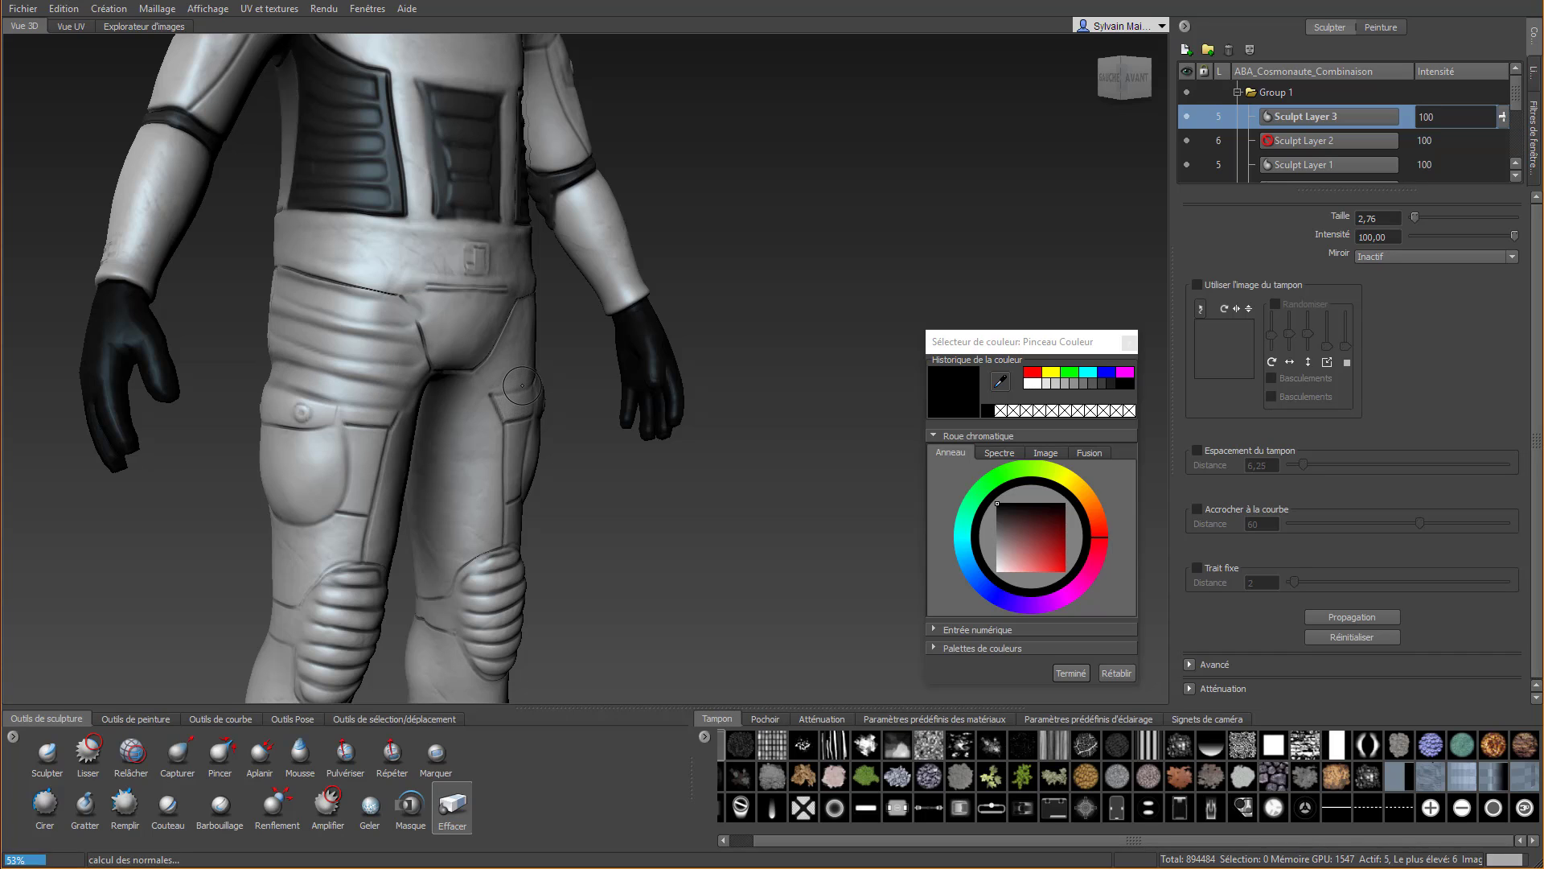
Set the mirror to X and sculpt horizontal fabric folds across both upper thighs above the pockets with the Cirer tool
{"action": "left_click", "coordinate": [1378, 256]}
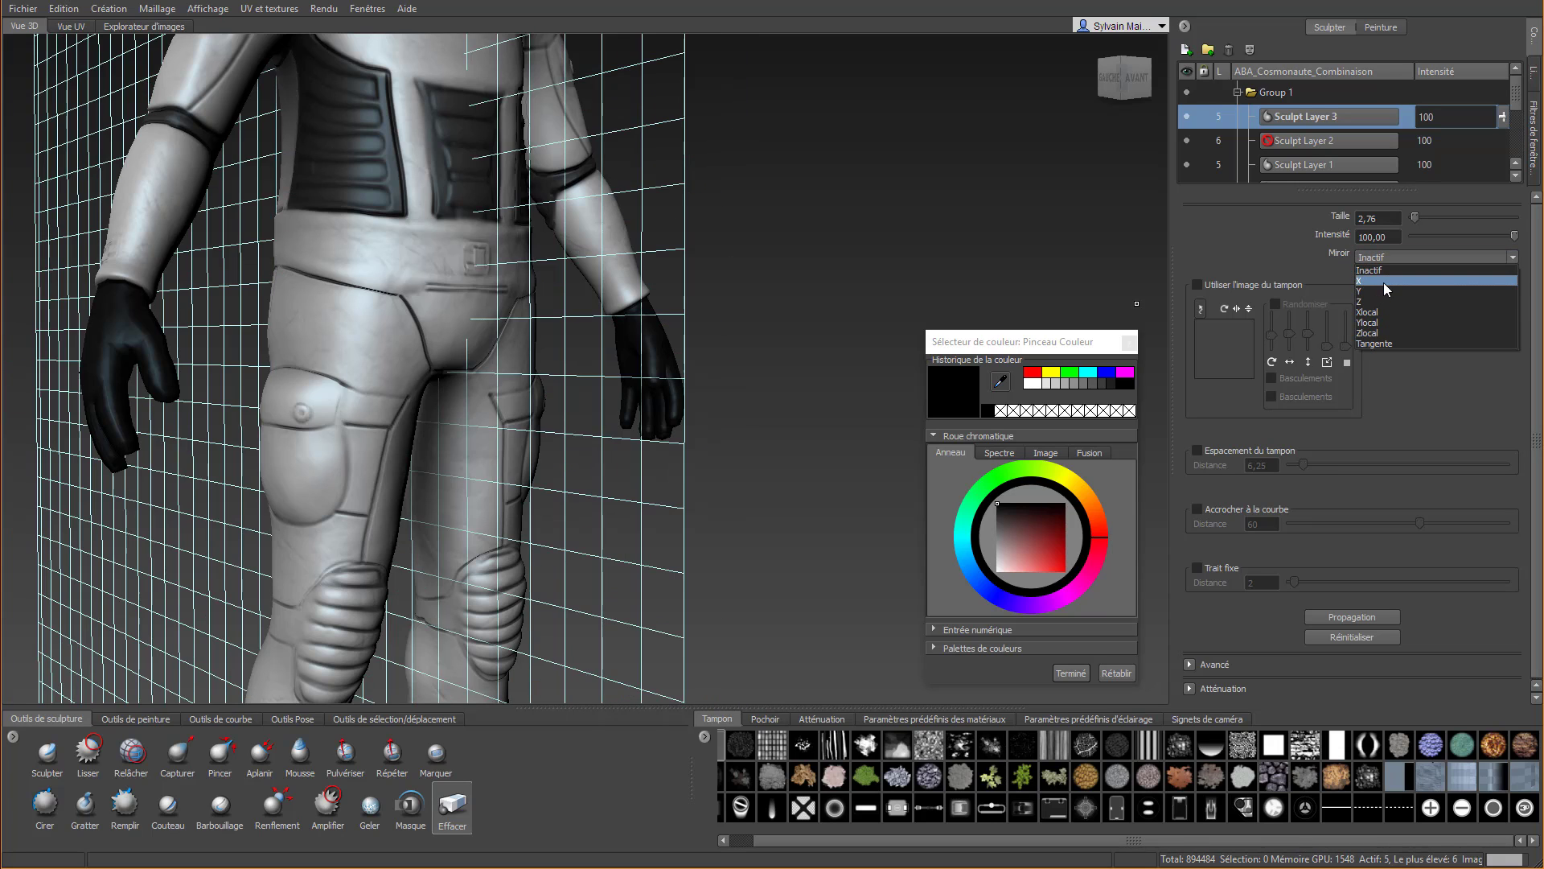
{"action": "left_click", "coordinate": [1371, 280]}
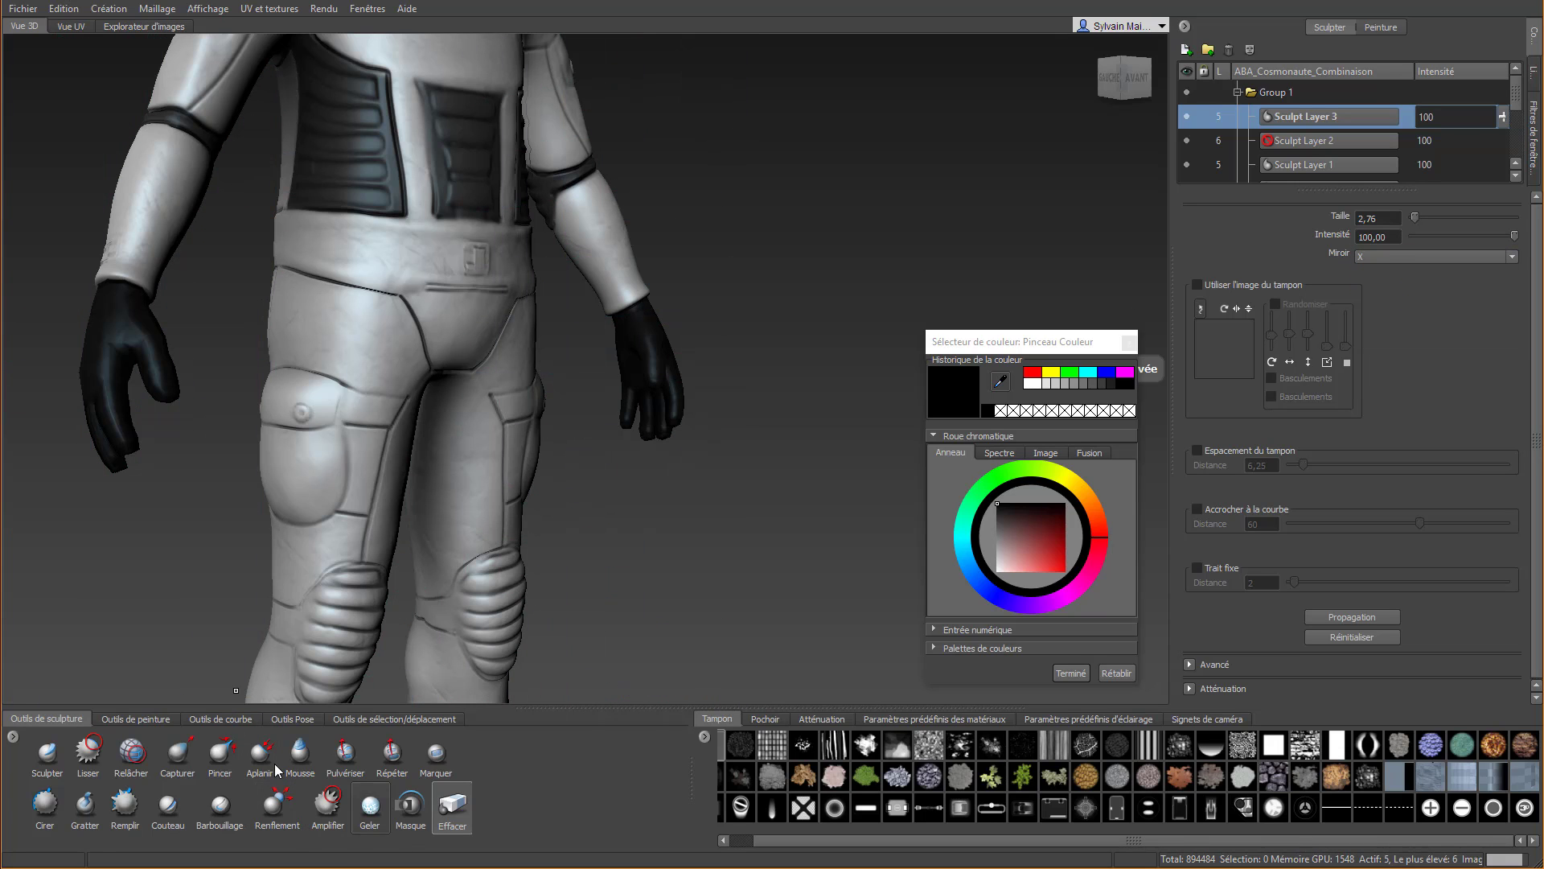
{"action": "left_click", "coordinate": [45, 803]}
{"action": "left_click_drag", "start_coordinate": [324, 354], "coordinate": [343, 377], "text": "alt"}
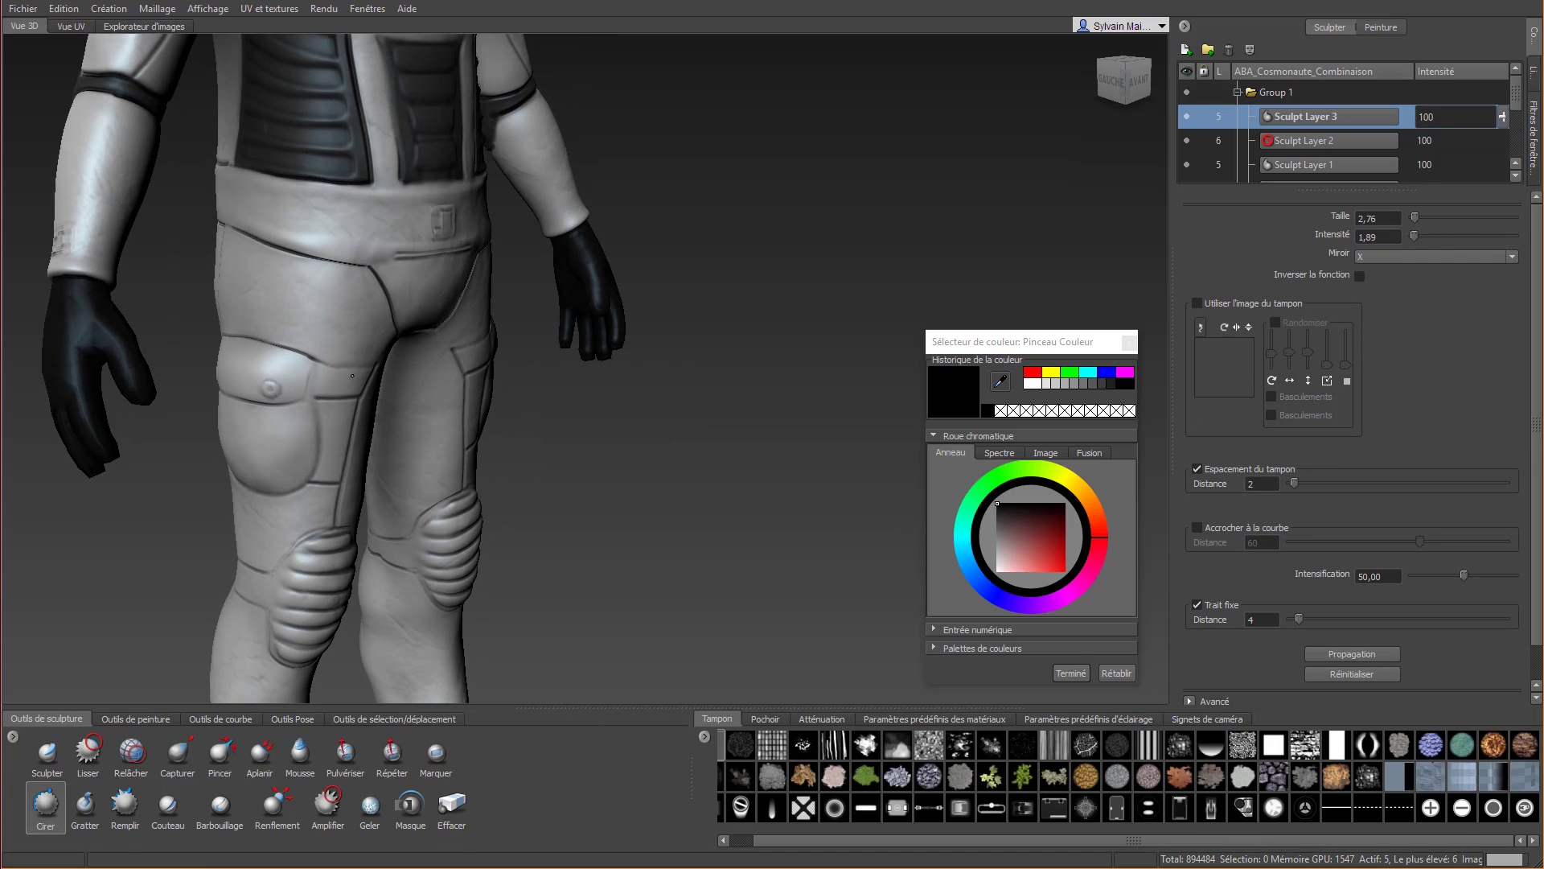
{"action": "middle_click_drag", "start_coordinate": [343, 376], "coordinate": [269, 267], "text": "alt"}
{"action": "mouse_move", "coordinate": [192, 233]}
{"action": "left_mouse_down"}
{"action": "mouse_move", "coordinate": [304, 278]}
{"action": "mouse_move", "coordinate": [406, 290]}
{"action": "left_mouse_up"}
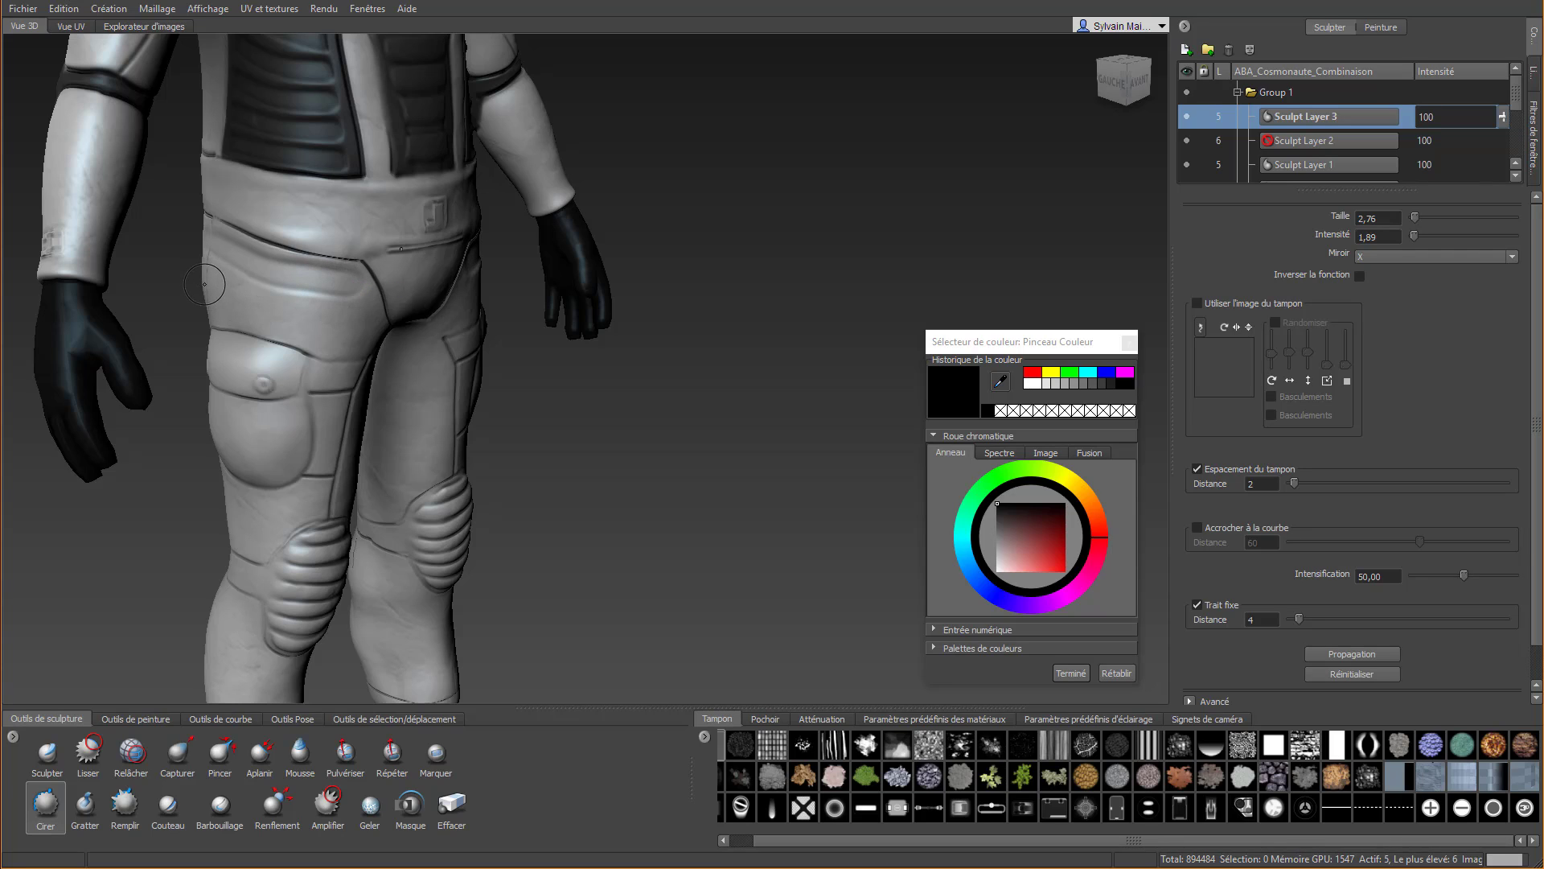
{"action": "key", "text": "ctrl+z"}
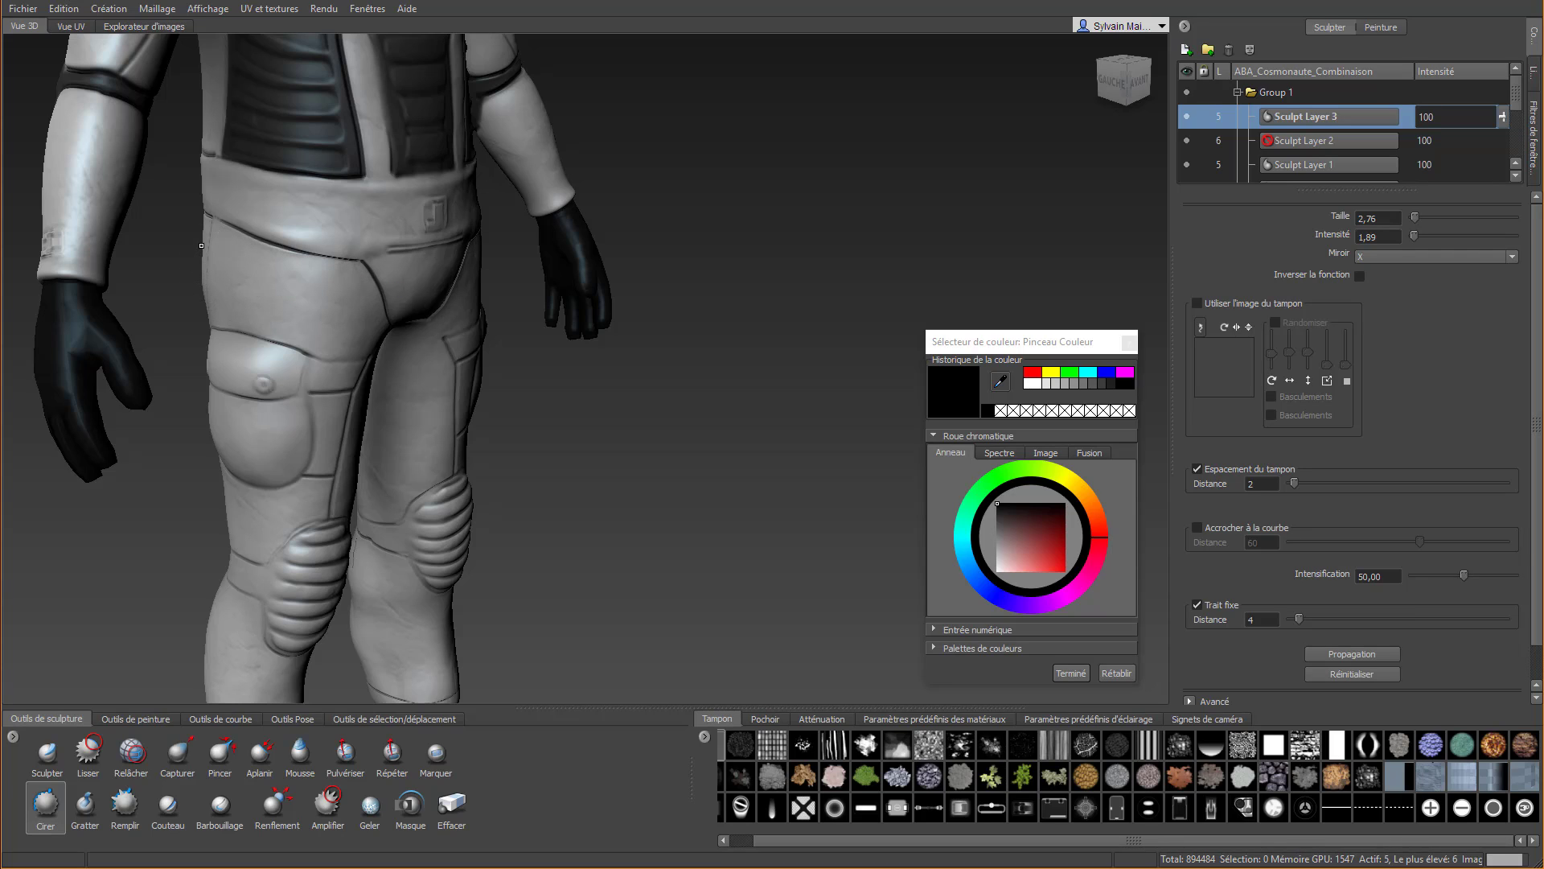
{"action": "mouse_move", "coordinate": [203, 245]}
{"action": "left_mouse_down"}
{"action": "mouse_move", "coordinate": [328, 298]}
{"action": "mouse_move", "coordinate": [418, 285]}
{"action": "left_mouse_up"}
{"action": "mouse_move", "coordinate": [207, 291]}
{"action": "left_mouse_down"}
{"action": "mouse_move", "coordinate": [323, 340]}
{"action": "mouse_move", "coordinate": [418, 328]}
{"action": "left_mouse_up"}
{"action": "left_click_drag", "start_coordinate": [374, 381], "coordinate": [254, 394], "text": "alt"}
{"action": "middle_click_drag", "start_coordinate": [253, 394], "coordinate": [449, 432], "text": "alt"}
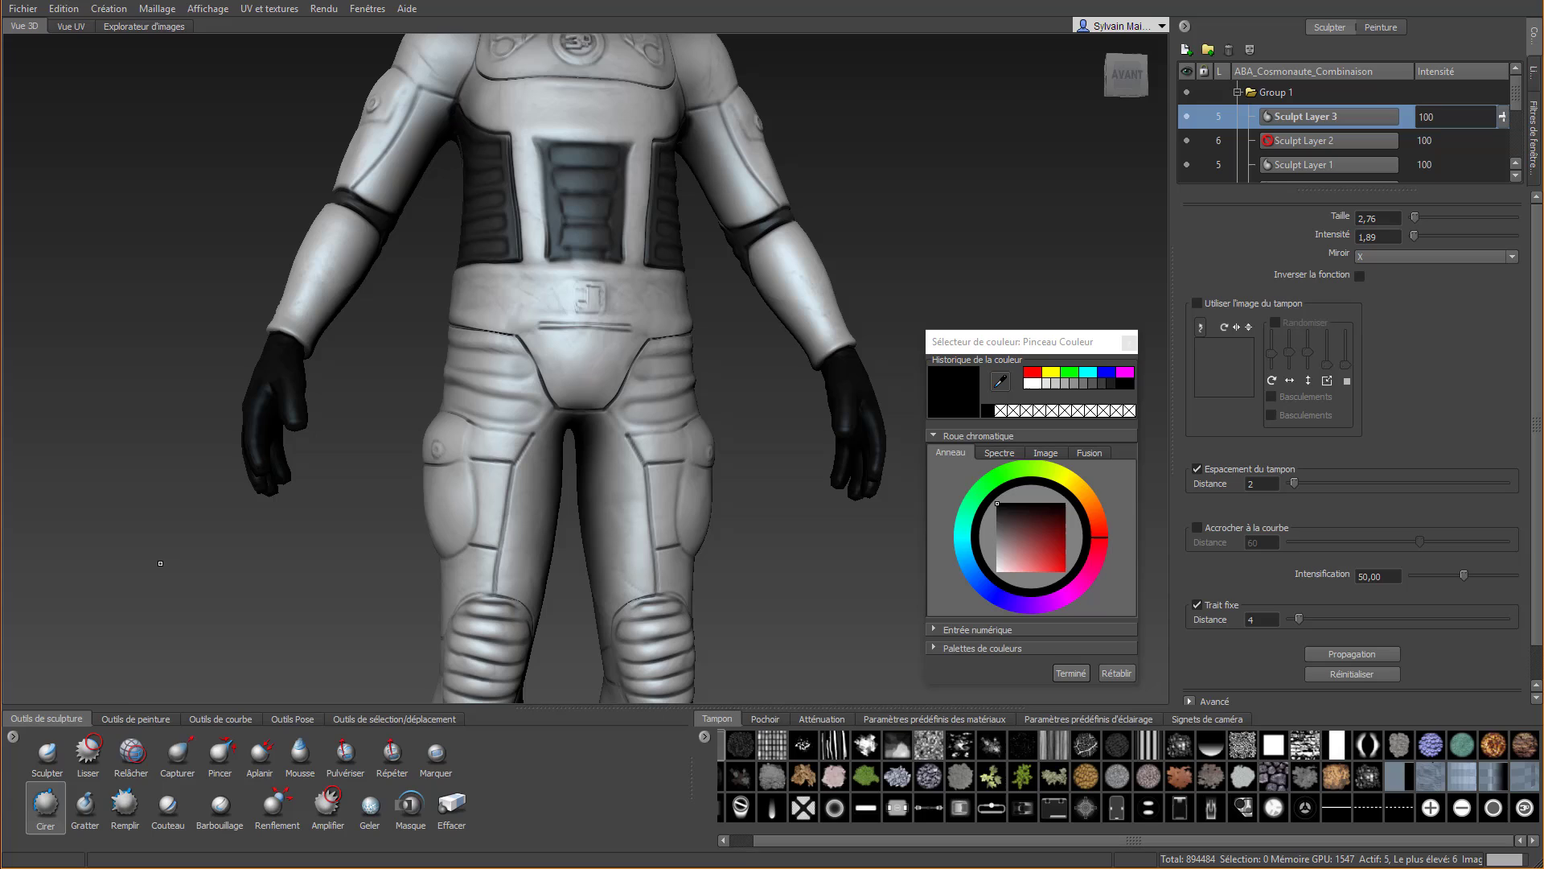
Erase the parts of the mirrored folds that spill over the crotch seams and pocket flaps with the Effacer tool
{"action": "left_click", "coordinate": [451, 804]}
{"action": "mouse_move", "coordinate": [529, 343]}
{"action": "left_mouse_down"}
{"action": "mouse_move", "coordinate": [573, 415]}
{"action": "mouse_move", "coordinate": [735, 454]}
{"action": "left_mouse_up"}
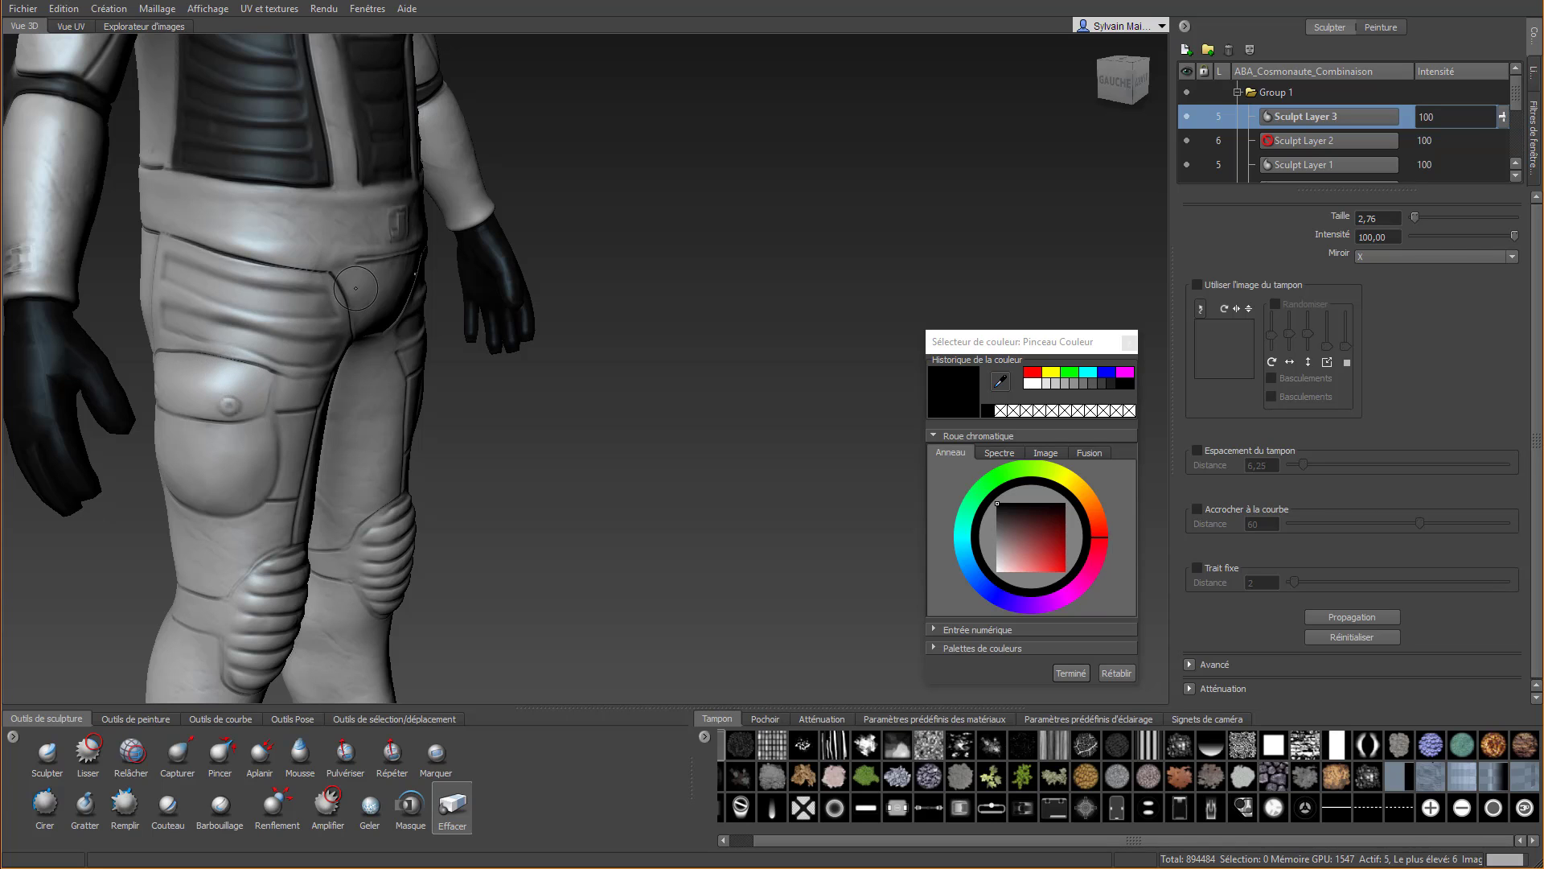
{"action": "right_click_drag", "start_coordinate": [356, 288], "coordinate": [325, 350], "text": "alt"}
{"action": "left_click_drag", "start_coordinate": [326, 349], "coordinate": [270, 338], "text": "alt"}
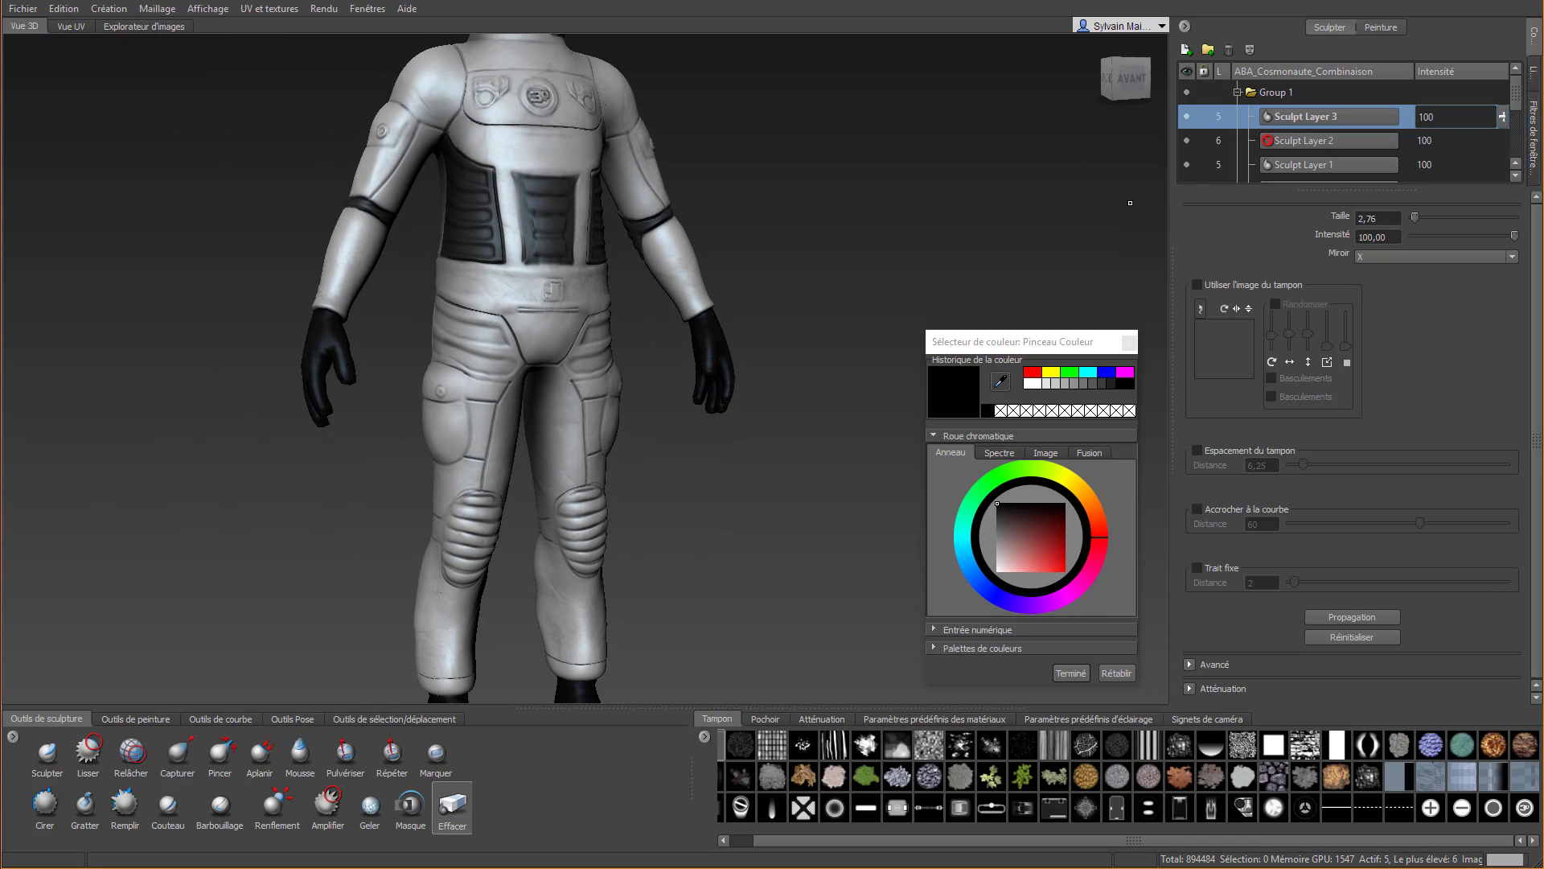
Add a second diffuse paint layer to the suit and set its intensity to 72
{"action": "left_click", "coordinate": [1381, 27]}
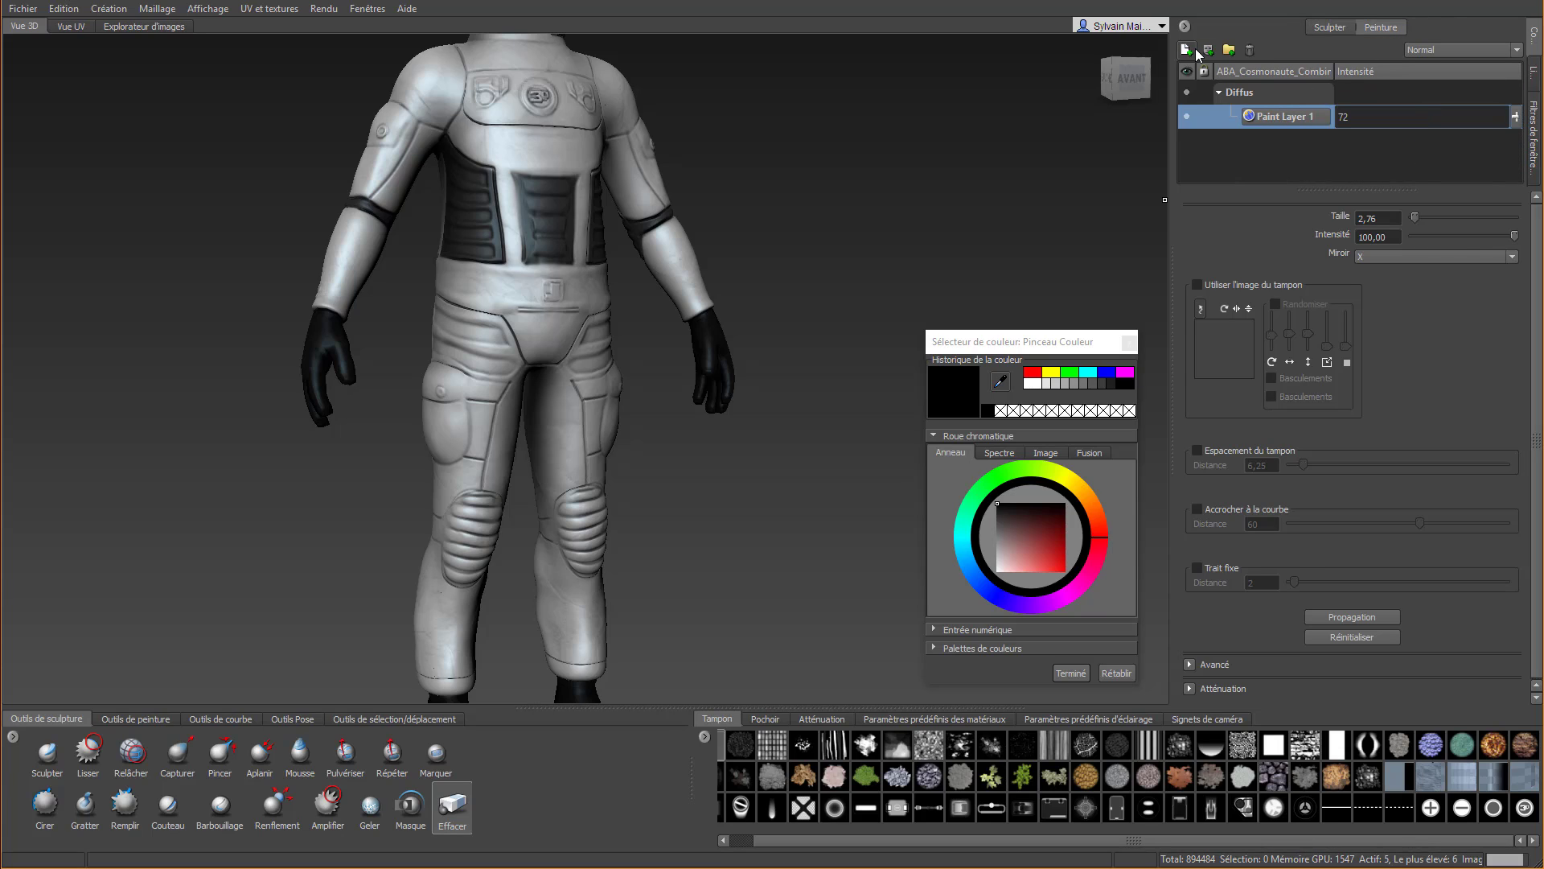
{"action": "left_click", "coordinate": [1187, 49]}
{"action": "left_click", "coordinate": [800, 485]}
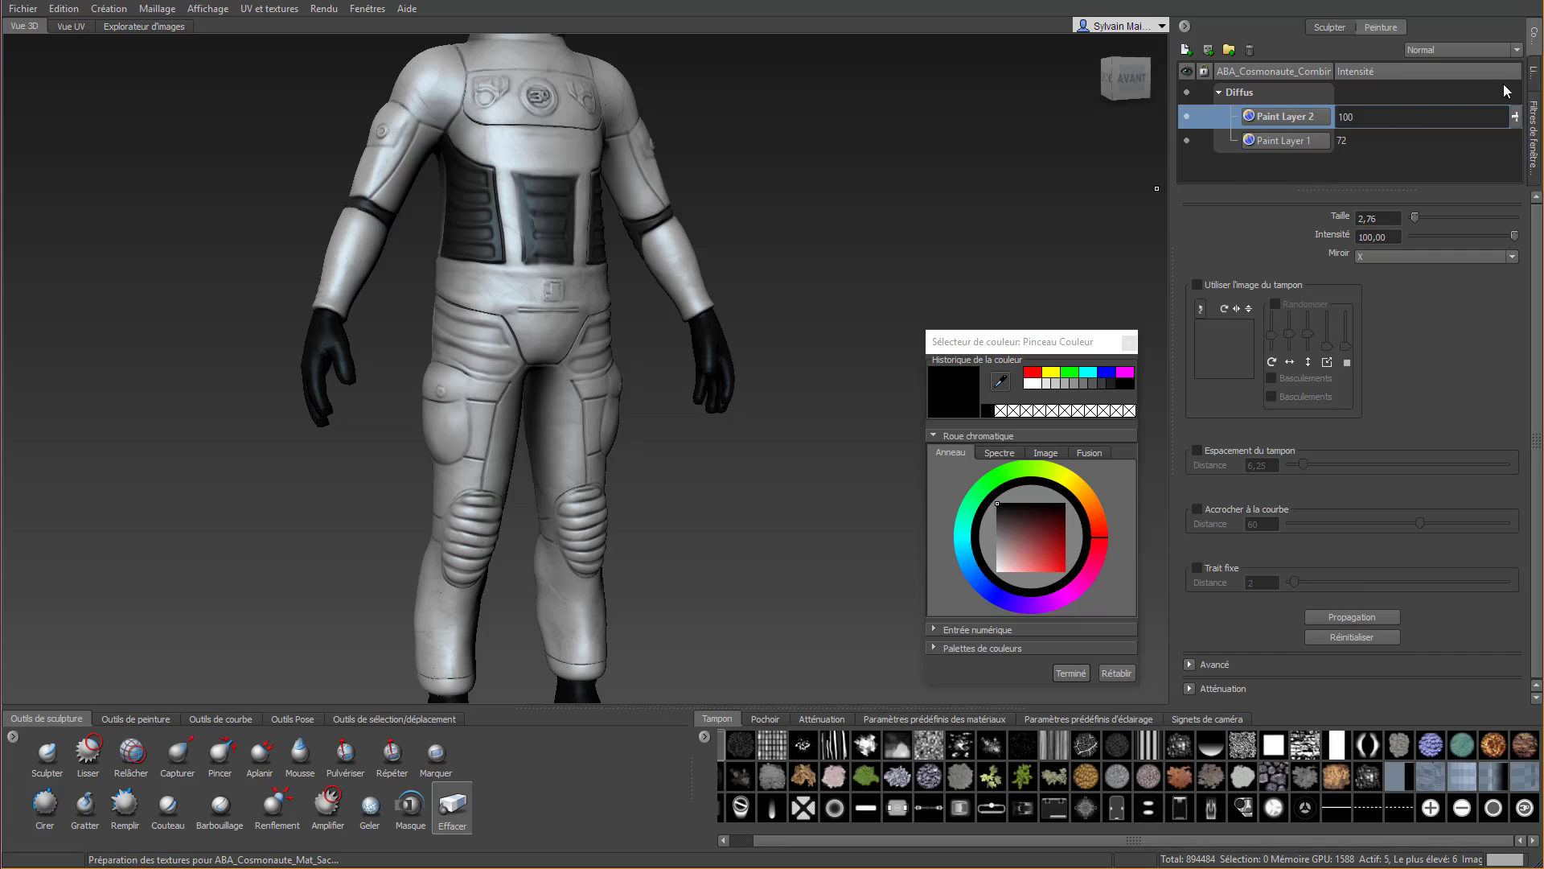
{"action": "left_click", "coordinate": [1368, 121]}
{"action": "type", "text": "72"}
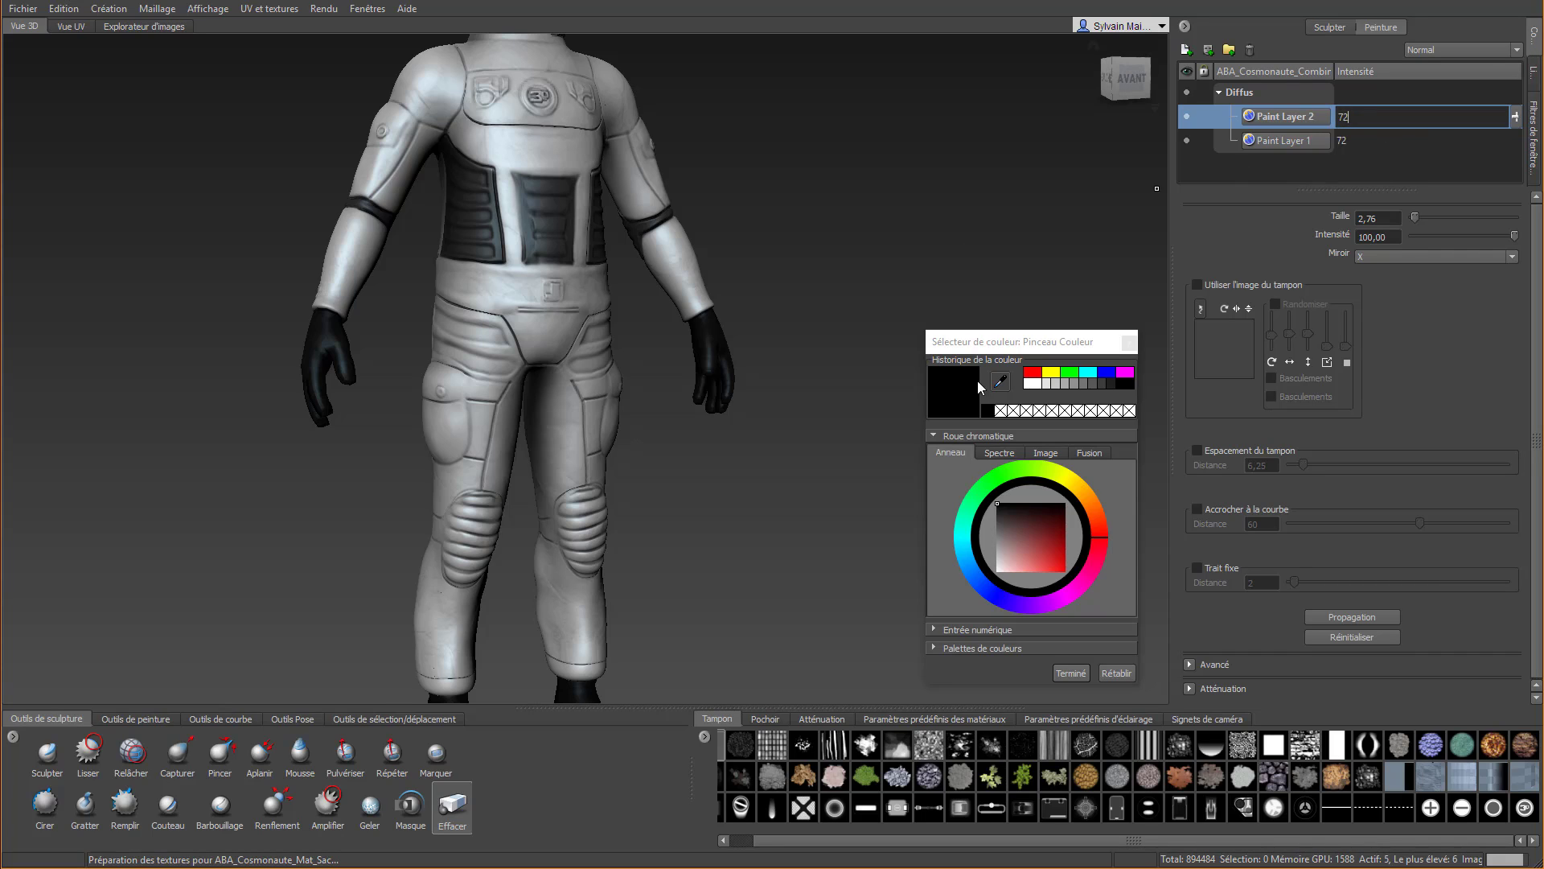
Paint the folded panels on both upper thighs black with the Pinceau tool, filling them out to the hips
{"action": "left_click", "coordinate": [135, 718]}
{"action": "left_click", "coordinate": [47, 752]}
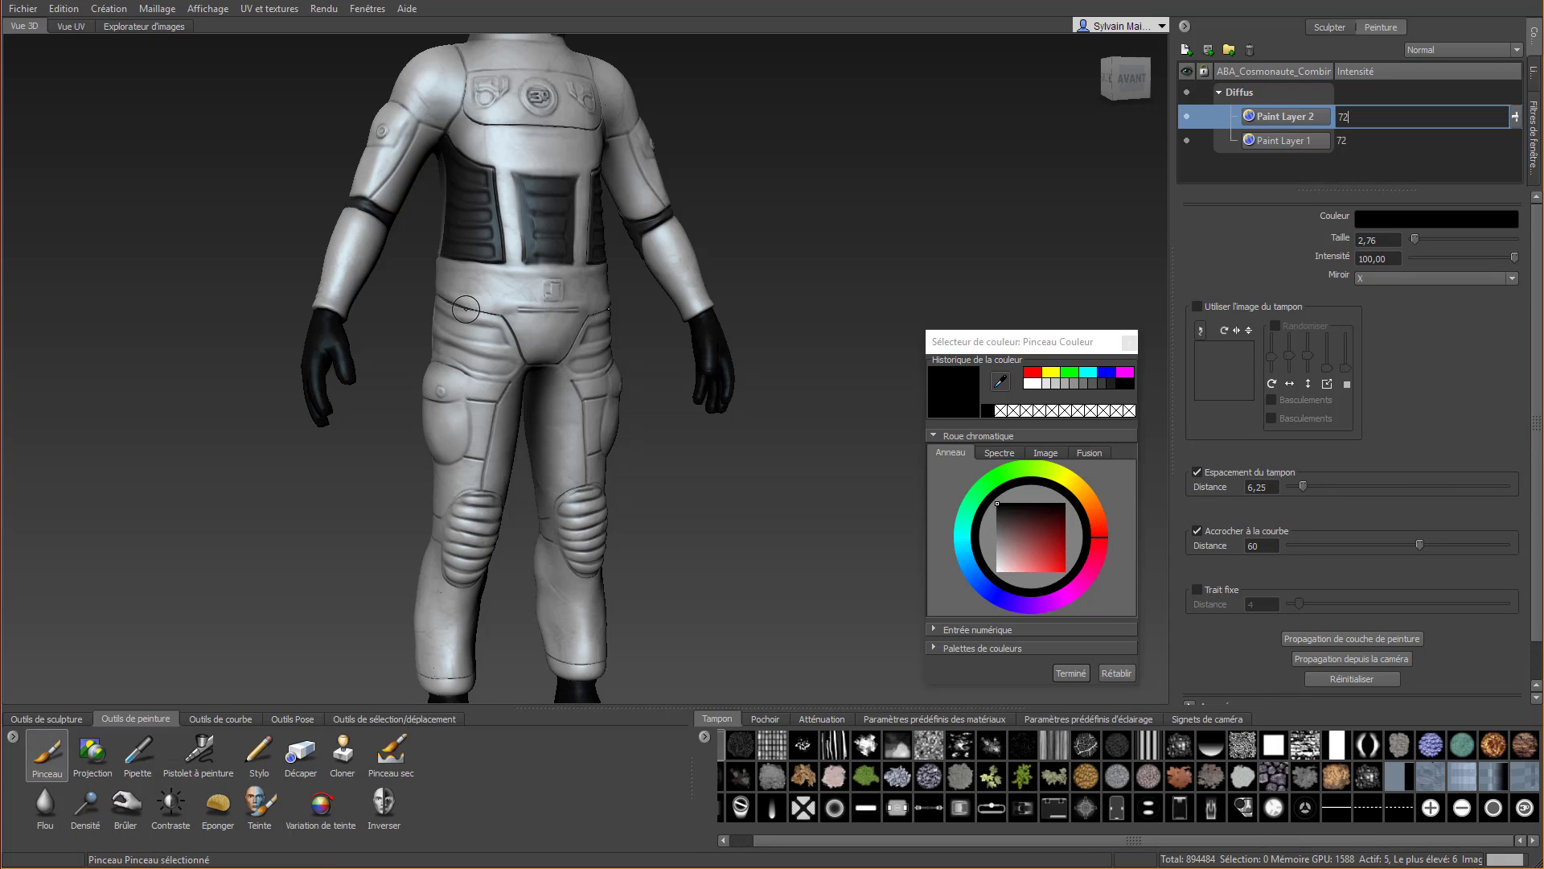
{"action": "left_click", "coordinate": [439, 310]}
{"action": "mouse_move", "coordinate": [439, 310]}
{"action": "left_mouse_down"}
{"action": "mouse_move", "coordinate": [495, 321]}
{"action": "mouse_move", "coordinate": [448, 304]}
{"action": "mouse_move", "coordinate": [489, 320]}
{"action": "mouse_move", "coordinate": [523, 364]}
{"action": "mouse_move", "coordinate": [468, 369]}
{"action": "mouse_move", "coordinate": [490, 379]}
{"action": "mouse_move", "coordinate": [479, 344]}
{"action": "mouse_move", "coordinate": [463, 353]}
{"action": "left_mouse_up"}
{"action": "middle_click_drag", "start_coordinate": [473, 361], "coordinate": [501, 334]}
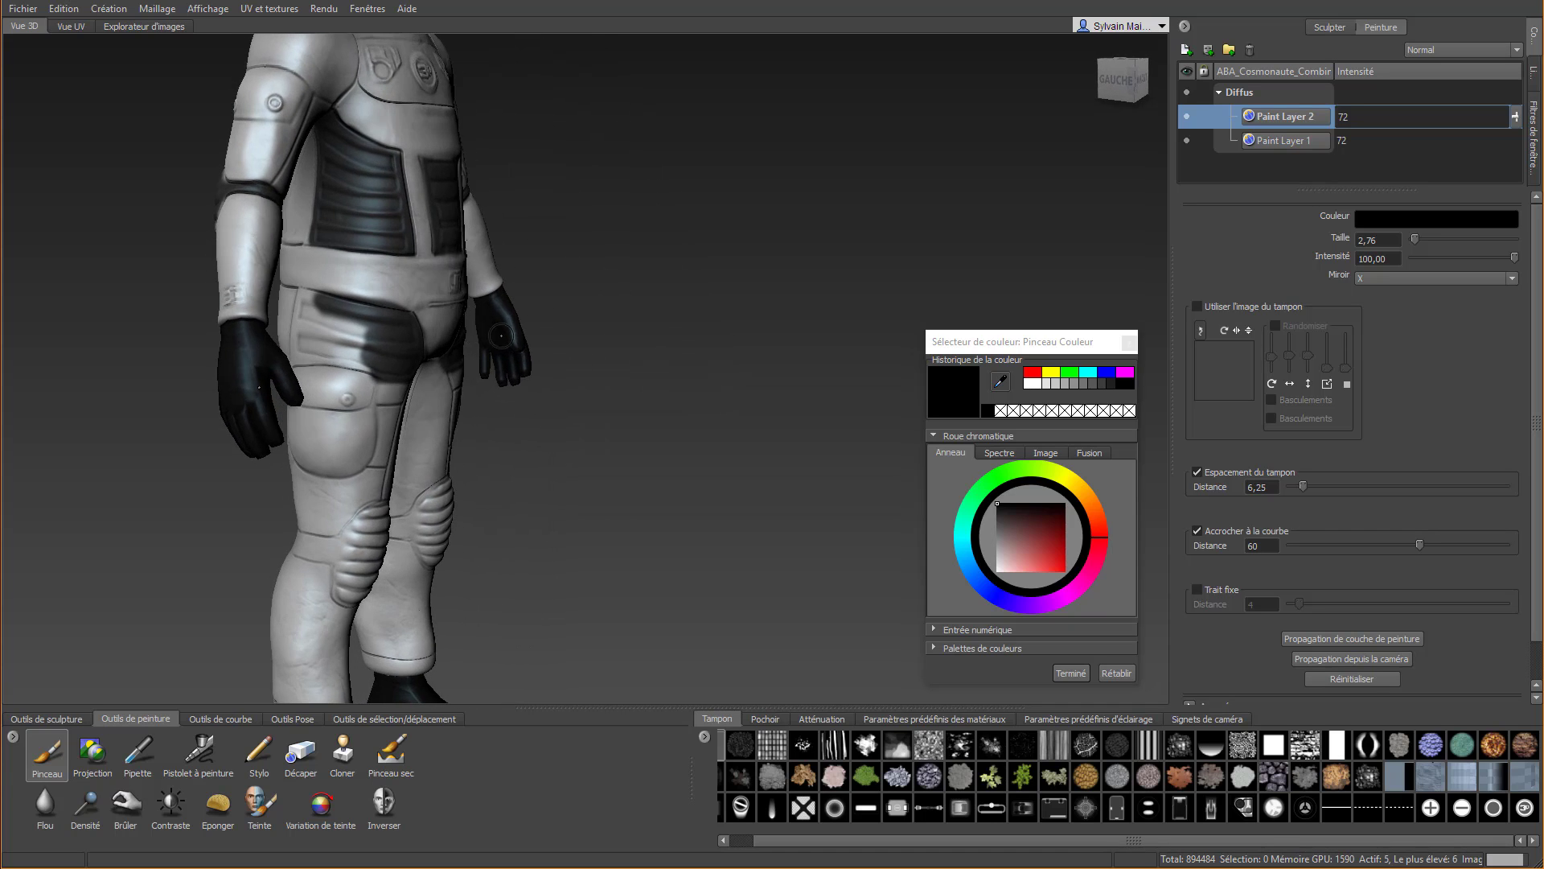
{"action": "mouse_move", "coordinate": [291, 293]}
{"action": "left_mouse_down"}
{"action": "mouse_move", "coordinate": [334, 304]}
{"action": "mouse_move", "coordinate": [296, 328]}
{"action": "mouse_move", "coordinate": [303, 354]}
{"action": "mouse_move", "coordinate": [342, 364]}
{"action": "mouse_move", "coordinate": [295, 342]}
{"action": "mouse_move", "coordinate": [350, 353]}
{"action": "mouse_move", "coordinate": [310, 320]}
{"action": "mouse_move", "coordinate": [386, 334]}
{"action": "left_mouse_up"}
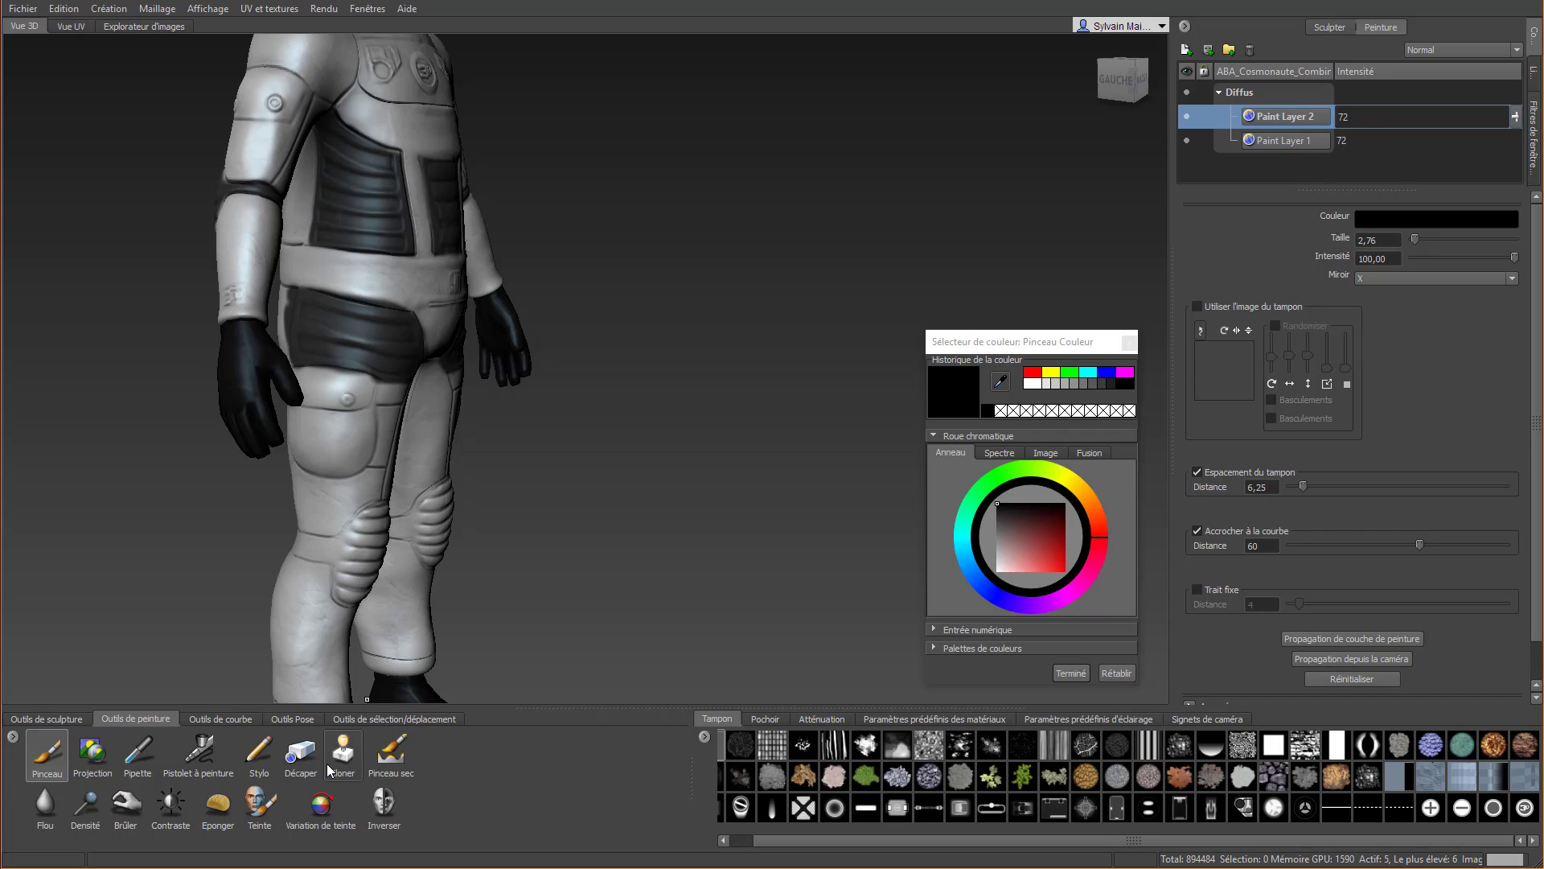
Erase the black paint spilling over the belt, crotch and pocket seams around the upper thigh panels with the Décaper tool
{"action": "left_click", "coordinate": [301, 751]}
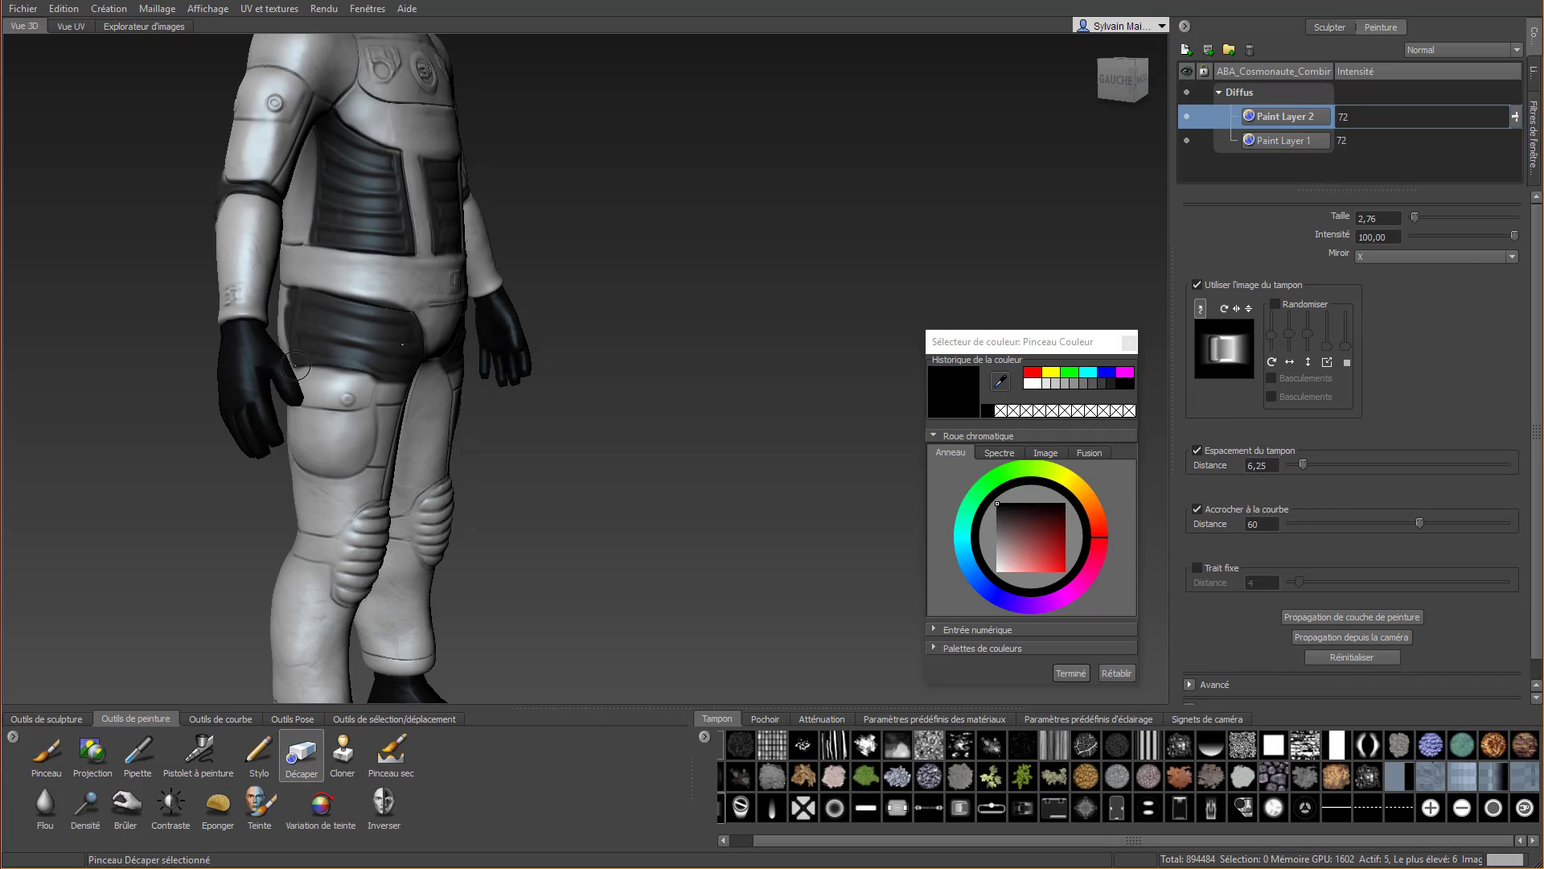
{"action": "scroll", "coordinate": [303, 261], "scroll_direction": "up", "scroll_amount": 3}
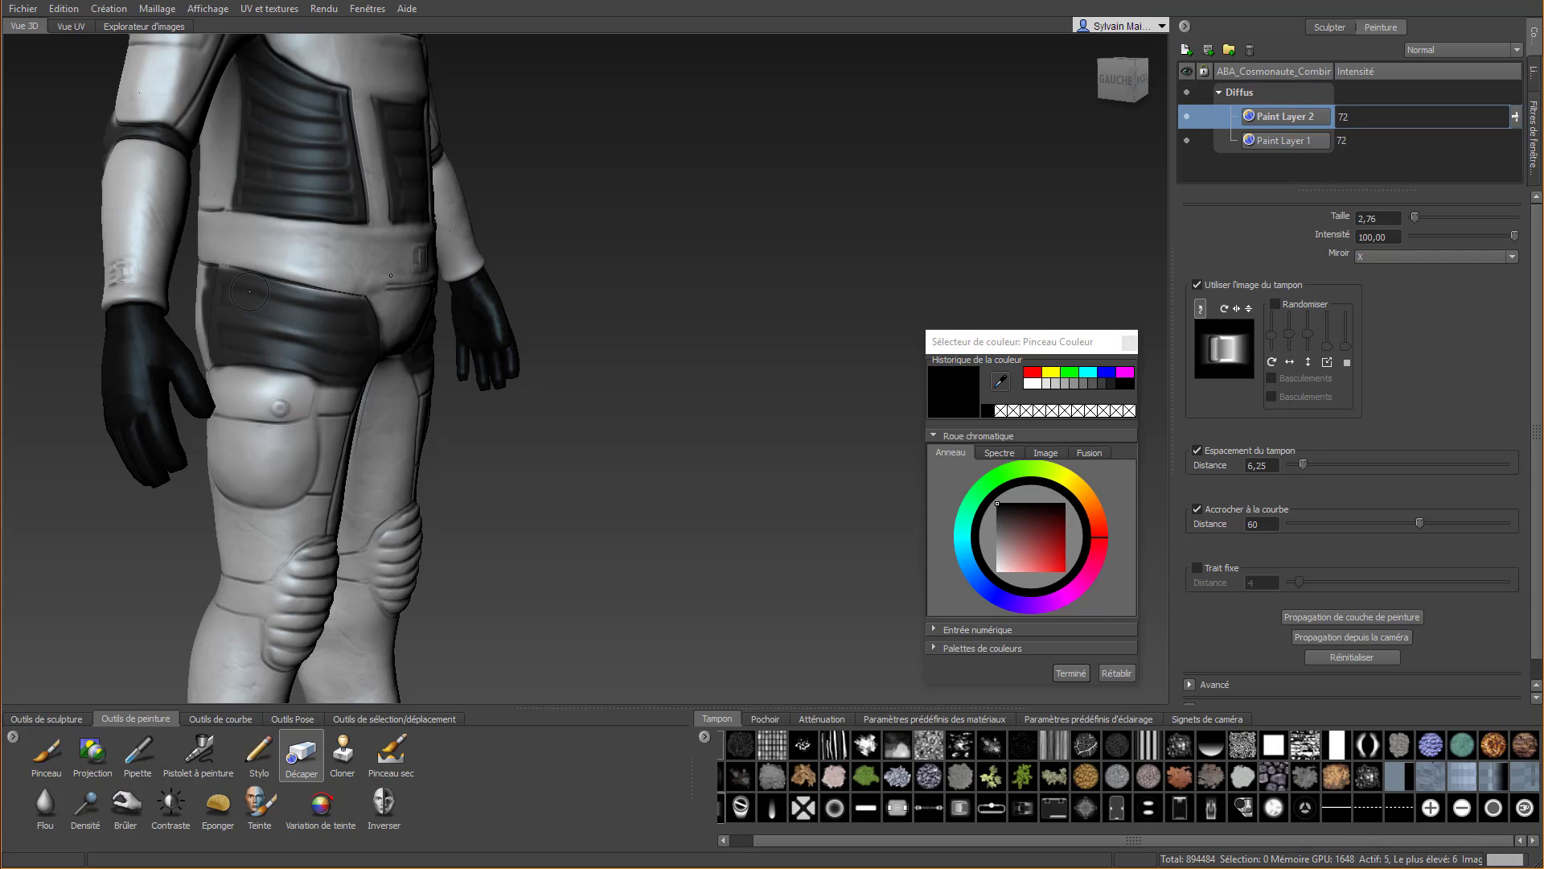
{"action": "right_click_drag", "start_coordinate": [400, 278], "coordinate": [369, 276]}
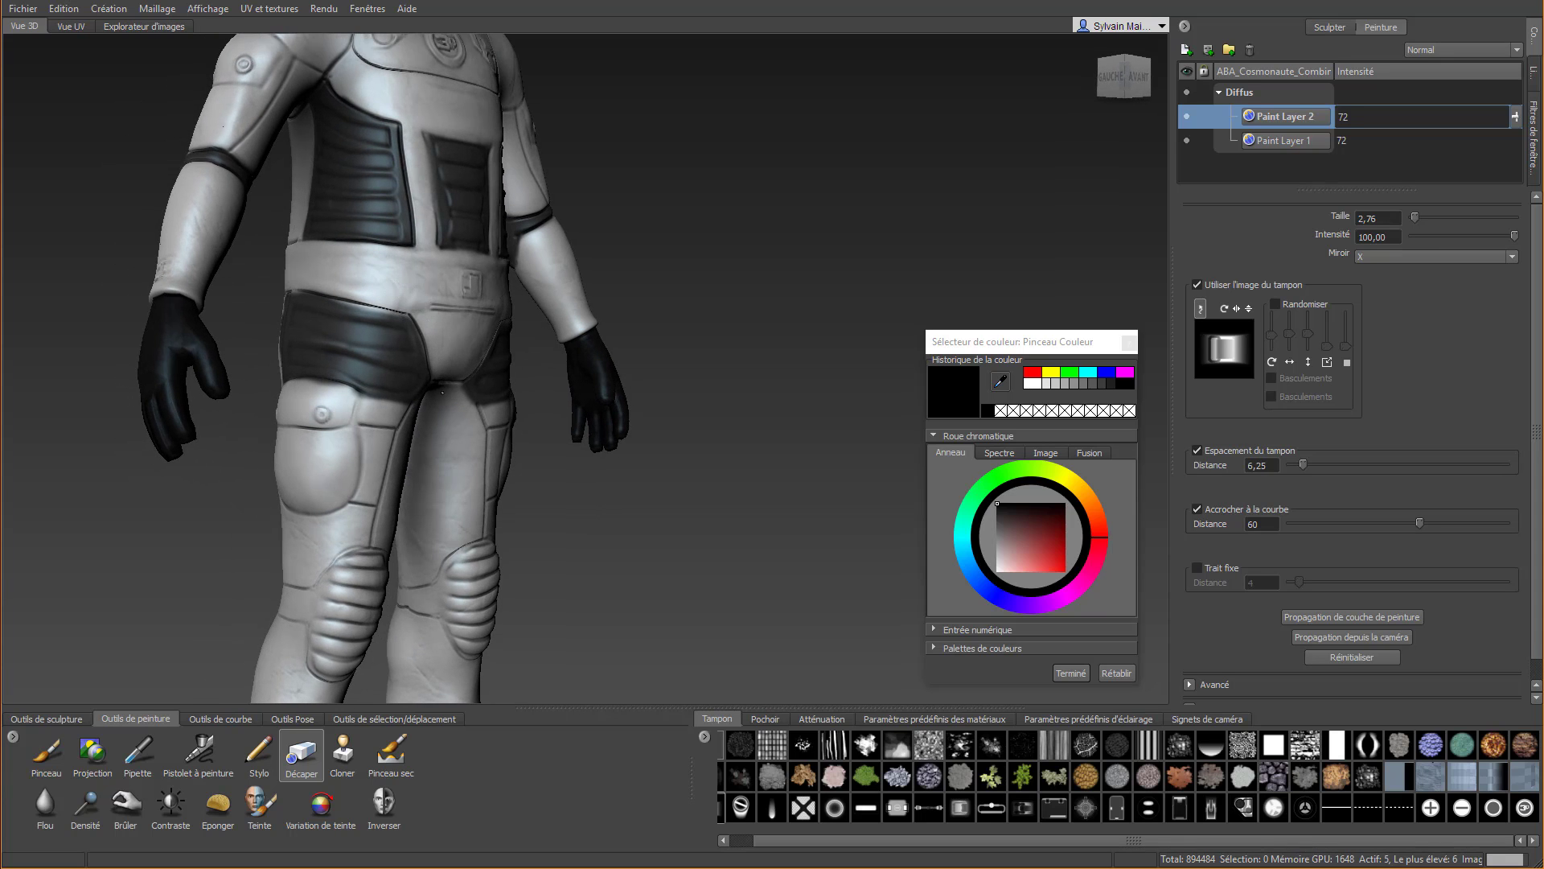
{"action": "right_click_drag", "start_coordinate": [441, 392], "coordinate": [378, 397]}
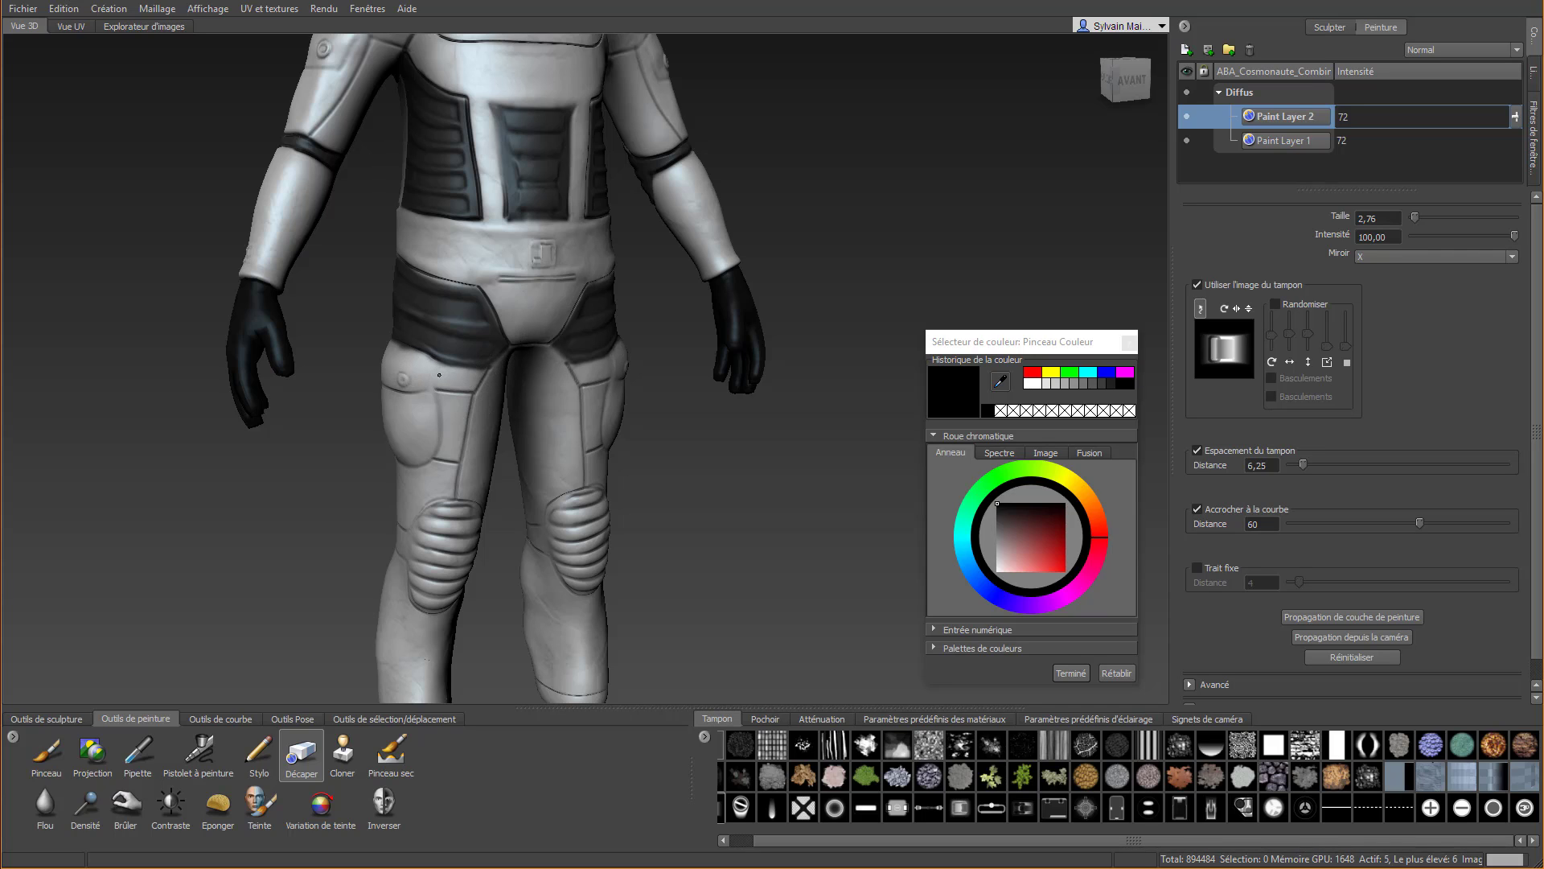
{"action": "right_click_drag", "start_coordinate": [525, 343], "coordinate": [285, 378]}
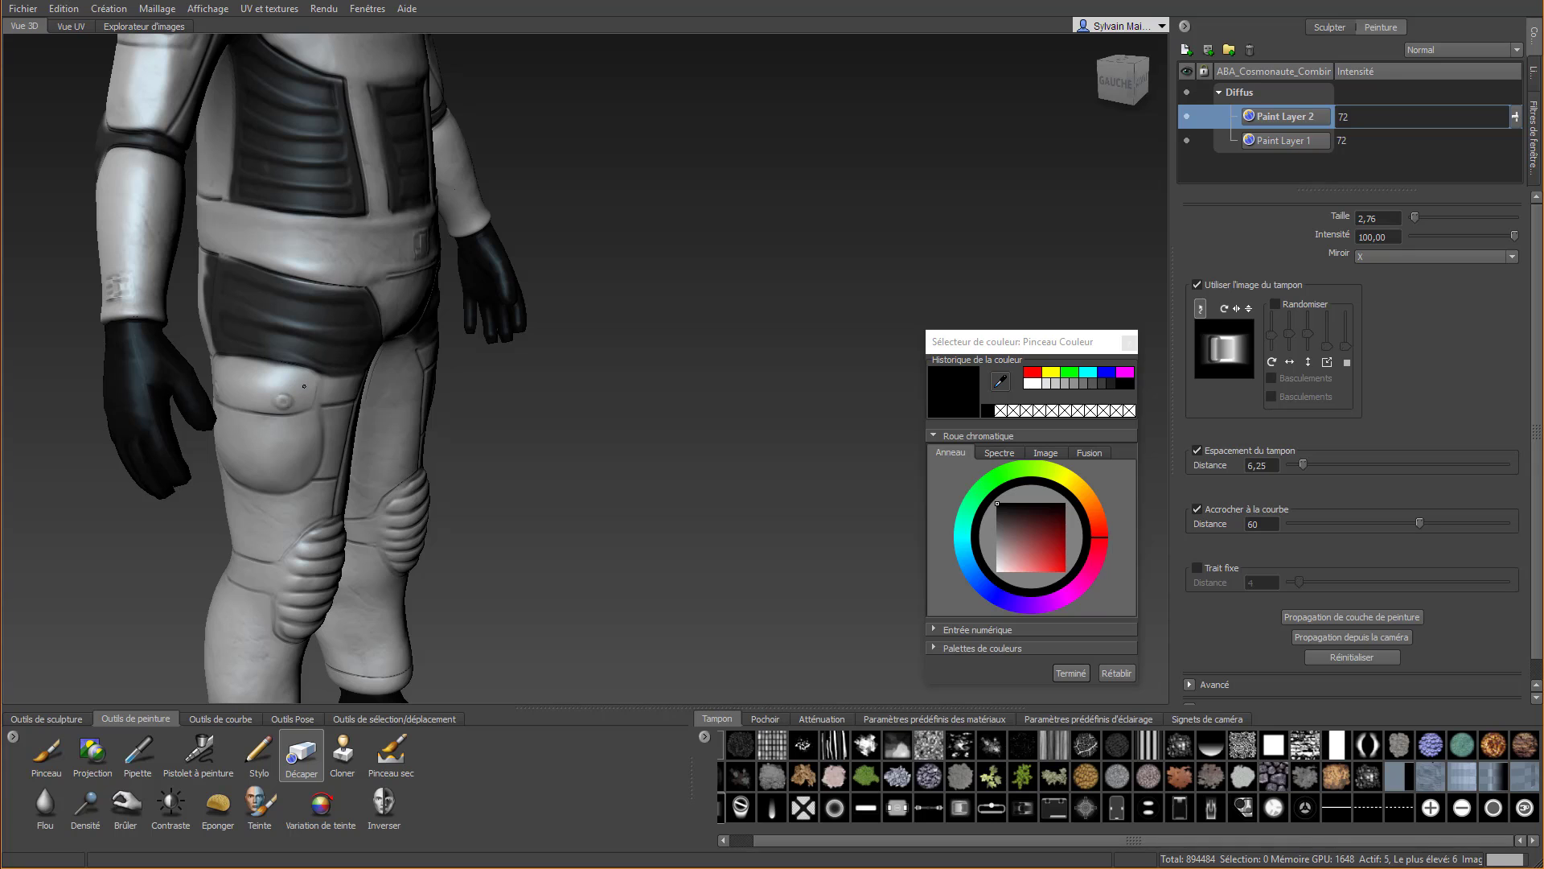
Erase the black overflow on the buttocks behind the rear vertical seam of the hip panels with the Décaper tool
{"action": "right_click_drag", "start_coordinate": [201, 310], "coordinate": [237, 433]}
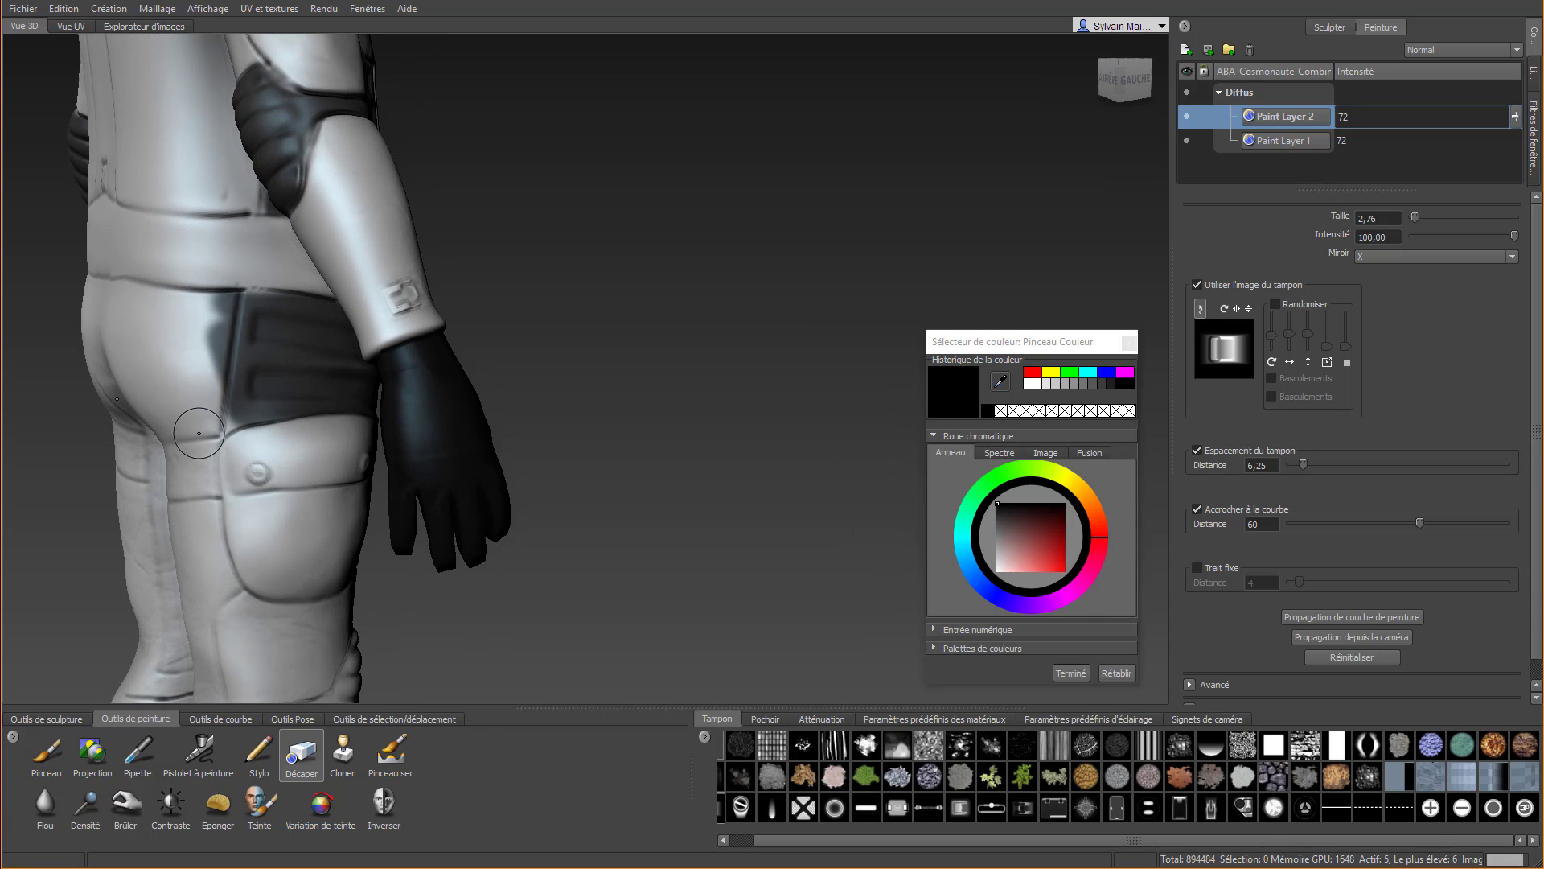
{"action": "left_click", "coordinate": [40, 774]}
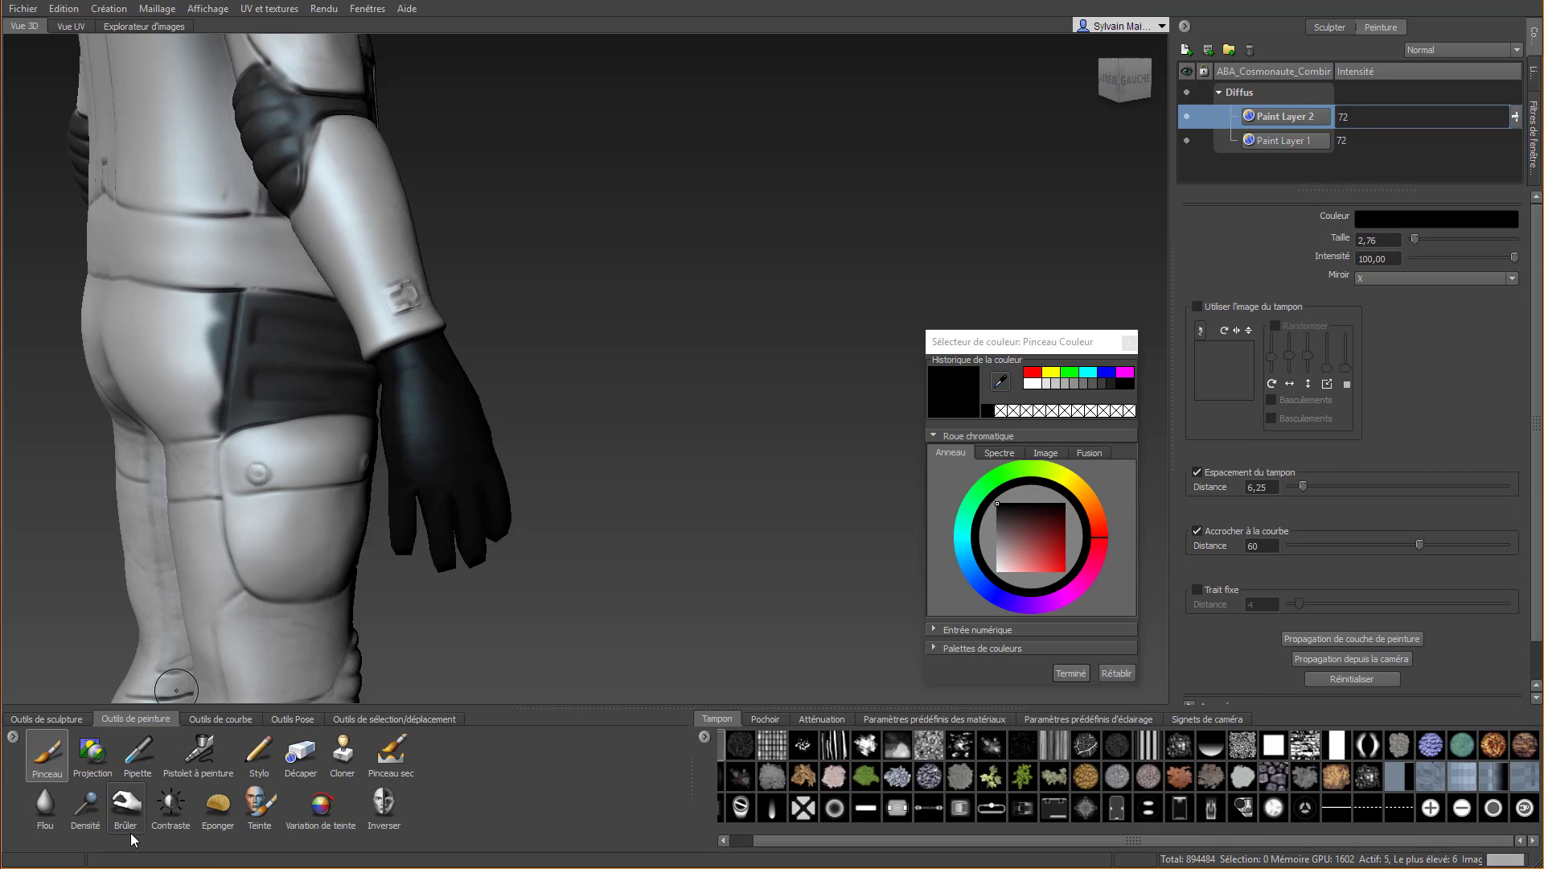
{"action": "left_click", "coordinate": [300, 757]}
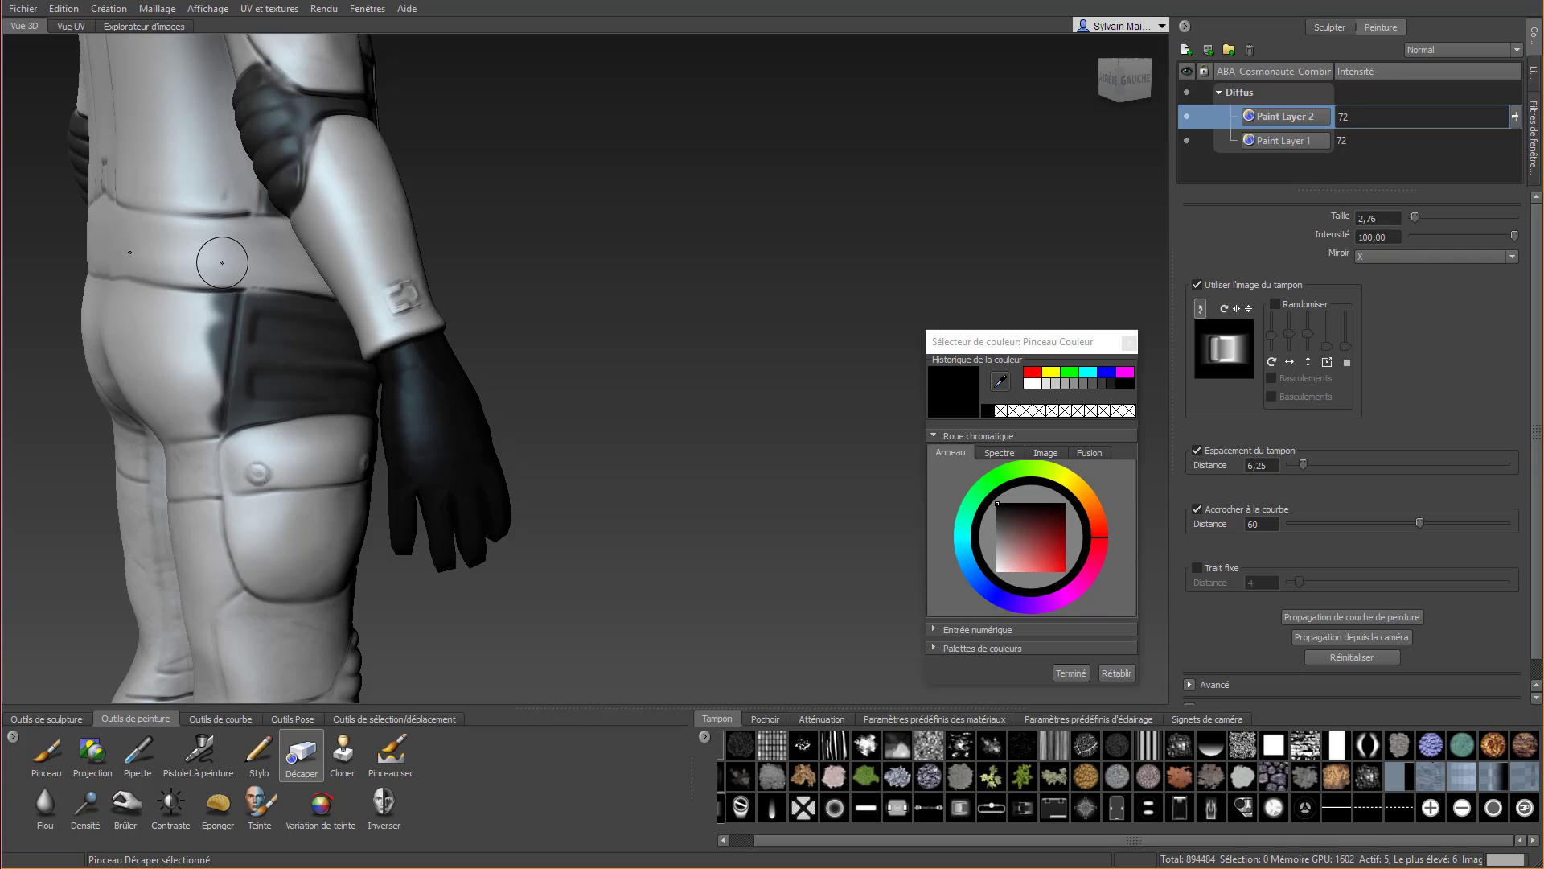
{"action": "left_click_drag", "start_coordinate": [227, 257], "coordinate": [219, 389]}
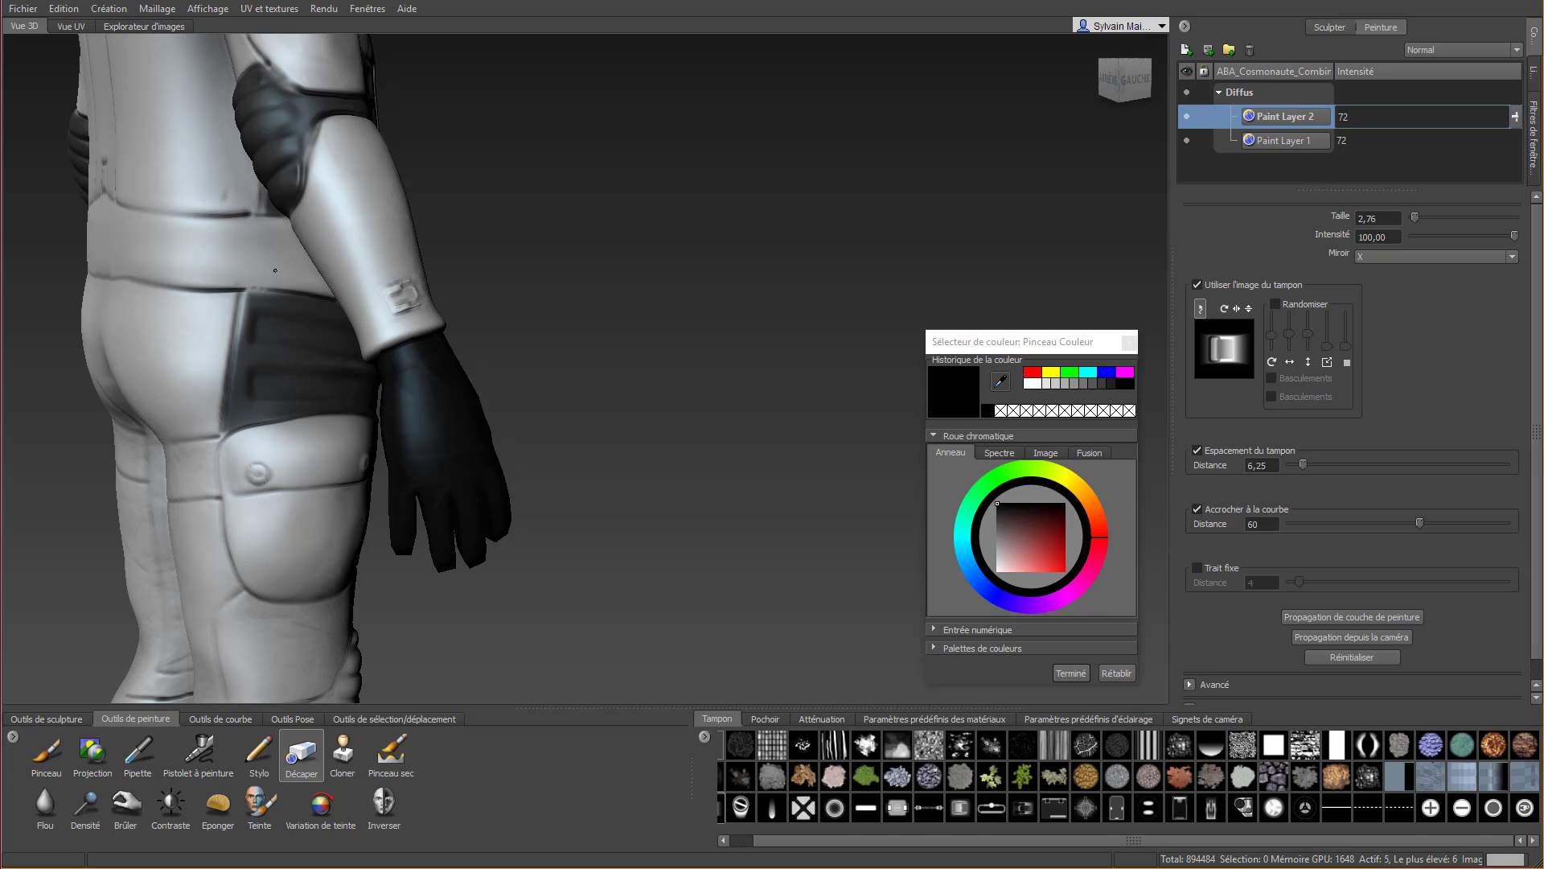
{"action": "scroll", "coordinate": [336, 299], "scroll_direction": "down", "scroll_amount": 3}
Paint the panels on the back of both thighs and the bands around the knees black with the Pinceau tool
{"action": "mouse_move", "coordinate": [458, 292]}
{"action": "left_mouse_down", "text": "alt"}
{"action": "mouse_move", "coordinate": [475, 261]}
{"action": "mouse_move", "coordinate": [656, 241]}
{"action": "mouse_move", "coordinate": [394, 217]}
{"action": "mouse_move", "coordinate": [739, 206]}
{"action": "mouse_move", "coordinate": [684, 209]}
{"action": "left_mouse_up", "text": "alt"}
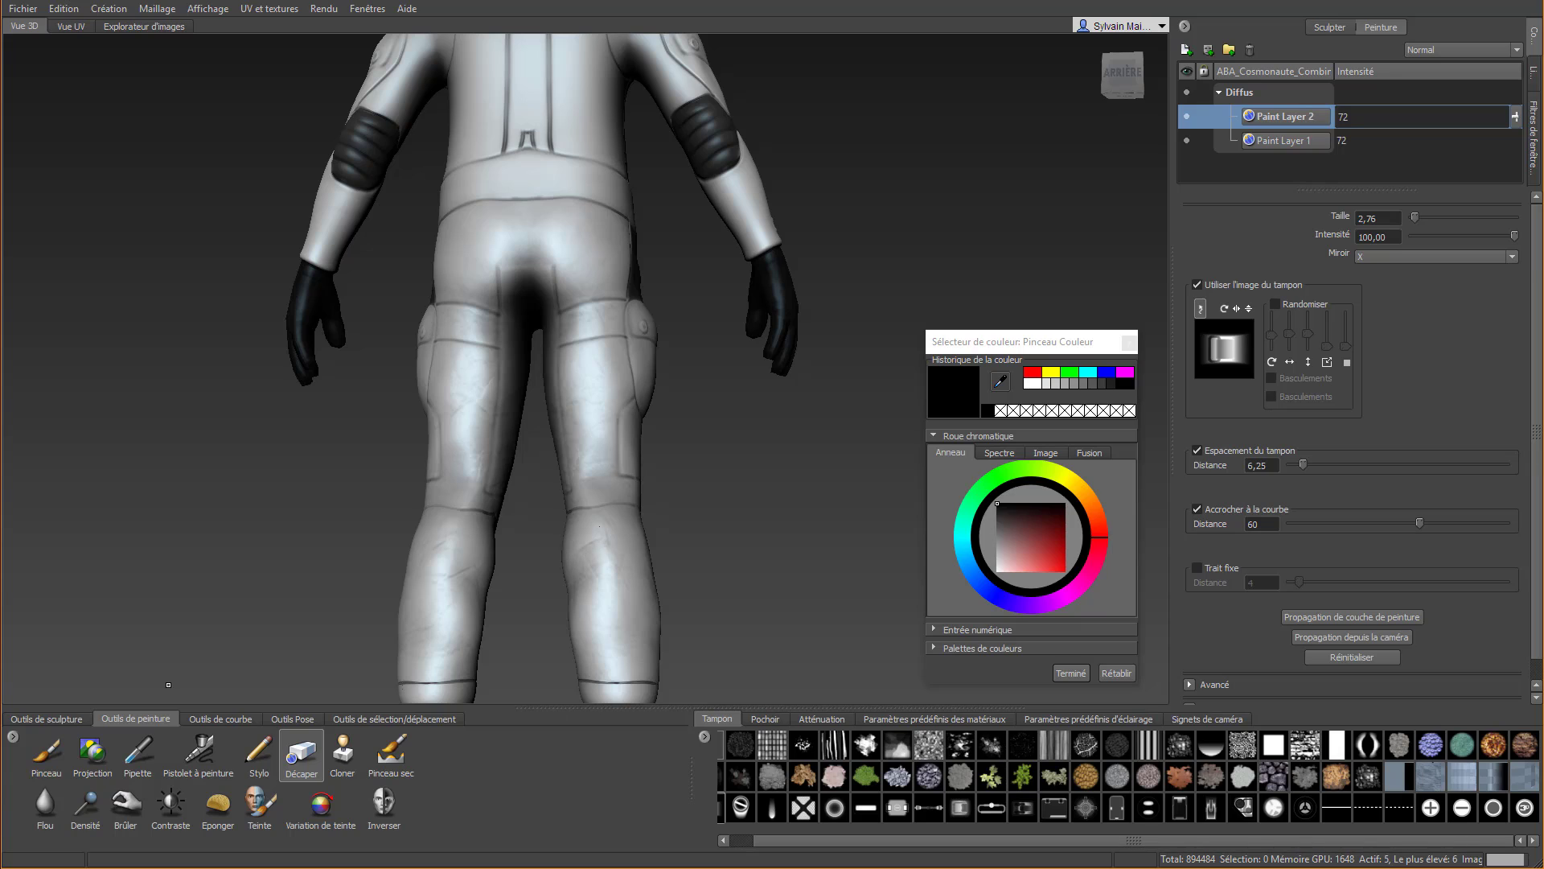
{"action": "left_click", "coordinate": [46, 752]}
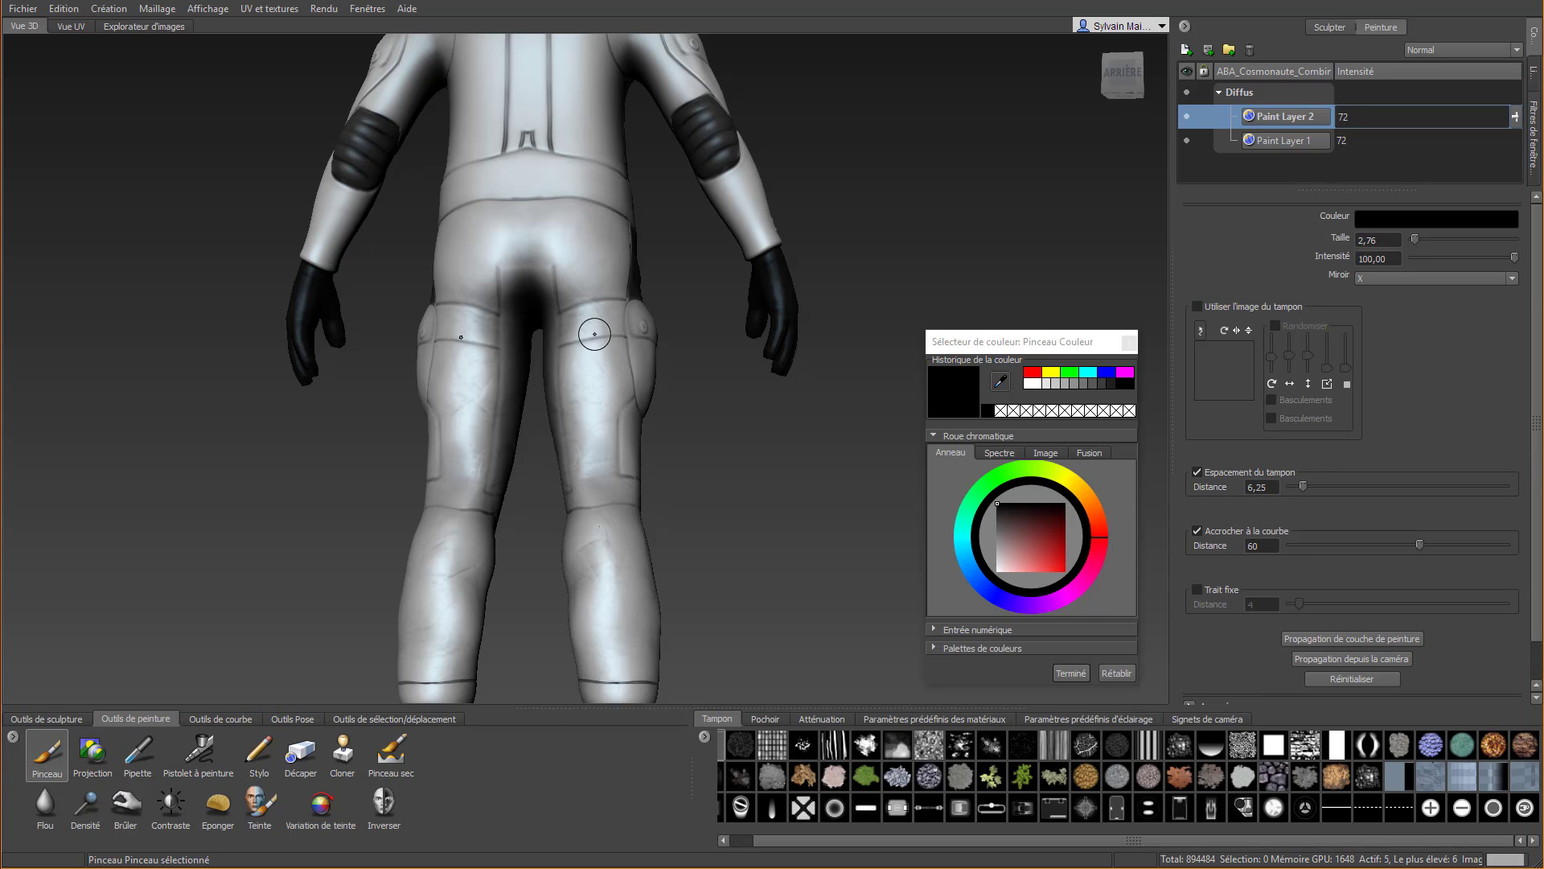
{"action": "mouse_move", "coordinate": [555, 353]}
{"action": "left_mouse_down"}
{"action": "mouse_move", "coordinate": [623, 342]}
{"action": "mouse_move", "coordinate": [631, 357]}
{"action": "mouse_move", "coordinate": [614, 482]}
{"action": "left_mouse_up"}
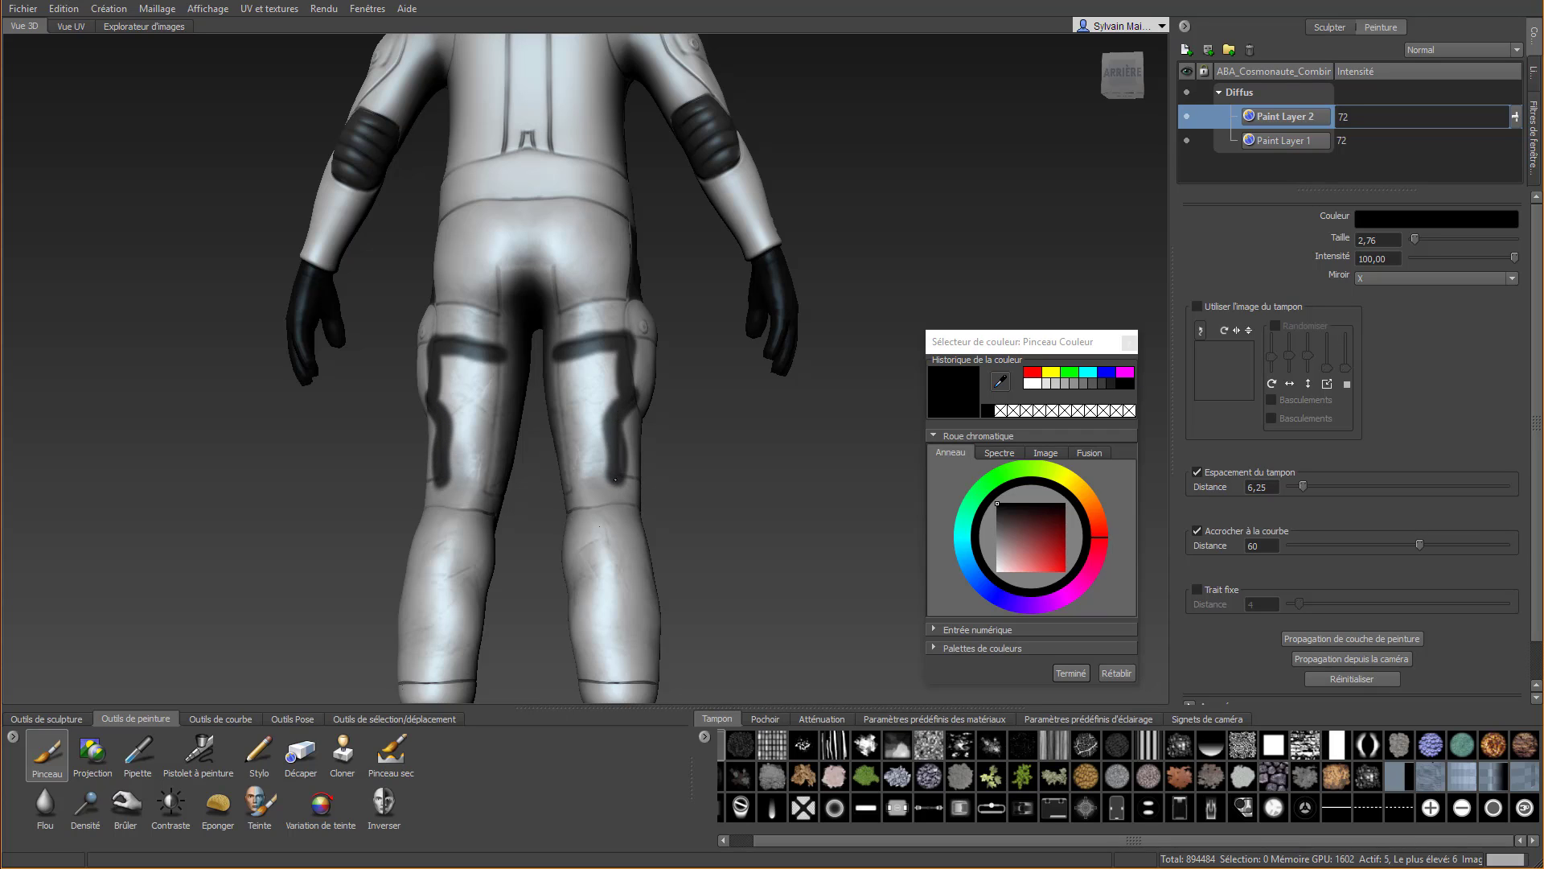
{"action": "mouse_move", "coordinate": [562, 362]}
{"action": "left_mouse_down"}
{"action": "mouse_move", "coordinate": [579, 492]}
{"action": "mouse_move", "coordinate": [566, 376]}
{"action": "mouse_move", "coordinate": [611, 361]}
{"action": "mouse_move", "coordinate": [599, 482]}
{"action": "mouse_move", "coordinate": [580, 497]}
{"action": "mouse_move", "coordinate": [651, 491]}
{"action": "mouse_move", "coordinate": [563, 522]}
{"action": "mouse_move", "coordinate": [347, 547]}
{"action": "mouse_move", "coordinate": [378, 550]}
{"action": "mouse_move", "coordinate": [357, 555]}
{"action": "left_mouse_up"}
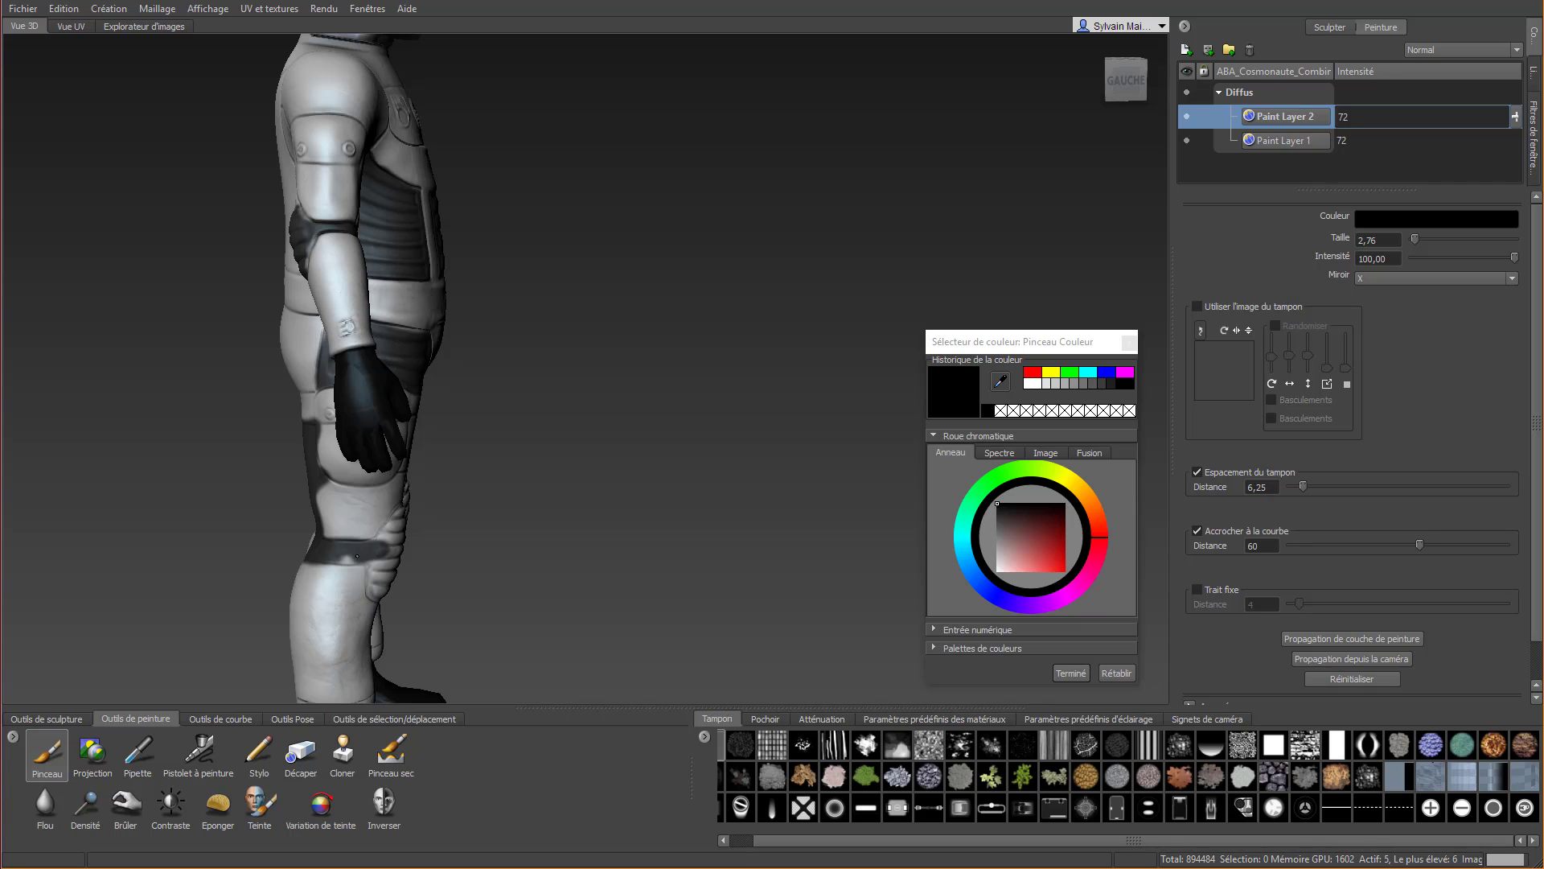
Paint both ribbed knee pads black down to their lower tips, joining them to the bands around the knees
{"action": "mouse_move", "coordinate": [432, 502]}
{"action": "left_mouse_down", "text": "alt"}
{"action": "mouse_move", "coordinate": [401, 513]}
{"action": "mouse_move", "coordinate": [655, 534]}
{"action": "mouse_move", "coordinate": [645, 507]}
{"action": "left_mouse_up", "text": "alt"}
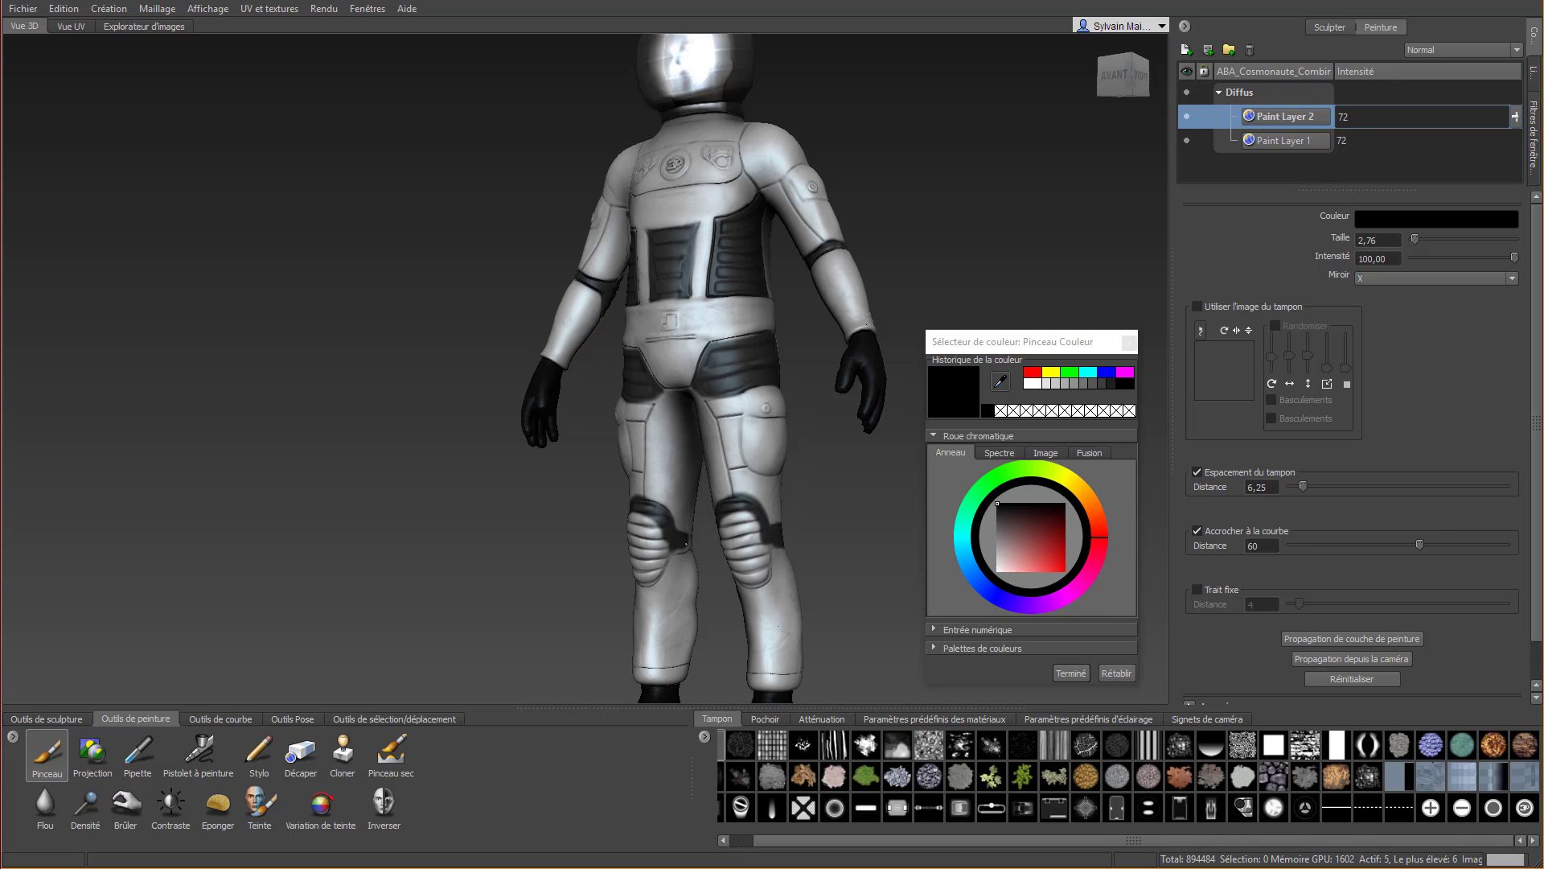
{"action": "left_click_drag", "start_coordinate": [656, 553], "coordinate": [716, 595], "text": "alt"}
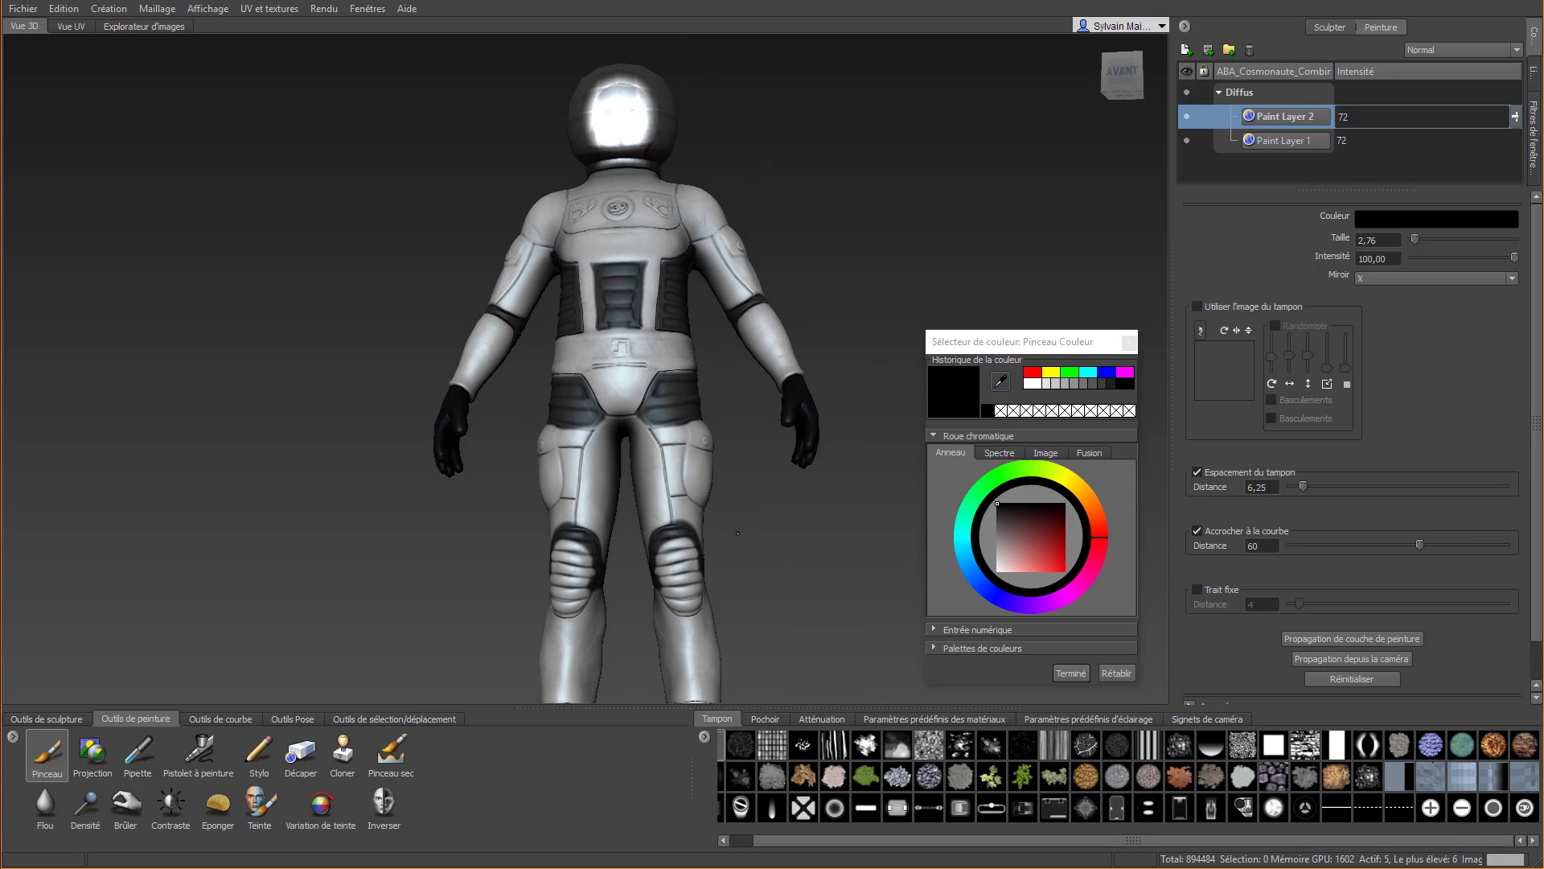
{"action": "middle_click_drag", "start_coordinate": [716, 594], "coordinate": [661, 572], "text": "alt"}
{"action": "mouse_move", "coordinate": [522, 523]}
{"action": "left_mouse_down"}
{"action": "mouse_move", "coordinate": [514, 566]}
{"action": "mouse_move", "coordinate": [511, 516]}
{"action": "mouse_move", "coordinate": [537, 534]}
{"action": "mouse_move", "coordinate": [521, 554]}
{"action": "mouse_move", "coordinate": [507, 527]}
{"action": "left_mouse_up"}
{"action": "right_click_drag", "start_coordinate": [501, 533], "coordinate": [537, 675], "text": "alt"}
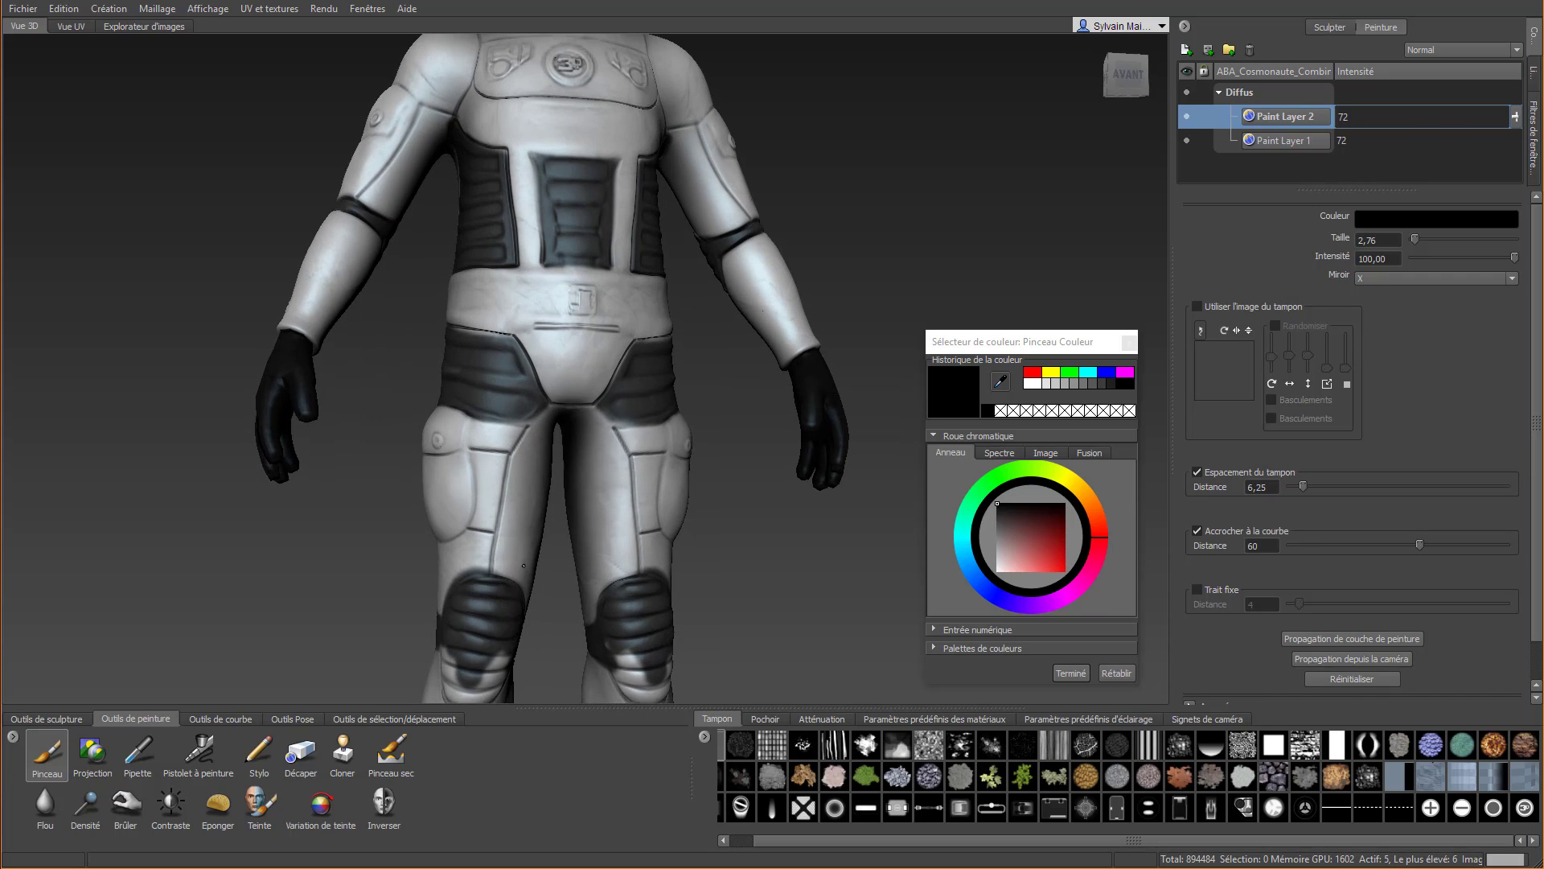
{"action": "middle_click_drag", "start_coordinate": [537, 676], "coordinate": [530, 462], "text": "alt"}
{"action": "mouse_move", "coordinate": [531, 463]}
{"action": "left_mouse_down", "text": "alt"}
{"action": "mouse_move", "coordinate": [605, 475]}
{"action": "mouse_move", "coordinate": [619, 494]}
{"action": "left_mouse_up", "text": "alt"}
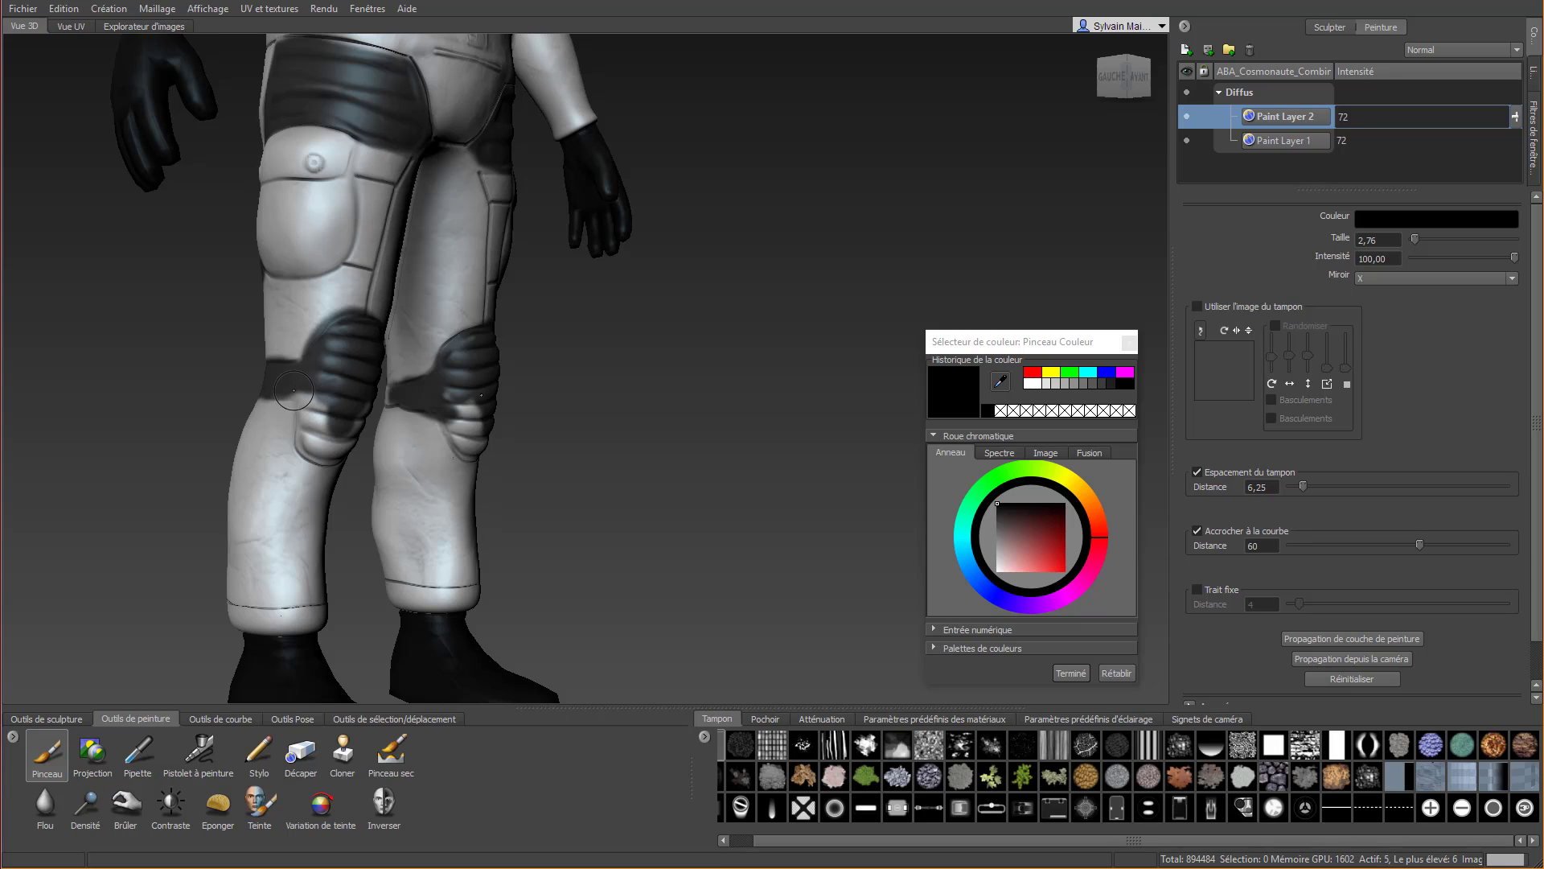
{"action": "mouse_move", "coordinate": [308, 393]}
{"action": "left_mouse_down"}
{"action": "mouse_move", "coordinate": [278, 388]}
{"action": "mouse_move", "coordinate": [304, 440]}
{"action": "mouse_move", "coordinate": [337, 444]}
{"action": "mouse_move", "coordinate": [294, 434]}
{"action": "mouse_move", "coordinate": [328, 464]}
{"action": "left_mouse_up"}
{"action": "left_click_drag", "start_coordinate": [700, 471], "coordinate": [404, 480], "text": "alt"}
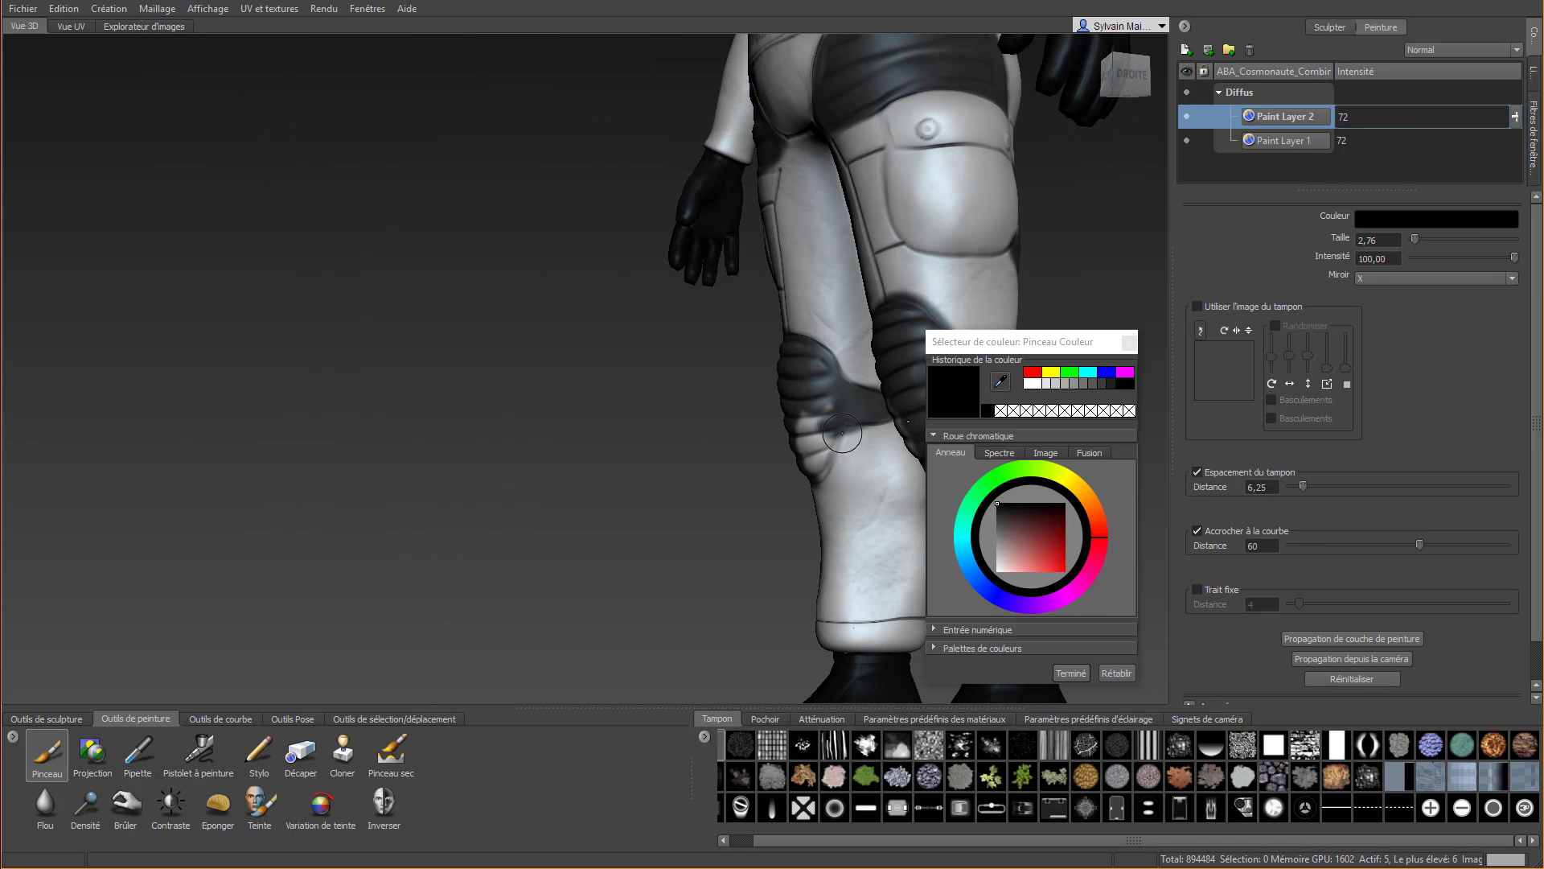
{"action": "mouse_move", "coordinate": [829, 409]}
{"action": "left_mouse_down"}
{"action": "mouse_move", "coordinate": [801, 477]}
{"action": "mouse_move", "coordinate": [820, 469]}
{"action": "mouse_move", "coordinate": [805, 425]}
{"action": "left_mouse_up"}
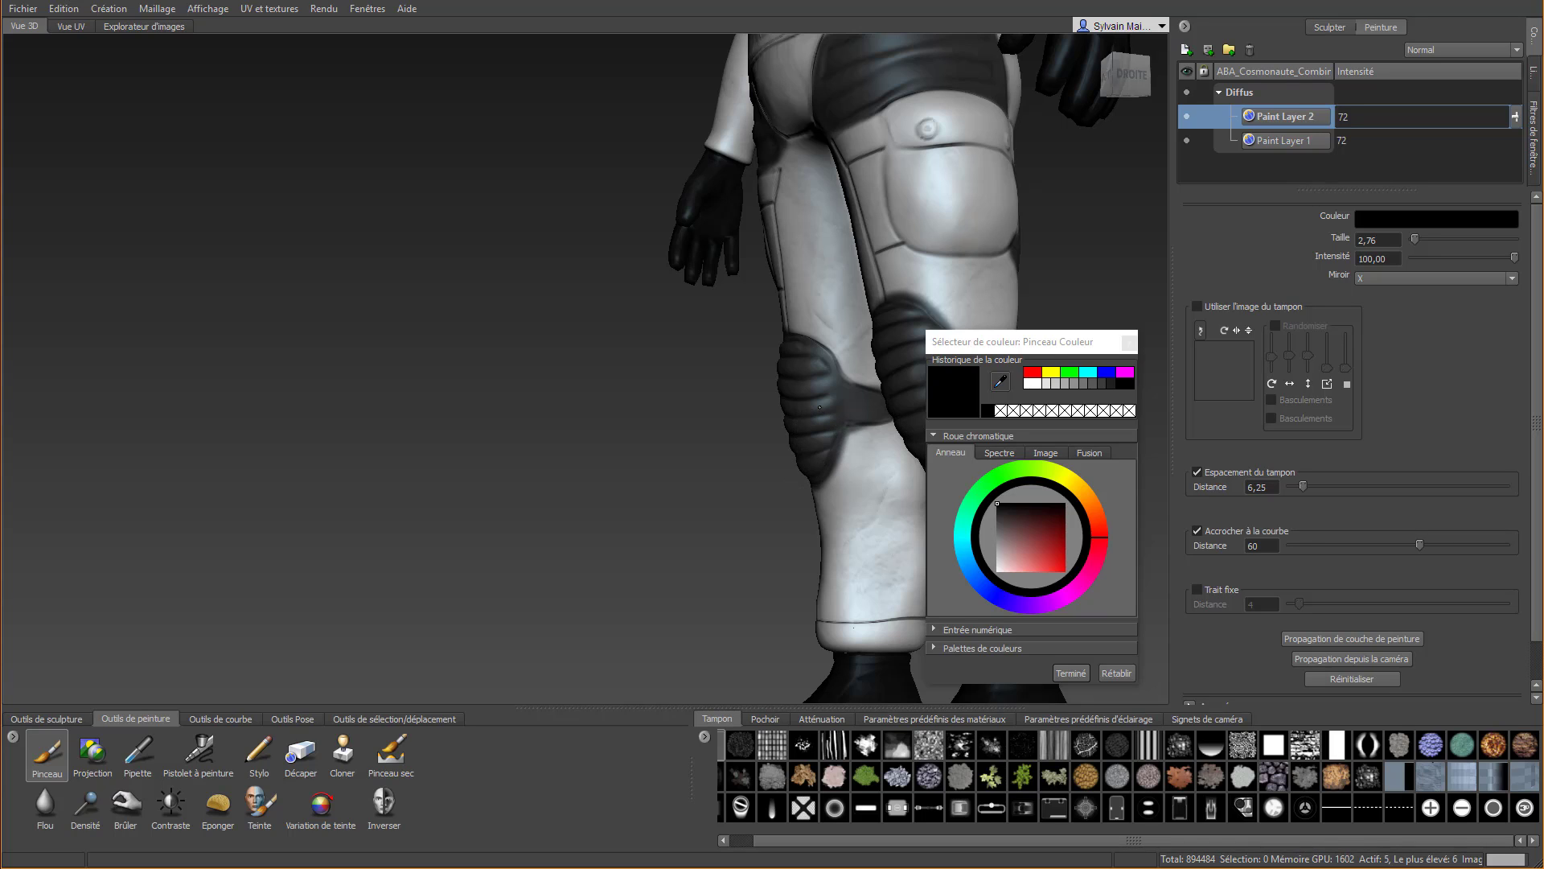
Enable Trait fixe for the Décaper tool and clean the outer edges of the back-thigh panels along the pockets and side seams
{"action": "left_click", "coordinate": [300, 752]}
{"action": "left_click", "coordinate": [1195, 568]}
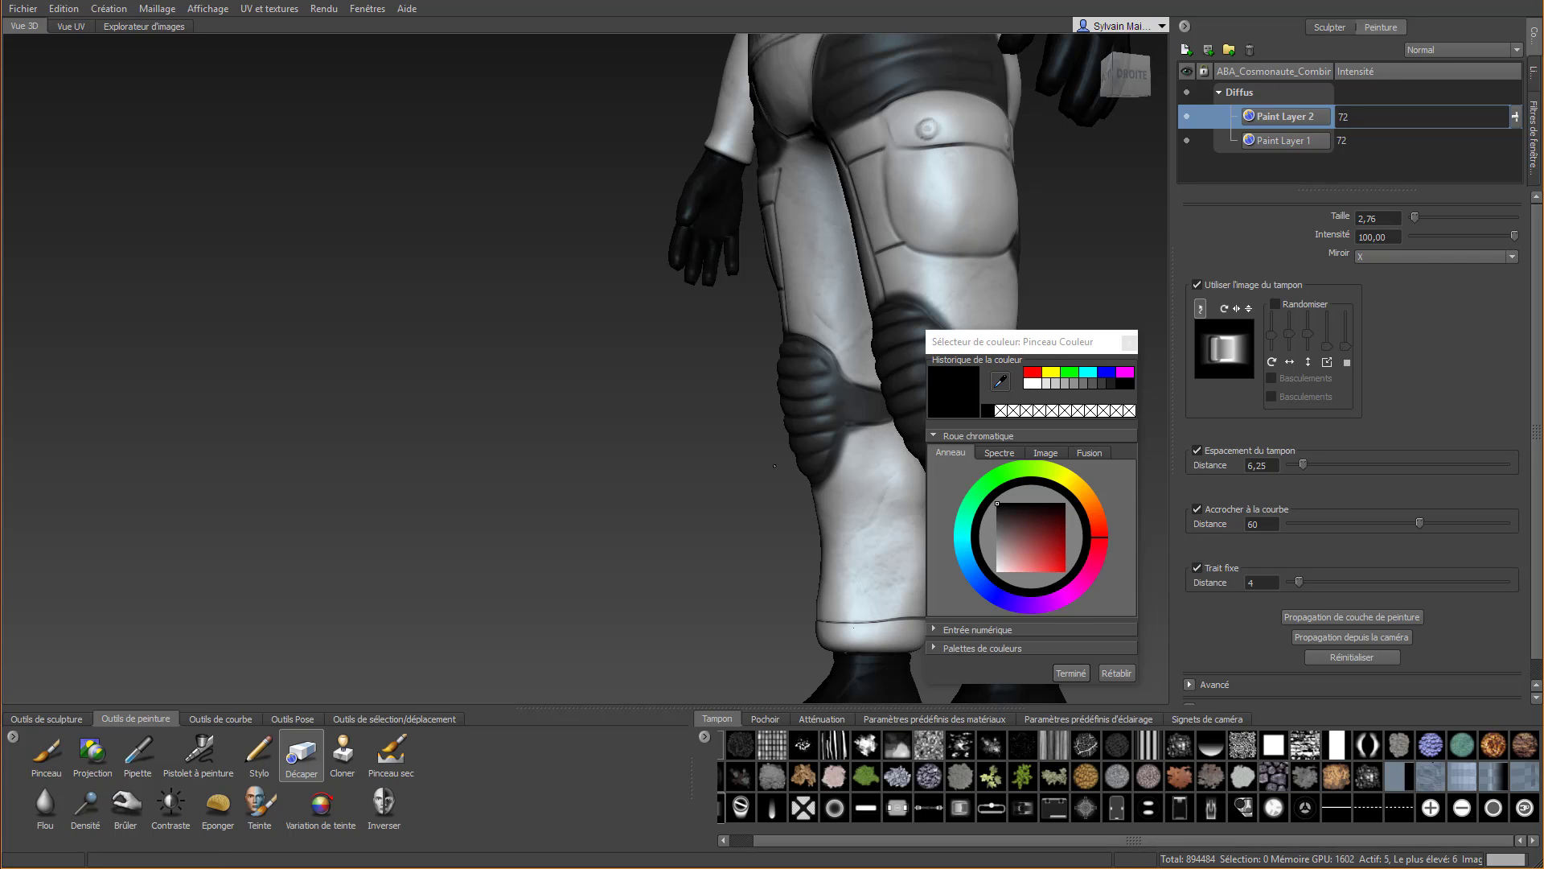
{"action": "middle_click_drag", "start_coordinate": [893, 422], "coordinate": [591, 466], "text": "alt"}
{"action": "mouse_move", "coordinate": [592, 467]}
{"action": "left_mouse_down", "text": "alt"}
{"action": "mouse_move", "coordinate": [563, 468]}
{"action": "mouse_move", "coordinate": [553, 201]}
{"action": "mouse_move", "coordinate": [528, 295]}
{"action": "left_mouse_up", "text": "alt"}
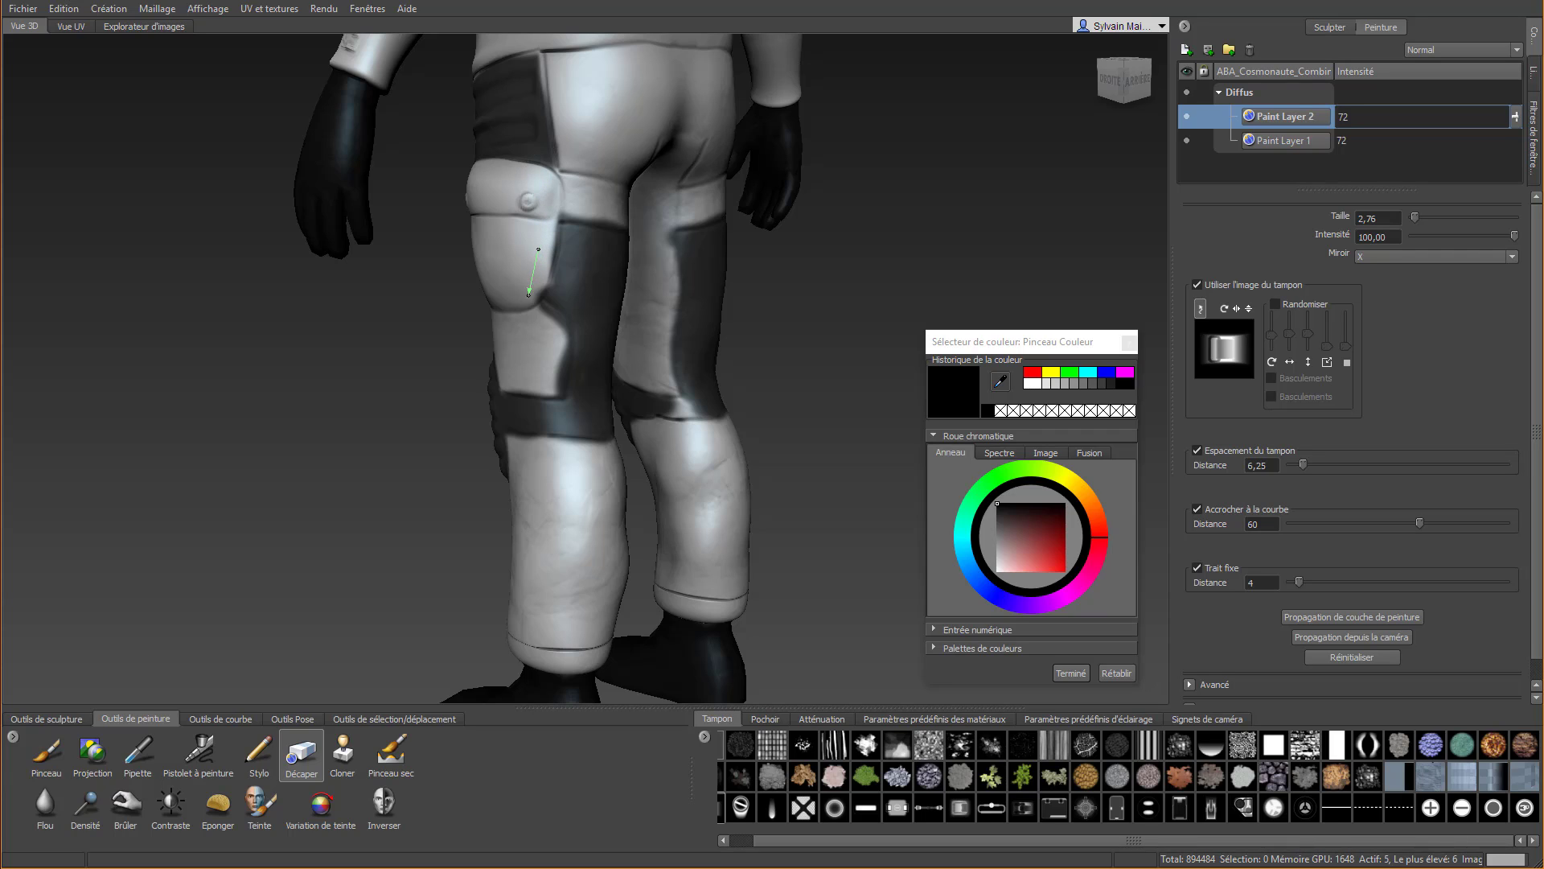
{"action": "left_click_drag", "start_coordinate": [509, 347], "coordinate": [579, 353]}
{"action": "left_click_drag", "start_coordinate": [529, 301], "coordinate": [560, 335]}
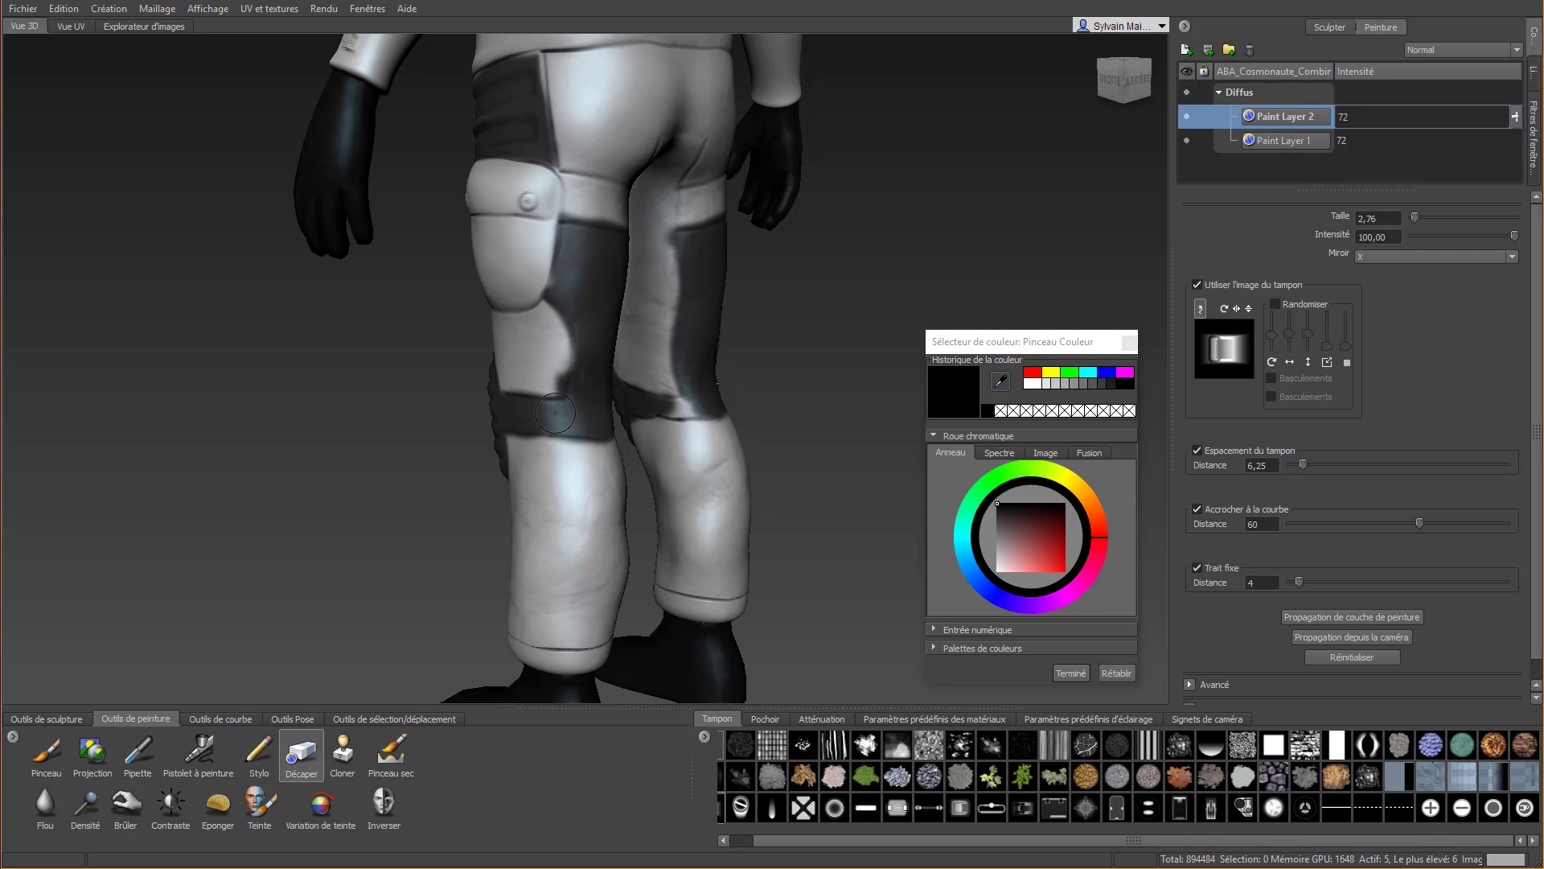
{"action": "left_click_drag", "start_coordinate": [567, 319], "coordinate": [569, 372]}
Erase the black overflow along the inner edges of the back-thigh panels down to the knee bands
{"action": "mouse_move", "coordinate": [527, 384]}
{"action": "left_mouse_down", "text": "alt"}
{"action": "mouse_move", "coordinate": [599, 378]}
{"action": "mouse_move", "coordinate": [466, 394]}
{"action": "mouse_move", "coordinate": [392, 368]}
{"action": "left_mouse_up", "text": "alt"}
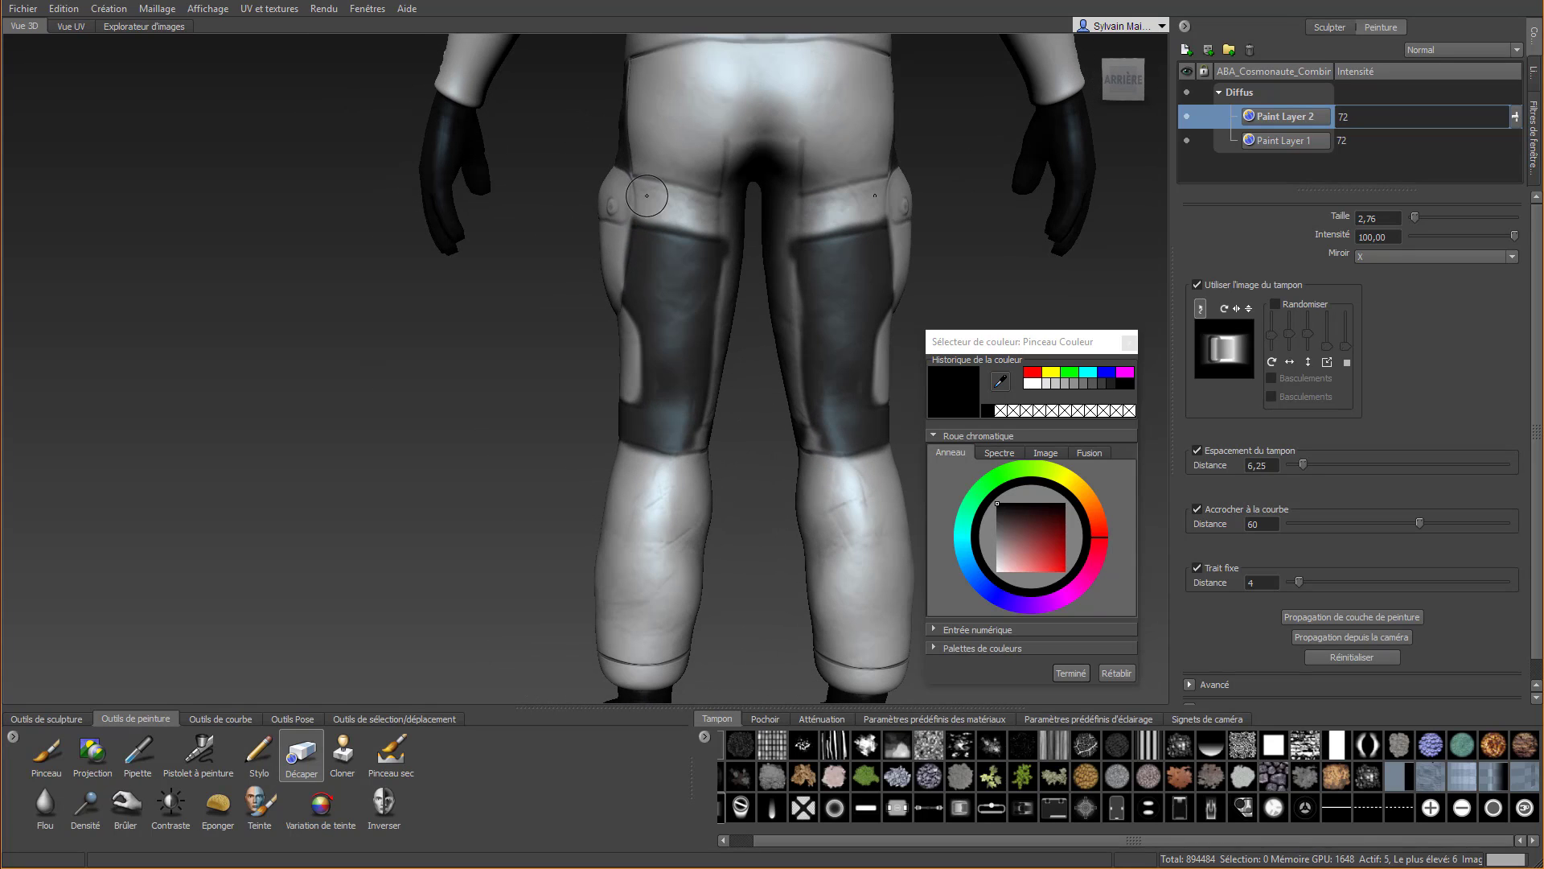
{"action": "mouse_move", "coordinate": [657, 213]}
{"action": "left_mouse_down"}
{"action": "mouse_move", "coordinate": [768, 235]}
{"action": "mouse_move", "coordinate": [749, 230]}
{"action": "left_mouse_up"}
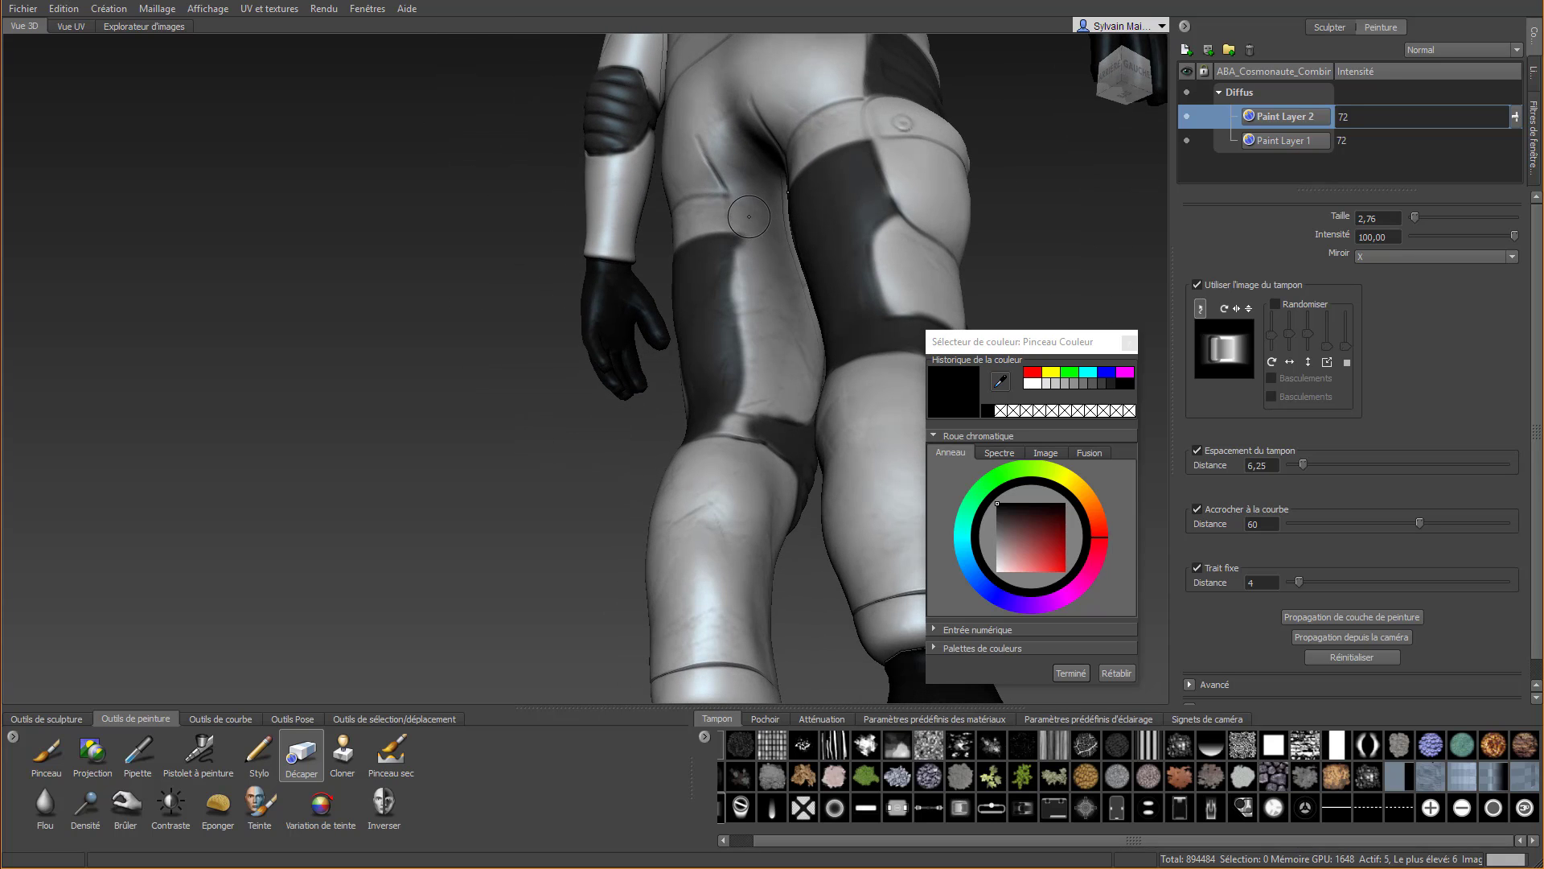
{"action": "mouse_move", "coordinate": [733, 214]}
{"action": "left_mouse_down"}
{"action": "mouse_move", "coordinate": [756, 450]}
{"action": "mouse_move", "coordinate": [760, 406]}
{"action": "left_mouse_up"}
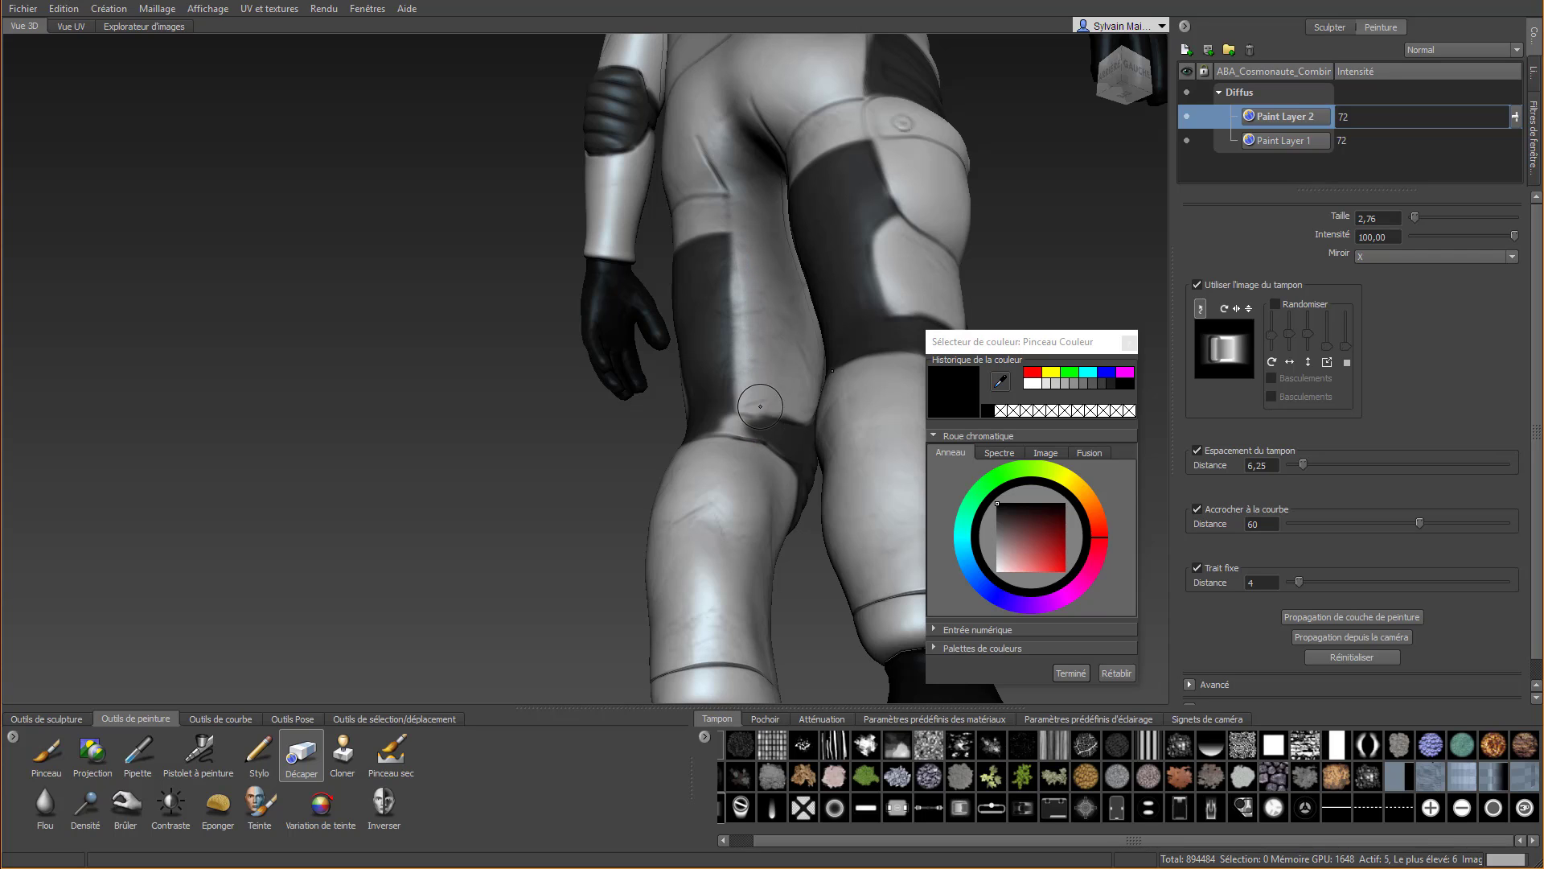
Repaint the black band behind the knees with Pinceau, and clean its upper edge using Décaper with Trait fixe disabled
{"action": "left_click", "coordinate": [46, 751]}
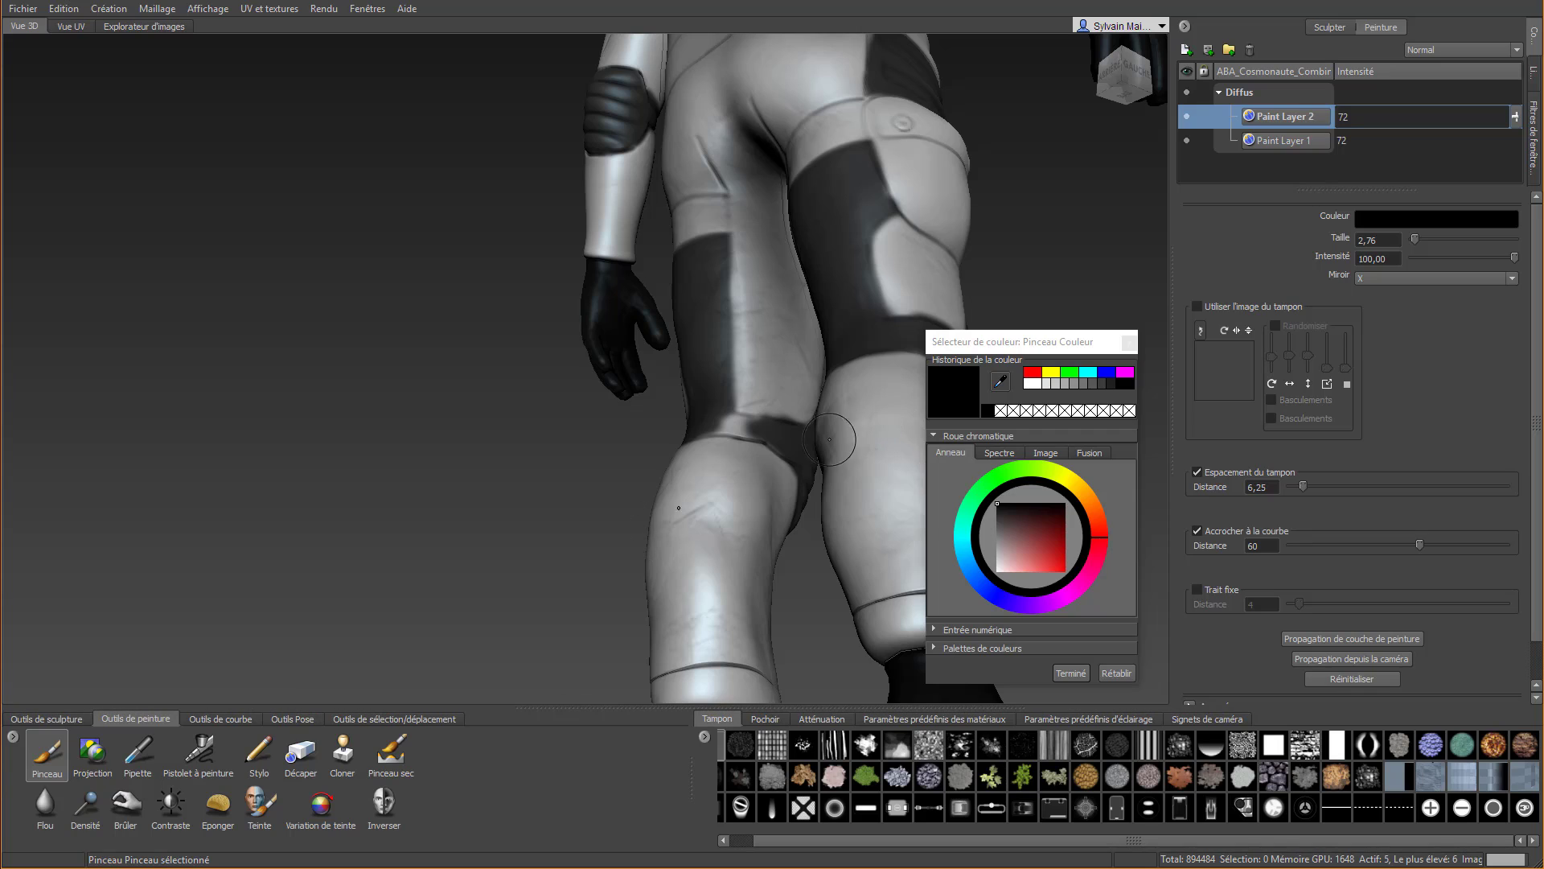
{"action": "left_click_drag", "start_coordinate": [726, 425], "coordinate": [751, 426]}
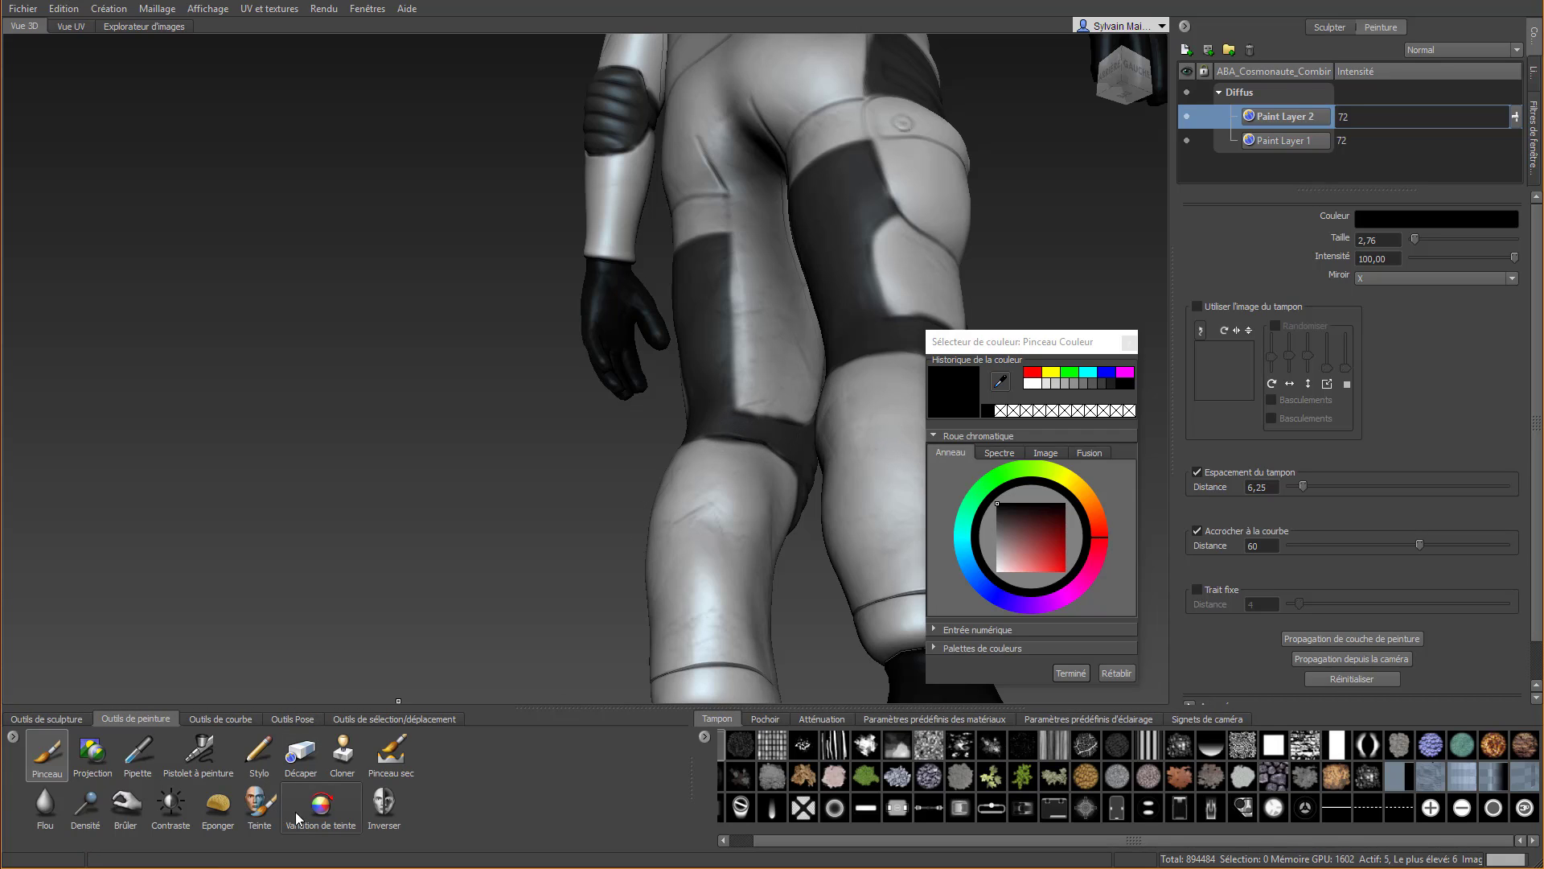
{"action": "left_click", "coordinate": [301, 752]}
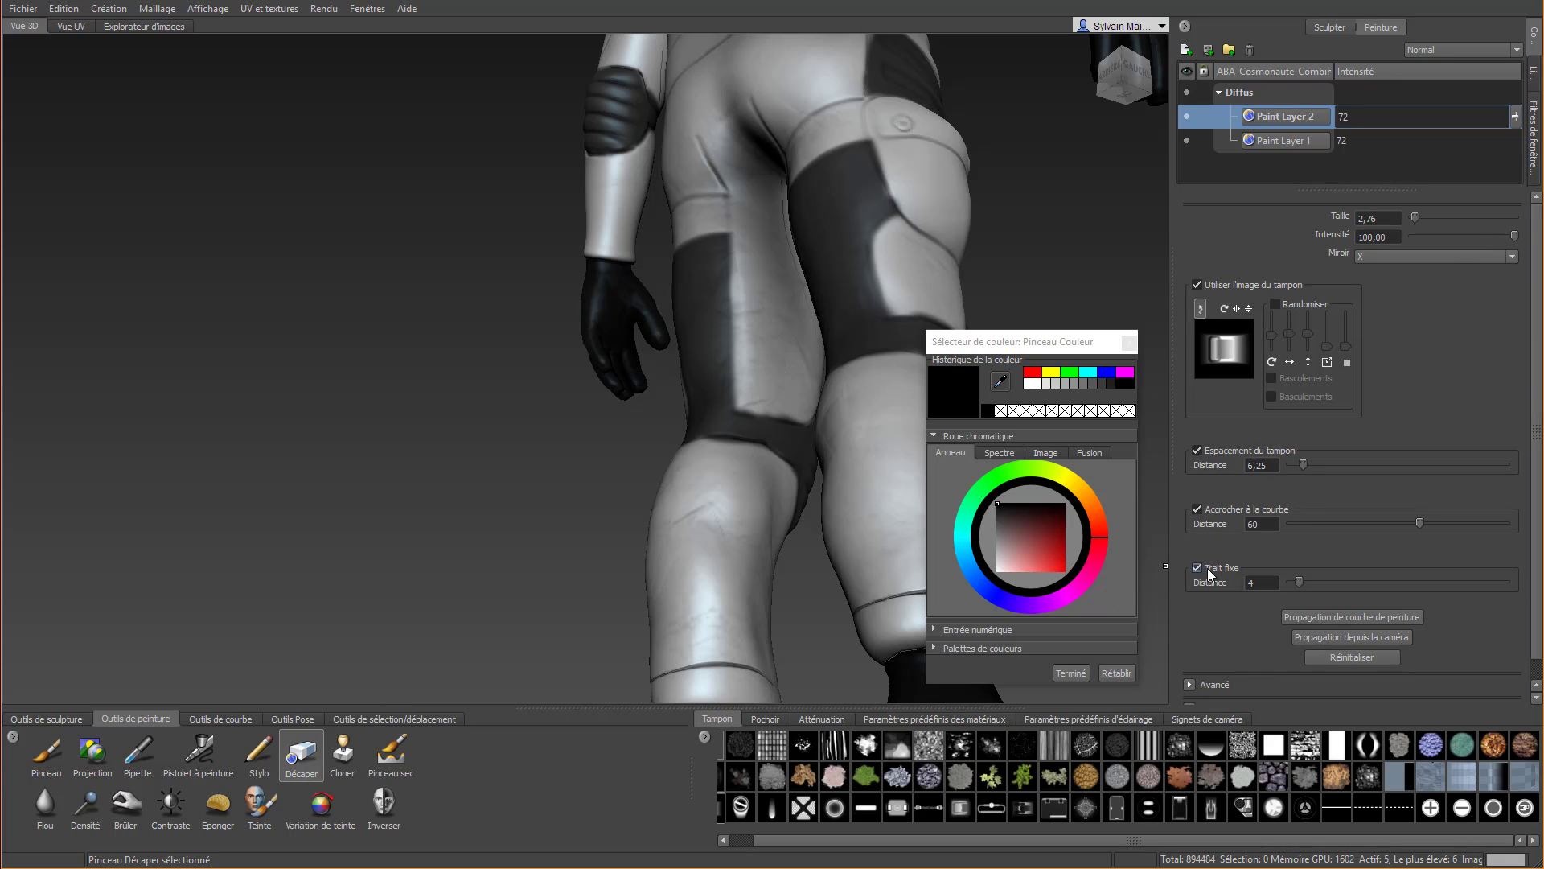
{"action": "left_click", "coordinate": [1207, 570]}
{"action": "left_click_drag", "start_coordinate": [790, 399], "coordinate": [798, 401]}
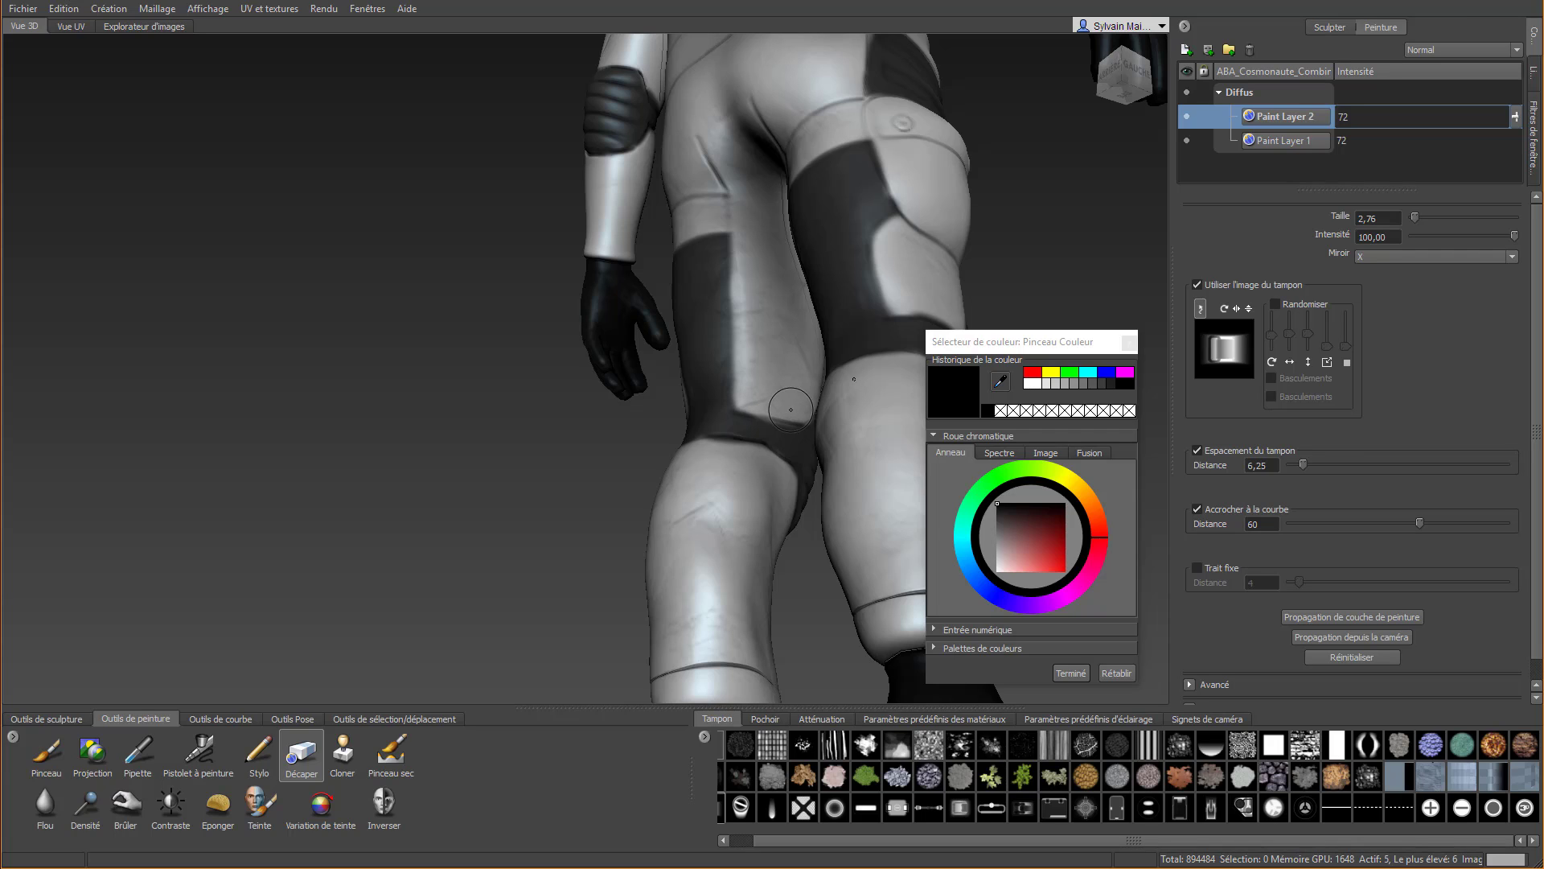
Undo the last eraser stroke behind the knee and examine the painted legs from the front, sides and back
{"action": "mouse_move", "coordinate": [759, 400]}
{"action": "left_mouse_down"}
{"action": "mouse_move", "coordinate": [797, 413]}
{"action": "mouse_move", "coordinate": [756, 399]}
{"action": "left_mouse_up"}
{"action": "key", "text": "ctrl+z"}
{"action": "mouse_move", "coordinate": [739, 489]}
{"action": "left_mouse_down", "text": "alt"}
{"action": "mouse_move", "coordinate": [703, 509]}
{"action": "mouse_move", "coordinate": [255, 532]}
{"action": "left_mouse_up", "text": "alt"}
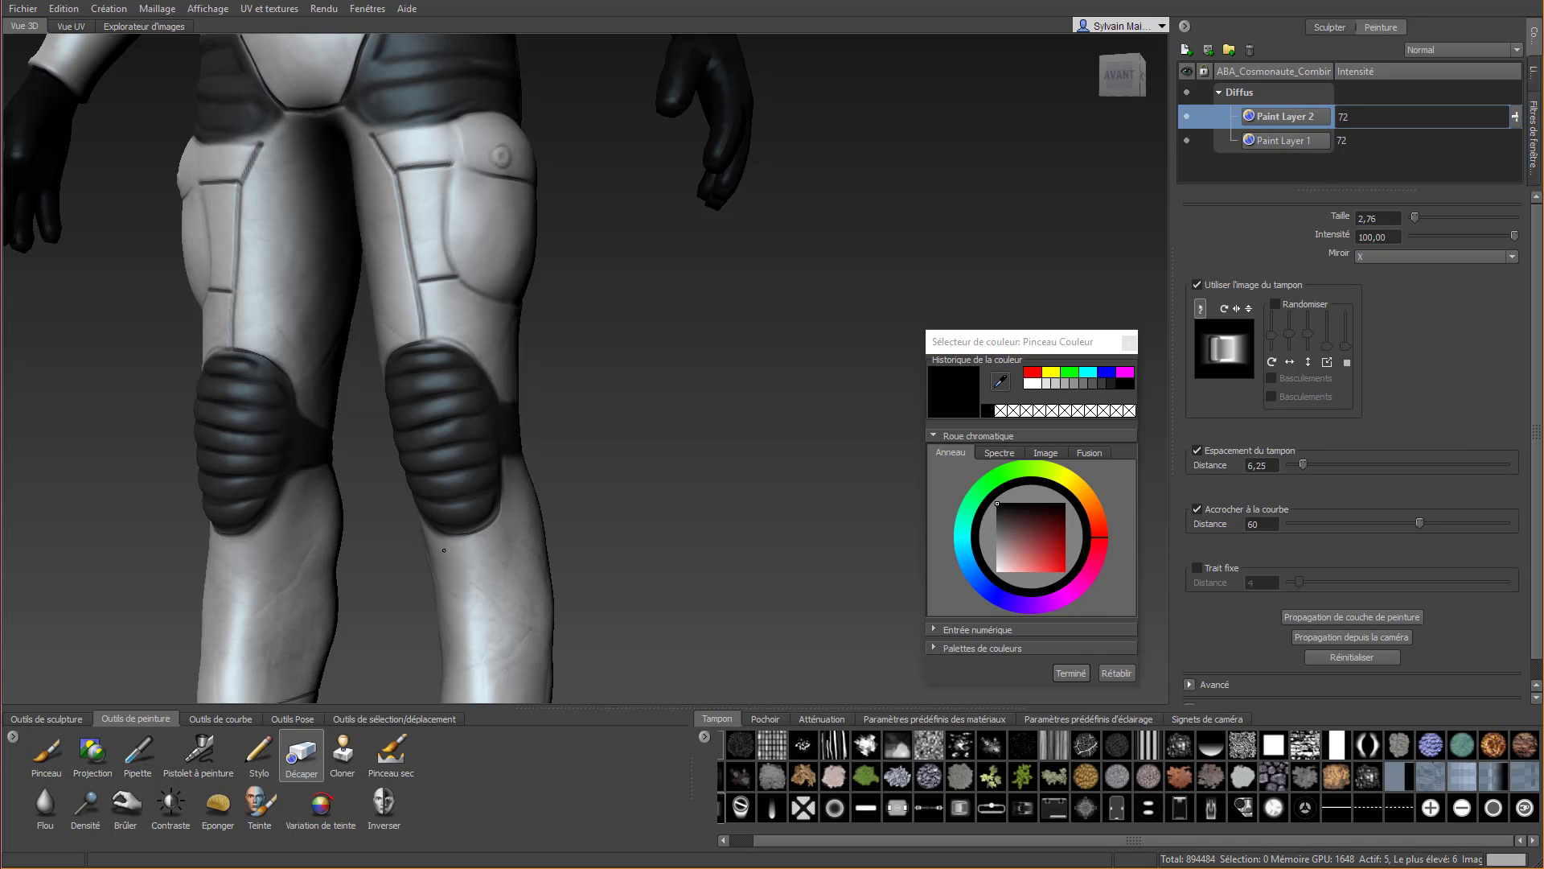
{"action": "left_click_drag", "start_coordinate": [472, 550], "coordinate": [547, 474], "text": "alt"}
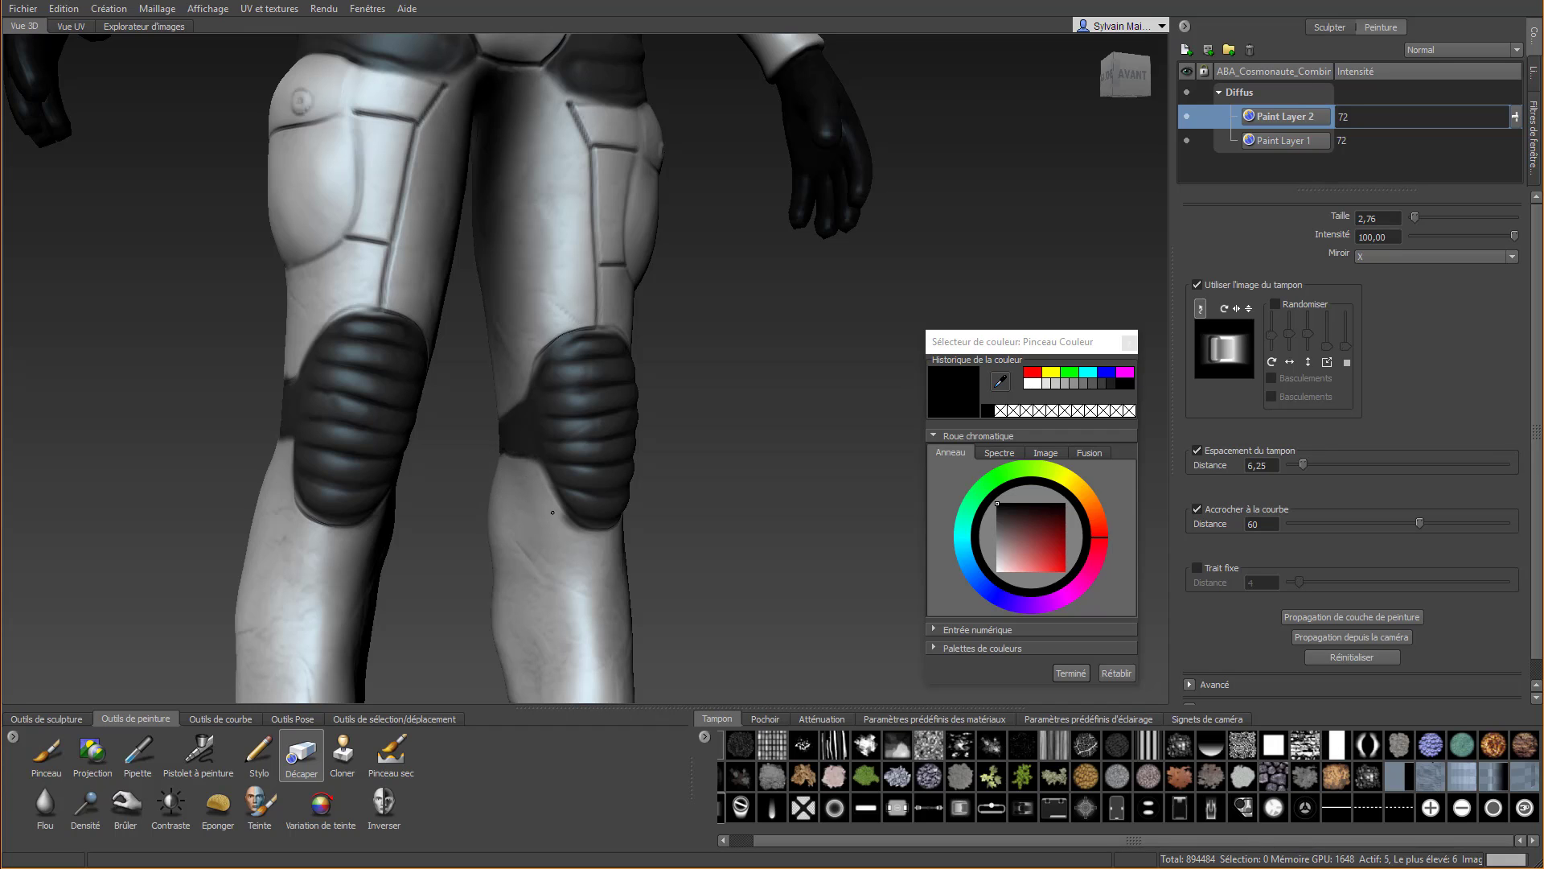
{"action": "scroll", "coordinate": [660, 475], "scroll_direction": "down", "scroll_amount": 4}
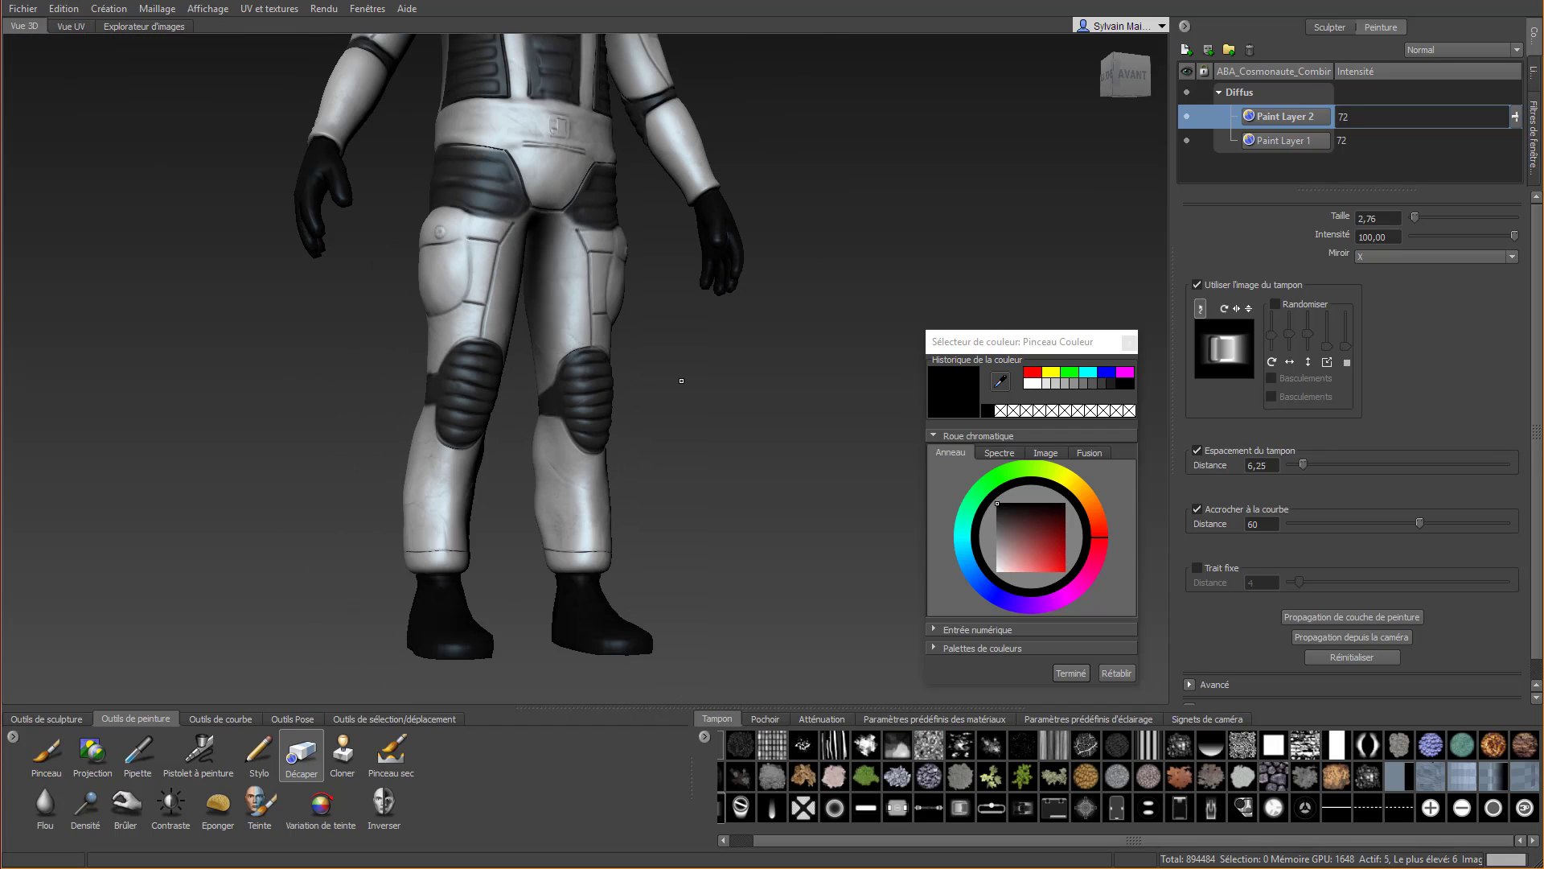
{"action": "scroll", "coordinate": [682, 380], "scroll_direction": "down", "scroll_amount": 8}
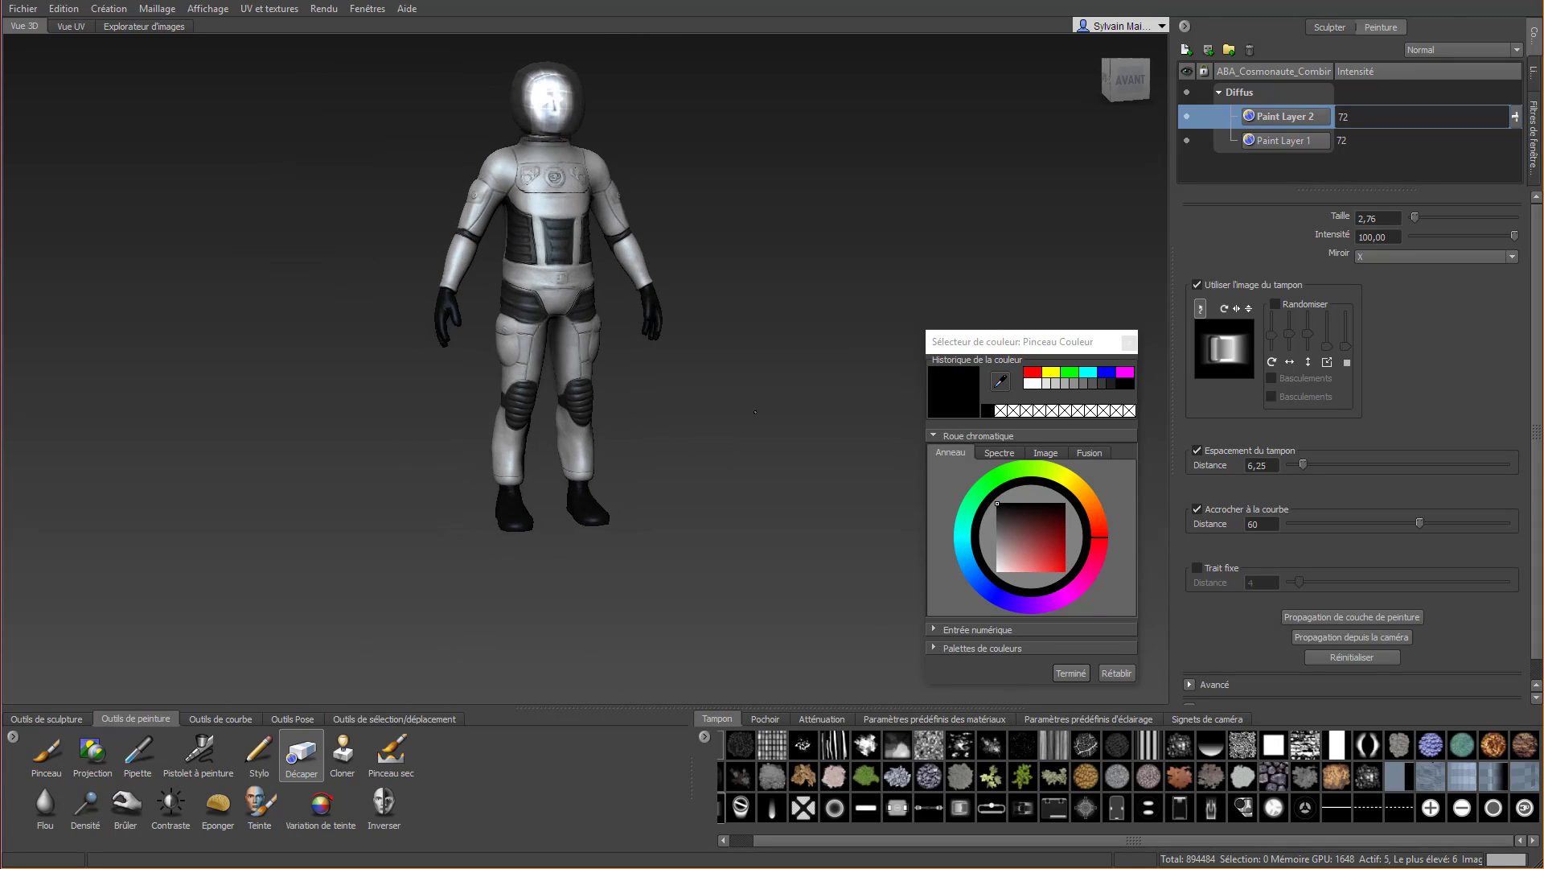
{"action": "left_click_drag", "start_coordinate": [755, 412], "coordinate": [1018, 458], "text": "alt"}
{"action": "scroll", "coordinate": [626, 194], "scroll_direction": "up", "scroll_amount": 5}
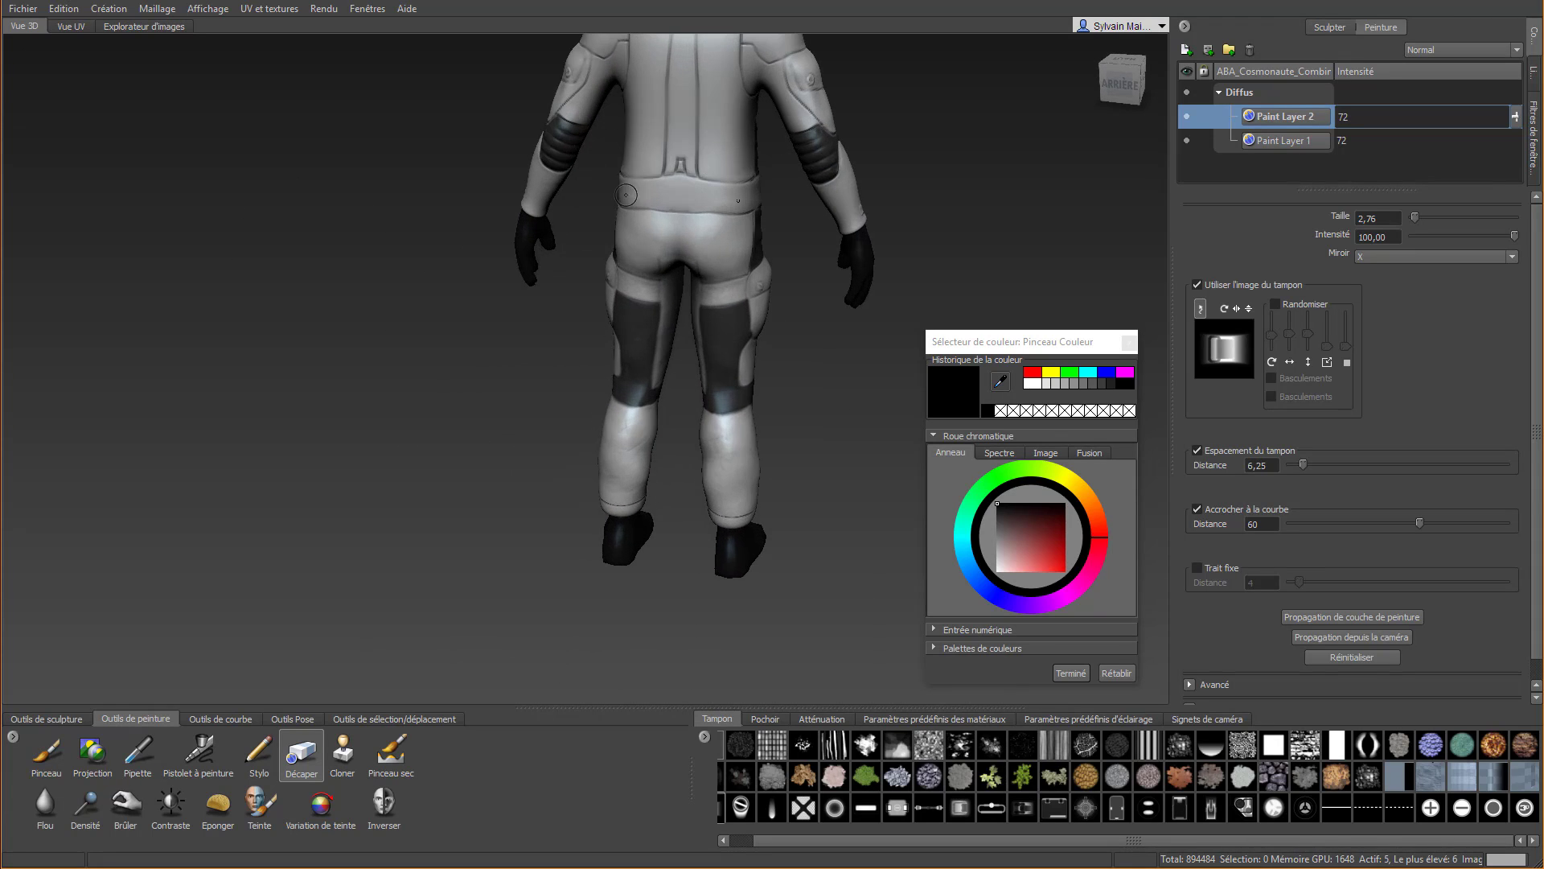
Paint a black vertical strip down the centre of the suit's back between the two sculpted seams with Pinceau
{"action": "middle_click_drag", "start_coordinate": [698, 133], "coordinate": [559, 444], "text": "alt"}
{"action": "right_click_drag", "start_coordinate": [491, 385], "coordinate": [510, 444], "text": "alt"}
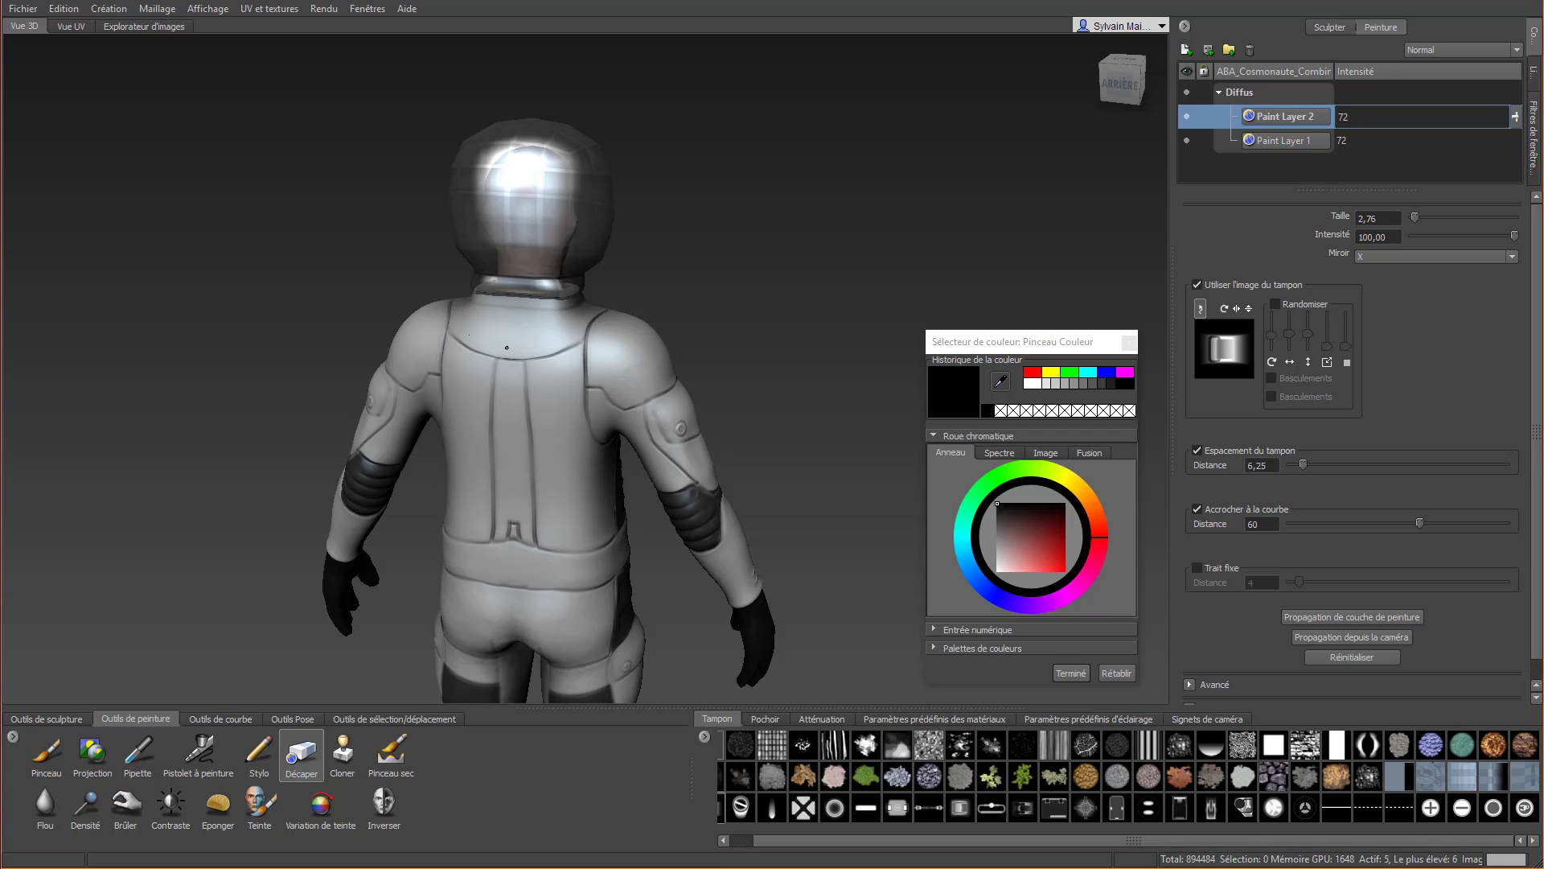
{"action": "left_click", "coordinate": [53, 756]}
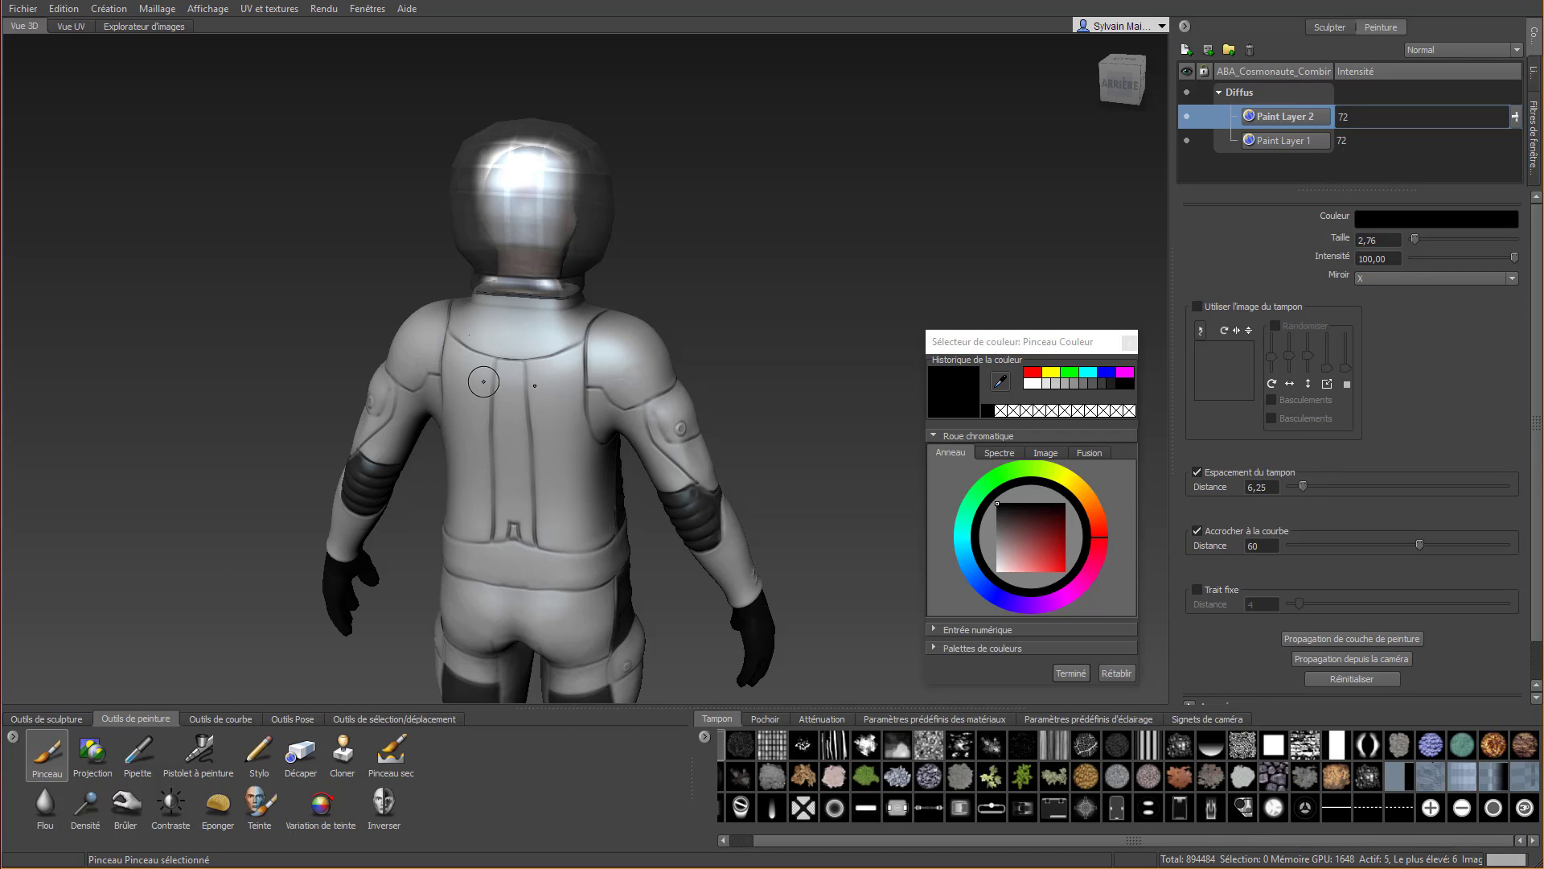
{"action": "mouse_move", "coordinate": [506, 360]}
{"action": "left_mouse_down"}
{"action": "mouse_move", "coordinate": [494, 545]}
{"action": "mouse_move", "coordinate": [504, 359]}
{"action": "left_mouse_up"}
{"action": "left_click_drag", "start_coordinate": [523, 467], "coordinate": [513, 459]}
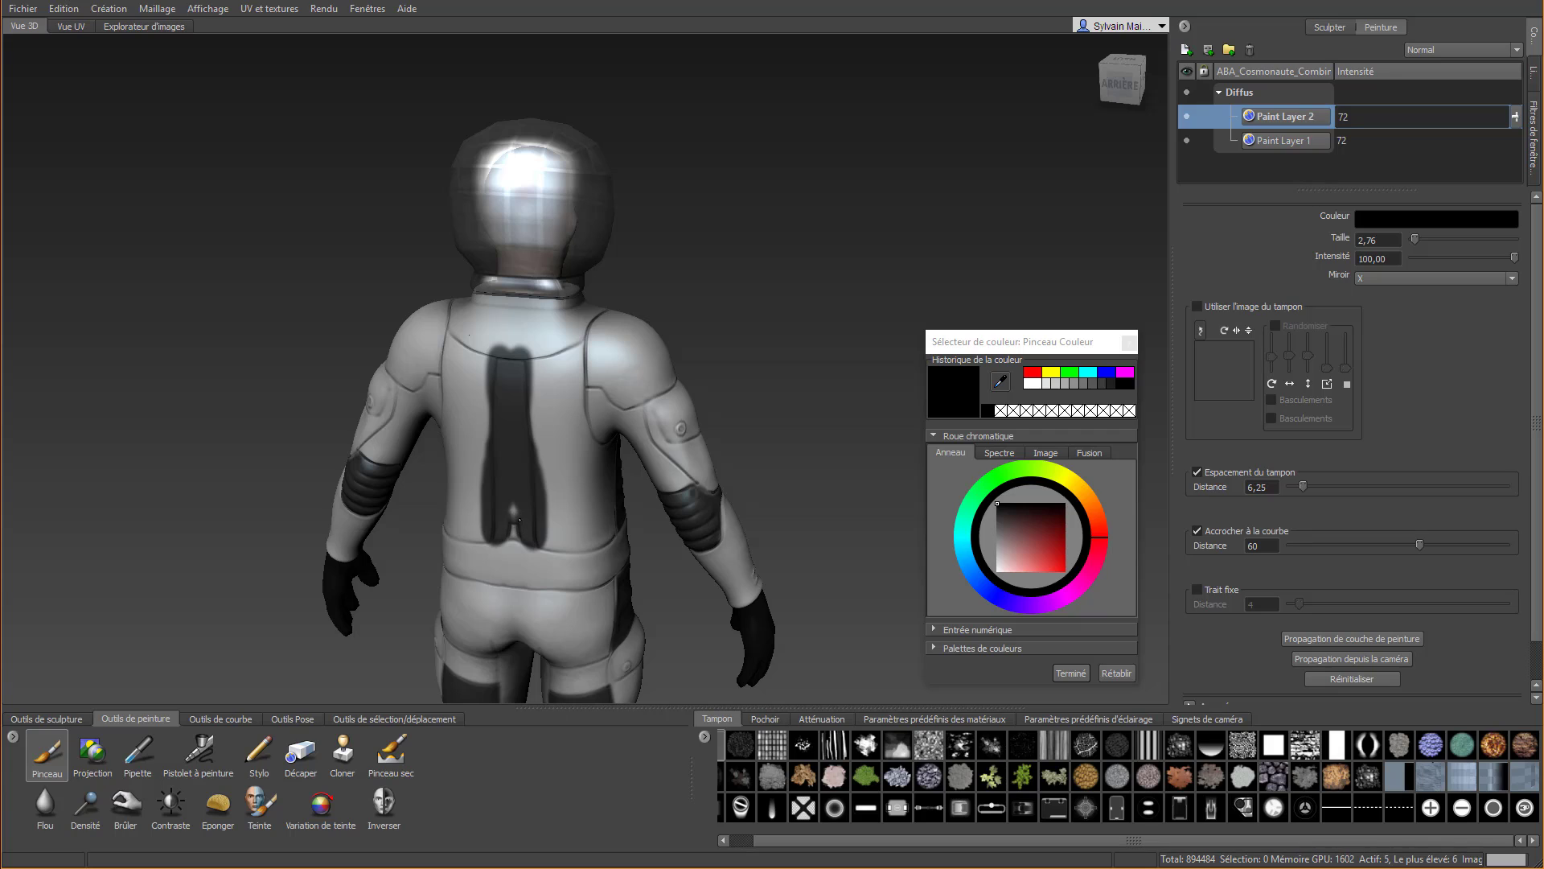
Erase the black overflow along the back strip's side and lower edges using Décaper with Trait fixe enabled
{"action": "left_click", "coordinate": [304, 756]}
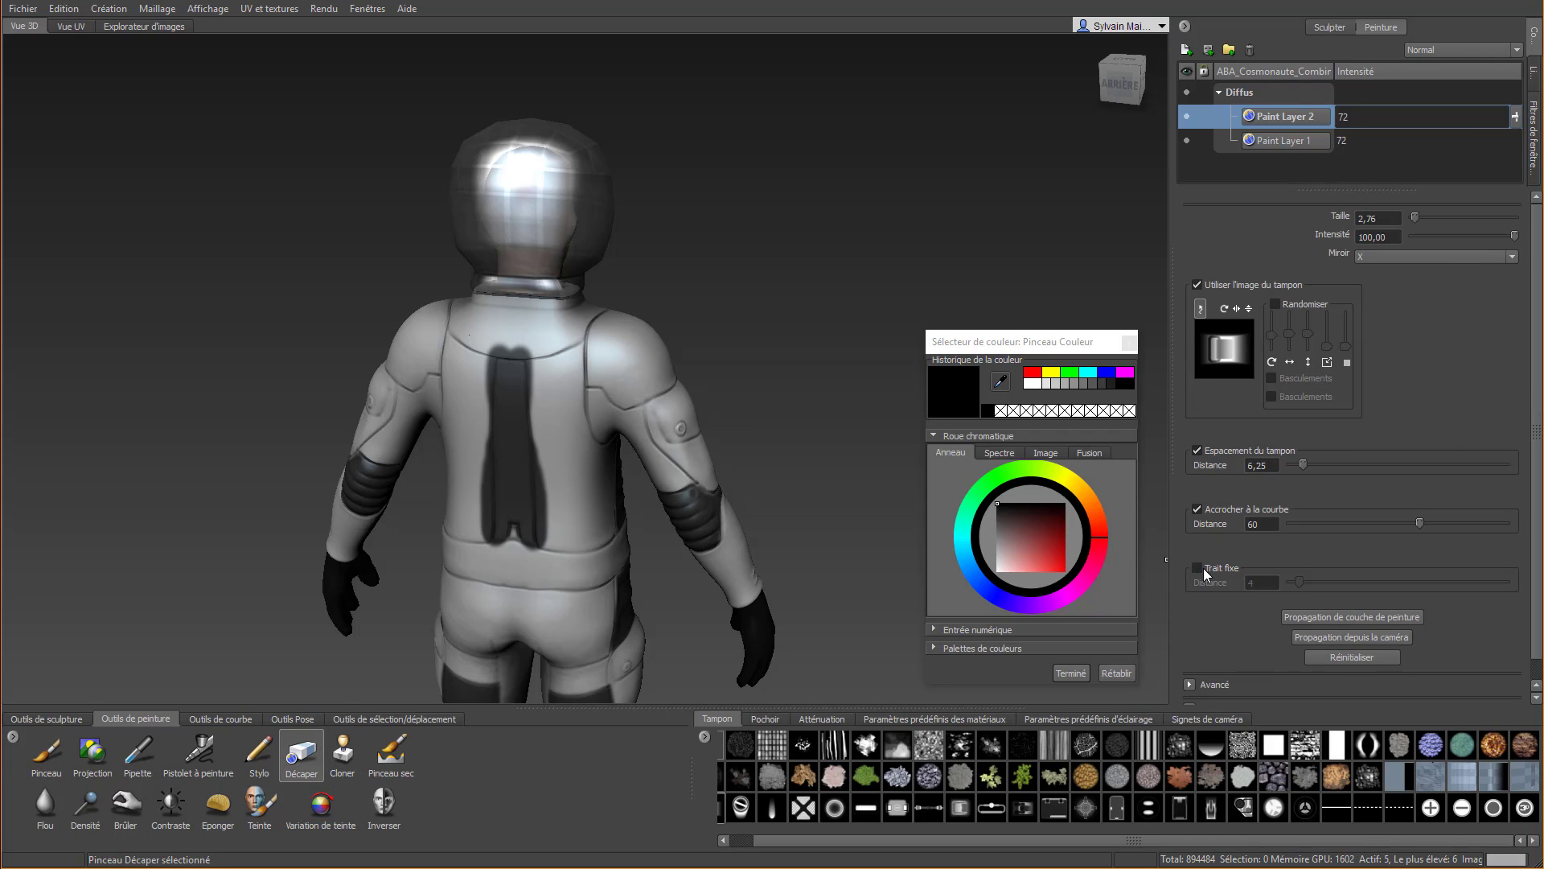
{"action": "scroll", "coordinate": [426, 390], "scroll_direction": "up", "scroll_amount": 5}
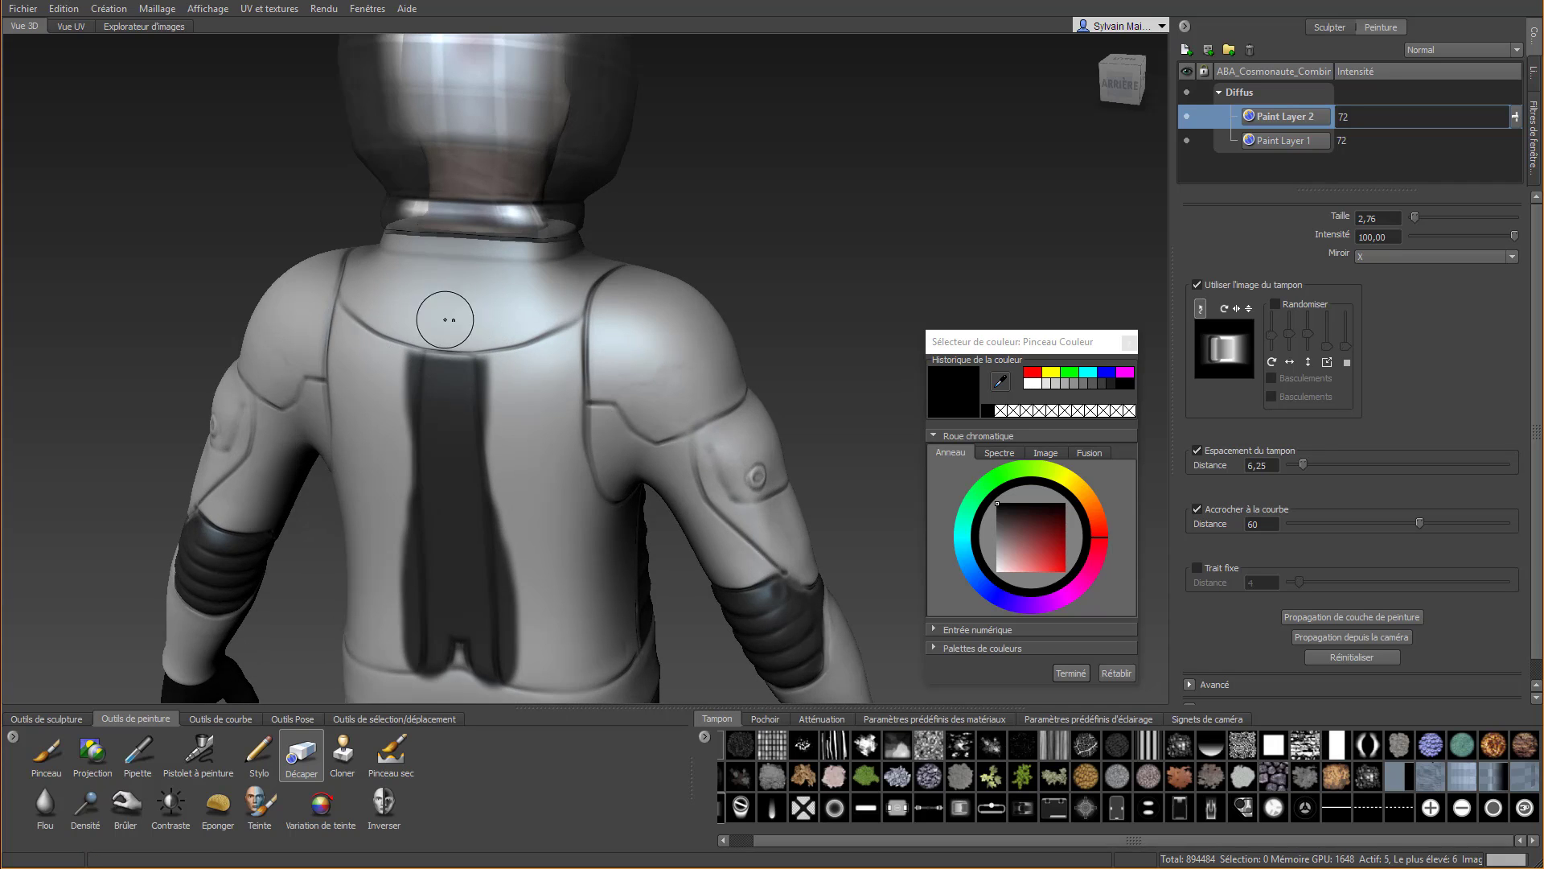
{"action": "mouse_move", "coordinate": [418, 342]}
{"action": "left_mouse_down"}
{"action": "mouse_move", "coordinate": [494, 337]}
{"action": "mouse_move", "coordinate": [500, 460]}
{"action": "left_mouse_up"}
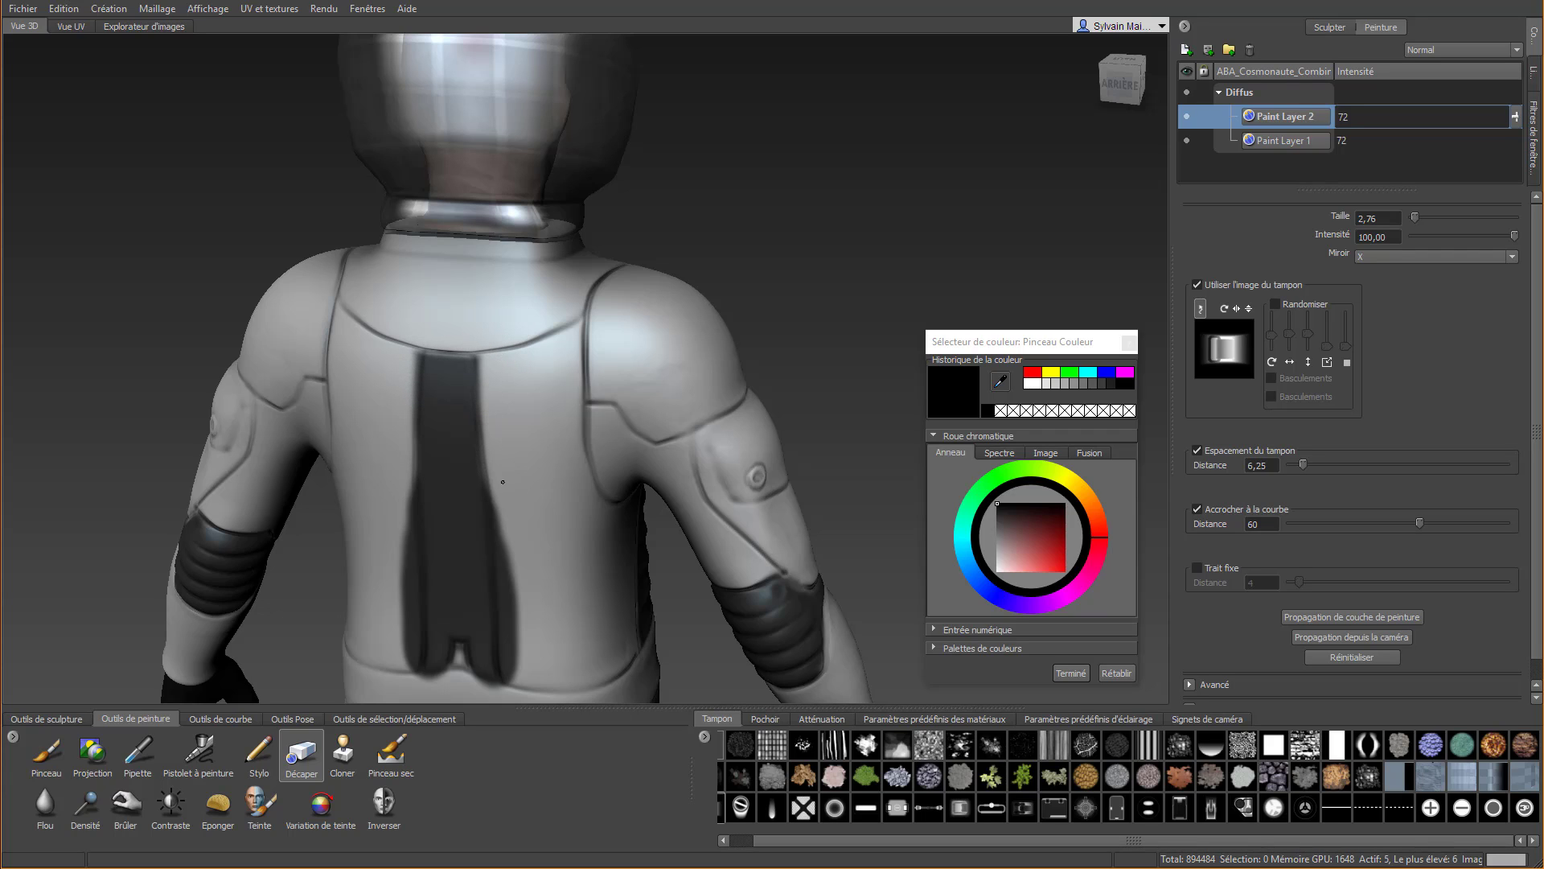
{"action": "key", "text": "ctrl+z"}
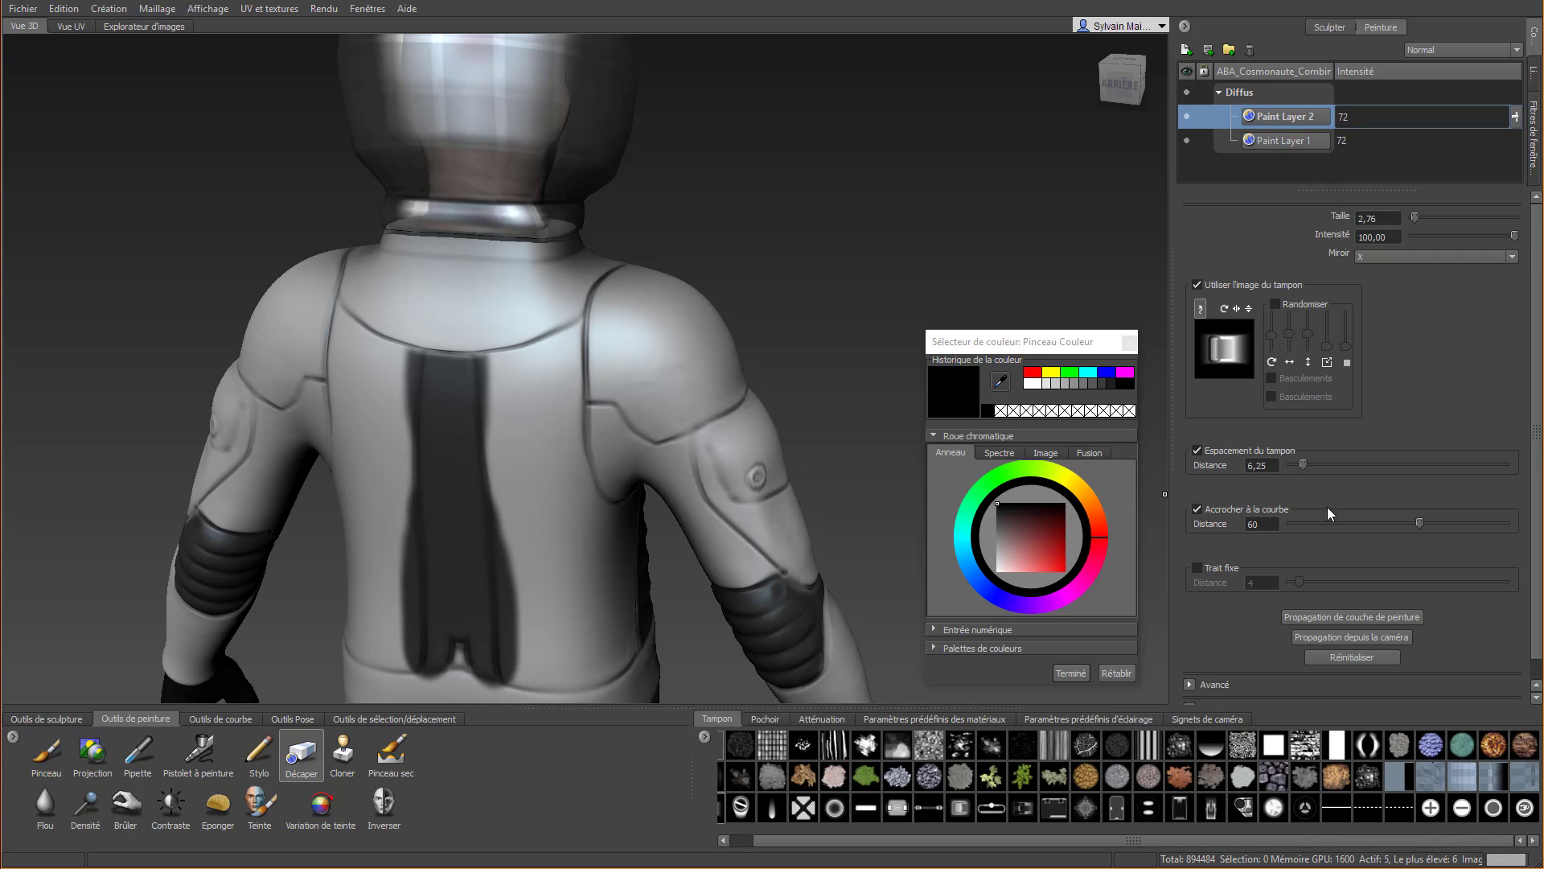
{"action": "left_click", "coordinate": [1226, 576]}
{"action": "left_click_drag", "start_coordinate": [493, 352], "coordinate": [515, 655]}
{"action": "key", "text": "ctrl+z"}
{"action": "scroll", "coordinate": [532, 546], "scroll_direction": "up", "scroll_amount": 2}
{"action": "middle_click_drag", "start_coordinate": [535, 491], "coordinate": [519, 236], "text": "alt"}
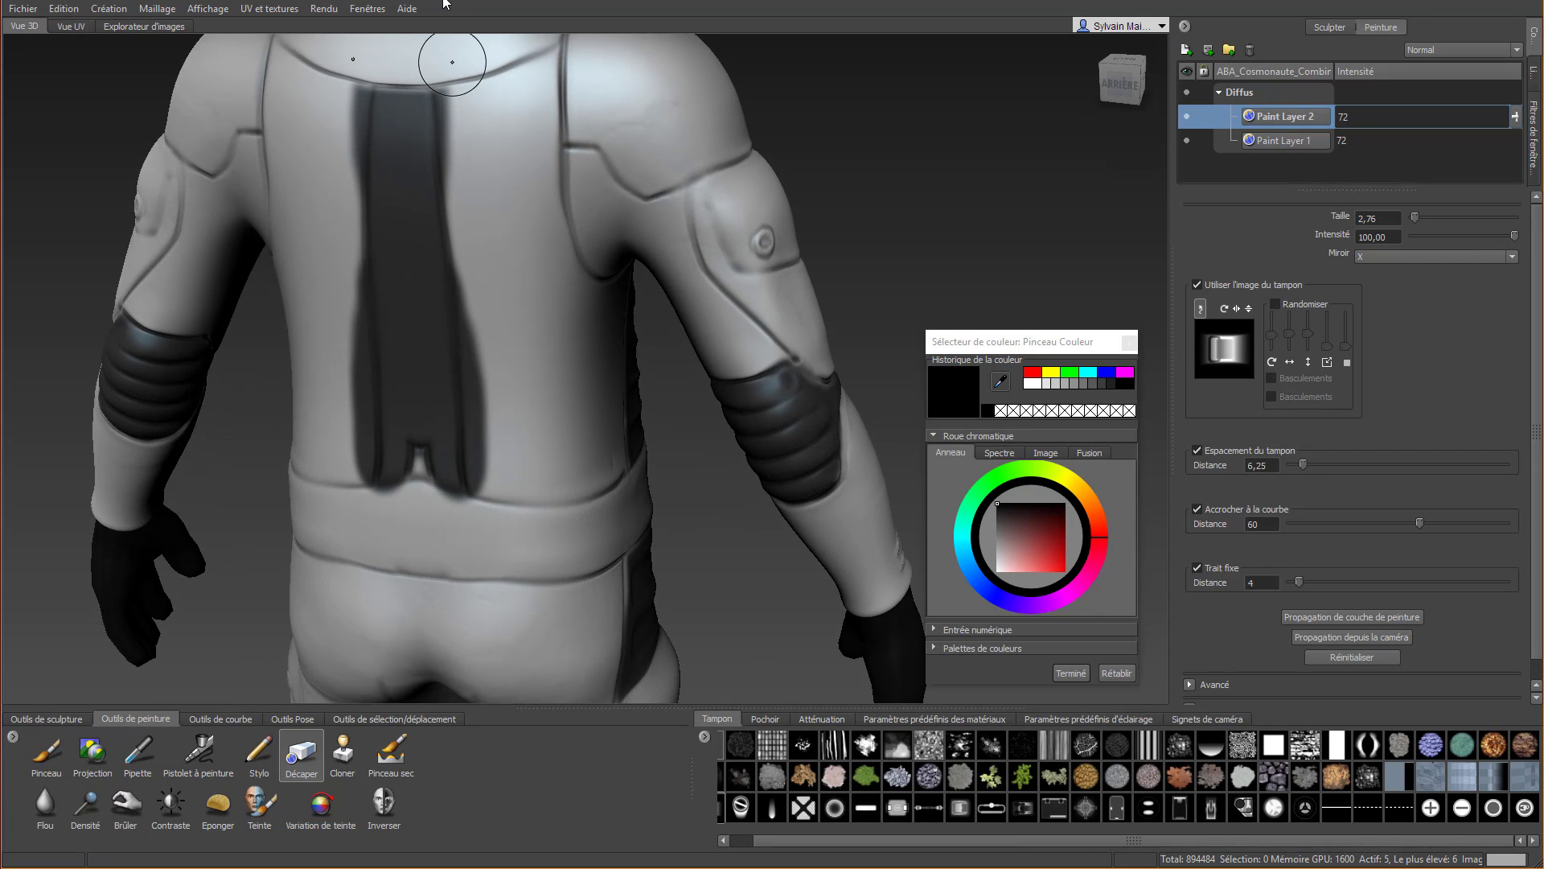
{"action": "left_click_drag", "start_coordinate": [456, 61], "coordinate": [486, 545]}
{"action": "mouse_move", "coordinate": [319, 515]}
{"action": "left_mouse_down"}
{"action": "mouse_move", "coordinate": [442, 511]}
{"action": "mouse_move", "coordinate": [523, 536]}
{"action": "left_mouse_up"}
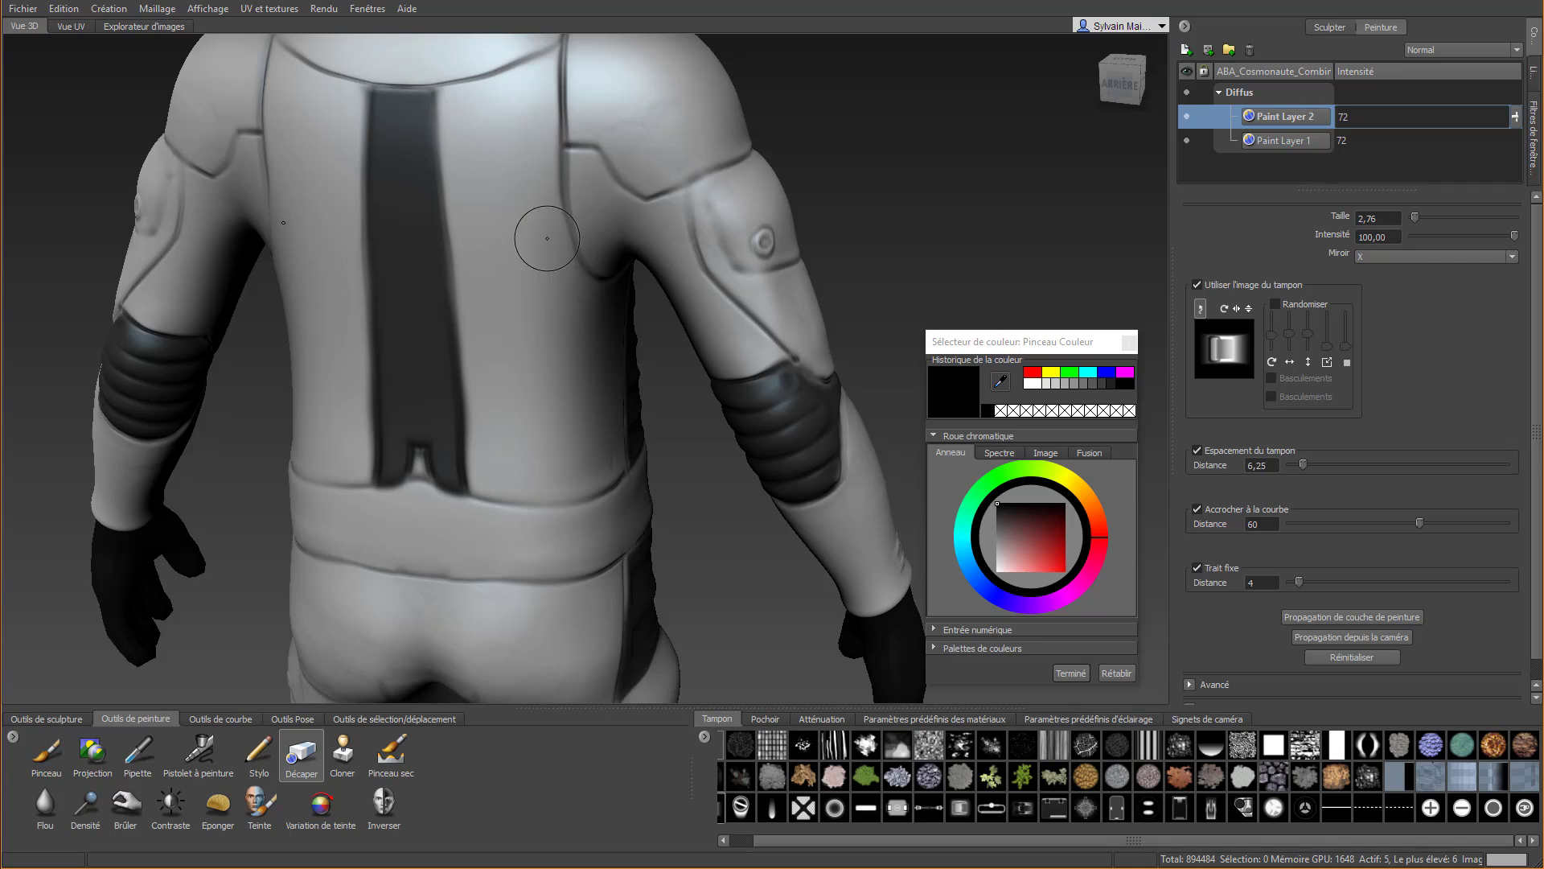
Switch from painting to sculpting on Sculpt Layer 3 with the Cirer tool
{"action": "scroll", "coordinate": [550, 289], "scroll_direction": "down", "scroll_amount": 5}
{"action": "scroll", "coordinate": [411, 440], "scroll_direction": "up", "scroll_amount": 2}
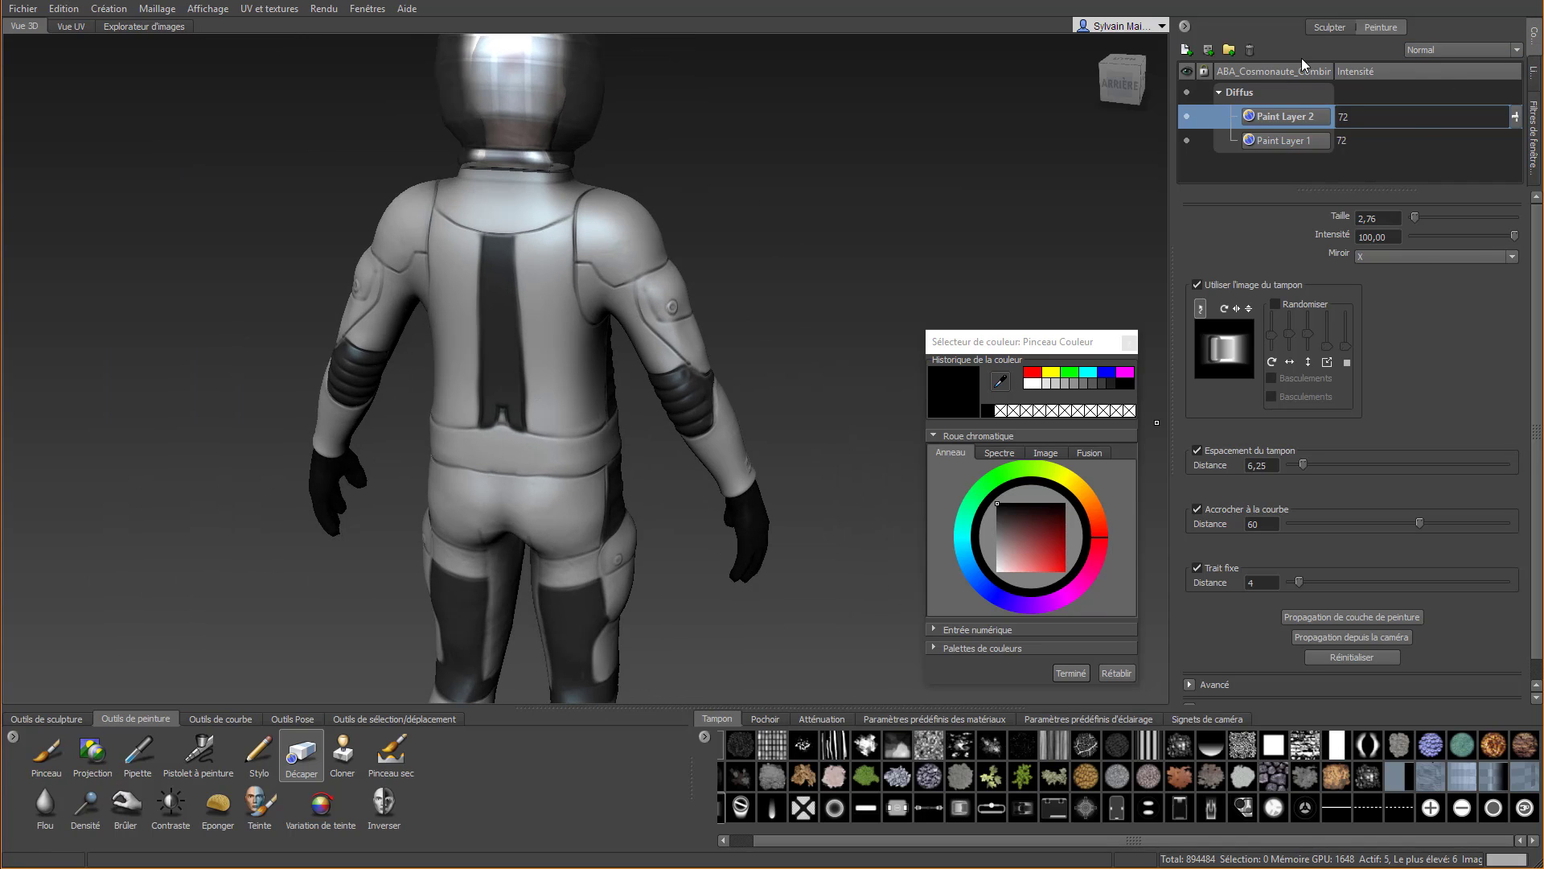
{"action": "left_click", "coordinate": [1329, 28]}
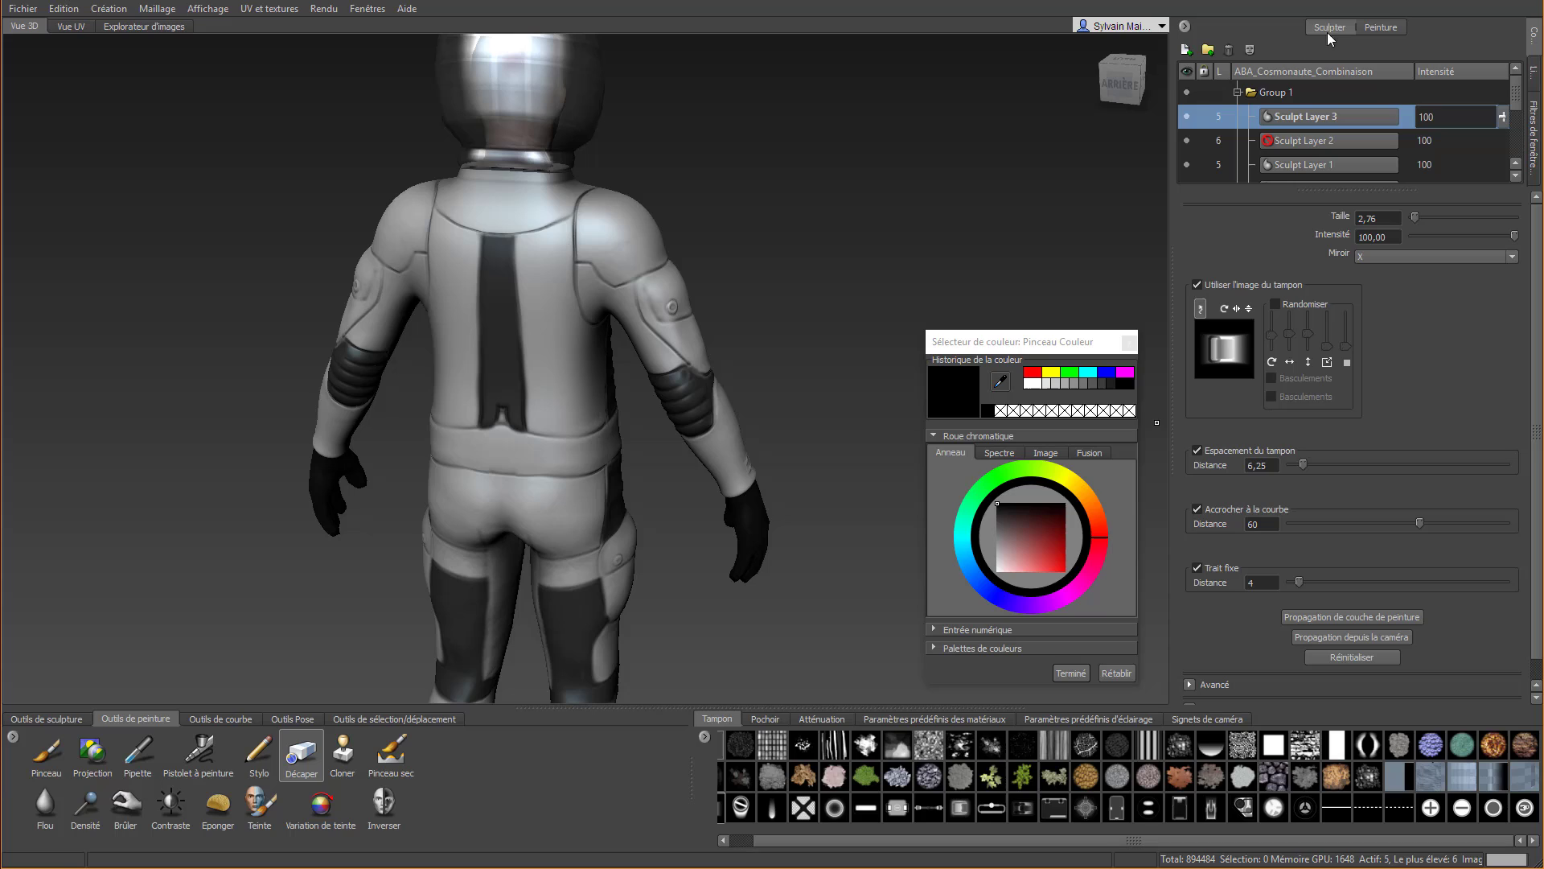
{"action": "left_click", "coordinate": [53, 756]}
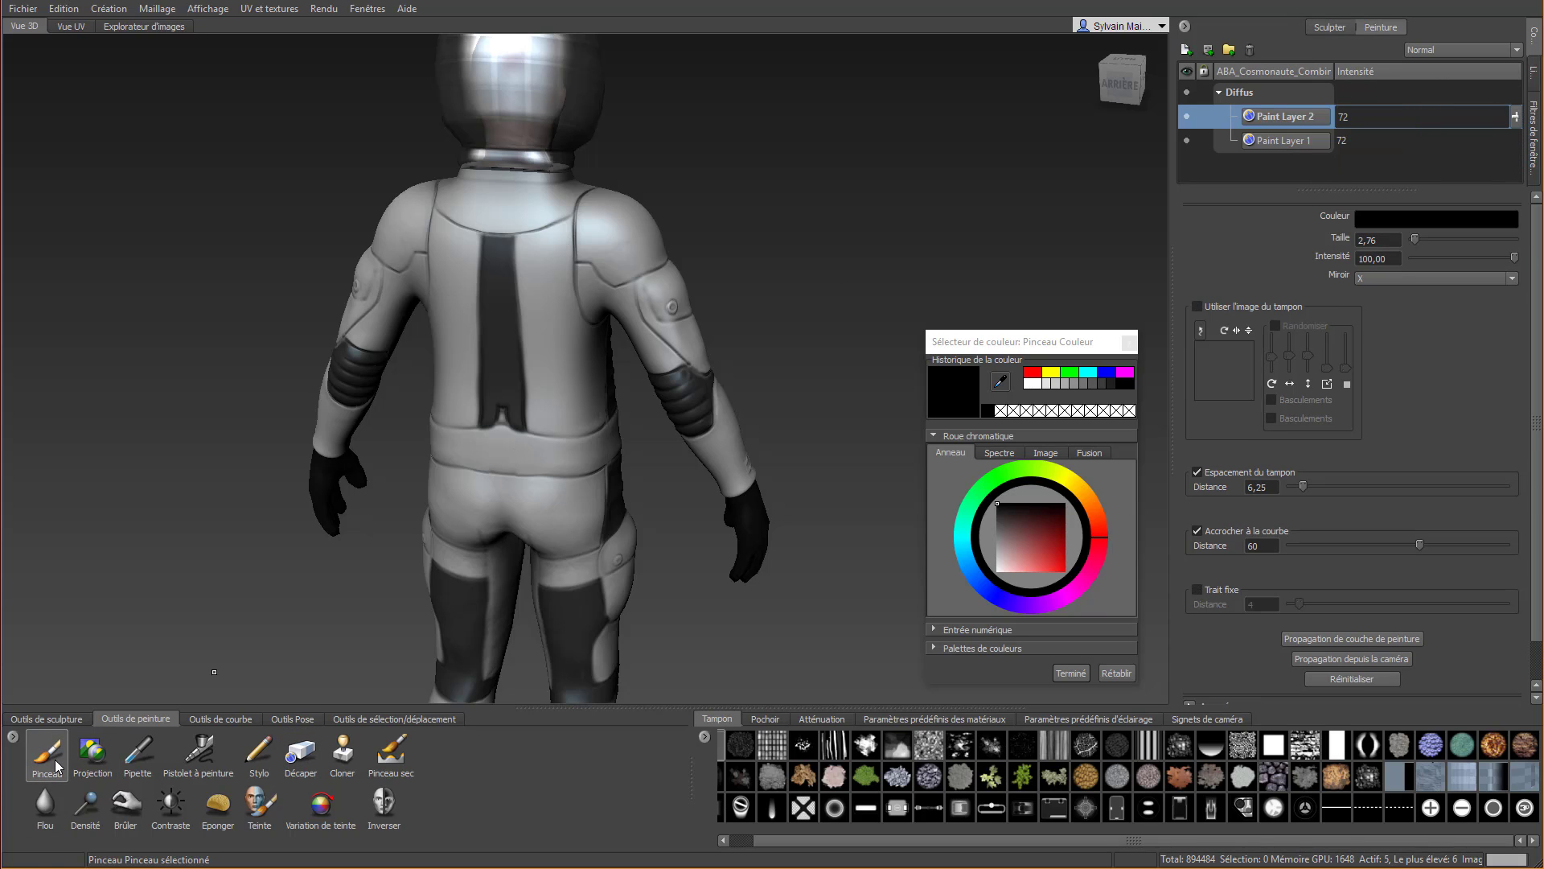
{"action": "left_click", "coordinate": [34, 814]}
{"action": "left_click", "coordinate": [42, 719]}
{"action": "left_click", "coordinate": [40, 810]}
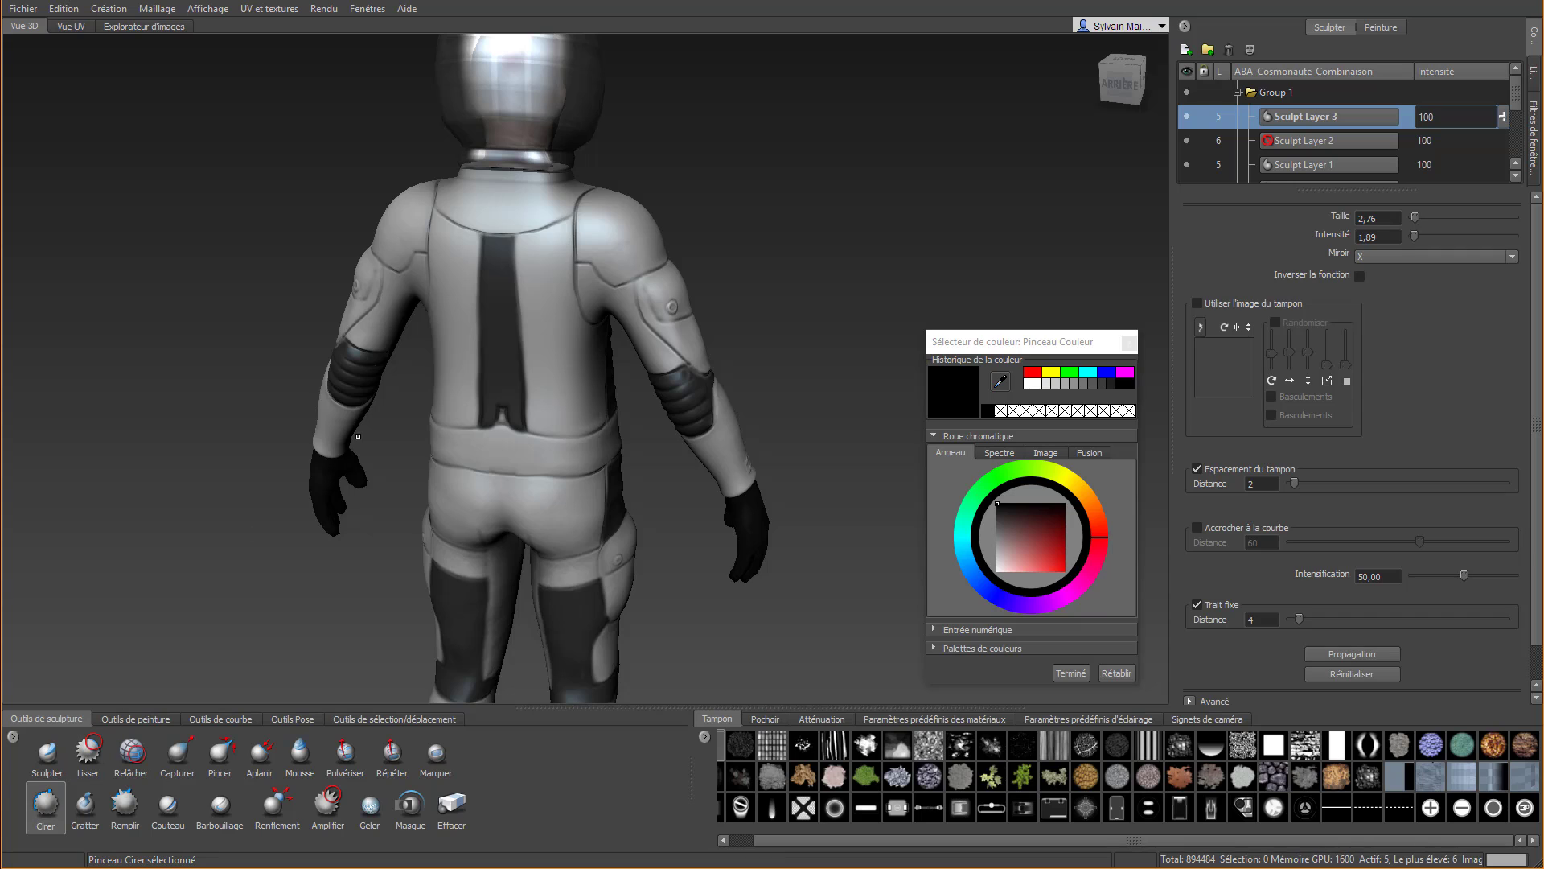
Try to sculpt broad horizontal ridges across the black back strip with Cirer at size 2,76
{"action": "scroll", "coordinate": [448, 121], "scroll_direction": "up", "scroll_amount": 3}
{"action": "scroll", "coordinate": [360, 126], "scroll_direction": "up", "scroll_amount": 2}
{"action": "middle_click_drag", "start_coordinate": [360, 126], "coordinate": [380, 184]}
{"action": "left_click_drag", "start_coordinate": [382, 184], "coordinate": [439, 183]}
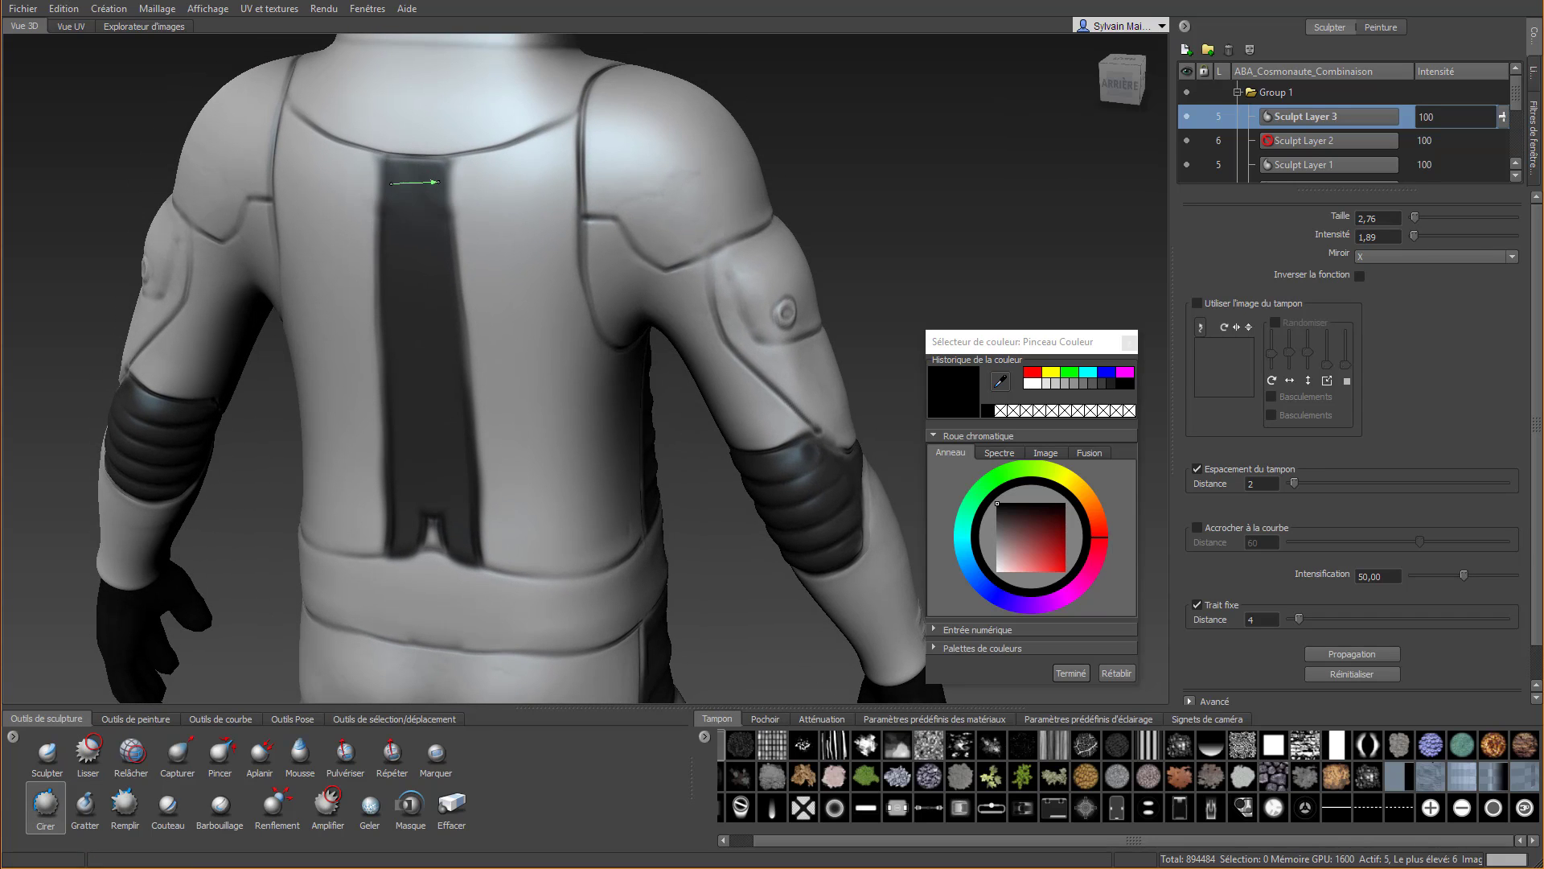
{"action": "left_click_drag", "start_coordinate": [378, 262], "coordinate": [472, 263]}
{"action": "left_click_drag", "start_coordinate": [355, 358], "coordinate": [495, 359]}
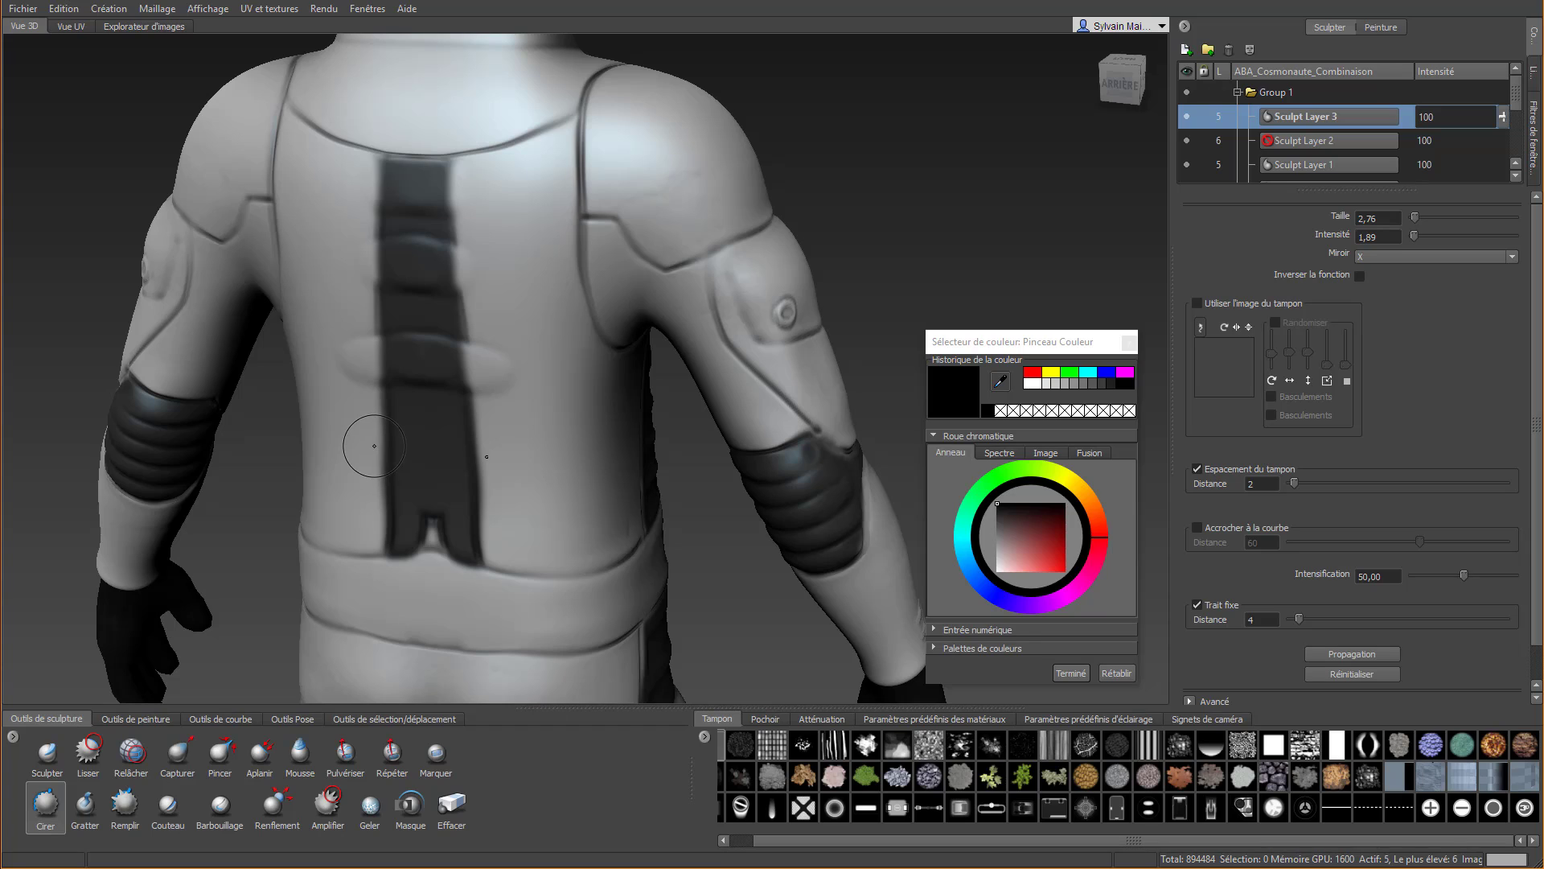
{"action": "mouse_move", "coordinate": [374, 446]}
{"action": "left_mouse_down"}
{"action": "mouse_move", "coordinate": [506, 447]}
{"action": "mouse_move", "coordinate": [483, 419]}
{"action": "mouse_move", "coordinate": [479, 331]}
{"action": "mouse_move", "coordinate": [451, 266]}
{"action": "mouse_move", "coordinate": [451, 324]}
{"action": "left_mouse_up"}
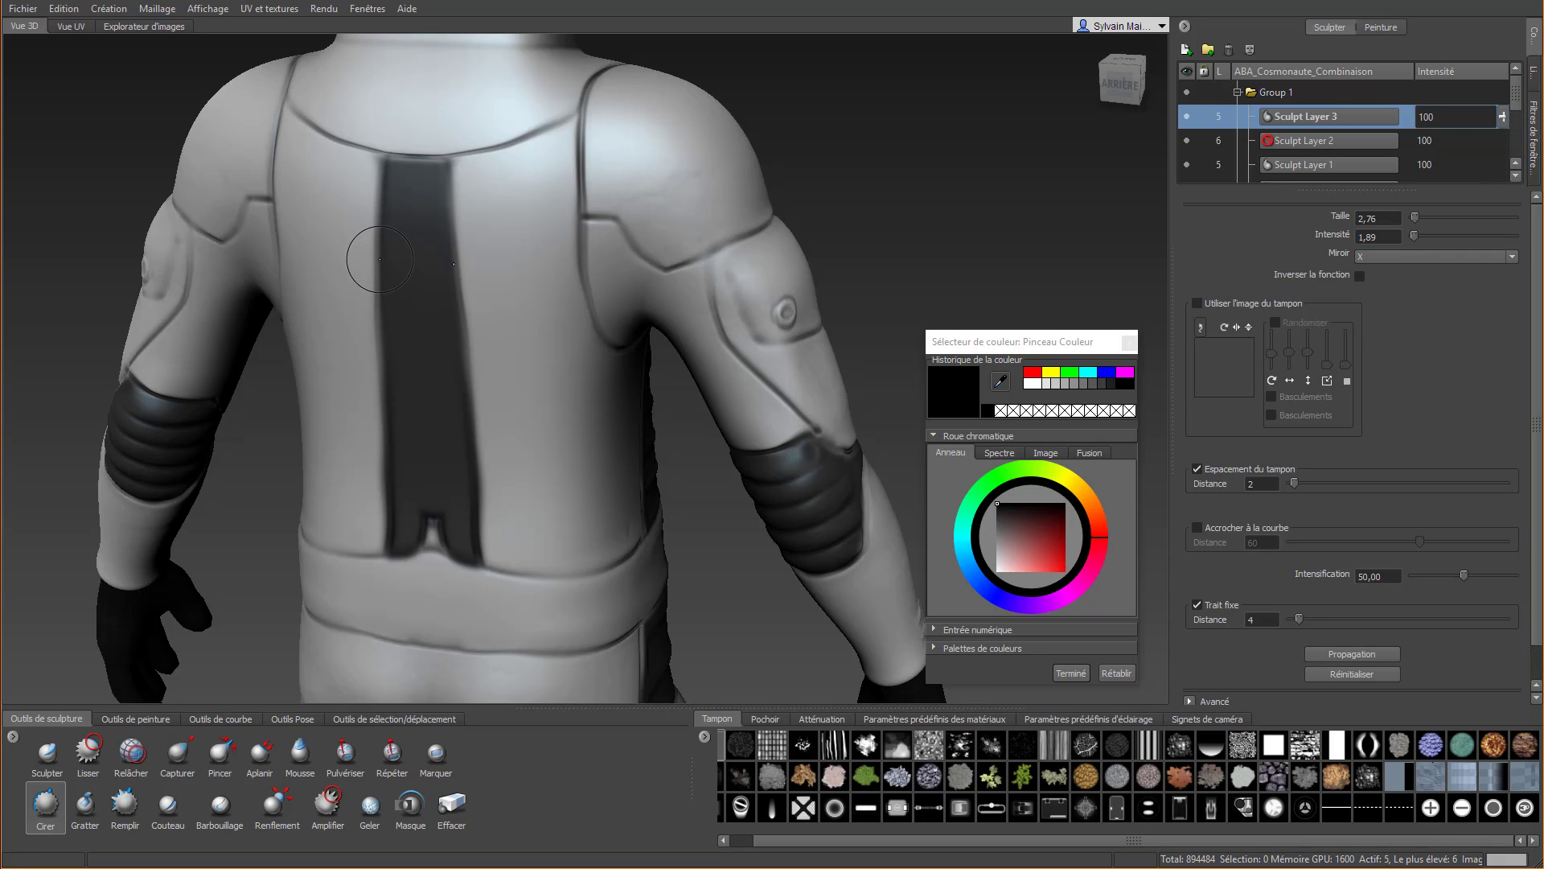
Reduce the Cirer size to 1,72 and sculpt six evenly spaced horizontal ridges across the back strip, from collar seam to belt
{"action": "left_click_drag", "start_coordinate": [366, 238], "coordinate": [354, 238]}
{"action": "left_click_drag", "start_coordinate": [359, 176], "coordinate": [465, 178]}
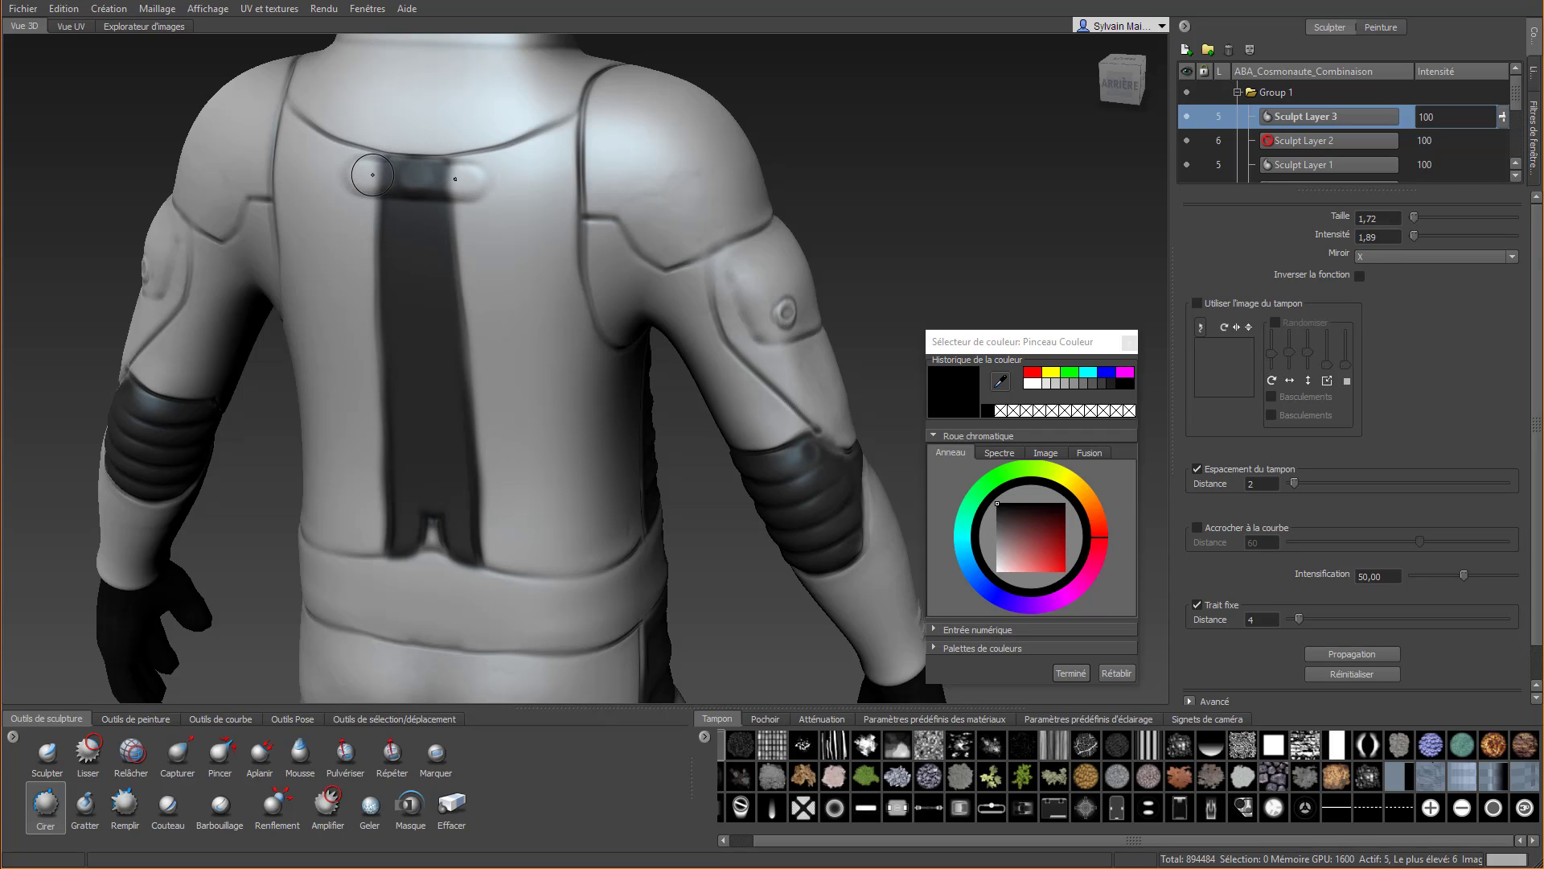
{"action": "key", "text": "shift"}
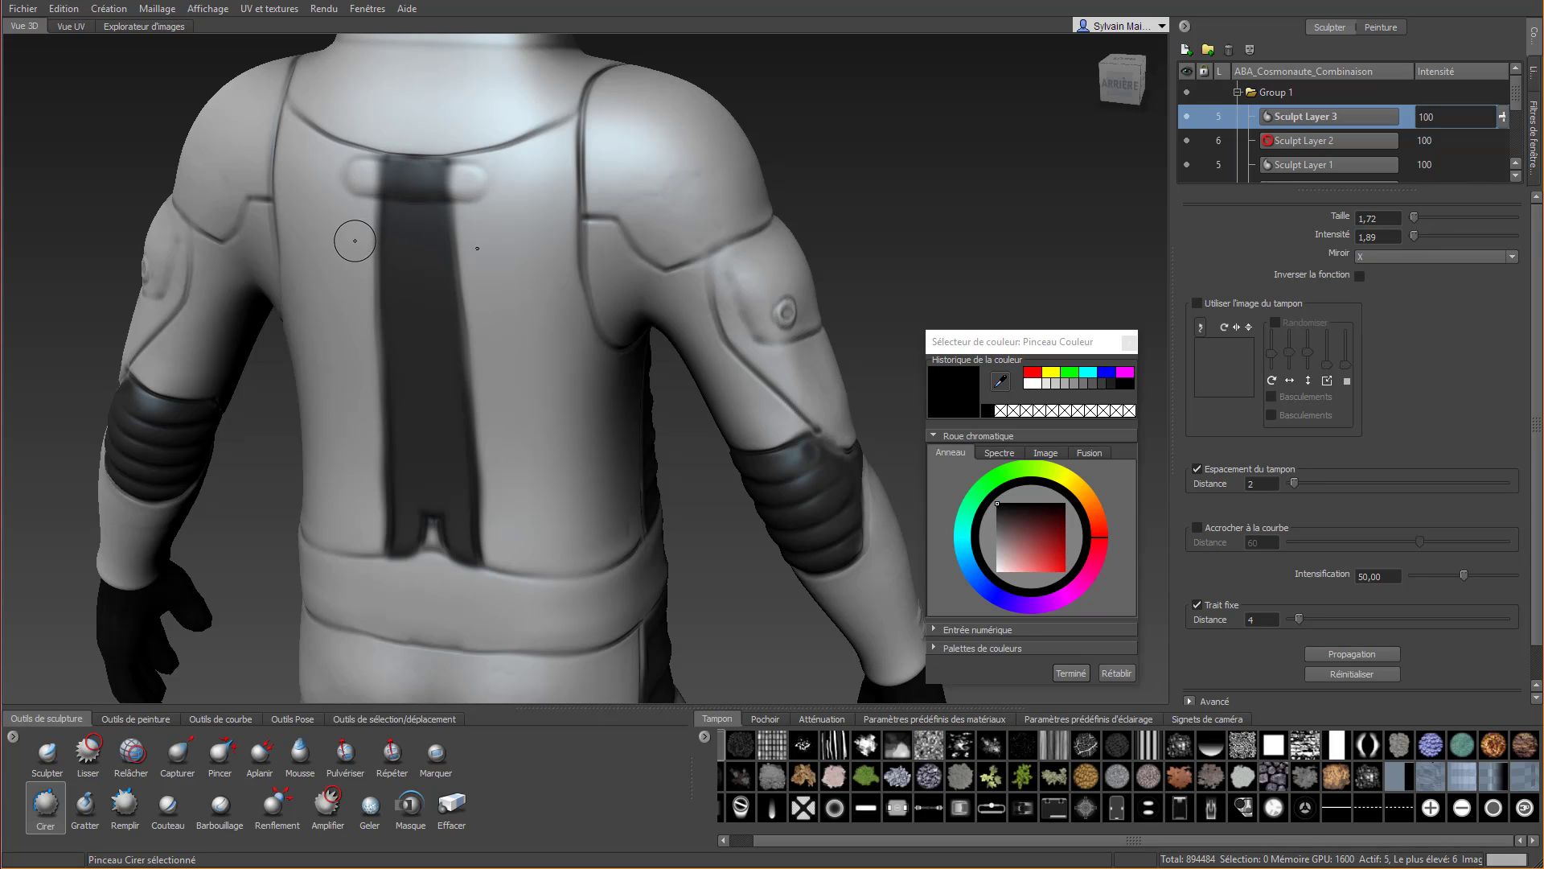
{"action": "left_click_drag", "start_coordinate": [348, 233], "coordinate": [474, 227]}
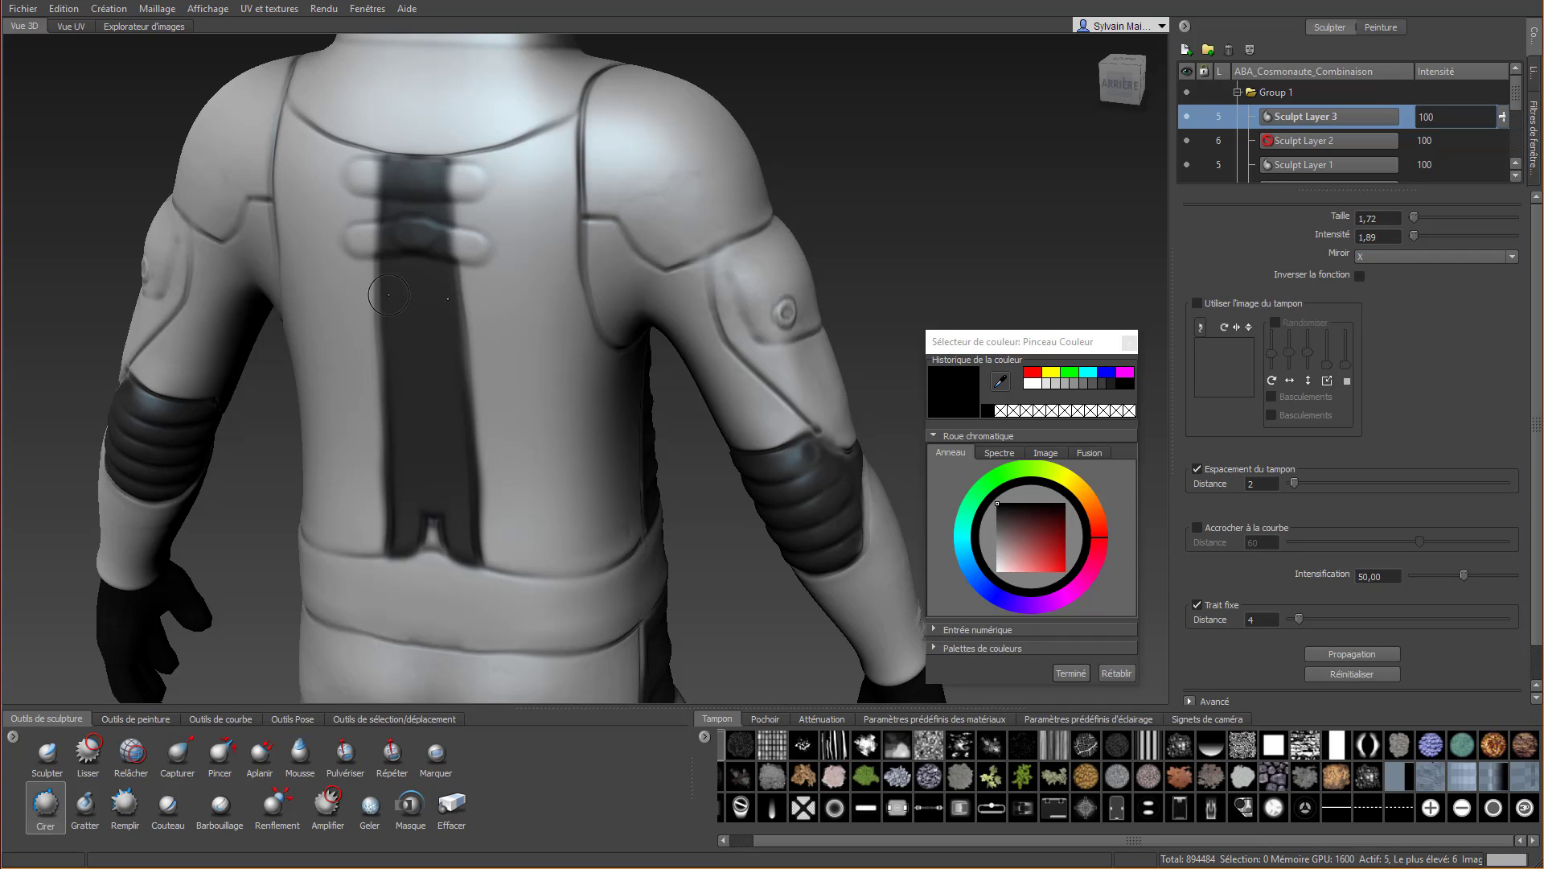
{"action": "key", "text": "ctrl+z"}
{"action": "left_click_drag", "start_coordinate": [361, 235], "coordinate": [458, 236]}
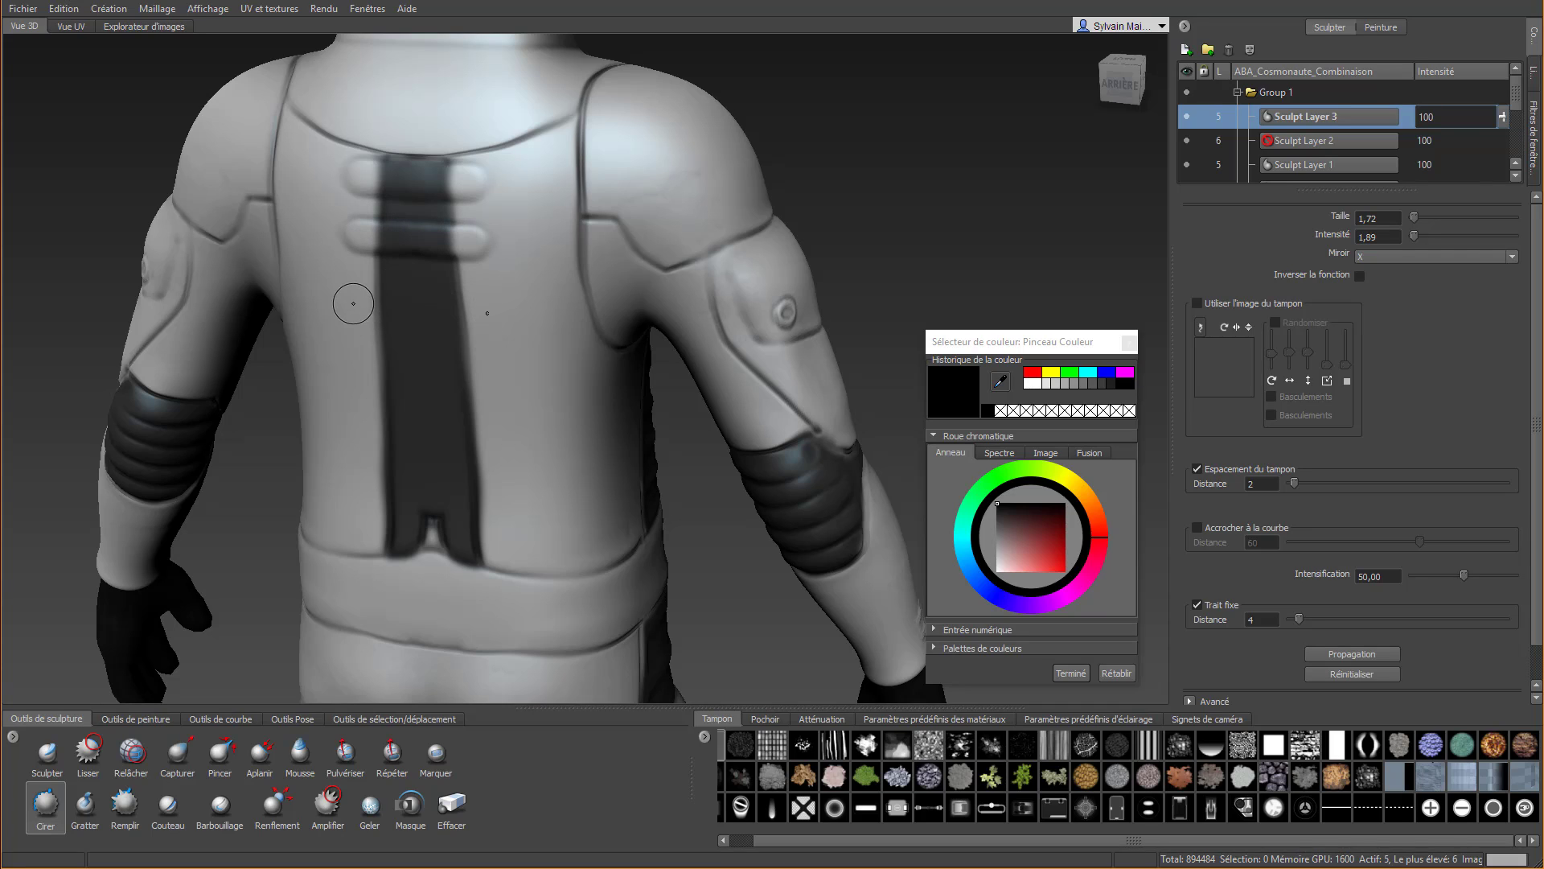
{"action": "left_click_drag", "start_coordinate": [411, 304], "coordinate": [456, 303]}
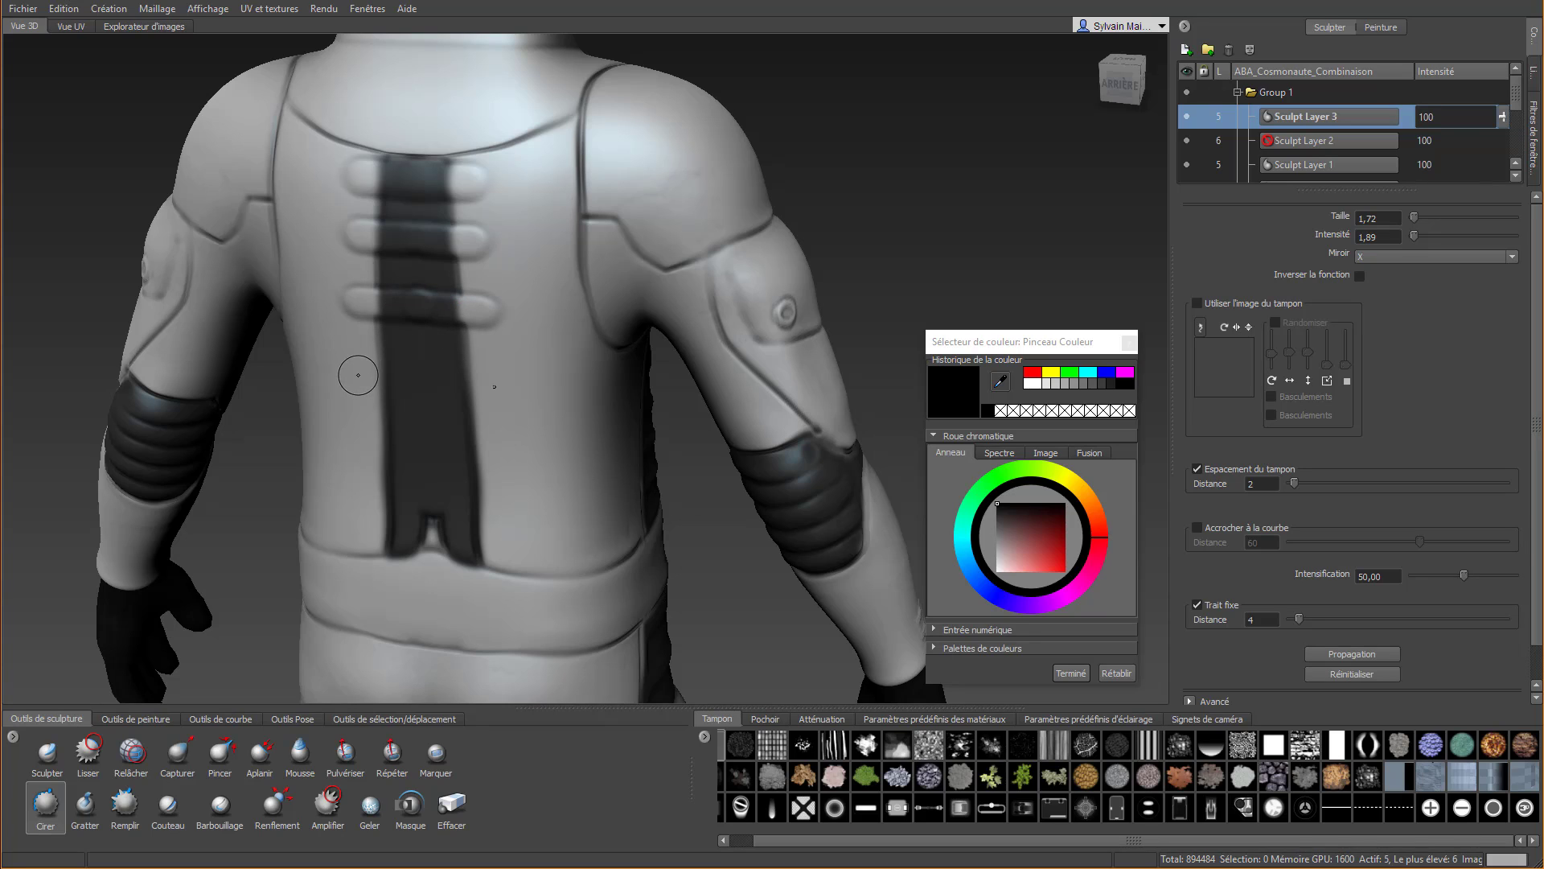
{"action": "left_click_drag", "start_coordinate": [406, 372], "coordinate": [492, 373]}
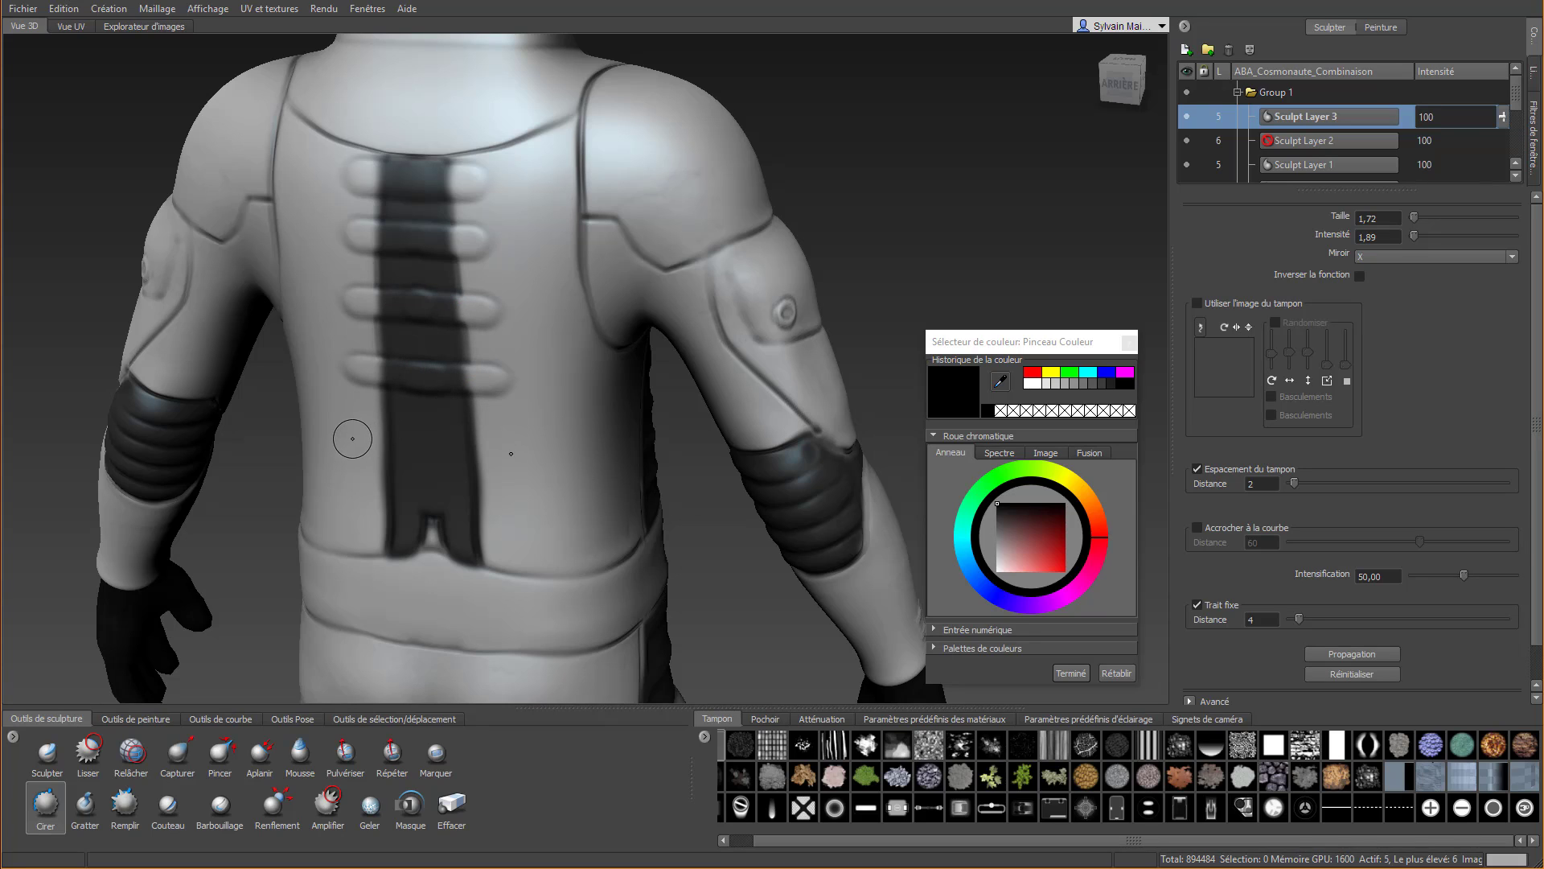
{"action": "left_click_drag", "start_coordinate": [352, 439], "coordinate": [513, 436]}
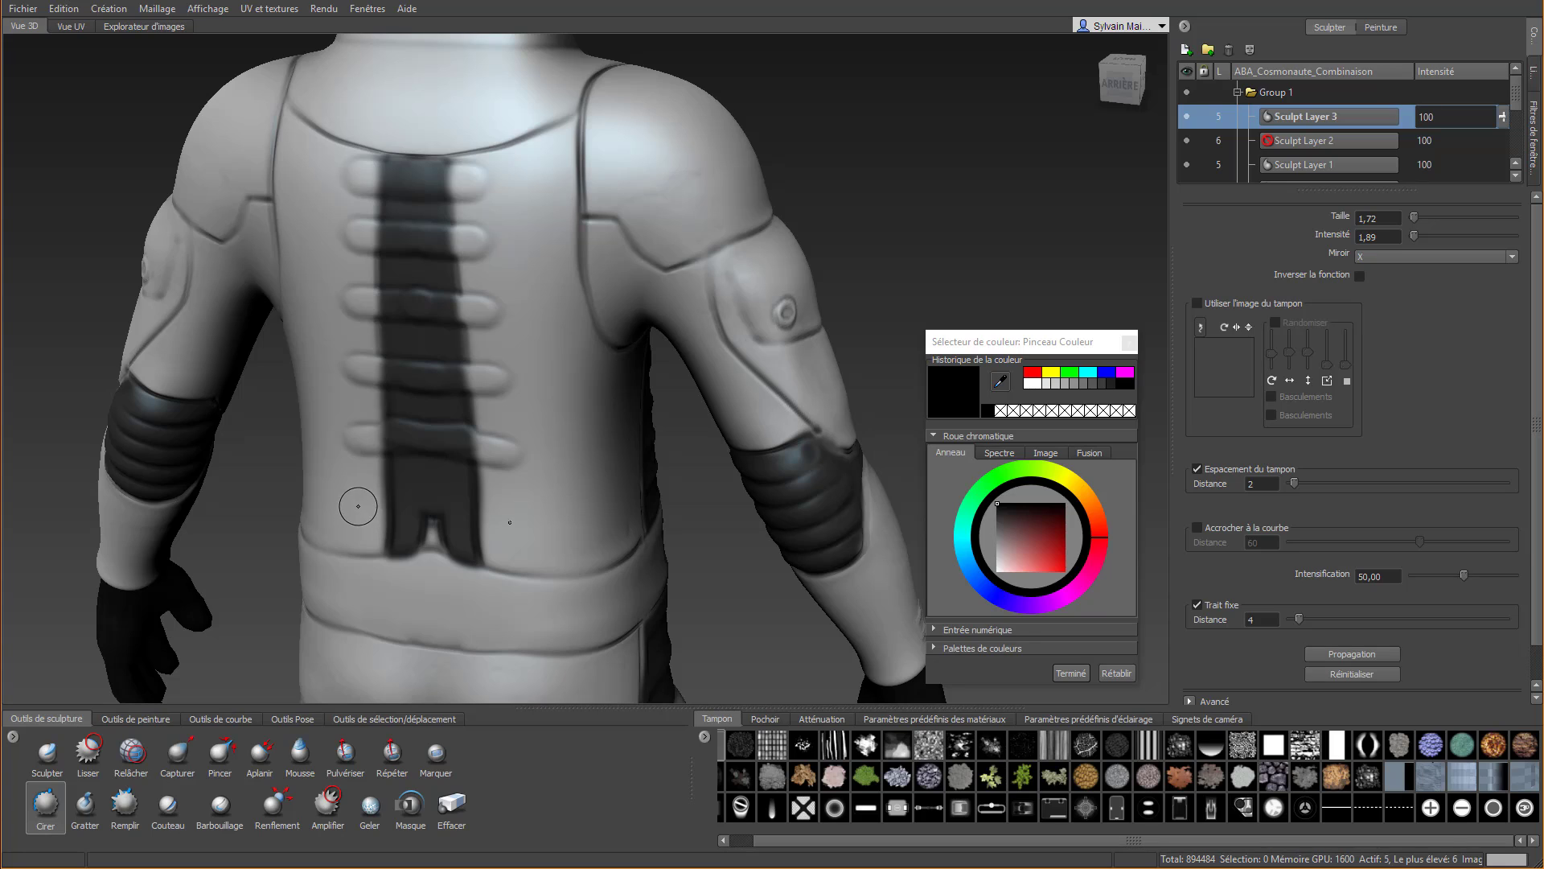
{"action": "left_click_drag", "start_coordinate": [359, 505], "coordinate": [494, 509]}
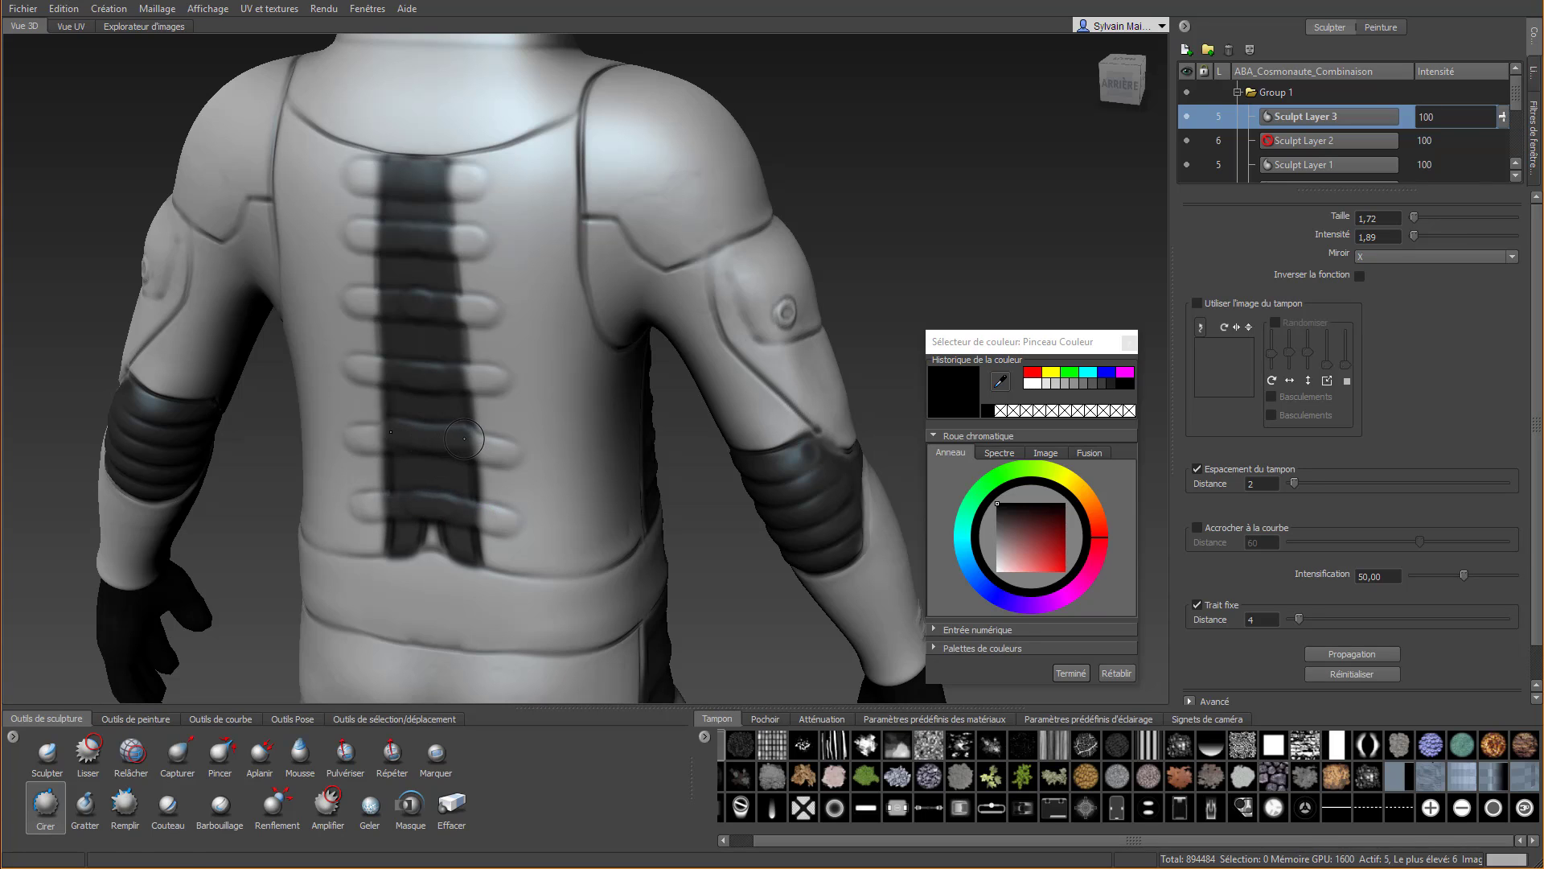
Smooth the sculpted ridges along the back strip with Lisser
{"action": "key", "text": "shift"}
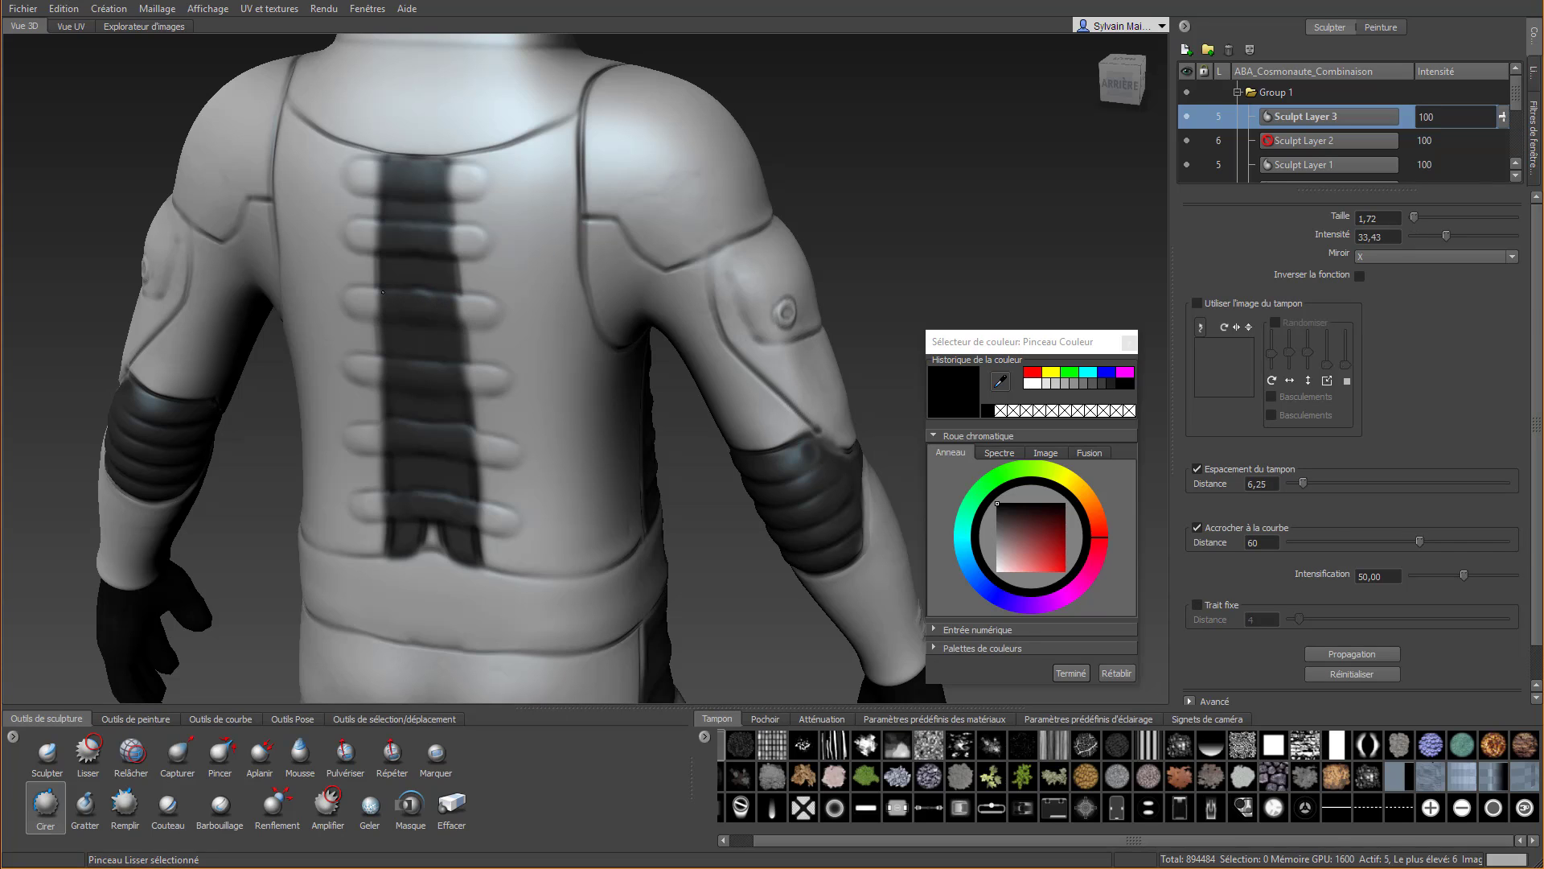
{"action": "key", "text": "shift"}
{"action": "key", "text": "shift"}
{"action": "key", "text": "shift"}
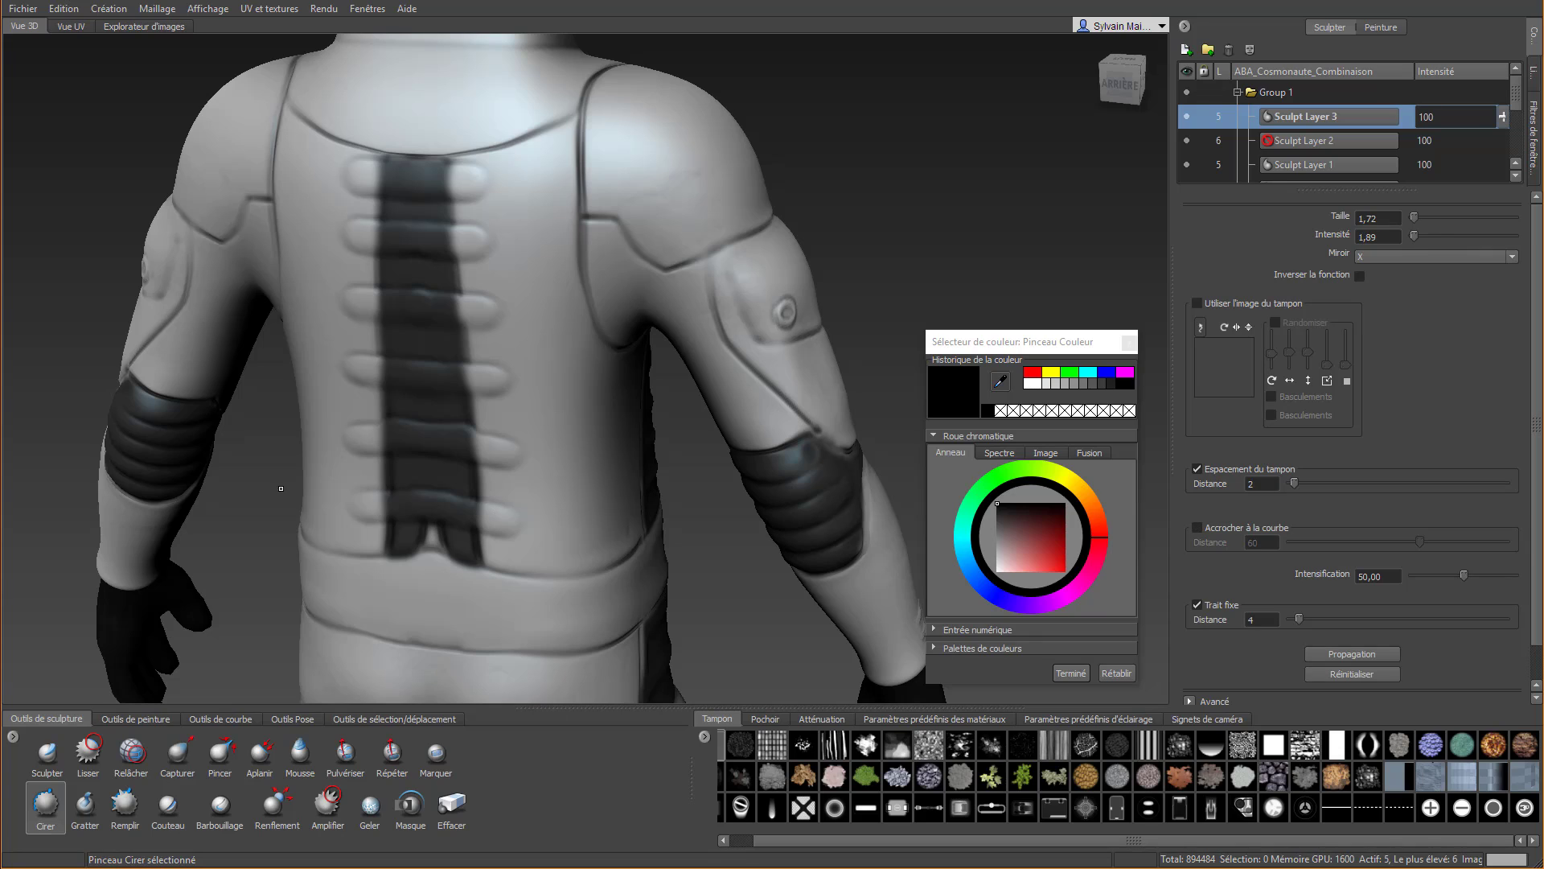
Erase the ridge ends that extend beyond the black strip using Effacer with Trait fixe enabled at distance 2
{"action": "left_click", "coordinate": [452, 804]}
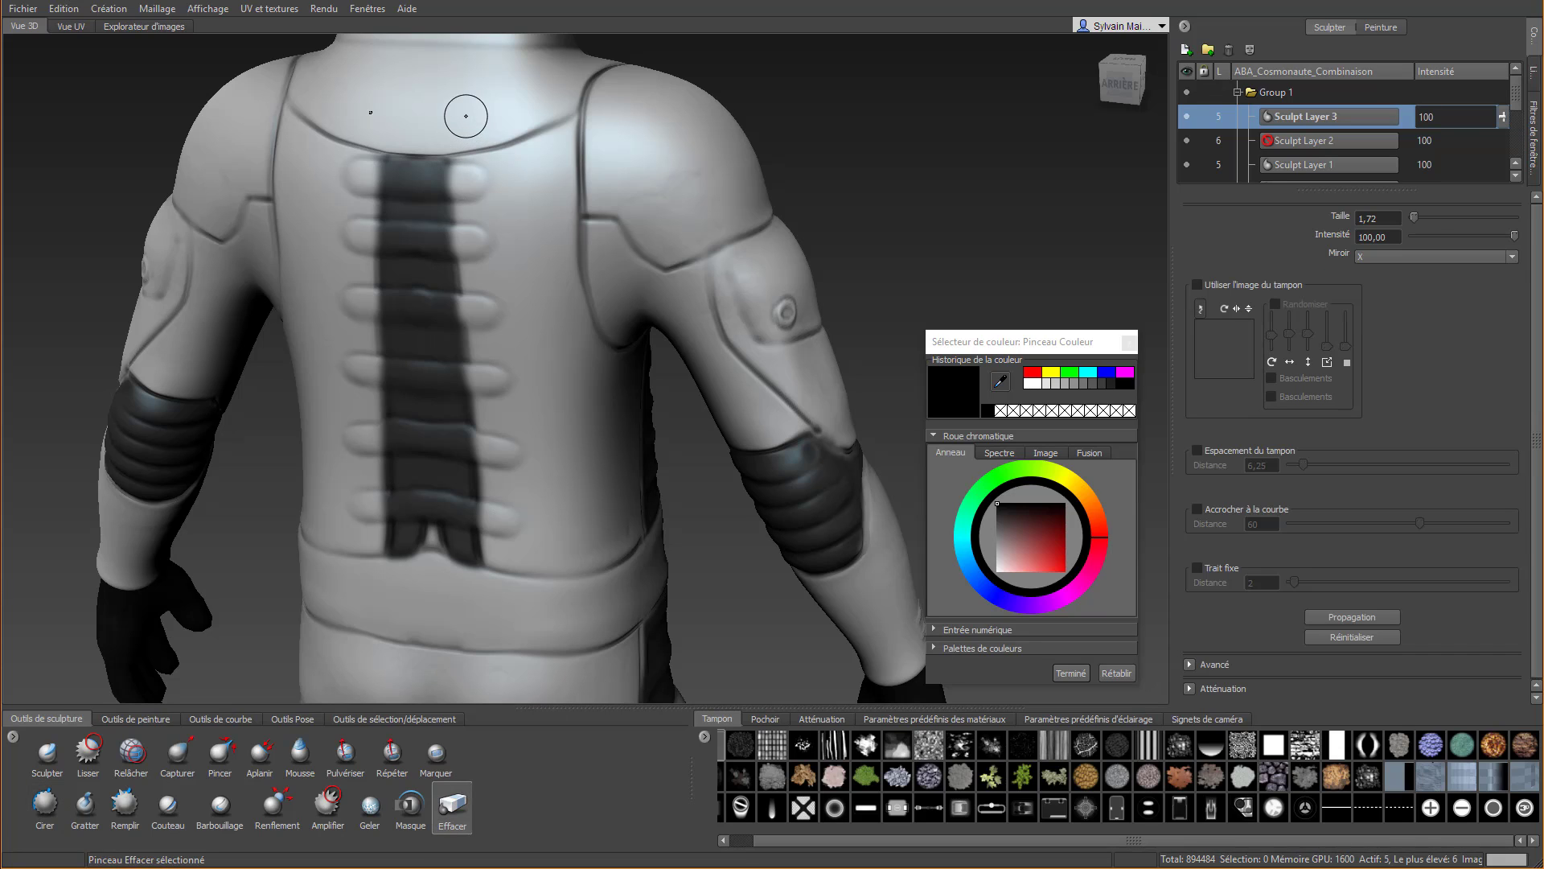
{"action": "left_click_drag", "start_coordinate": [462, 159], "coordinate": [464, 163]}
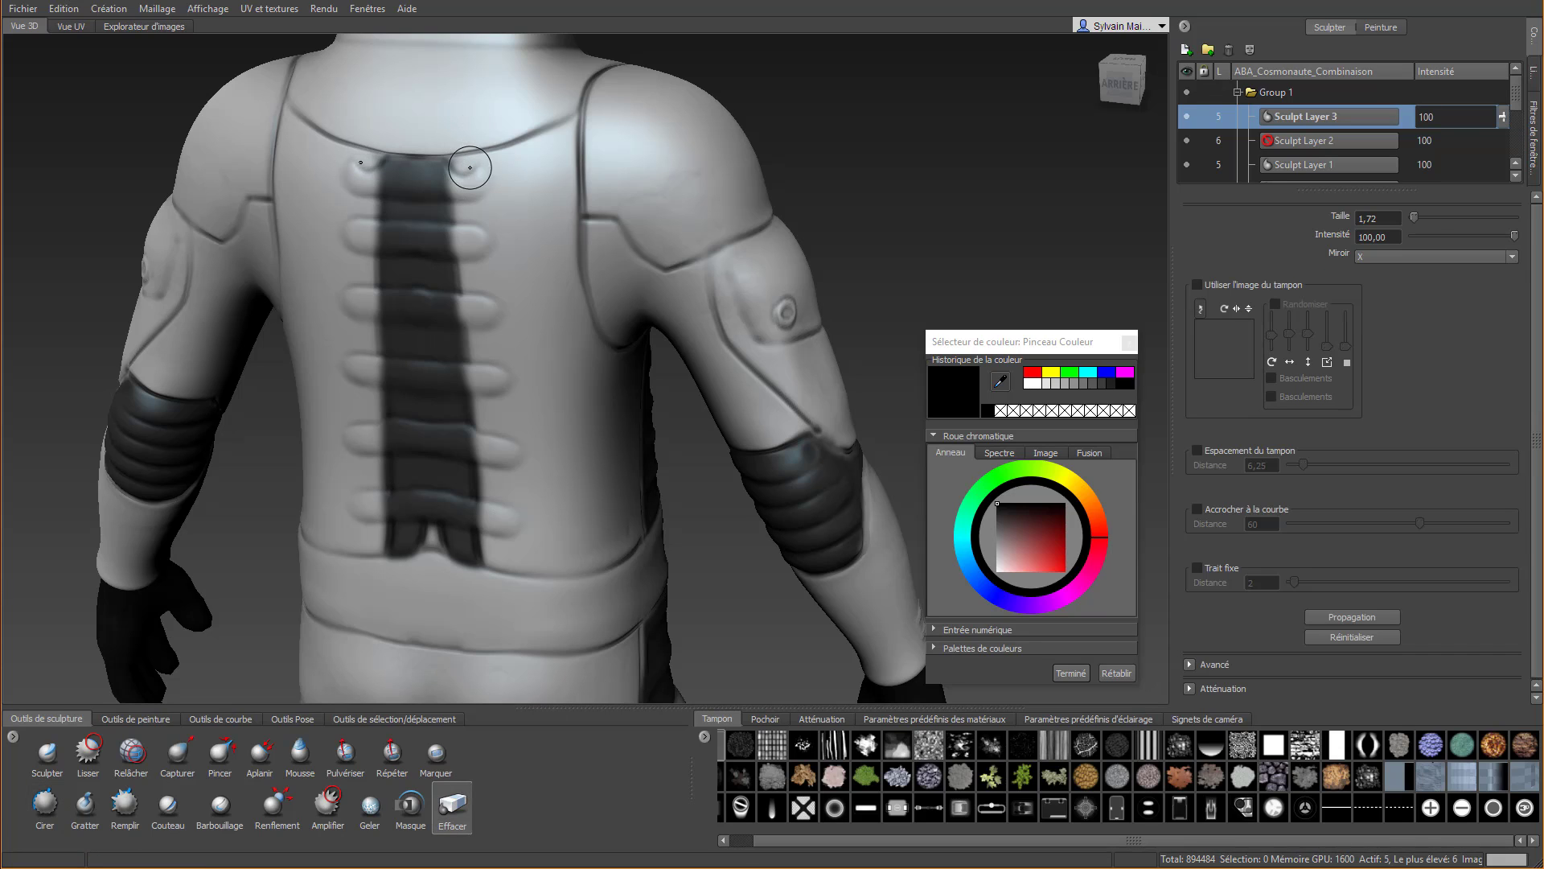
{"action": "key", "text": "ctrl+z"}
{"action": "left_click", "coordinate": [1197, 567]}
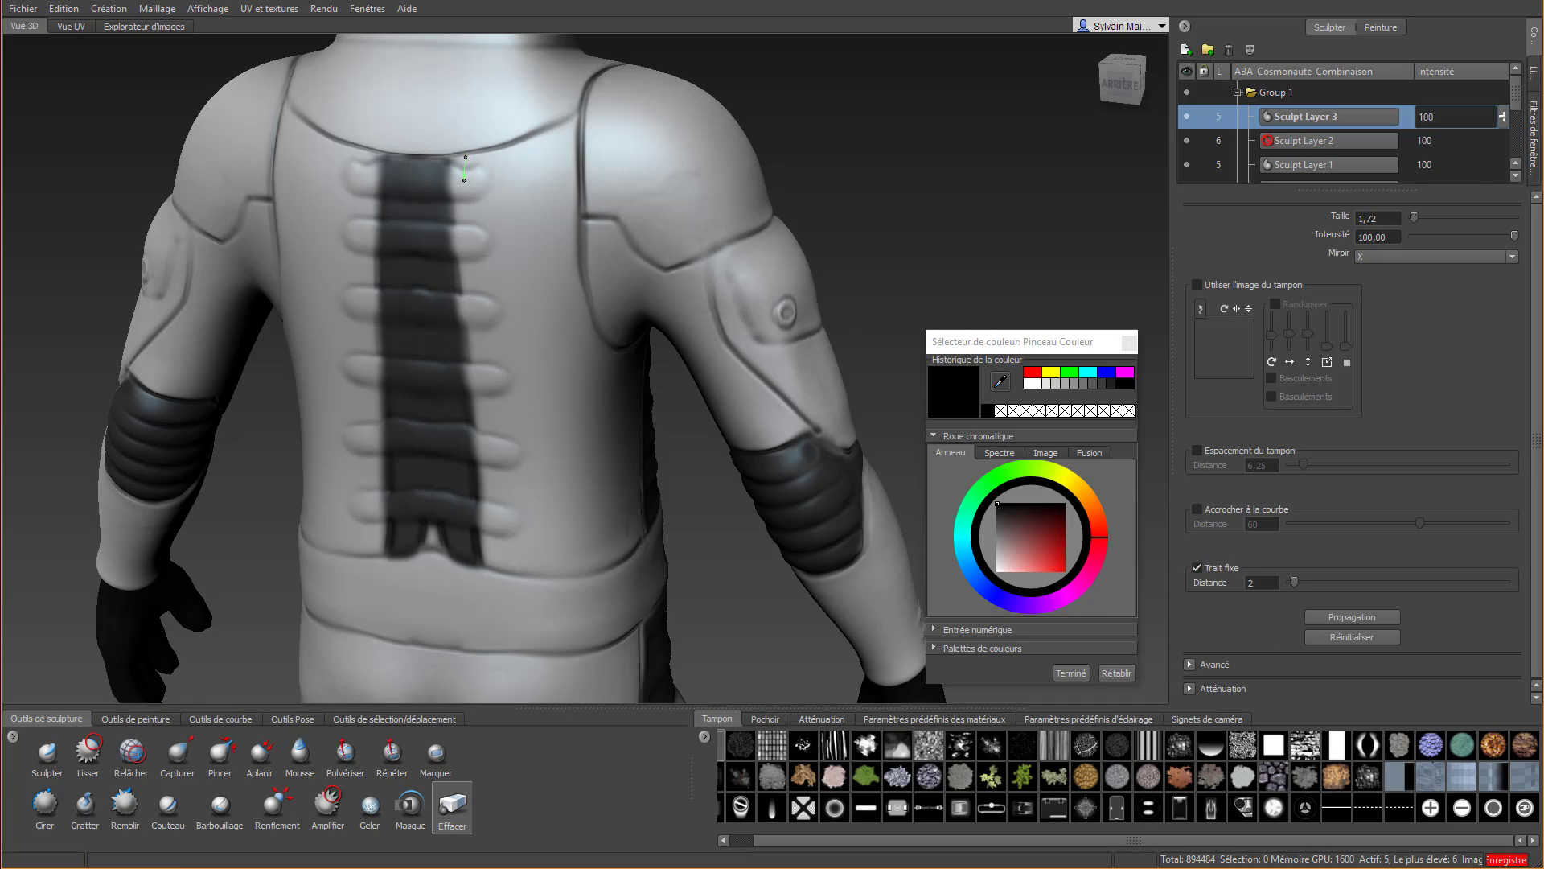
{"action": "left_click_drag", "start_coordinate": [465, 165], "coordinate": [469, 204]}
{"action": "mouse_move", "coordinate": [473, 221]}
{"action": "left_mouse_down"}
{"action": "mouse_move", "coordinate": [507, 599]}
{"action": "mouse_move", "coordinate": [496, 282]}
{"action": "left_mouse_up"}
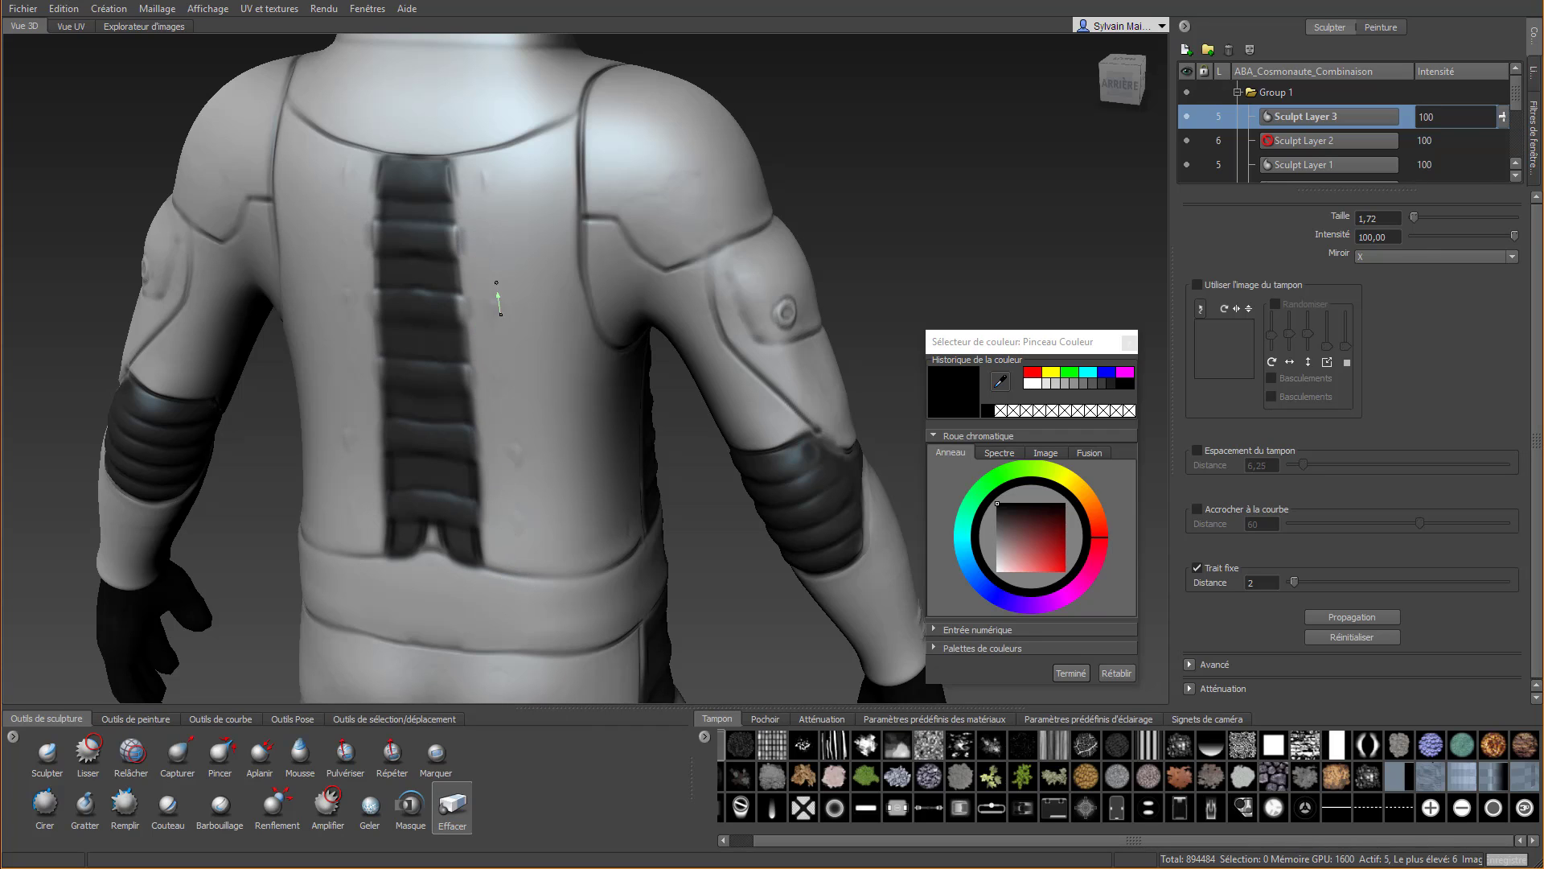
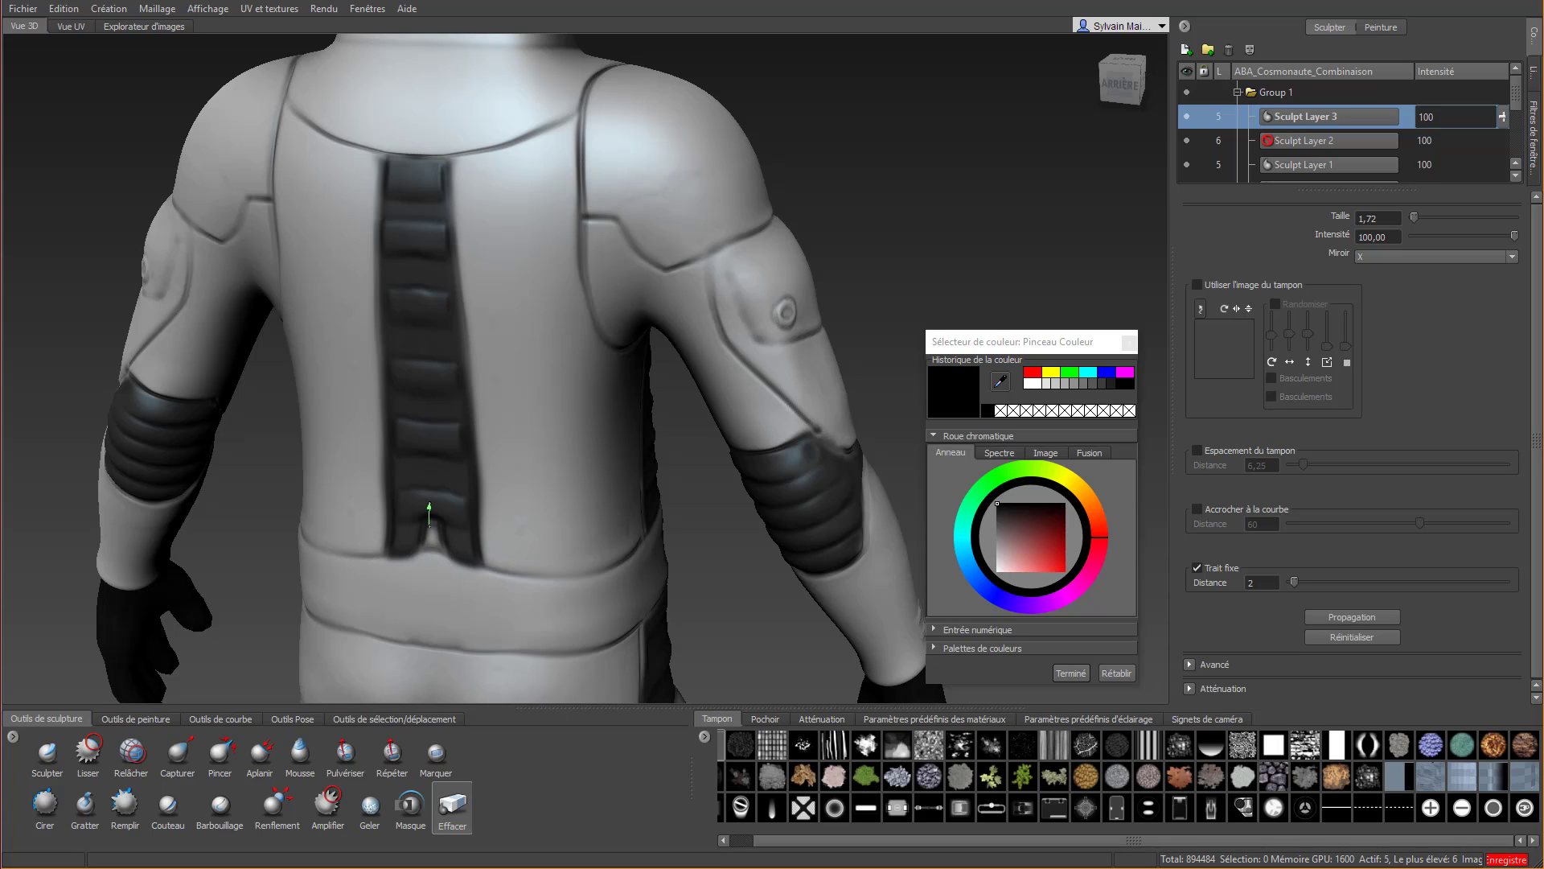
Try to sculpt slanted ridges with Cirer across the black panels on the backs of the thighs, working downward
{"action": "scroll", "coordinate": [429, 511], "scroll_direction": "down", "scroll_amount": 5}
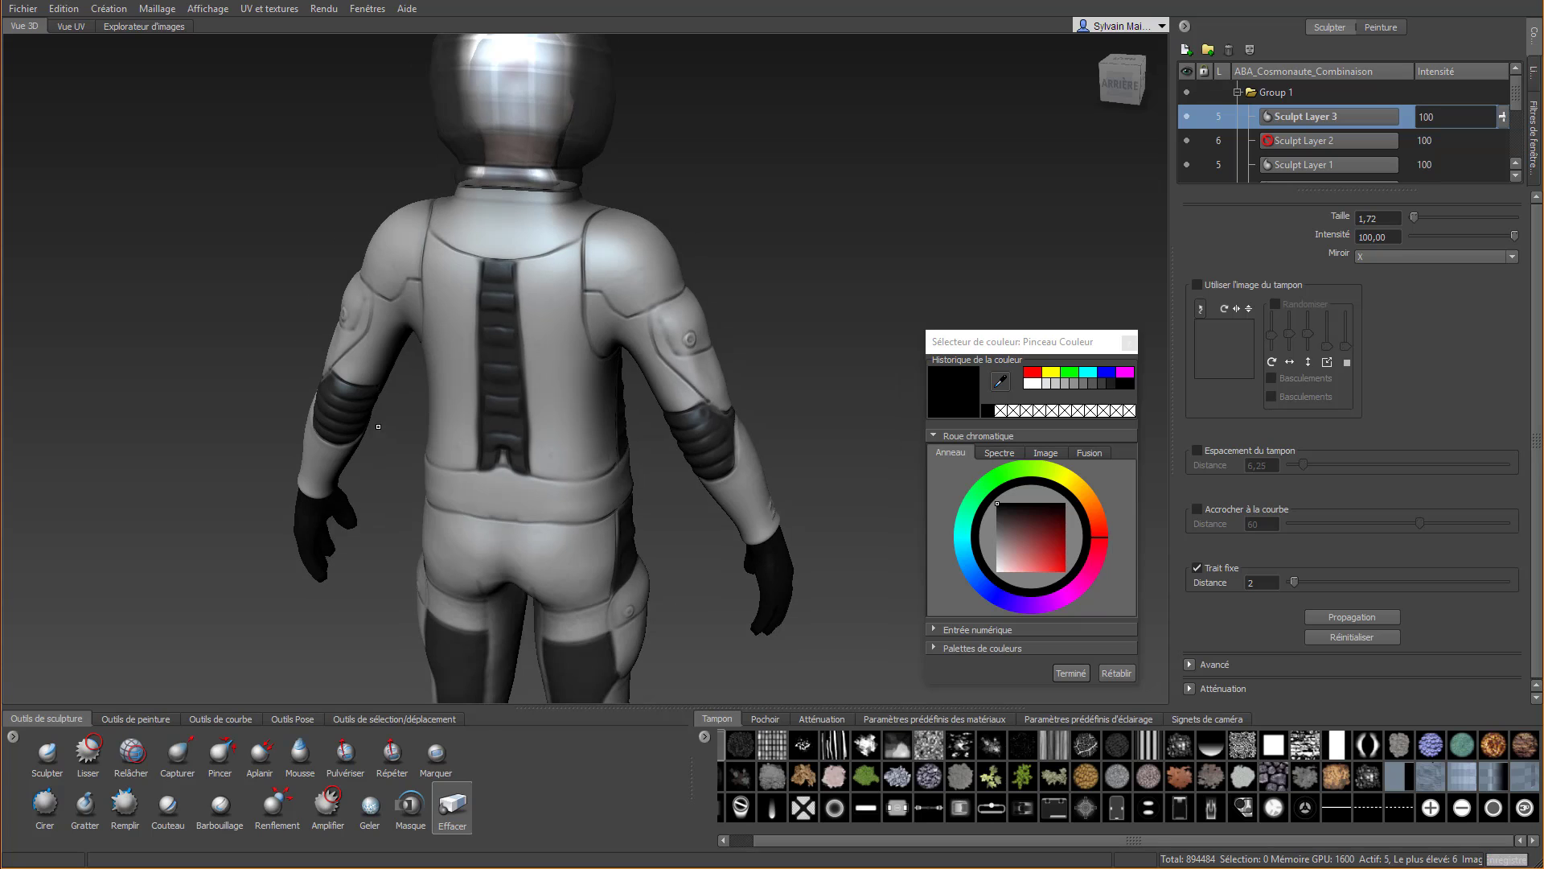
{"action": "middle_click_drag", "start_coordinate": [379, 406], "coordinate": [413, 392]}
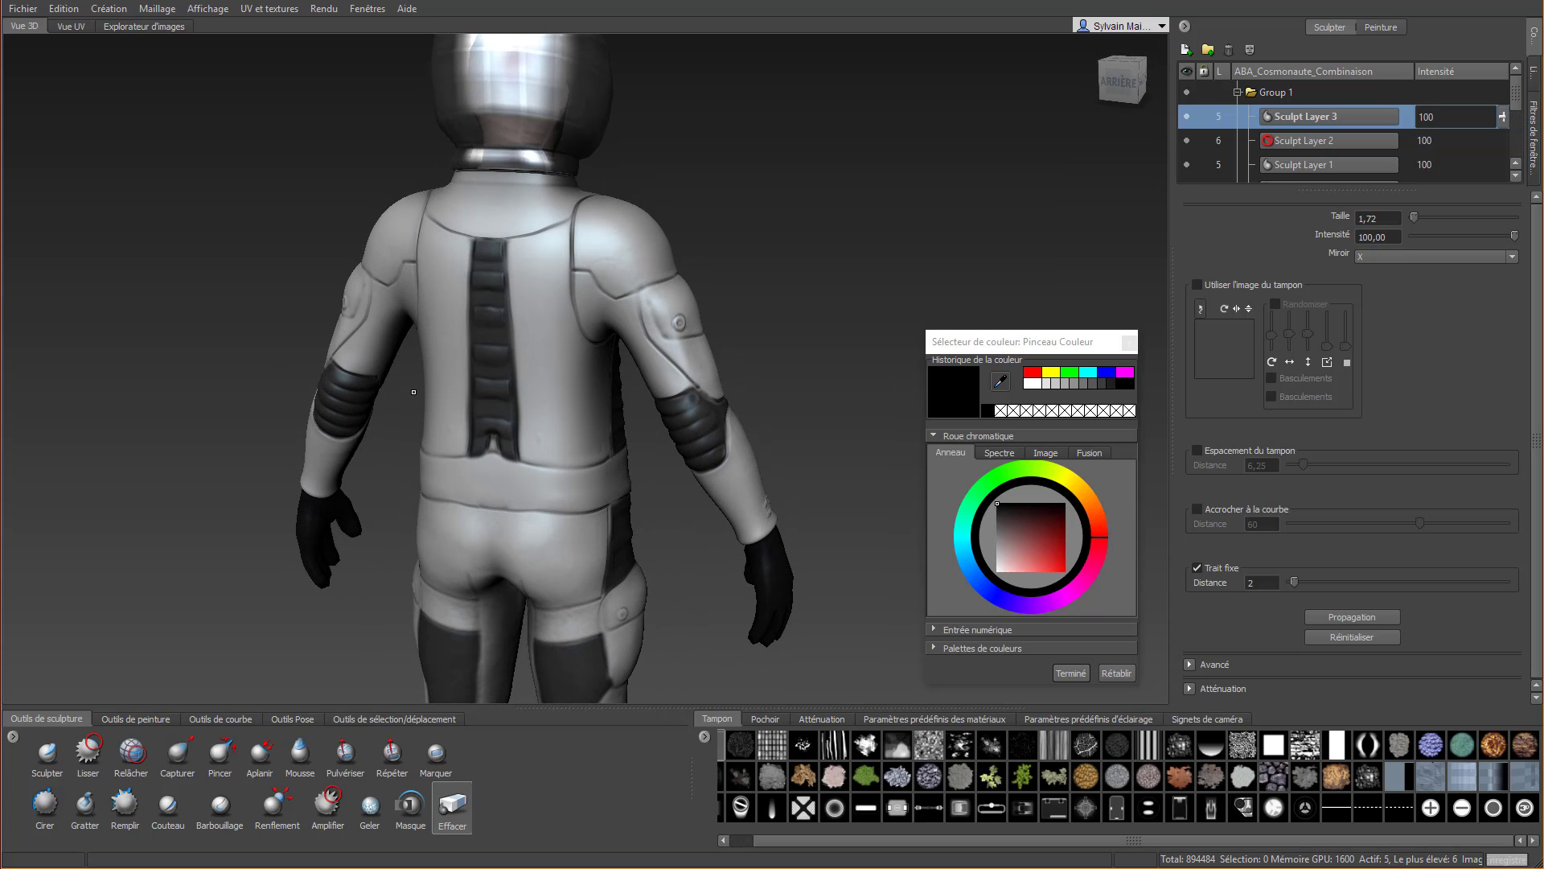
{"action": "middle_click_drag", "start_coordinate": [530, 676], "coordinate": [357, 317], "text": "alt"}
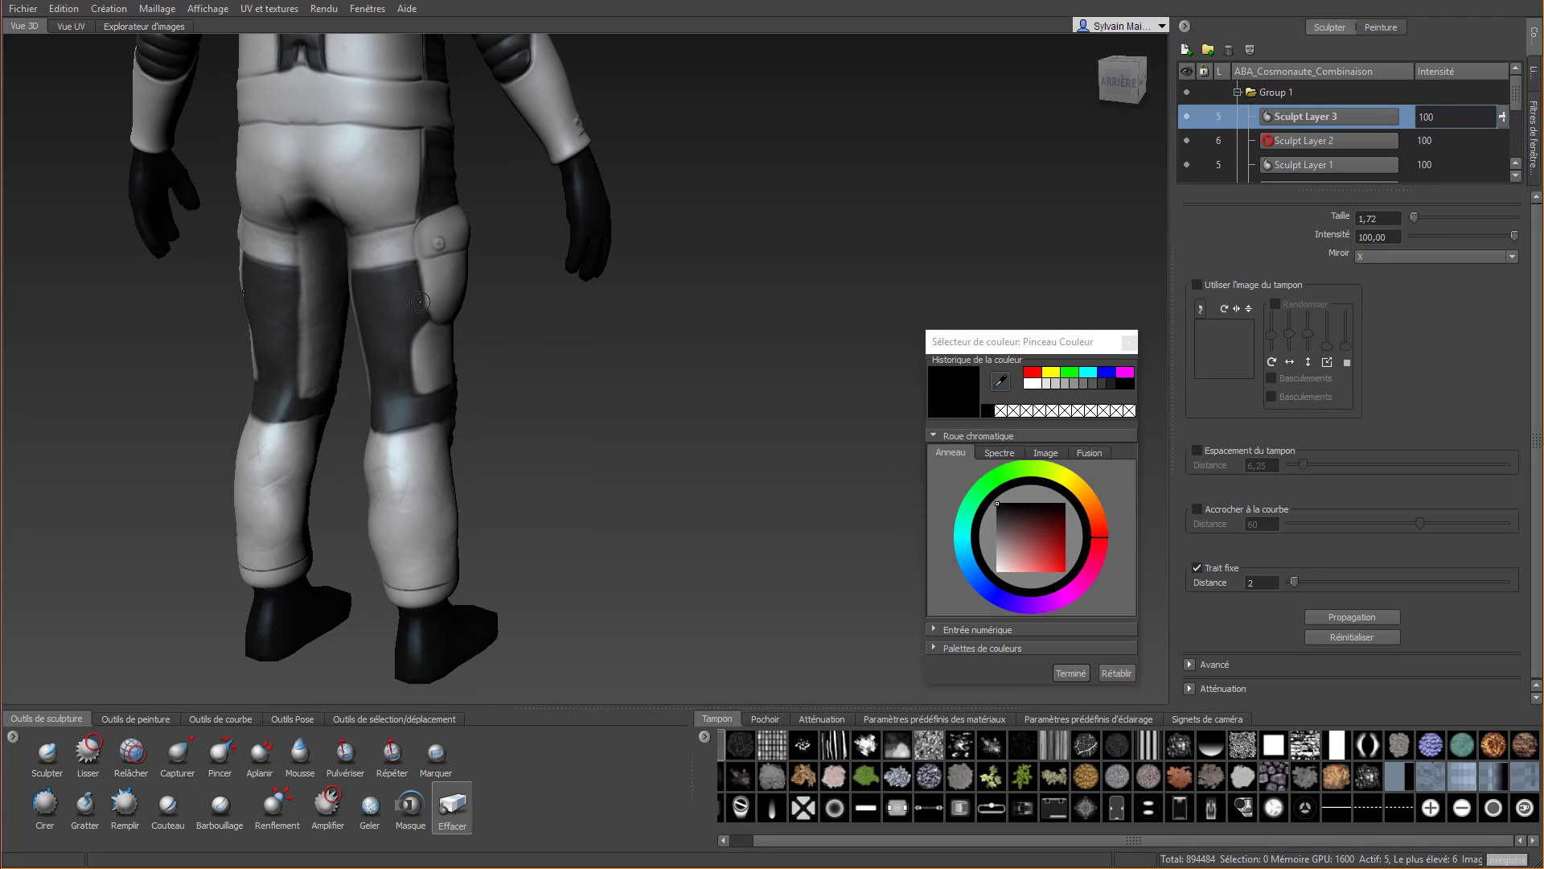
{"action": "scroll", "coordinate": [528, 318], "scroll_direction": "up", "scroll_amount": 4}
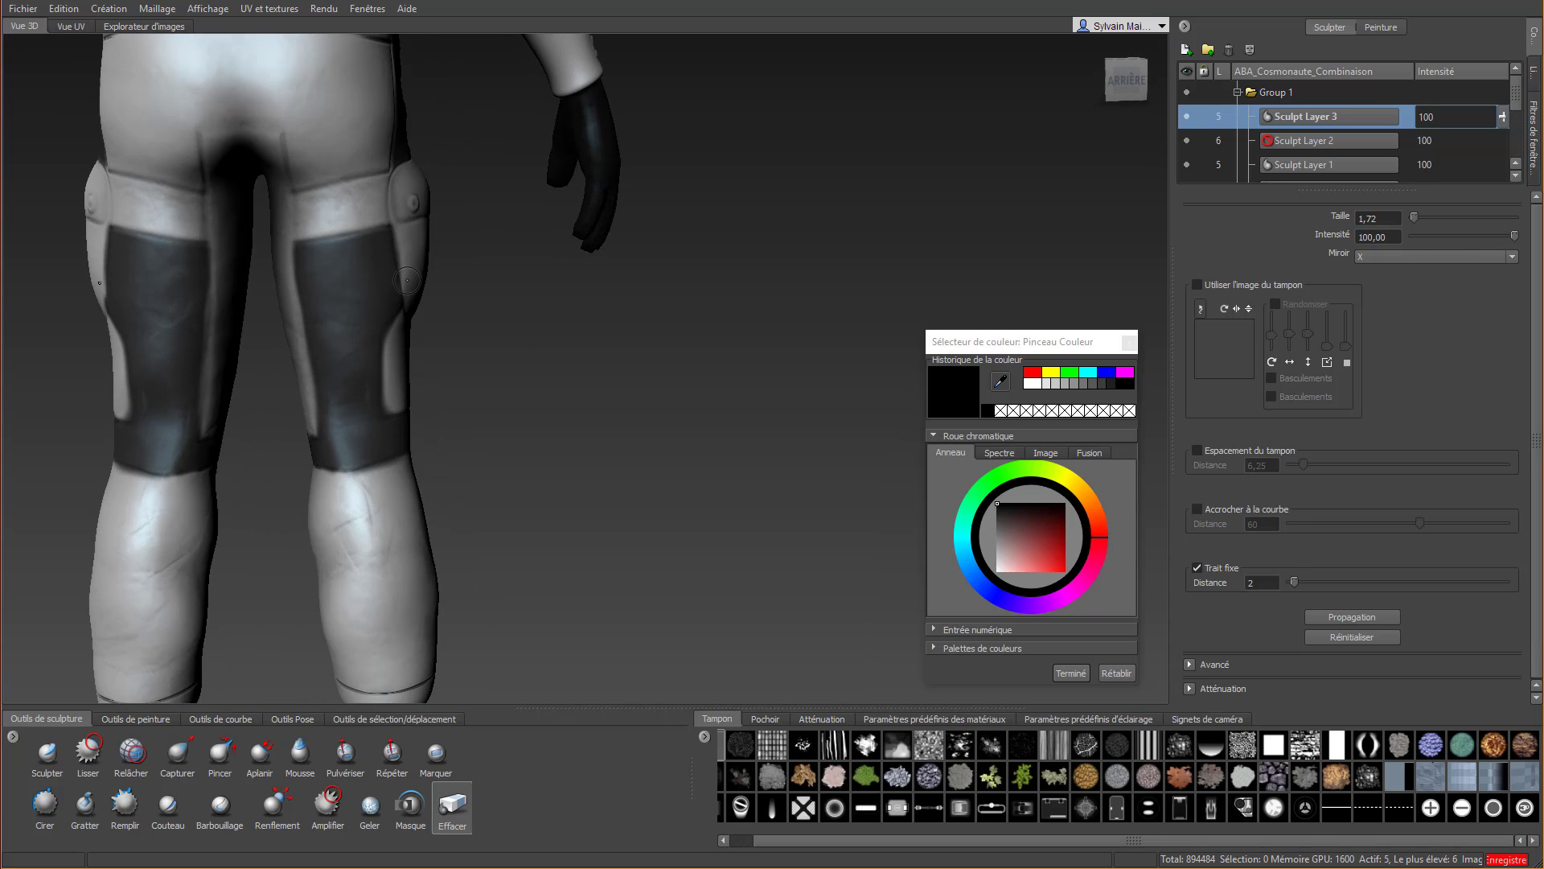
{"action": "left_click", "coordinate": [45, 803]}
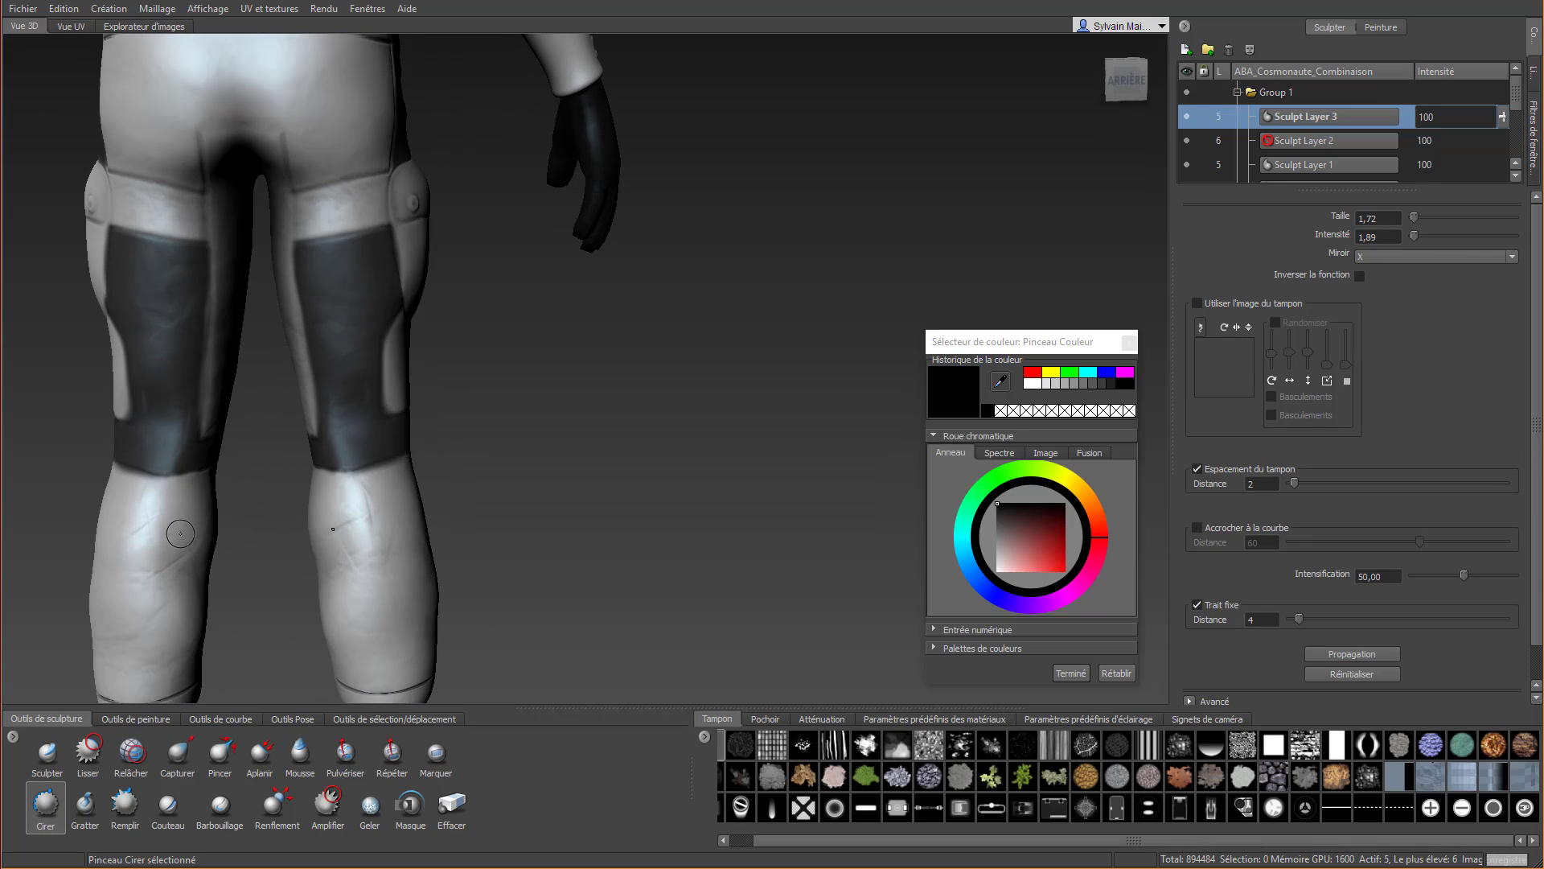
{"action": "left_click_drag", "start_coordinate": [304, 254], "coordinate": [431, 234]}
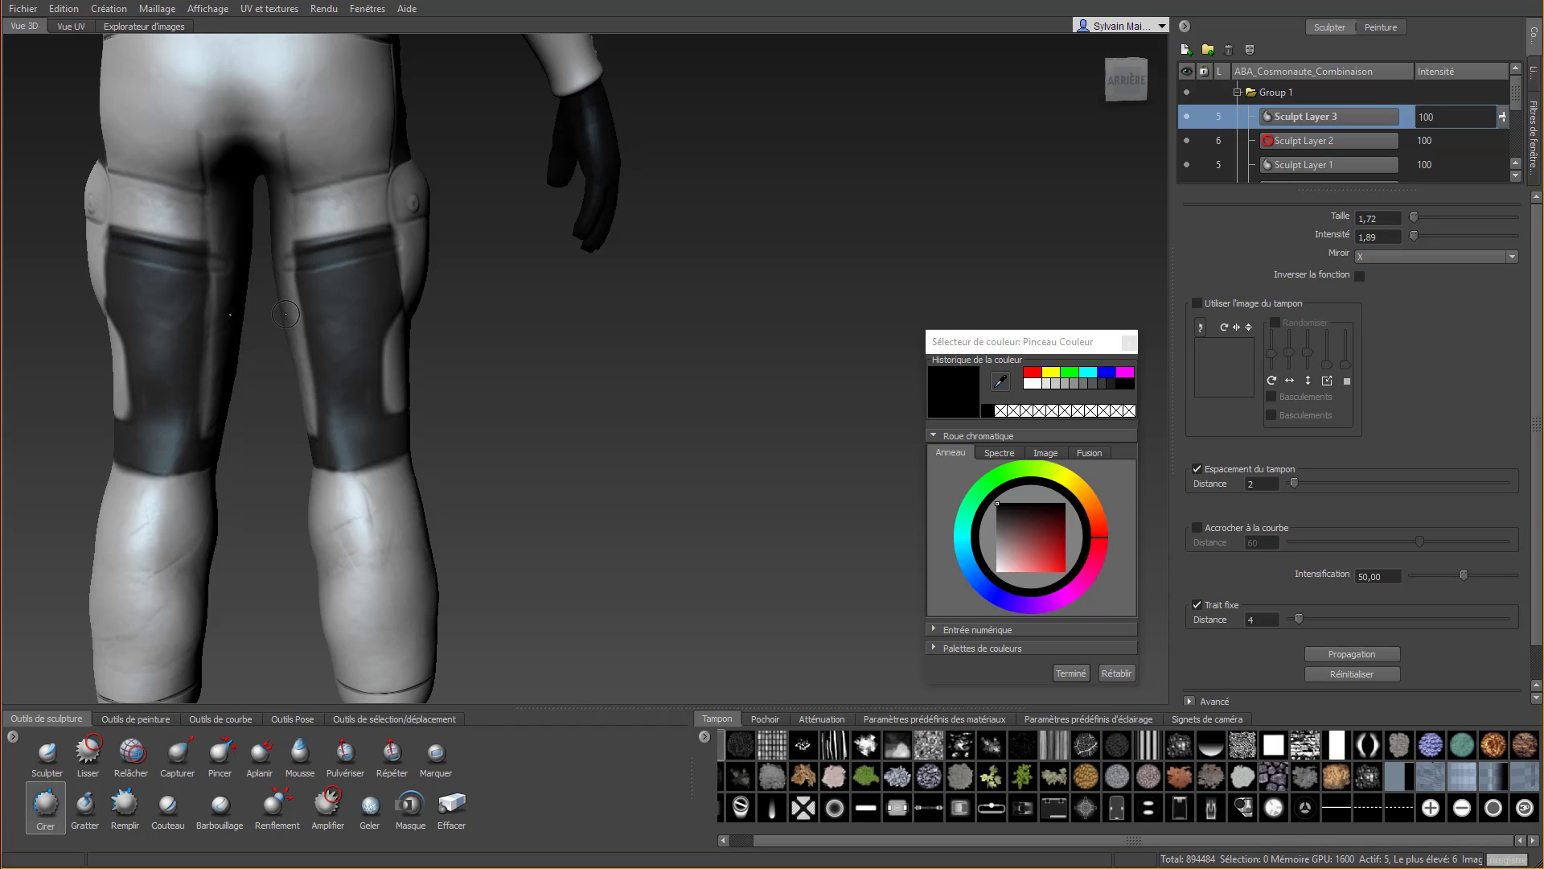
{"action": "left_click_drag", "start_coordinate": [285, 314], "coordinate": [482, 258]}
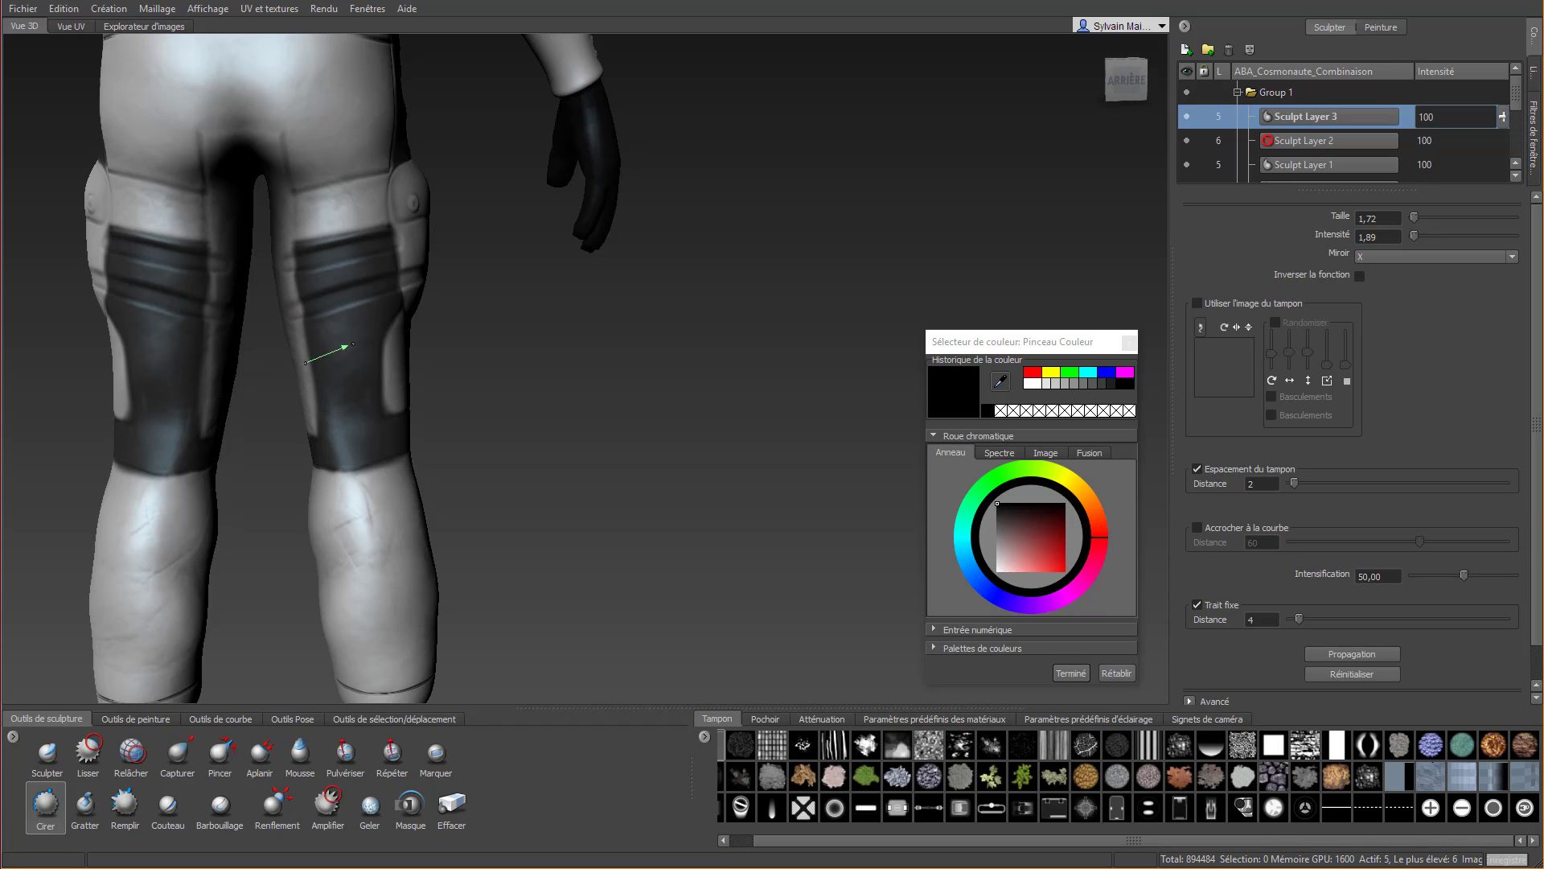
{"action": "left_click_drag", "start_coordinate": [353, 345], "coordinate": [445, 316]}
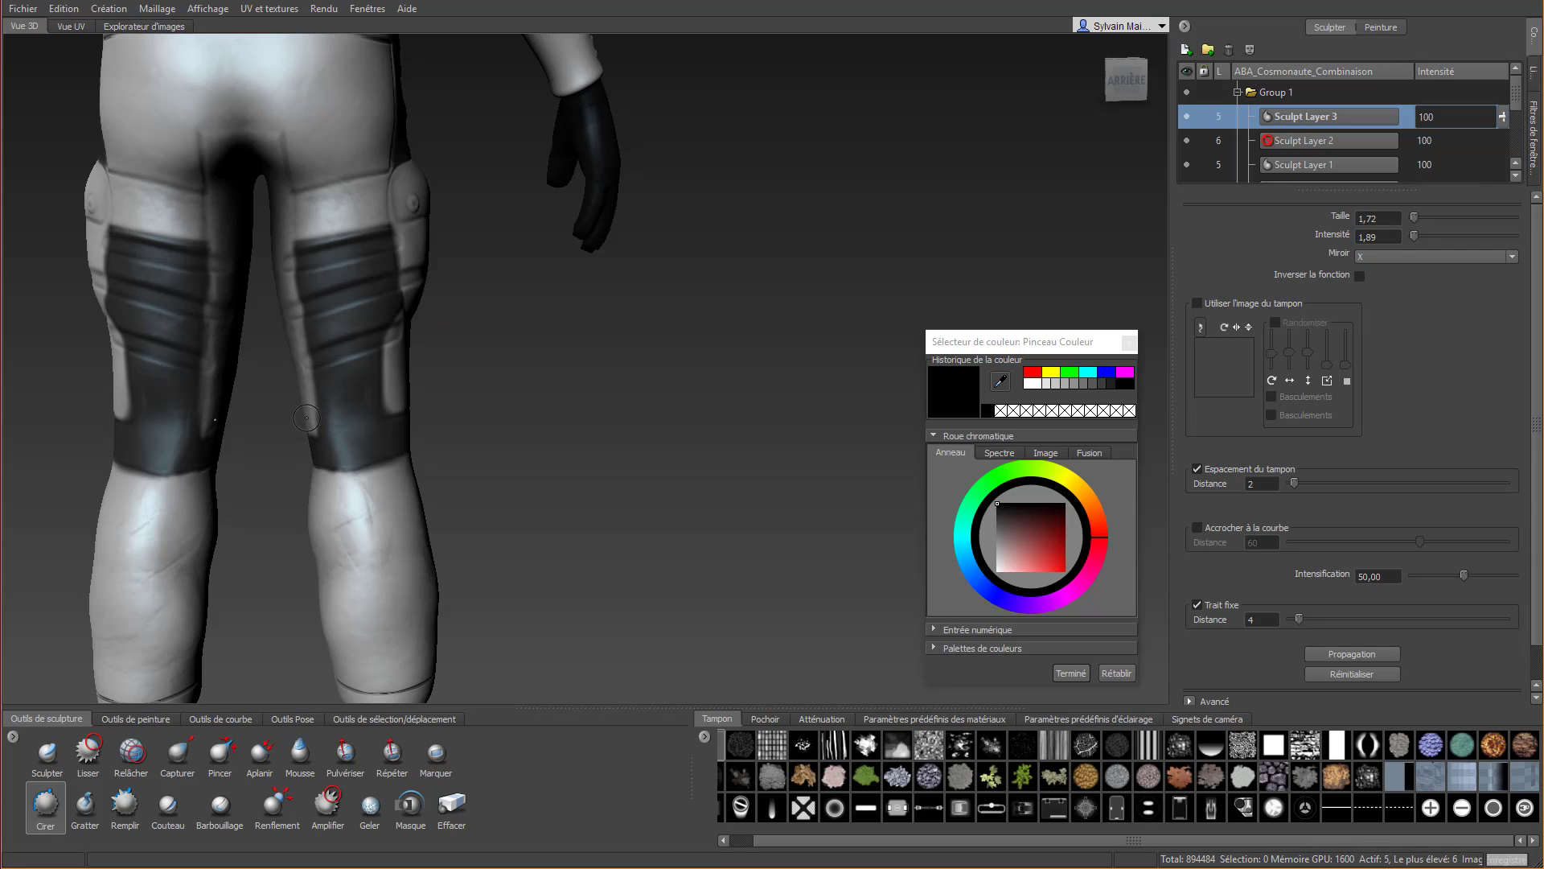
{"action": "left_click_drag", "start_coordinate": [303, 413], "coordinate": [431, 358]}
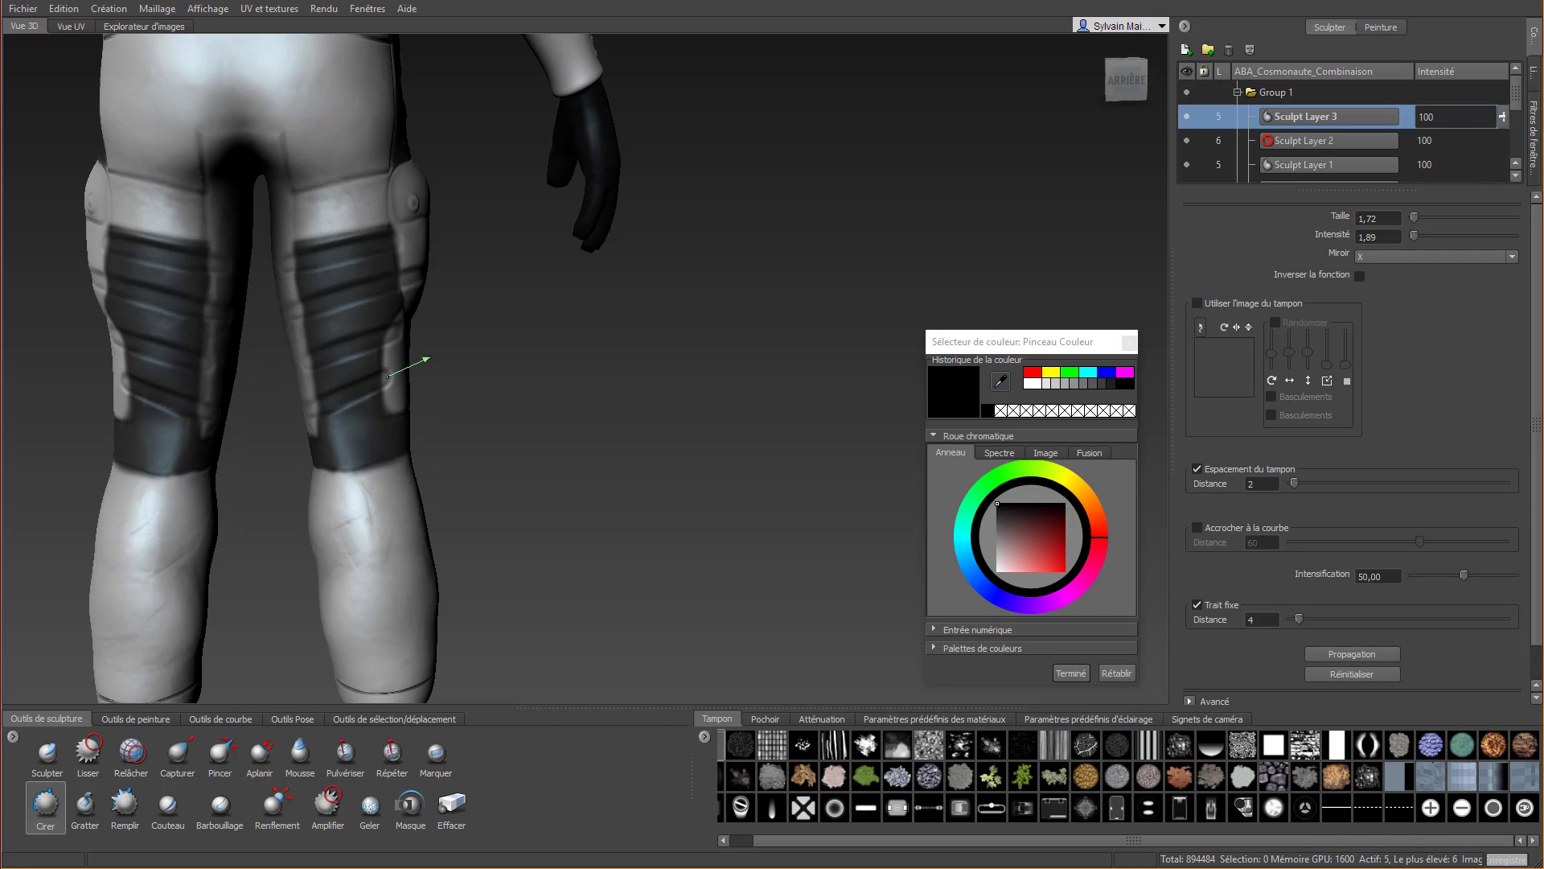
{"action": "key", "text": "ctrl+z"}
{"action": "key", "text": "ctrl+z"}
{"action": "key", "text": "ctrl+z"}
{"action": "key", "text": "ctrl+z"}
{"action": "key", "text": "ctrl+z"}
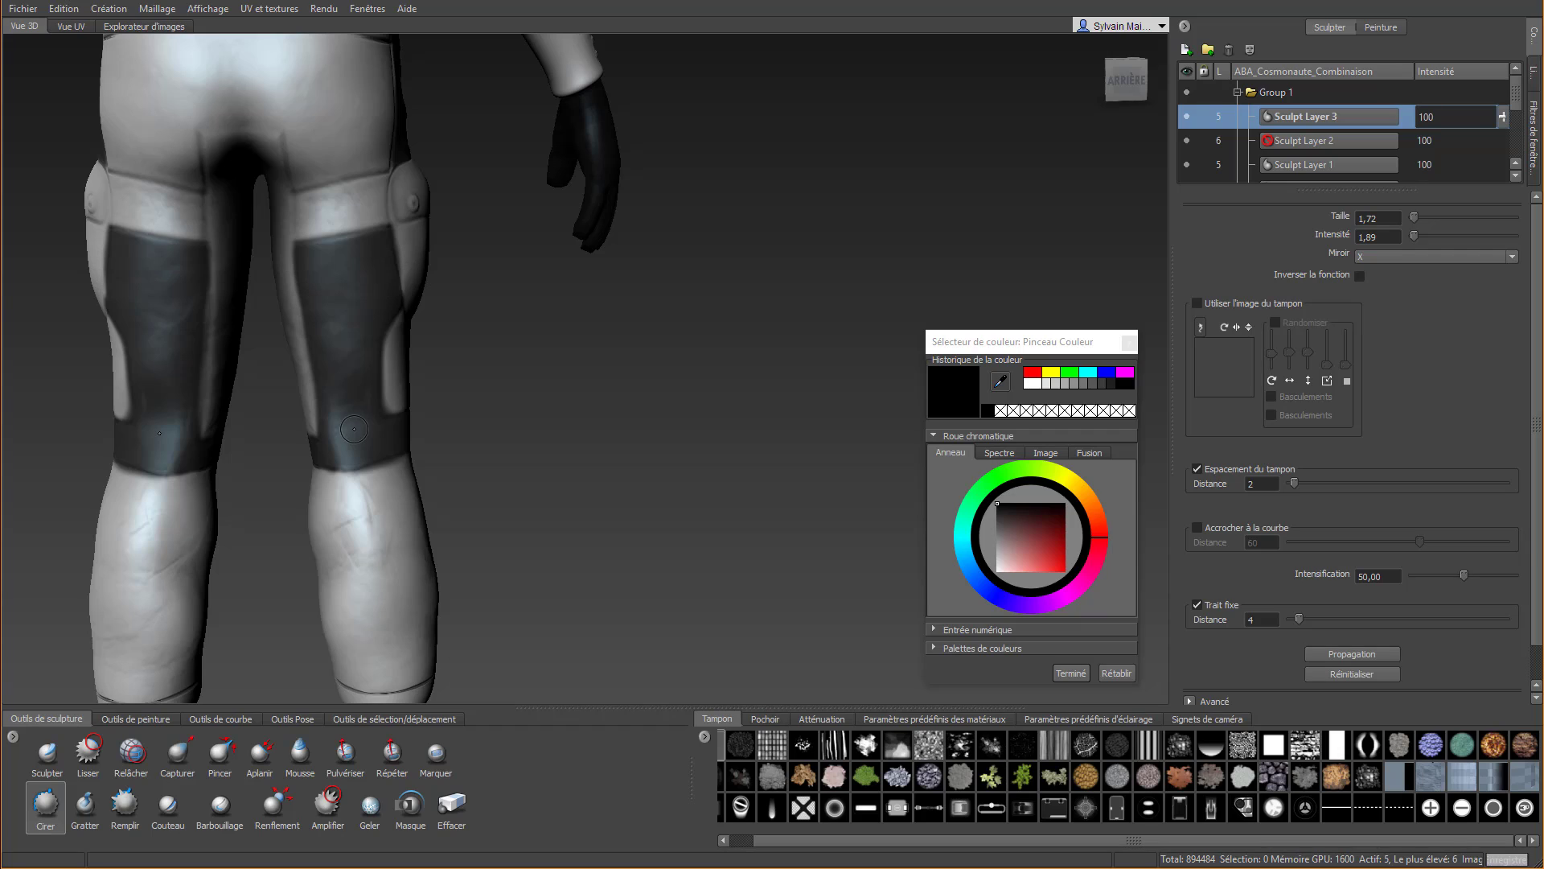
Sculpt five slanted parallel Cirer ridges across the black back-thigh panels, from just above the knee band up to the panel's upper edge
{"action": "left_click_drag", "start_coordinate": [314, 428], "coordinate": [433, 385]}
{"action": "left_click_drag", "start_coordinate": [308, 383], "coordinate": [431, 348]}
{"action": "left_click_drag", "start_coordinate": [307, 346], "coordinate": [440, 300]}
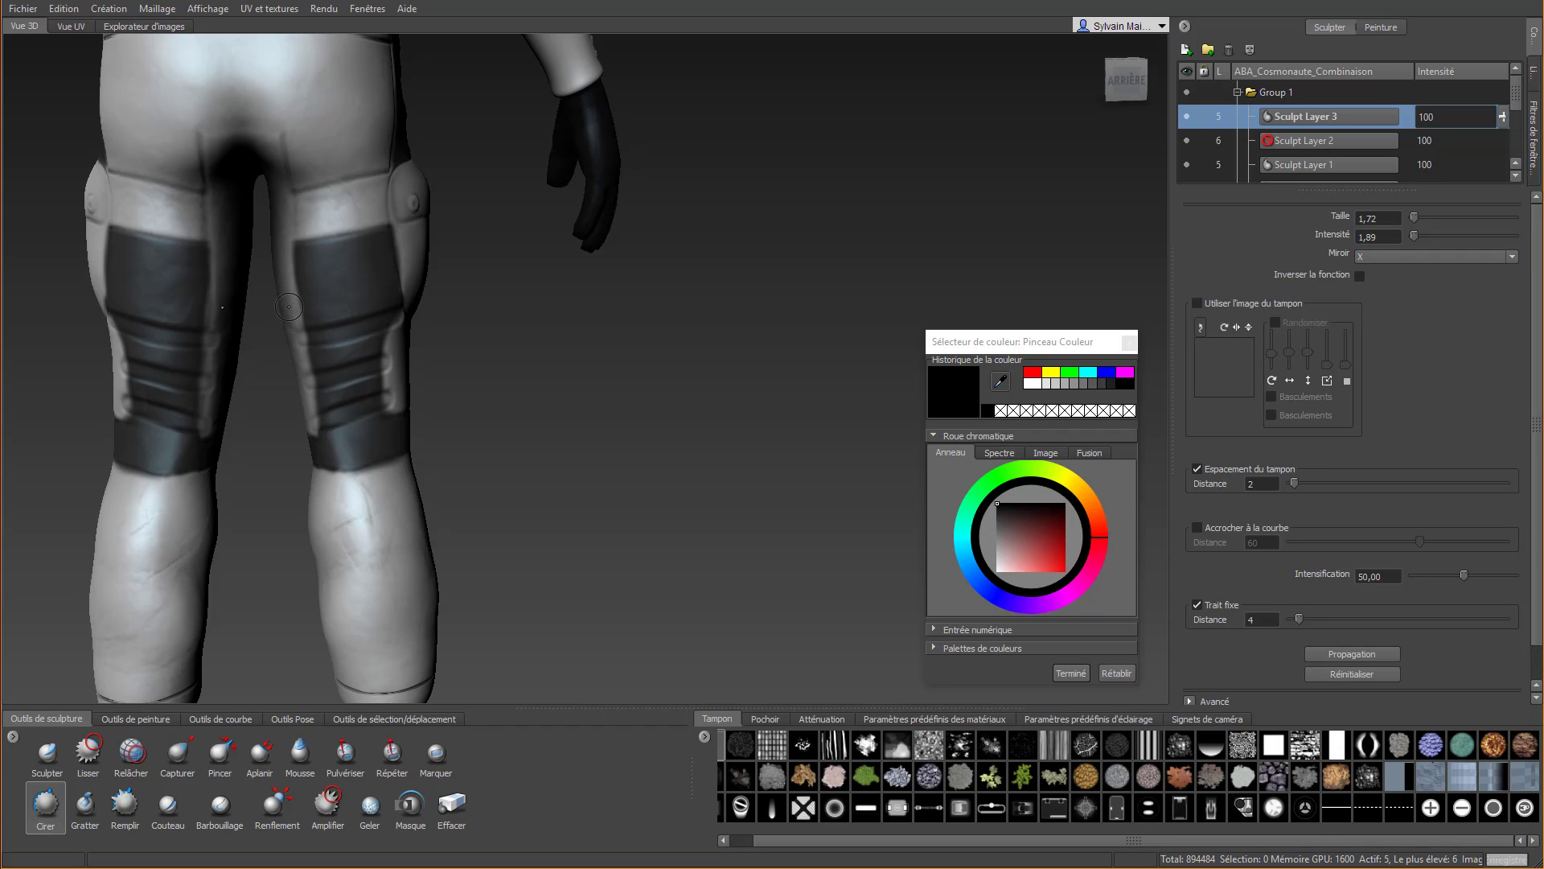
{"action": "left_click_drag", "start_coordinate": [289, 307], "coordinate": [443, 266]}
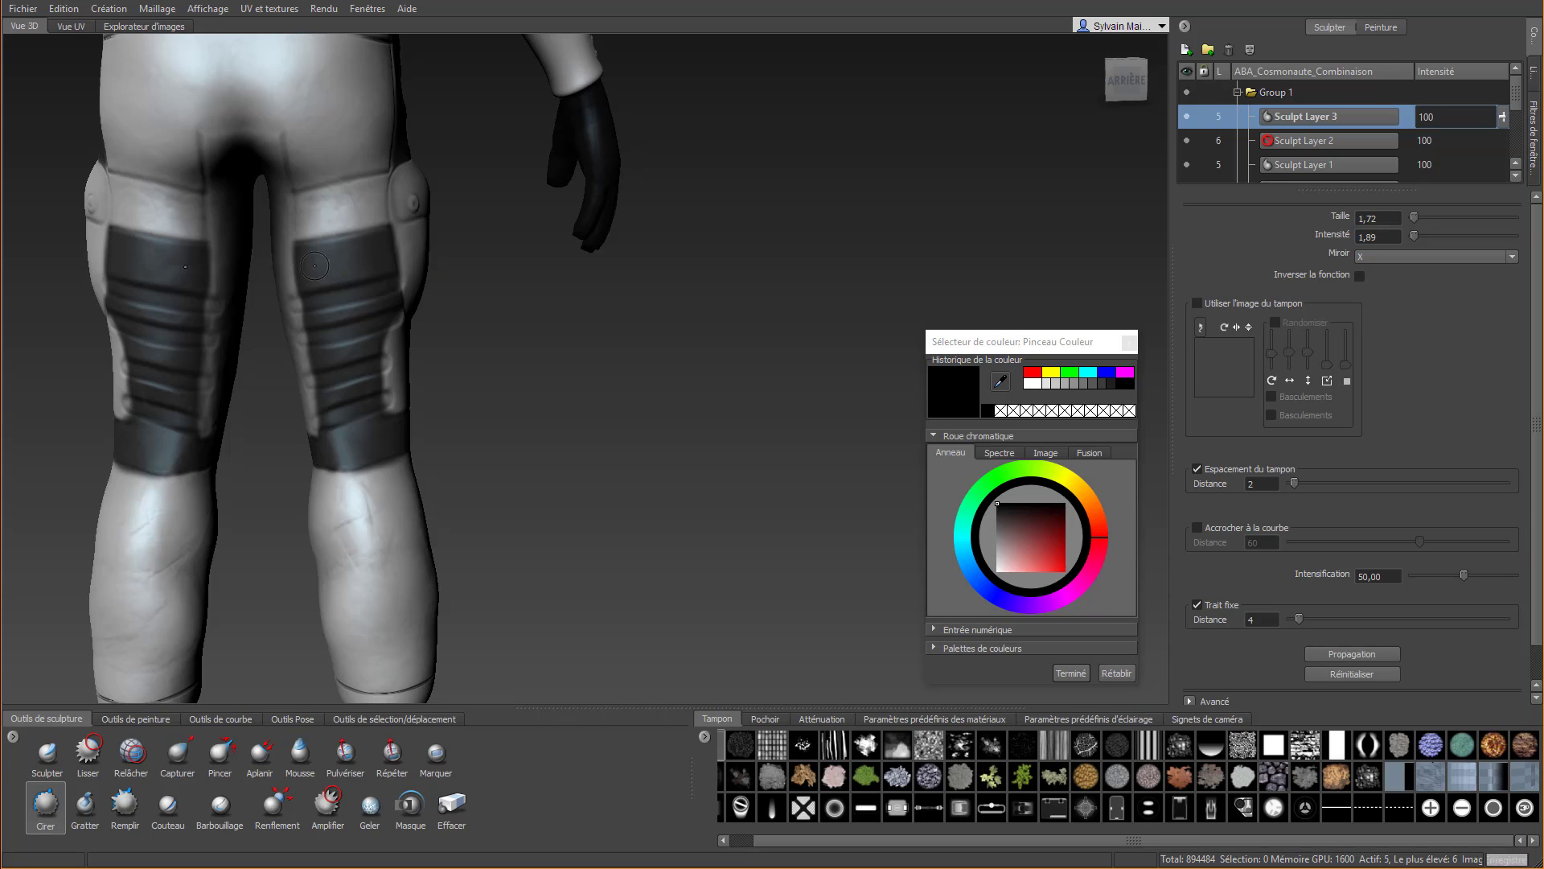
{"action": "left_click_drag", "start_coordinate": [291, 270], "coordinate": [442, 227]}
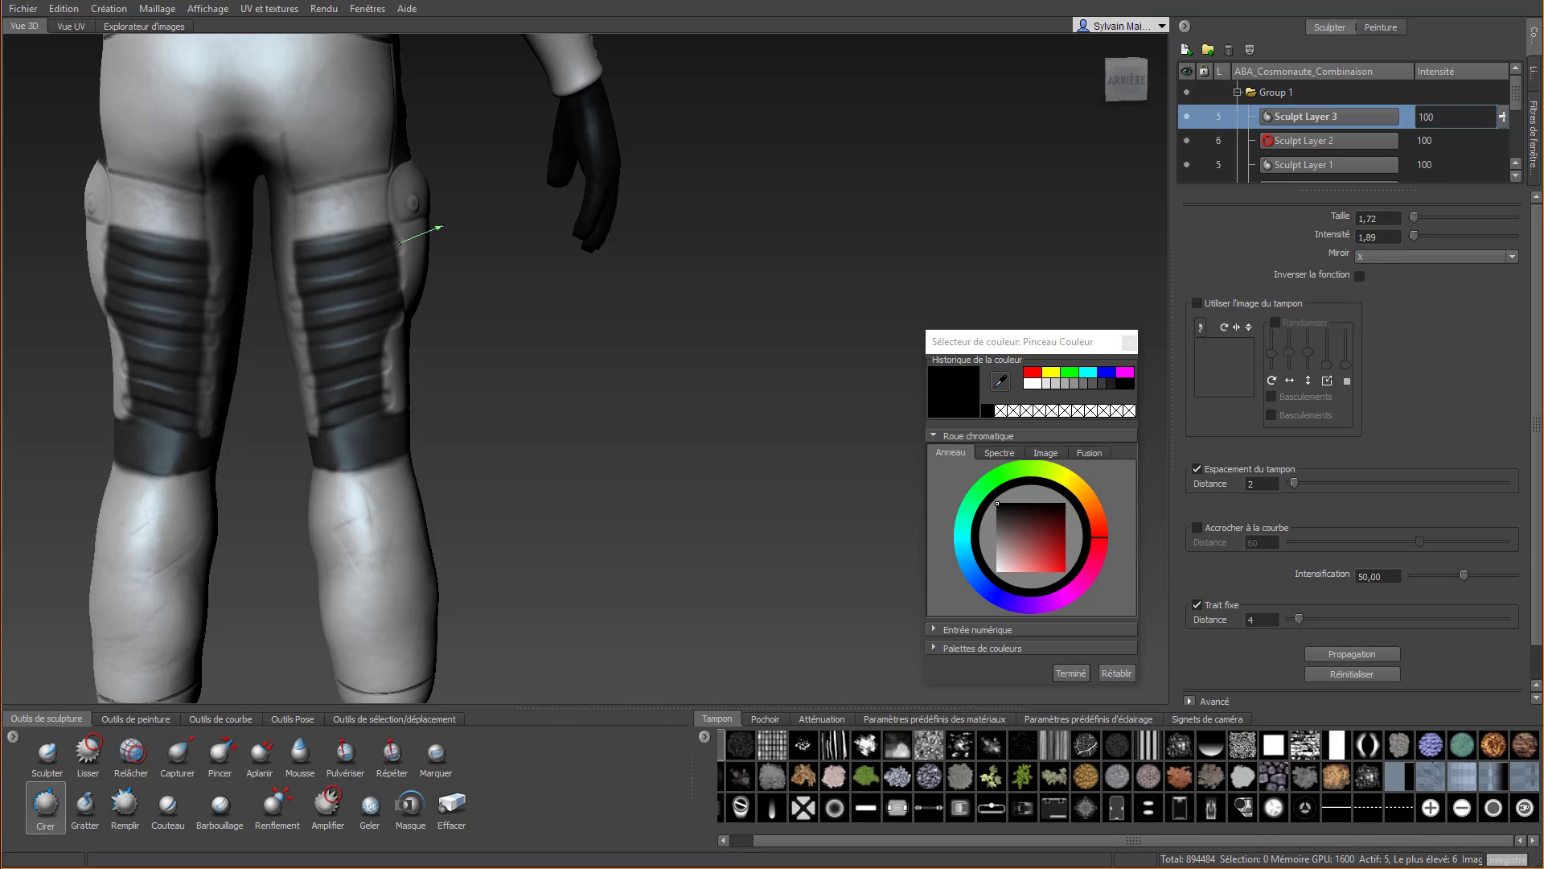
Erase the ridge ends that extend past the black back-thigh panels with Effacer, restoring clean inner and outer borders
{"action": "left_click", "coordinate": [444, 809]}
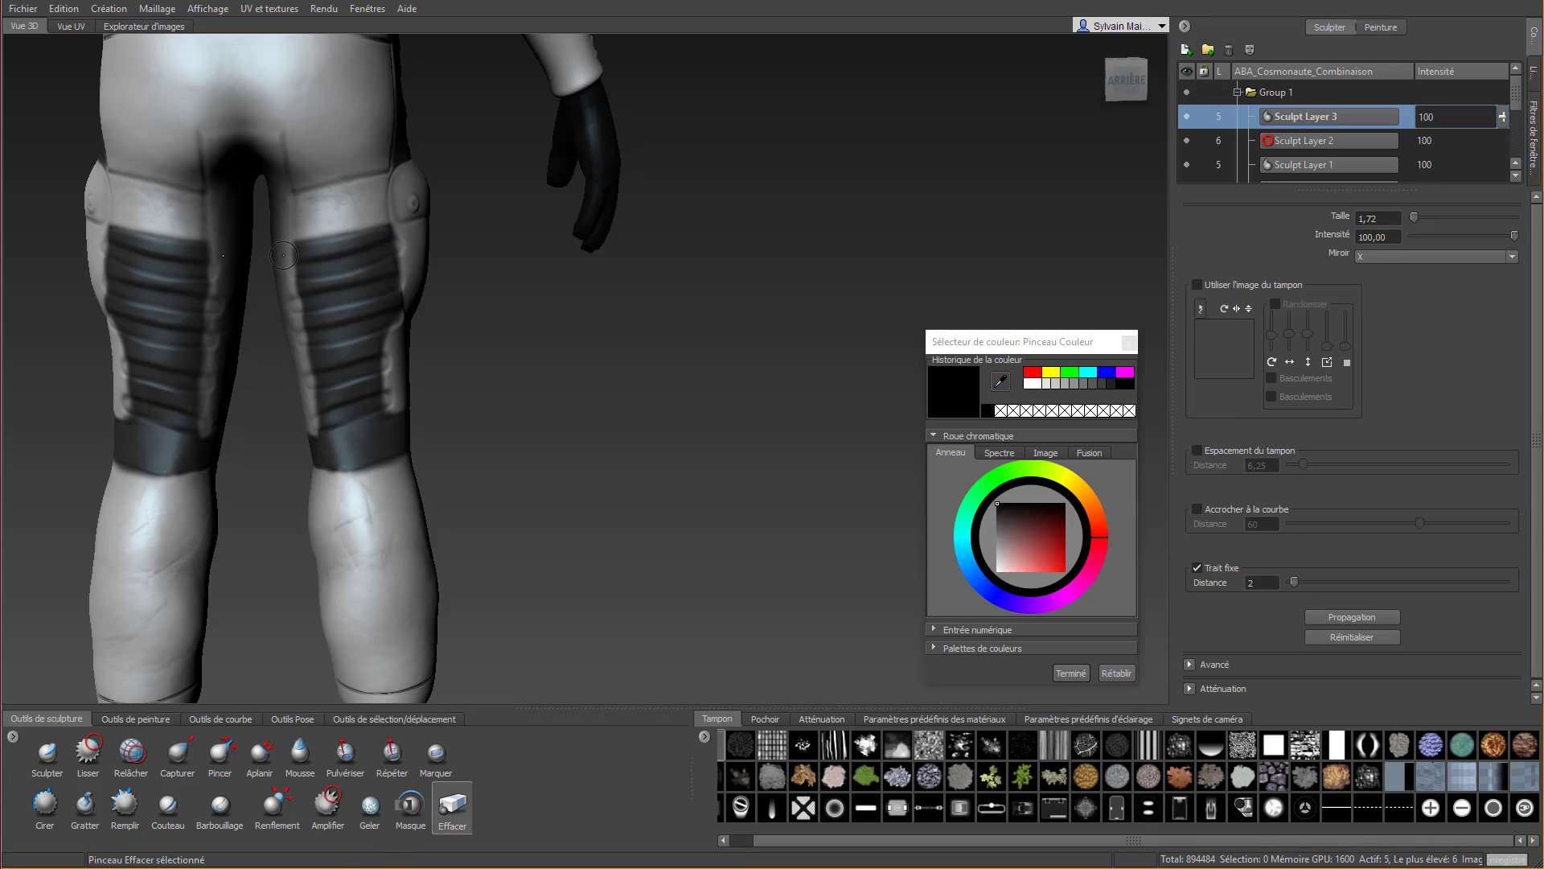
{"action": "mouse_move", "coordinate": [301, 225]}
{"action": "left_mouse_down", "text": "alt"}
{"action": "mouse_move", "coordinate": [374, 223]}
{"action": "mouse_move", "coordinate": [379, 444]}
{"action": "mouse_move", "coordinate": [398, 503]}
{"action": "mouse_move", "coordinate": [361, 203]}
{"action": "mouse_move", "coordinate": [373, 273]}
{"action": "left_mouse_up", "text": "alt"}
{"action": "mouse_move", "coordinate": [384, 206]}
{"action": "left_mouse_down"}
{"action": "mouse_move", "coordinate": [381, 343]}
{"action": "mouse_move", "coordinate": [406, 465]}
{"action": "mouse_move", "coordinate": [394, 482]}
{"action": "mouse_move", "coordinate": [273, 498]}
{"action": "left_mouse_up"}
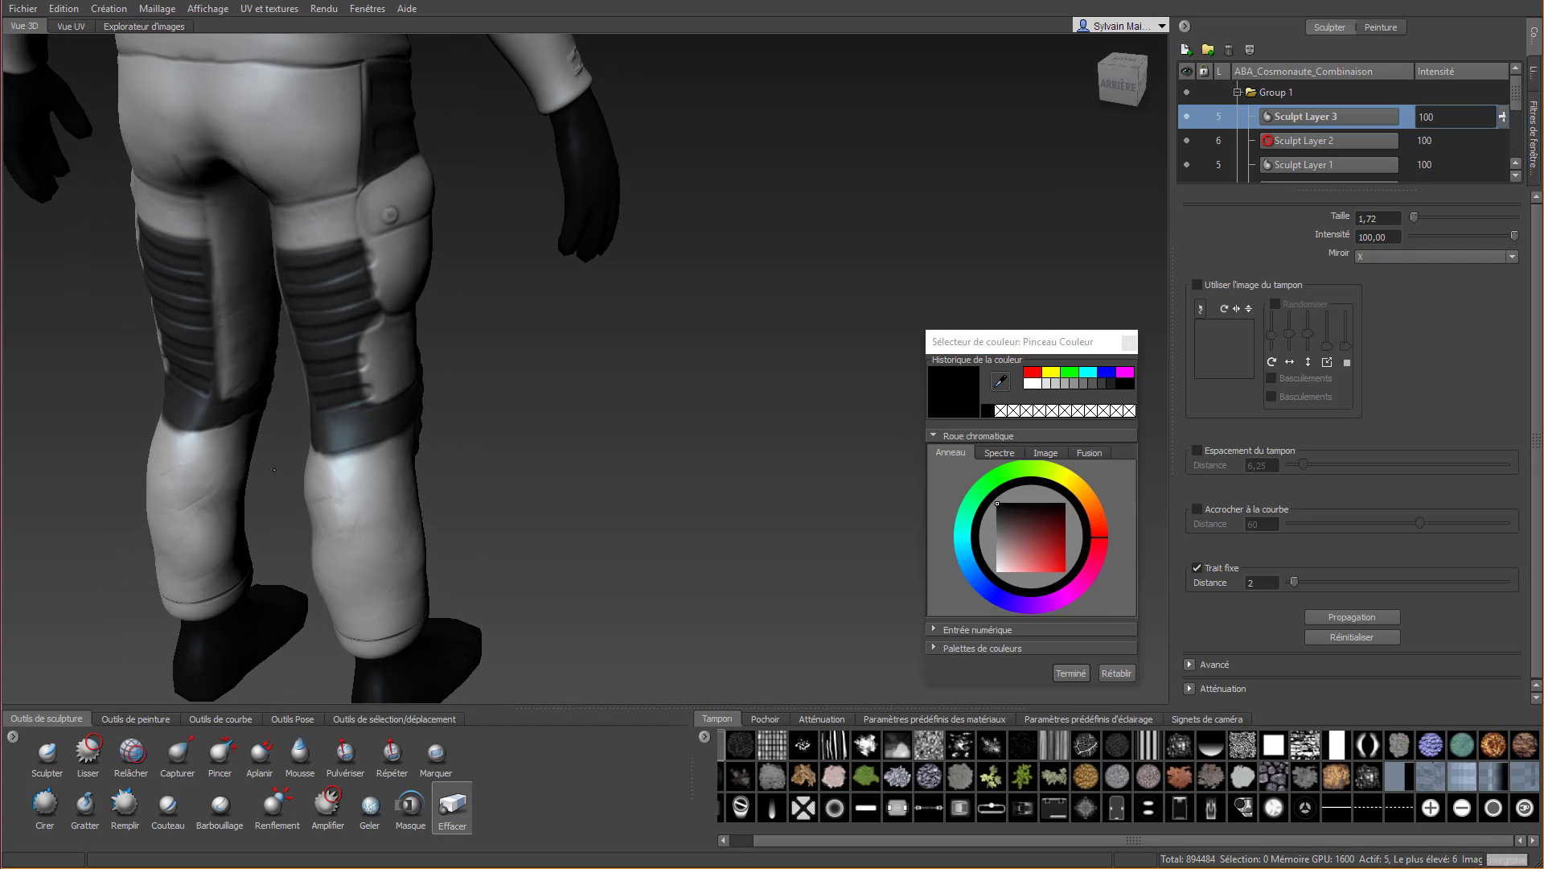
{"action": "mouse_move", "coordinate": [353, 201]}
{"action": "left_mouse_down"}
{"action": "mouse_move", "coordinate": [391, 333]}
{"action": "mouse_move", "coordinate": [364, 239]}
{"action": "left_mouse_up"}
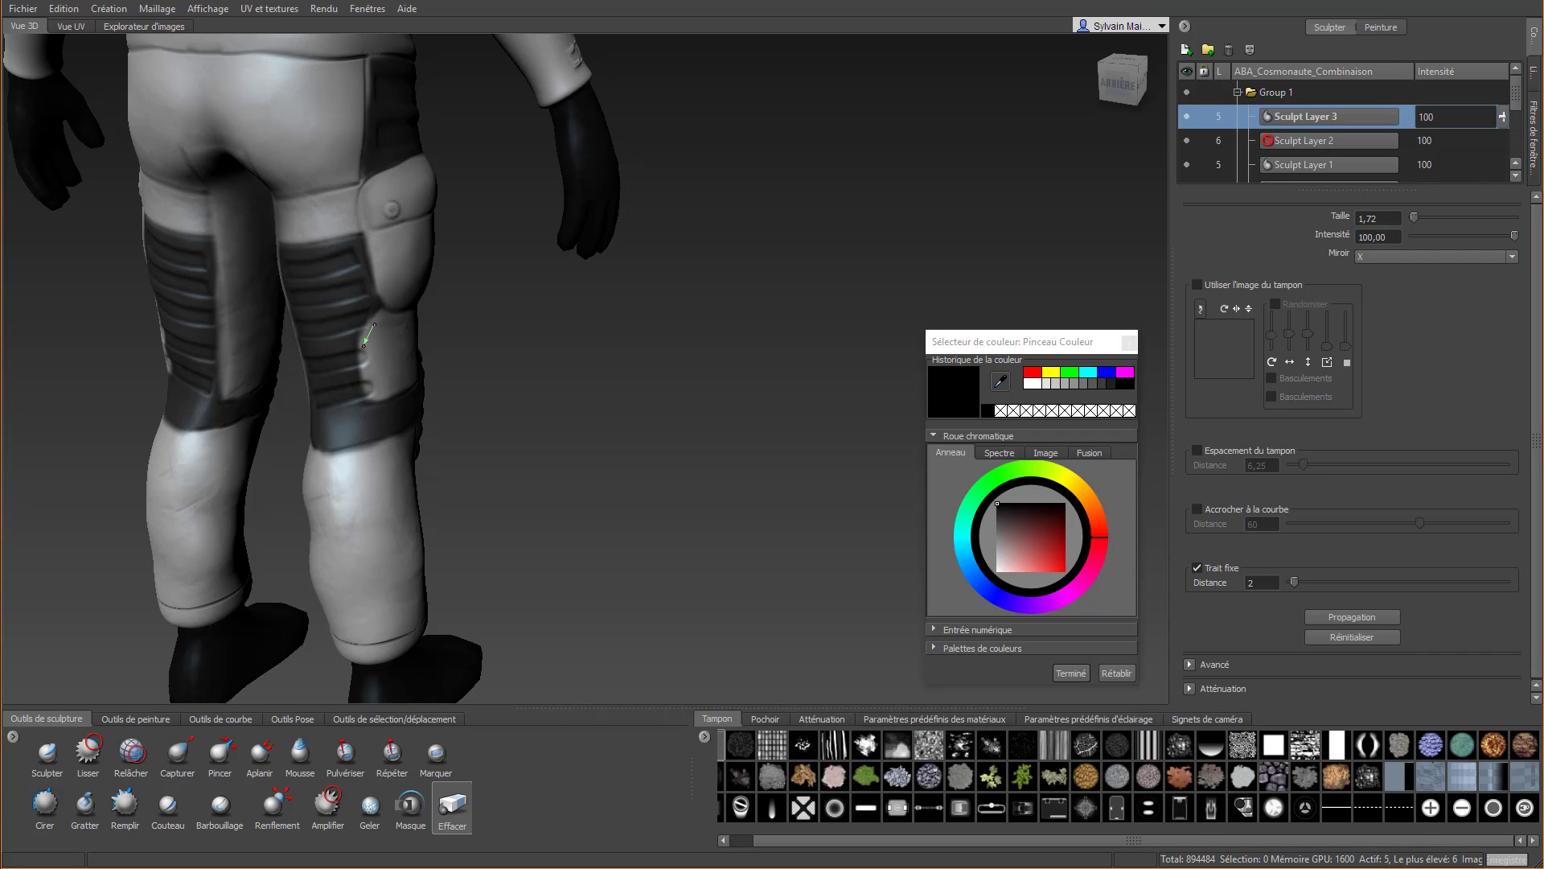
{"action": "mouse_move", "coordinate": [359, 361]}
{"action": "left_mouse_down"}
{"action": "mouse_move", "coordinate": [370, 434]}
{"action": "mouse_move", "coordinate": [375, 300]}
{"action": "mouse_move", "coordinate": [346, 172]}
{"action": "mouse_move", "coordinate": [381, 346]}
{"action": "left_mouse_up"}
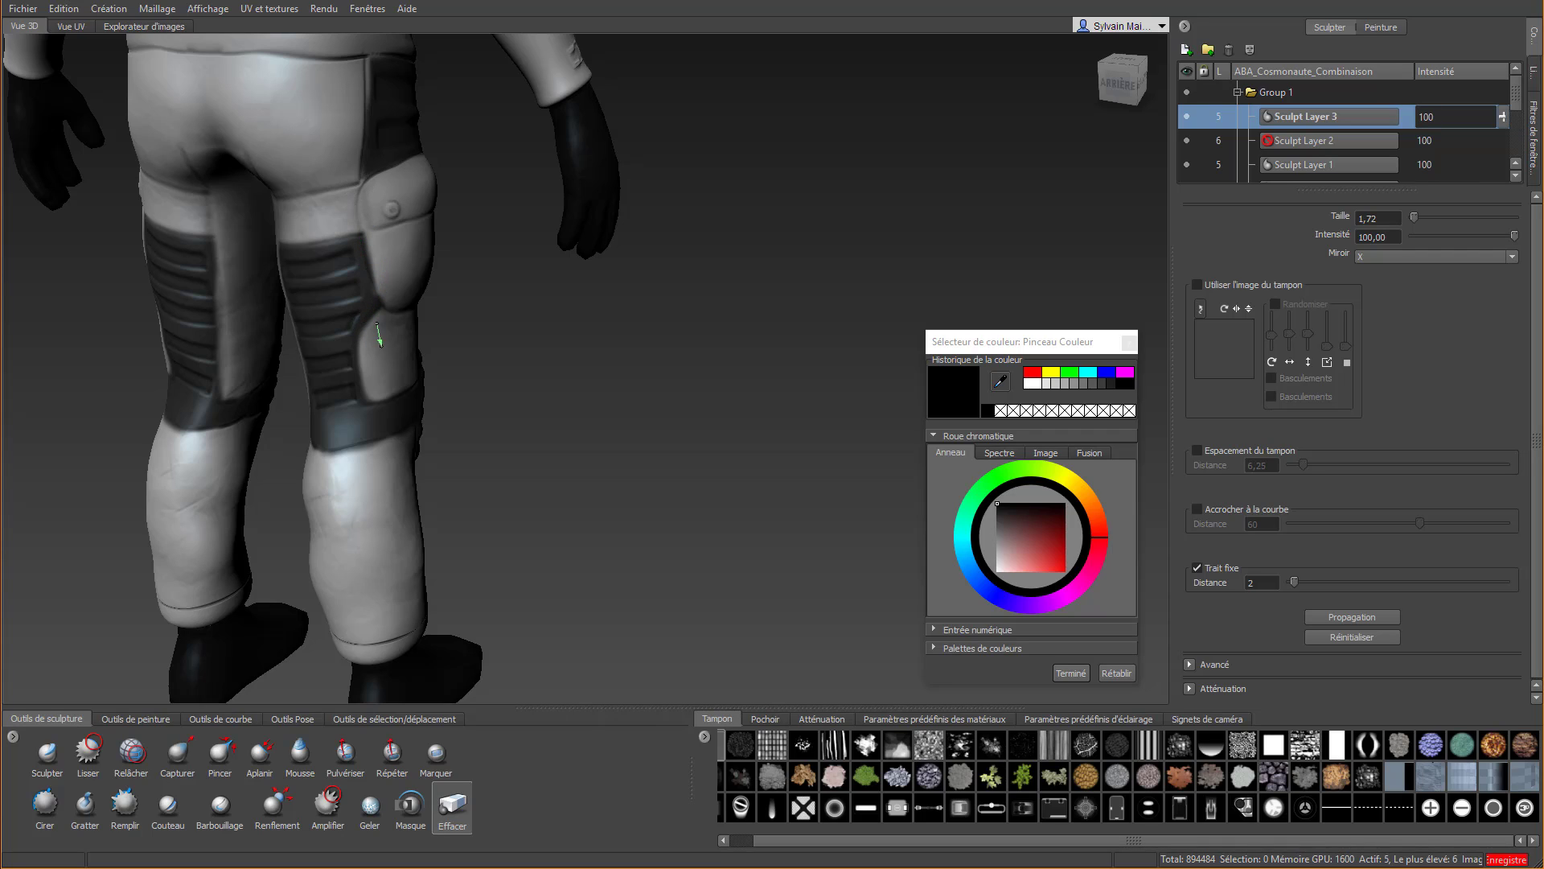
{"action": "left_click_drag", "start_coordinate": [397, 289], "coordinate": [383, 316]}
Make Sculpt Layer 2 the active layer and raise the suit mesh to subdivision level 6
{"action": "right_click_drag", "start_coordinate": [413, 298], "coordinate": [338, 304], "text": "alt"}
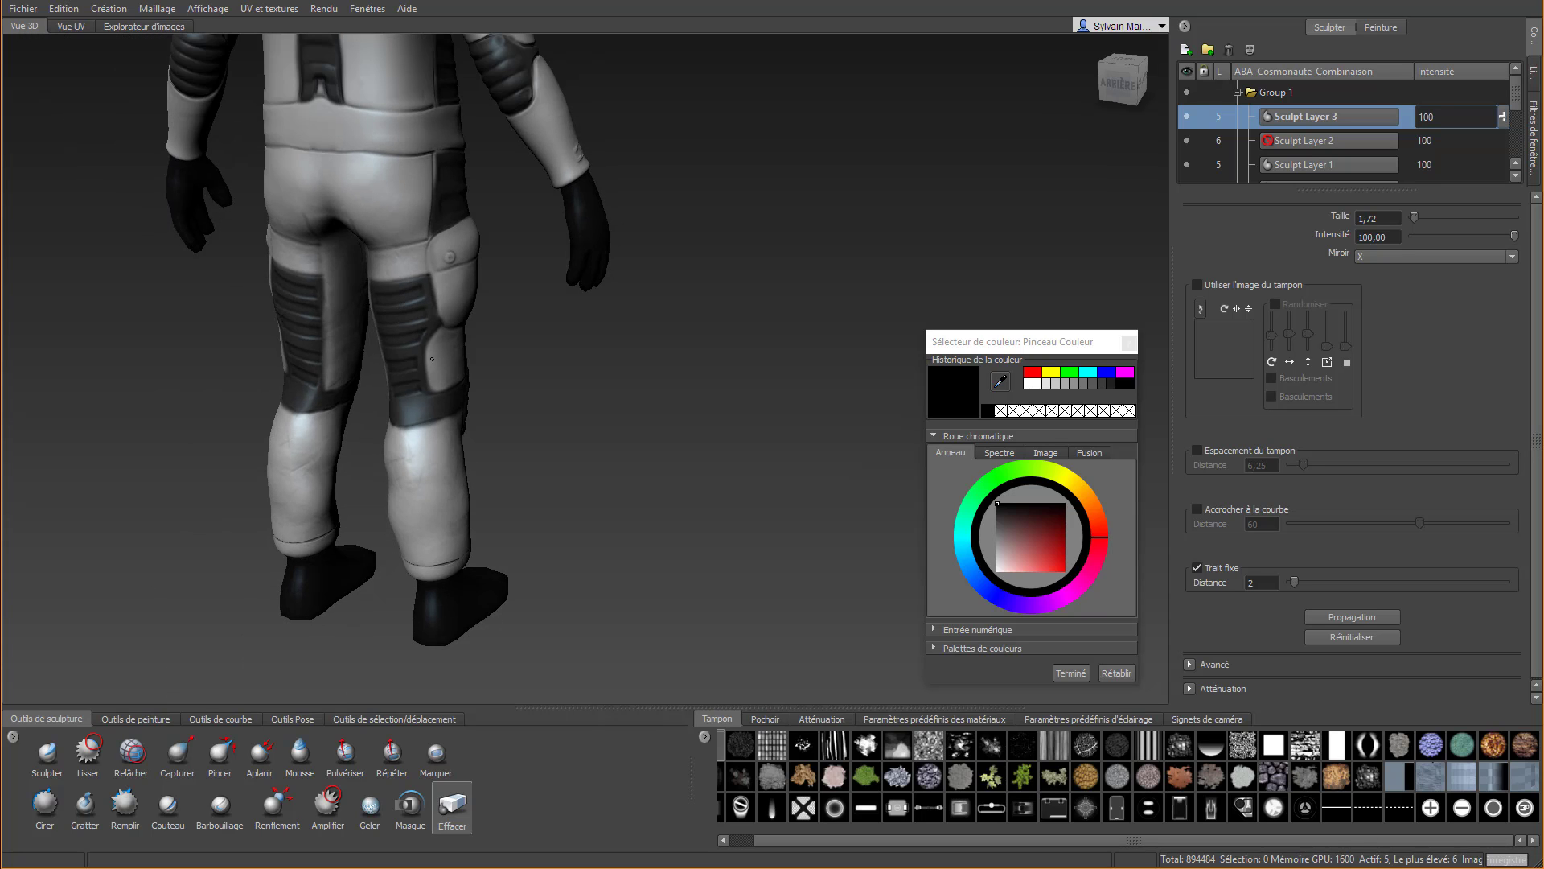
{"action": "left_click_drag", "start_coordinate": [338, 304], "coordinate": [1, 319], "text": "alt"}
{"action": "middle_click_drag", "start_coordinate": [313, 281], "coordinate": [241, 338], "text": "alt"}
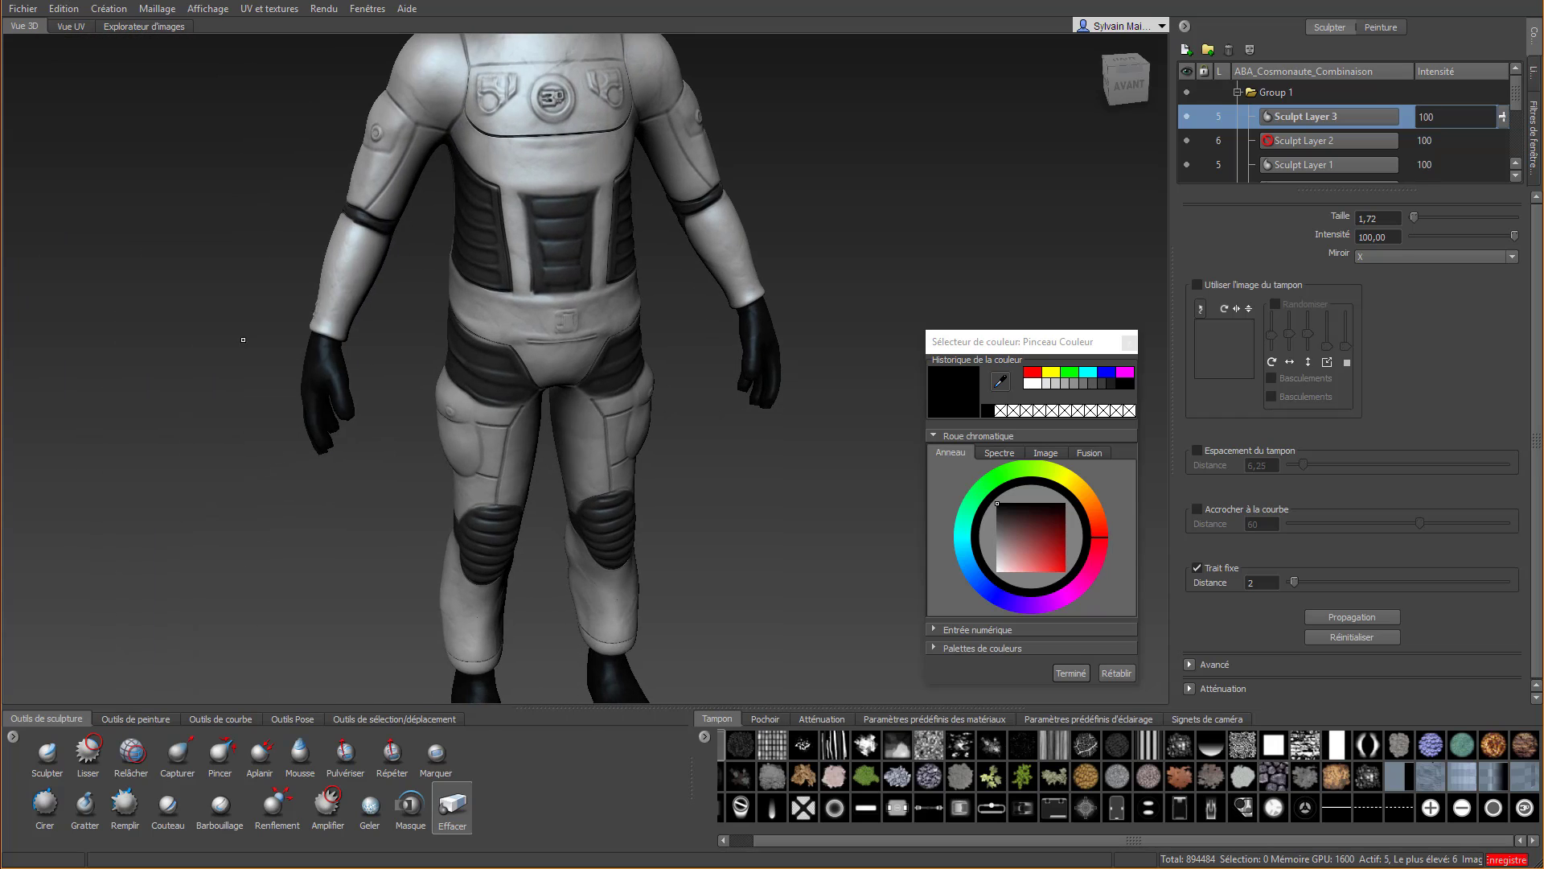
{"action": "right_click_drag", "start_coordinate": [242, 337], "coordinate": [242, 366], "text": "alt"}
{"action": "left_click_drag", "start_coordinate": [495, 438], "coordinate": [719, 217], "text": "alt"}
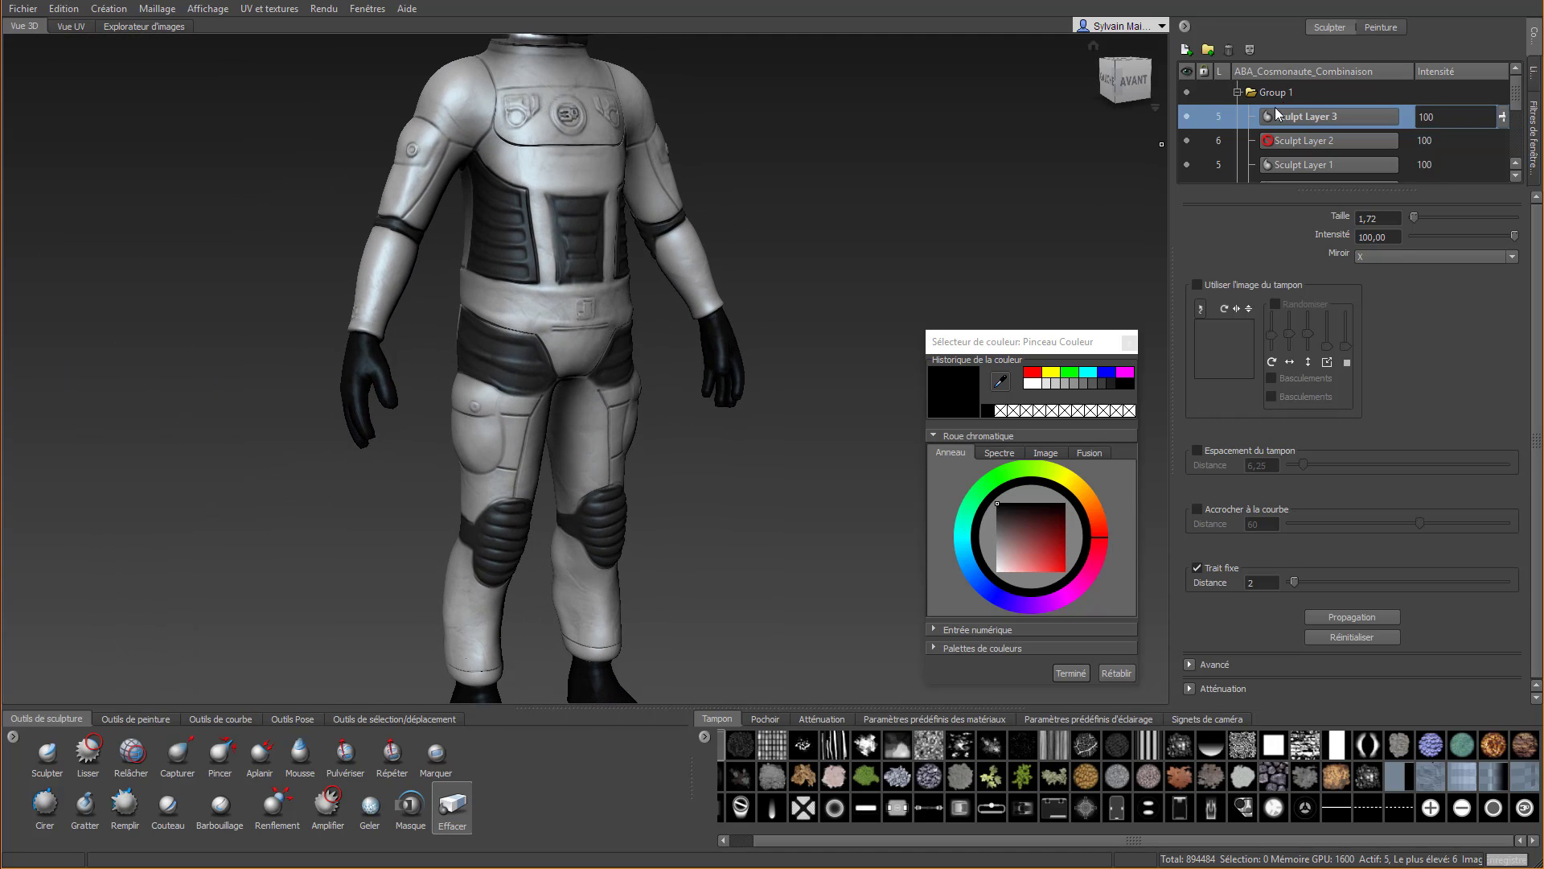
{"action": "left_click", "coordinate": [1281, 142]}
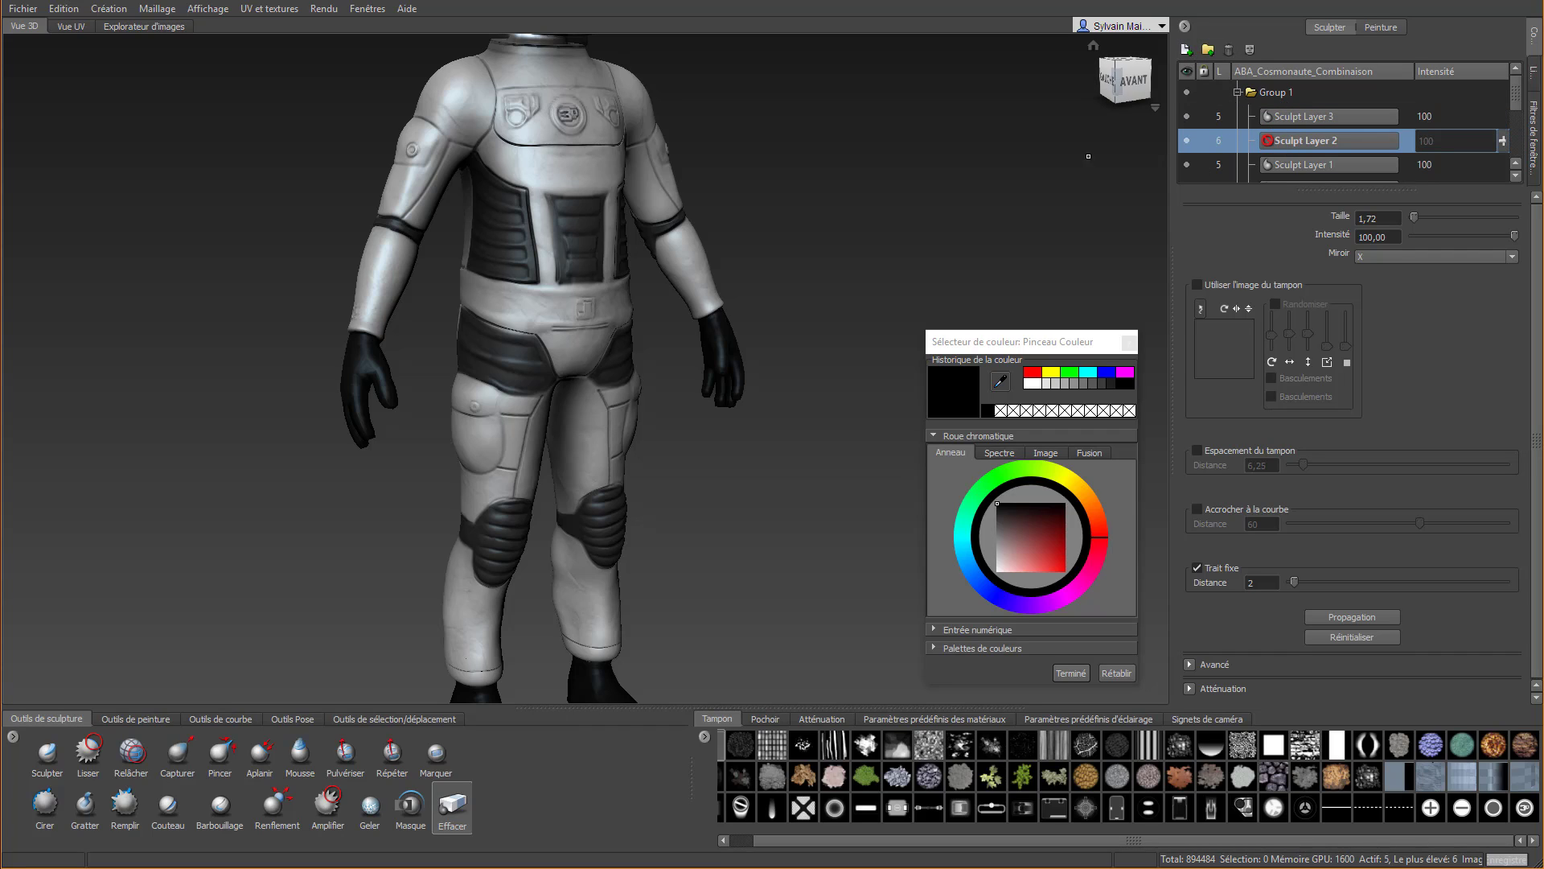
{"action": "key", "text": "Page_Up"}
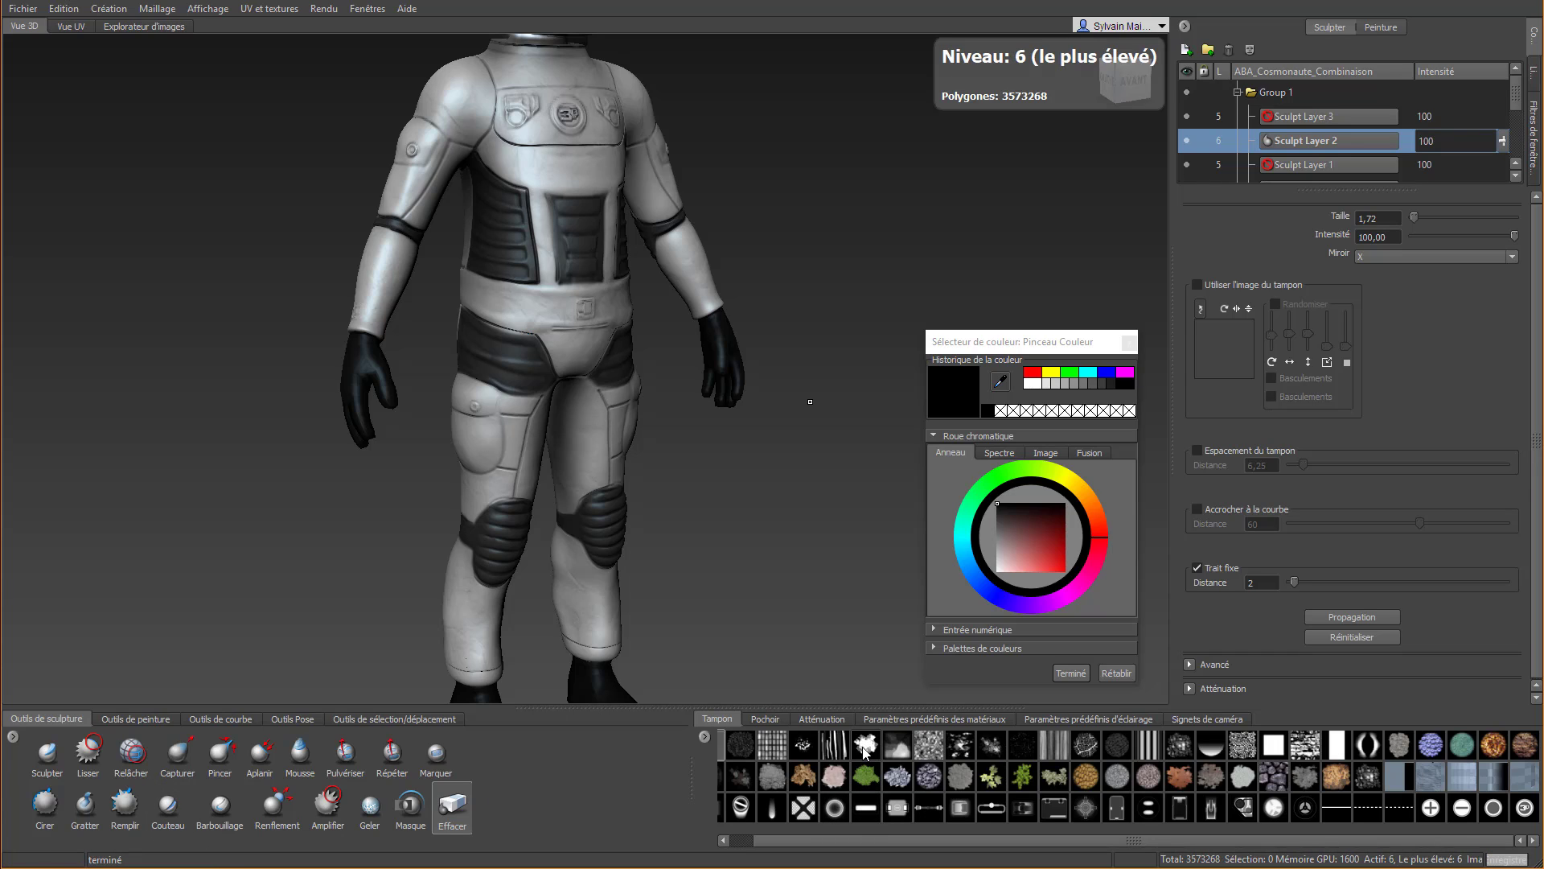
Build raised rims along the belt's lower and upper edges with Cirer, reducing the brush size to 1,30 for the upper one
{"action": "left_click", "coordinate": [46, 804]}
{"action": "scroll", "coordinate": [497, 336], "scroll_direction": "up", "scroll_amount": 3}
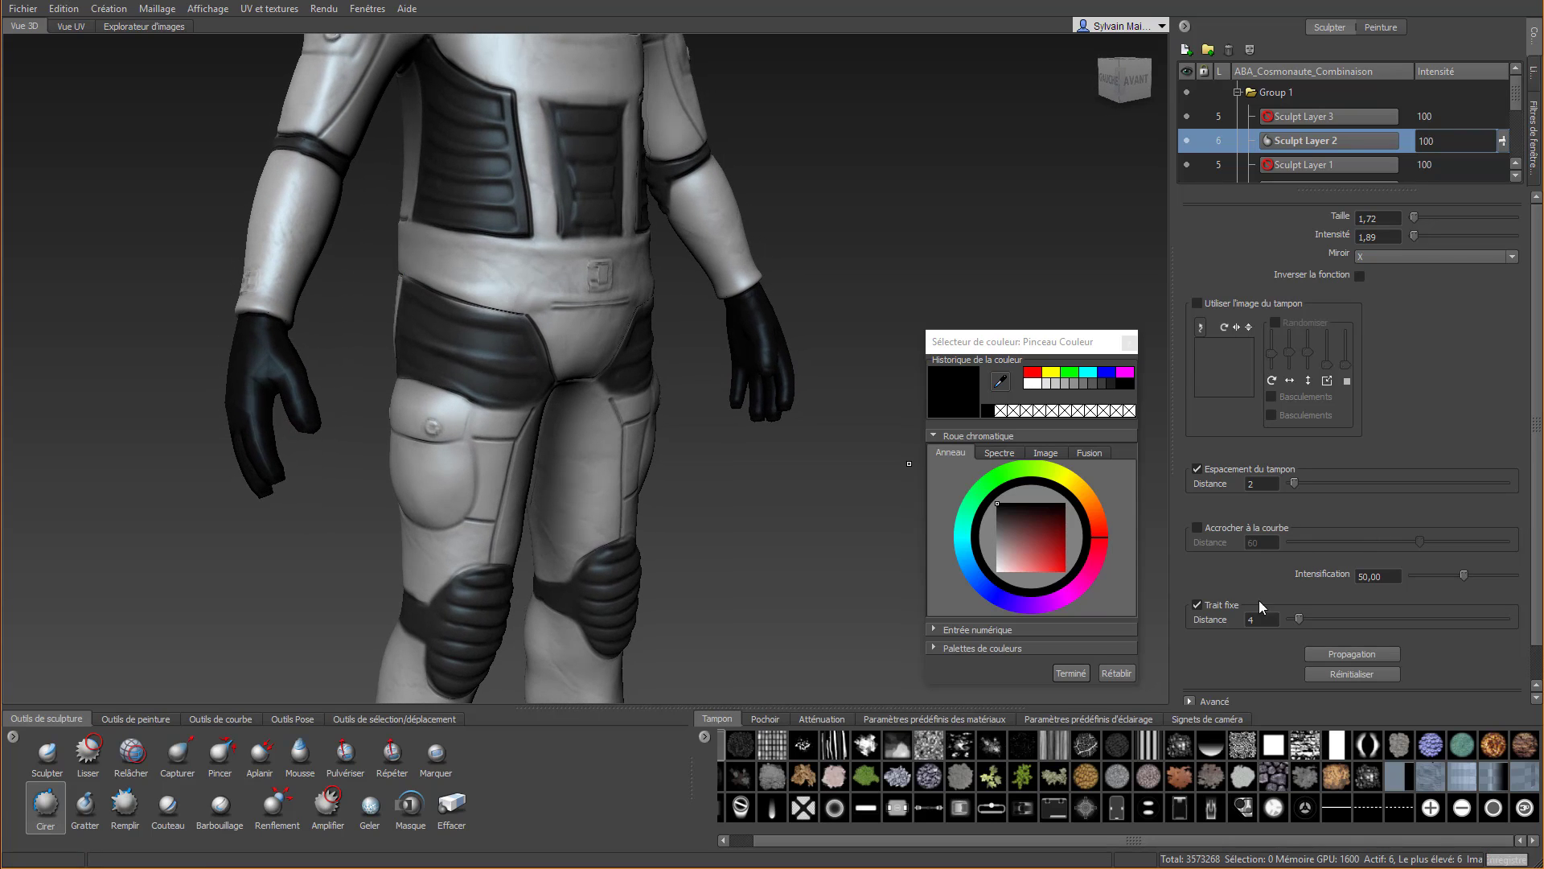
{"action": "mouse_move", "coordinate": [394, 263]}
{"action": "left_mouse_down"}
{"action": "mouse_move", "coordinate": [431, 289]}
{"action": "mouse_move", "coordinate": [426, 260]}
{"action": "mouse_move", "coordinate": [416, 273]}
{"action": "mouse_move", "coordinate": [462, 288]}
{"action": "mouse_move", "coordinate": [645, 309]}
{"action": "left_mouse_up"}
{"action": "key", "text": "b"}
{"action": "key", "text": "shift"}
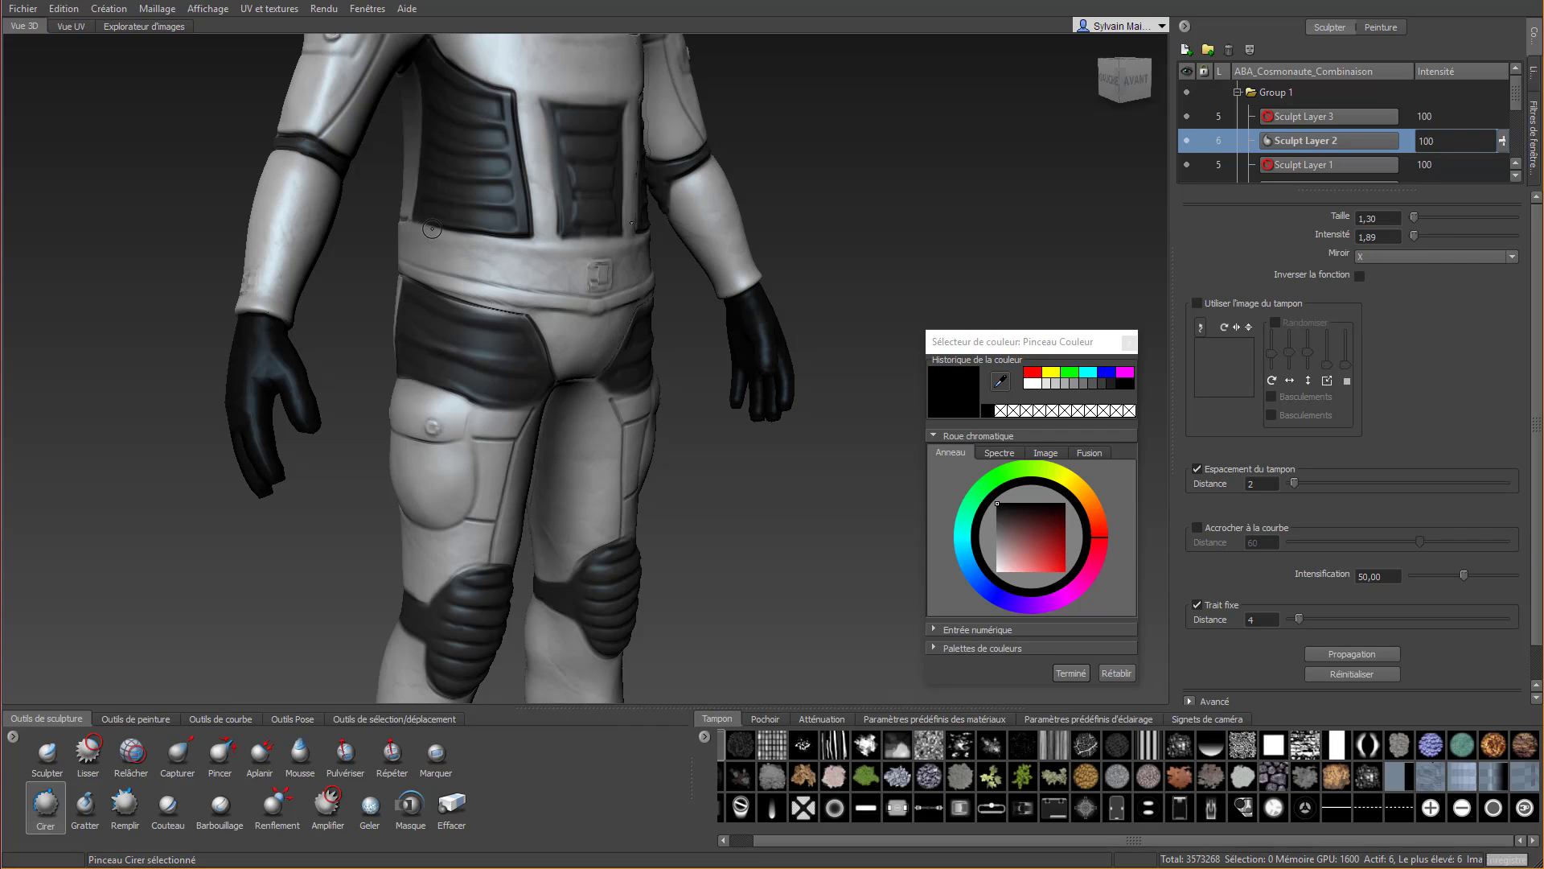
{"action": "left_click_drag", "start_coordinate": [406, 229], "coordinate": [633, 253]}
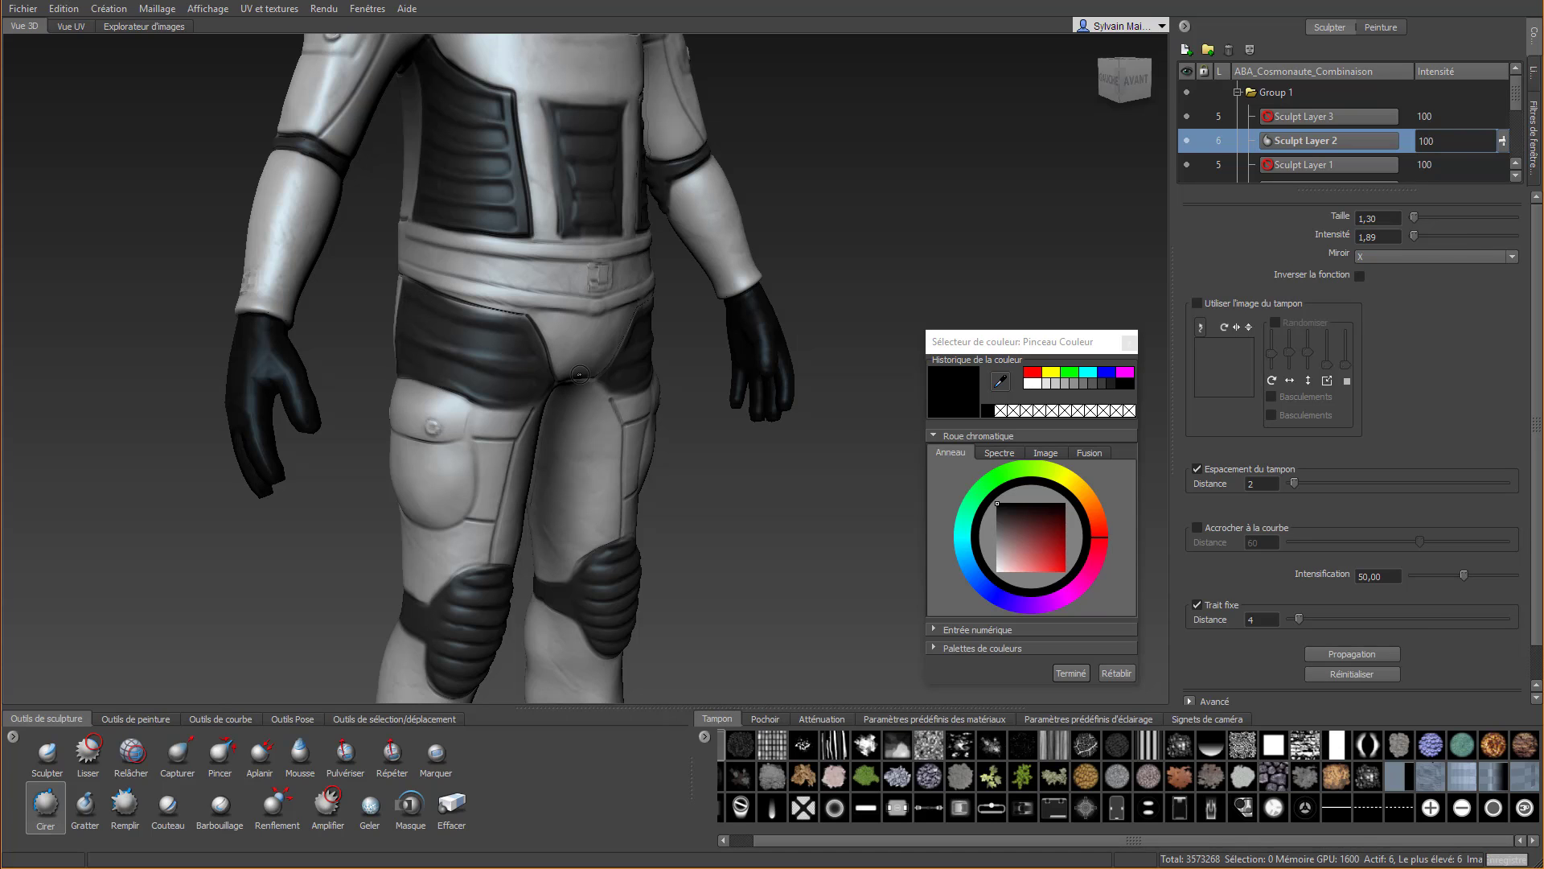
Erase the rim ends toward the back of the belt with Effacer and carve a vertical seam across the belt's side with Couteau
{"action": "scroll", "coordinate": [604, 367], "scroll_direction": "down", "scroll_amount": 2}
{"action": "left_click_drag", "start_coordinate": [628, 361], "coordinate": [795, 290], "text": "alt"}
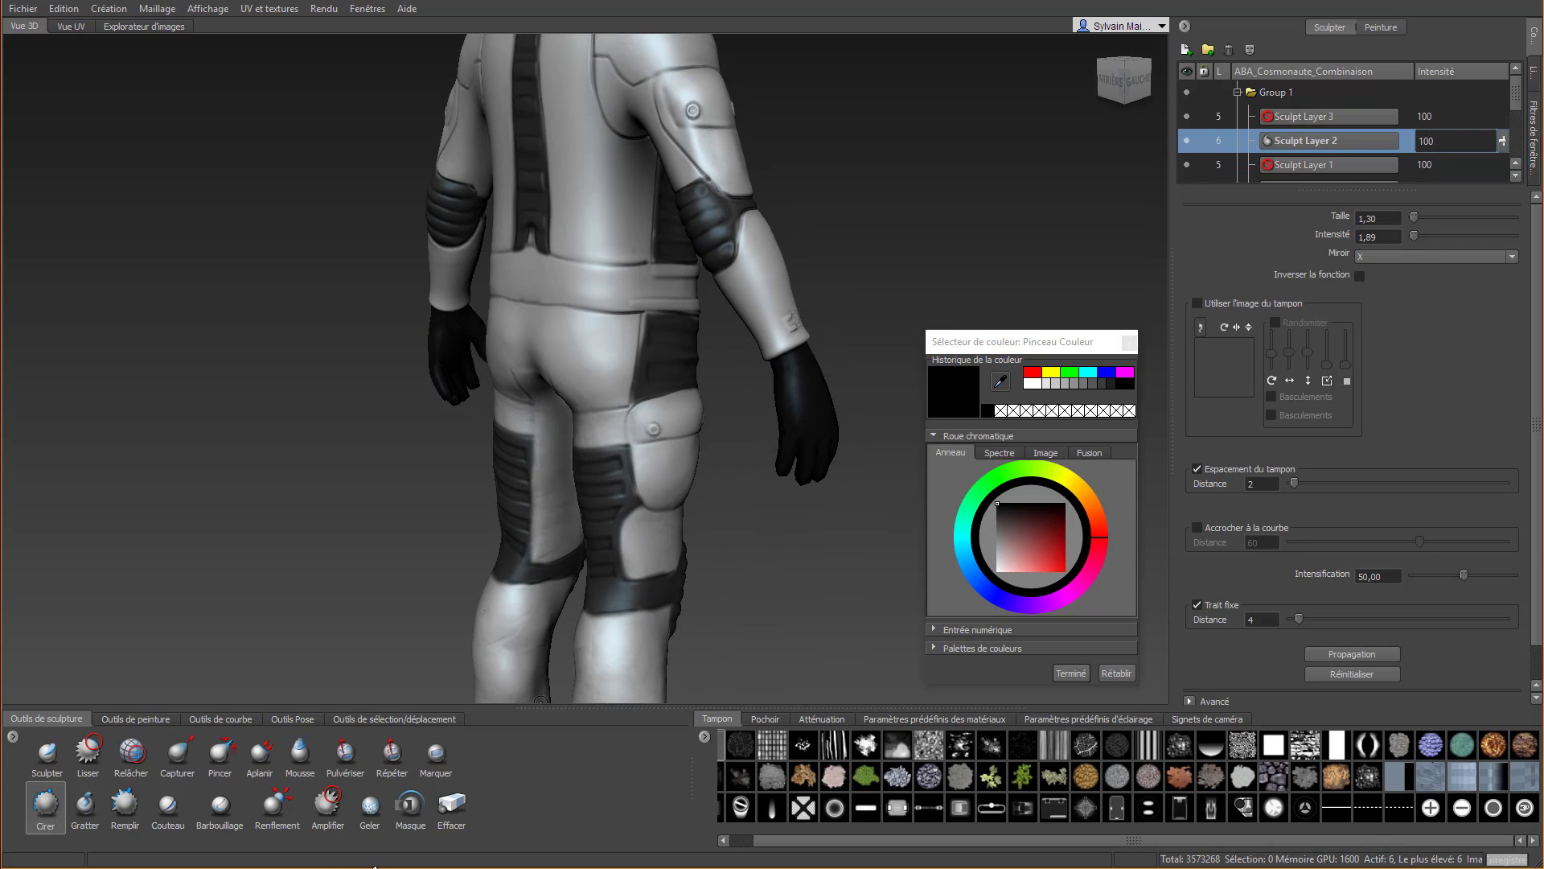
{"action": "left_click", "coordinate": [452, 802]}
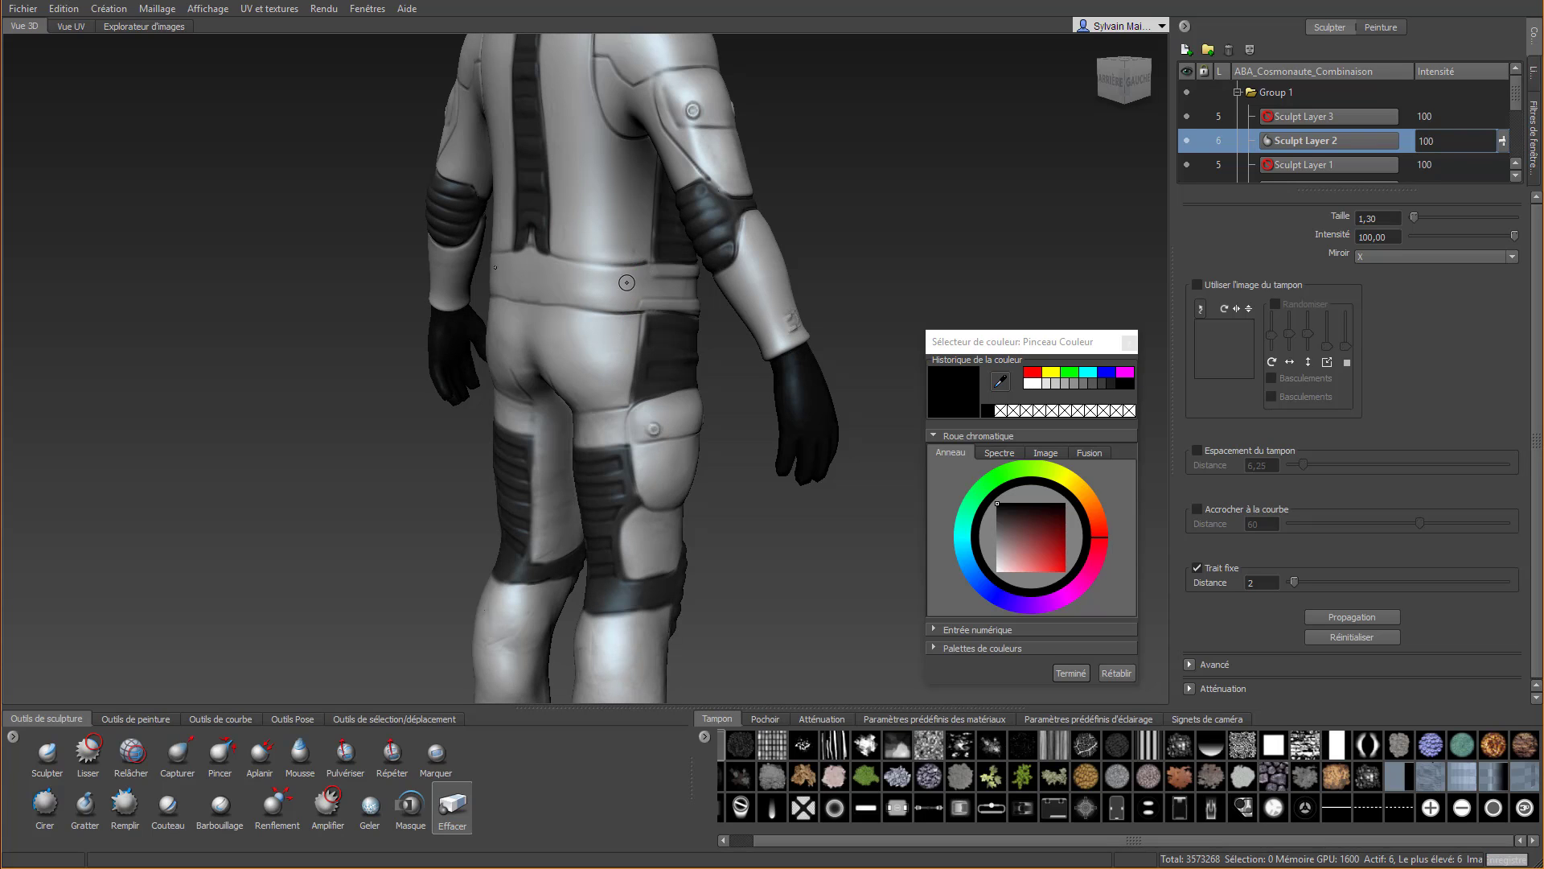
{"action": "left_click", "coordinate": [168, 804]}
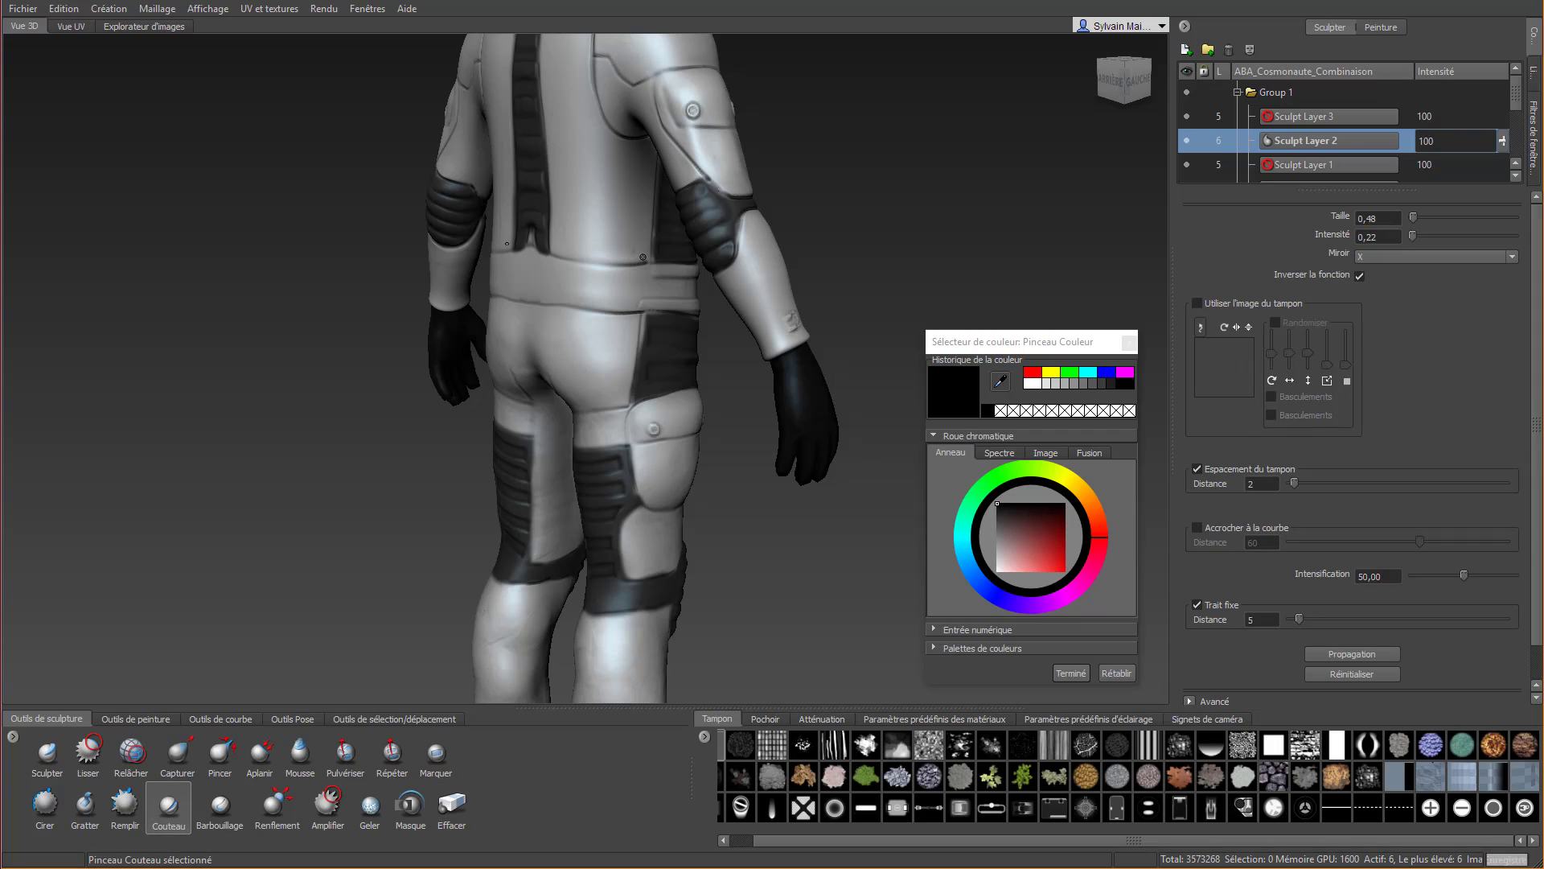
{"action": "left_click_drag", "start_coordinate": [650, 264], "coordinate": [639, 320]}
{"action": "left_click_drag", "start_coordinate": [650, 262], "coordinate": [635, 327]}
{"action": "right_click_drag", "start_coordinate": [633, 355], "coordinate": [621, 306], "text": "alt"}
Carve fine lines into the front of the belt around the buckle with Couteau
{"action": "left_click_drag", "start_coordinate": [621, 305], "coordinate": [471, 290], "text": "alt"}
{"action": "right_click_drag", "start_coordinate": [472, 289], "coordinate": [549, 229], "text": "alt"}
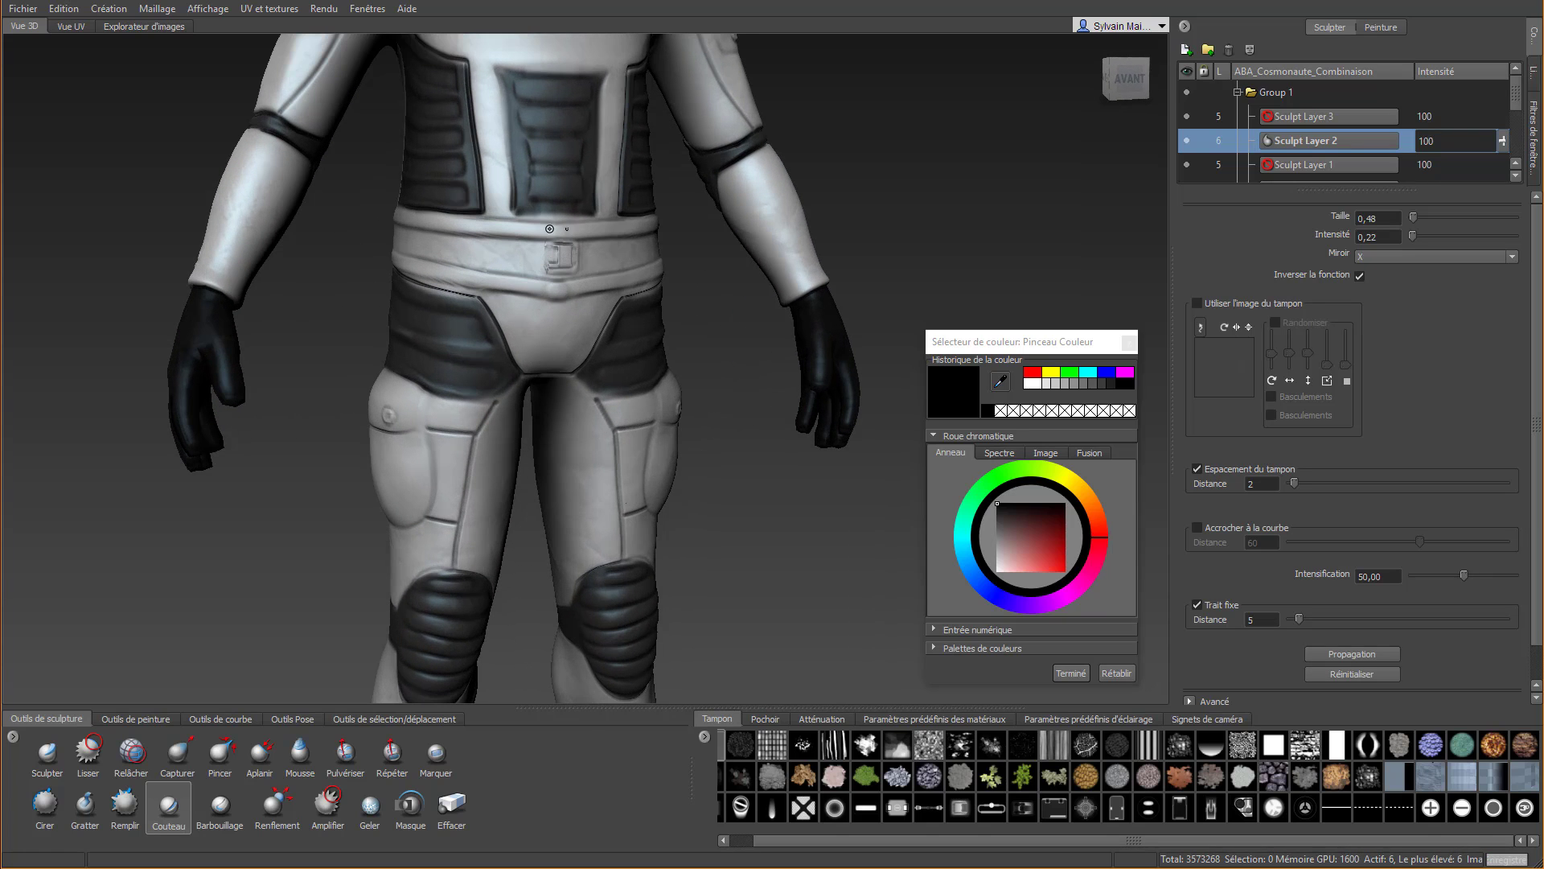
{"action": "left_click_drag", "start_coordinate": [513, 213], "coordinate": [628, 212]}
{"action": "right_click_drag", "start_coordinate": [639, 213], "coordinate": [628, 331], "text": "alt"}
{"action": "left_click_drag", "start_coordinate": [627, 330], "coordinate": [884, 408], "text": "alt"}
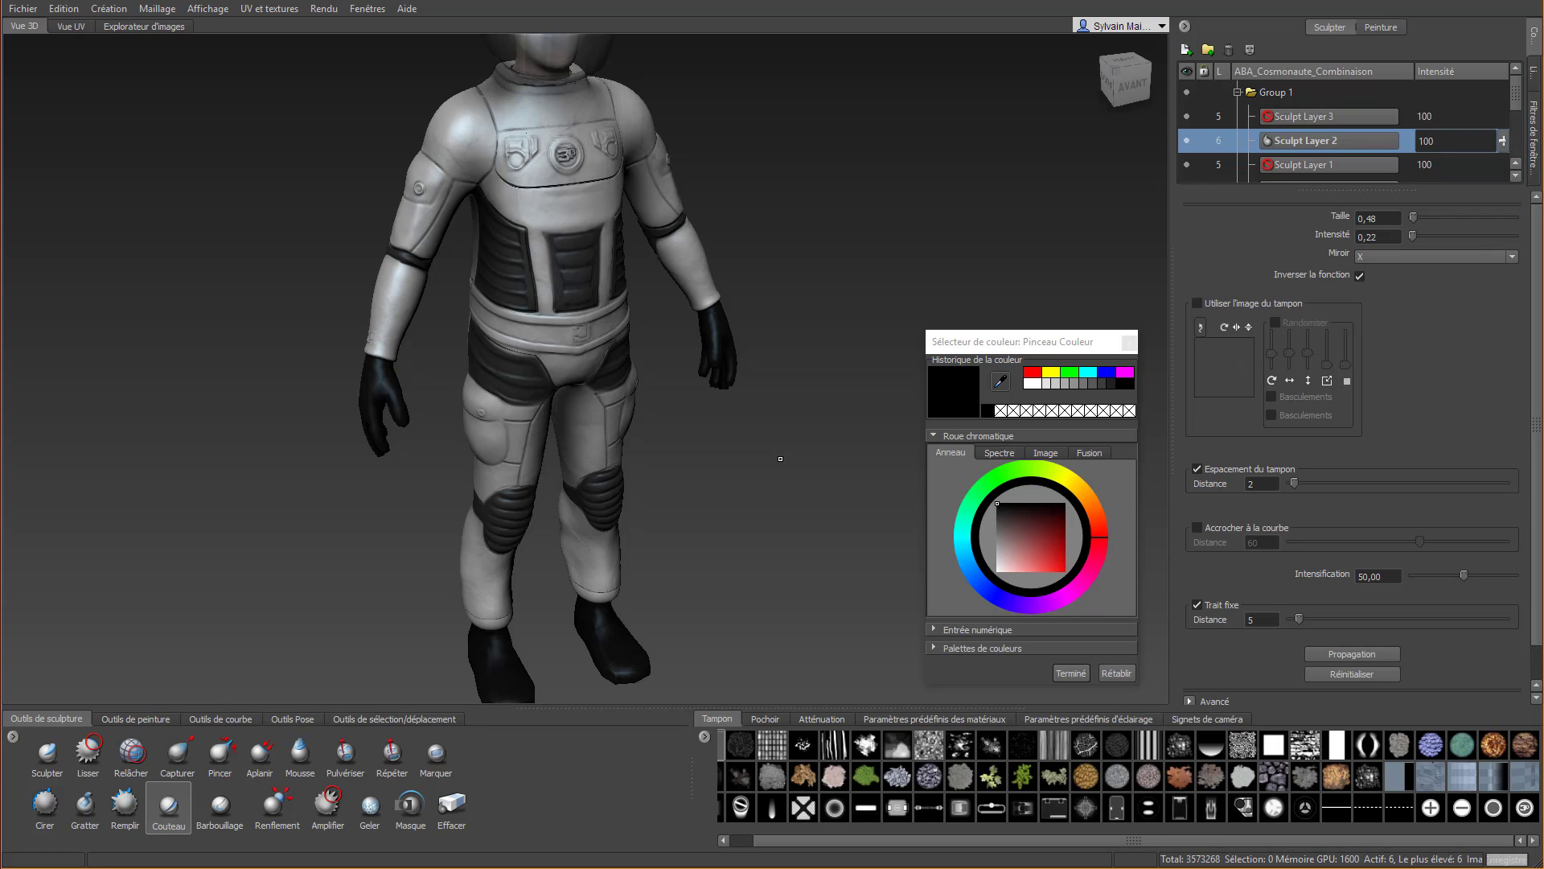
{"action": "scroll", "coordinate": [595, 266], "scroll_direction": "up", "scroll_amount": 5}
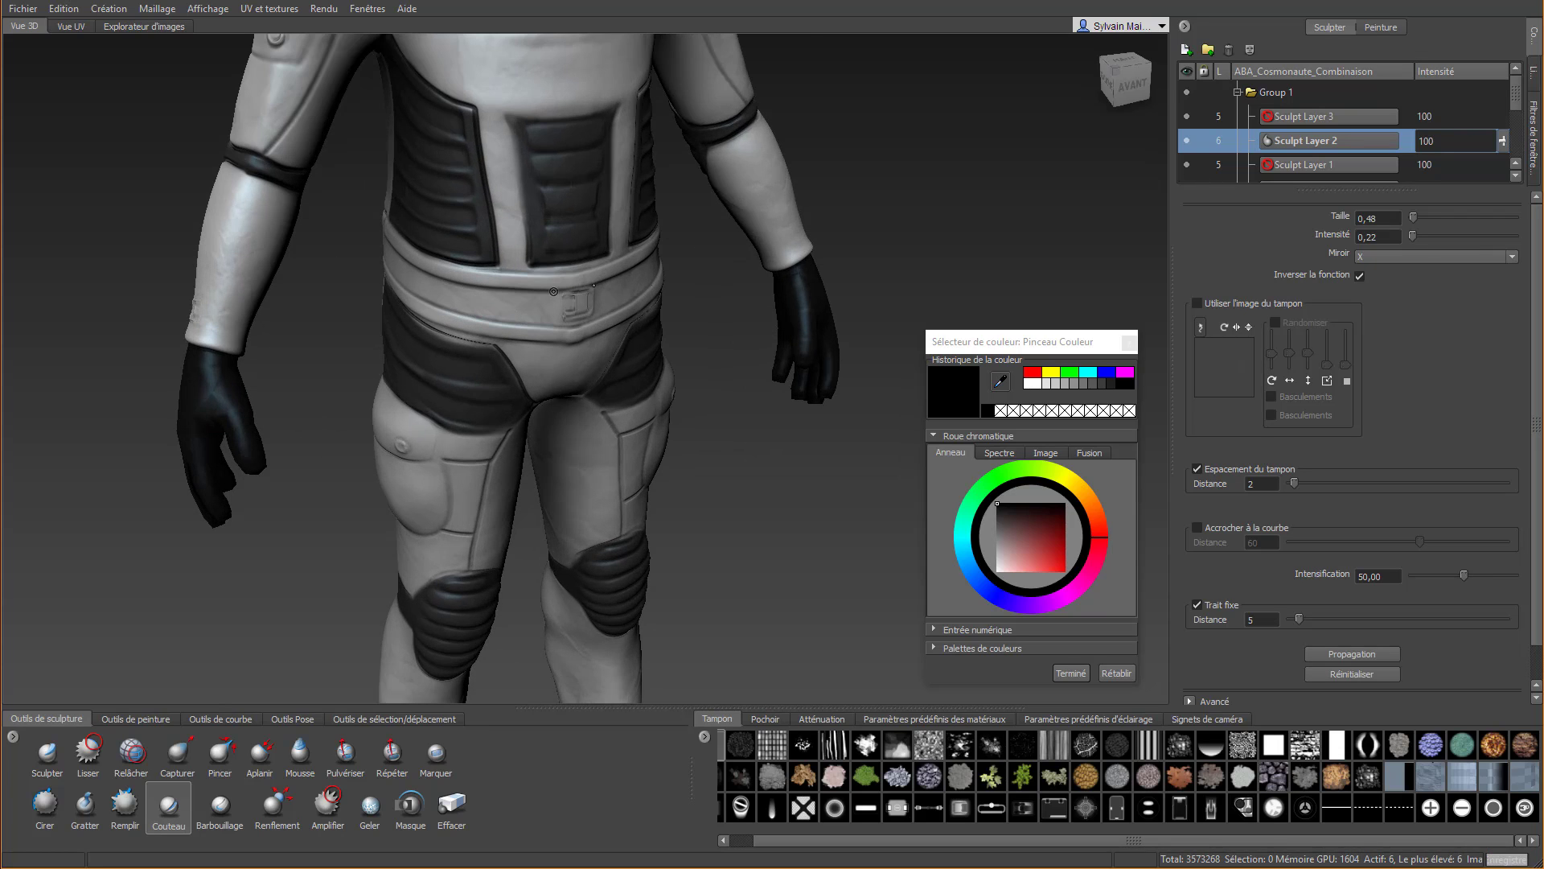
{"action": "middle_click_drag", "start_coordinate": [593, 301], "coordinate": [537, 487], "text": "alt"}
{"action": "left_click_drag", "start_coordinate": [537, 488], "coordinate": [639, 470], "text": "alt"}
Sculpt padded folds across the outer shoulder with Cirer, using brush size 2,84 and intensity 2,41
{"action": "left_click", "coordinate": [45, 803]}
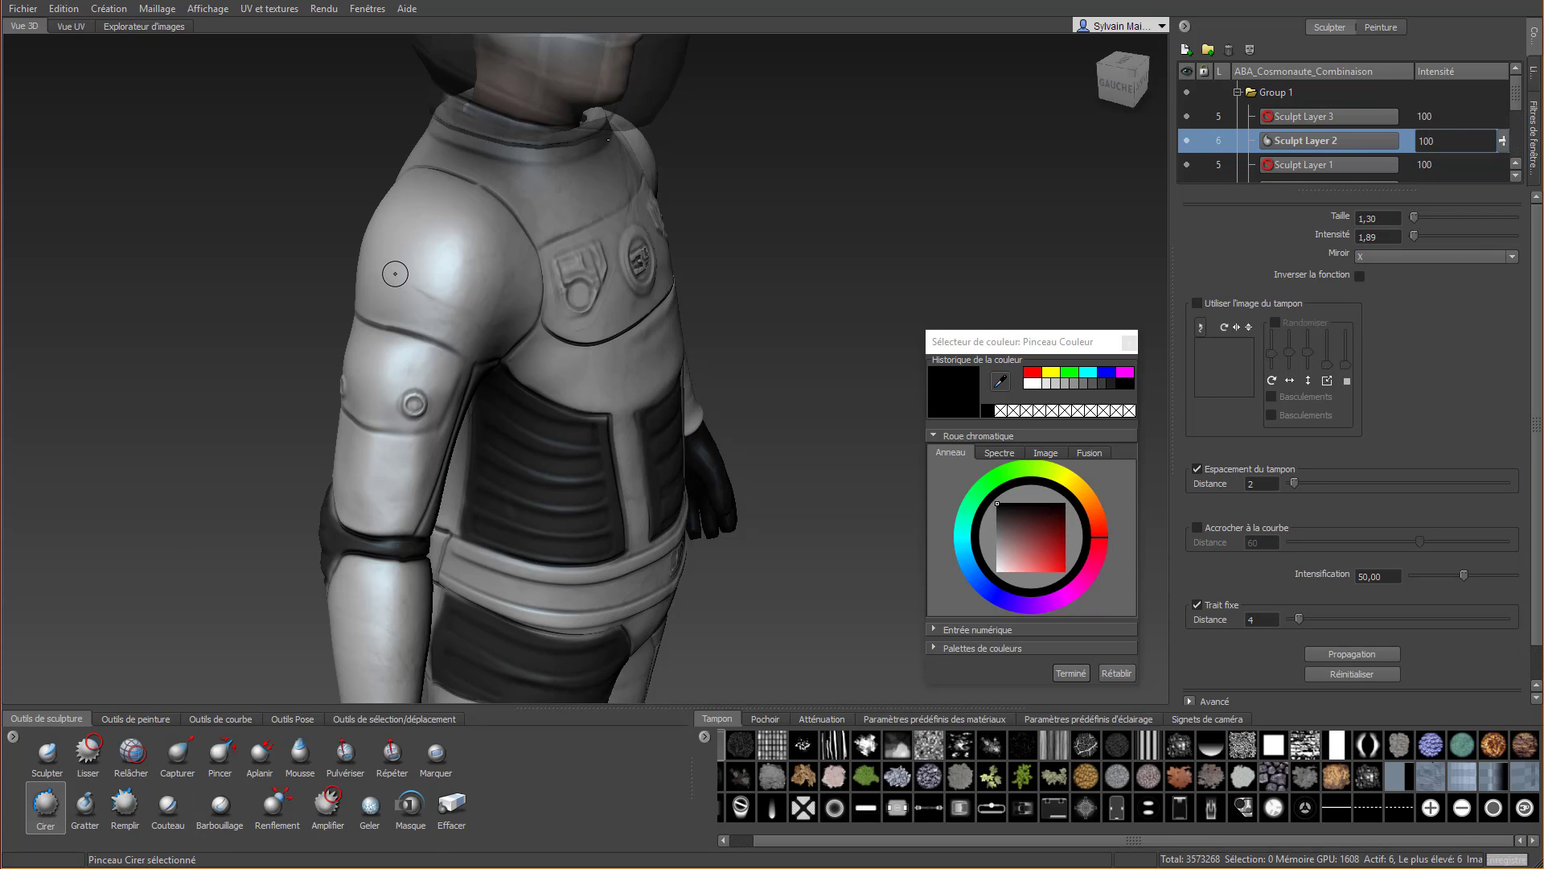
{"action": "key", "text": "b"}
{"action": "mouse_move", "coordinate": [395, 273]}
{"action": "left_mouse_down"}
{"action": "mouse_move", "coordinate": [420, 291]}
{"action": "mouse_move", "coordinate": [518, 264]}
{"action": "mouse_move", "coordinate": [555, 326]}
{"action": "mouse_move", "coordinate": [591, 338]}
{"action": "mouse_move", "coordinate": [715, 319]}
{"action": "left_mouse_up"}
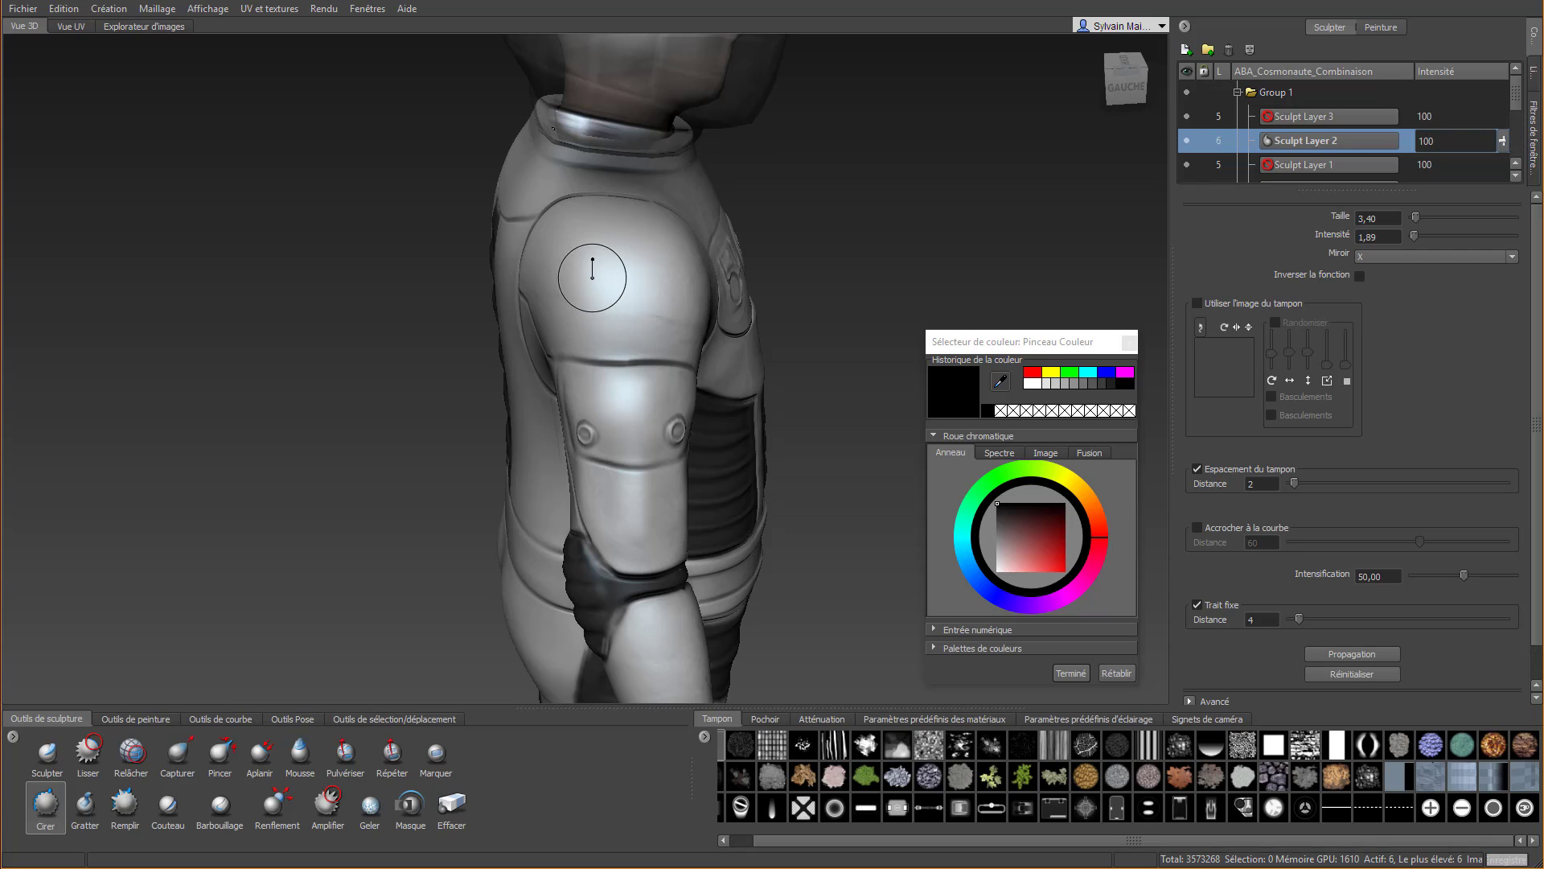
{"action": "mouse_move", "coordinate": [592, 274]}
{"action": "left_mouse_down"}
{"action": "mouse_move", "coordinate": [515, 262]}
{"action": "mouse_move", "coordinate": [555, 317]}
{"action": "mouse_move", "coordinate": [599, 334]}
{"action": "mouse_move", "coordinate": [720, 326]}
{"action": "mouse_move", "coordinate": [744, 287]}
{"action": "left_mouse_up"}
{"action": "left_click_drag", "start_coordinate": [682, 326], "coordinate": [570, 333], "text": "alt"}
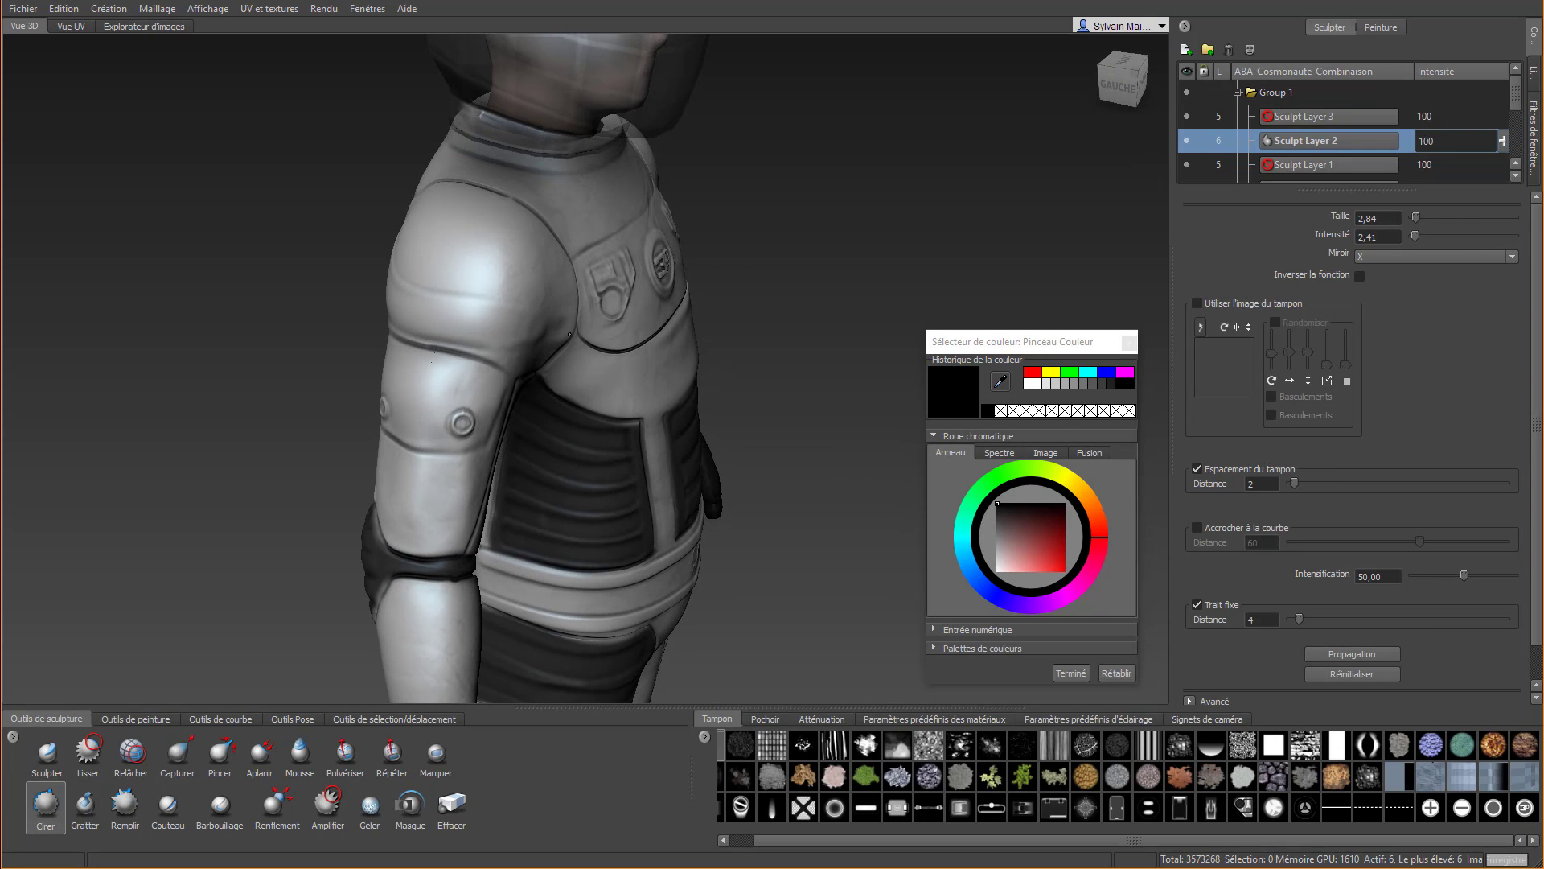
{"action": "mouse_move", "coordinate": [572, 268]}
{"action": "left_mouse_down"}
{"action": "mouse_move", "coordinate": [451, 272]}
{"action": "mouse_move", "coordinate": [368, 230]}
{"action": "mouse_move", "coordinate": [591, 313]}
{"action": "mouse_move", "coordinate": [616, 342]}
{"action": "mouse_move", "coordinate": [699, 338]}
{"action": "mouse_move", "coordinate": [763, 307]}
{"action": "left_mouse_up"}
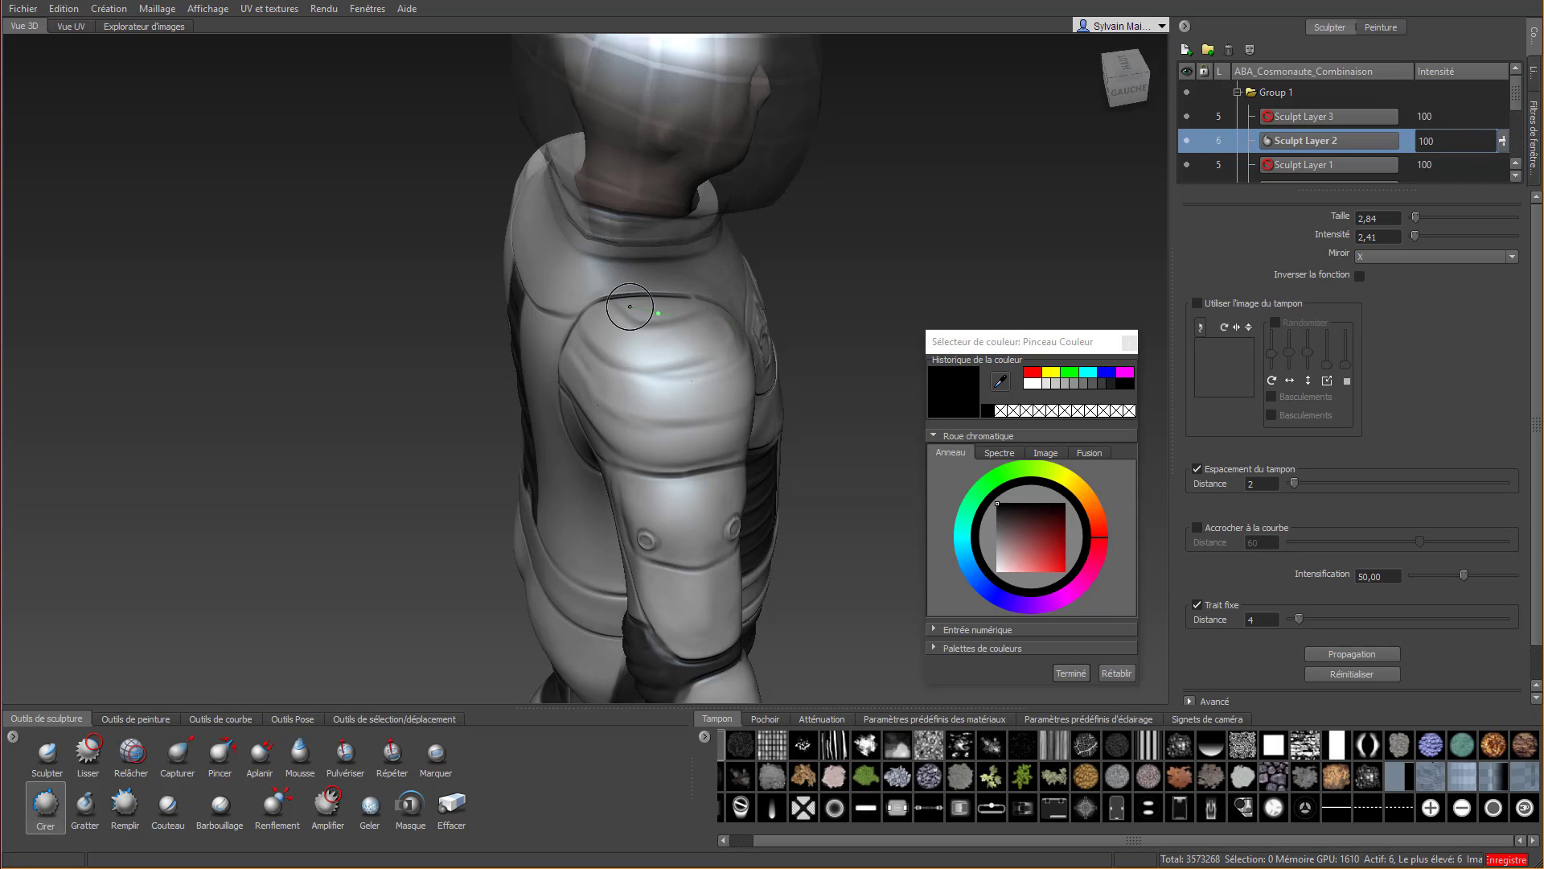
Extend the Cirer folds over the top and rear of the shoulder pad
{"action": "mouse_move", "coordinate": [629, 307]}
{"action": "left_mouse_down"}
{"action": "mouse_move", "coordinate": [725, 307]}
{"action": "mouse_move", "coordinate": [604, 330]}
{"action": "left_mouse_up"}
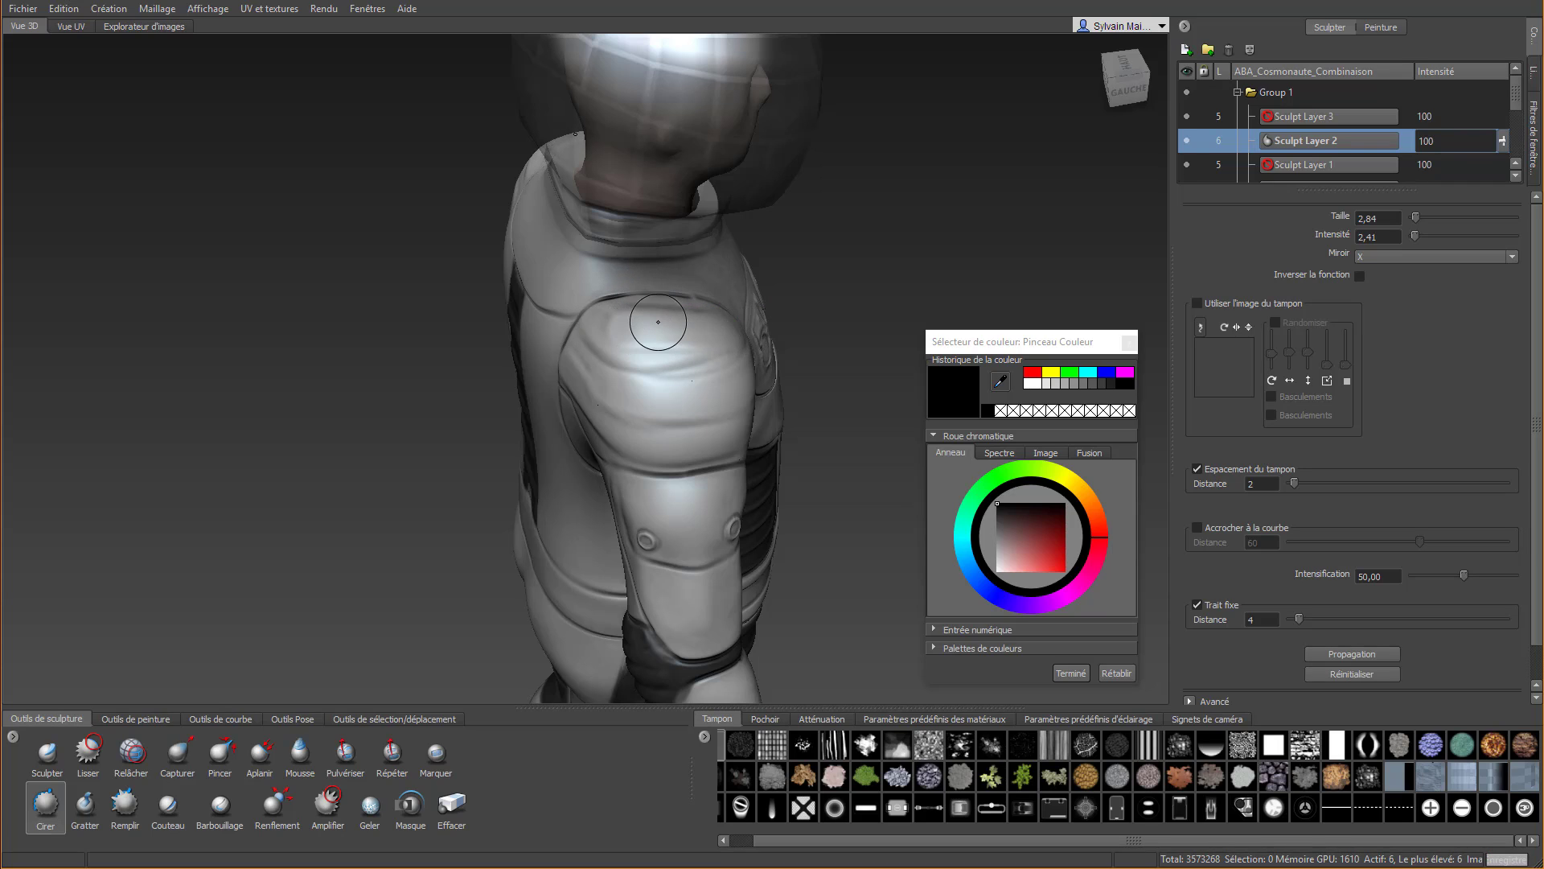
{"action": "right_click_drag", "start_coordinate": [643, 328], "coordinate": [561, 366]}
{"action": "mouse_move", "coordinate": [531, 424]}
{"action": "left_mouse_down"}
{"action": "mouse_move", "coordinate": [522, 372]}
{"action": "mouse_move", "coordinate": [485, 319]}
{"action": "mouse_move", "coordinate": [402, 281]}
{"action": "mouse_move", "coordinate": [356, 283]}
{"action": "mouse_move", "coordinate": [637, 323]}
{"action": "mouse_move", "coordinate": [680, 277]}
{"action": "mouse_move", "coordinate": [739, 283]}
{"action": "mouse_move", "coordinate": [686, 249]}
{"action": "left_mouse_up"}
Turn off Trait fixe for Effacer and erase fold overflow along the shoulder's upper seam, reducing the brush size to 1,55
{"action": "left_click", "coordinate": [452, 804]}
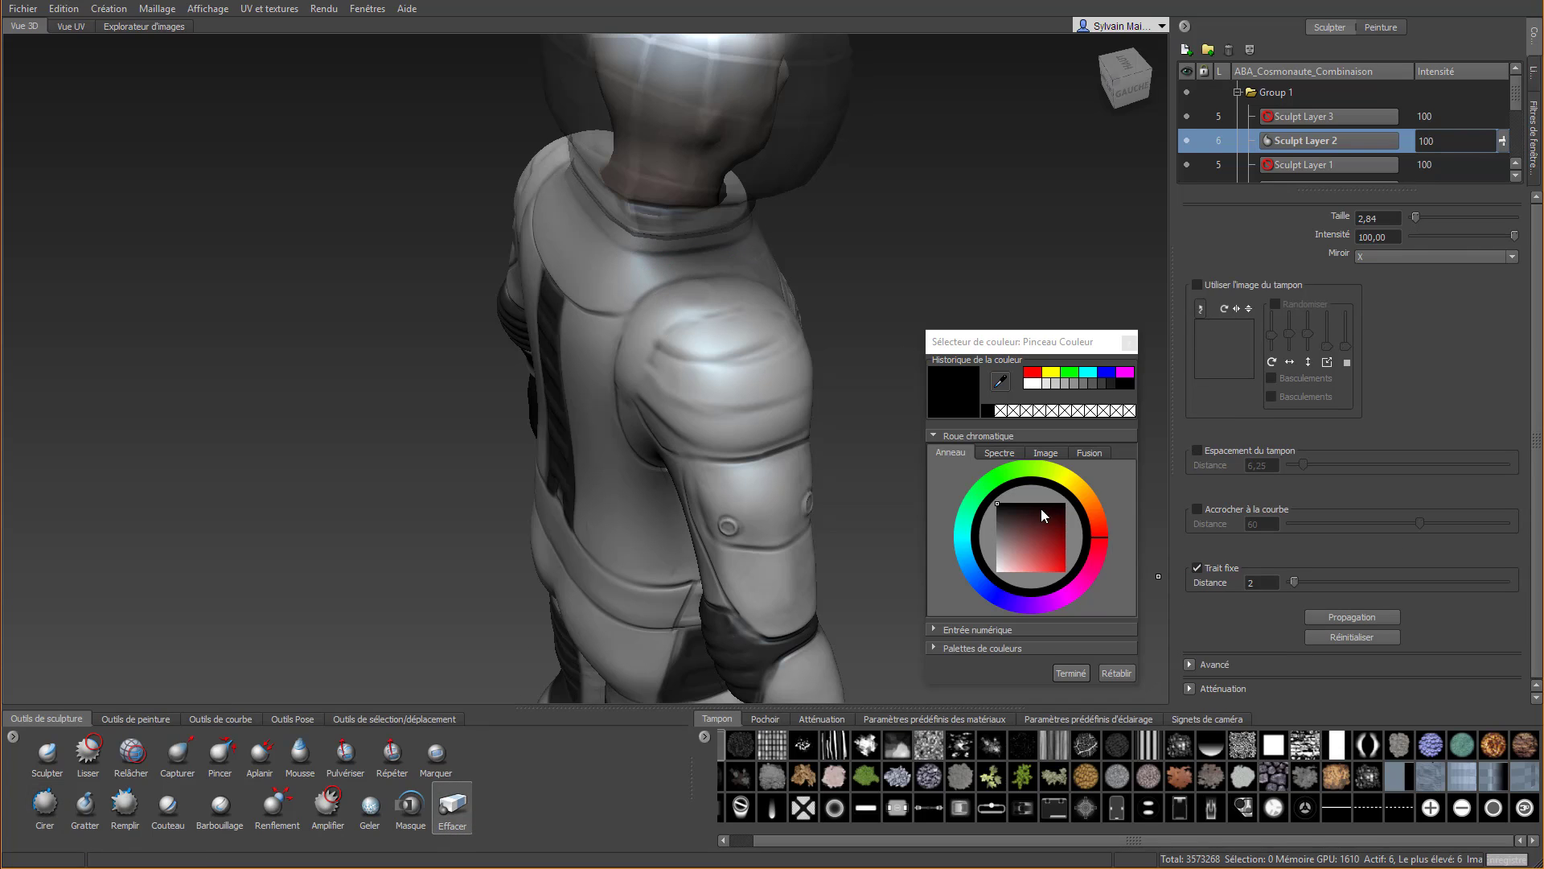
{"action": "left_click", "coordinate": [1195, 570]}
{"action": "left_click", "coordinate": [948, 437]}
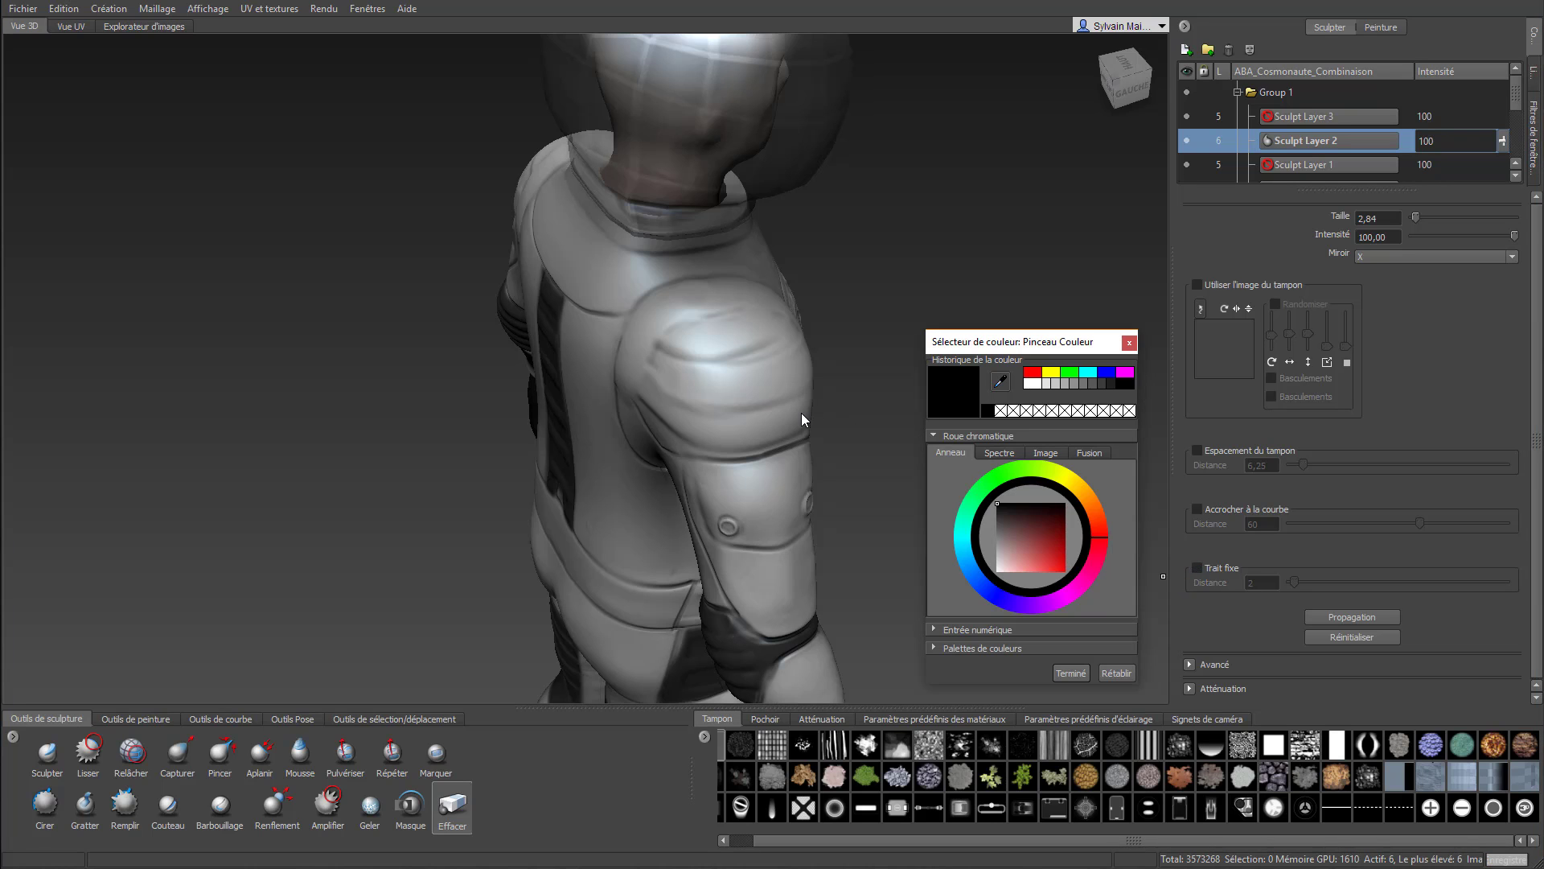
{"action": "left_click_drag", "start_coordinate": [804, 417], "coordinate": [491, 322], "text": "alt"}
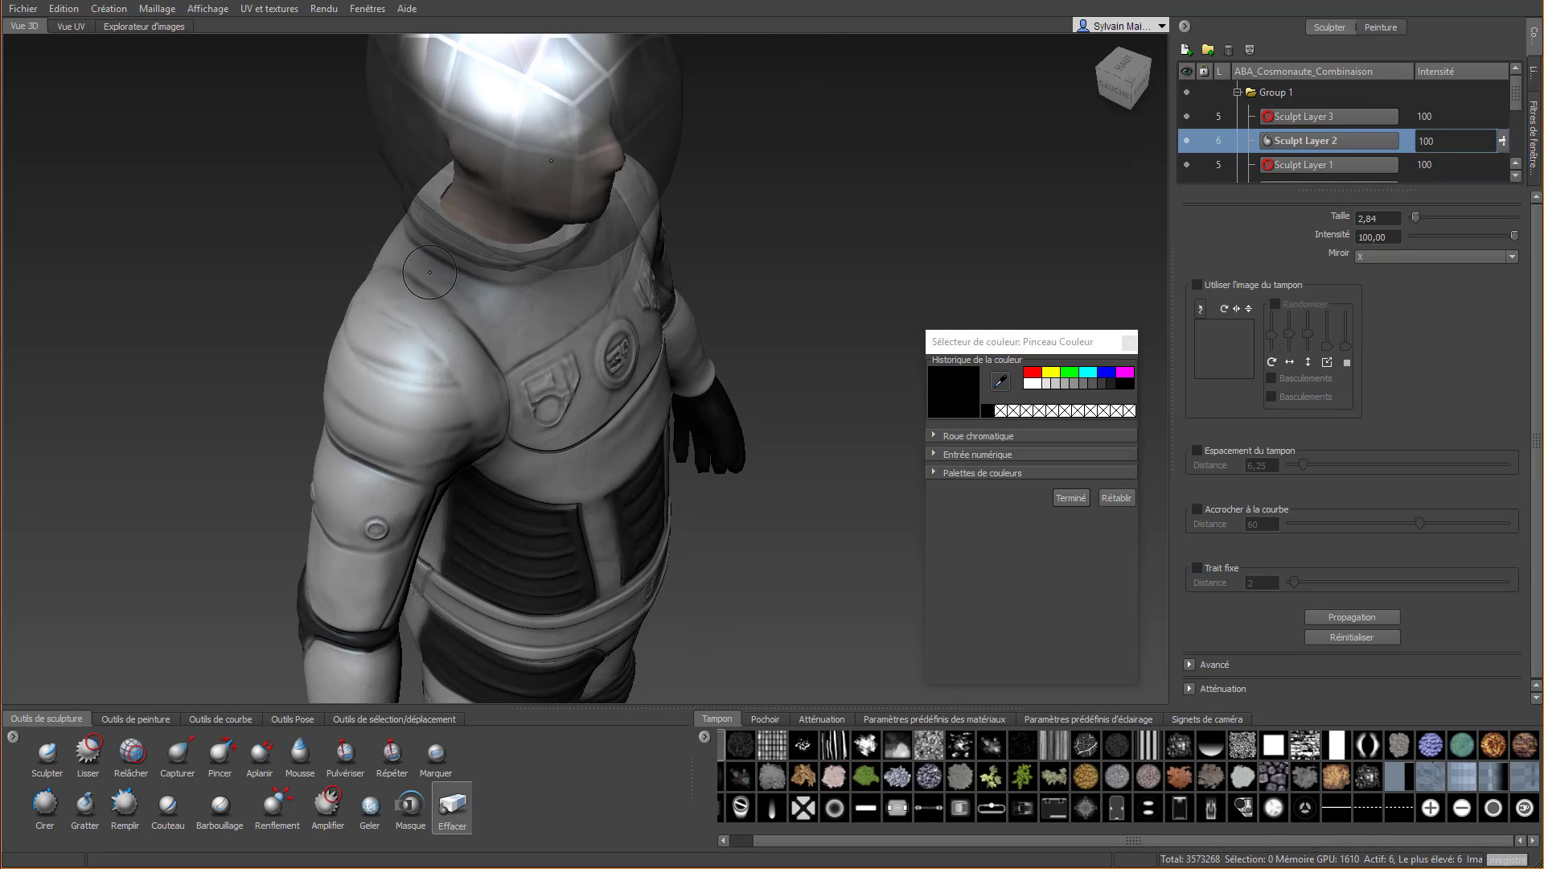
{"action": "mouse_move", "coordinate": [524, 376]}
{"action": "left_mouse_down"}
{"action": "mouse_move", "coordinate": [511, 435]}
{"action": "mouse_move", "coordinate": [484, 319]}
{"action": "mouse_move", "coordinate": [470, 319]}
{"action": "left_mouse_up"}
{"action": "key", "text": "b"}
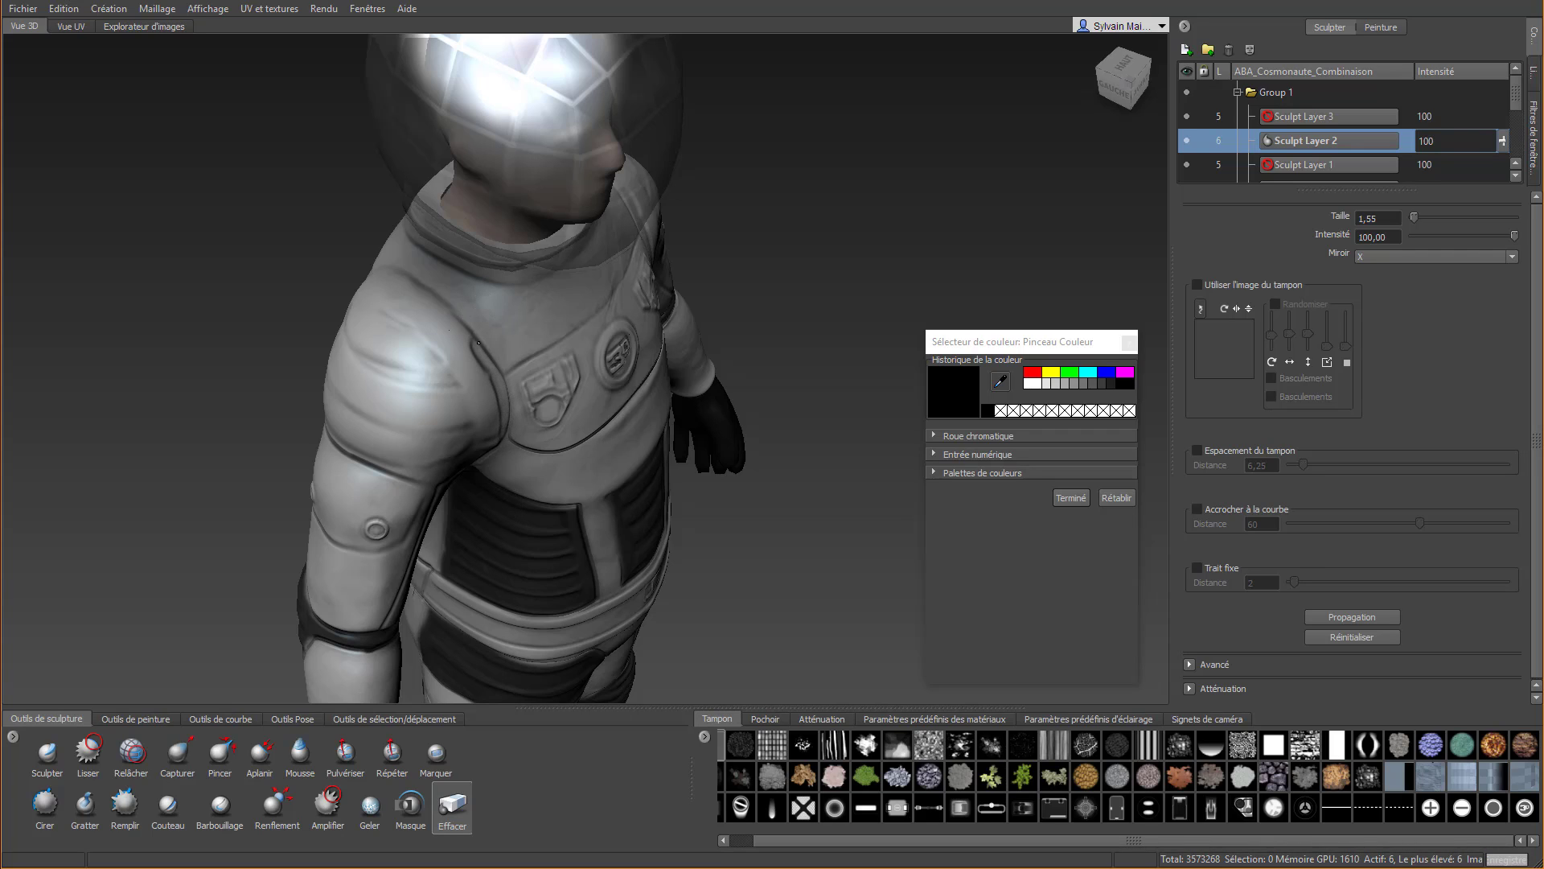
{"action": "left_click_drag", "start_coordinate": [468, 325], "coordinate": [461, 299]}
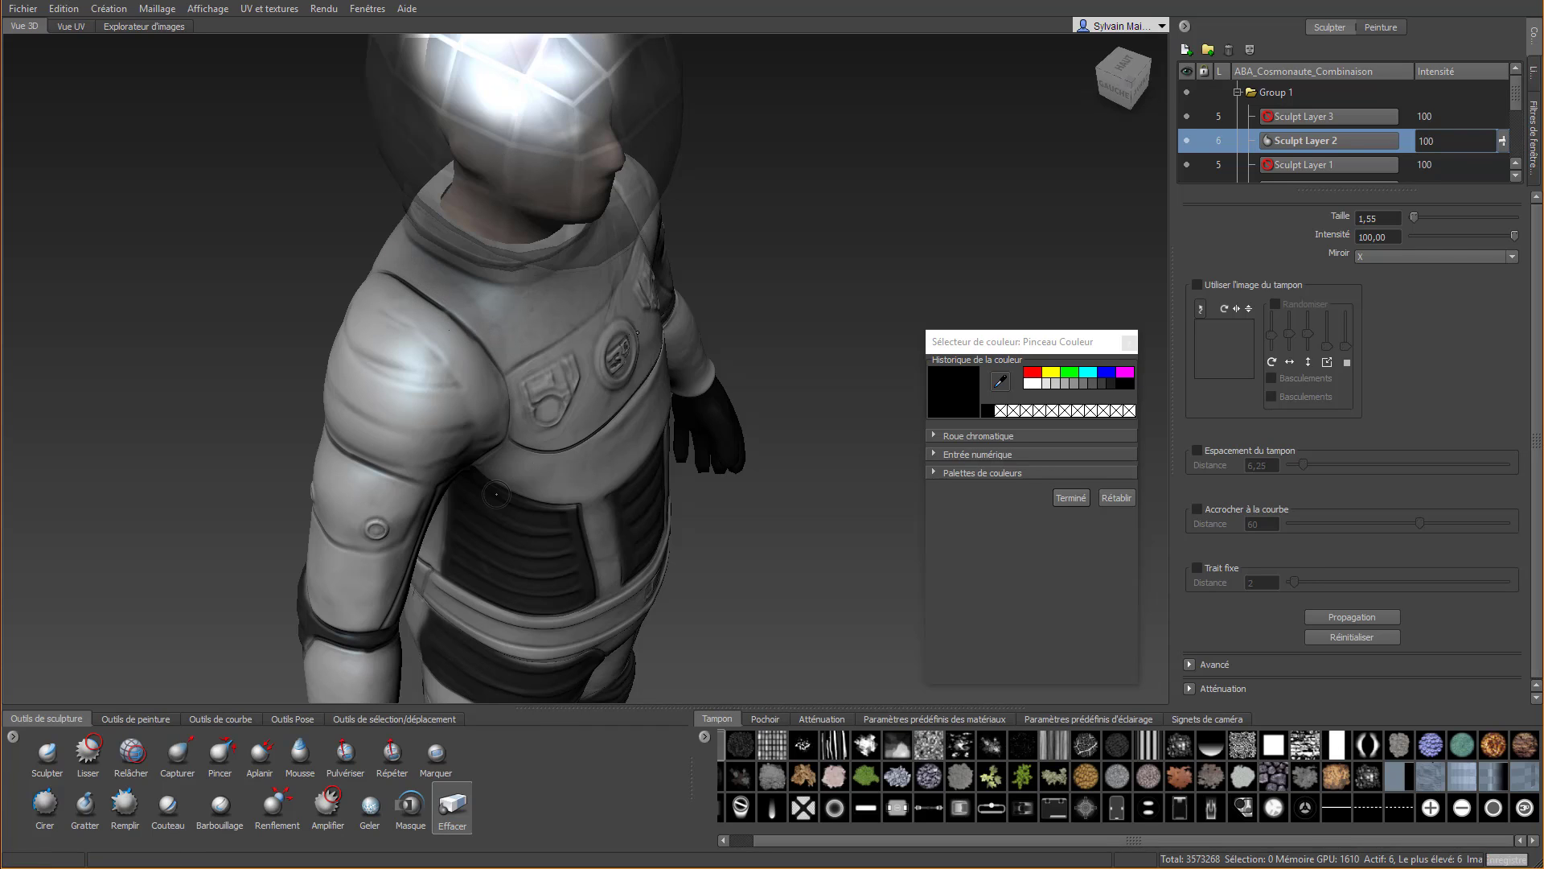
Erase the fold overflow along the front shoulder seam beside the chest plate and near the armpit
{"action": "left_click_drag", "start_coordinate": [496, 494], "coordinate": [483, 354], "text": "alt"}
{"action": "right_click_drag", "start_coordinate": [386, 209], "coordinate": [431, 196], "text": "alt"}
{"action": "middle_click_drag", "start_coordinate": [431, 196], "coordinate": [457, 411], "text": "alt"}
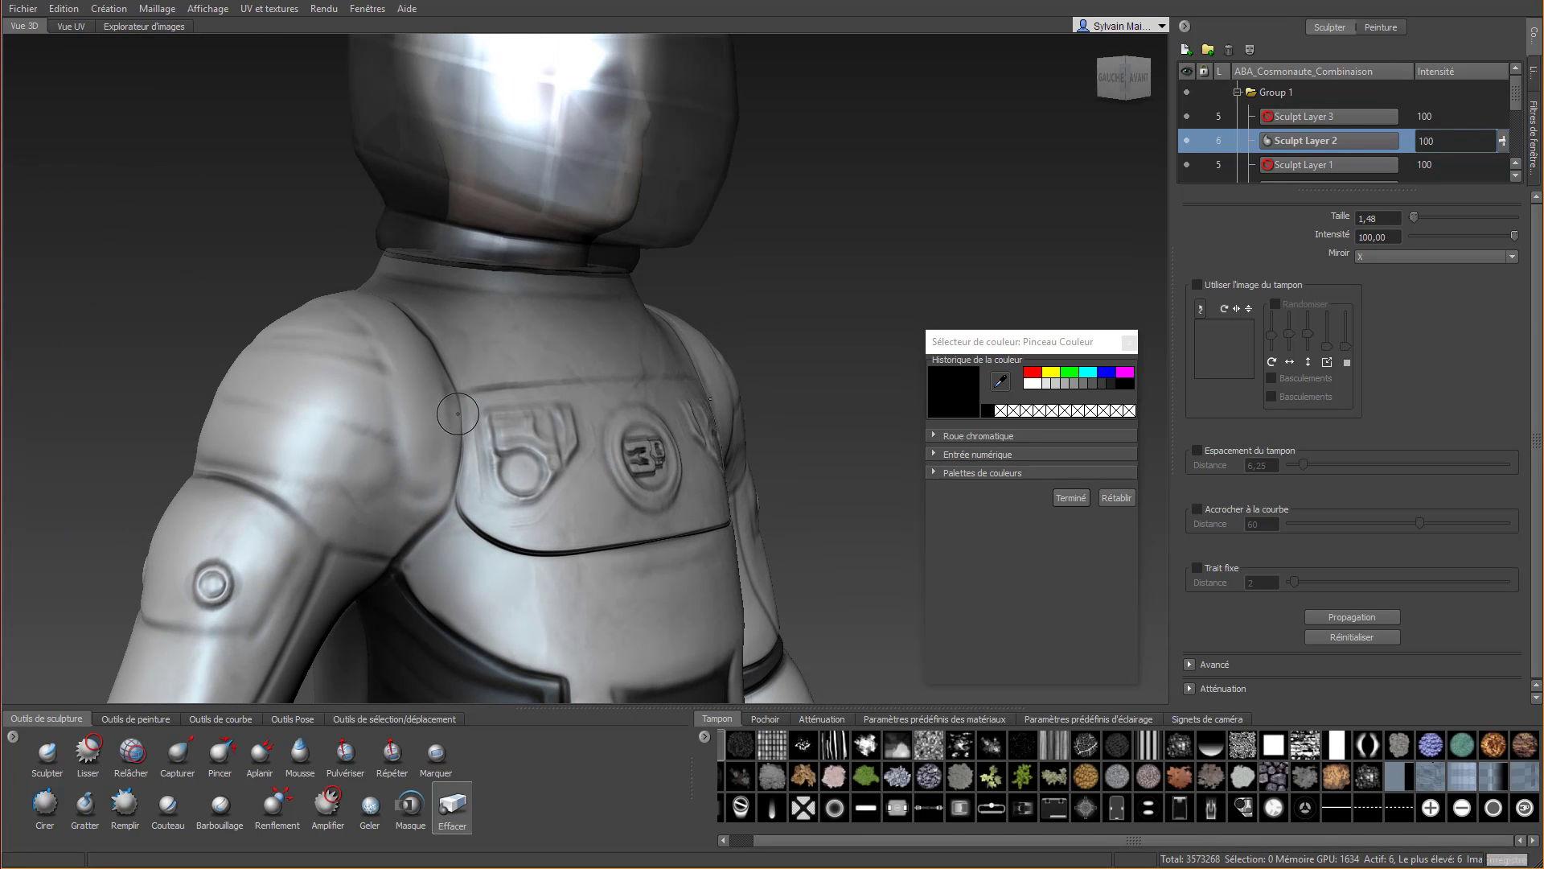
{"action": "right_click_drag", "start_coordinate": [455, 352], "coordinate": [433, 353]}
{"action": "right_click_drag", "start_coordinate": [419, 563], "coordinate": [439, 563]}
{"action": "mouse_move", "coordinate": [407, 560]}
{"action": "left_mouse_down"}
{"action": "mouse_move", "coordinate": [424, 545]}
{"action": "mouse_move", "coordinate": [422, 576]}
{"action": "mouse_move", "coordinate": [413, 554]}
{"action": "mouse_move", "coordinate": [442, 495]}
{"action": "left_mouse_up"}
{"action": "mouse_move", "coordinate": [119, 294]}
{"action": "left_mouse_down", "text": "alt"}
{"action": "mouse_move", "coordinate": [147, 337]}
{"action": "mouse_move", "coordinate": [902, 654]}
{"action": "mouse_move", "coordinate": [767, 335]}
{"action": "left_mouse_up", "text": "alt"}
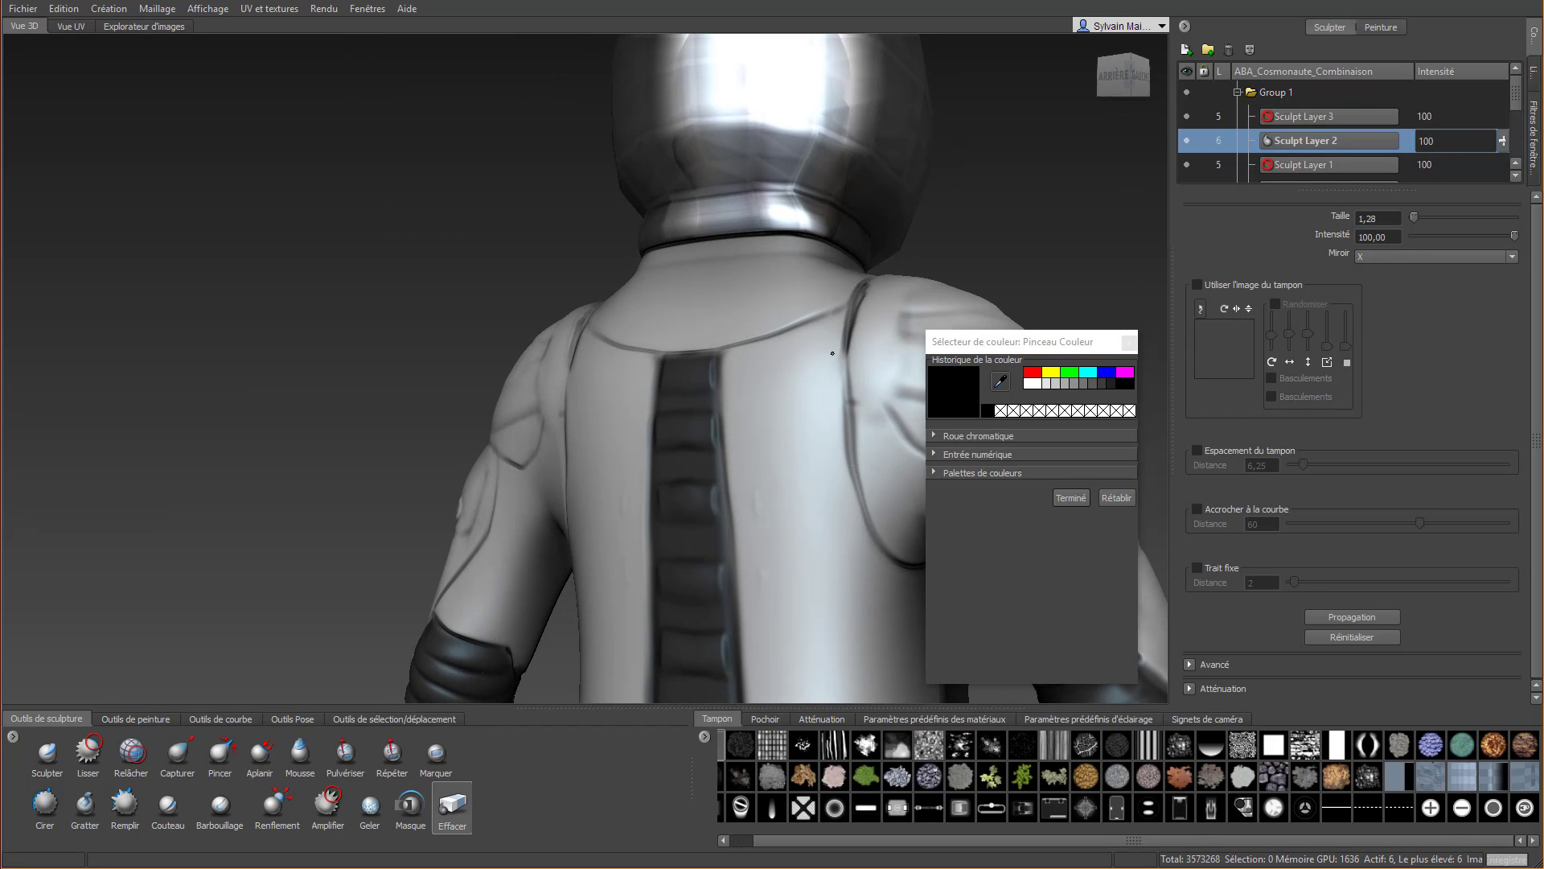
Enlarge the Effacer brush to 3,95 and clean the suit's back beside the rear shoulder seam
{"action": "key", "text": "b"}
{"action": "left_click_drag", "start_coordinate": [788, 412], "coordinate": [819, 412]}
{"action": "left_click_drag", "start_coordinate": [821, 287], "coordinate": [809, 412]}
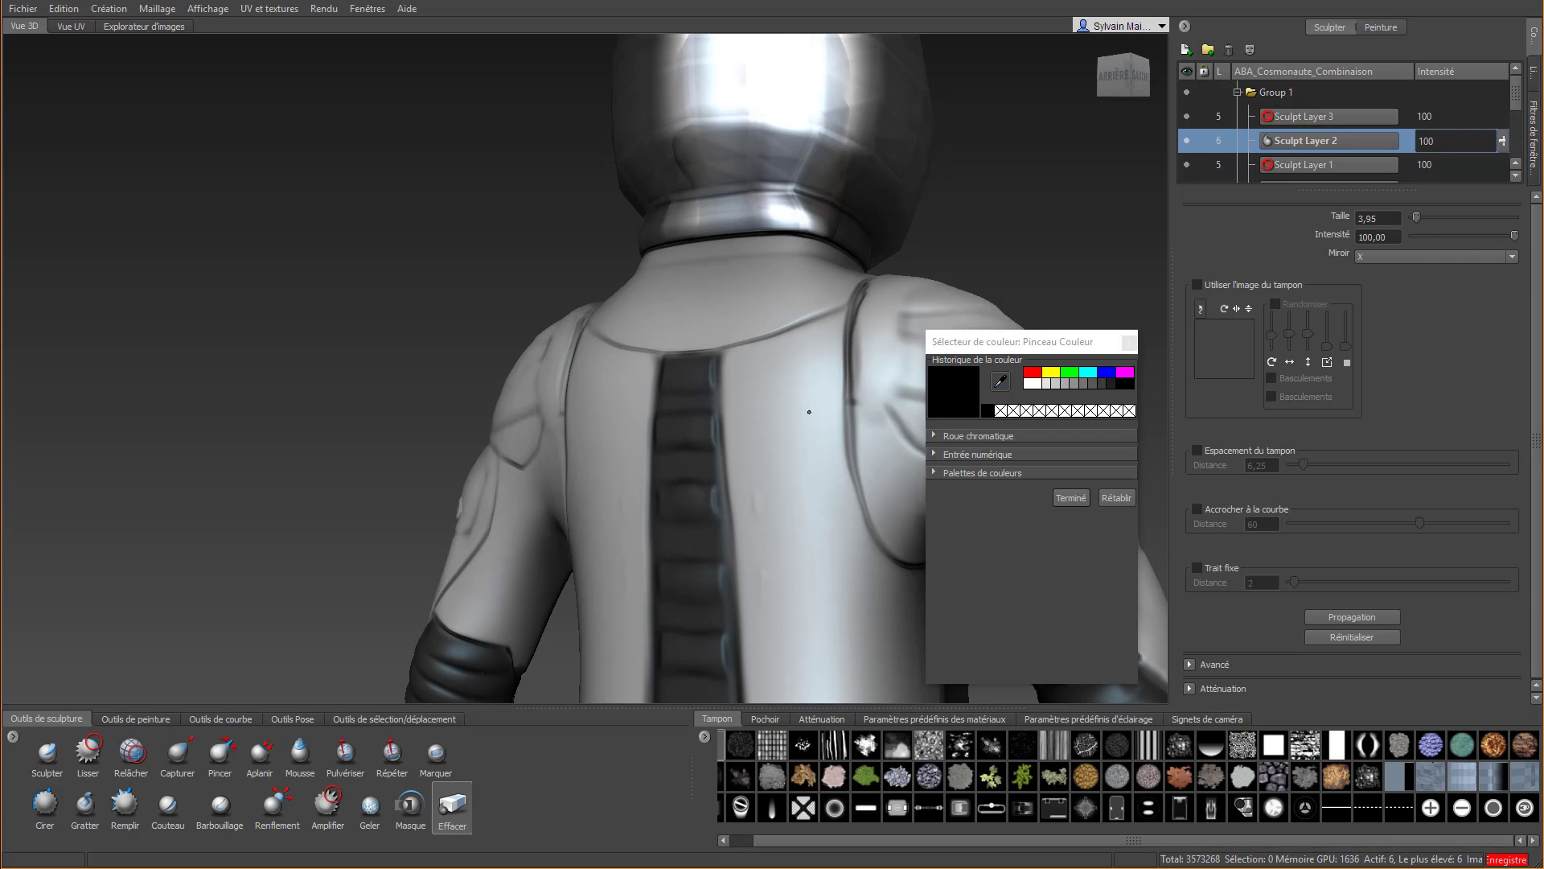
{"action": "scroll", "coordinate": [803, 465], "scroll_direction": "down", "scroll_amount": 5}
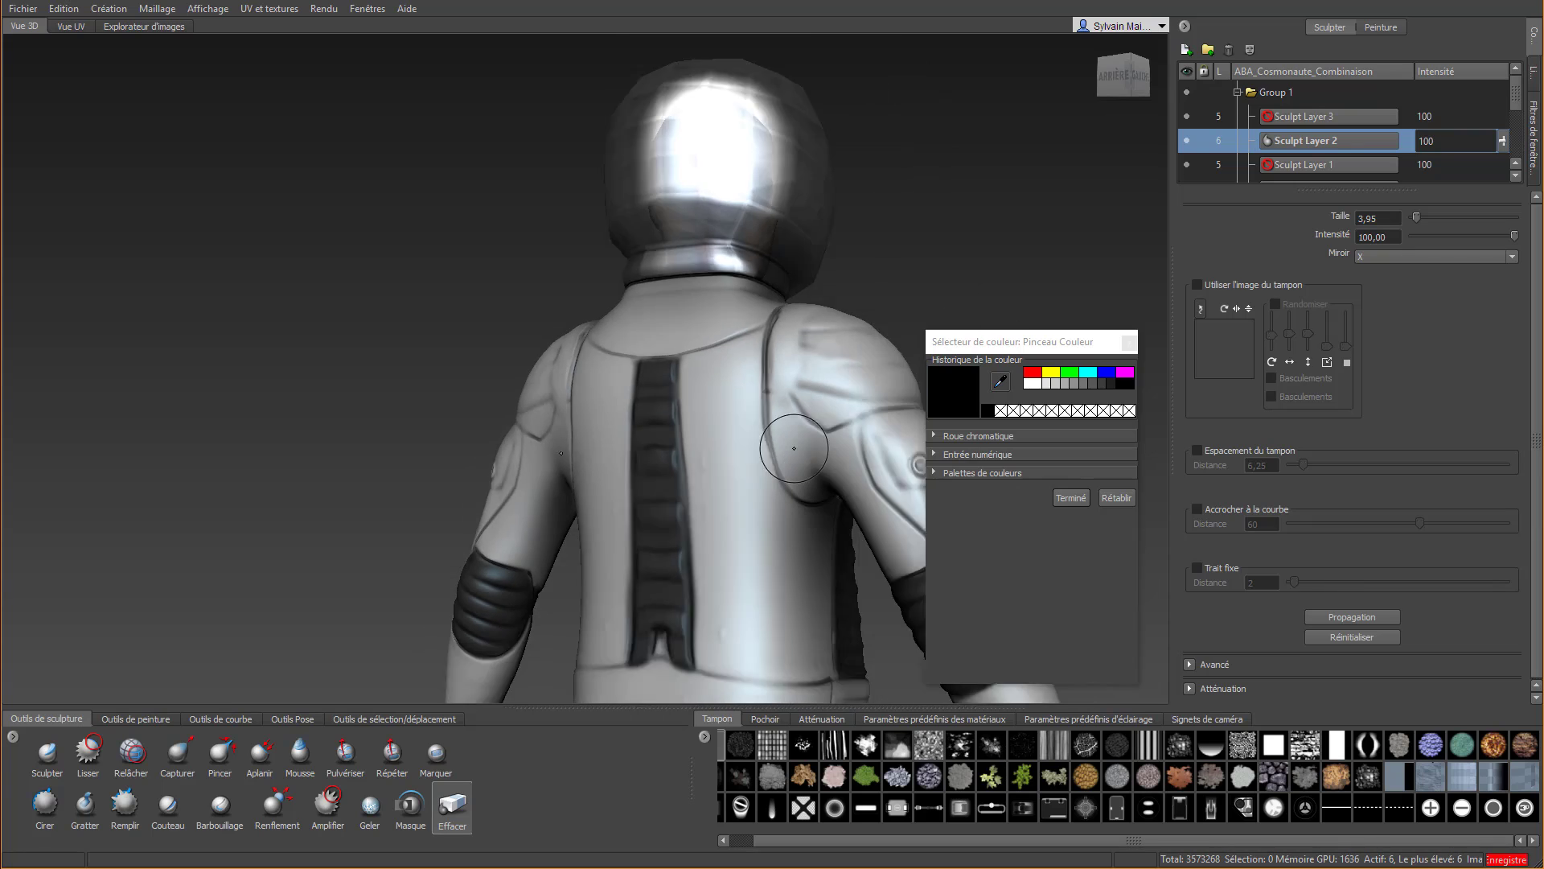
{"action": "left_click_drag", "start_coordinate": [804, 465], "coordinate": [677, 428], "text": "alt"}
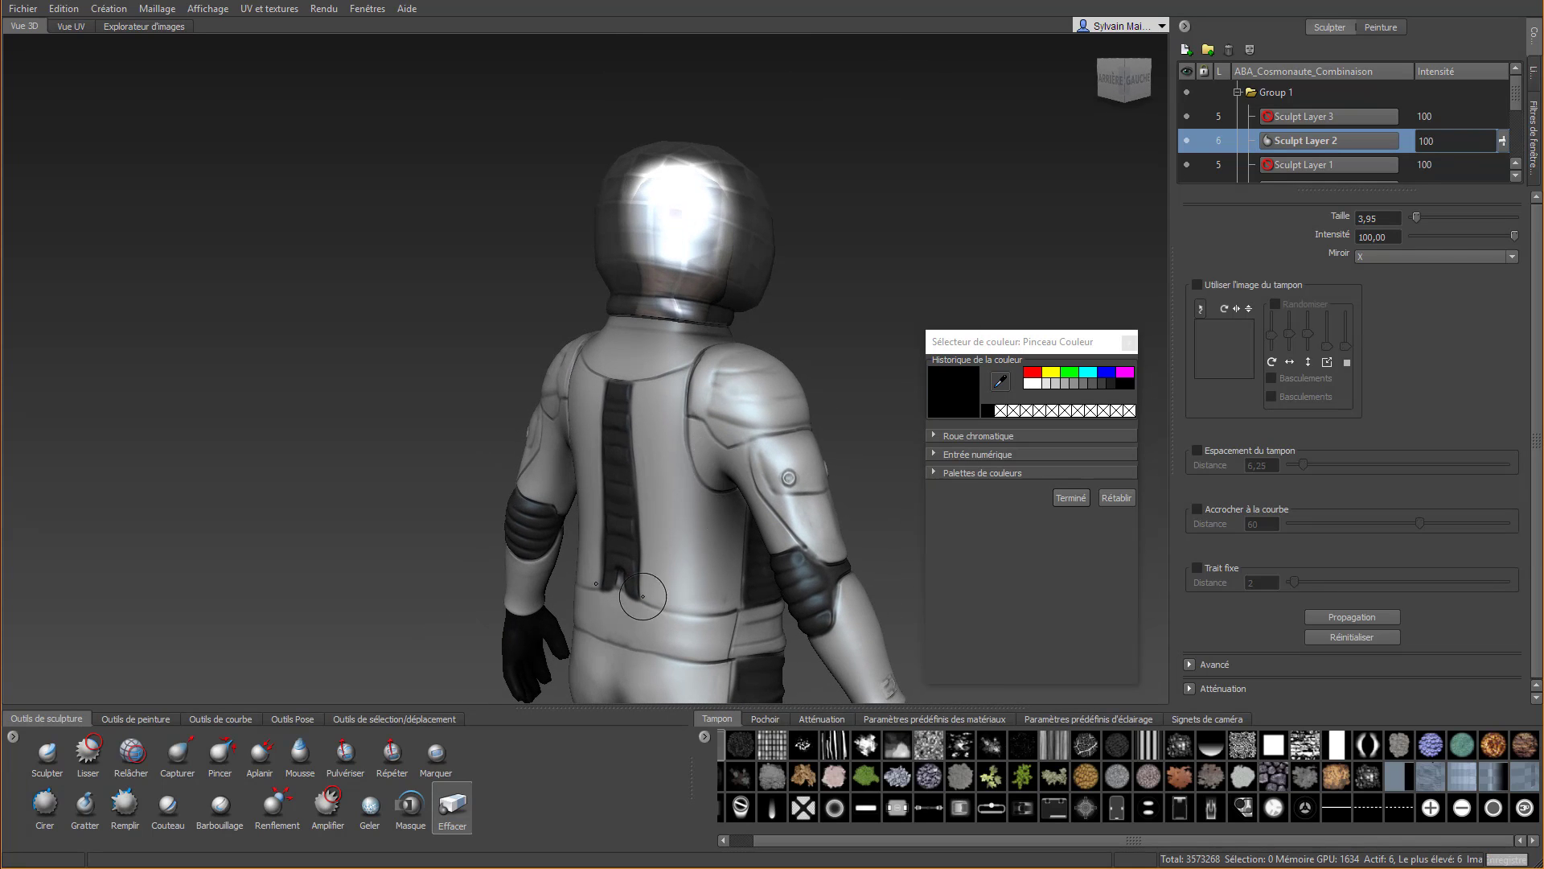
{"action": "mouse_move", "coordinate": [679, 482]}
{"action": "left_mouse_down", "text": "alt"}
{"action": "mouse_move", "coordinate": [439, 476]}
{"action": "mouse_move", "coordinate": [650, 452]}
{"action": "left_mouse_up", "text": "alt"}
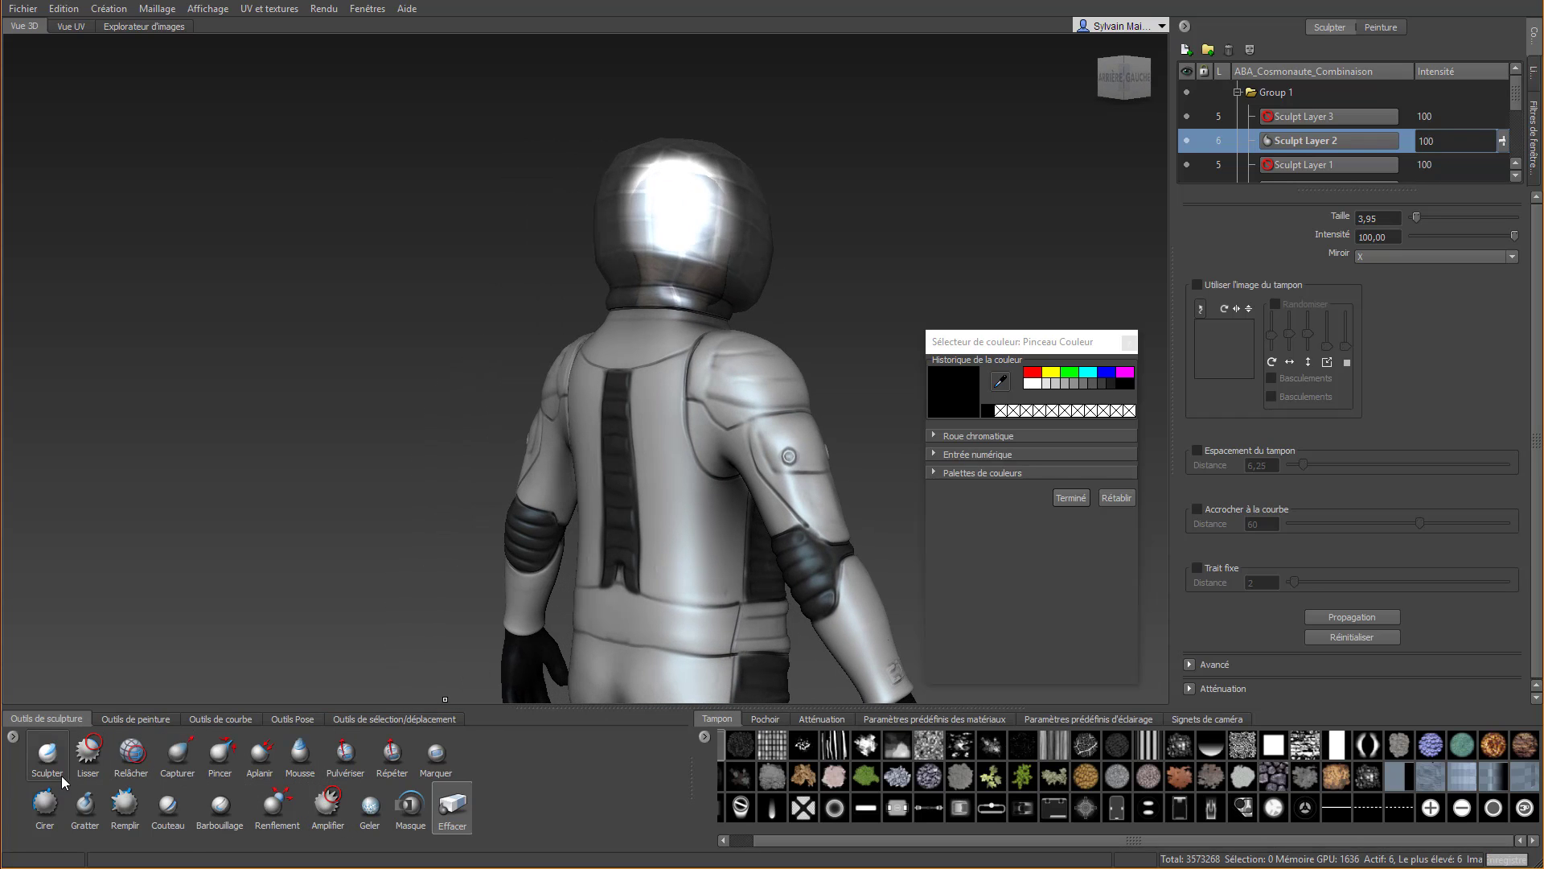
Add a fold at the rear of the shoulder pad with Cirer at size 2,94 and trim its overflow with Effacer
{"action": "left_click", "coordinate": [45, 804]}
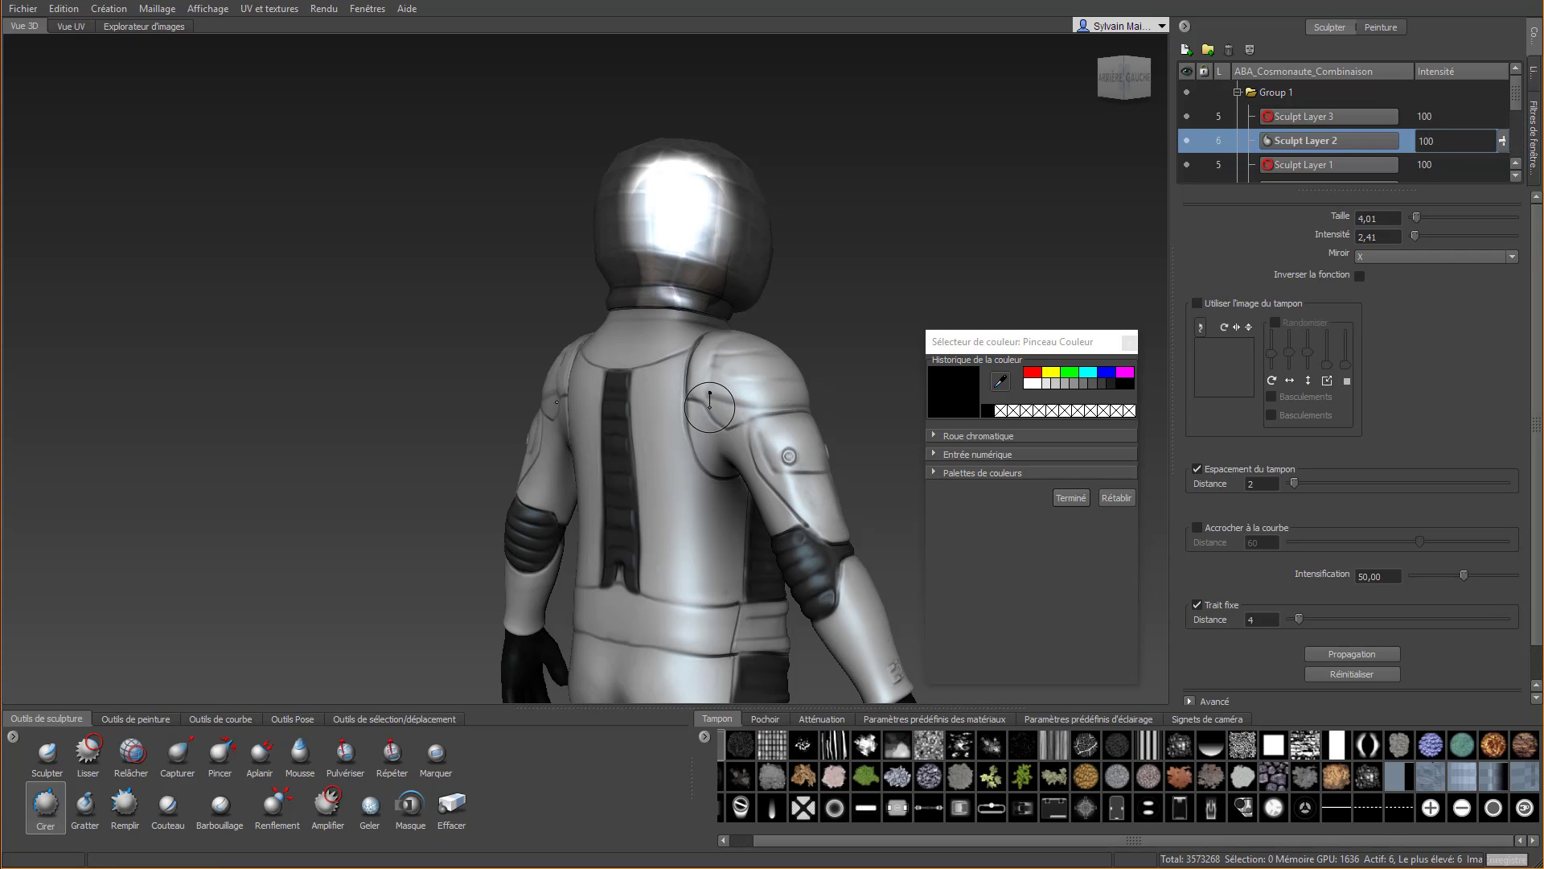
{"action": "mouse_move", "coordinate": [709, 407]}
{"action": "left_mouse_down"}
{"action": "mouse_move", "coordinate": [752, 432]}
{"action": "mouse_move", "coordinate": [782, 424]}
{"action": "left_mouse_up"}
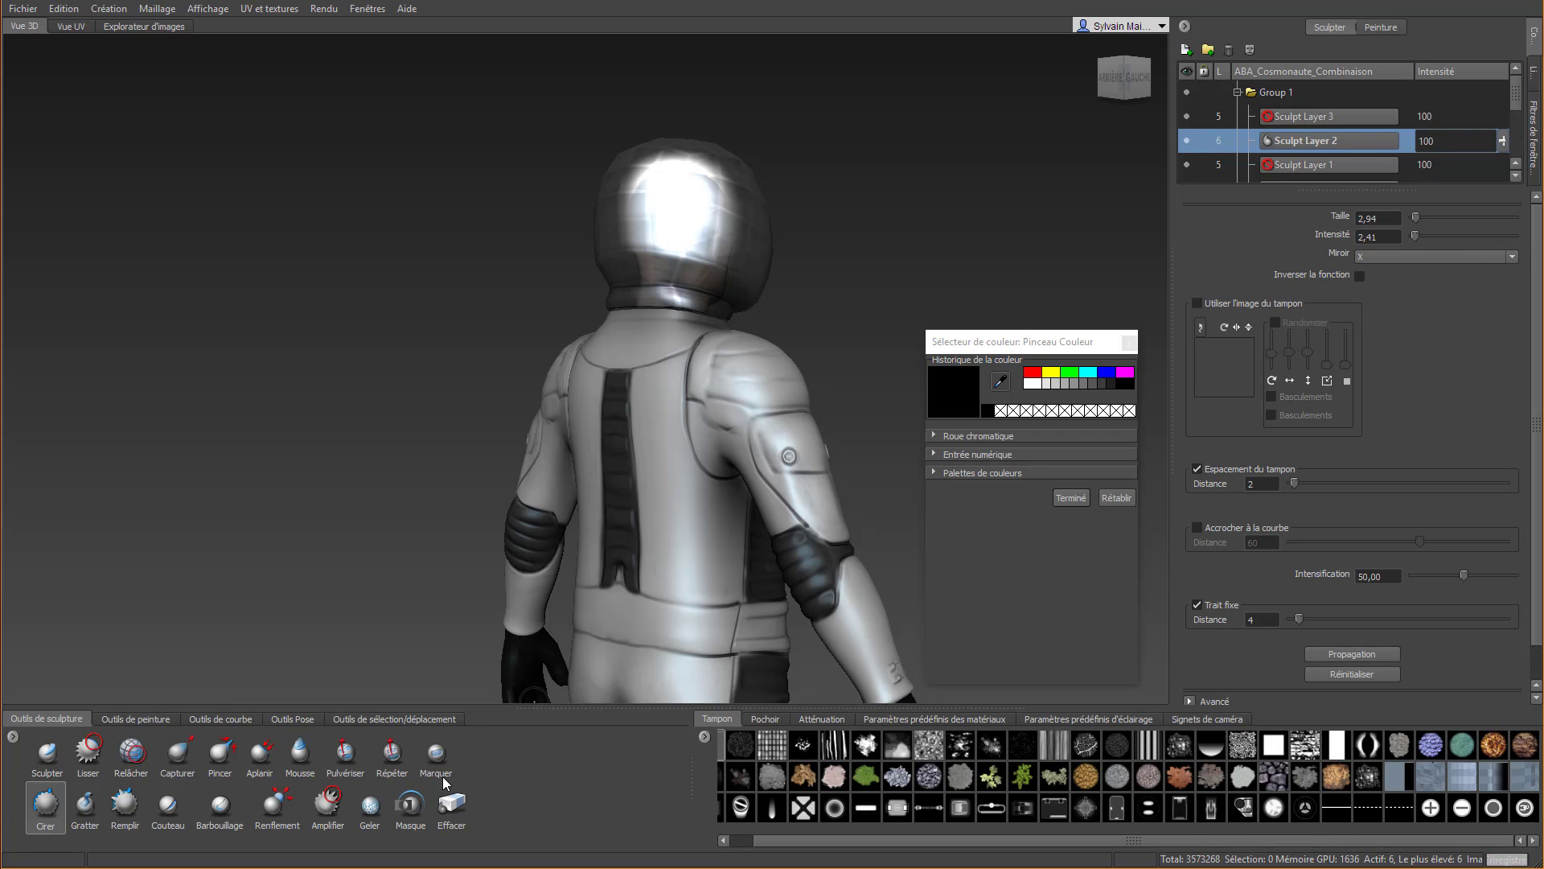
{"action": "left_click", "coordinate": [451, 814]}
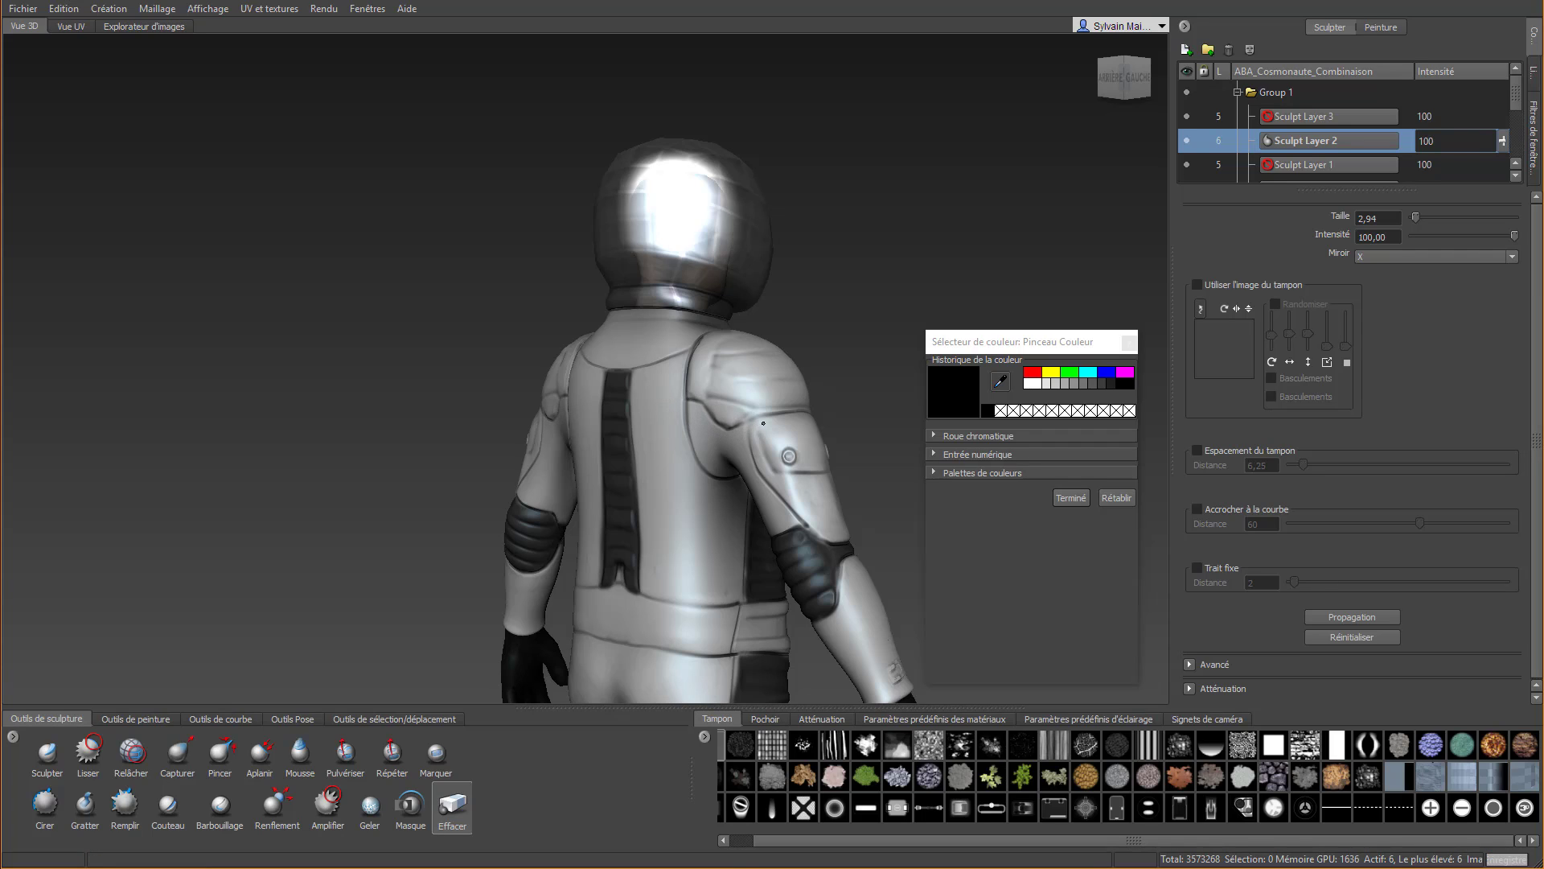
{"action": "key", "text": "space"}
{"action": "left_click_drag", "start_coordinate": [795, 432], "coordinate": [415, 447], "text": "alt"}
{"action": "scroll", "coordinate": [412, 447], "scroll_direction": "up", "scroll_amount": 3}
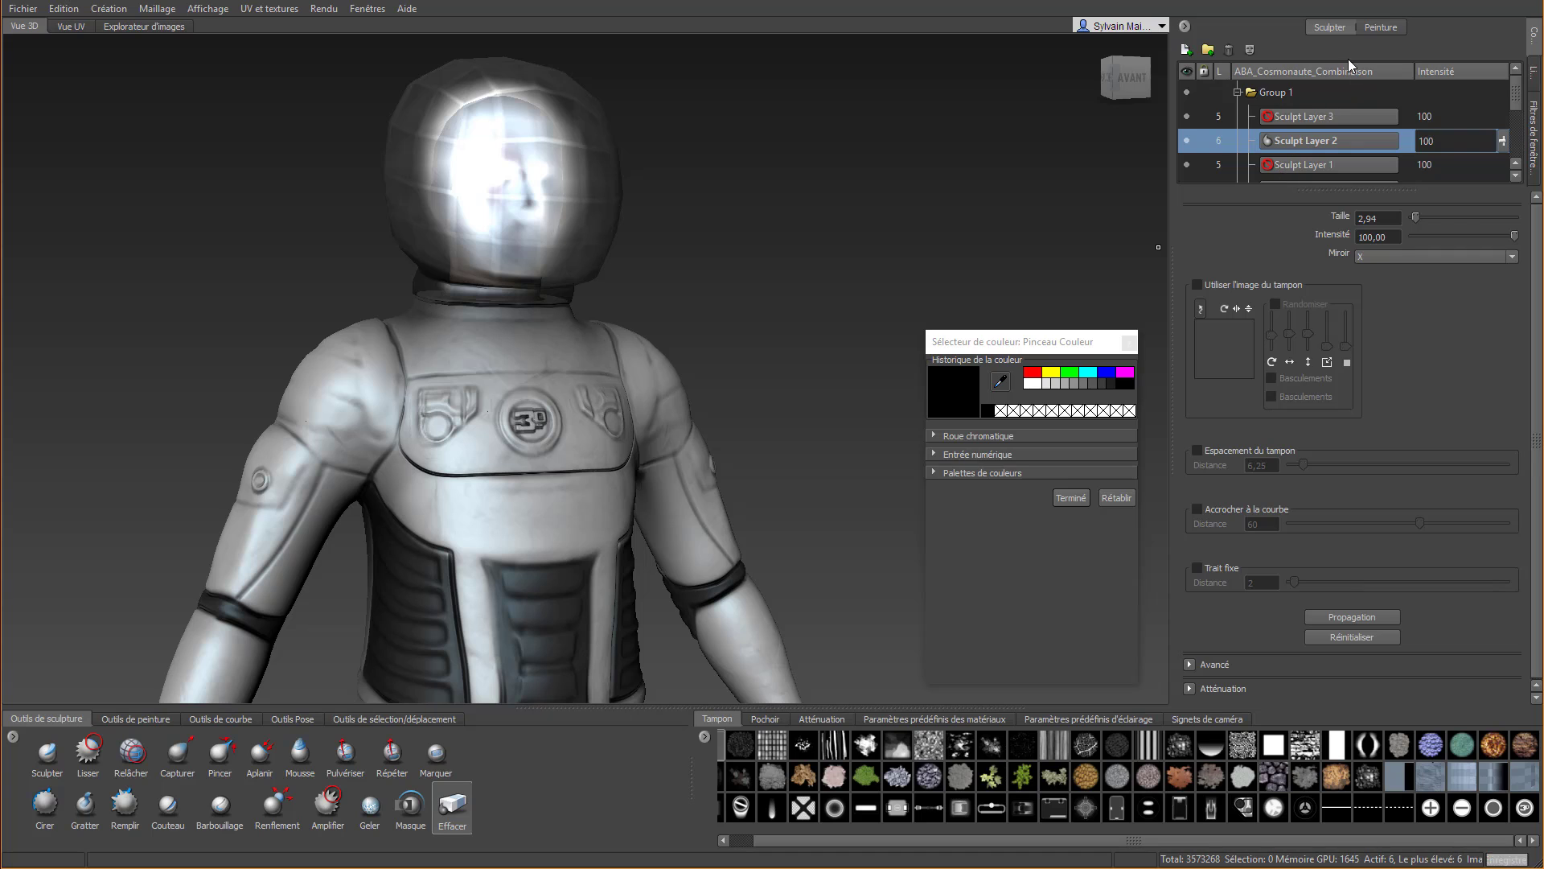
Switch to the paint layers and paint a black border around the shoulder pads with Pinceau on Paint Layer 2
{"action": "left_click", "coordinate": [1380, 27]}
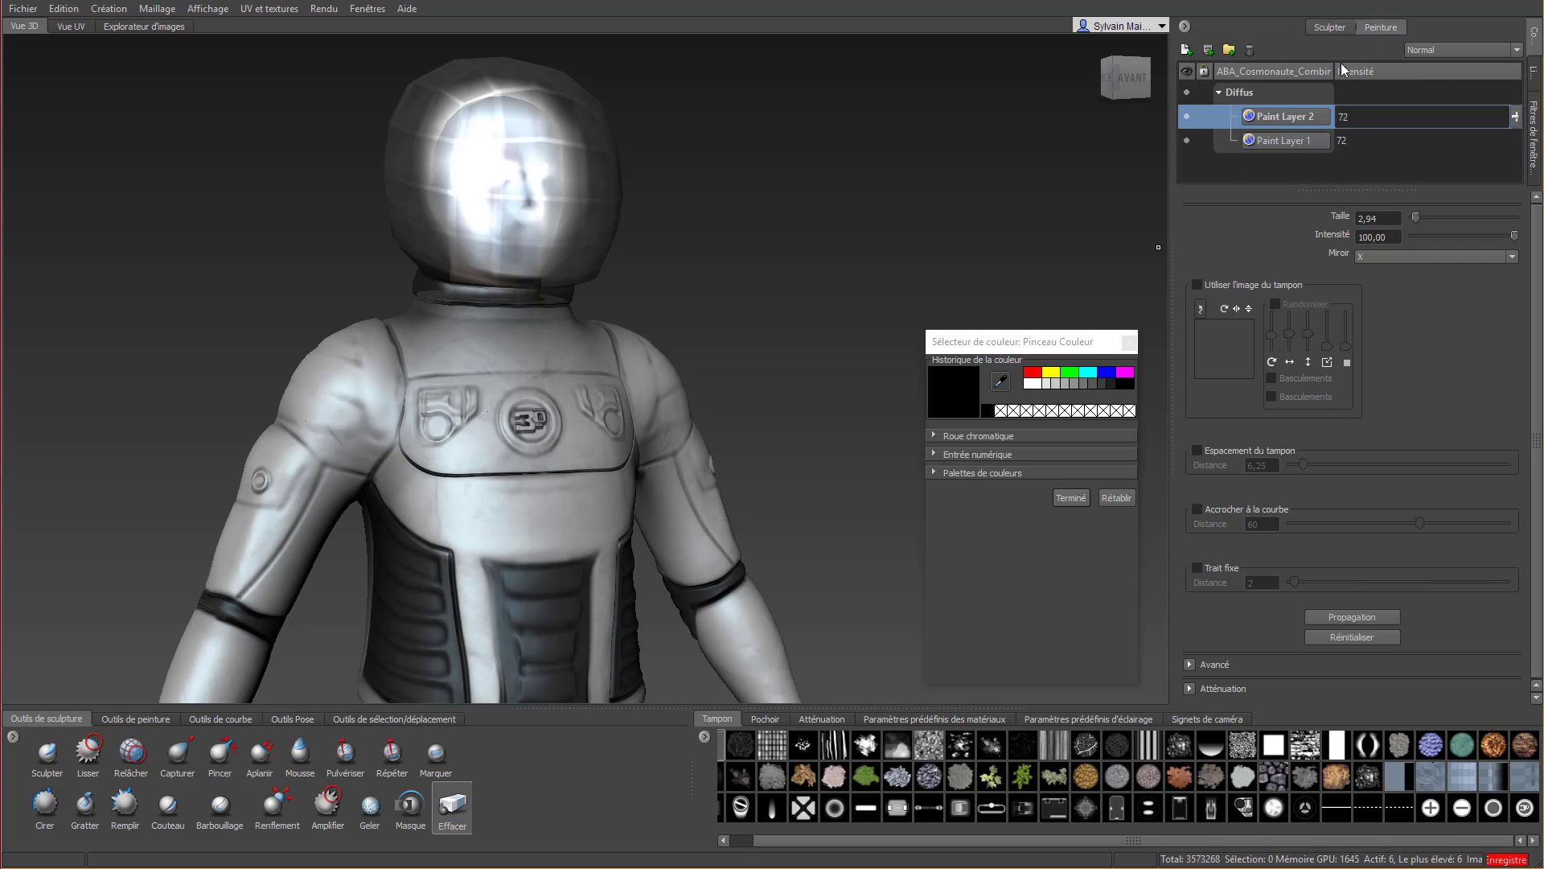
{"action": "left_click", "coordinate": [121, 720]}
{"action": "left_click", "coordinate": [50, 758]}
{"action": "mouse_move", "coordinate": [265, 398]}
{"action": "left_mouse_down", "text": "alt"}
{"action": "mouse_move", "coordinate": [508, 497]}
{"action": "mouse_move", "coordinate": [463, 454]}
{"action": "mouse_move", "coordinate": [523, 499]}
{"action": "left_mouse_up", "text": "alt"}
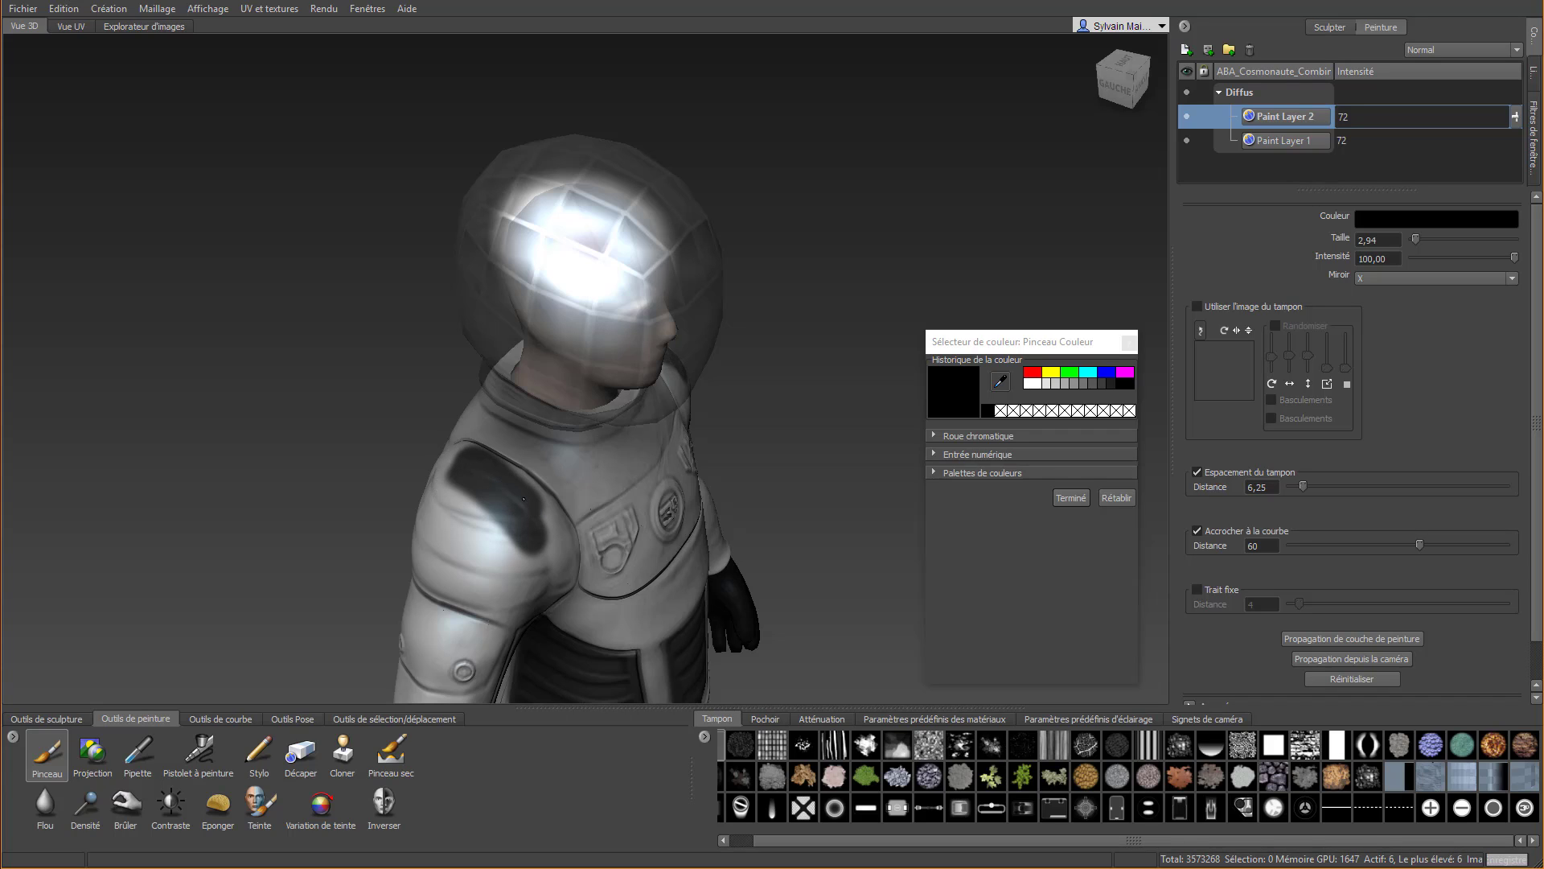
{"action": "left_click_drag", "start_coordinate": [459, 446], "coordinate": [548, 523]}
{"action": "left_click_drag", "start_coordinate": [548, 523], "coordinate": [382, 396], "text": "alt"}
{"action": "mouse_move", "coordinate": [369, 336]}
{"action": "left_mouse_down"}
{"action": "mouse_move", "coordinate": [341, 466]}
{"action": "mouse_move", "coordinate": [320, 465]}
{"action": "mouse_move", "coordinate": [265, 403]}
{"action": "left_mouse_up"}
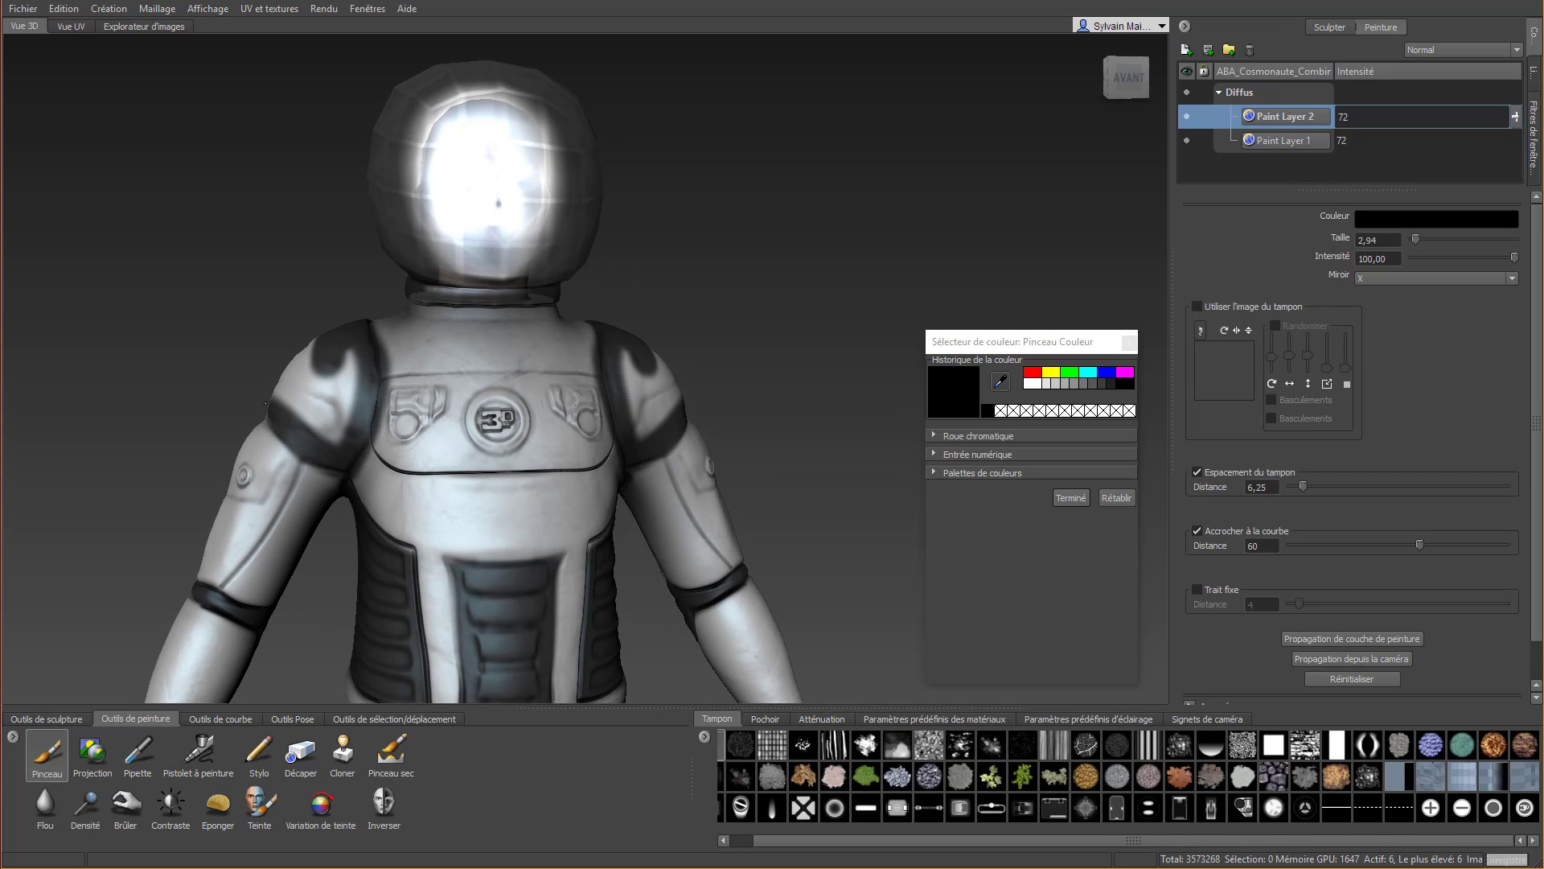
Fill the remaining front and rear areas of the shoulder pads with black
{"action": "mouse_move", "coordinate": [301, 349]}
{"action": "left_mouse_down"}
{"action": "mouse_move", "coordinate": [299, 406]}
{"action": "mouse_move", "coordinate": [337, 422]}
{"action": "mouse_move", "coordinate": [351, 366]}
{"action": "mouse_move", "coordinate": [346, 412]}
{"action": "mouse_move", "coordinate": [307, 422]}
{"action": "left_mouse_up"}
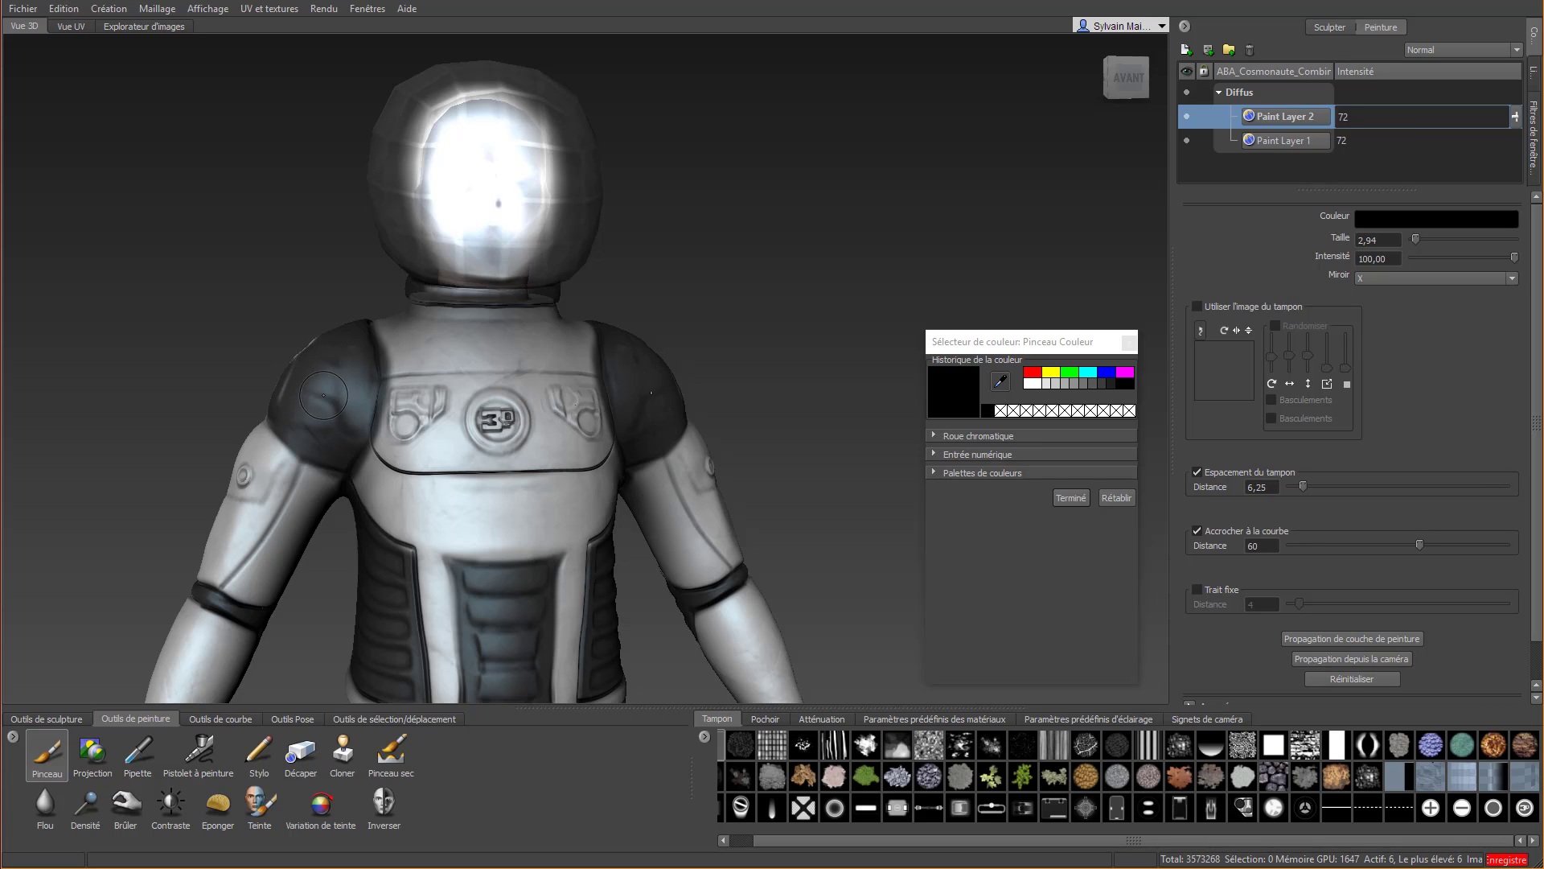
{"action": "right_click_drag", "start_coordinate": [324, 395], "coordinate": [727, 423]}
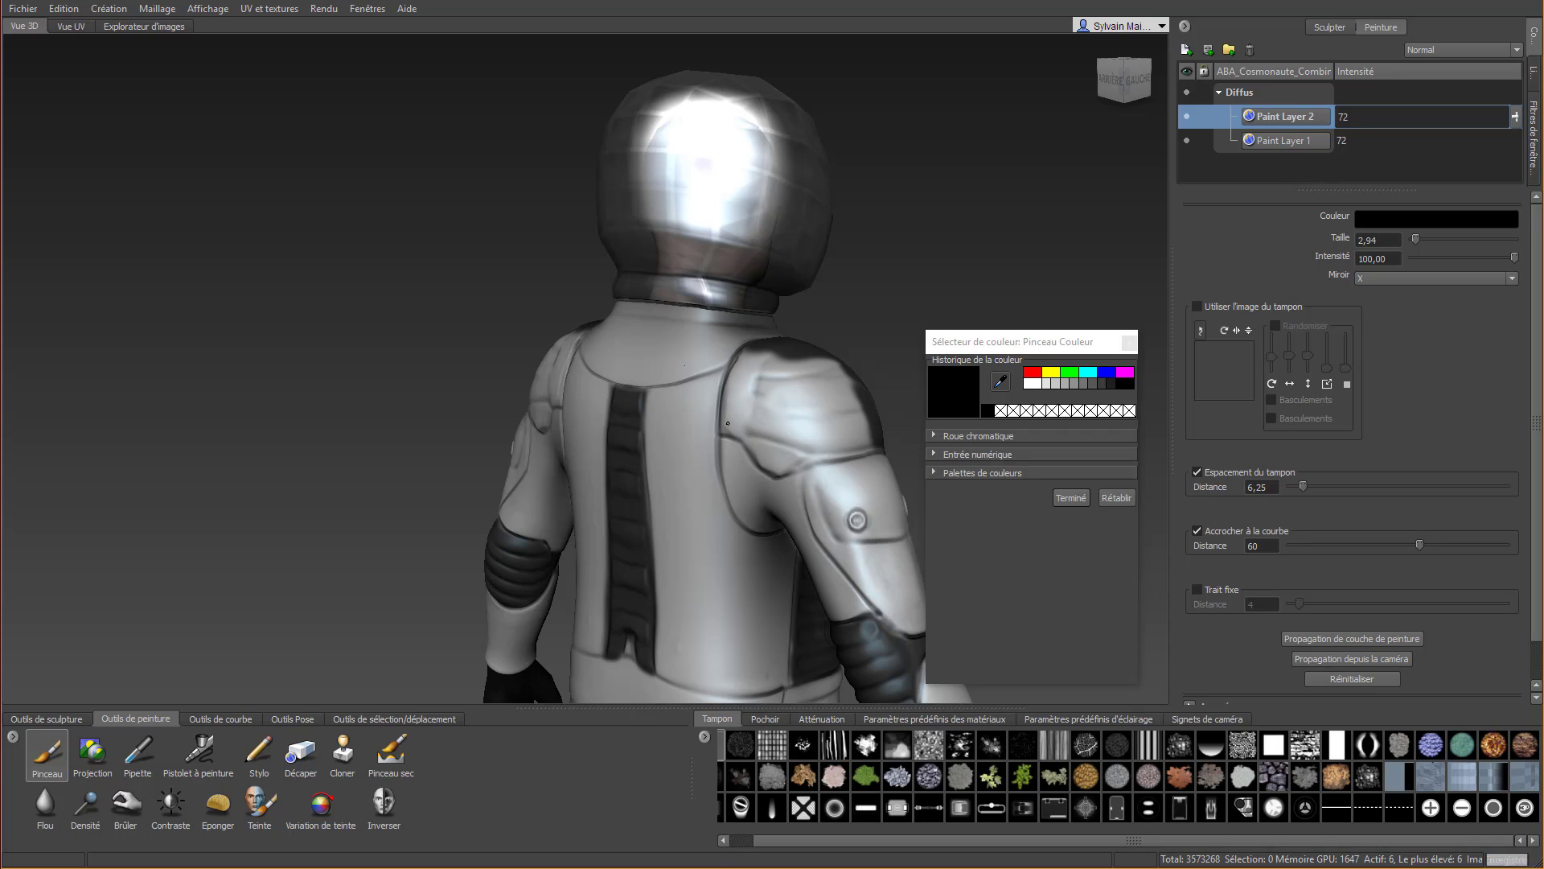
{"action": "mouse_move", "coordinate": [728, 423]}
{"action": "left_mouse_down"}
{"action": "mouse_move", "coordinate": [748, 355]}
{"action": "mouse_move", "coordinate": [720, 390]}
{"action": "mouse_move", "coordinate": [756, 450]}
{"action": "mouse_move", "coordinate": [798, 465]}
{"action": "mouse_move", "coordinate": [866, 447]}
{"action": "mouse_move", "coordinate": [791, 432]}
{"action": "mouse_move", "coordinate": [756, 383]}
{"action": "mouse_move", "coordinate": [772, 354]}
{"action": "mouse_move", "coordinate": [828, 363]}
{"action": "mouse_move", "coordinate": [828, 414]}
{"action": "mouse_move", "coordinate": [792, 386]}
{"action": "mouse_move", "coordinate": [844, 419]}
{"action": "mouse_move", "coordinate": [359, 444]}
{"action": "left_mouse_up"}
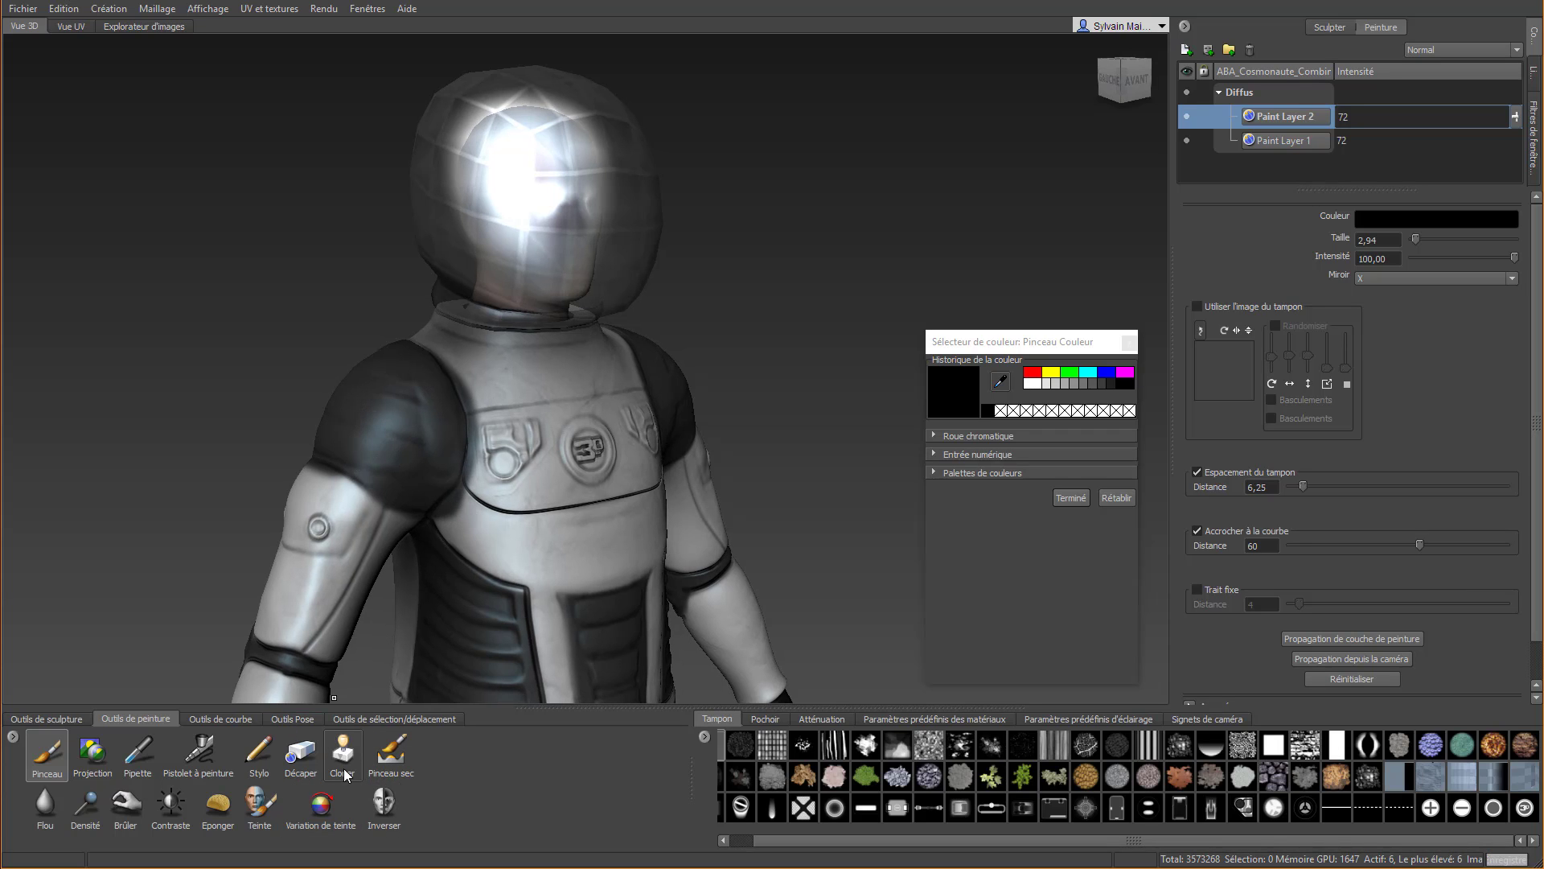
Turn off Trait fixe for Décaper and remove black paint overflow around the shoulder pad's rear and upper seams
{"action": "left_click", "coordinate": [301, 752]}
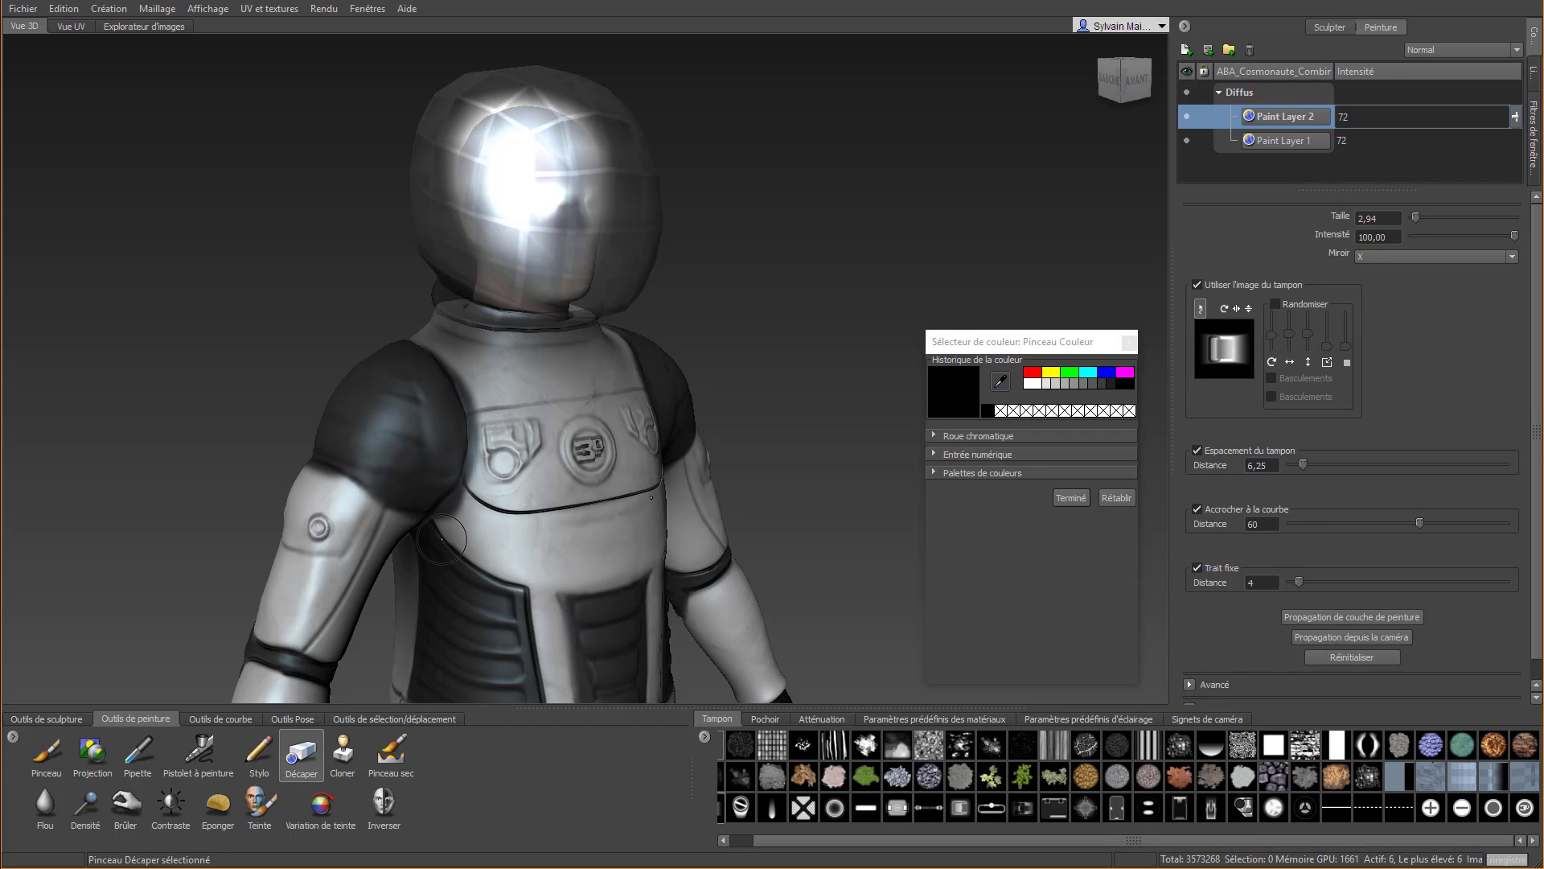
{"action": "left_click", "coordinate": [1221, 568]}
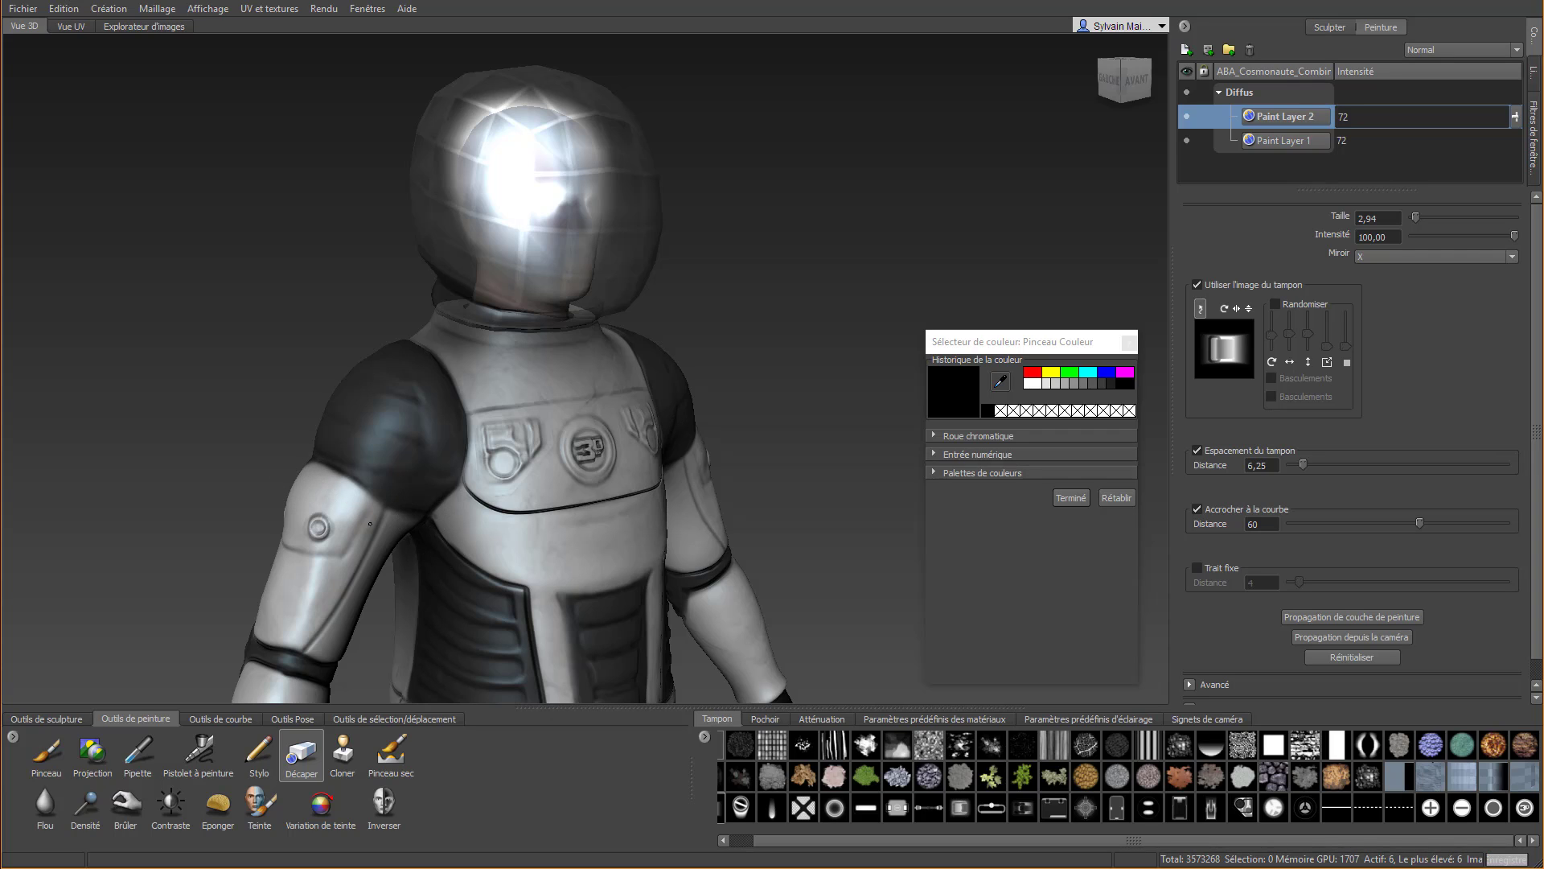
{"action": "mouse_move", "coordinate": [388, 538]}
{"action": "left_mouse_down", "text": "alt"}
{"action": "mouse_move", "coordinate": [321, 415]}
{"action": "mouse_move", "coordinate": [692, 438]}
{"action": "left_mouse_up", "text": "alt"}
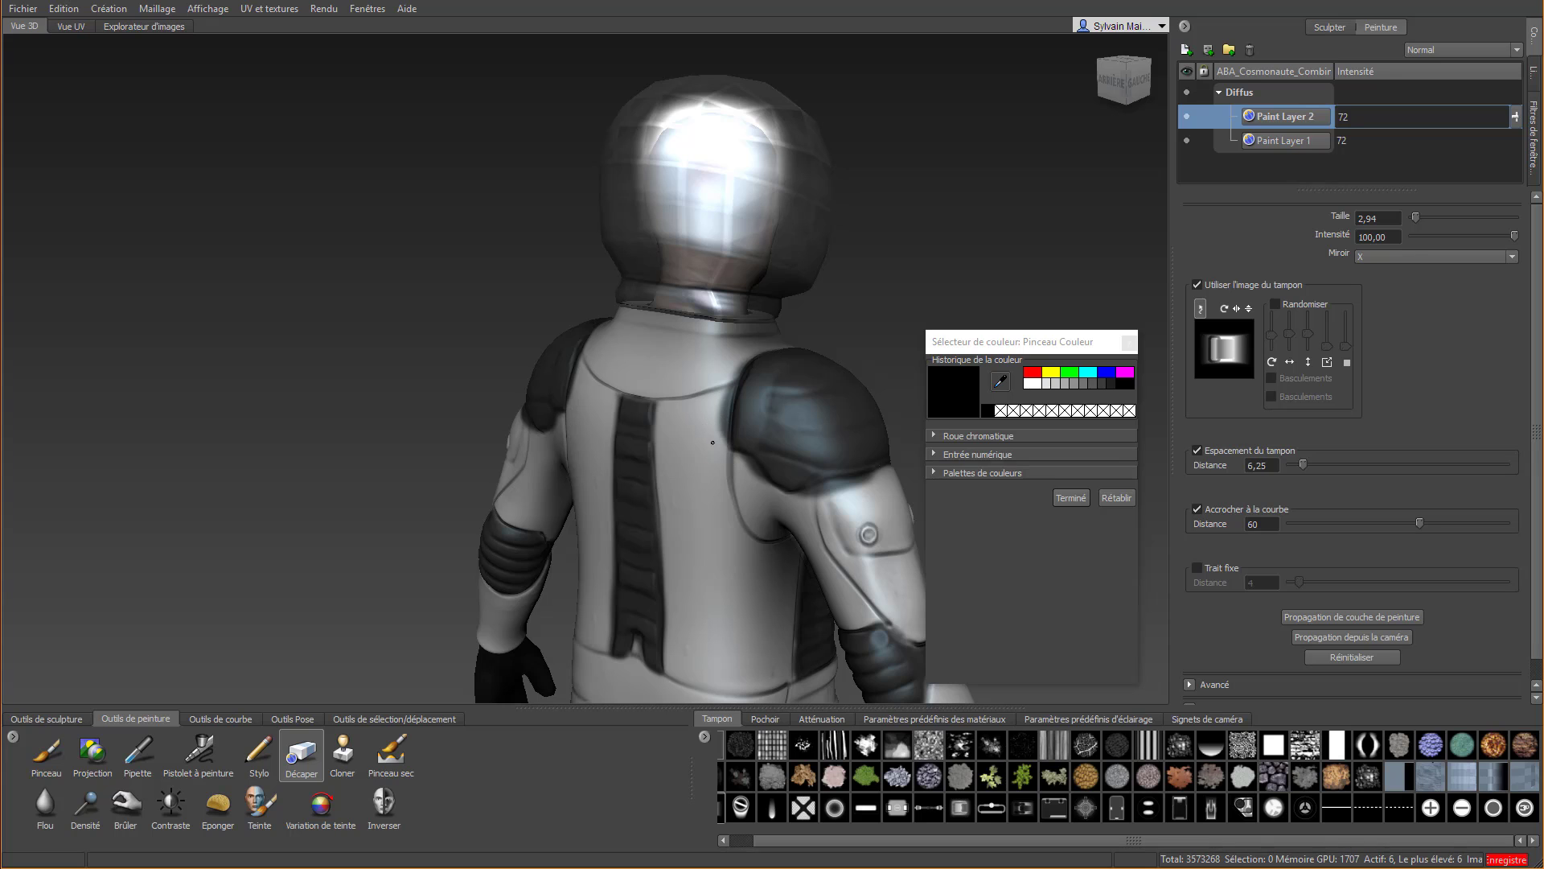
{"action": "left_click_drag", "start_coordinate": [708, 366], "coordinate": [614, 443], "text": "alt"}
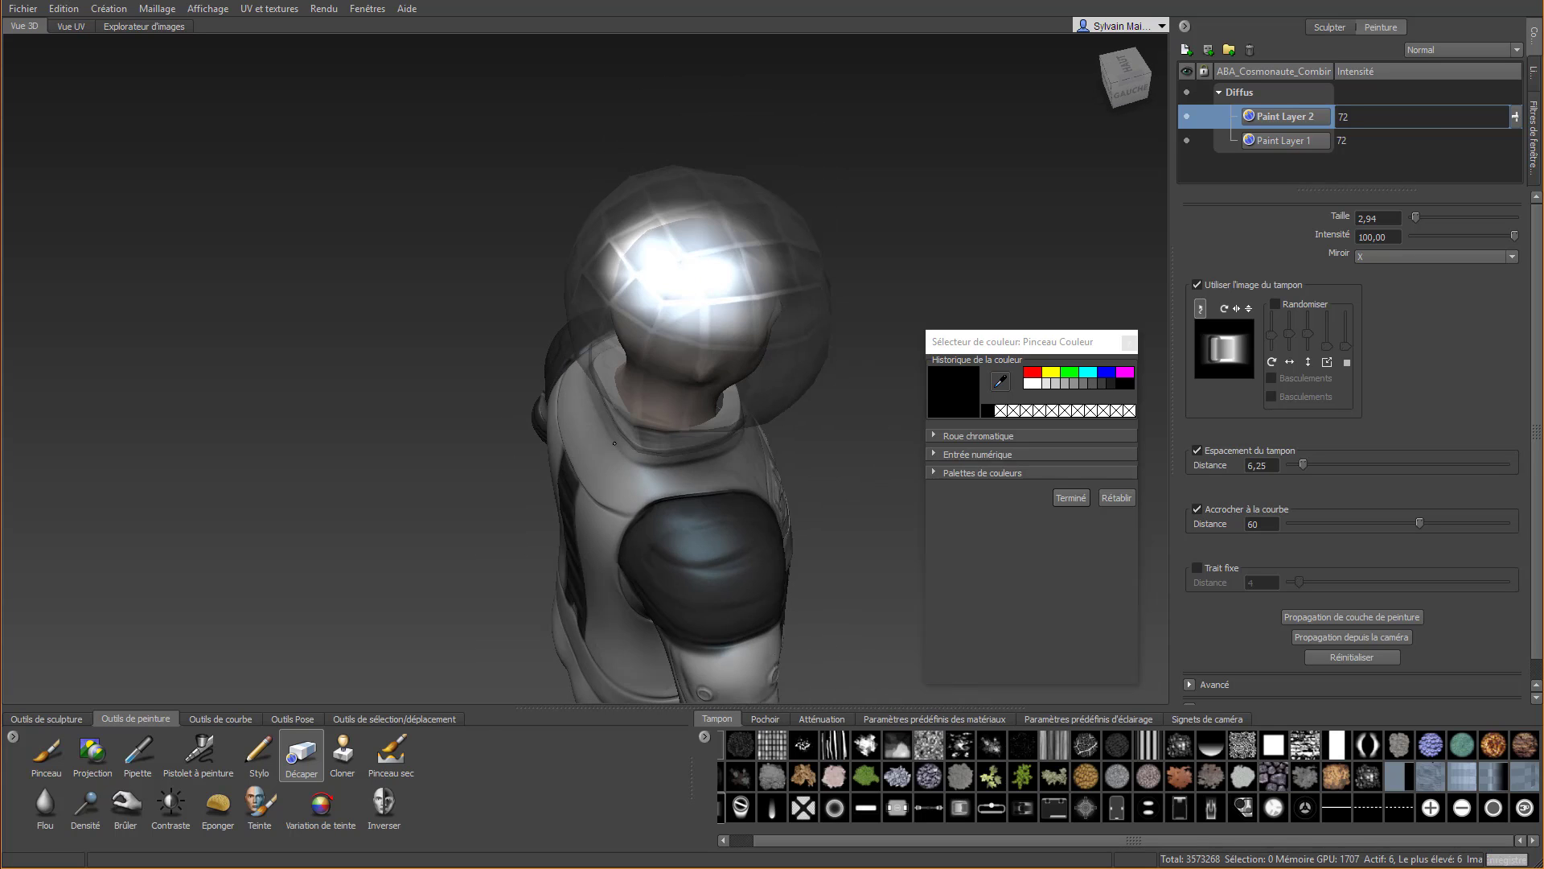
{"action": "left_click_drag", "start_coordinate": [611, 514], "coordinate": [657, 398], "text": "alt"}
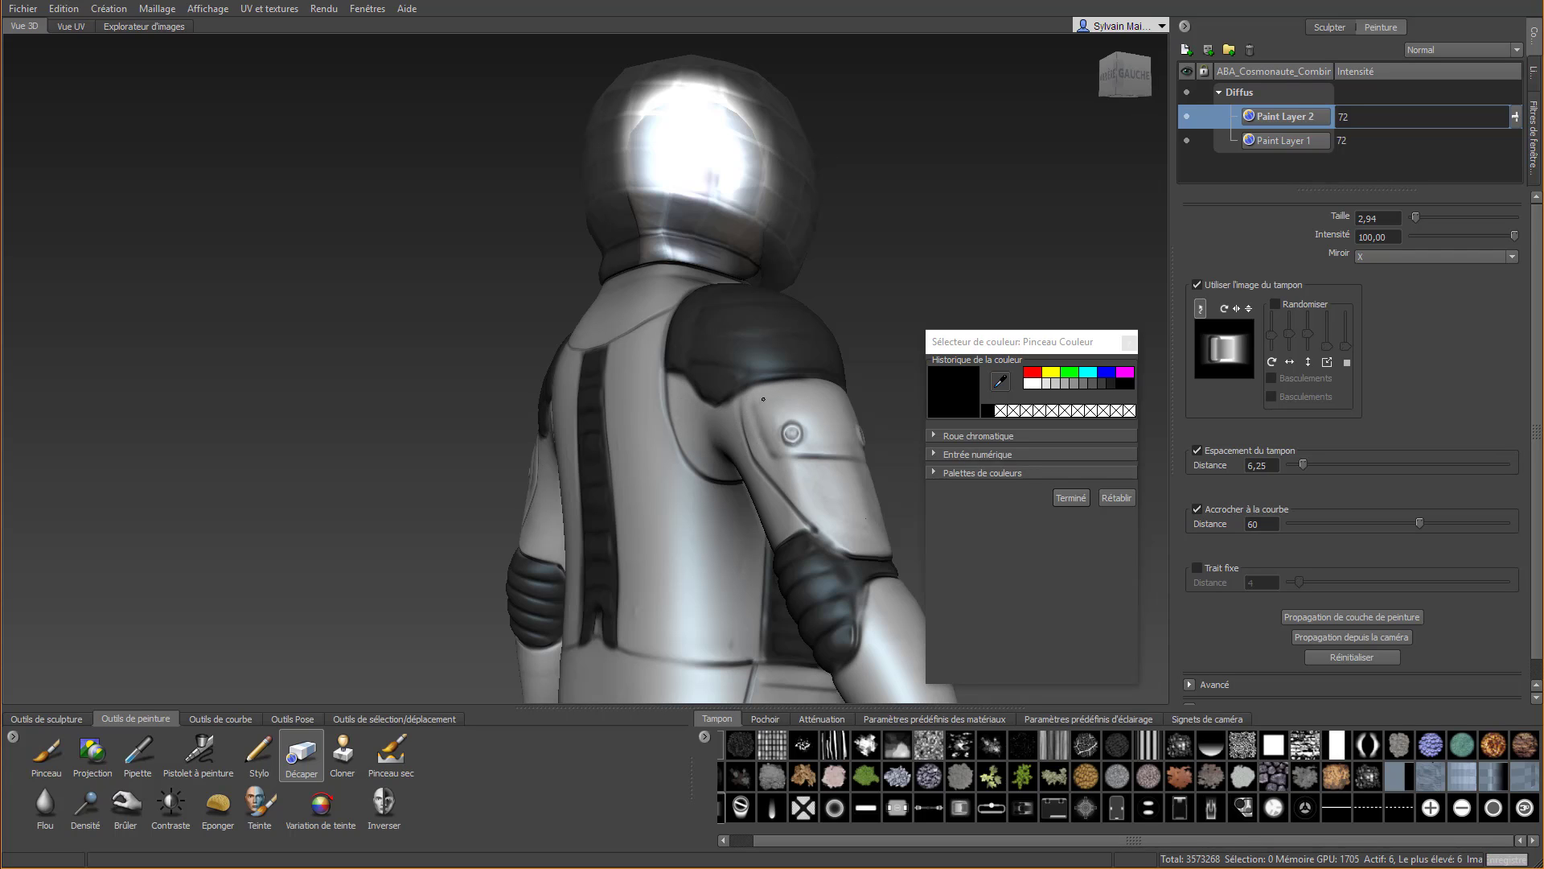
Remove the black paint overflow along the front shoulder seams beside the chest plate with Décaper
{"action": "left_click_drag", "start_coordinate": [825, 398], "coordinate": [429, 440], "text": "alt"}
{"action": "middle_click_drag", "start_coordinate": [430, 441], "coordinate": [411, 384], "text": "alt"}
{"action": "right_click_drag", "start_coordinate": [412, 390], "coordinate": [477, 258], "text": "alt"}
{"action": "middle_click_drag", "start_coordinate": [472, 238], "coordinate": [496, 365], "text": "alt"}
{"action": "right_click_drag", "start_coordinate": [382, 438], "coordinate": [445, 406], "text": "alt"}
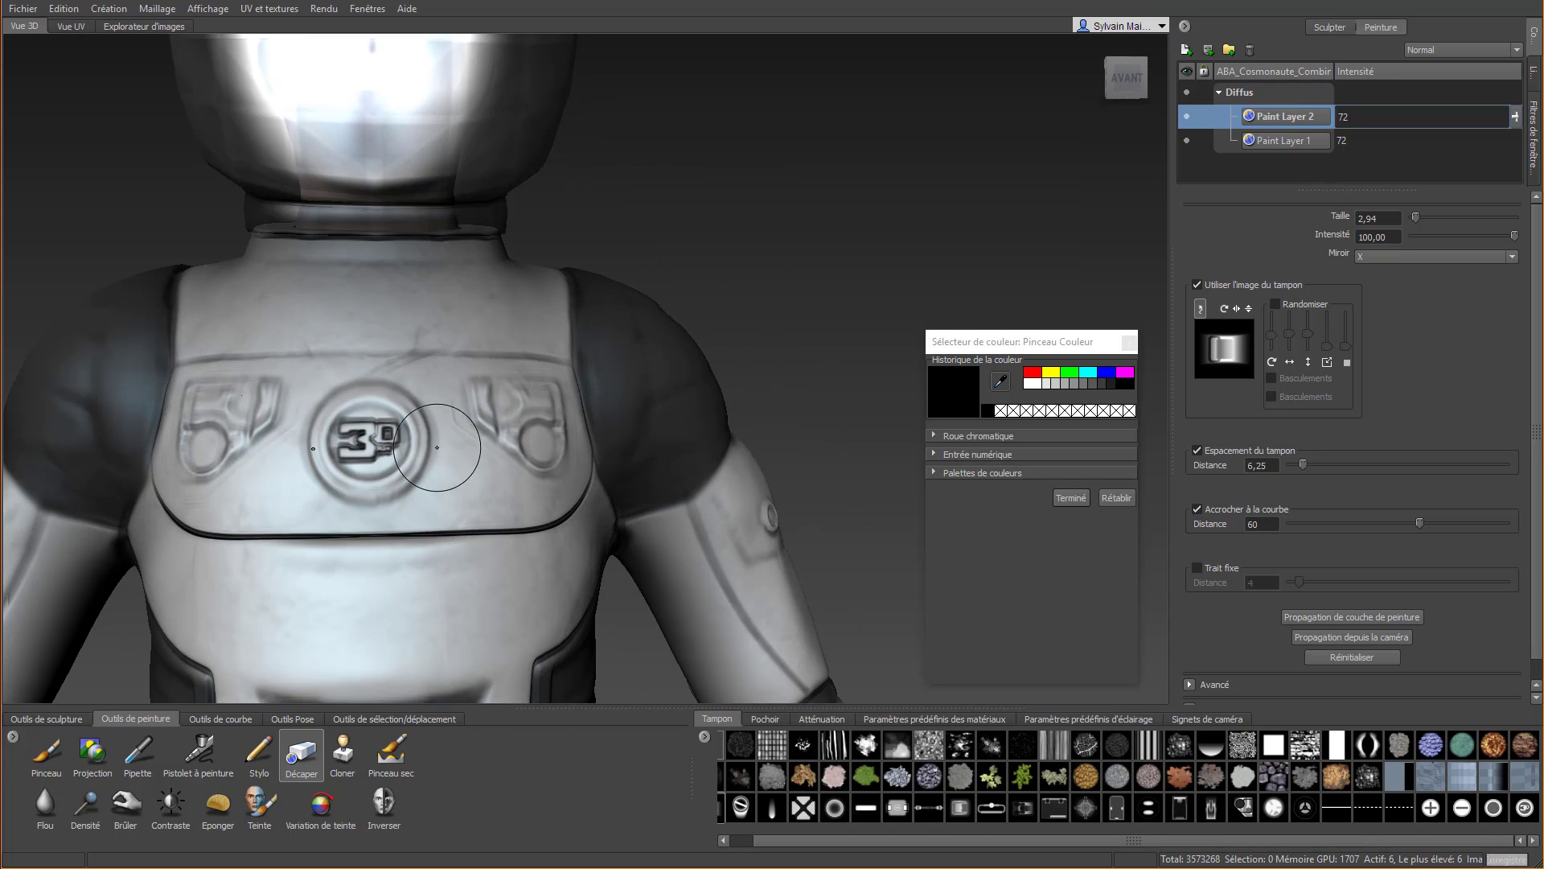
Expand the colour wheel and set the paint colour to a bright orange-red
{"action": "left_click", "coordinate": [949, 389]}
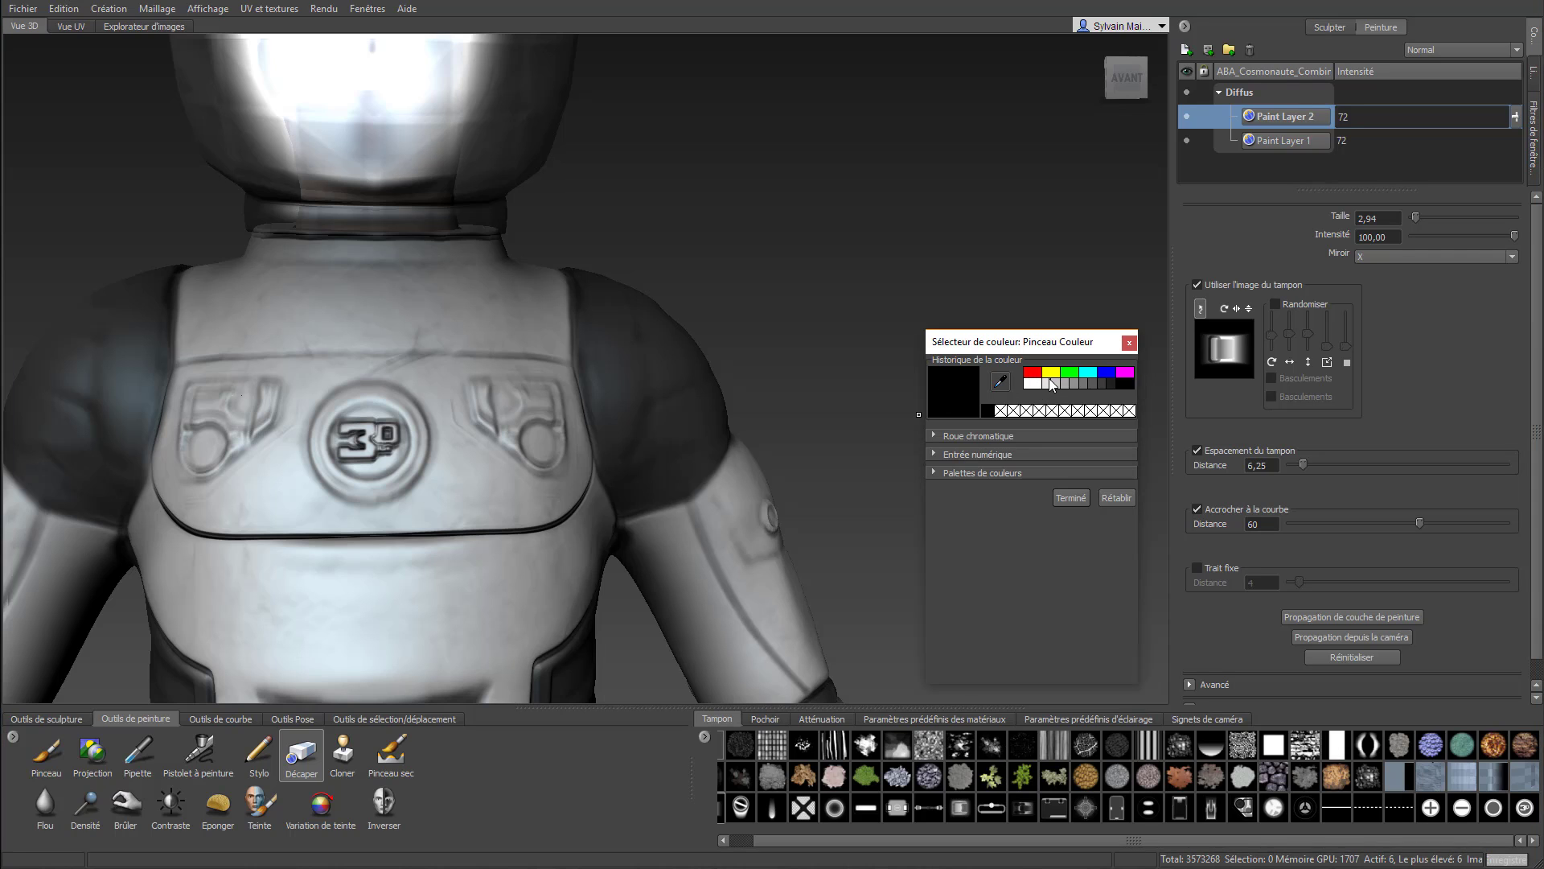
{"action": "left_click", "coordinate": [957, 437]}
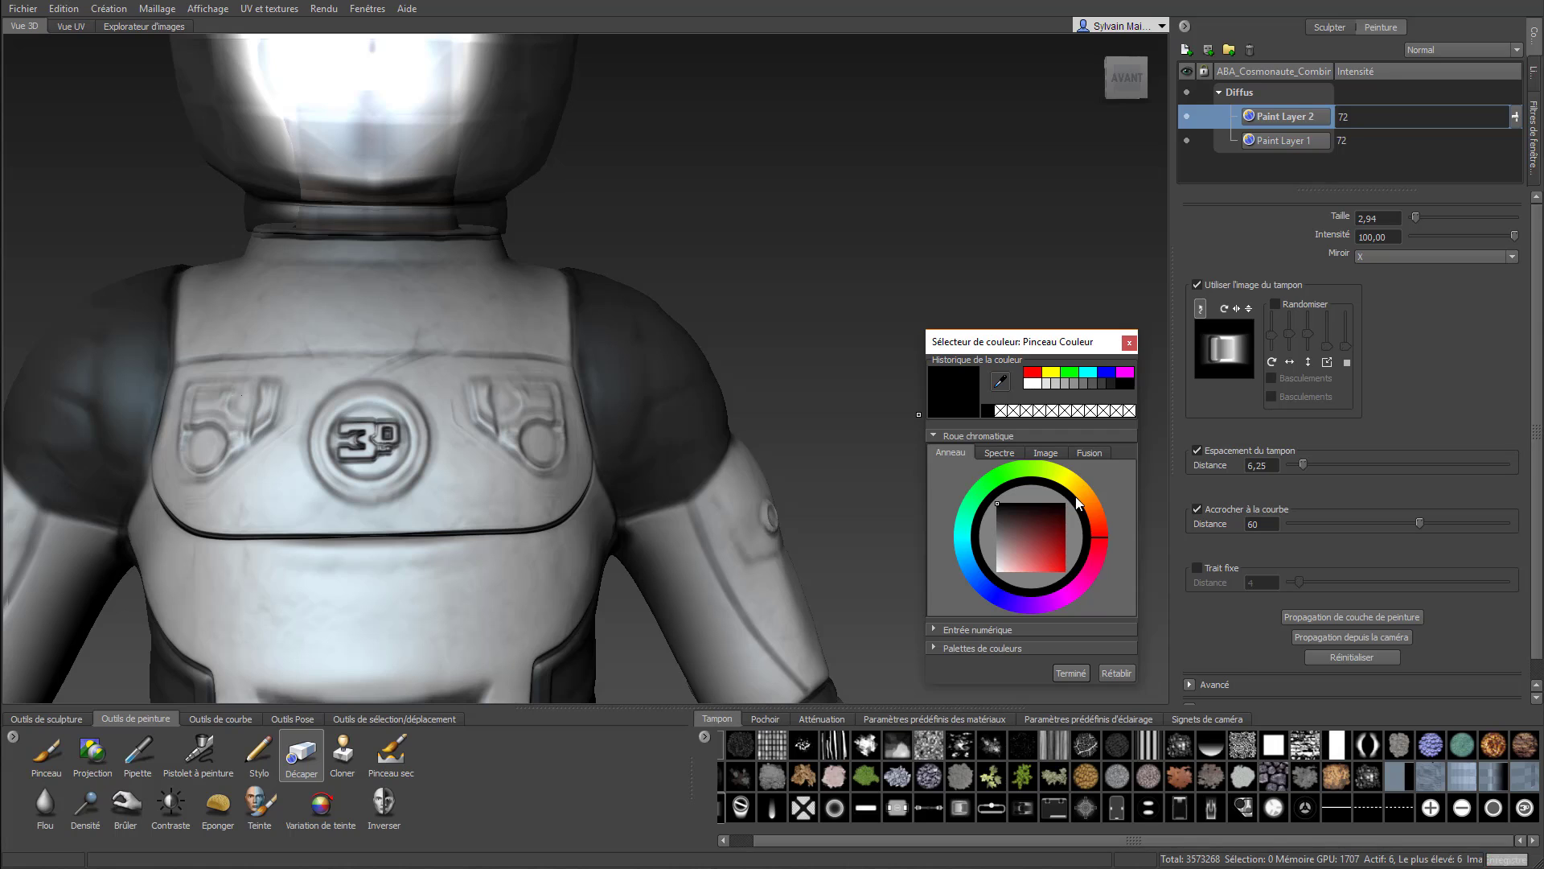
{"action": "left_click_drag", "start_coordinate": [1048, 567], "coordinate": [1060, 572]}
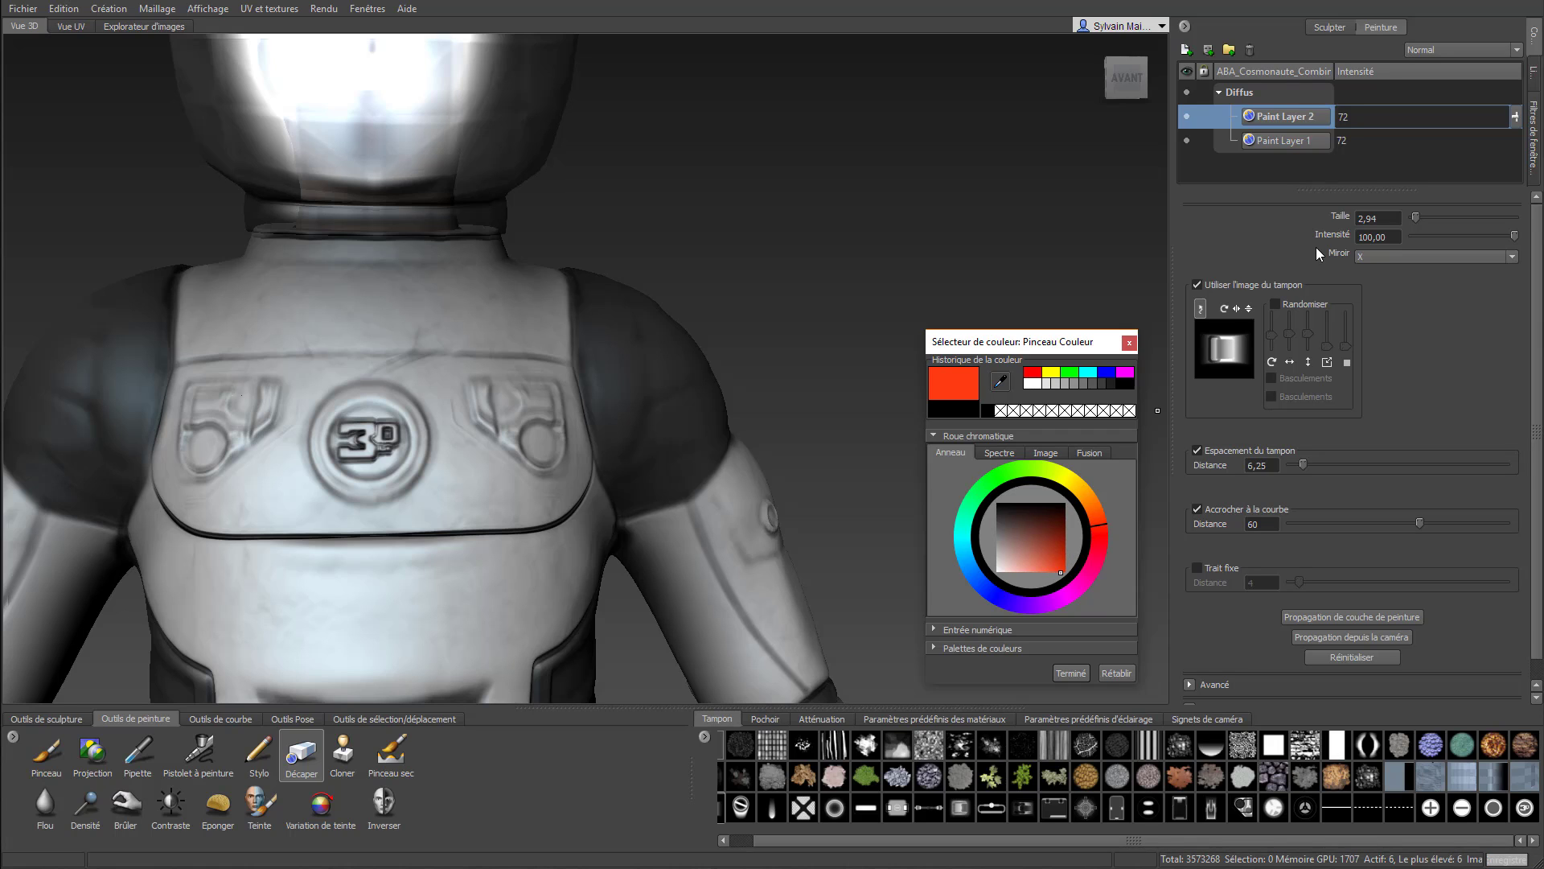
Create a new 2048 PNG [8 bit, RGBA] paint layer named Paint Layer 3 in the Diffus channel
{"action": "left_click", "coordinate": [1208, 49]}
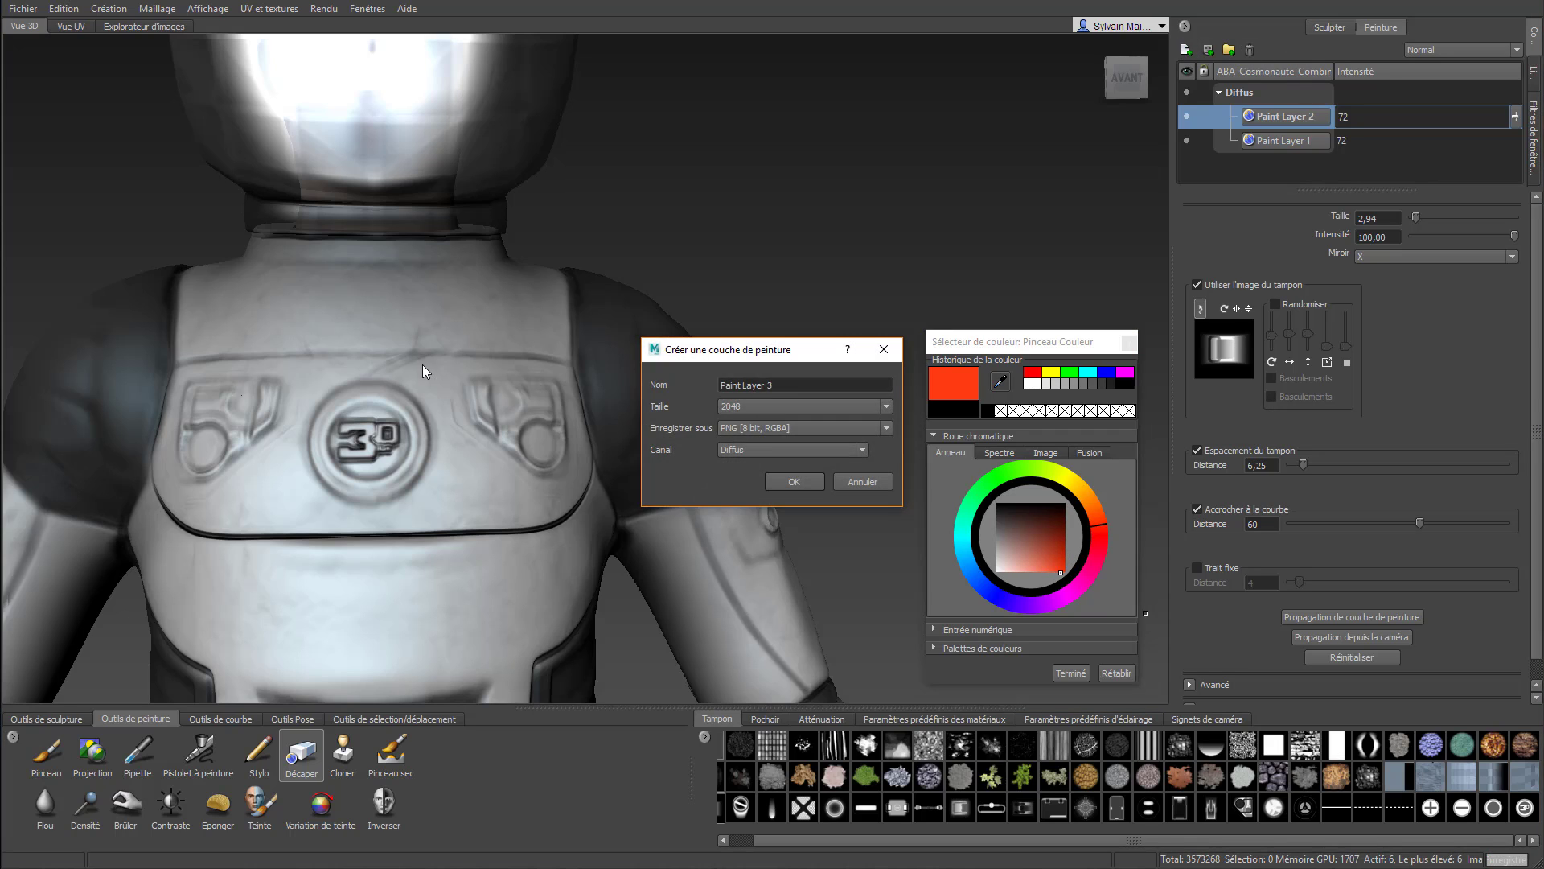
{"action": "left_click", "coordinate": [792, 481]}
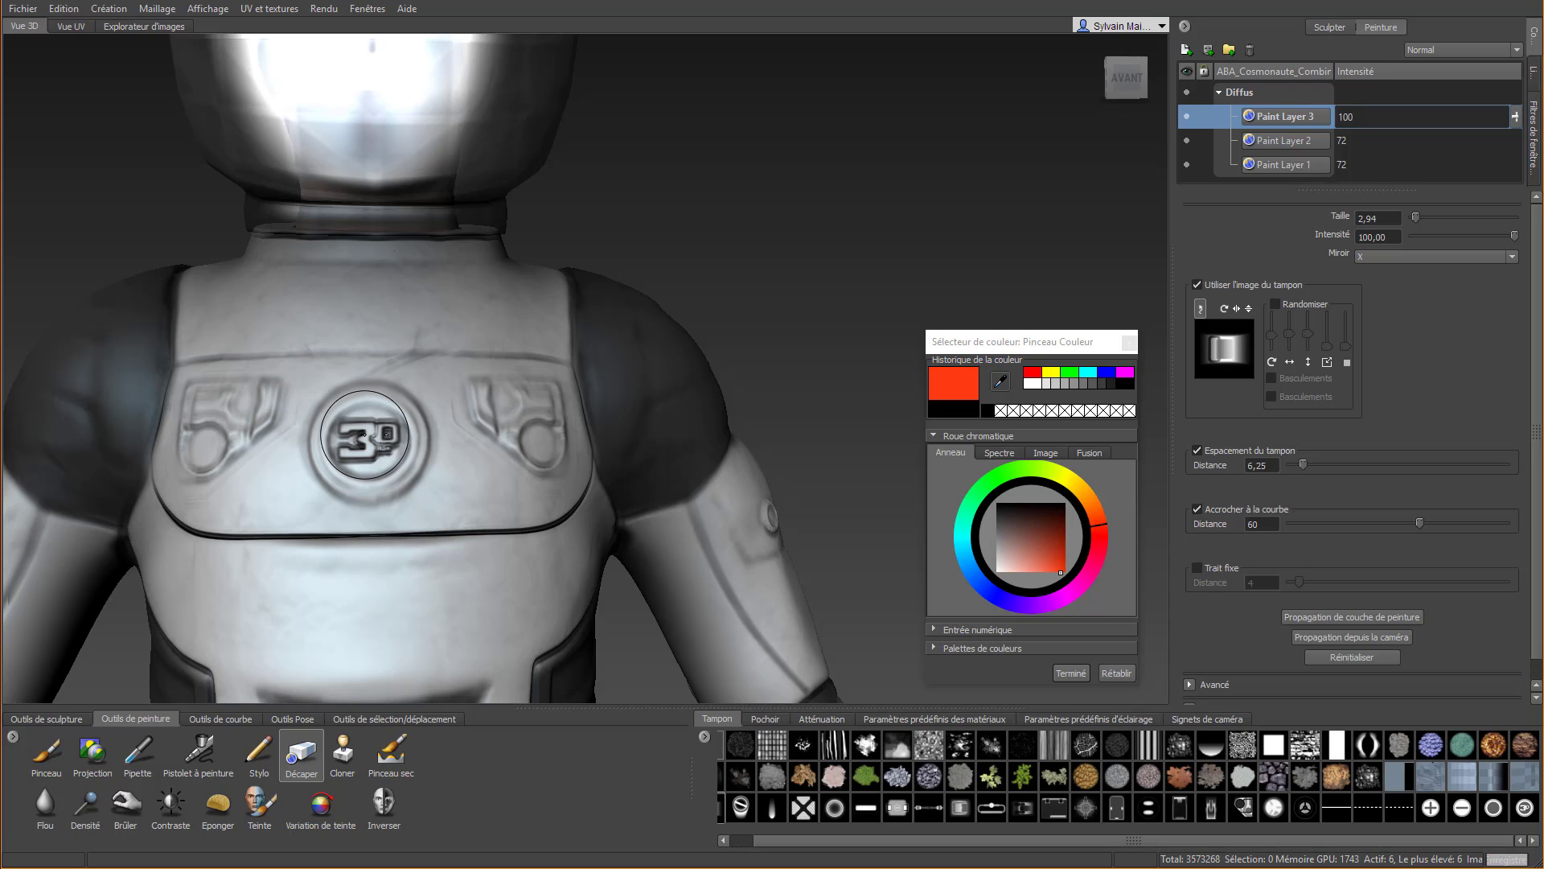
Paint the round chest emblem freehand with the Pinceau brush in bright red
{"action": "left_click", "coordinate": [46, 751]}
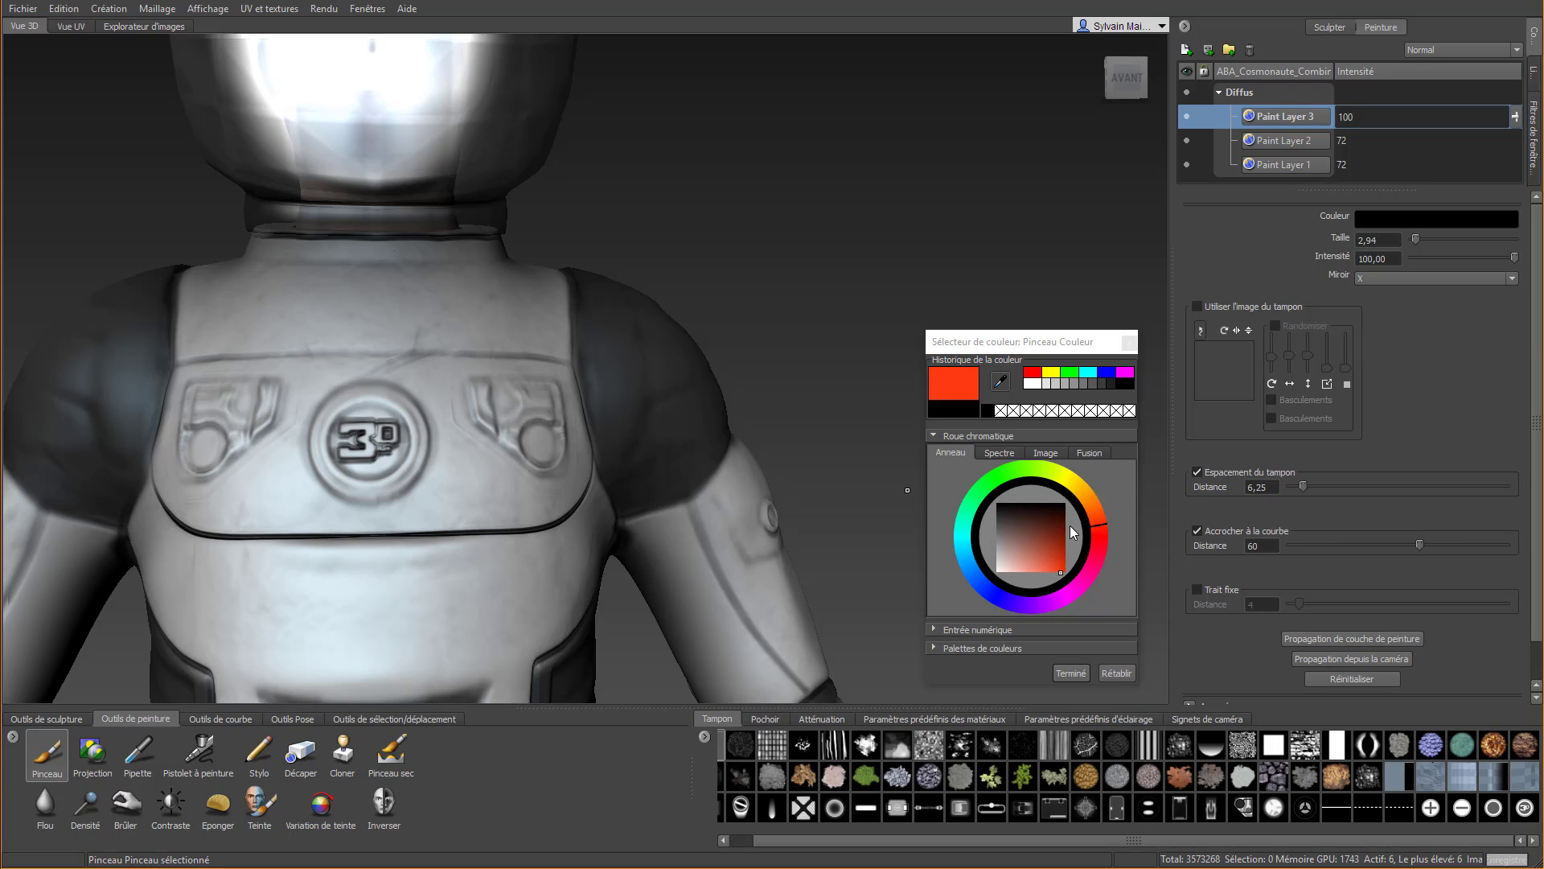
{"action": "left_click", "coordinate": [1102, 538]}
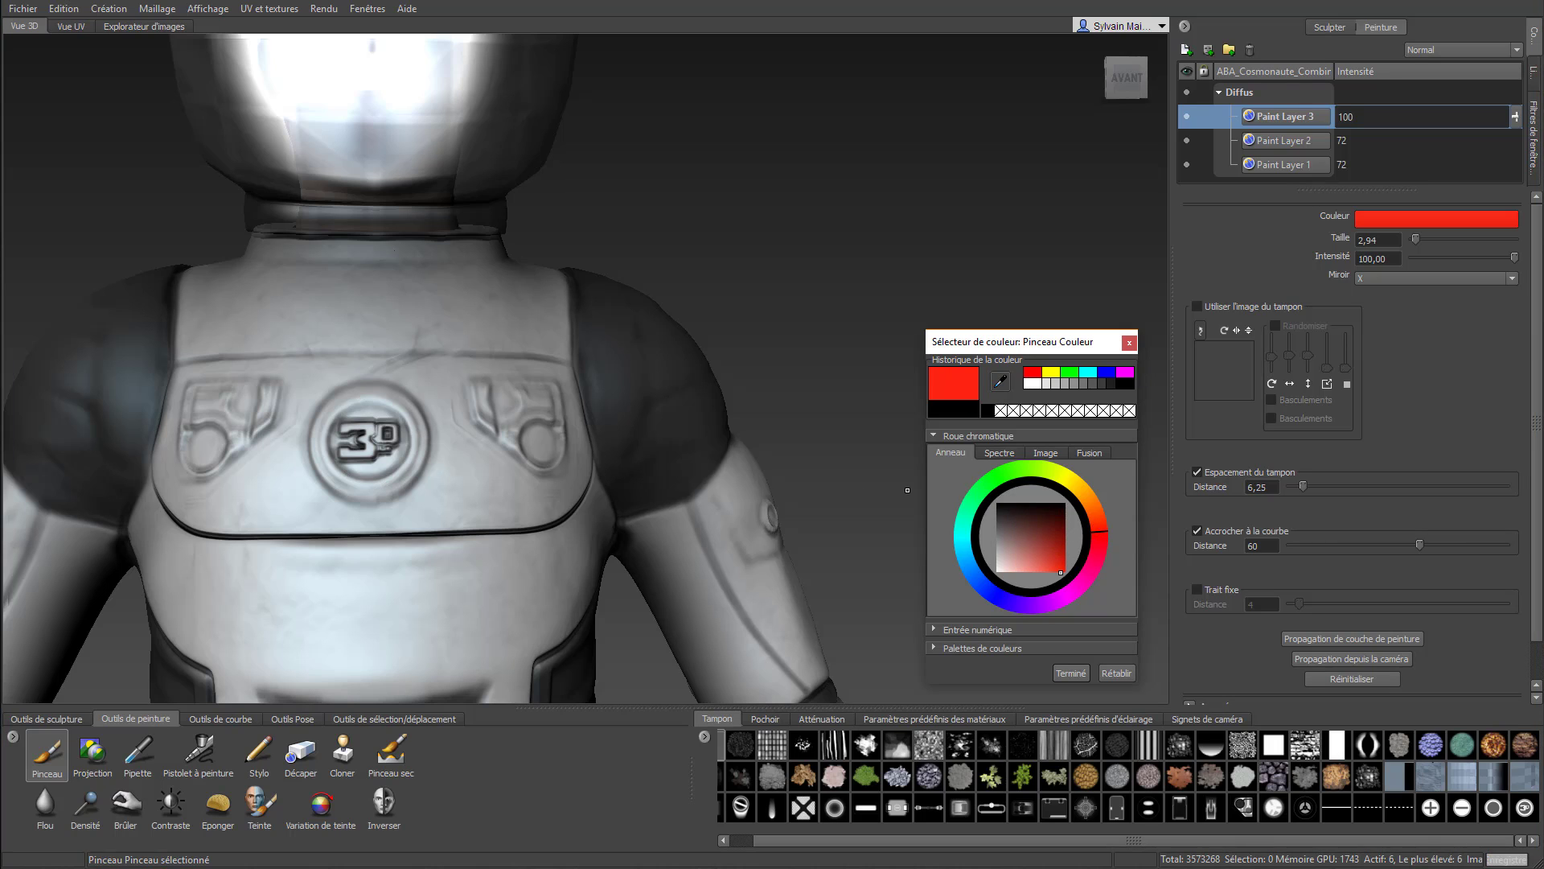
{"action": "mouse_move", "coordinate": [353, 441]}
{"action": "left_mouse_down"}
{"action": "mouse_move", "coordinate": [378, 441]}
{"action": "mouse_move", "coordinate": [381, 474]}
{"action": "mouse_move", "coordinate": [374, 407]}
{"action": "mouse_move", "coordinate": [355, 456]}
{"action": "mouse_move", "coordinate": [382, 447]}
{"action": "mouse_move", "coordinate": [361, 439]}
{"action": "mouse_move", "coordinate": [355, 460]}
{"action": "mouse_move", "coordinate": [348, 425]}
{"action": "mouse_move", "coordinate": [363, 433]}
{"action": "left_mouse_up"}
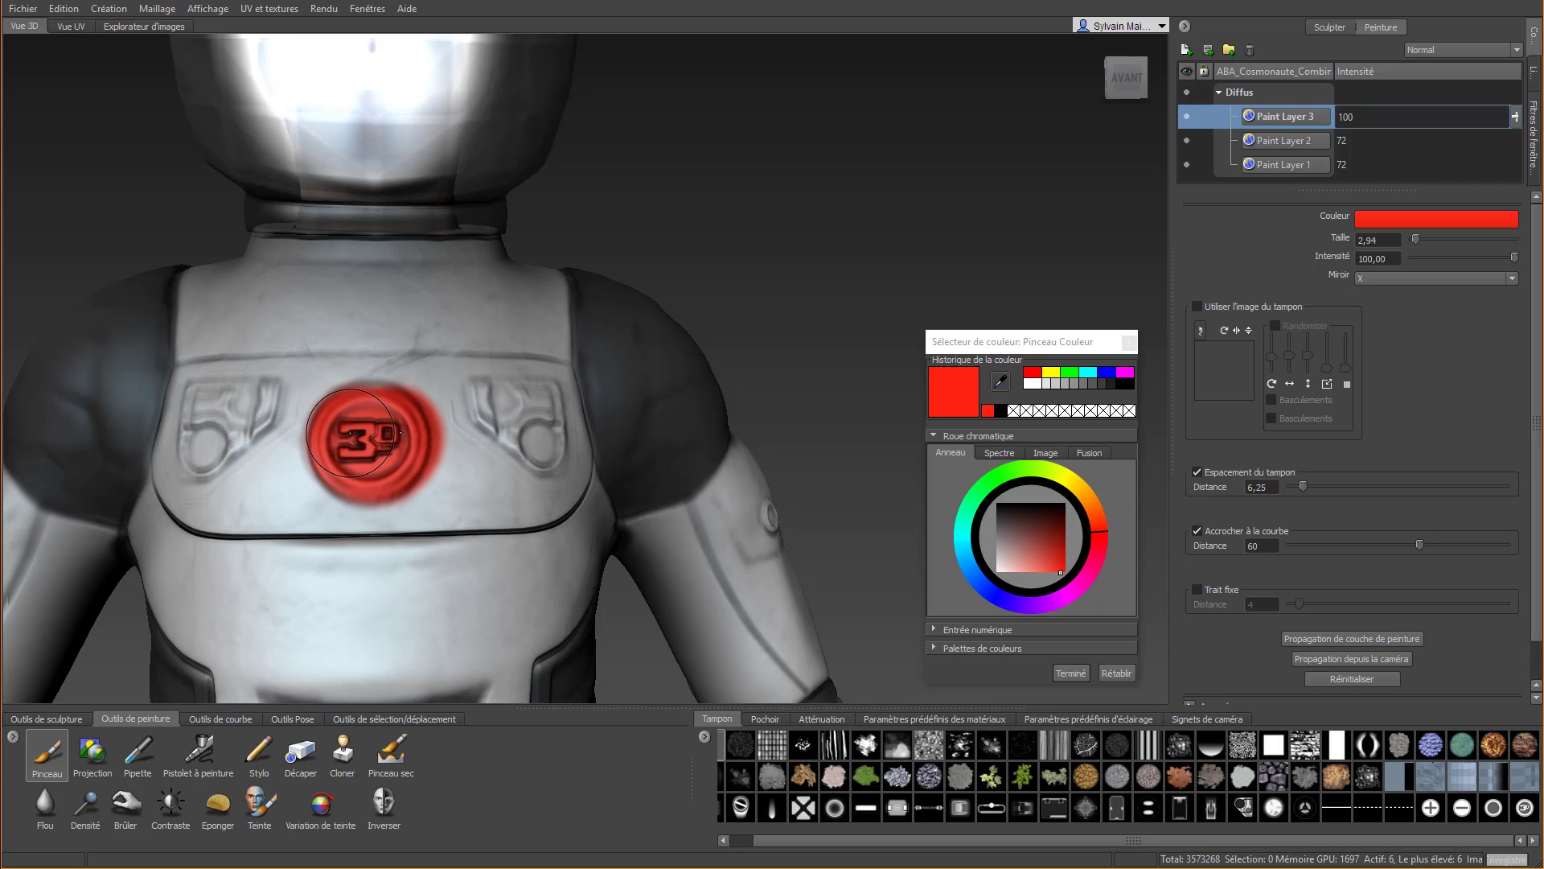
{"action": "scroll", "coordinate": [423, 429], "scroll_direction": "down", "scroll_amount": 4}
{"action": "scroll", "coordinate": [512, 439], "scroll_direction": "up", "scroll_amount": 4}
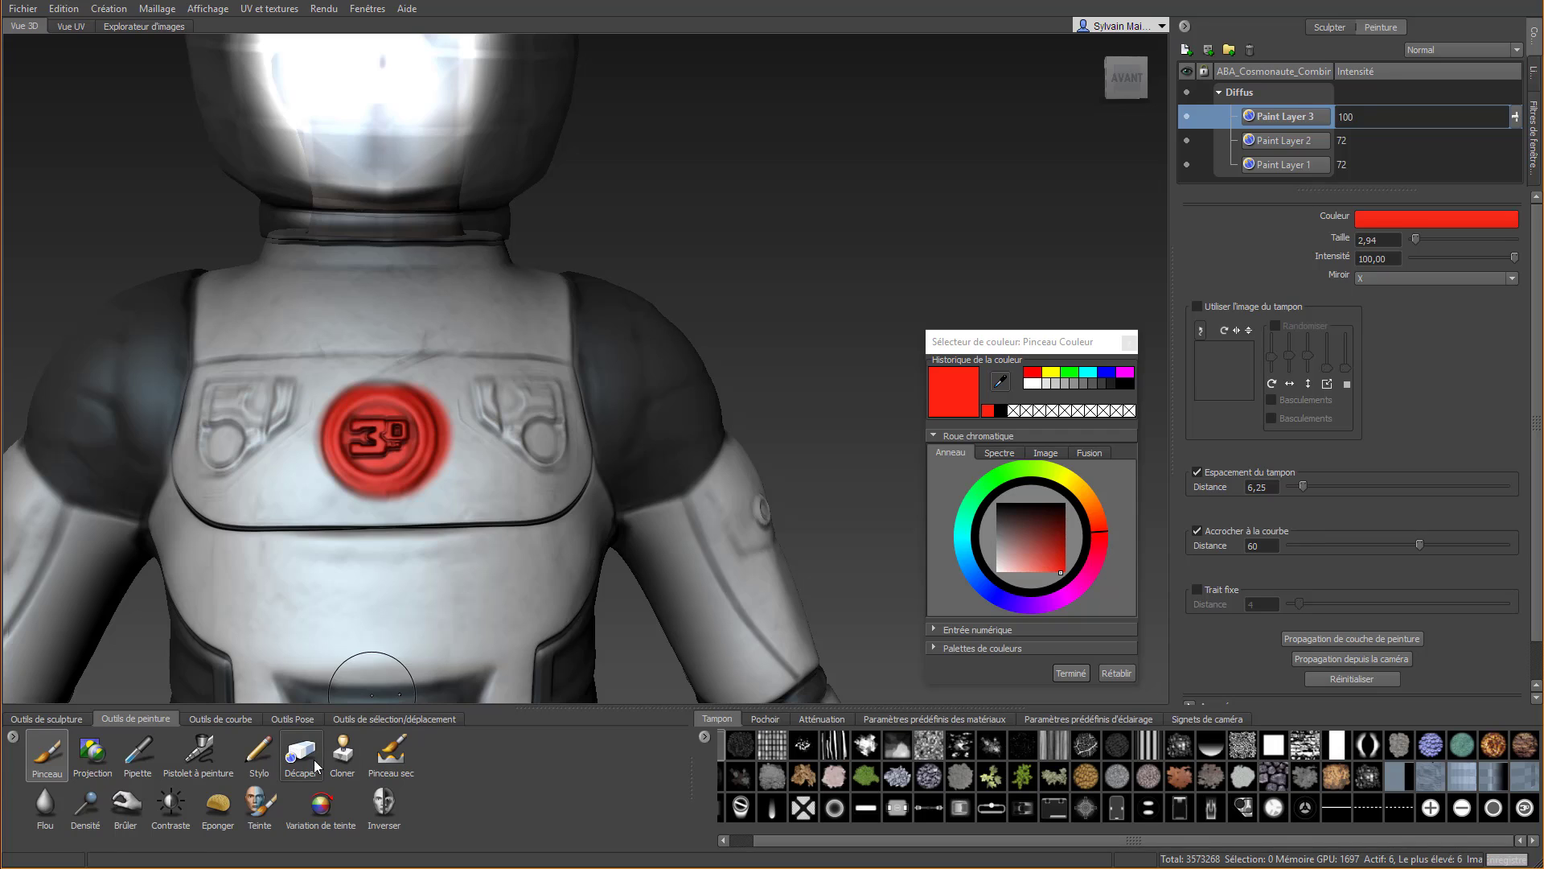
Erase all the red paint from the round chest emblem with Décaper
{"action": "left_click", "coordinate": [315, 765]}
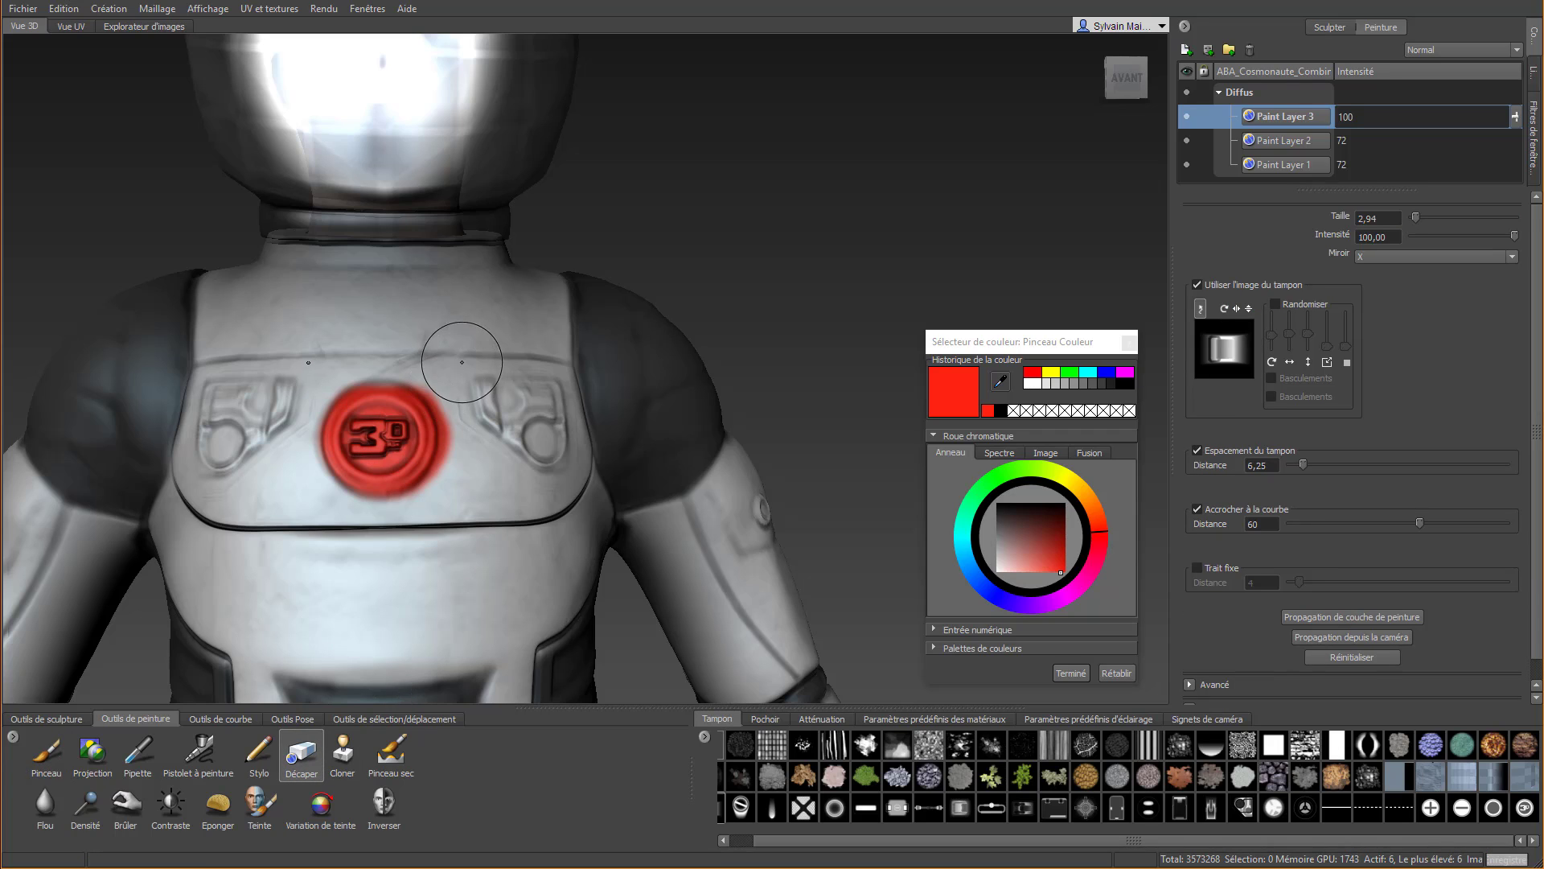
{"action": "mouse_move", "coordinate": [477, 422]}
{"action": "left_mouse_down"}
{"action": "mouse_move", "coordinate": [438, 471]}
{"action": "mouse_move", "coordinate": [433, 385]}
{"action": "mouse_move", "coordinate": [389, 383]}
{"action": "mouse_move", "coordinate": [400, 389]}
{"action": "left_mouse_up"}
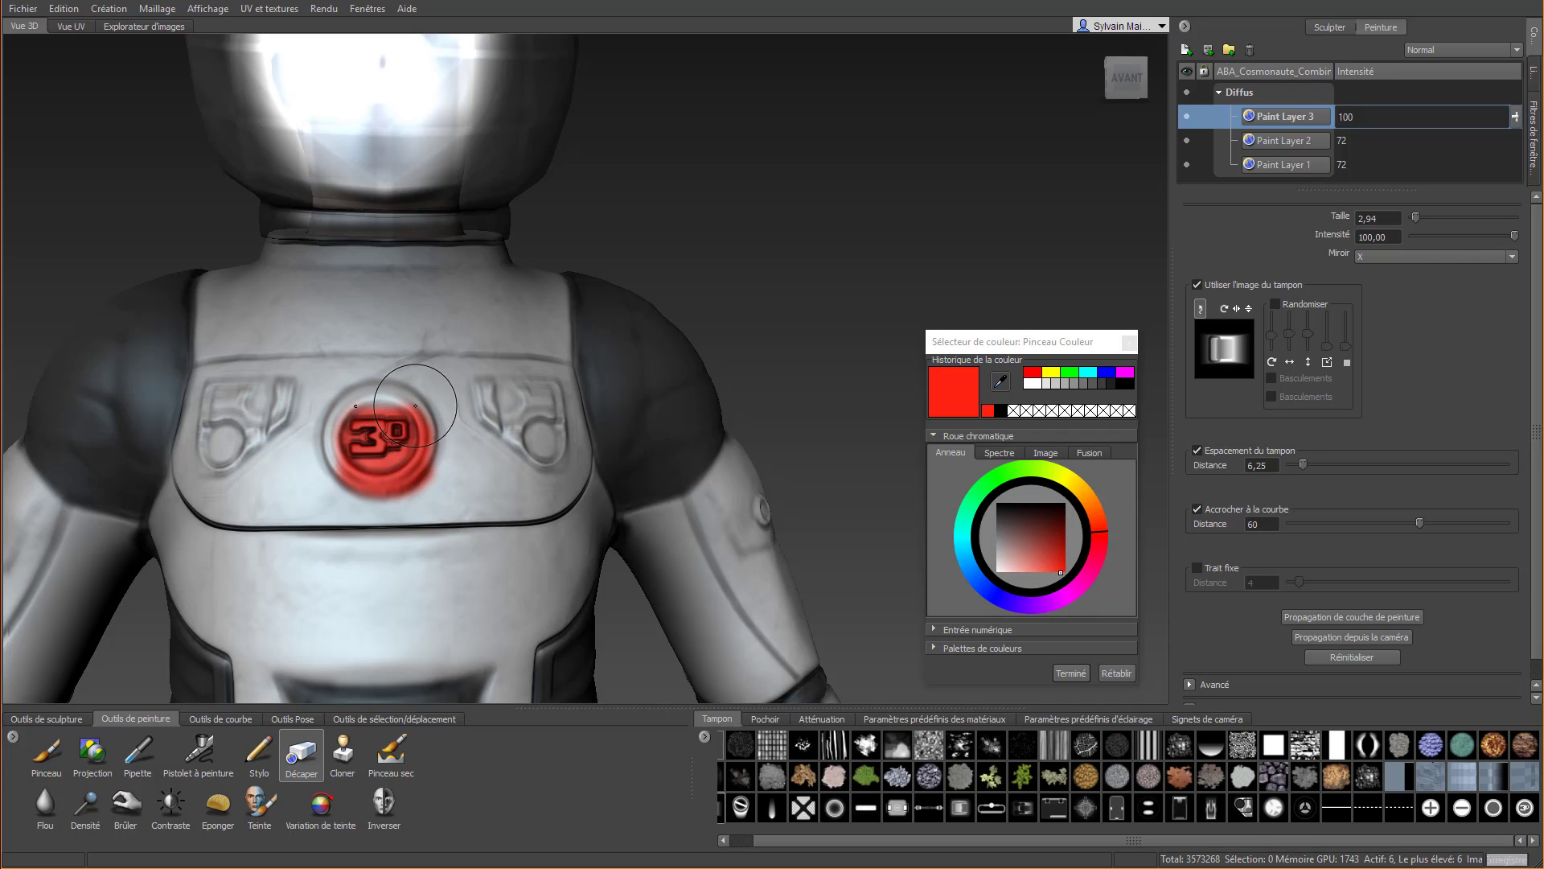
{"action": "mouse_move", "coordinate": [350, 497]}
{"action": "left_mouse_down"}
{"action": "mouse_move", "coordinate": [342, 435]}
{"action": "mouse_move", "coordinate": [338, 468]}
{"action": "left_mouse_up"}
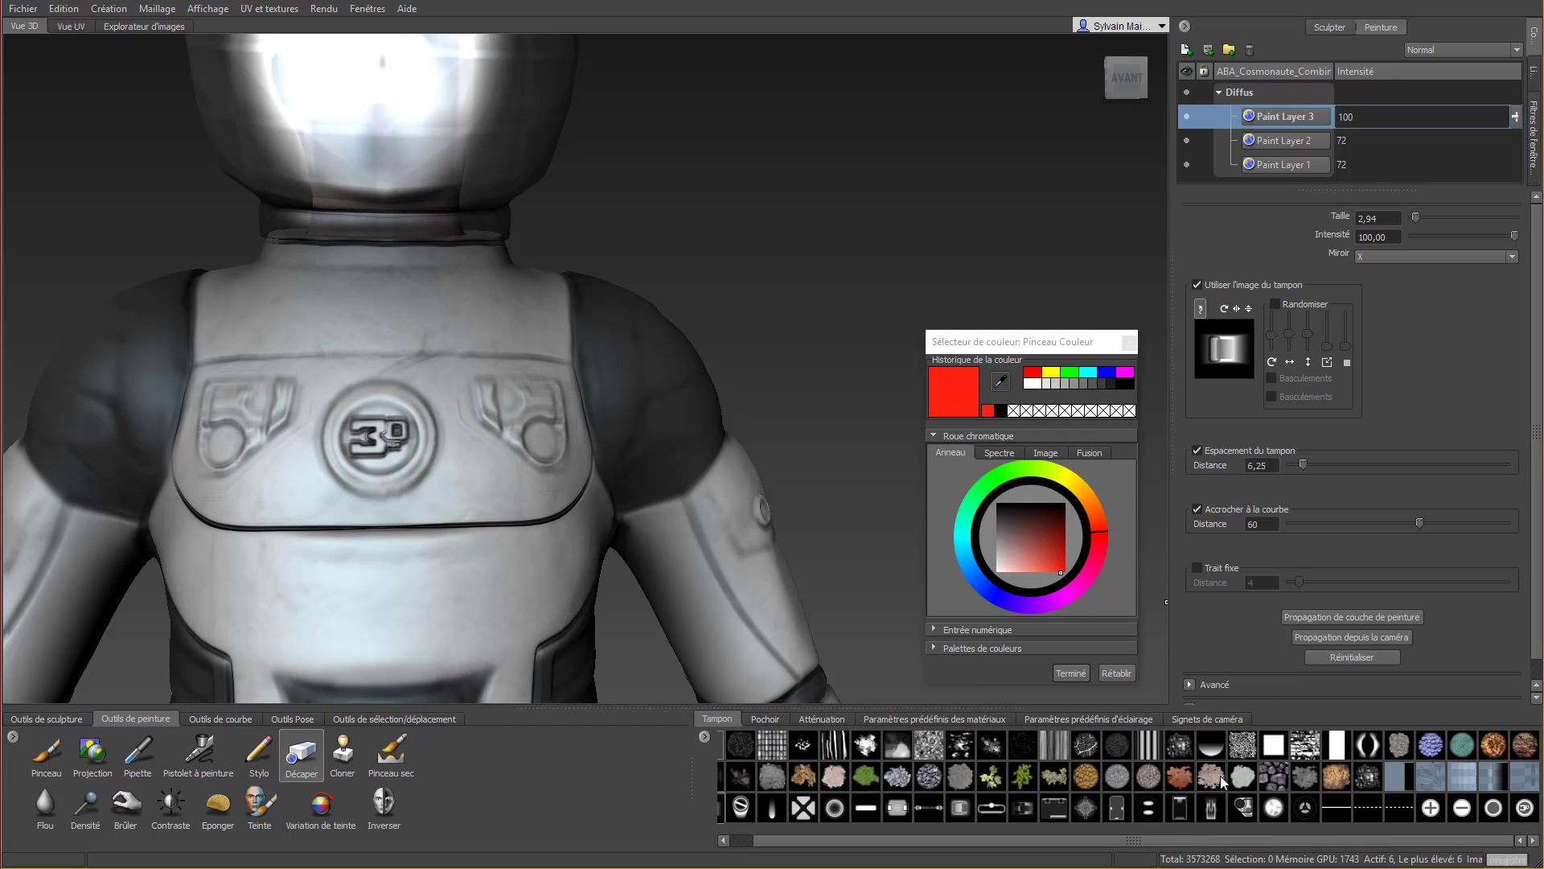
Load the solid white circle stencil and move and scale it to fit exactly over the round chest emblem
{"action": "left_click", "coordinate": [764, 718]}
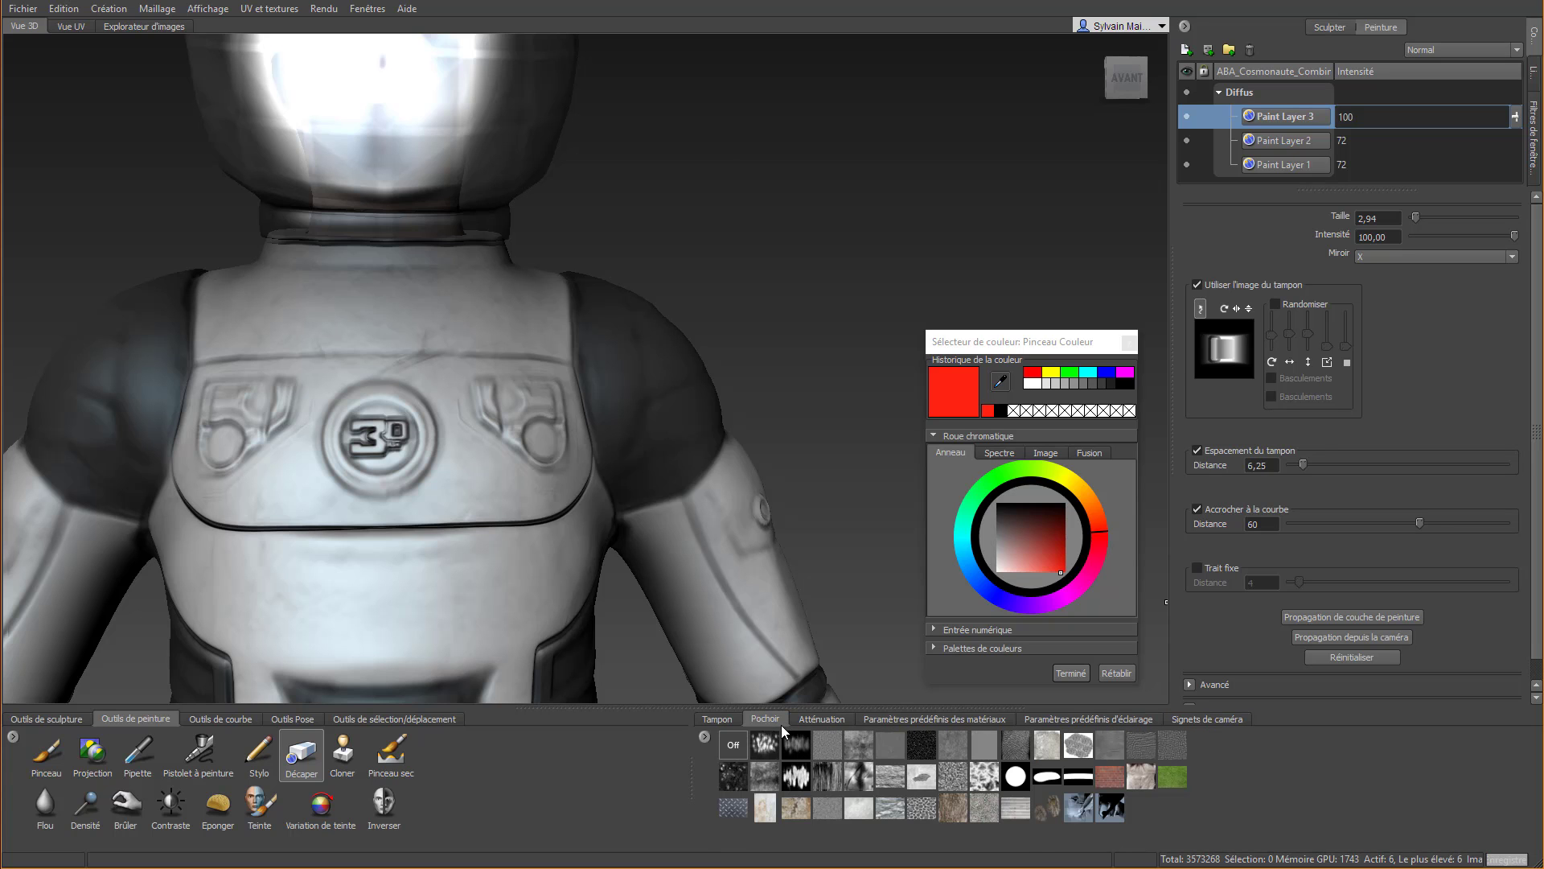
{"action": "left_click", "coordinate": [1015, 777]}
{"action": "mouse_move", "coordinate": [567, 412]}
{"action": "left_mouse_down", "text": "alt"}
{"action": "mouse_move", "coordinate": [551, 432]}
{"action": "mouse_move", "coordinate": [547, 411]}
{"action": "left_mouse_up", "text": "alt"}
{"action": "middle_click_drag", "start_coordinate": [548, 410], "coordinate": [600, 343], "text": "alt"}
{"action": "scroll", "coordinate": [627, 354], "scroll_direction": "up", "scroll_amount": 5}
{"action": "mouse_move", "coordinate": [624, 372]}
{"action": "left_mouse_down", "text": "alt"}
{"action": "mouse_move", "coordinate": [616, 389]}
{"action": "mouse_move", "coordinate": [645, 361]}
{"action": "left_mouse_up", "text": "alt"}
{"action": "middle_click_drag", "start_coordinate": [644, 361], "coordinate": [622, 362], "text": "alt"}
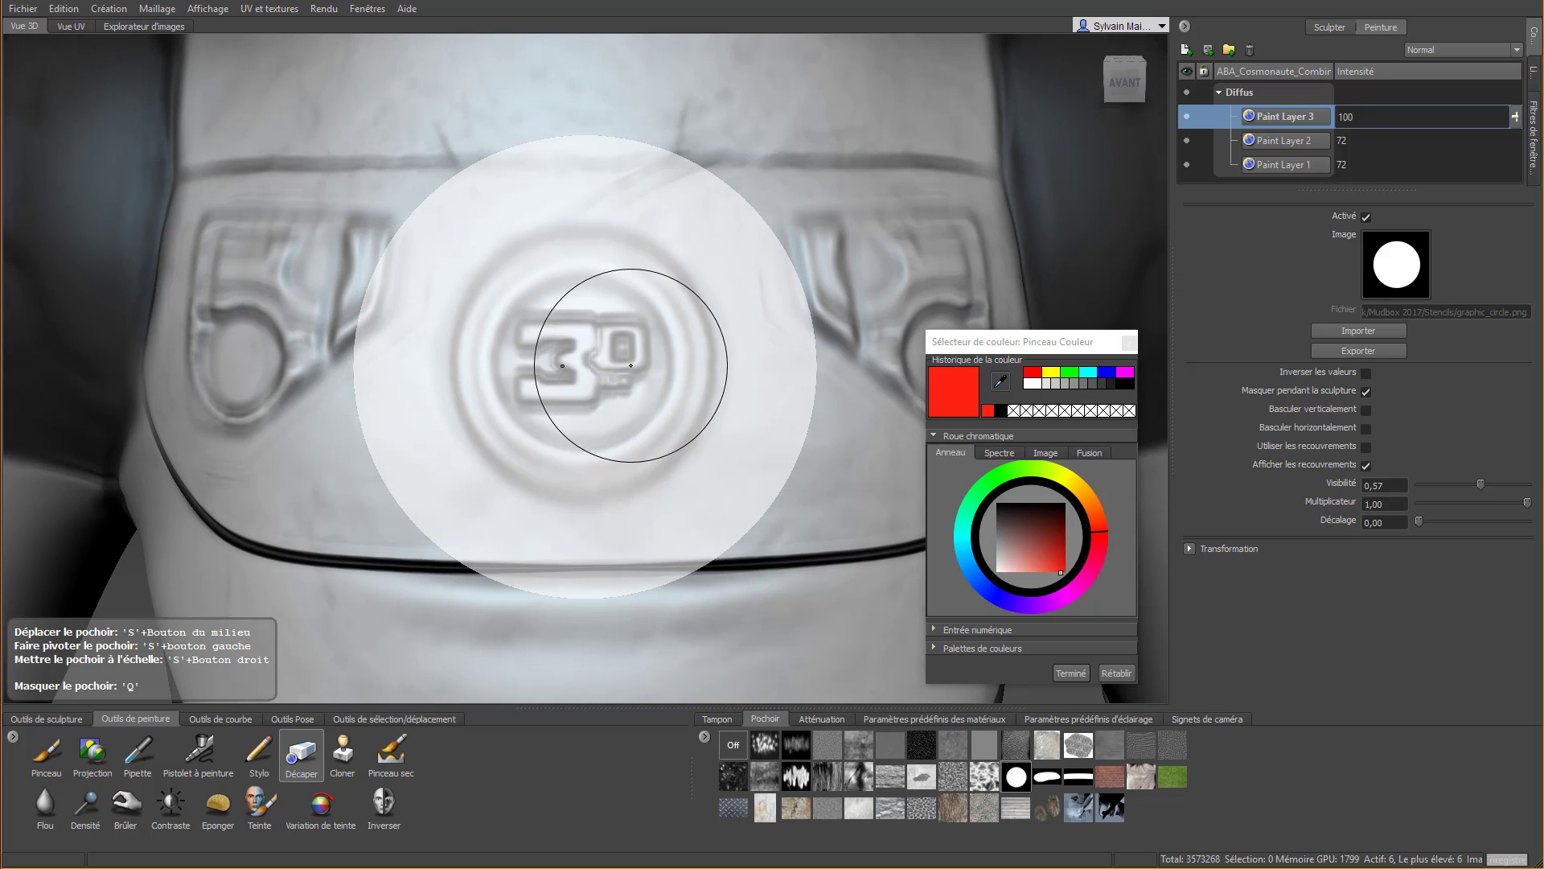
{"action": "right_click_drag", "start_coordinate": [631, 365], "coordinate": [583, 236]}
{"action": "middle_click_drag", "start_coordinate": [613, 283], "coordinate": [610, 280]}
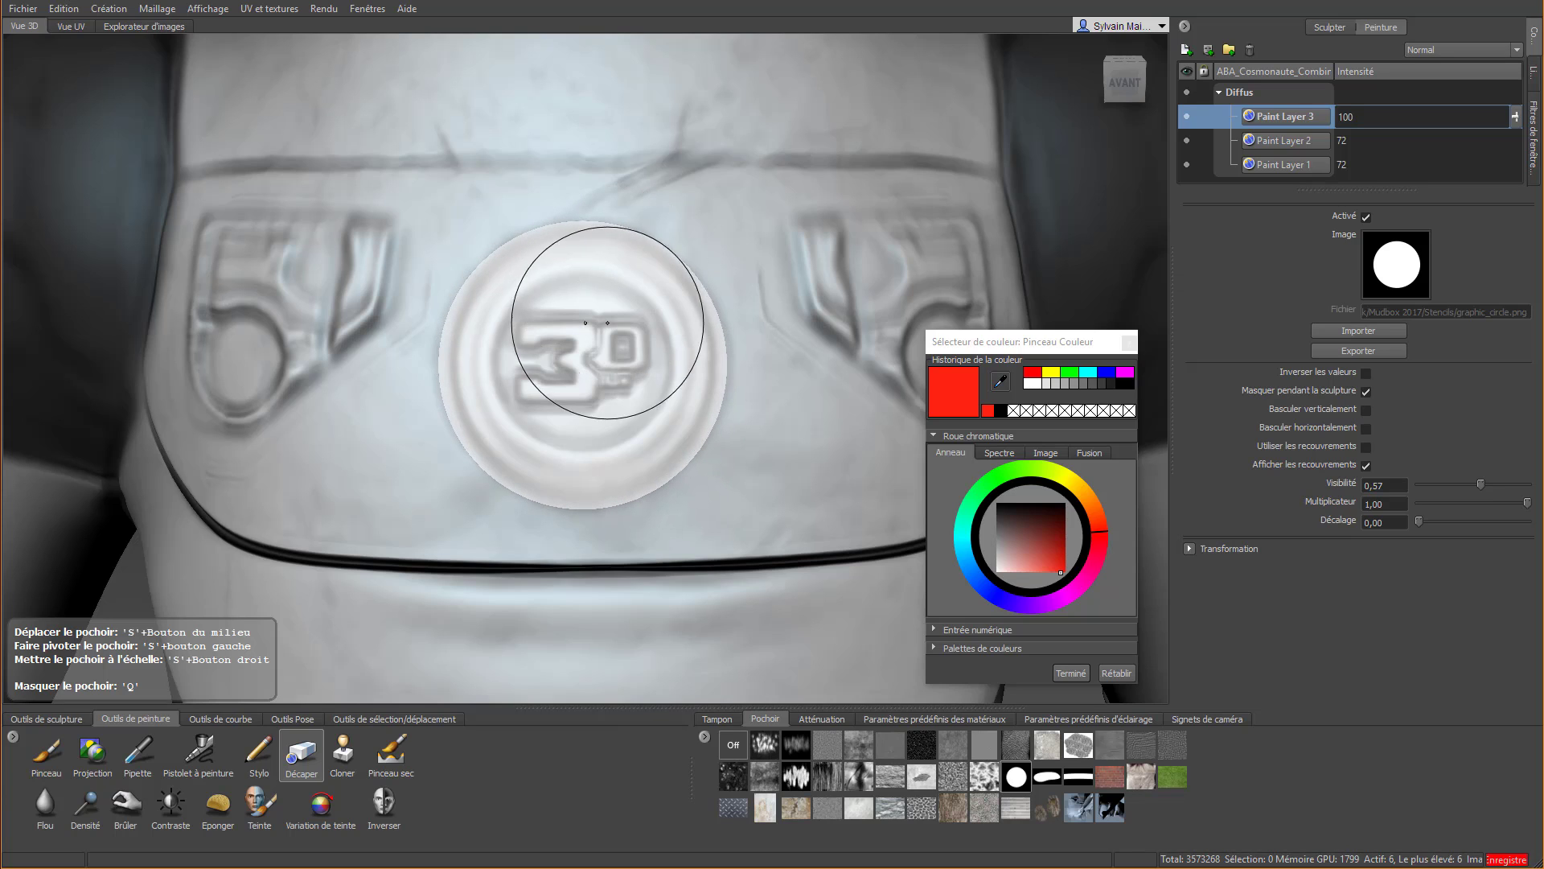
{"action": "right_click_drag", "start_coordinate": [610, 331], "coordinate": [597, 301]}
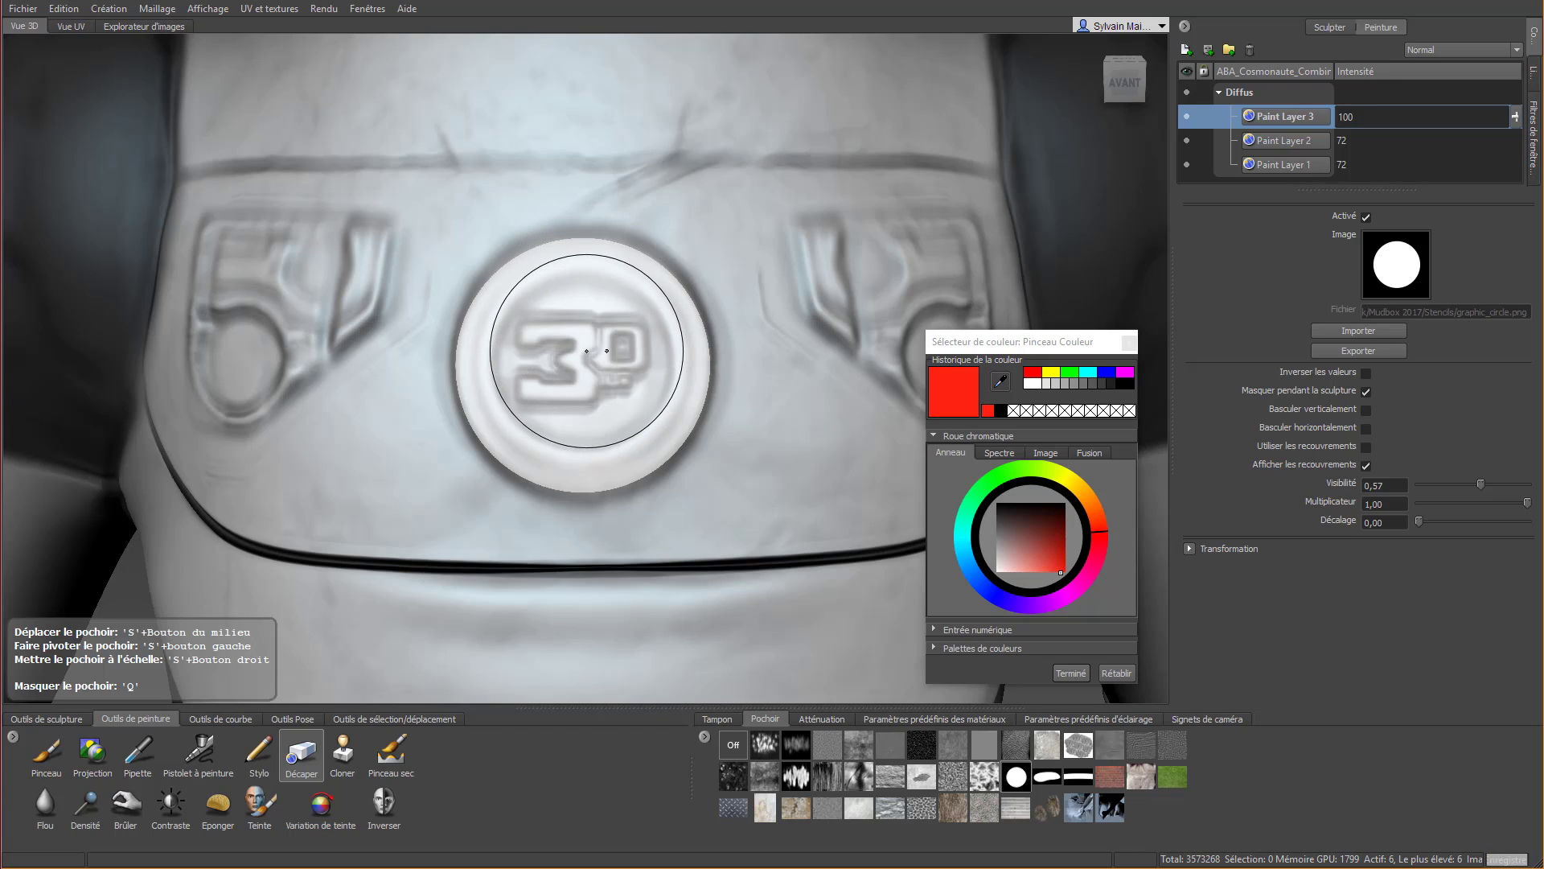
Activate the Projection brush and set its colour to orange
{"action": "left_click", "coordinate": [92, 751]}
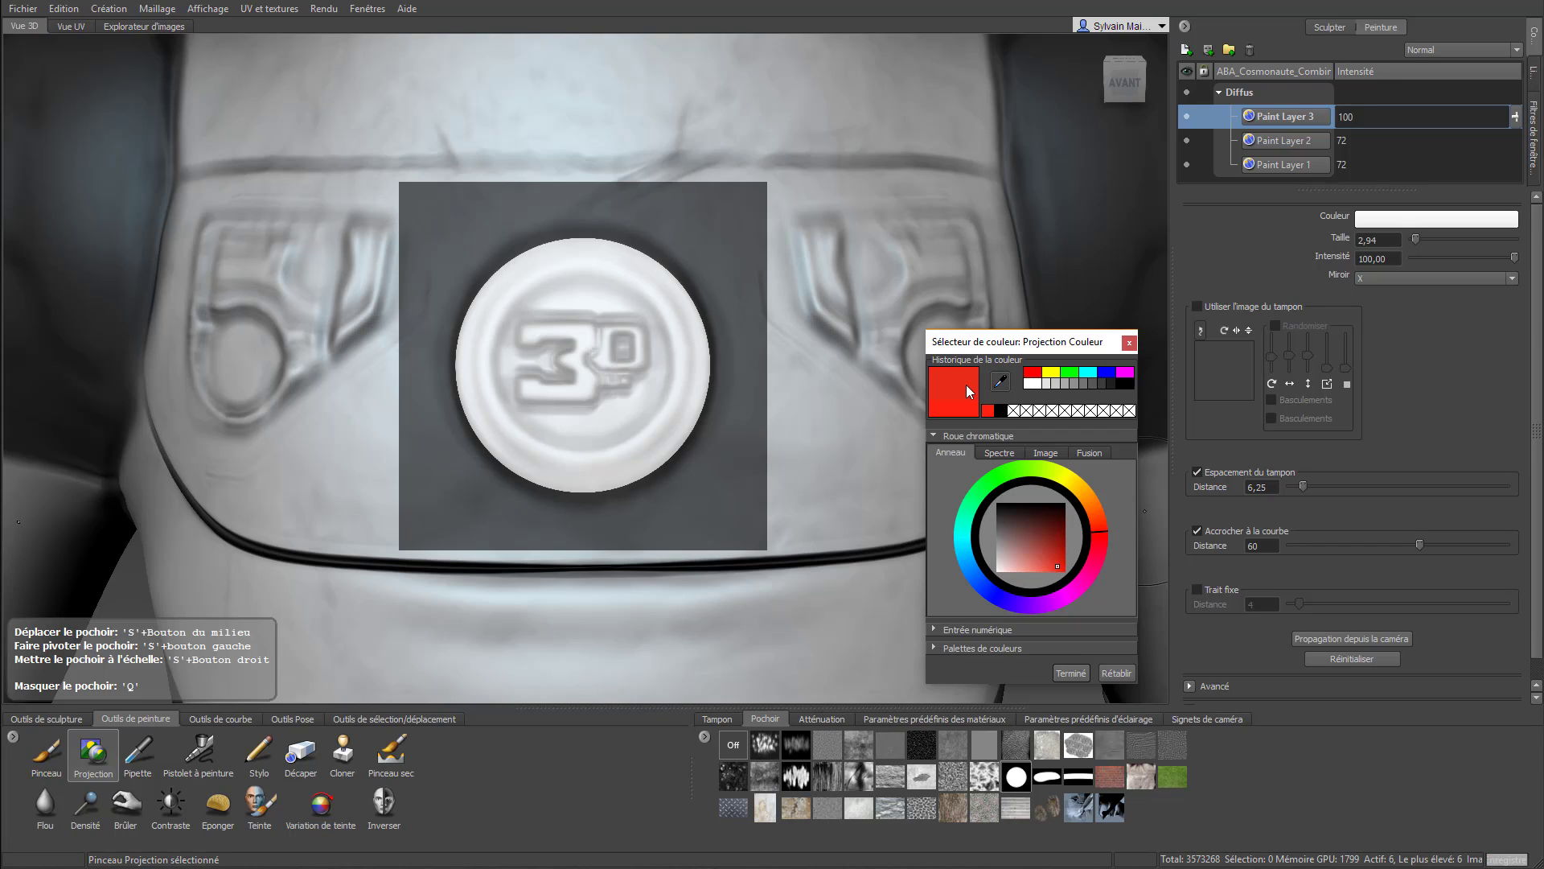
{"action": "left_click_drag", "start_coordinate": [1103, 540], "coordinate": [1091, 505]}
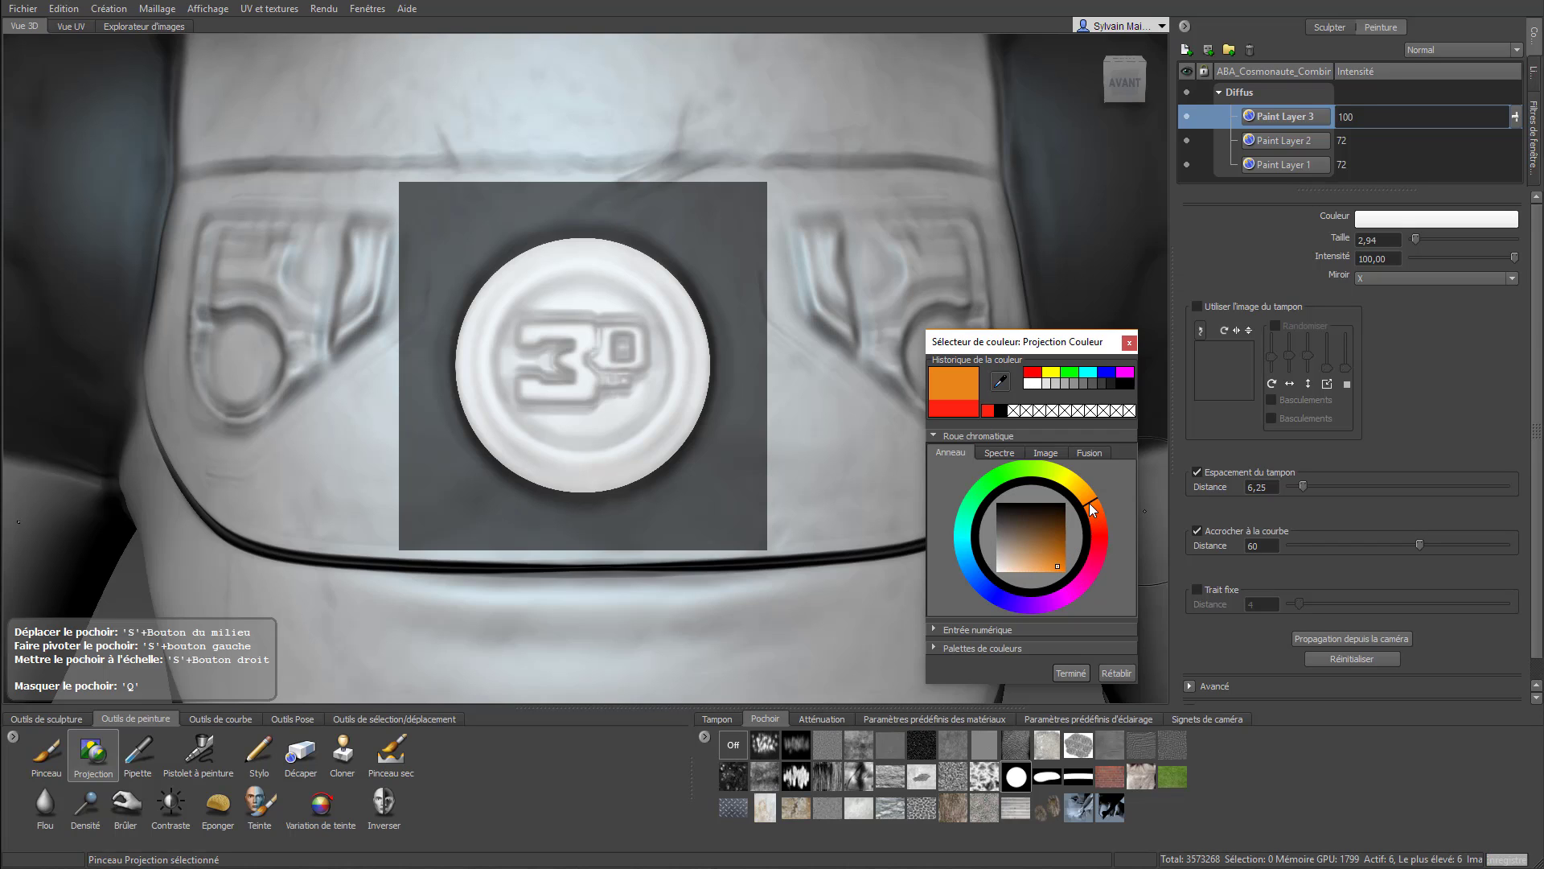
Try to project orange through the circle stencil onto the chest emblem with the X mirror active, and undo it
{"action": "mouse_move", "coordinate": [588, 341]}
{"action": "left_mouse_down"}
{"action": "mouse_move", "coordinate": [609, 328]}
{"action": "mouse_move", "coordinate": [625, 420]}
{"action": "mouse_move", "coordinate": [592, 255]}
{"action": "mouse_move", "coordinate": [481, 410]}
{"action": "mouse_move", "coordinate": [690, 322]}
{"action": "mouse_move", "coordinate": [488, 312]}
{"action": "left_mouse_up"}
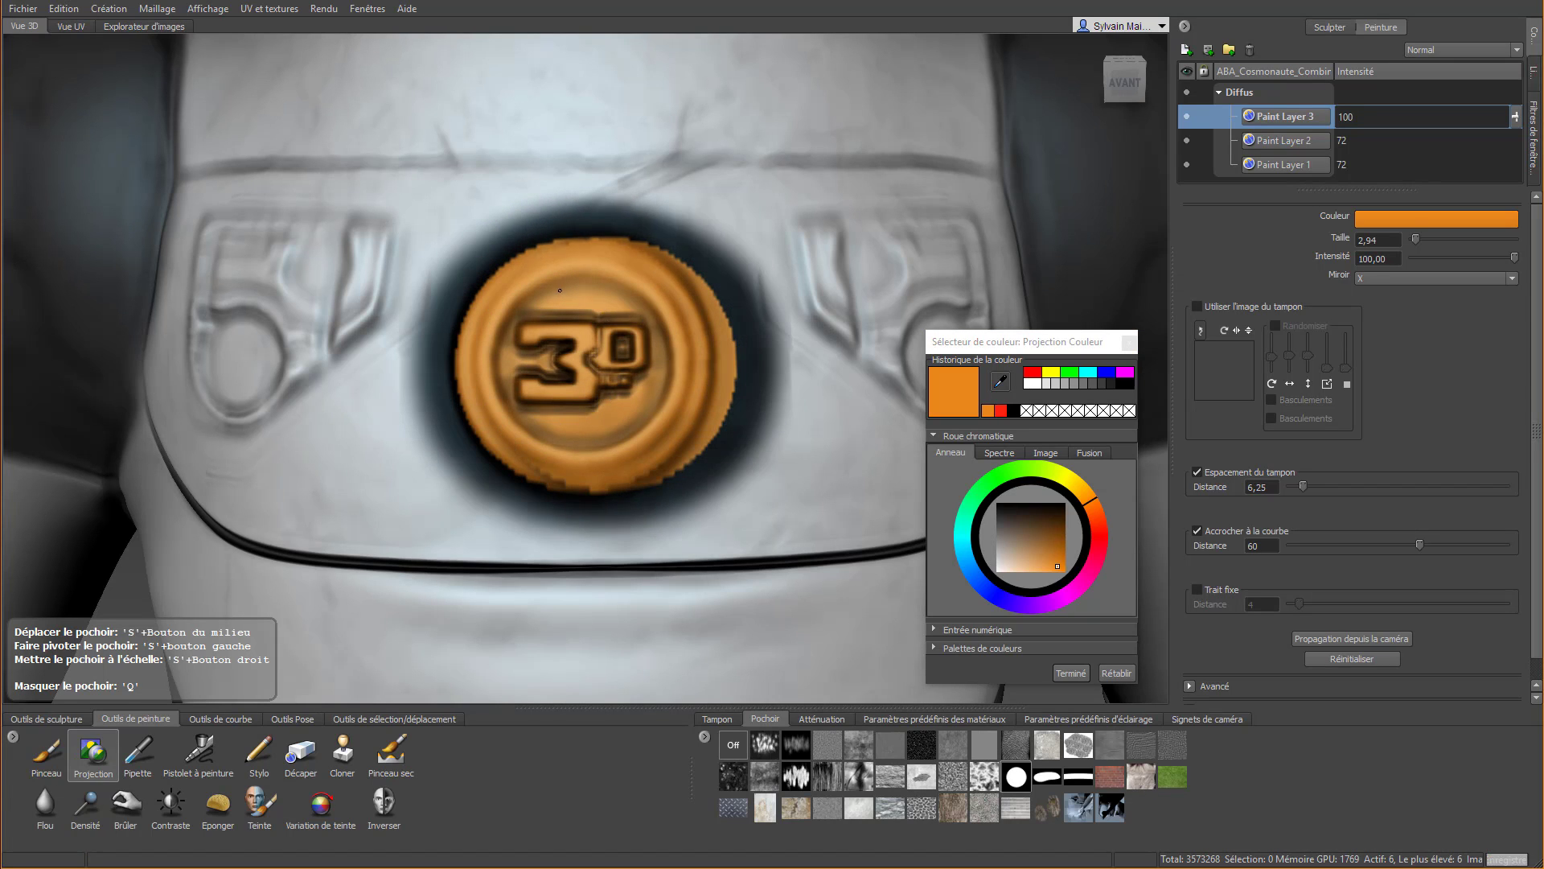
{"action": "key", "text": "q"}
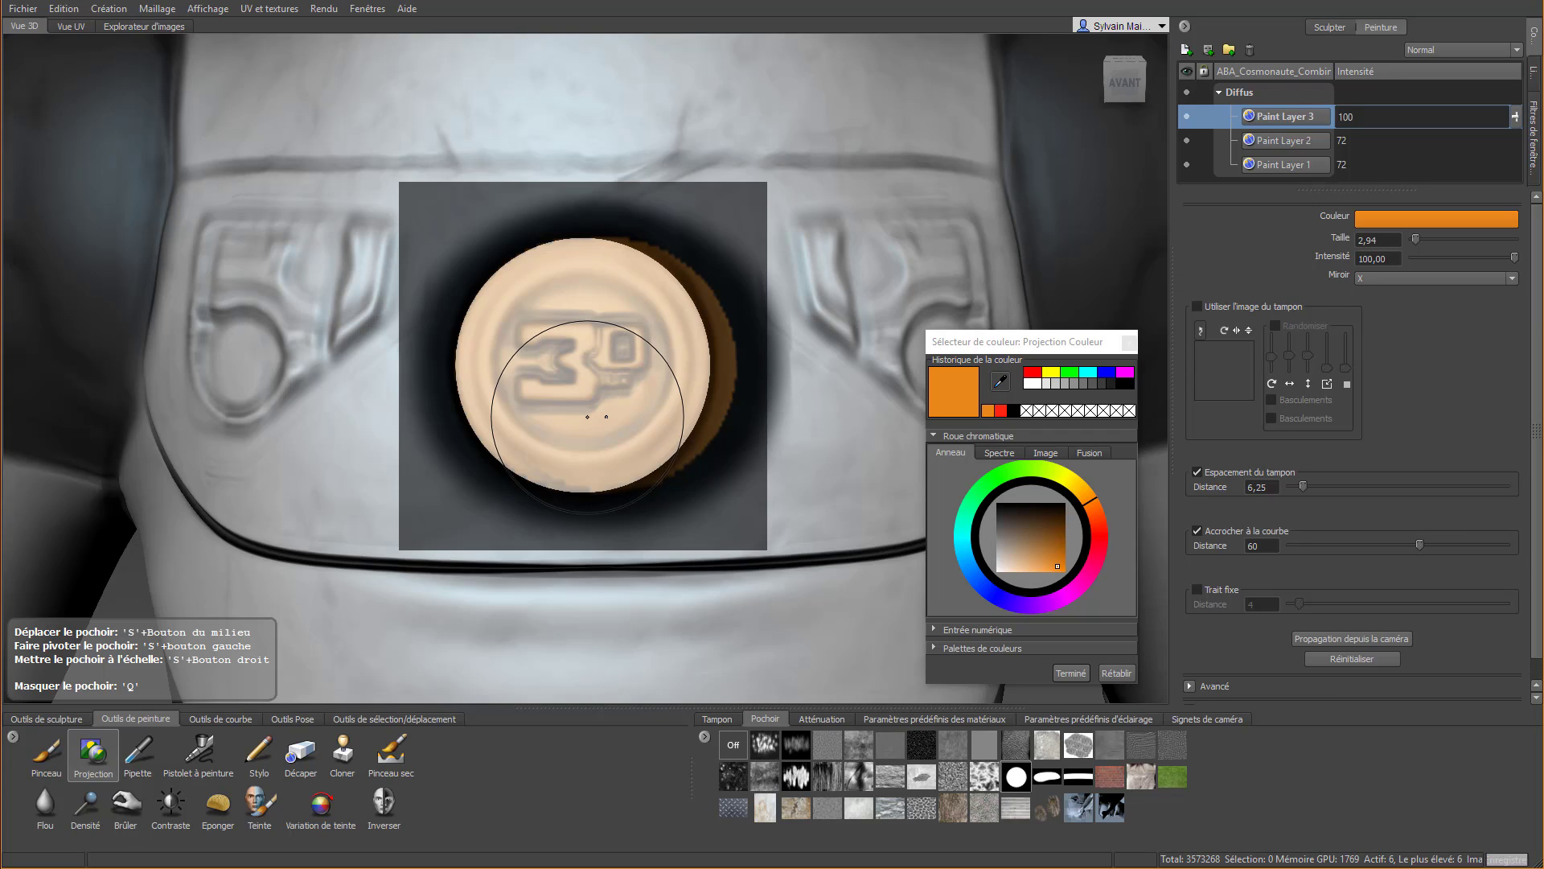
{"action": "key", "text": "ctrl+z"}
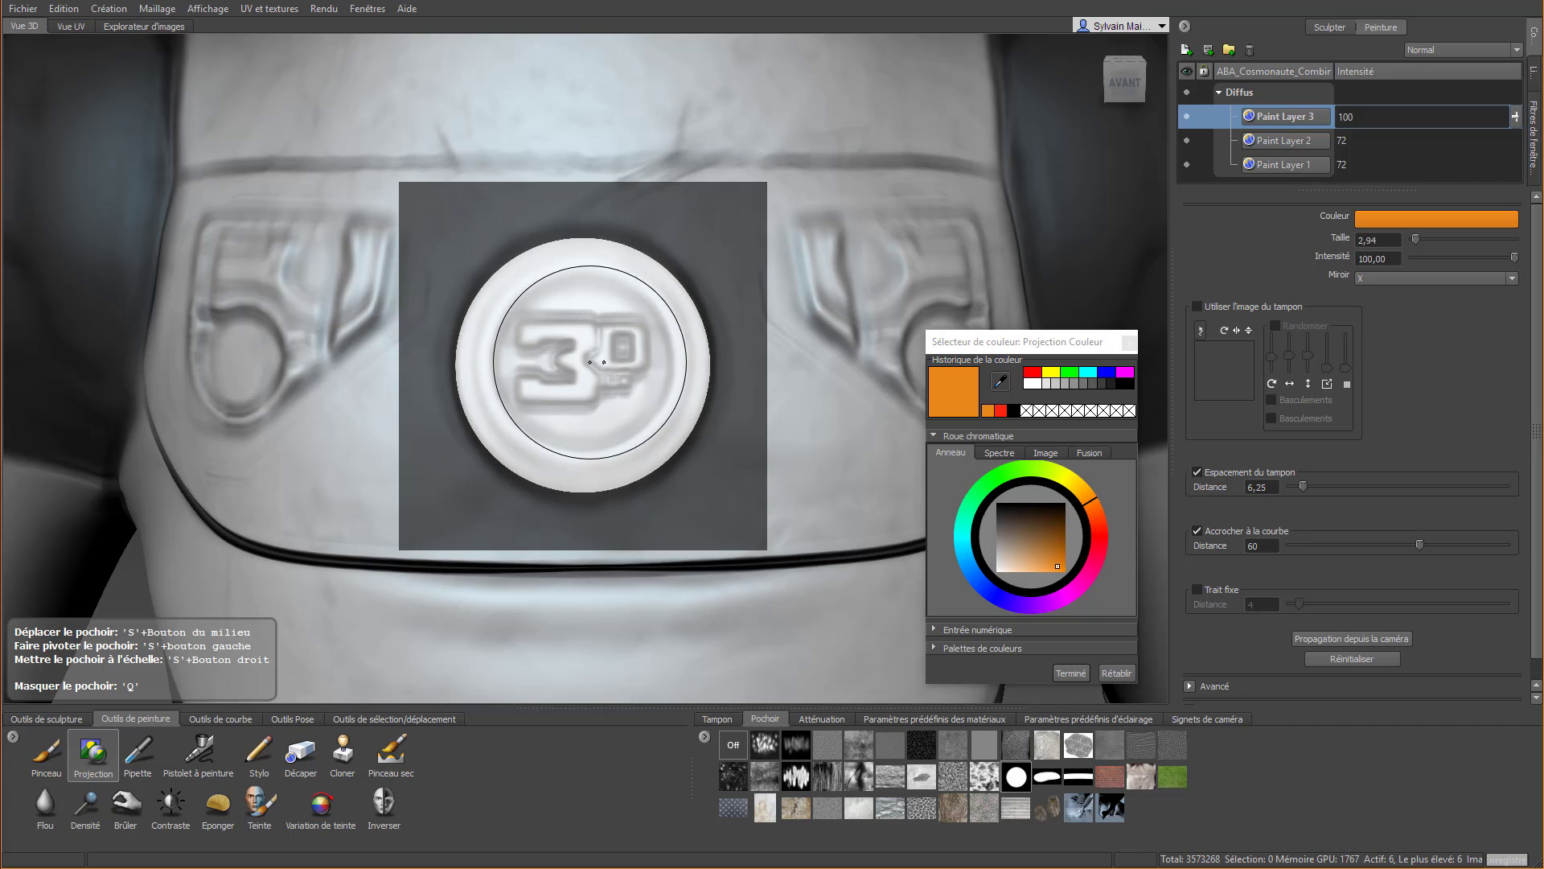
Set Miroir to Inactif, project orange through the circle stencil onto the chest emblem and hide the stencil
{"action": "left_click", "coordinate": [1380, 278]}
{"action": "left_click", "coordinate": [1377, 292]}
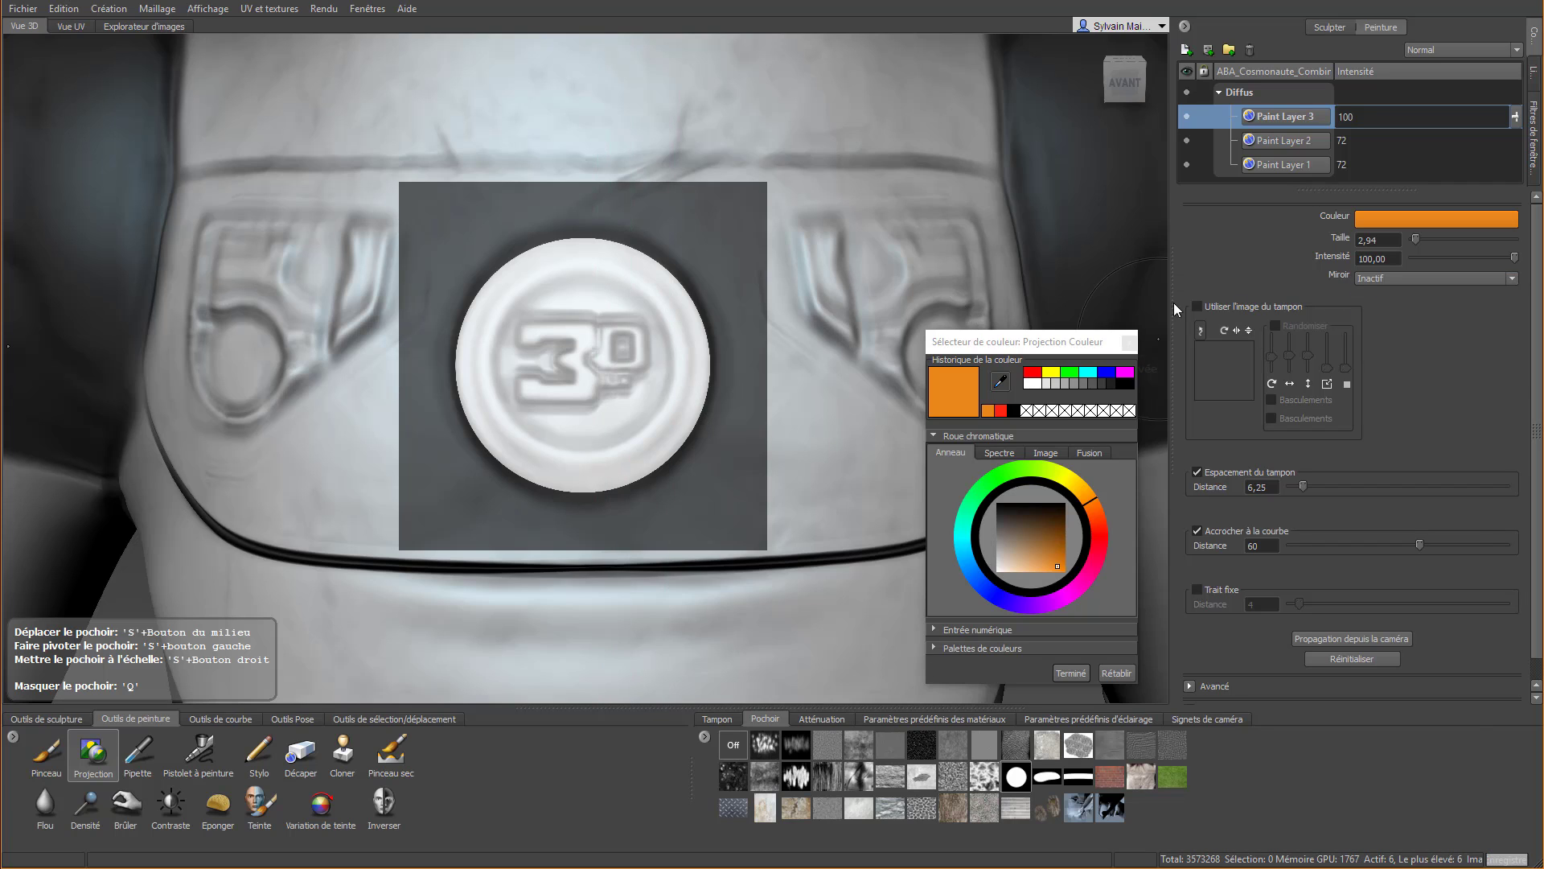
{"action": "mouse_move", "coordinate": [583, 360]}
{"action": "left_mouse_down"}
{"action": "mouse_move", "coordinate": [591, 410]}
{"action": "mouse_move", "coordinate": [643, 378]}
{"action": "mouse_move", "coordinate": [579, 273]}
{"action": "mouse_move", "coordinate": [534, 345]}
{"action": "mouse_move", "coordinate": [515, 451]}
{"action": "mouse_move", "coordinate": [643, 459]}
{"action": "mouse_move", "coordinate": [668, 265]}
{"action": "mouse_move", "coordinate": [643, 426]}
{"action": "mouse_move", "coordinate": [579, 455]}
{"action": "mouse_move", "coordinate": [515, 410]}
{"action": "mouse_move", "coordinate": [515, 349]}
{"action": "mouse_move", "coordinate": [530, 354]}
{"action": "left_mouse_up"}
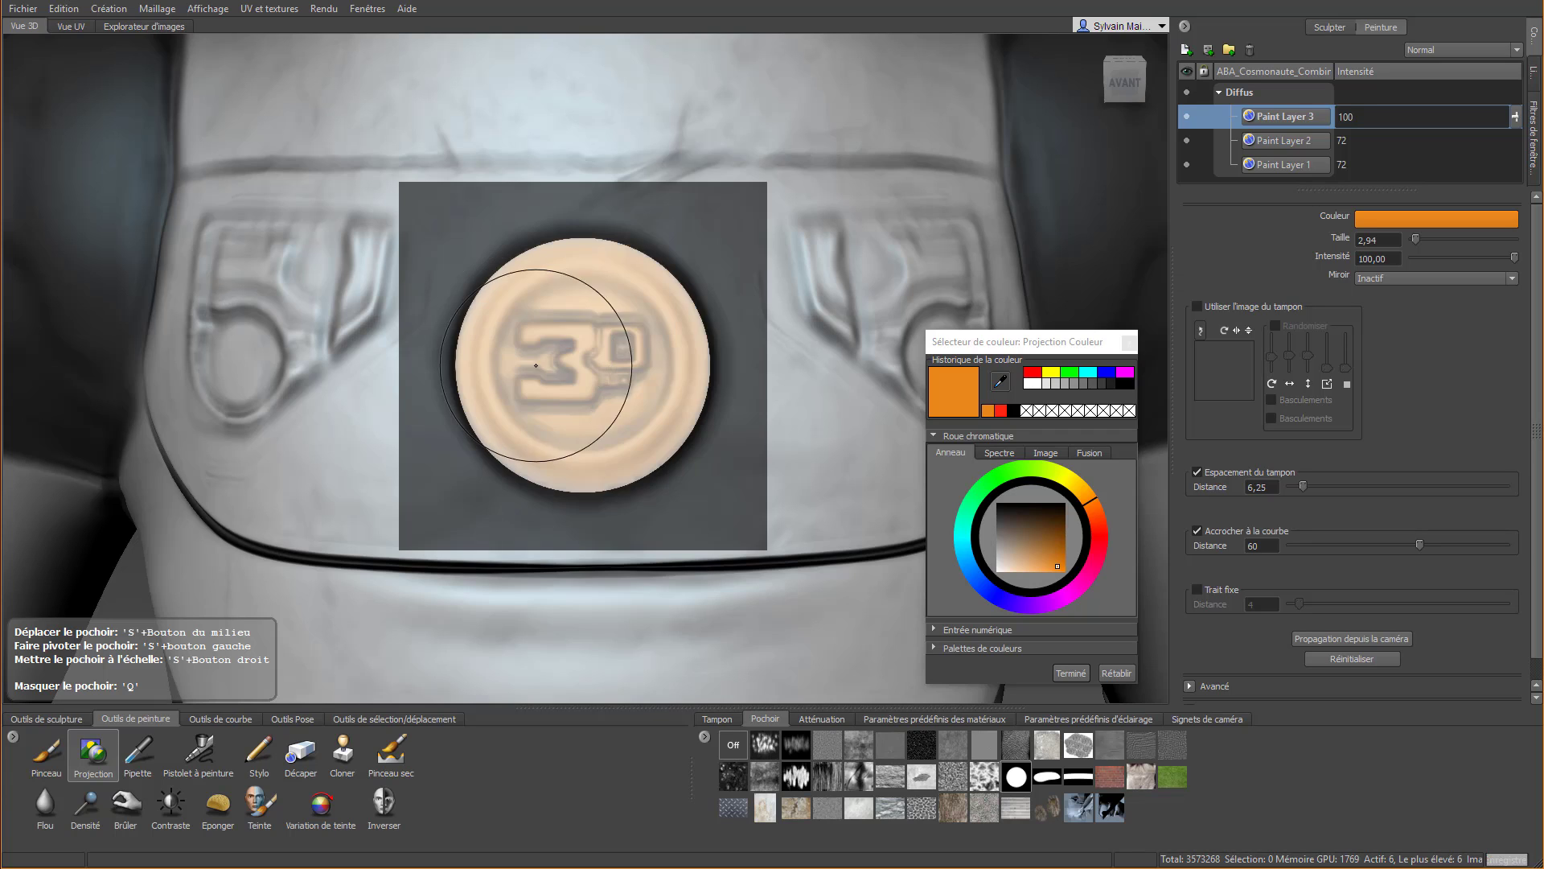
{"action": "key", "text": "q"}
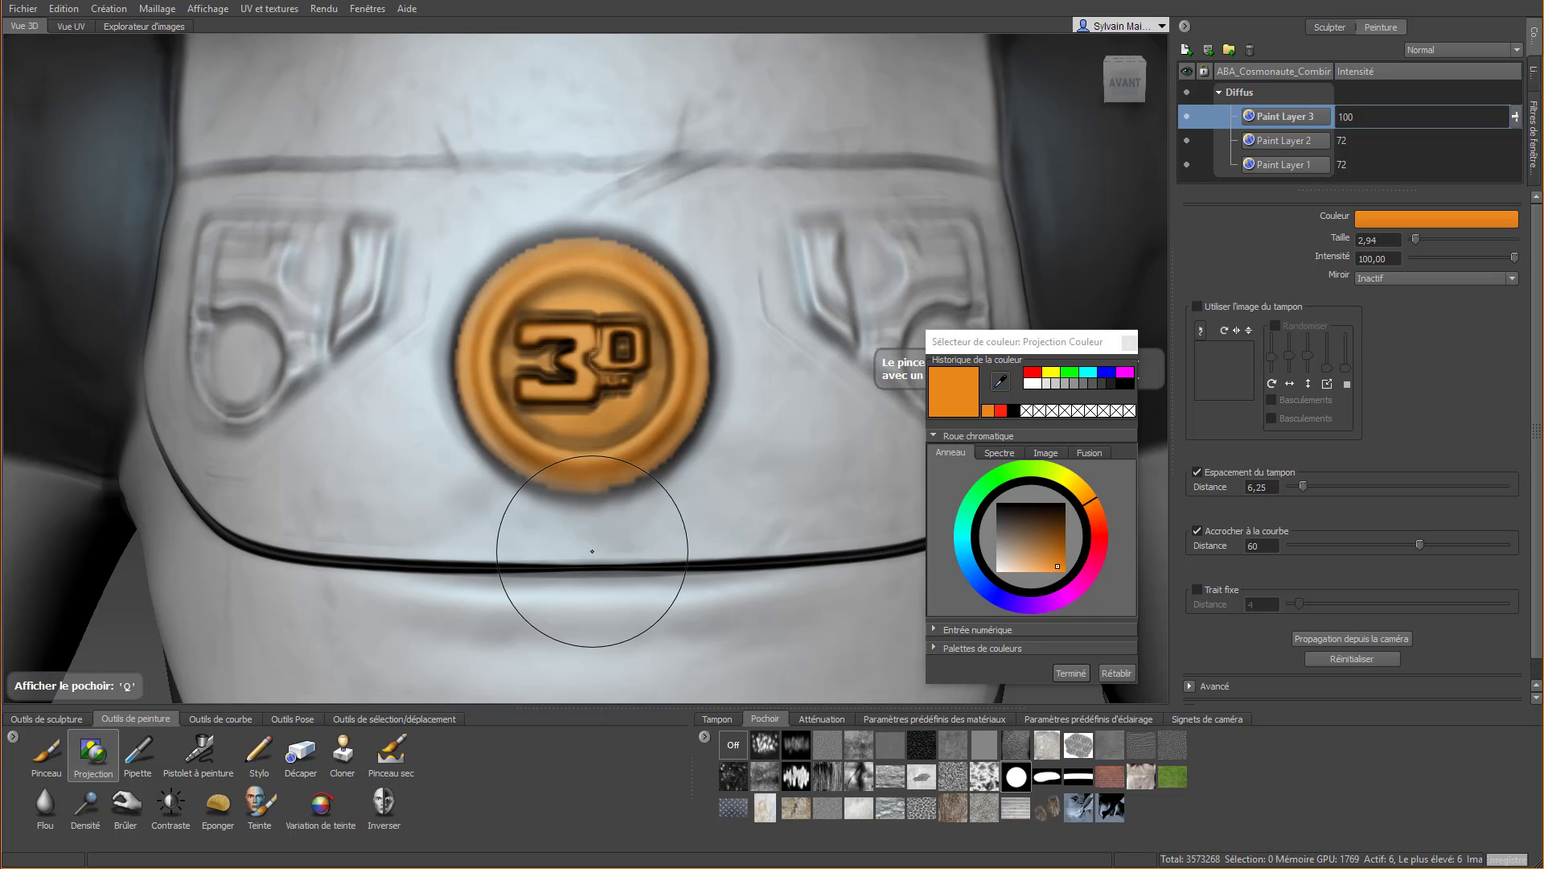
{"action": "scroll", "coordinate": [589, 530], "scroll_direction": "down", "scroll_amount": 10}
{"action": "left_click_drag", "start_coordinate": [586, 510], "coordinate": [592, 230], "text": "alt"}
{"action": "right_click_drag", "start_coordinate": [591, 229], "coordinate": [650, 364], "text": "alt"}
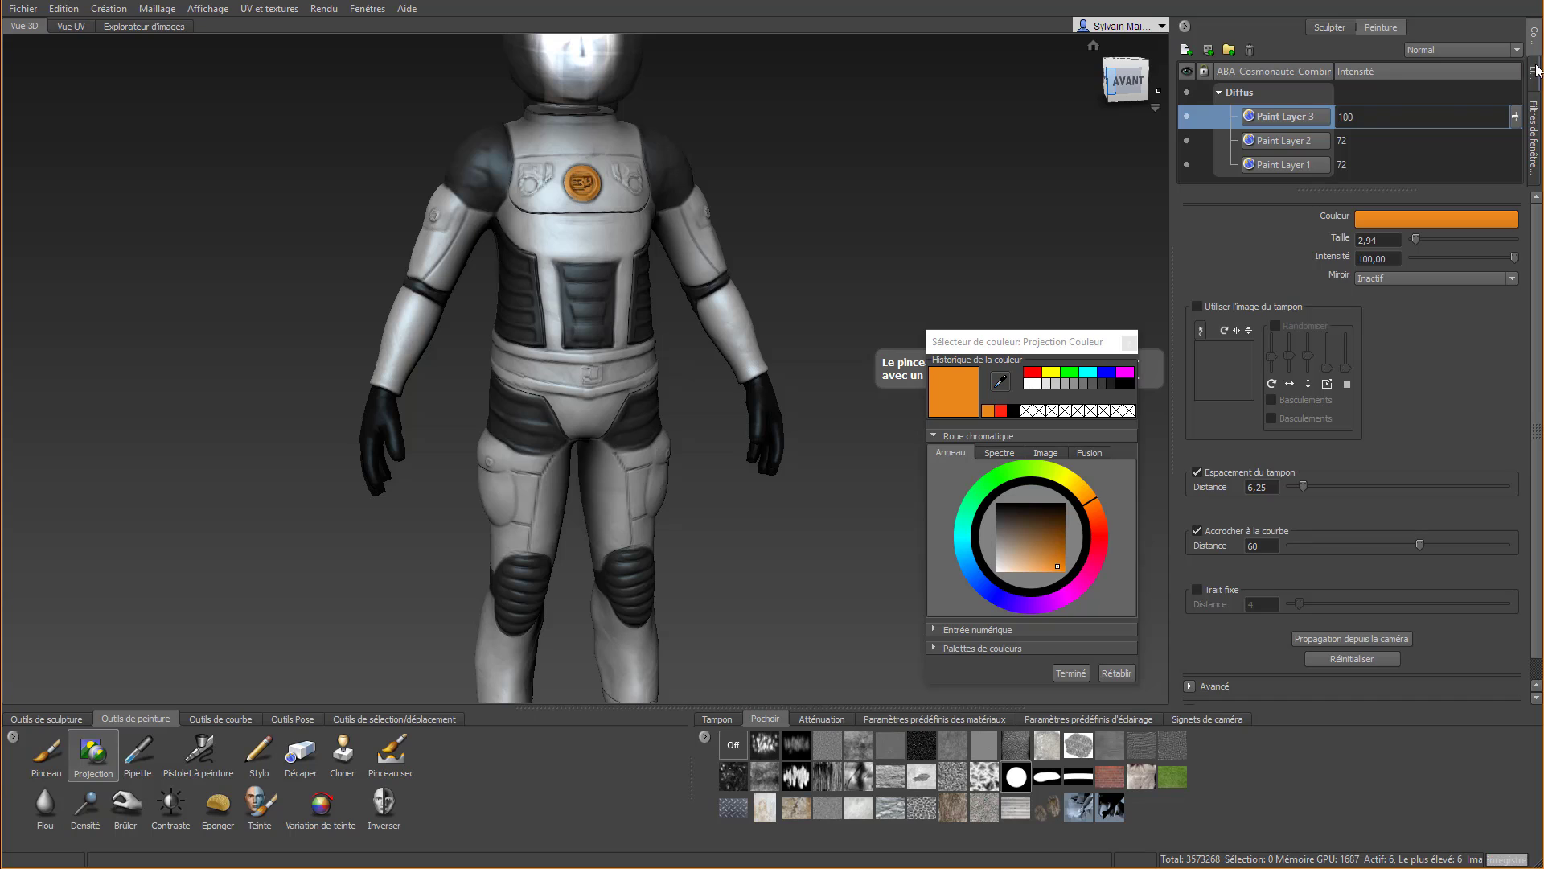
Create a new 2048 paint layer named Paint Layer 4 in the Spéculaire channel
{"action": "left_click", "coordinate": [1185, 51]}
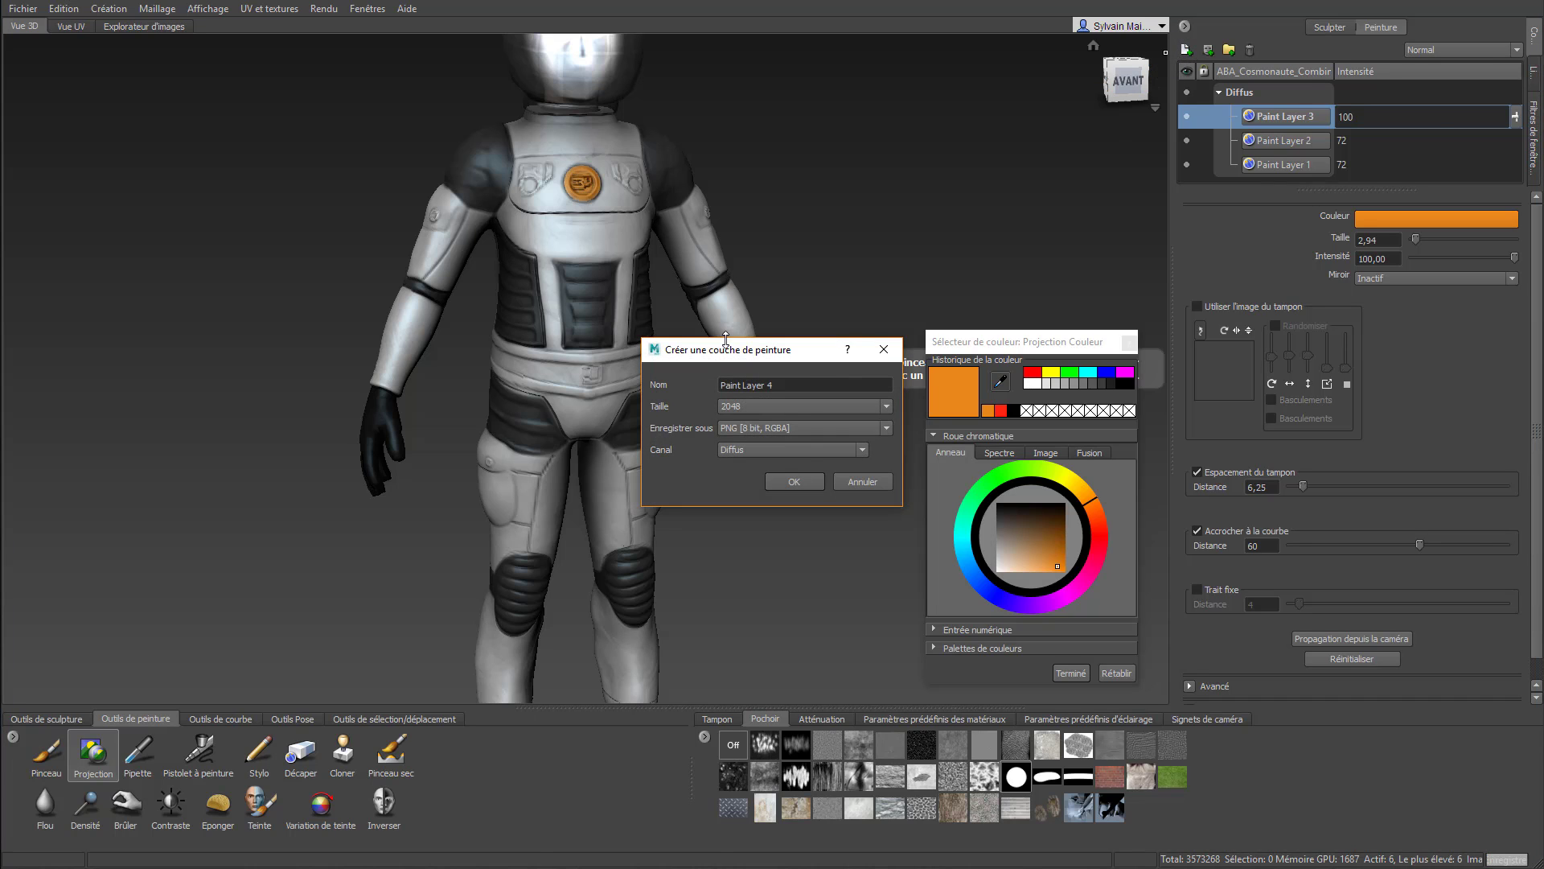
{"action": "left_click", "coordinate": [791, 454]}
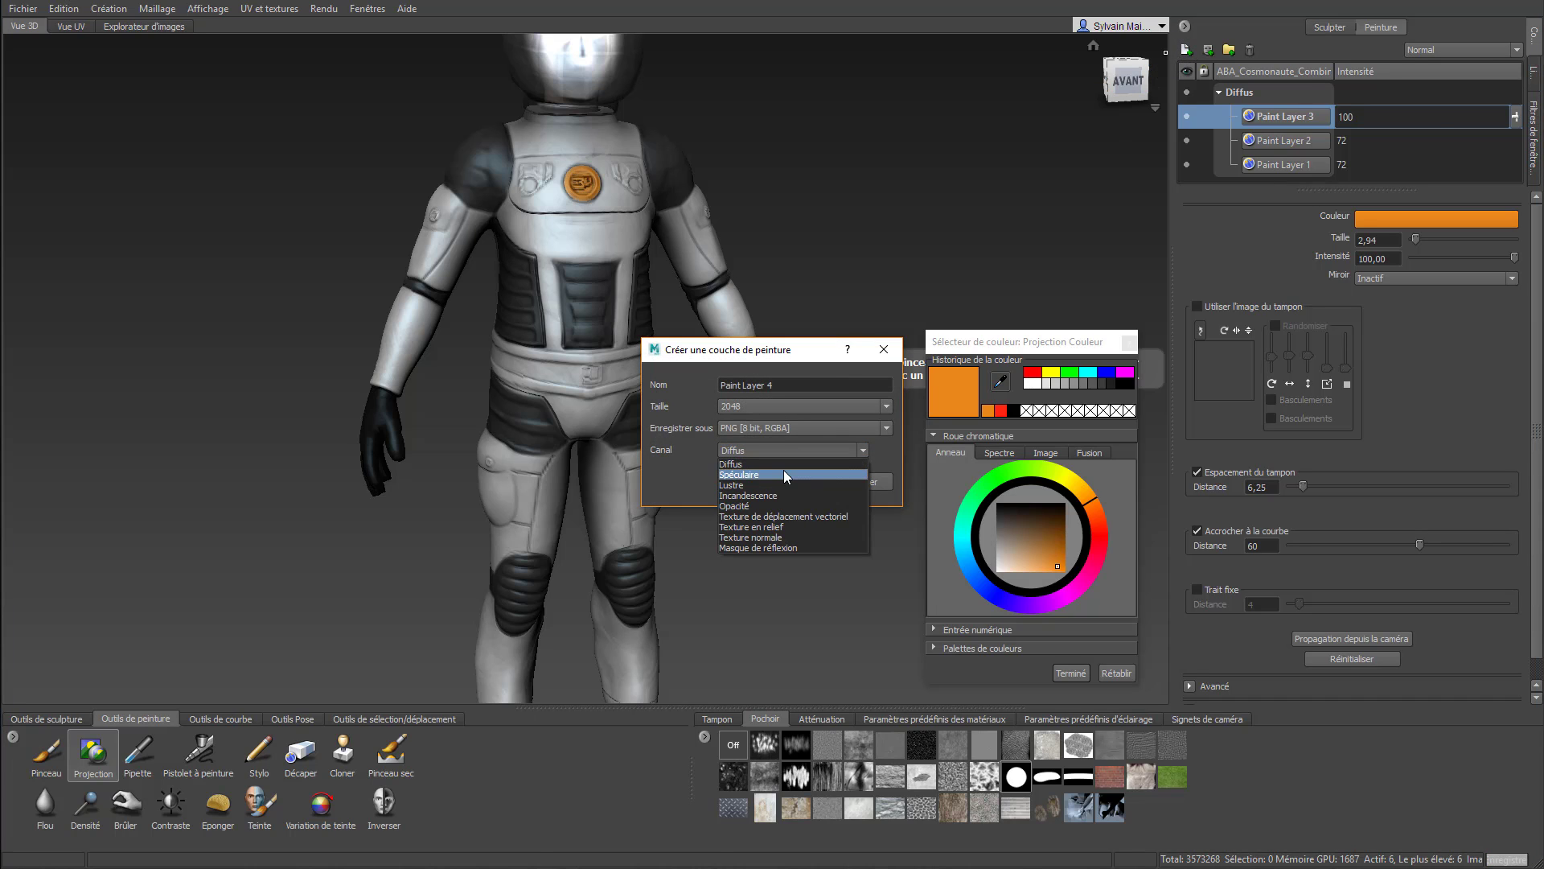
{"action": "left_click", "coordinate": [783, 471]}
{"action": "left_click", "coordinate": [799, 481]}
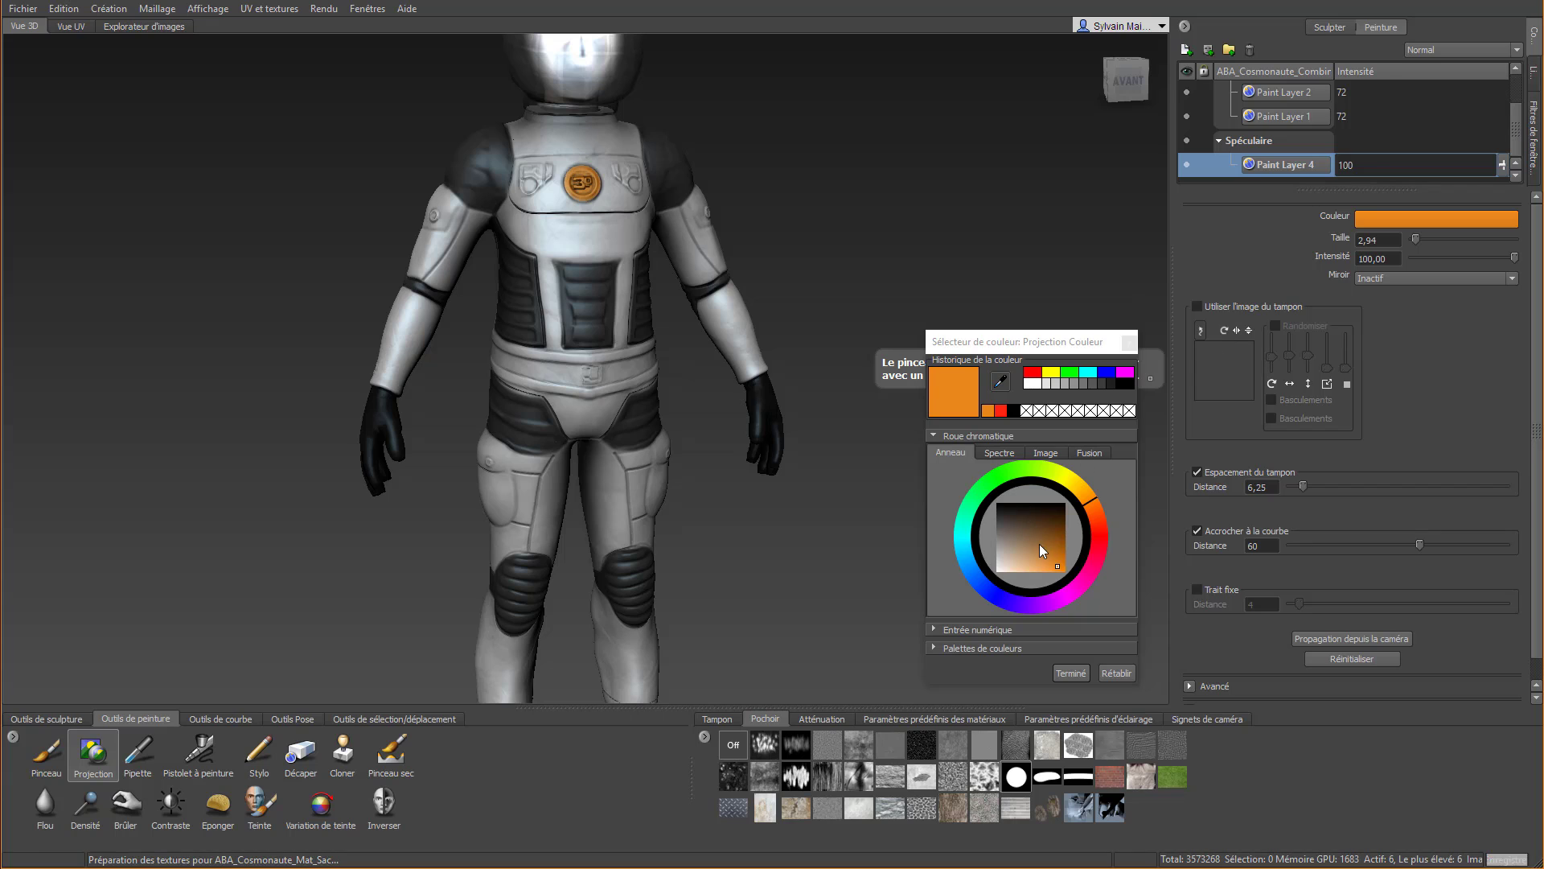
Paint the belt's specular highlights in white with Projection, using brush size 1,75 and Miroir set to X
{"action": "left_click_drag", "start_coordinate": [1040, 546], "coordinate": [984, 581]}
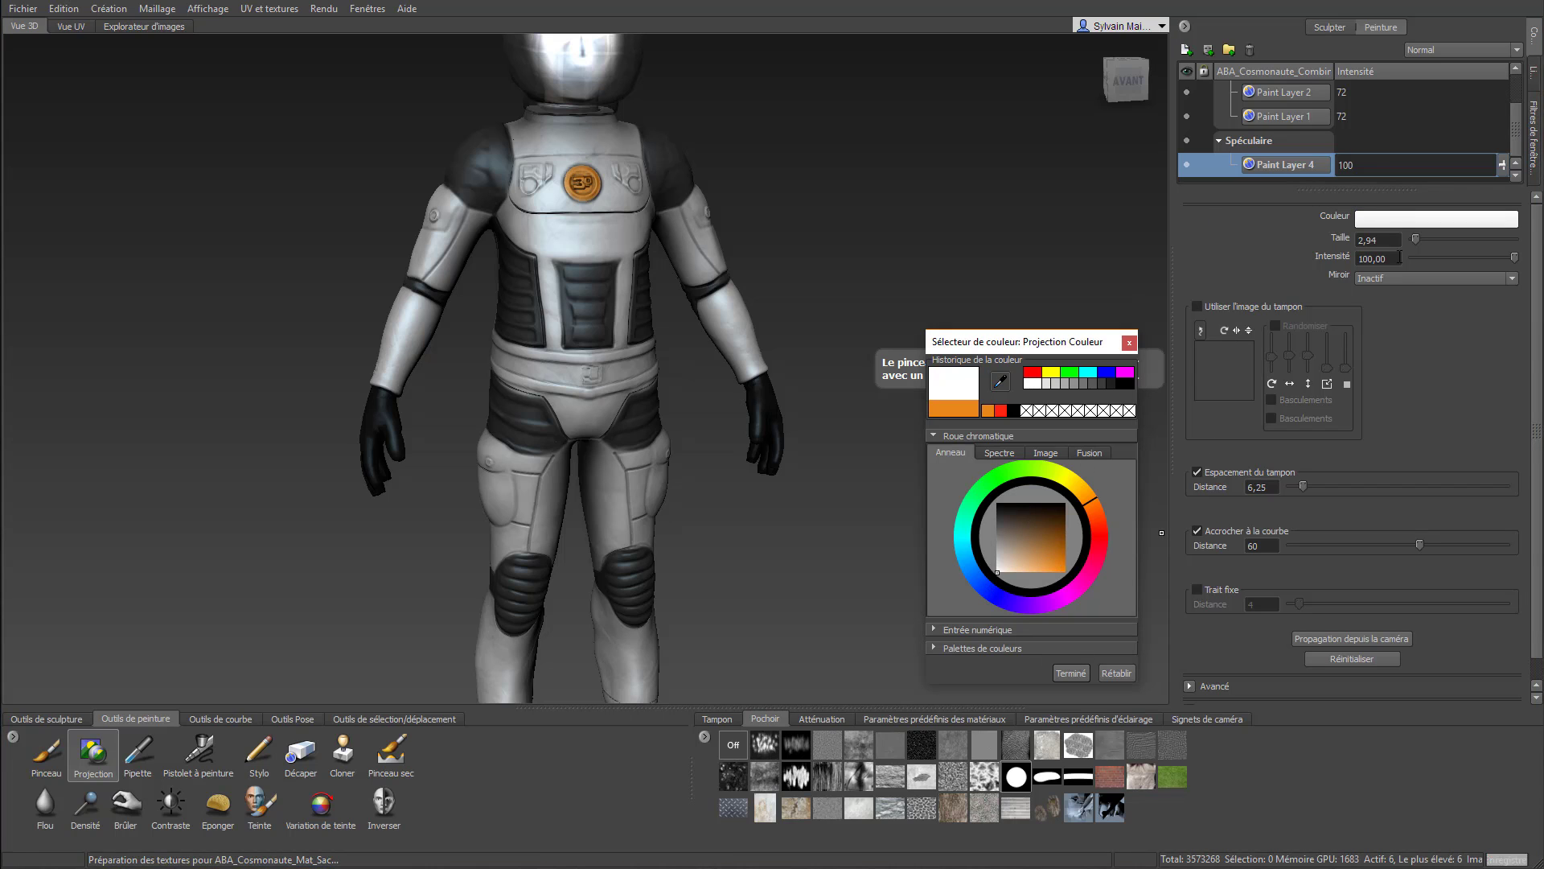
{"action": "scroll", "coordinate": [516, 369], "scroll_direction": "up", "scroll_amount": 5}
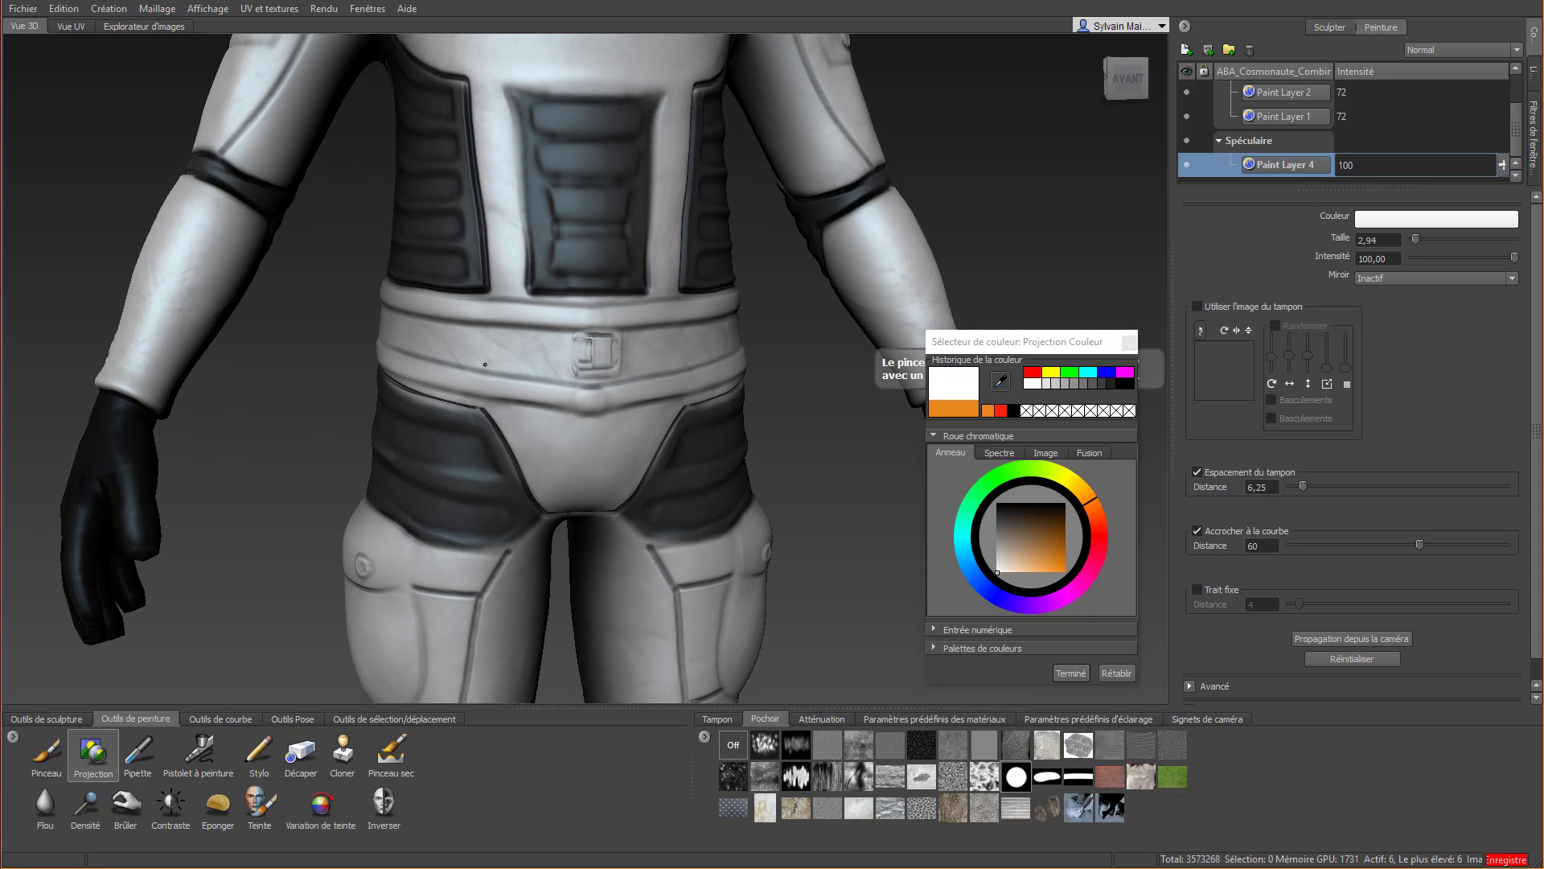
{"action": "mouse_move", "coordinate": [498, 354]}
{"action": "left_mouse_down"}
{"action": "mouse_move", "coordinate": [608, 362]}
{"action": "mouse_move", "coordinate": [567, 337]}
{"action": "mouse_move", "coordinate": [499, 345]}
{"action": "left_mouse_up"}
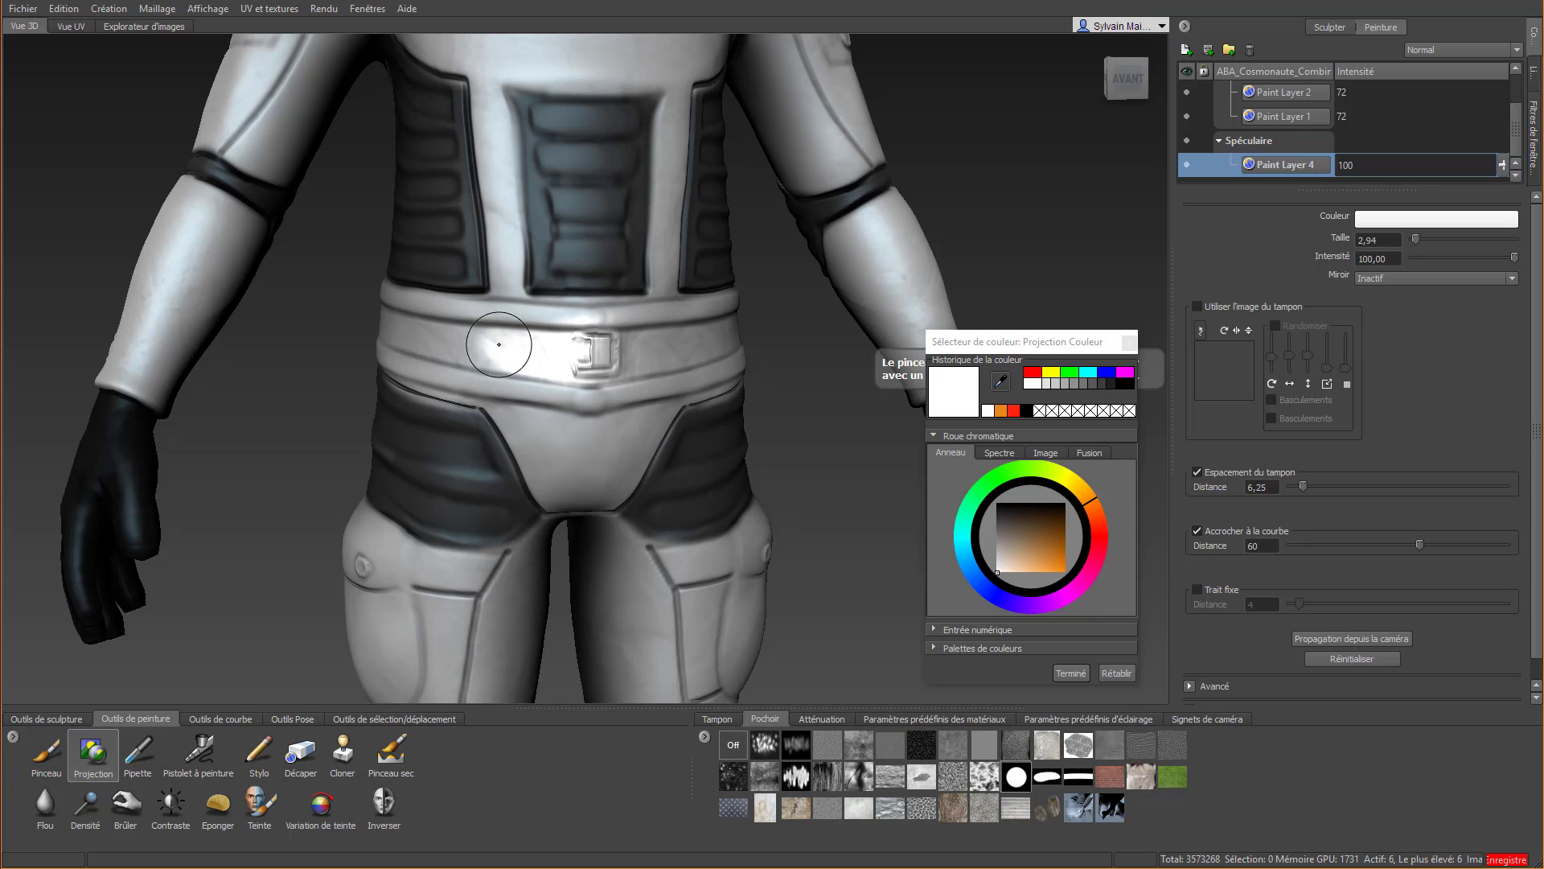
{"action": "left_click", "coordinate": [1443, 278]}
{"action": "left_click", "coordinate": [1434, 301]}
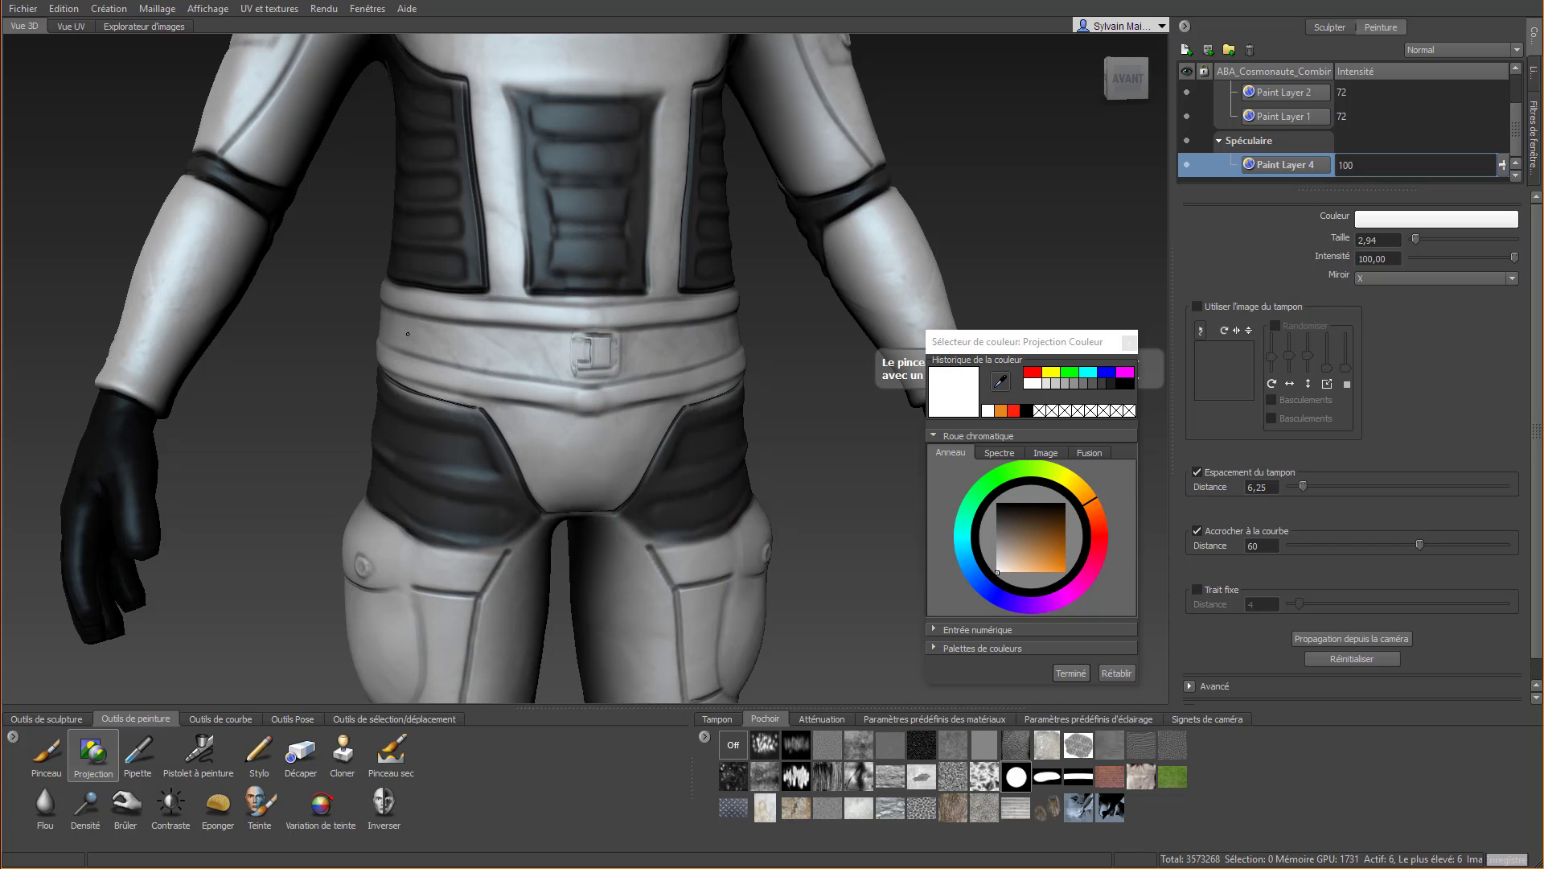
{"action": "right_click_drag", "start_coordinate": [408, 327], "coordinate": [381, 320]}
{"action": "left_click_drag", "start_coordinate": [435, 350], "coordinate": [597, 364]}
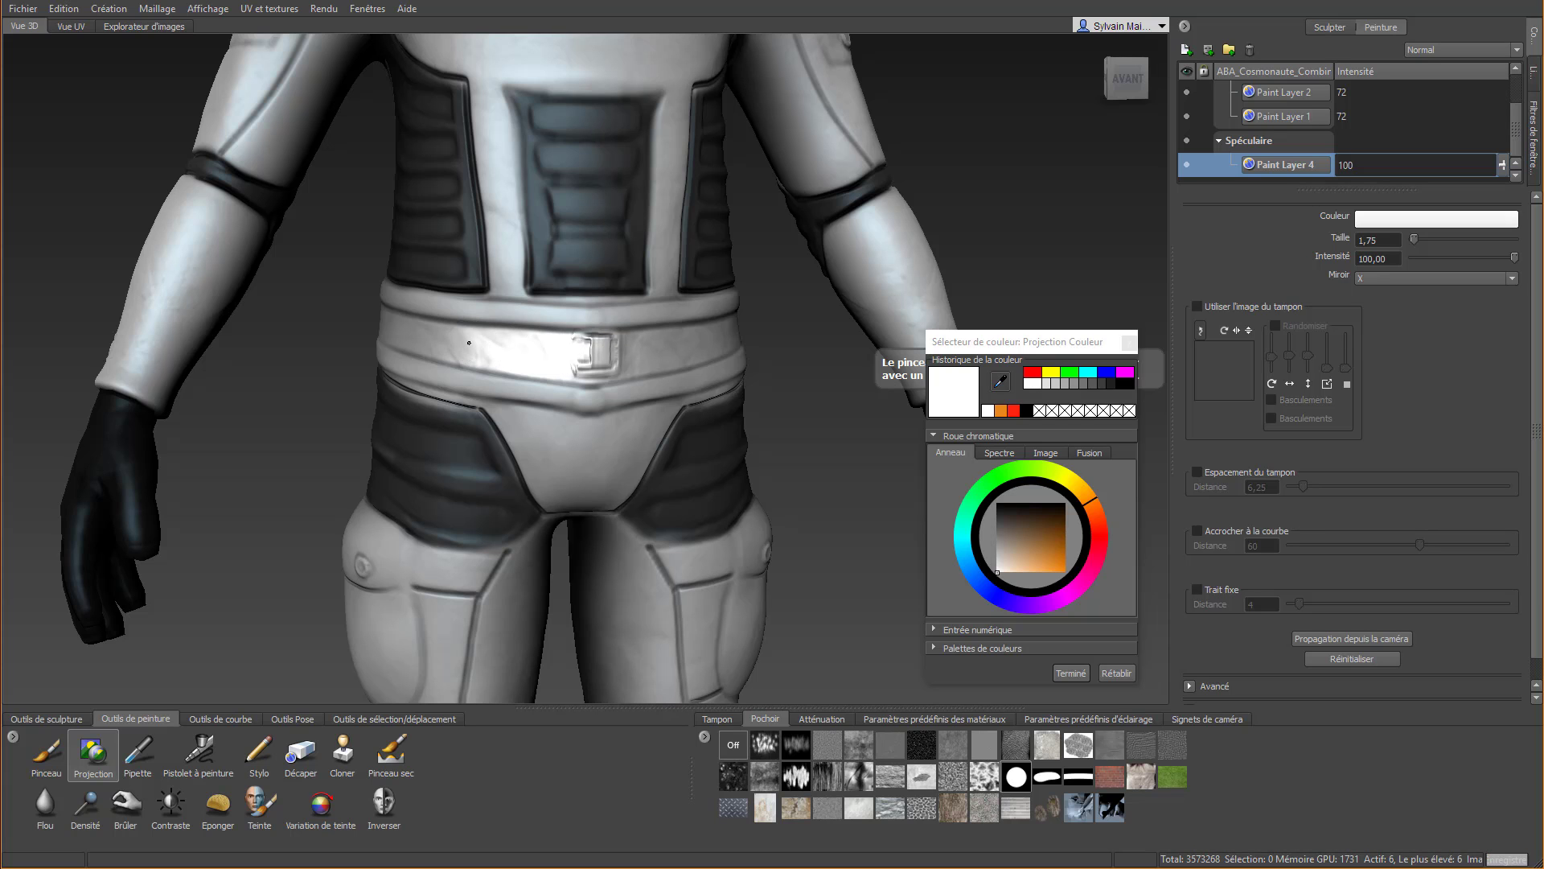
{"action": "mouse_move", "coordinate": [469, 341]}
{"action": "left_mouse_down", "text": "alt"}
{"action": "mouse_move", "coordinate": [708, 346]}
{"action": "mouse_move", "coordinate": [482, 329]}
{"action": "mouse_move", "coordinate": [615, 349]}
{"action": "left_mouse_up", "text": "alt"}
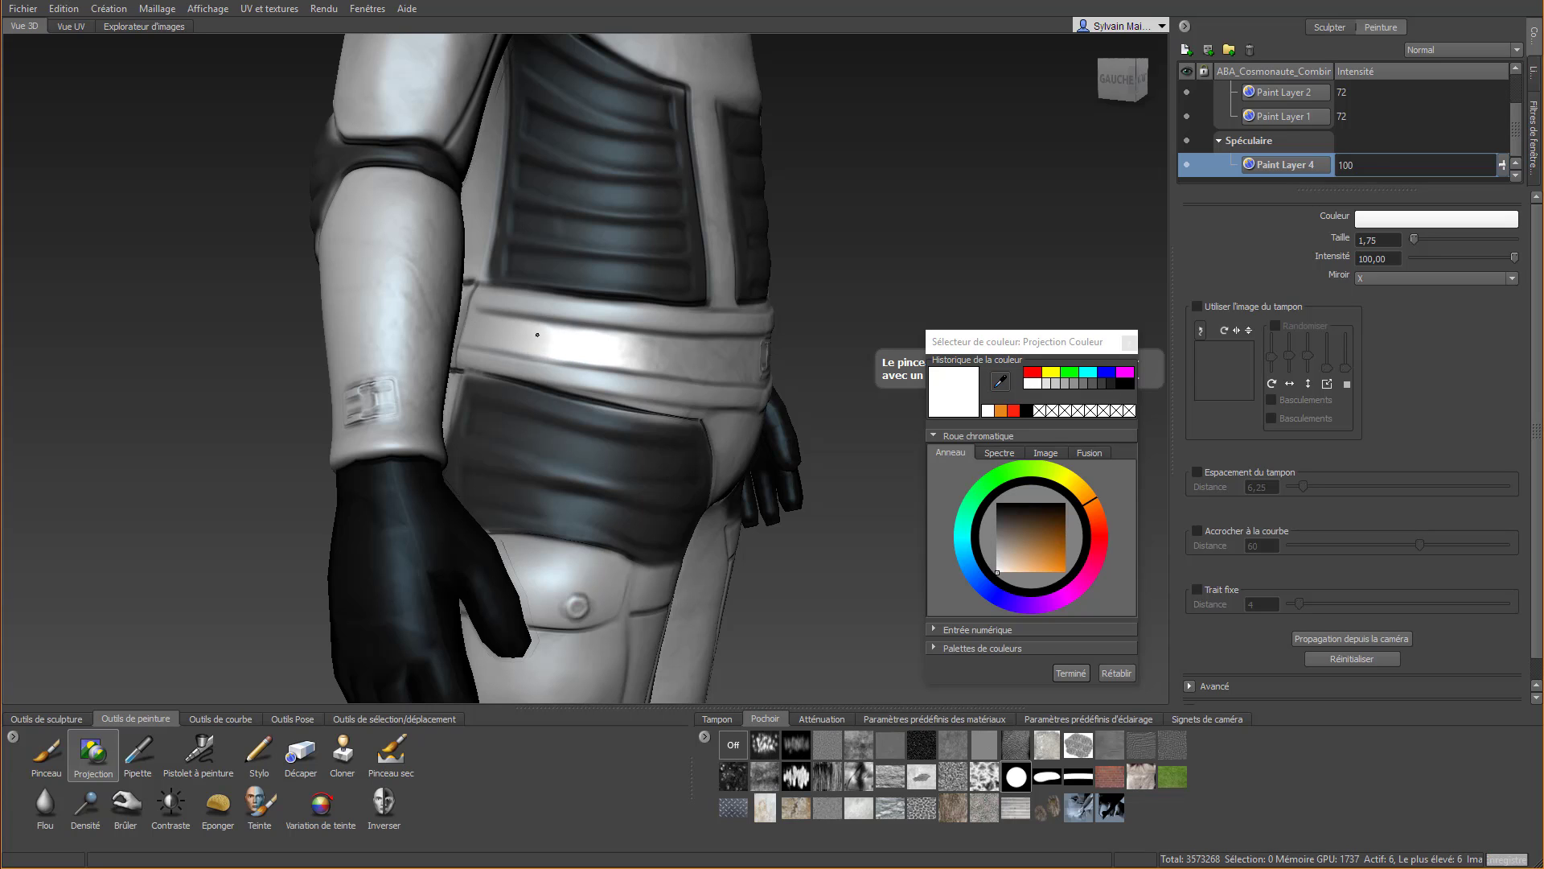
Paint white specular over the front chest plate, covering its lower edge, side reliefs and the area around the orange emblem
{"action": "left_click_drag", "start_coordinate": [761, 318], "coordinate": [566, 322], "text": "alt"}
{"action": "middle_click_drag", "start_coordinate": [630, 167], "coordinate": [638, 434], "text": "alt"}
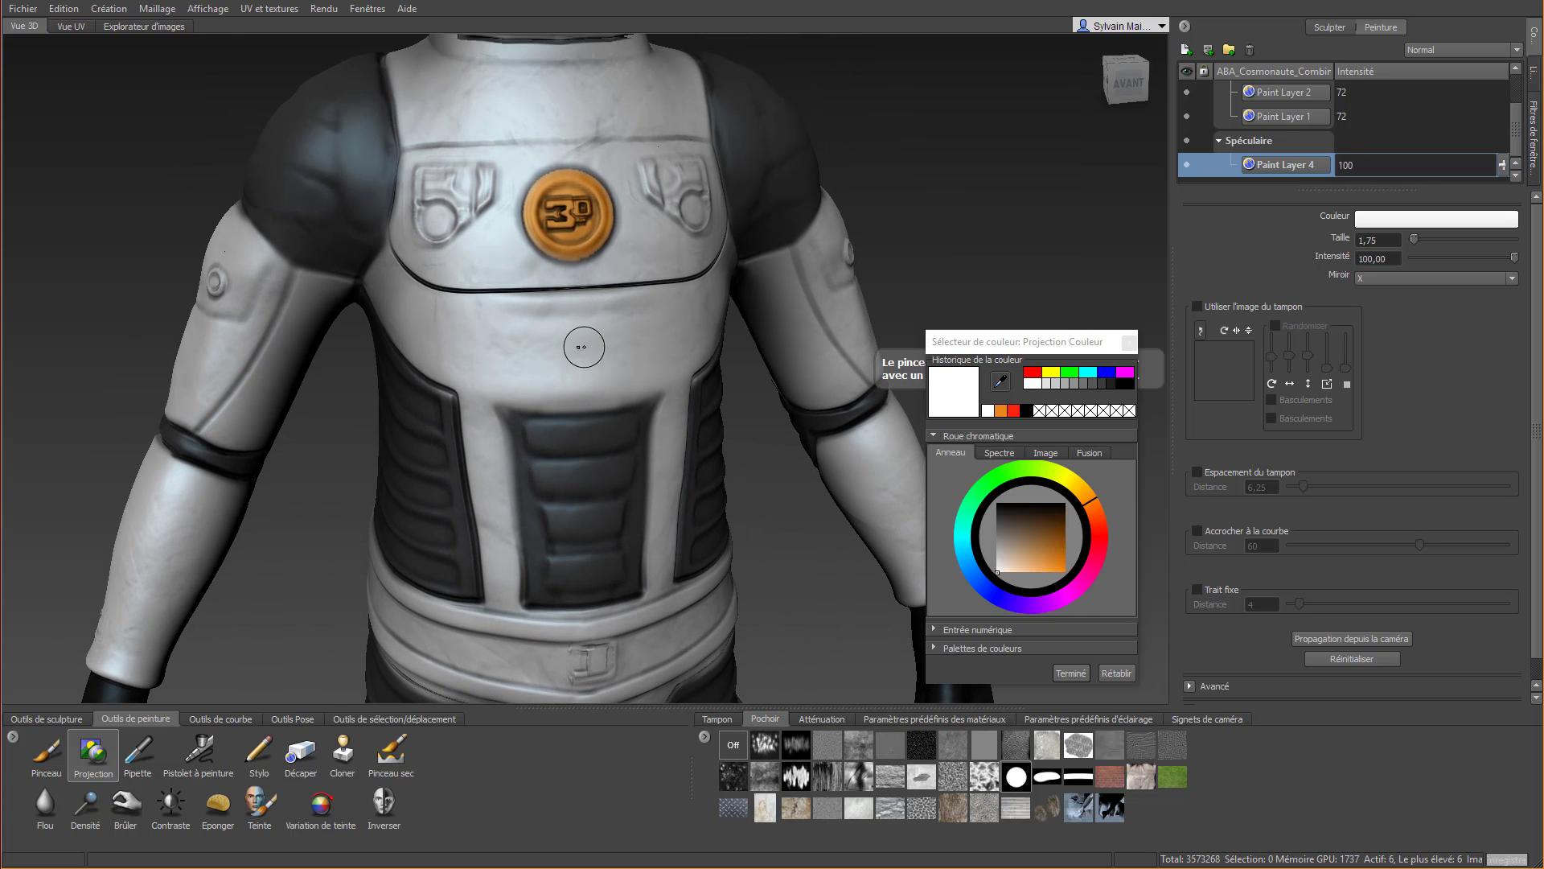
{"action": "mouse_move", "coordinate": [412, 246]}
{"action": "left_mouse_down"}
{"action": "mouse_move", "coordinate": [444, 270]}
{"action": "mouse_move", "coordinate": [579, 277]}
{"action": "left_mouse_up"}
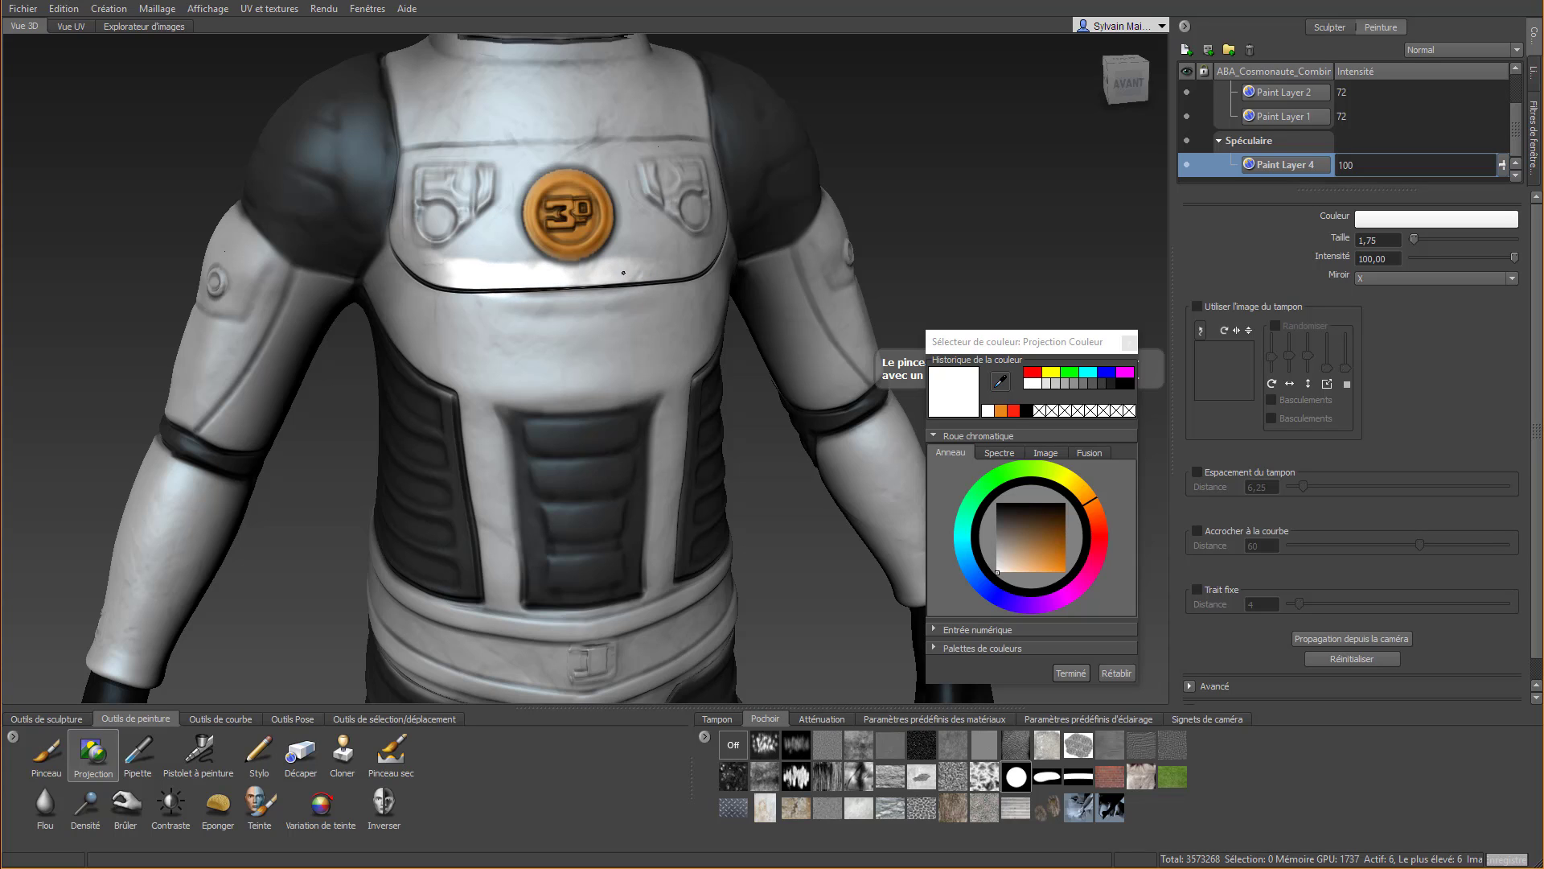
{"action": "left_click_drag", "start_coordinate": [669, 264], "coordinate": [661, 261]}
{"action": "mouse_move", "coordinate": [532, 268]}
{"action": "left_mouse_down"}
{"action": "mouse_move", "coordinate": [502, 189]}
{"action": "mouse_move", "coordinate": [555, 155]}
{"action": "mouse_move", "coordinate": [419, 164]}
{"action": "left_mouse_up"}
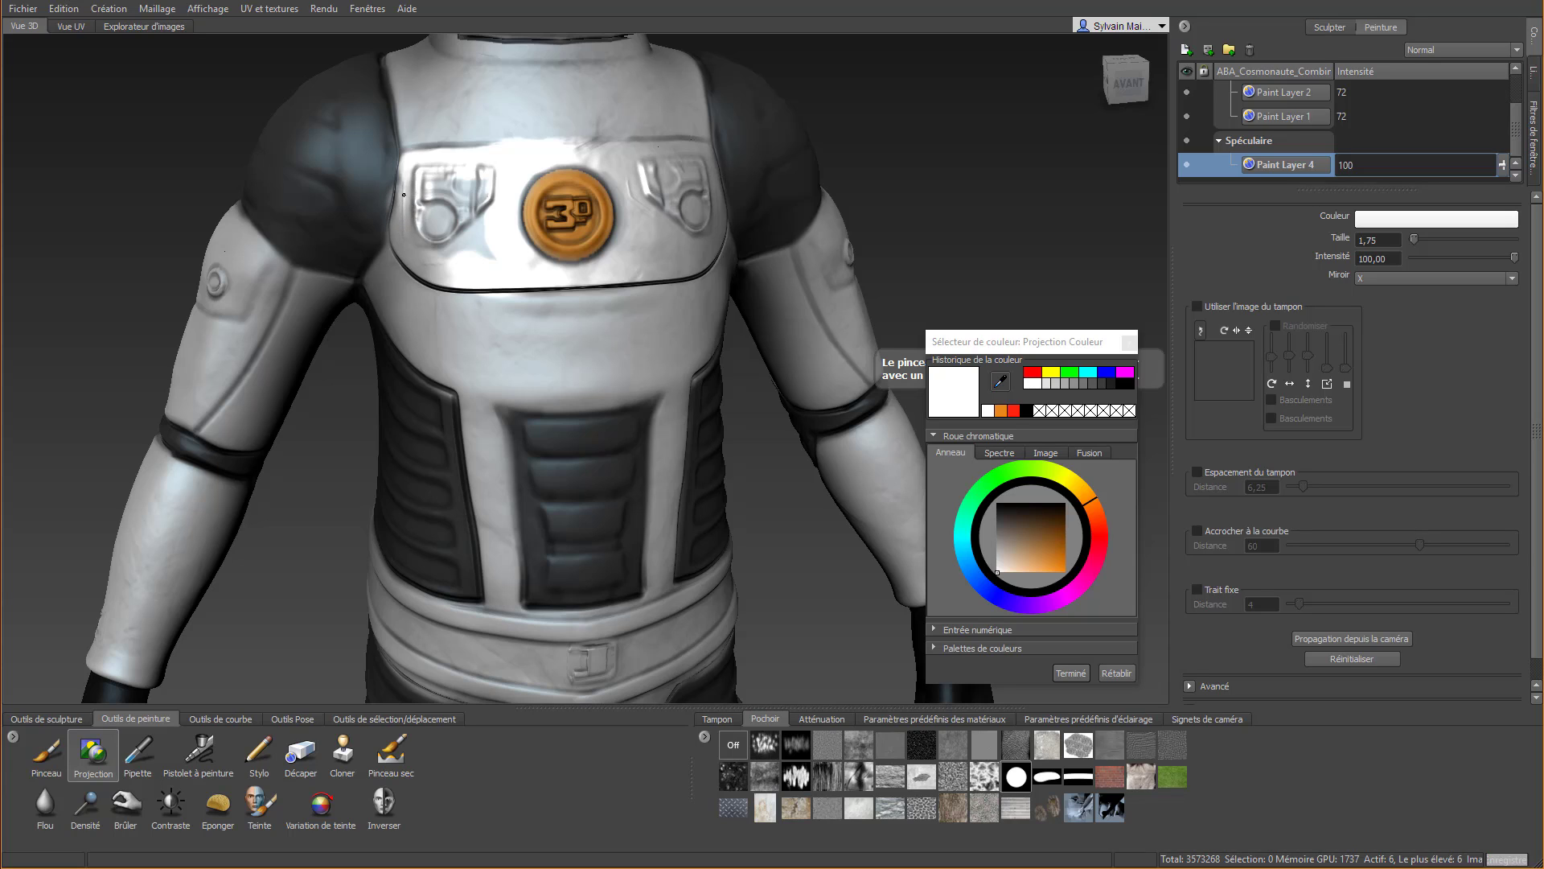
{"action": "mouse_move", "coordinate": [441, 269]}
{"action": "left_mouse_down"}
{"action": "mouse_move", "coordinate": [476, 211]}
{"action": "mouse_move", "coordinate": [438, 183]}
{"action": "mouse_move", "coordinate": [450, 247]}
{"action": "left_mouse_up"}
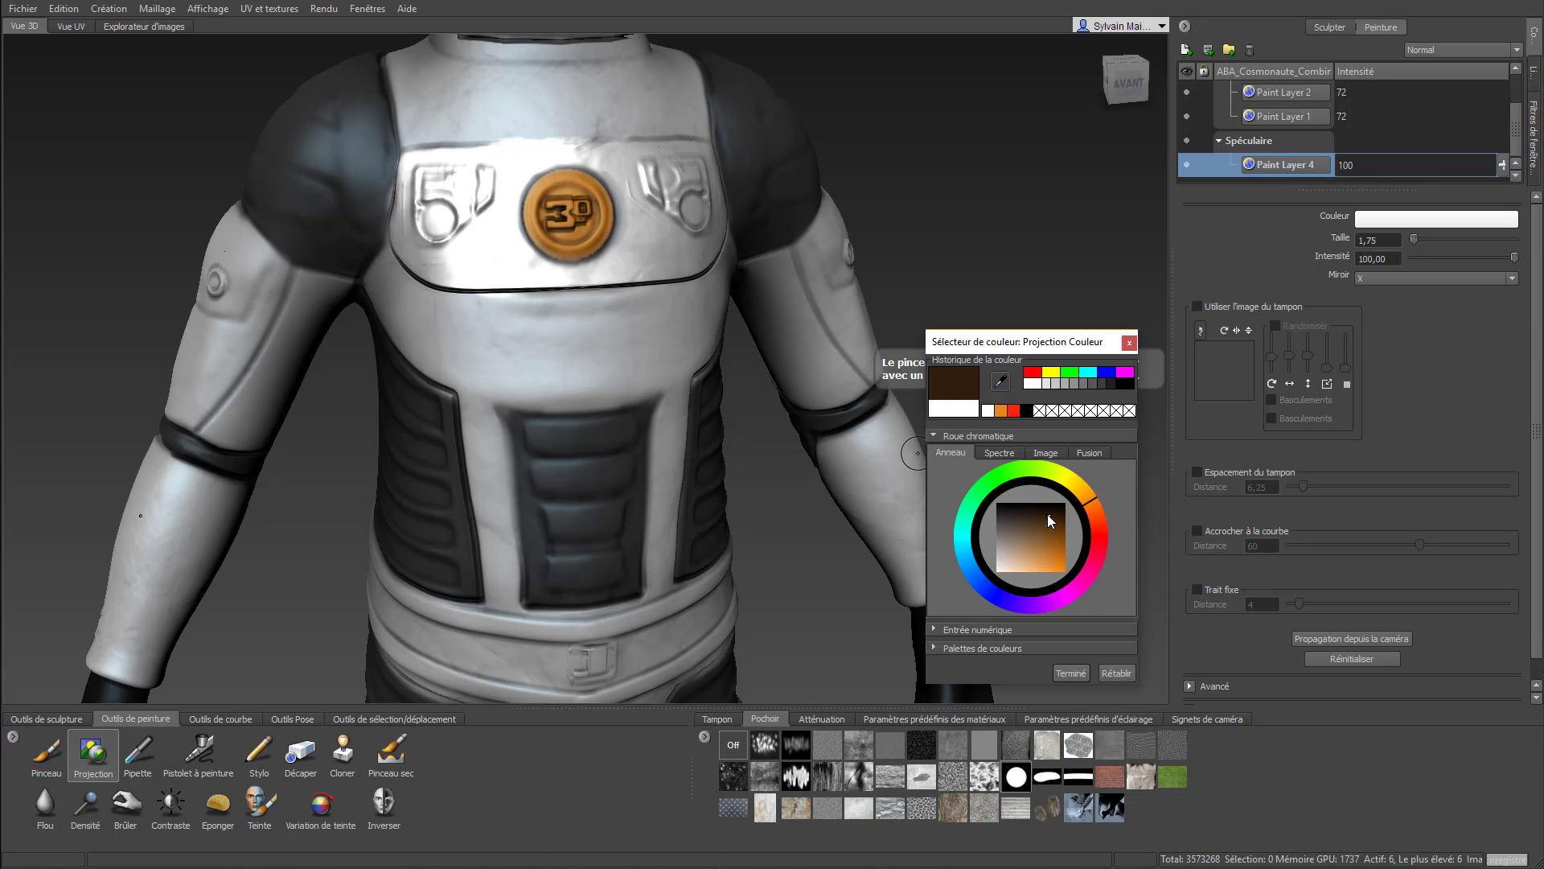
Try painting black on the specular layer along the chest plate's upper edge, and undo the stroke
{"action": "left_click_drag", "start_coordinate": [1066, 531], "coordinate": [1066, 503]}
{"action": "left_click_drag", "start_coordinate": [412, 131], "coordinate": [461, 145]}
{"action": "key", "text": "ctrl+z"}
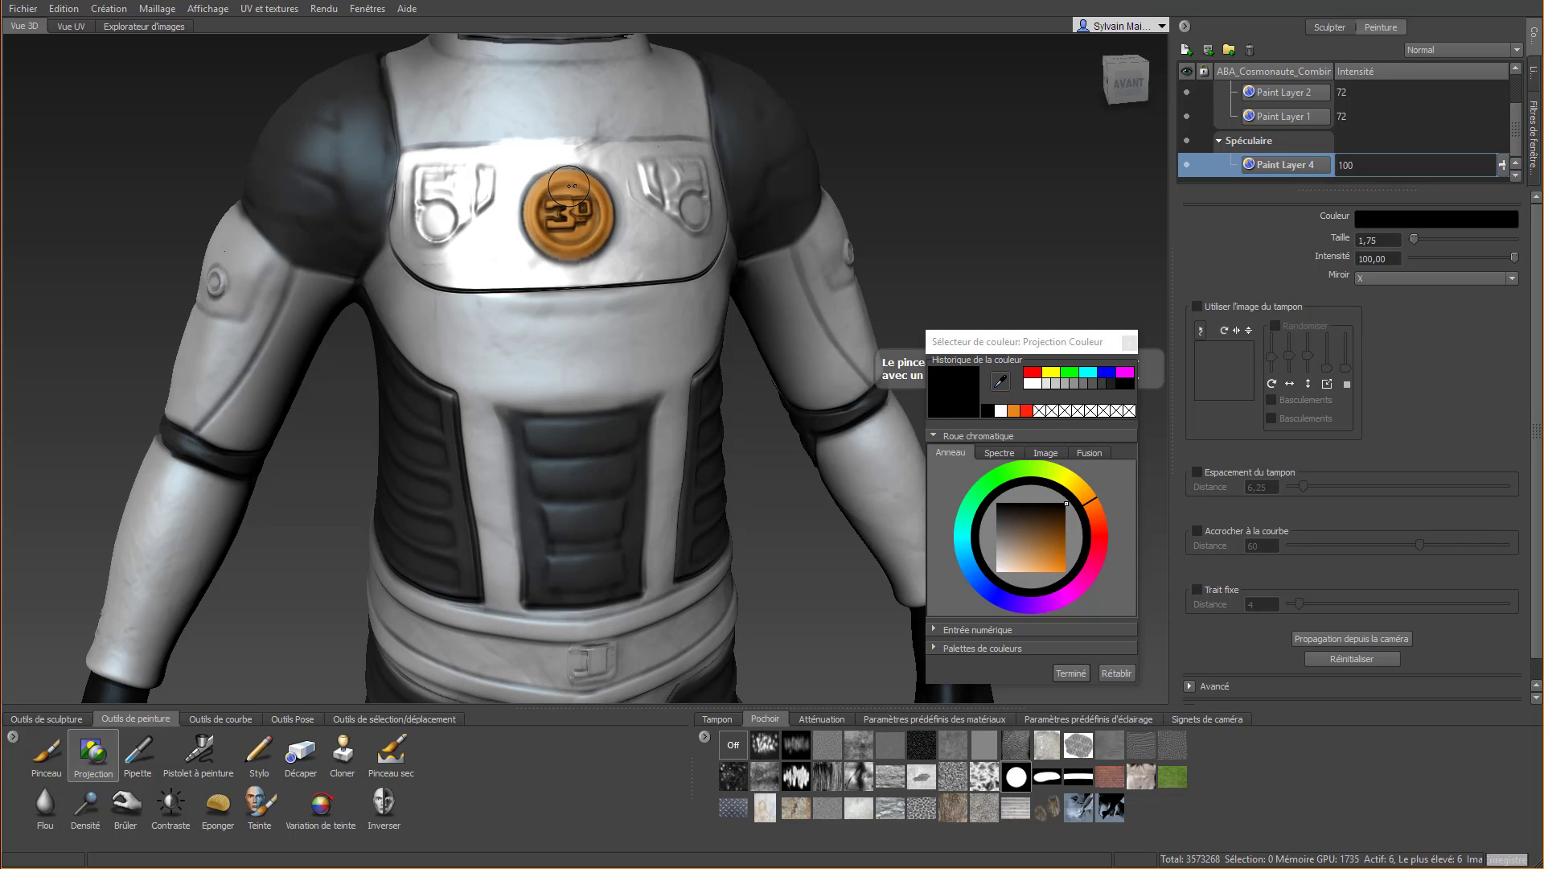
Configure the Décaper tool with Trait fixe at distance 4 and without stamp spacing or curve snapping, testing it above the chest plate
{"action": "left_click", "coordinate": [301, 752]}
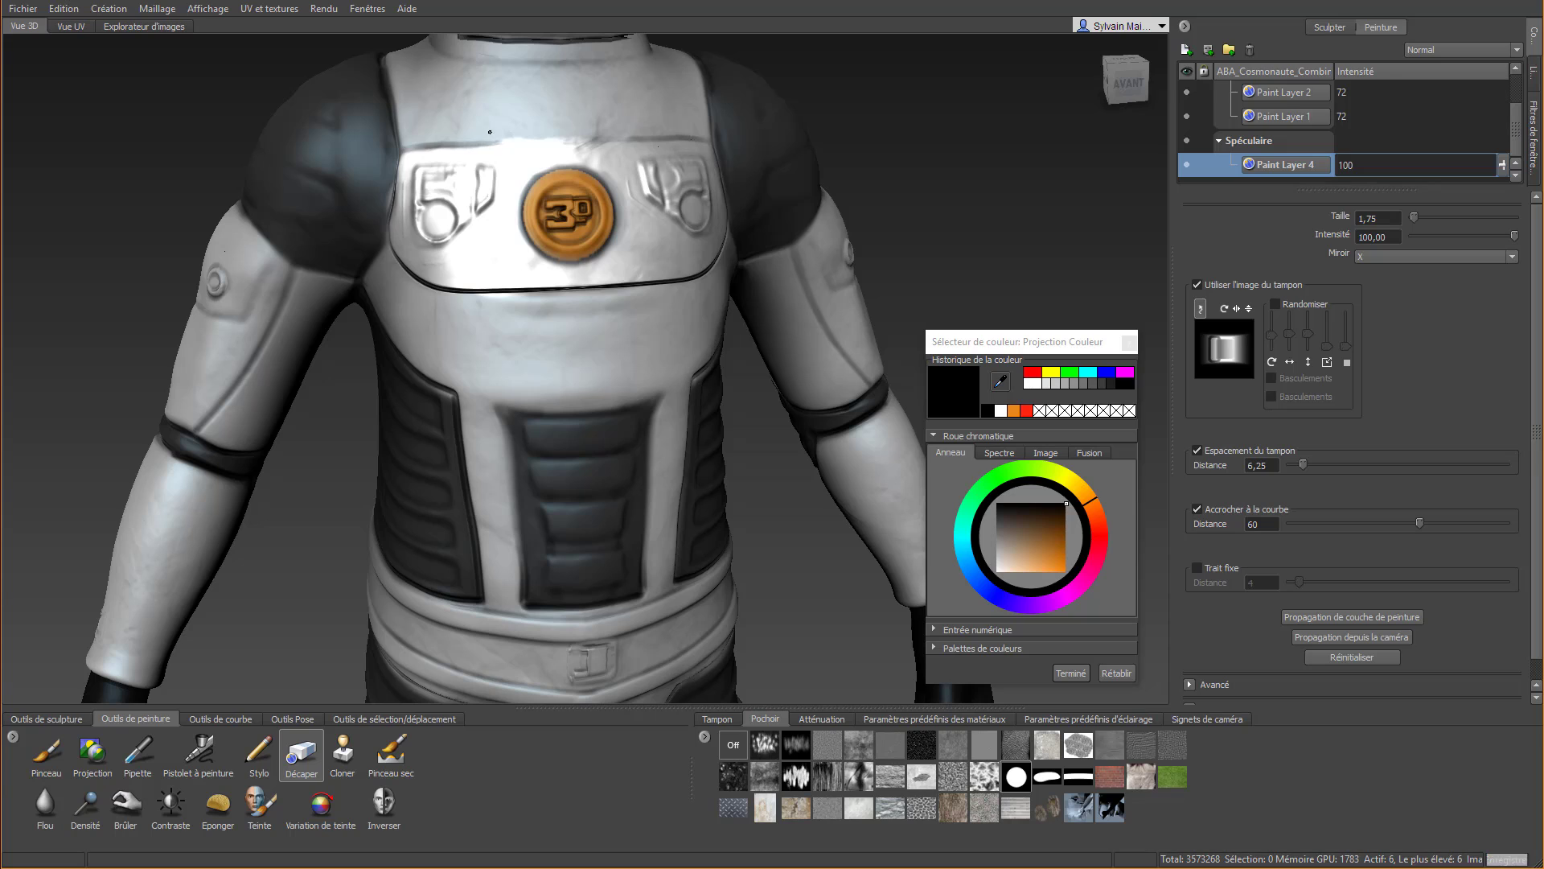
{"action": "left_click_drag", "start_coordinate": [519, 131], "coordinate": [604, 135]}
{"action": "mouse_move", "coordinate": [604, 135]}
{"action": "right_mouse_down"}
{"action": "mouse_move", "coordinate": [472, 126]}
{"action": "mouse_move", "coordinate": [437, 92]}
{"action": "right_mouse_up"}
{"action": "left_click", "coordinate": [1198, 451]}
{"action": "left_click", "coordinate": [1196, 509]}
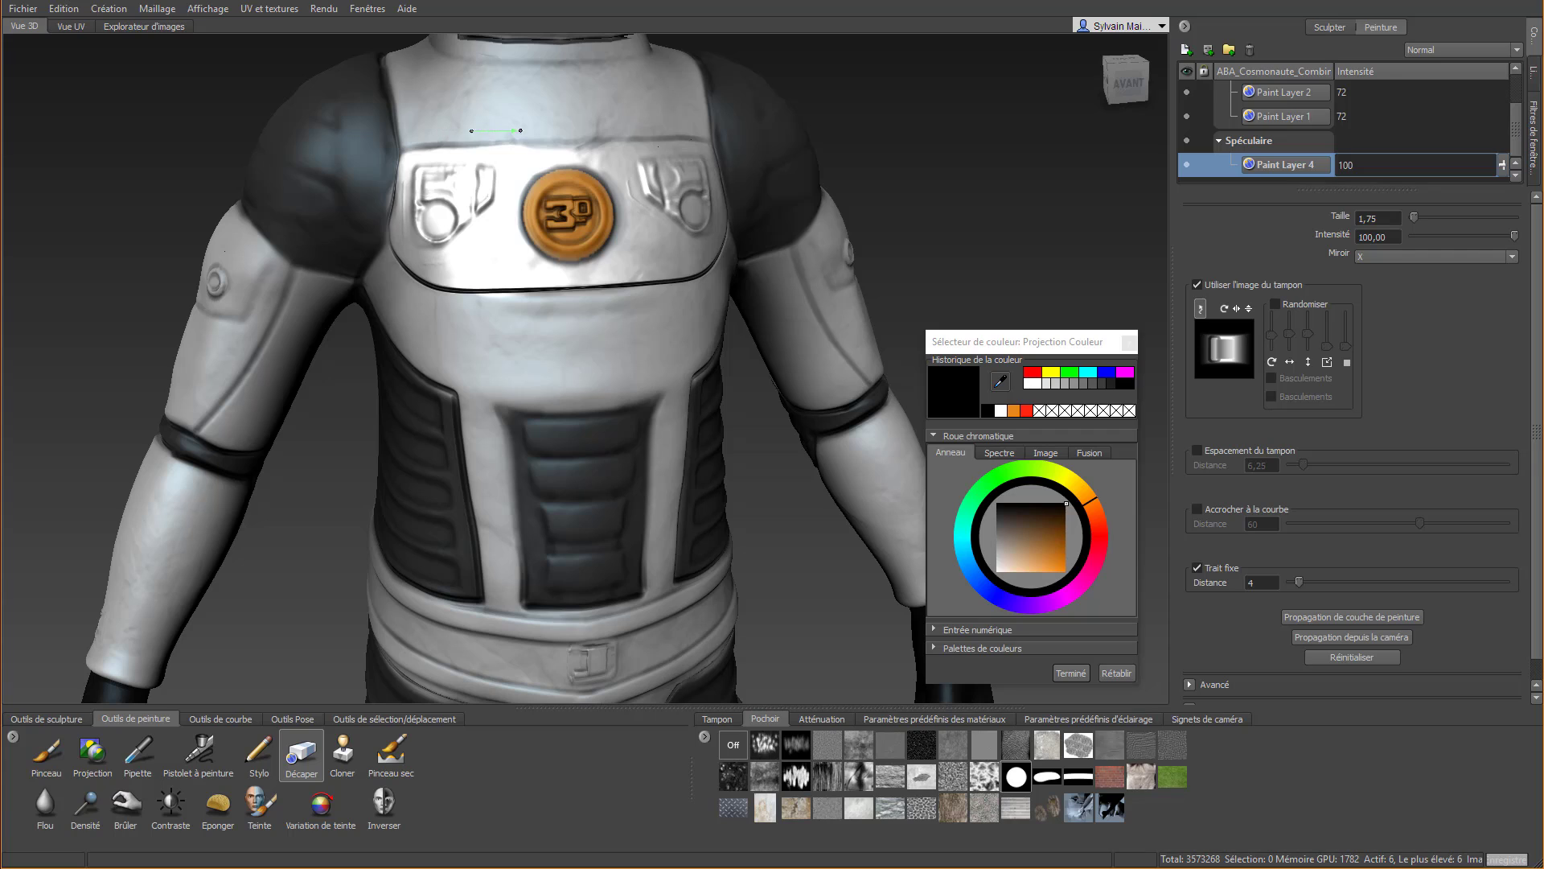
{"action": "left_click_drag", "start_coordinate": [563, 131], "coordinate": [595, 130]}
{"action": "key", "text": "ctrl+z"}
{"action": "key", "text": "ctrl+z"}
Erase the specular overflow above the chest plate's upper edge and around its sides and lower edge with Décaper
{"action": "left_click_drag", "start_coordinate": [374, 133], "coordinate": [532, 125]}
{"action": "left_click_drag", "start_coordinate": [668, 117], "coordinate": [466, 138]}
{"action": "left_click_drag", "start_coordinate": [347, 135], "coordinate": [344, 136]}
{"action": "mouse_move", "coordinate": [368, 85]}
{"action": "left_mouse_down"}
{"action": "mouse_move", "coordinate": [390, 143]}
{"action": "mouse_move", "coordinate": [364, 250]}
{"action": "mouse_move", "coordinate": [407, 316]}
{"action": "left_mouse_up"}
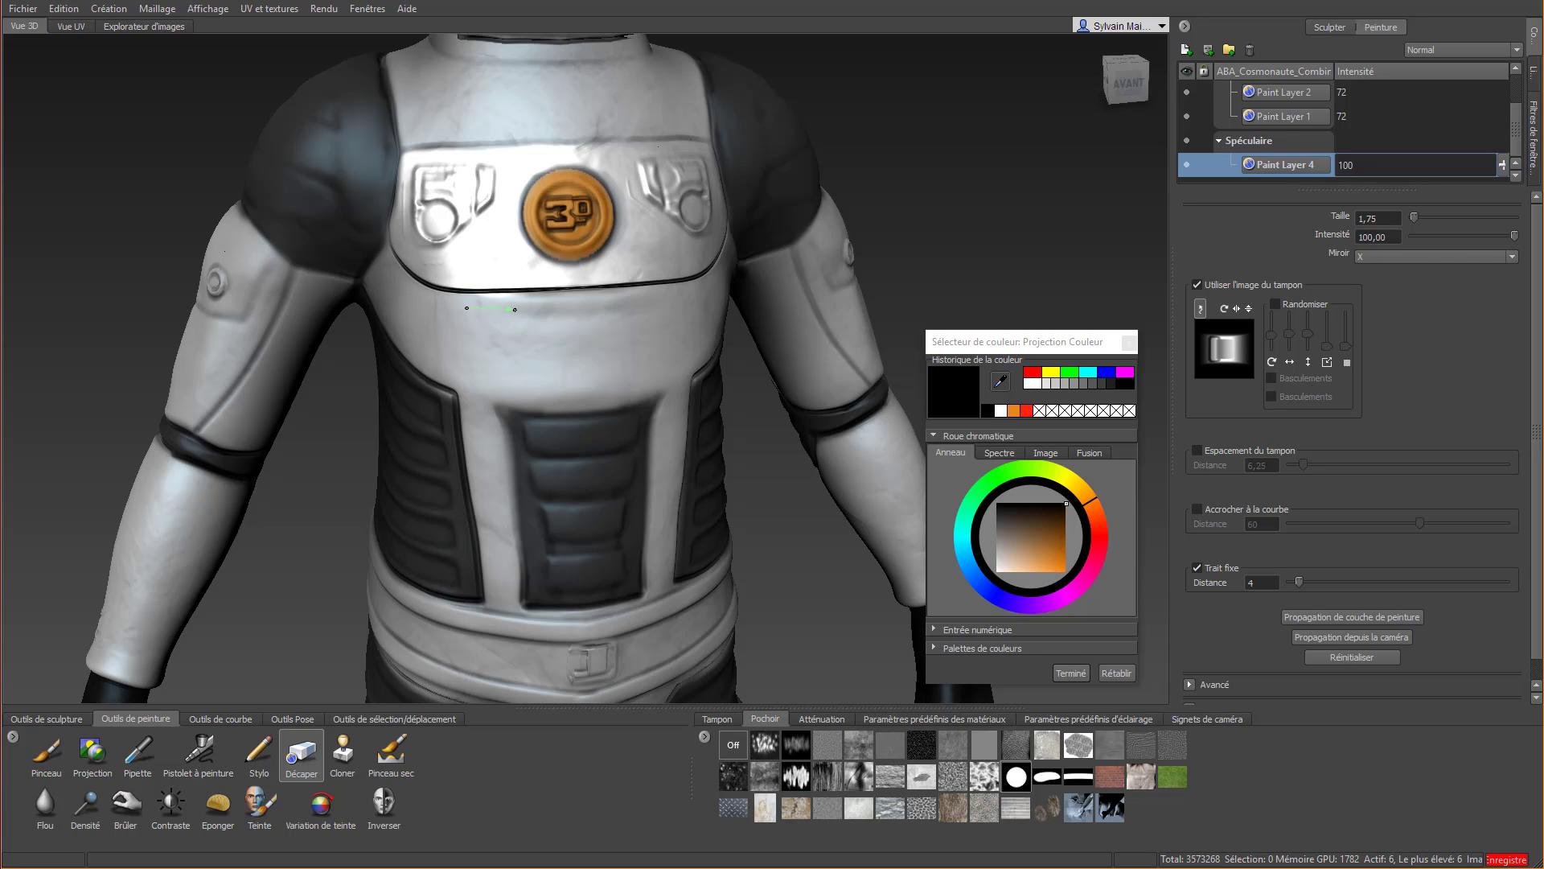
{"action": "left_click_drag", "start_coordinate": [678, 299], "coordinate": [680, 301]}
Turn off the stamp image for the Décaper tool
{"action": "scroll", "coordinate": [644, 386], "scroll_direction": "down", "scroll_amount": 5}
{"action": "left_click_drag", "start_coordinate": [643, 386], "coordinate": [477, 579], "text": "alt"}
{"action": "scroll", "coordinate": [478, 579], "scroll_direction": "up", "scroll_amount": 5}
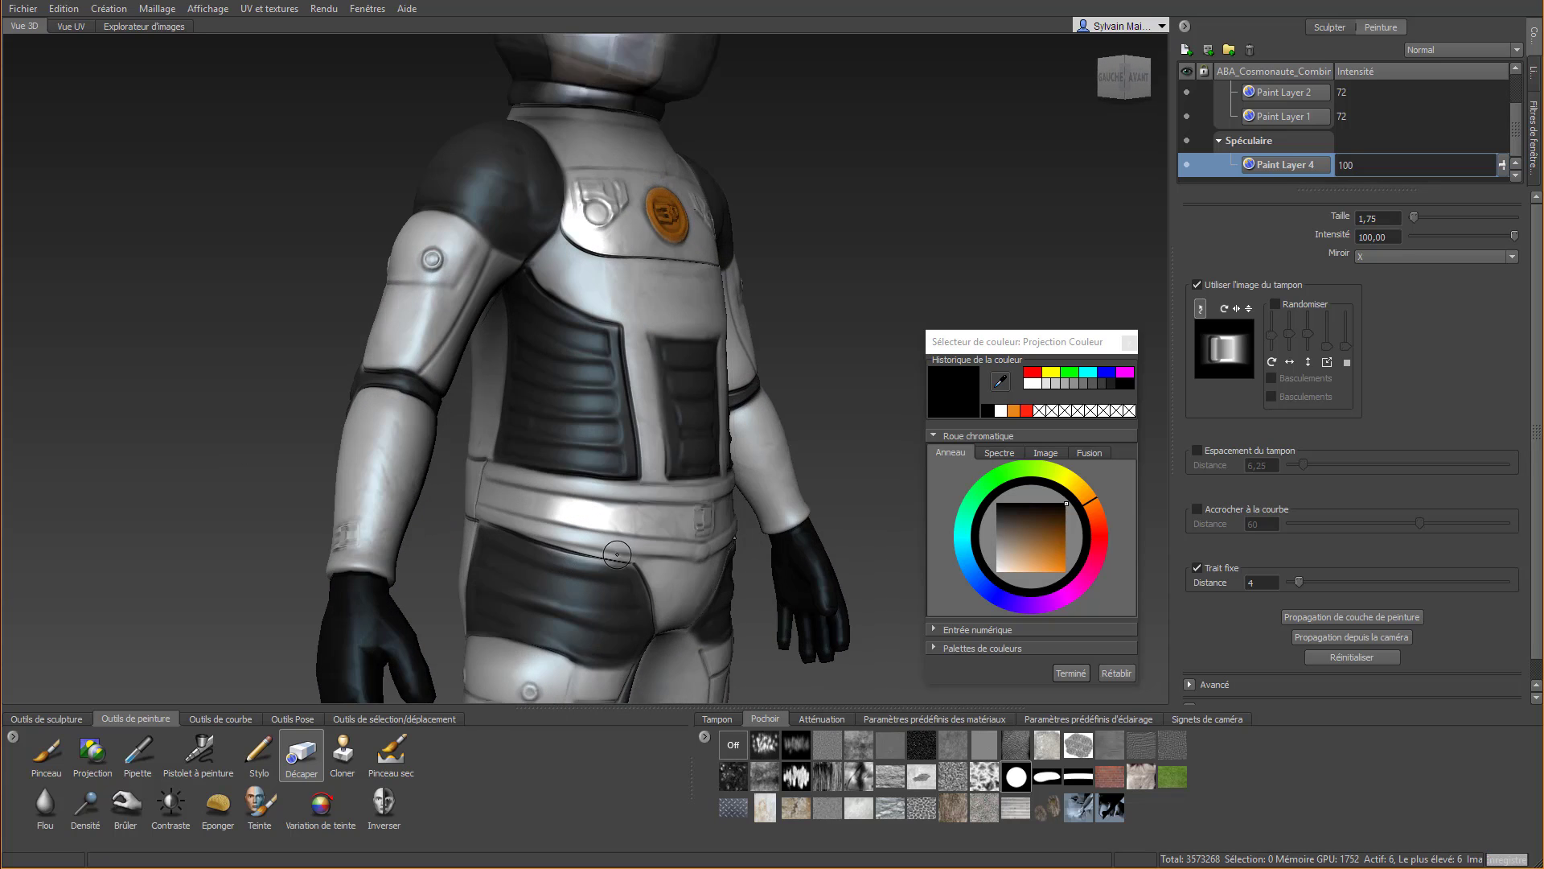
{"action": "left_click", "coordinate": [1253, 285]}
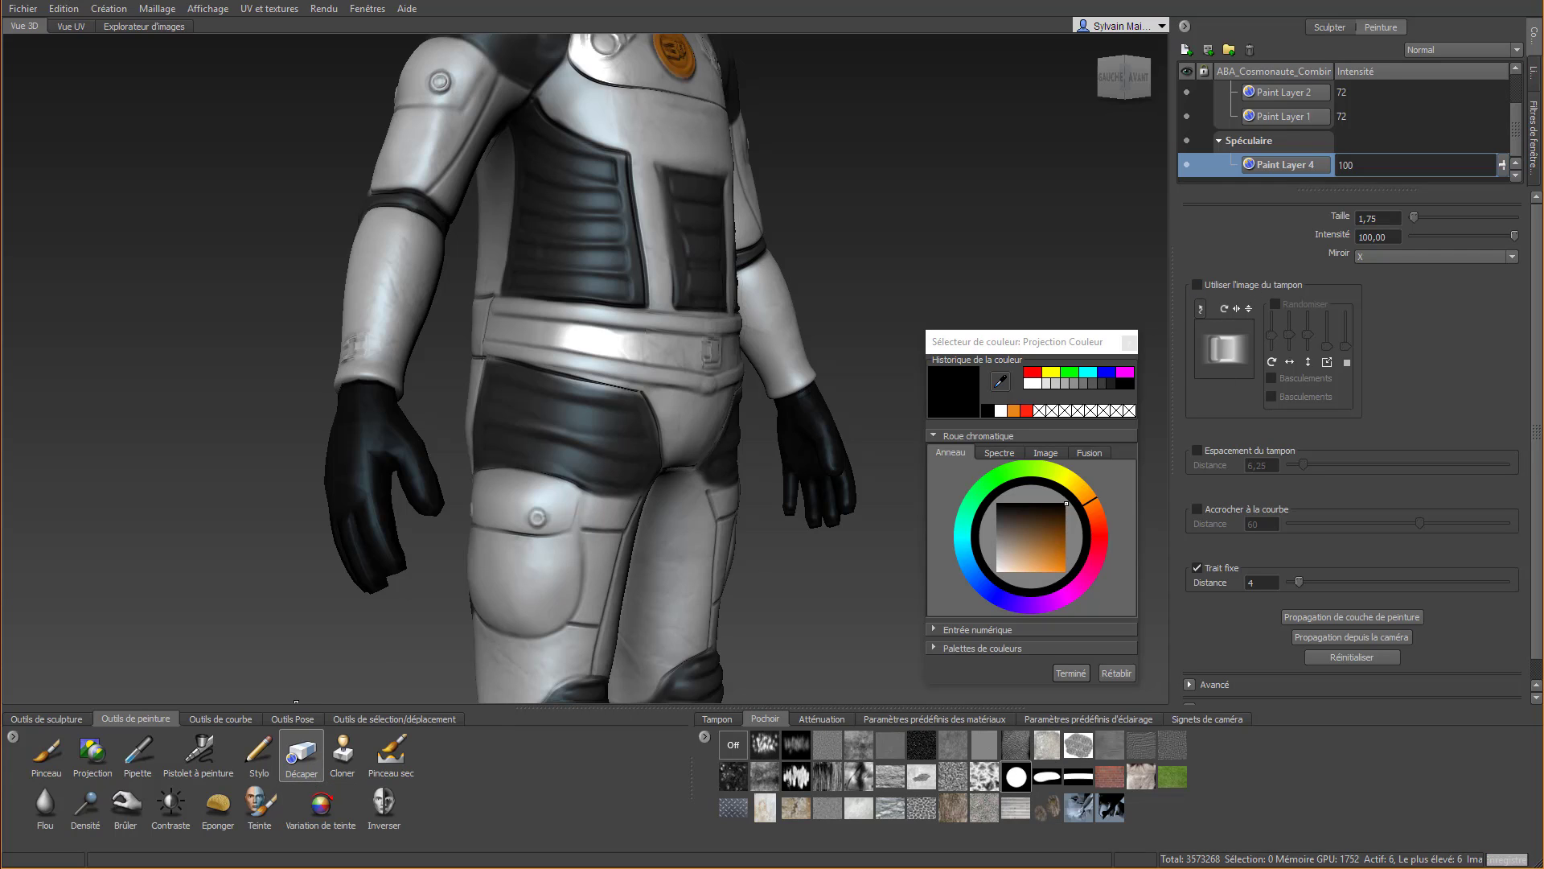
Paint the thigh button and the wrist buckle relief in white on the specular layer with Pinceau, reducing the brush size to 1,01
{"action": "left_click", "coordinate": [49, 754]}
{"action": "left_click", "coordinate": [997, 573]}
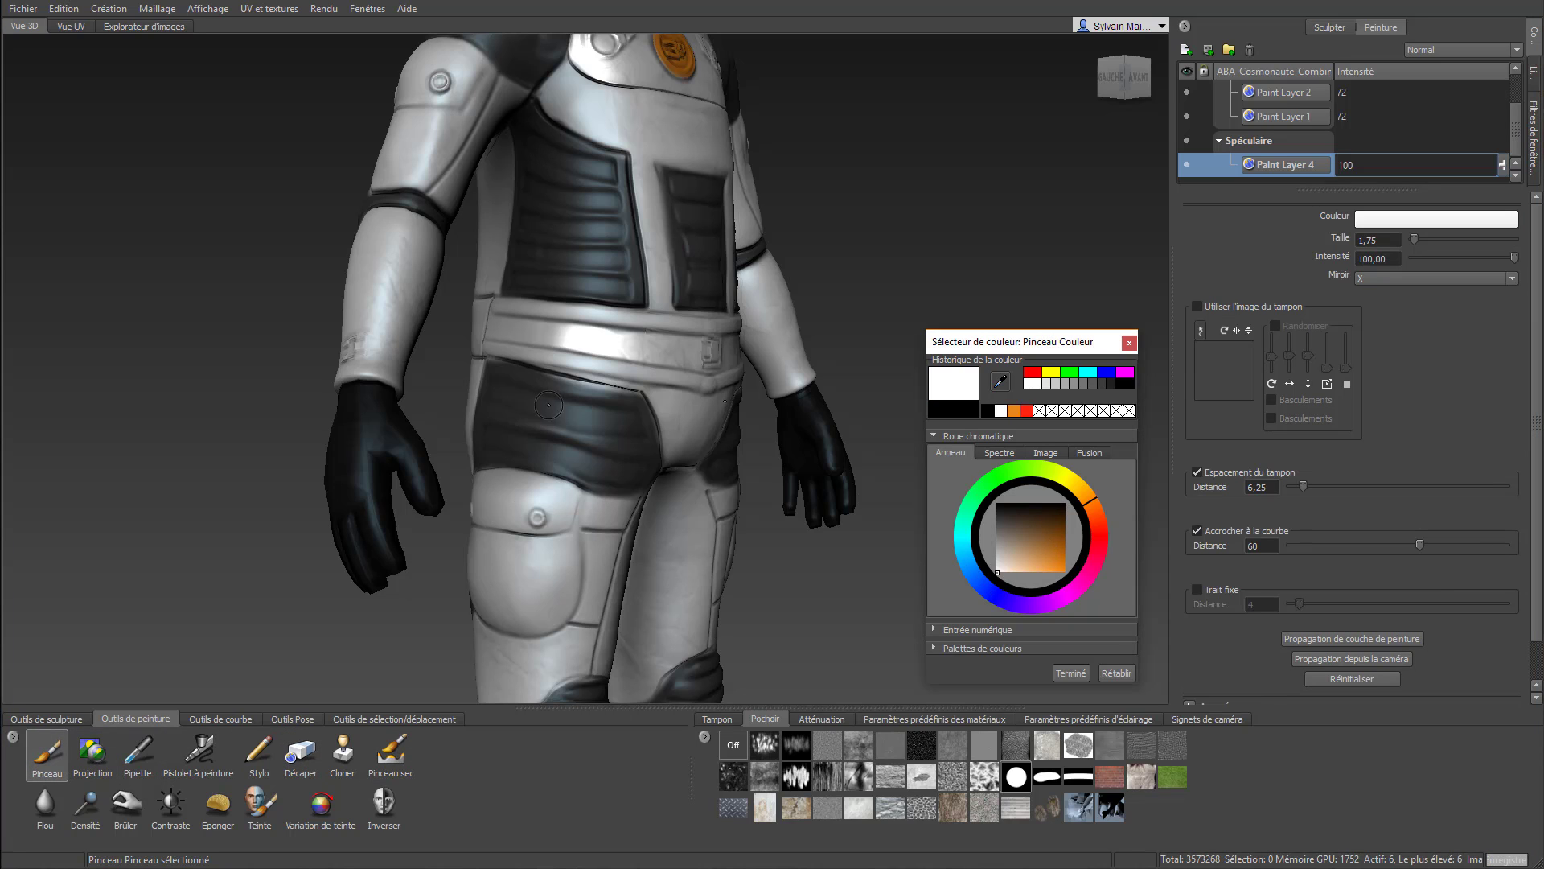
{"action": "scroll", "coordinate": [490, 523], "scroll_direction": "up", "scroll_amount": 5}
{"action": "scroll", "coordinate": [541, 568], "scroll_direction": "up", "scroll_amount": 2}
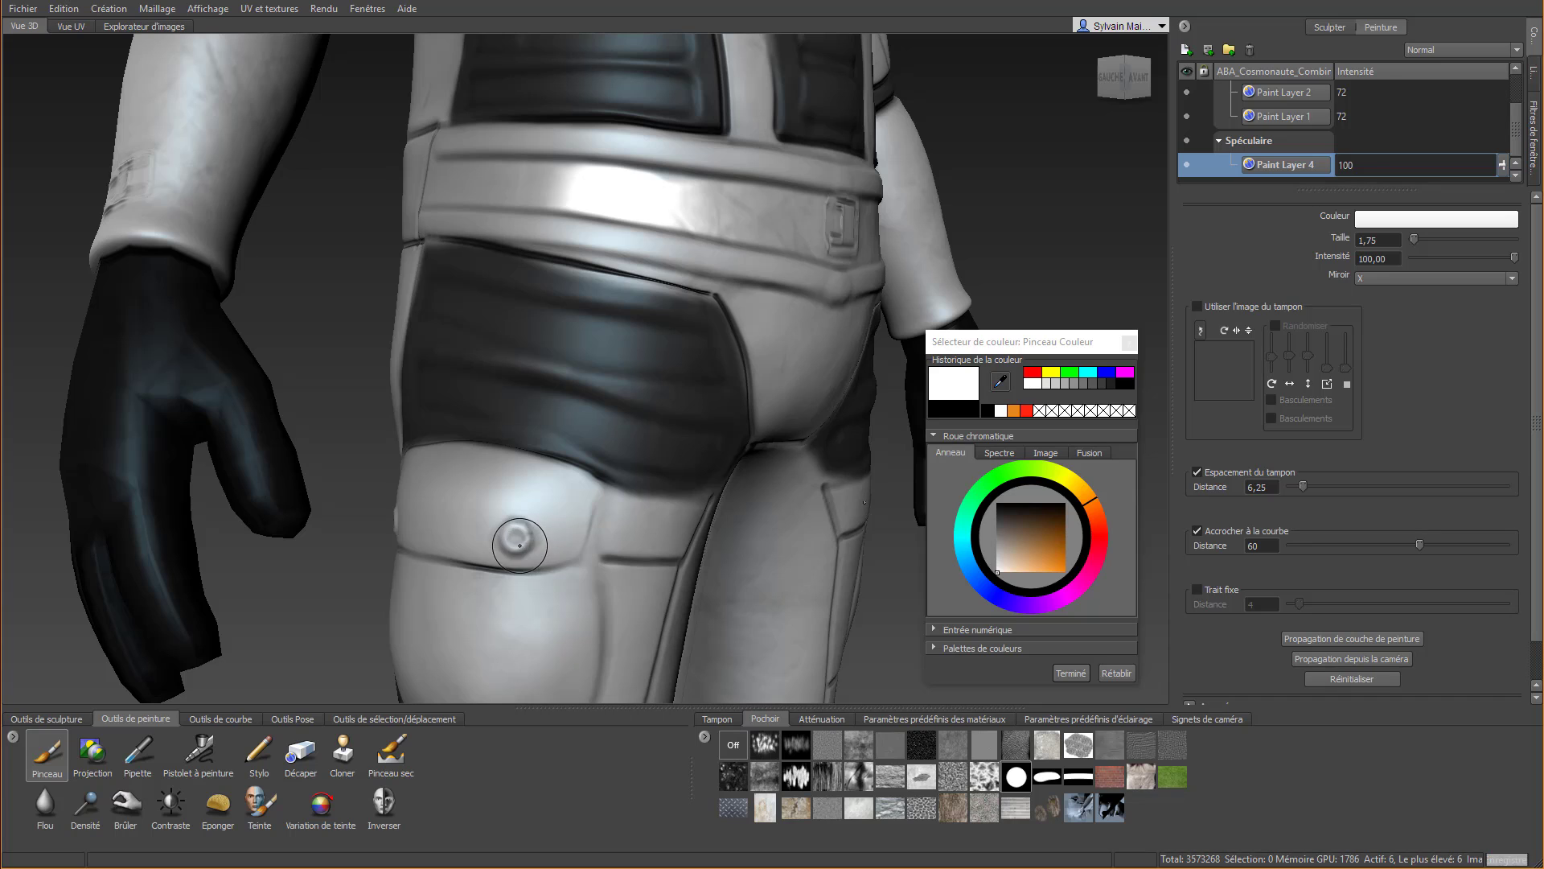
{"action": "left_click", "coordinate": [517, 538]}
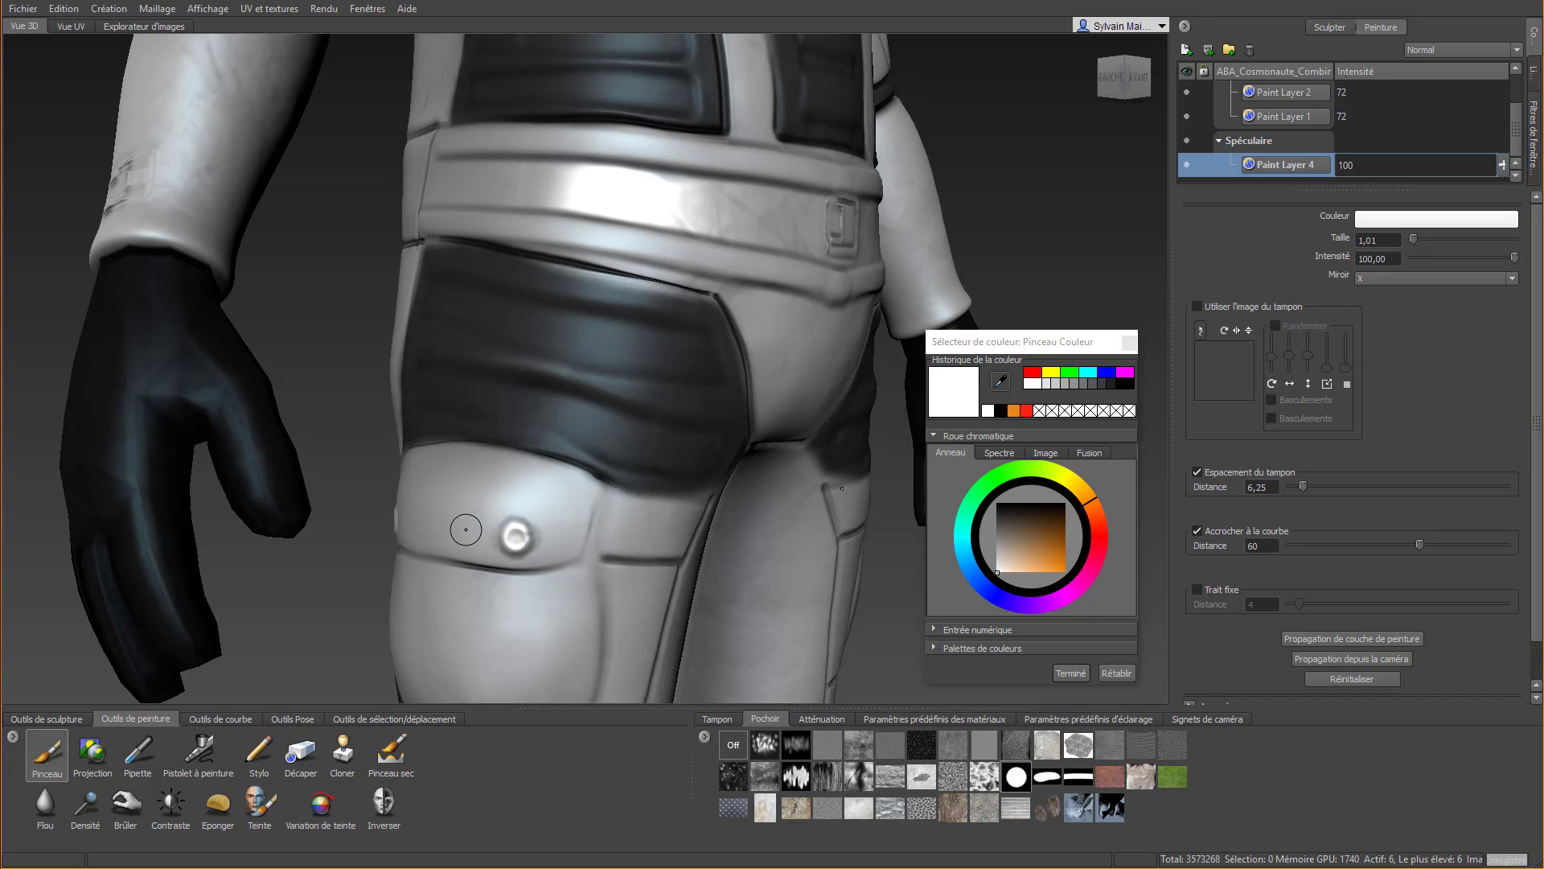
{"action": "left_click_drag", "start_coordinate": [466, 529], "coordinate": [614, 480], "text": "alt"}
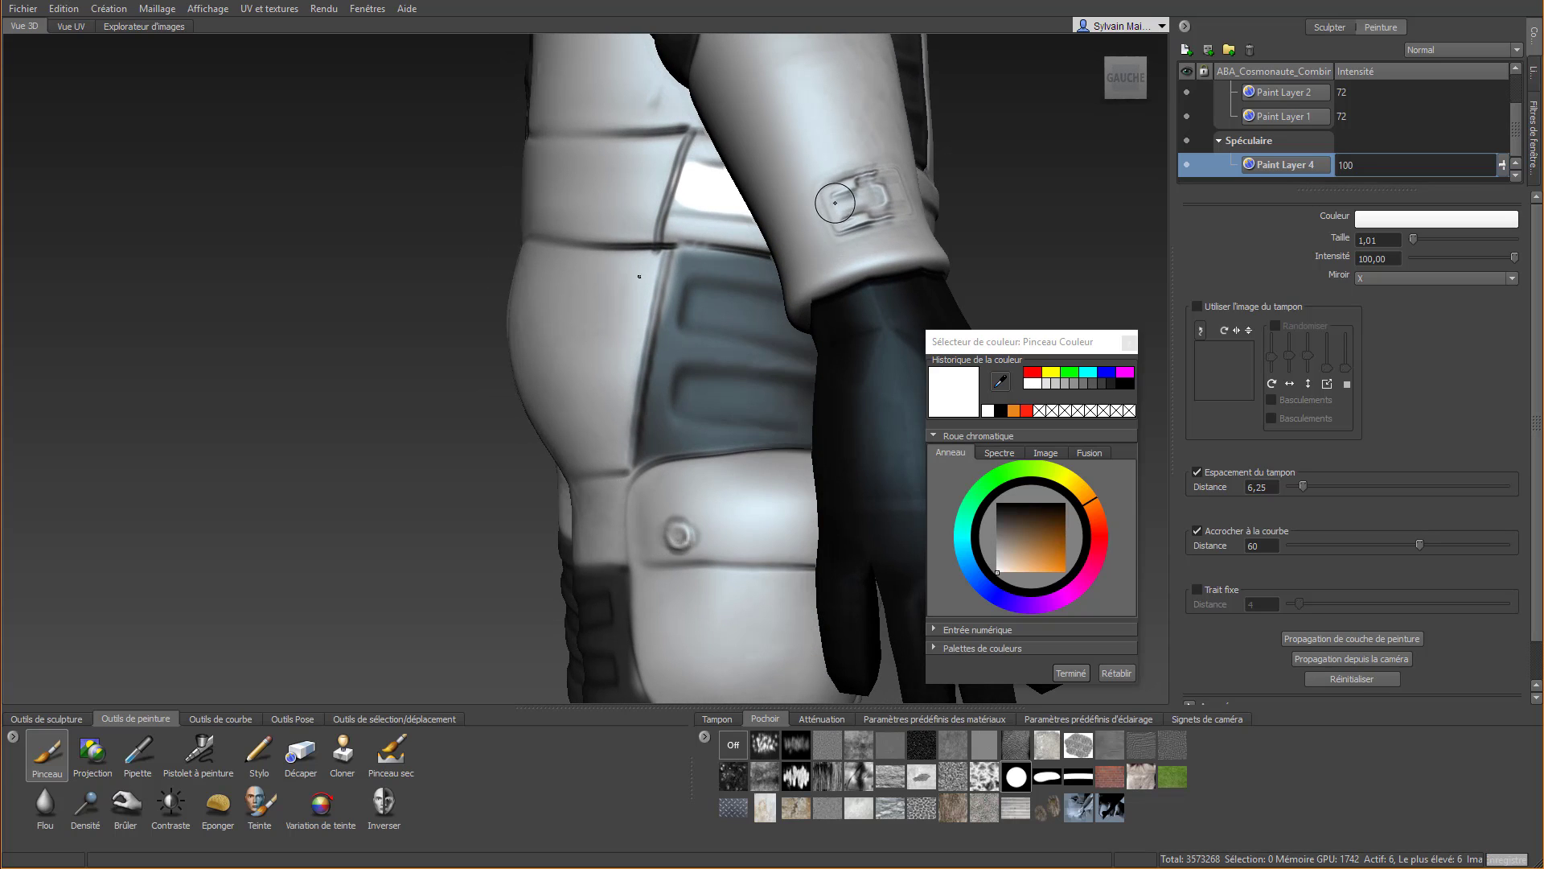
{"action": "mouse_move", "coordinate": [828, 202]}
{"action": "left_mouse_down"}
{"action": "mouse_move", "coordinate": [895, 178]}
{"action": "mouse_move", "coordinate": [881, 225]}
{"action": "mouse_move", "coordinate": [840, 233]}
{"action": "mouse_move", "coordinate": [820, 211]}
{"action": "mouse_move", "coordinate": [854, 188]}
{"action": "left_mouse_up"}
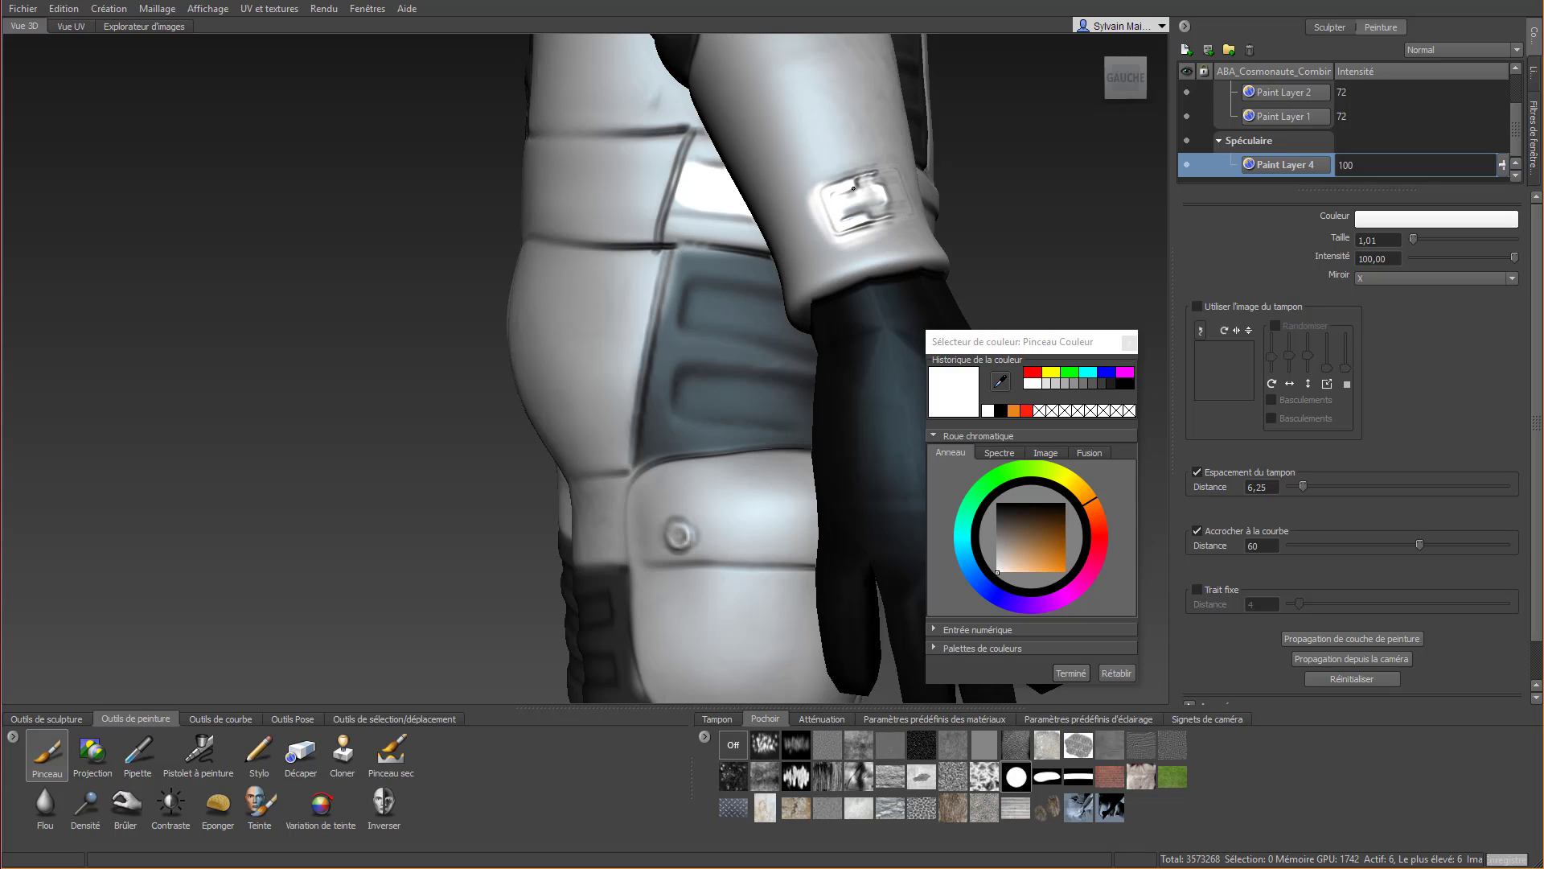
Erase the specular overflow around the wrist buckle with Décaper, with Trait fixe turned off
{"action": "left_click", "coordinate": [300, 752]}
{"action": "left_click_drag", "start_coordinate": [793, 200], "coordinate": [809, 234]}
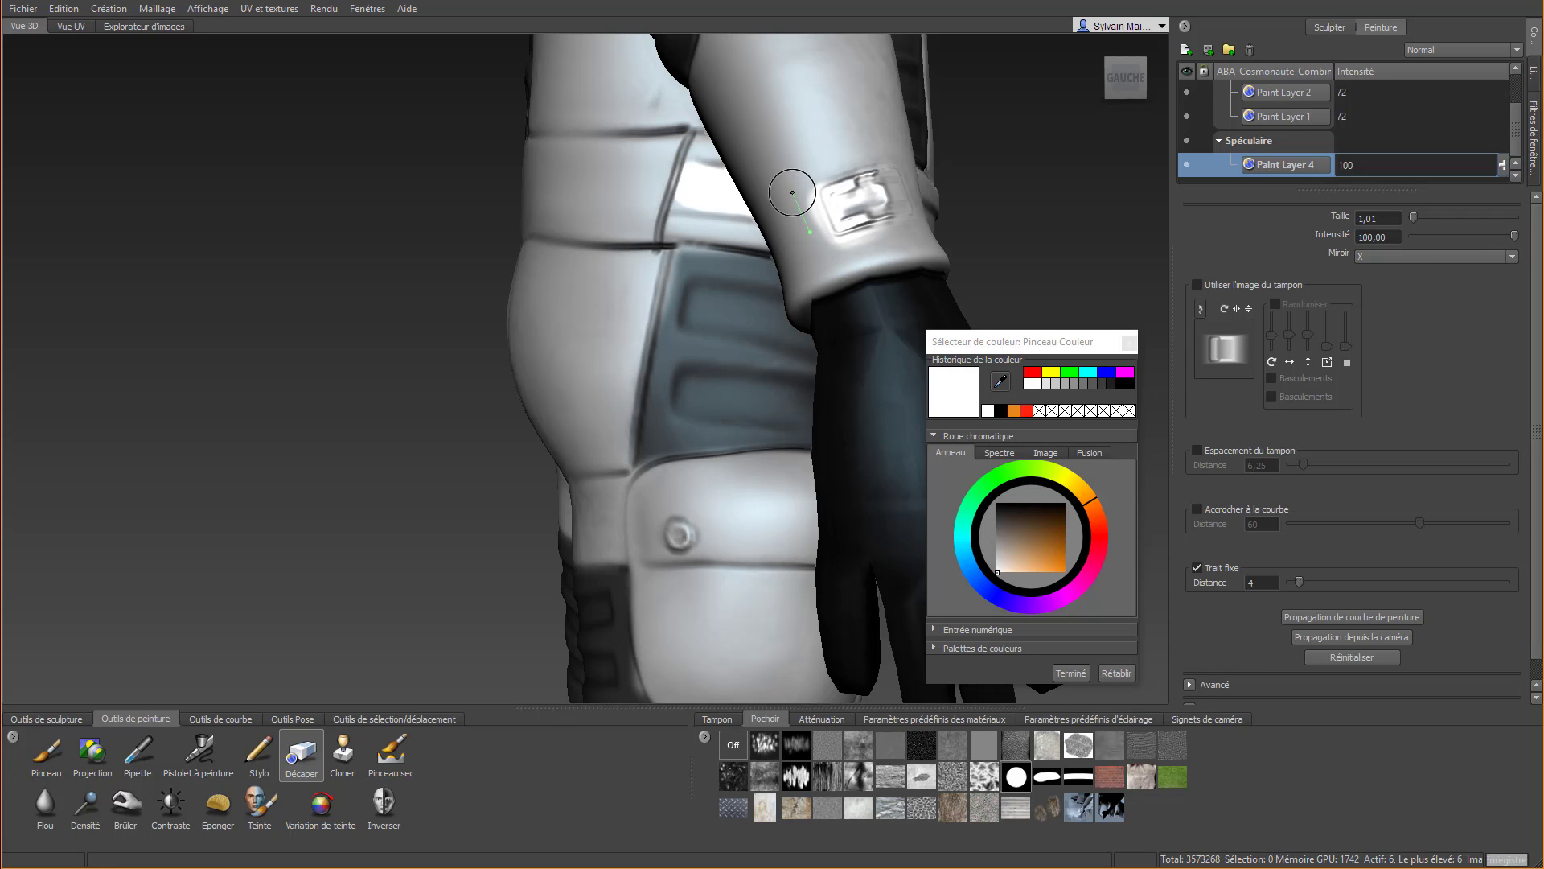
{"action": "left_click", "coordinate": [1196, 568]}
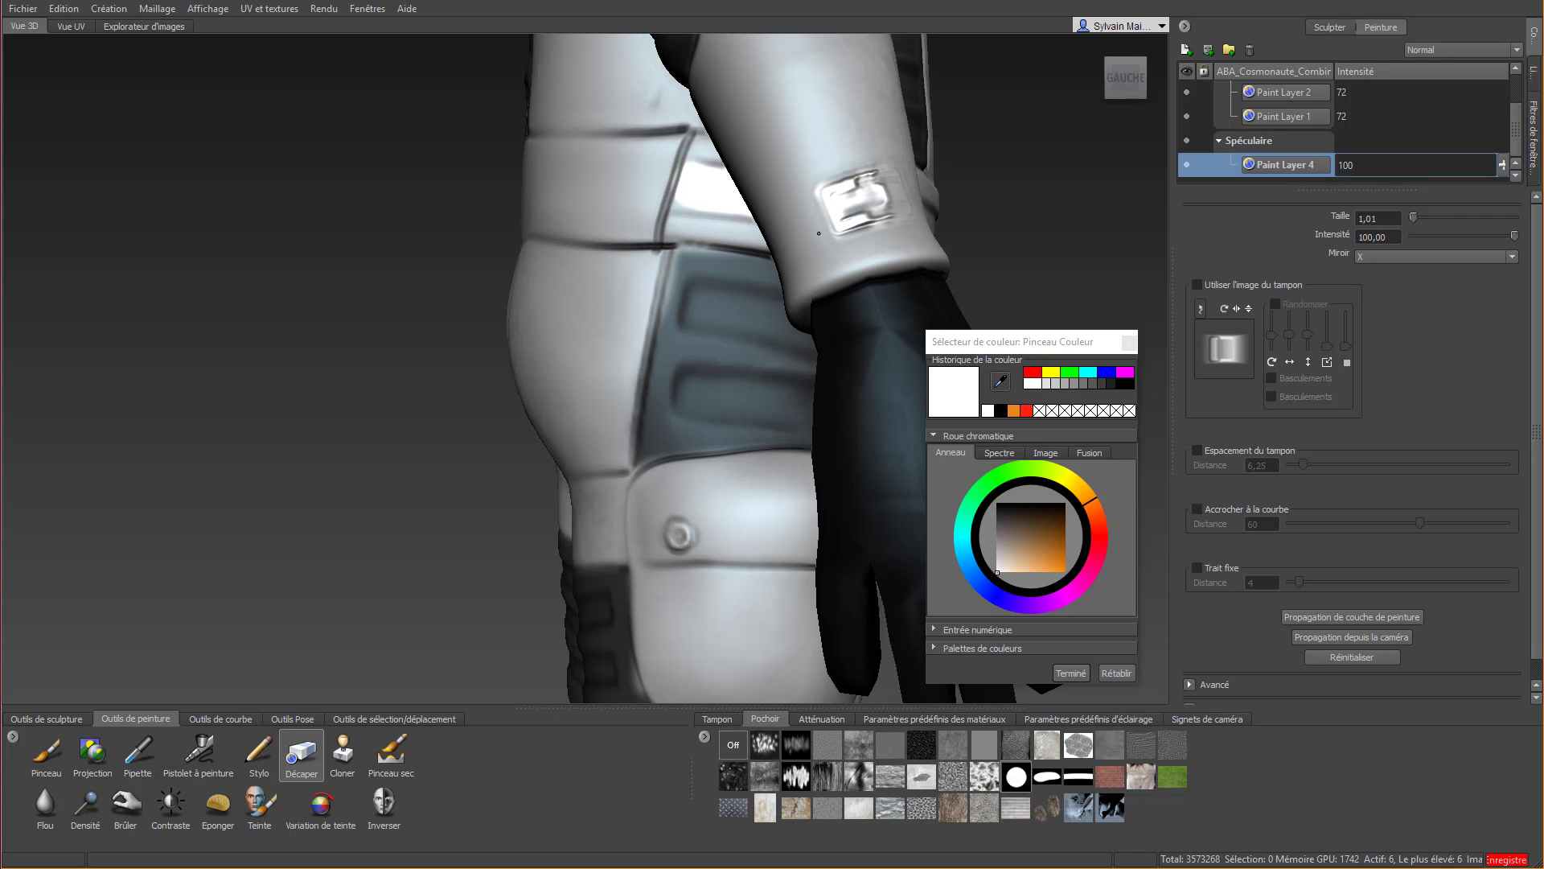
{"action": "left_click_drag", "start_coordinate": [915, 167], "coordinate": [735, 272], "text": "alt"}
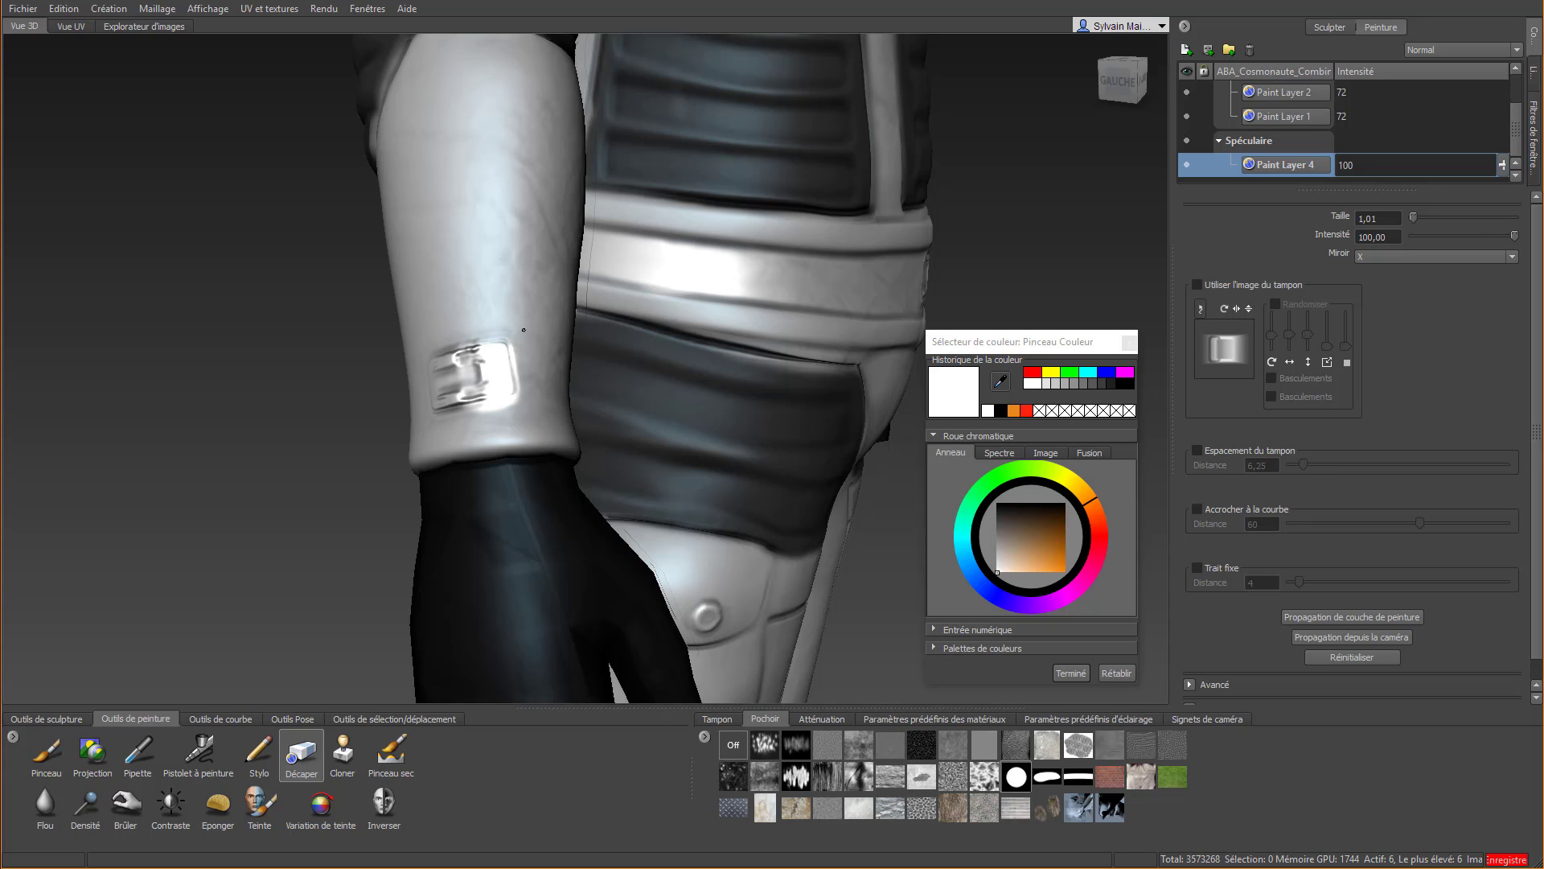
{"action": "right_click_drag", "start_coordinate": [535, 388], "coordinate": [519, 332]}
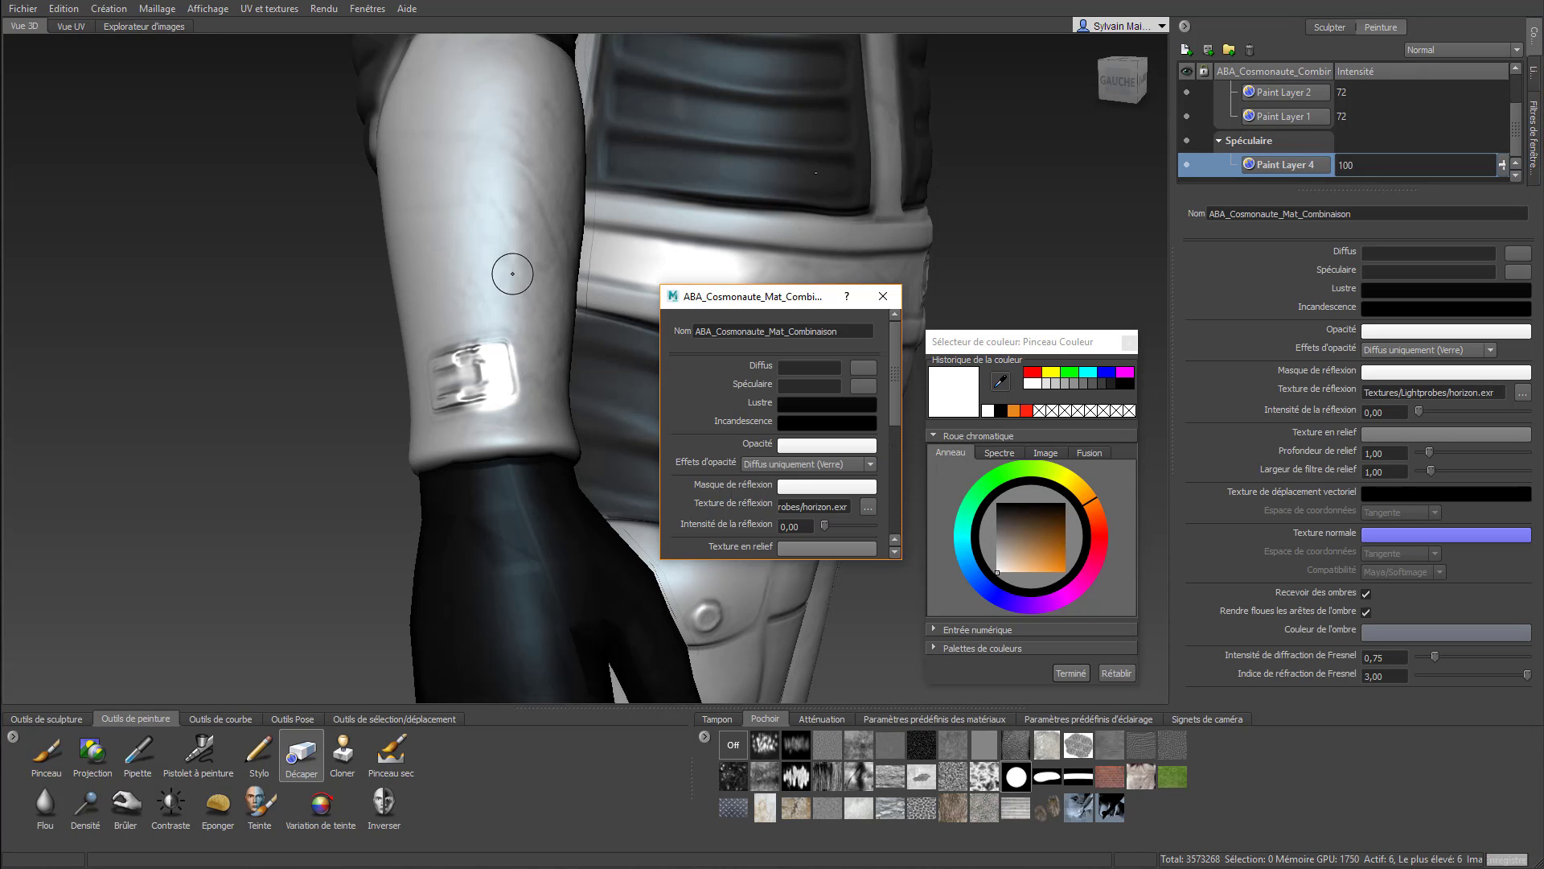
{"action": "left_click", "coordinate": [882, 297]}
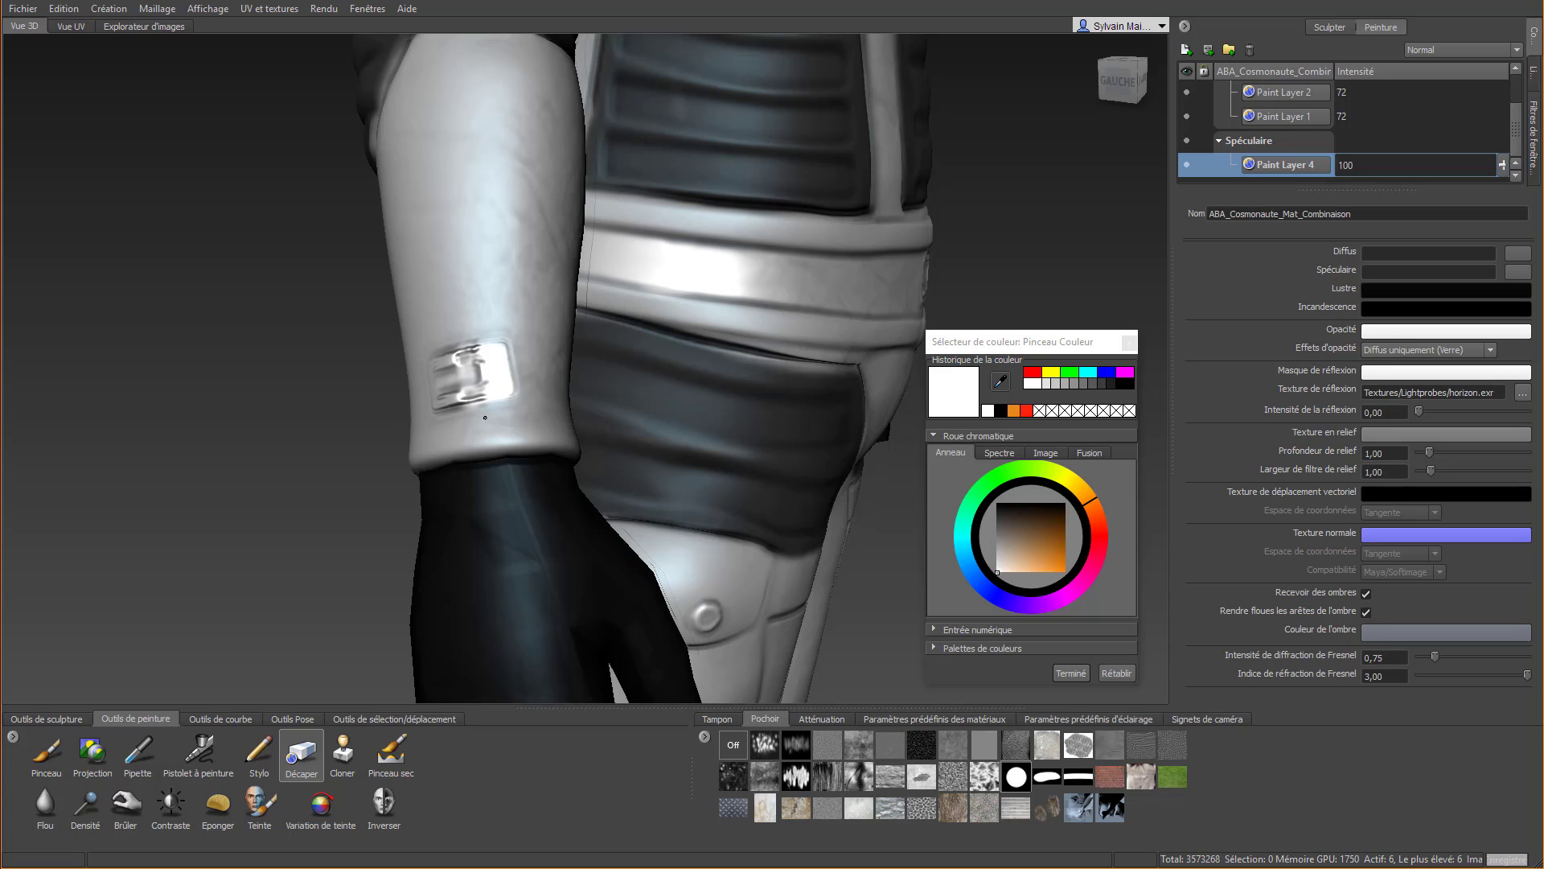
Paint the upper-arm button in white on the specular layer with Pinceau at size 1,01
{"action": "scroll", "coordinate": [451, 423], "scroll_direction": "down", "scroll_amount": 10}
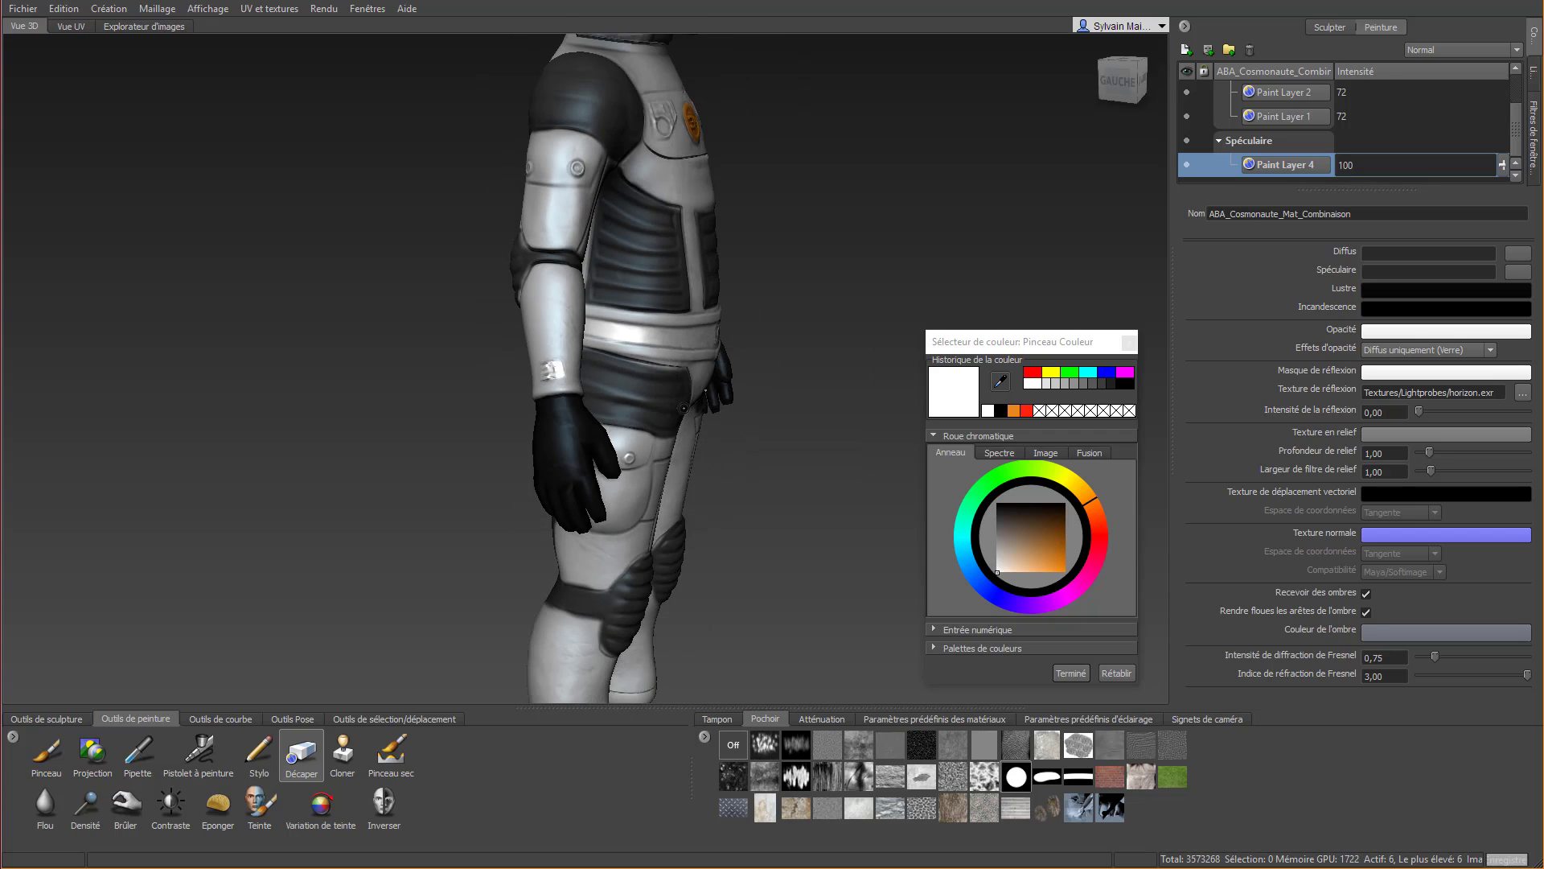
{"action": "left_click_drag", "start_coordinate": [515, 251], "coordinate": [700, 273], "text": "alt"}
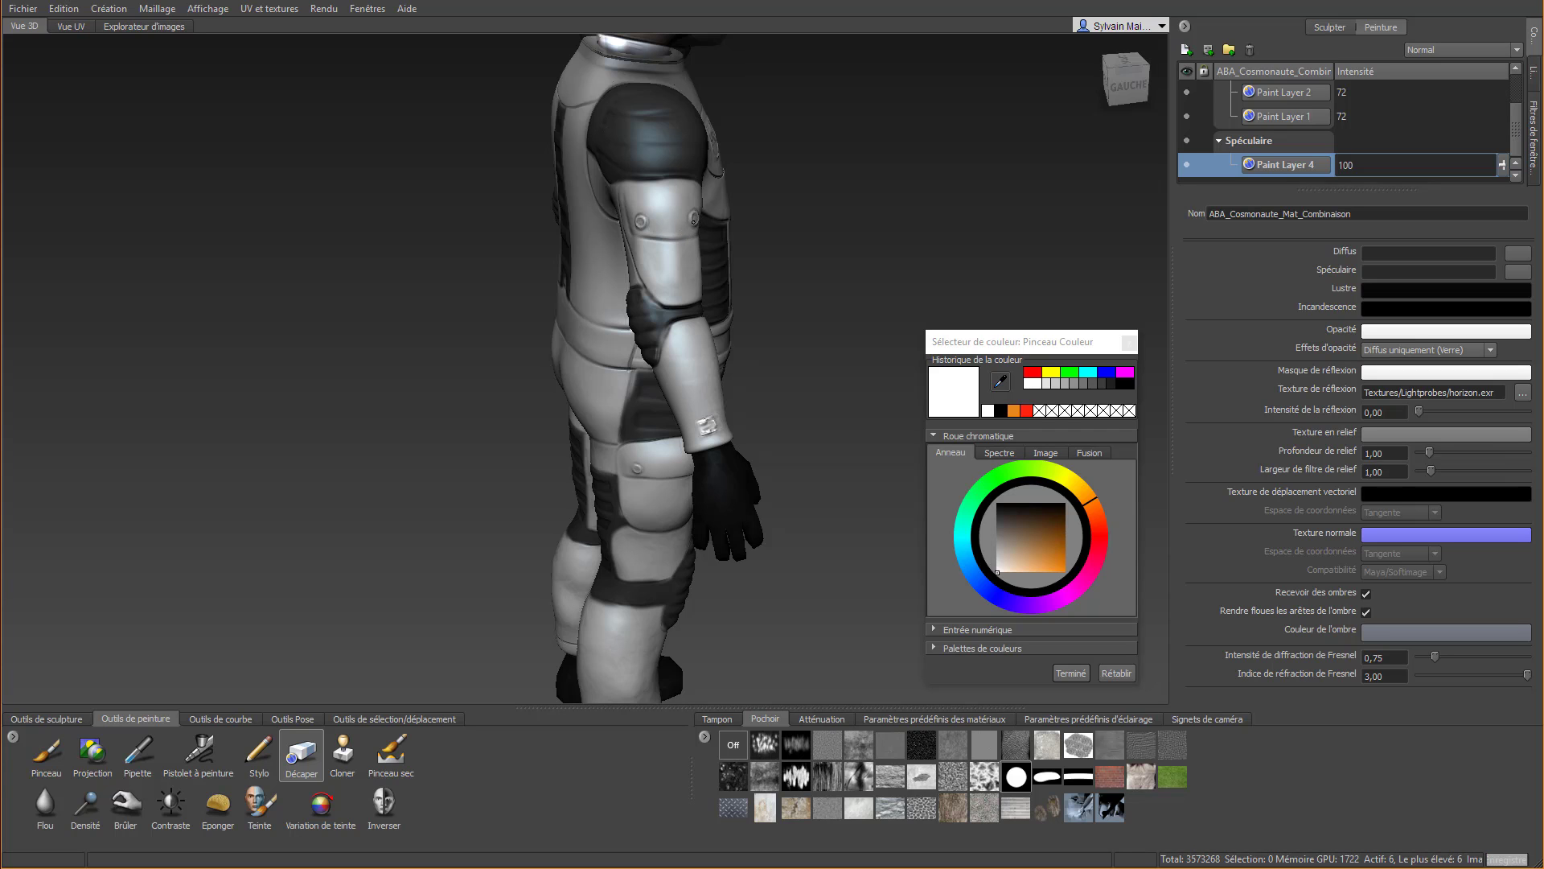
{"action": "left_click_drag", "start_coordinate": [695, 220], "coordinate": [502, 218], "text": "alt"}
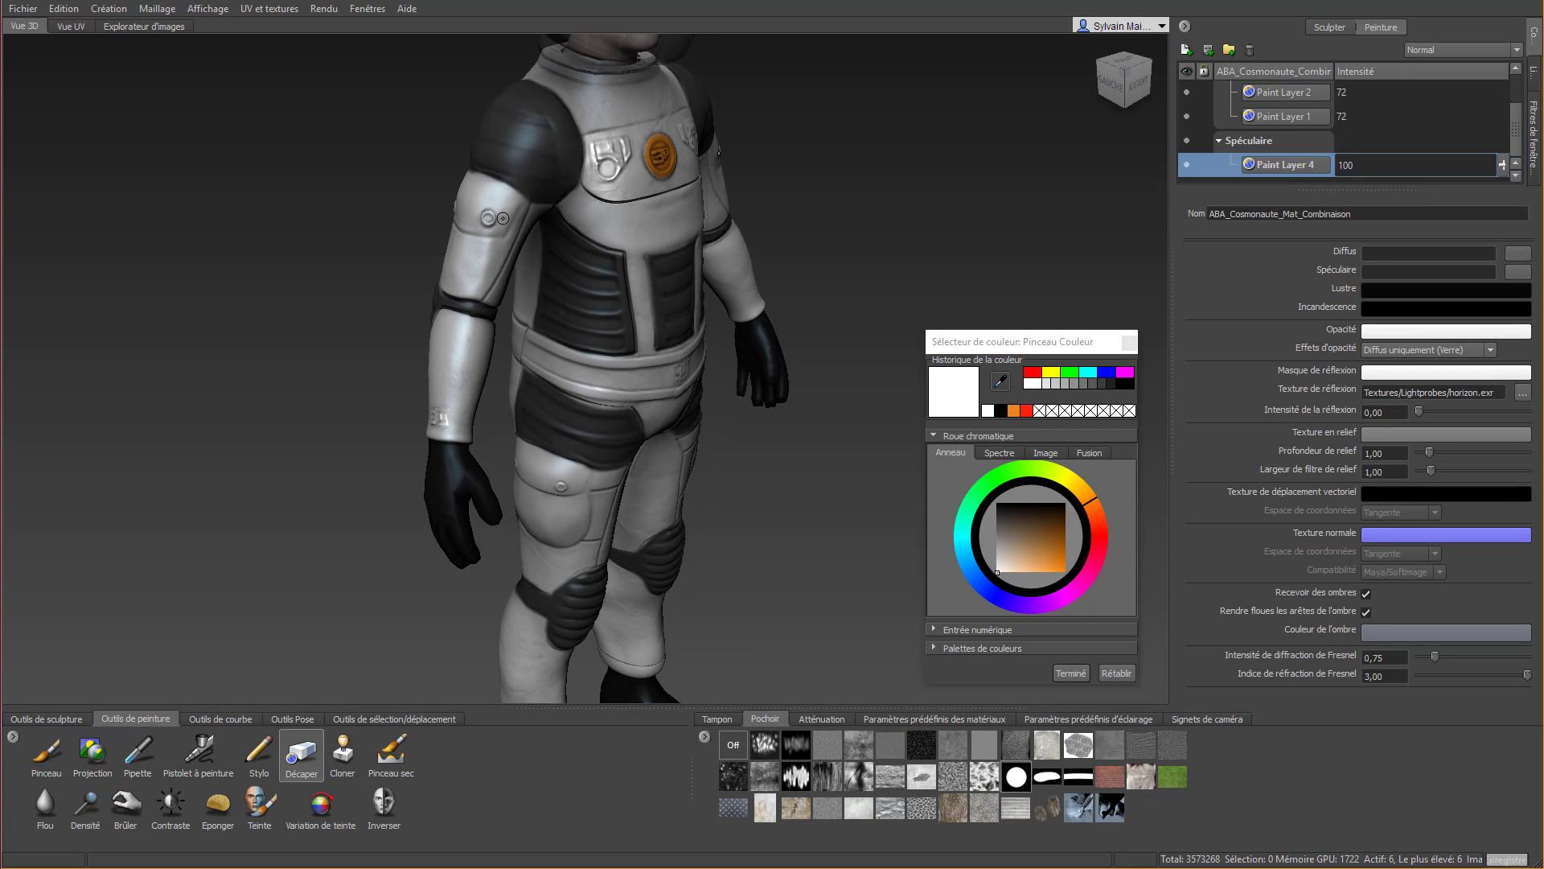
{"action": "scroll", "coordinate": [492, 216], "scroll_direction": "up", "scroll_amount": 6}
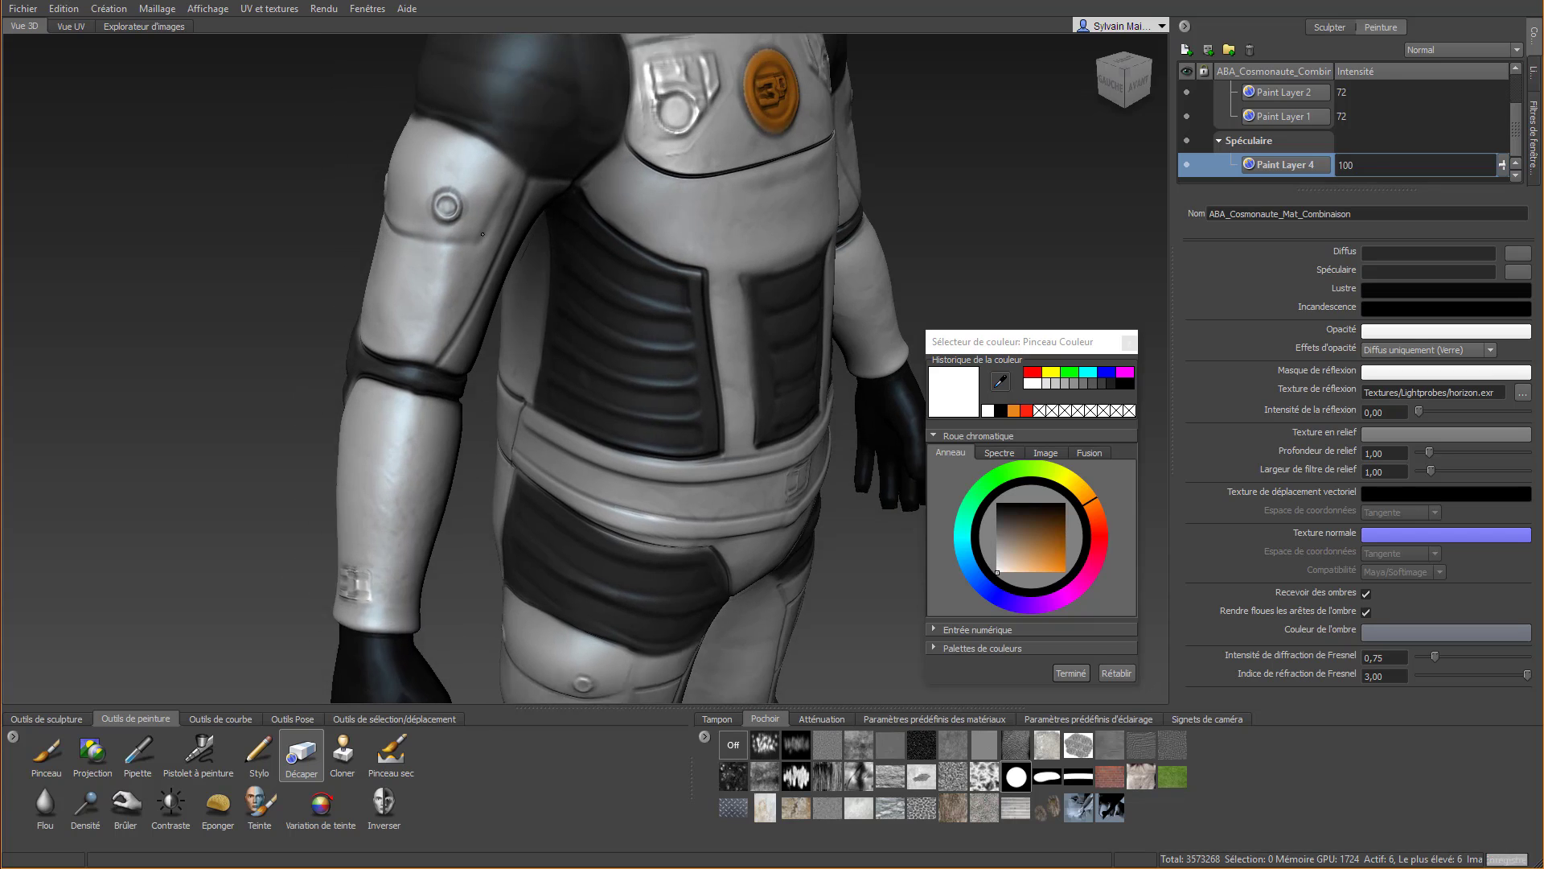
{"action": "left_click", "coordinate": [46, 752]}
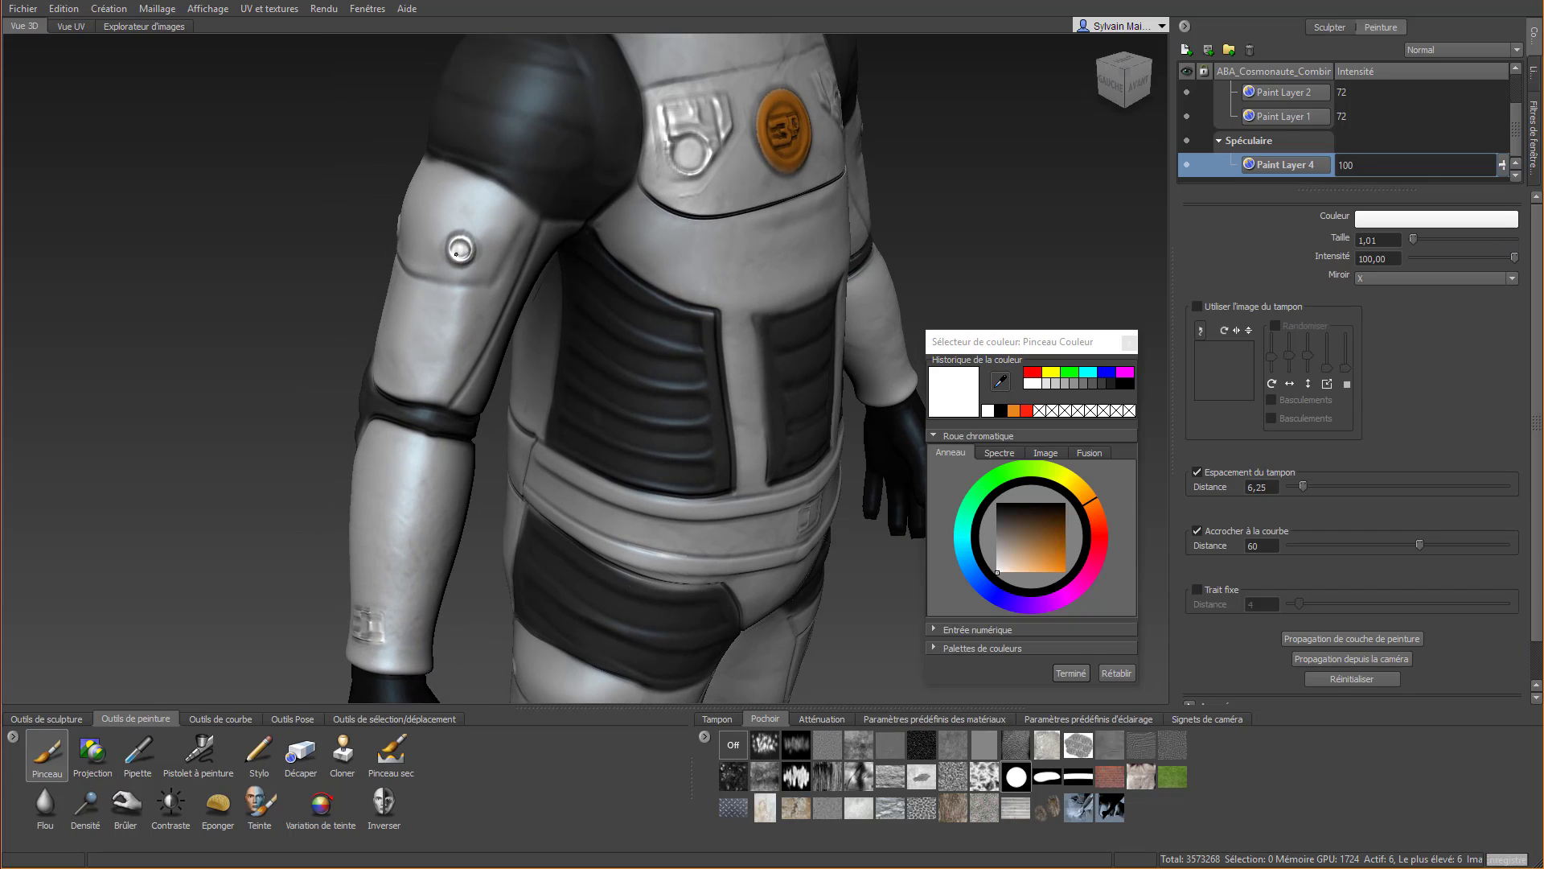
{"action": "left_click_drag", "start_coordinate": [456, 253], "coordinate": [502, 269], "text": "alt"}
Paint white specular over the round button of the chest plate's side relief
{"action": "scroll", "coordinate": [527, 93], "scroll_direction": "up", "scroll_amount": 3}
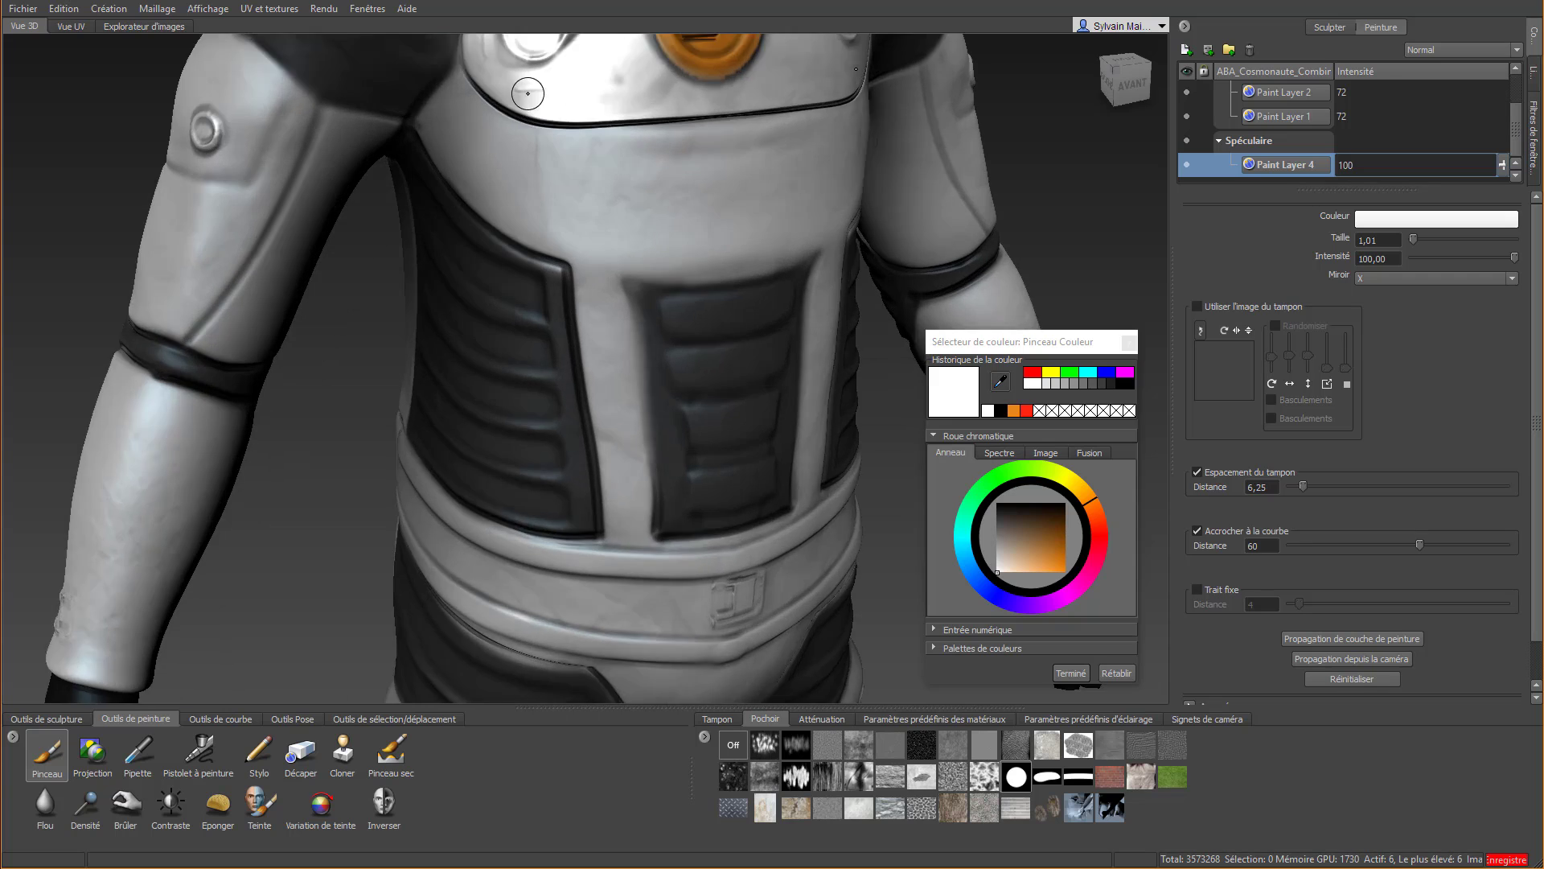
{"action": "right_click_drag", "start_coordinate": [527, 94], "coordinate": [586, 127], "text": "alt"}
{"action": "middle_click_drag", "start_coordinate": [585, 127], "coordinate": [511, 302], "text": "alt"}
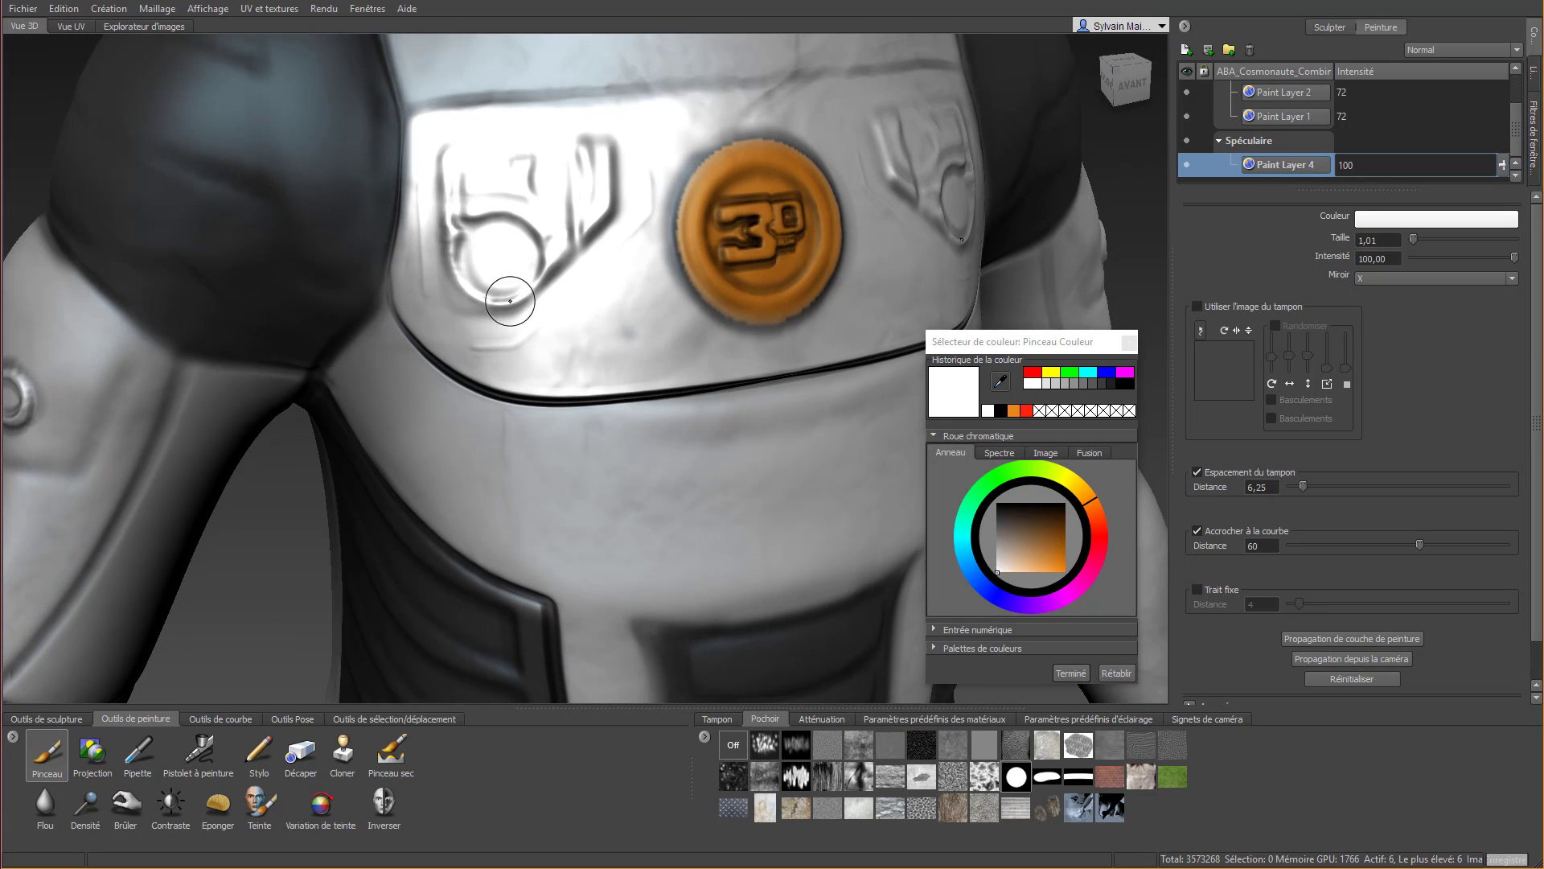
{"action": "left_click", "coordinate": [505, 257]}
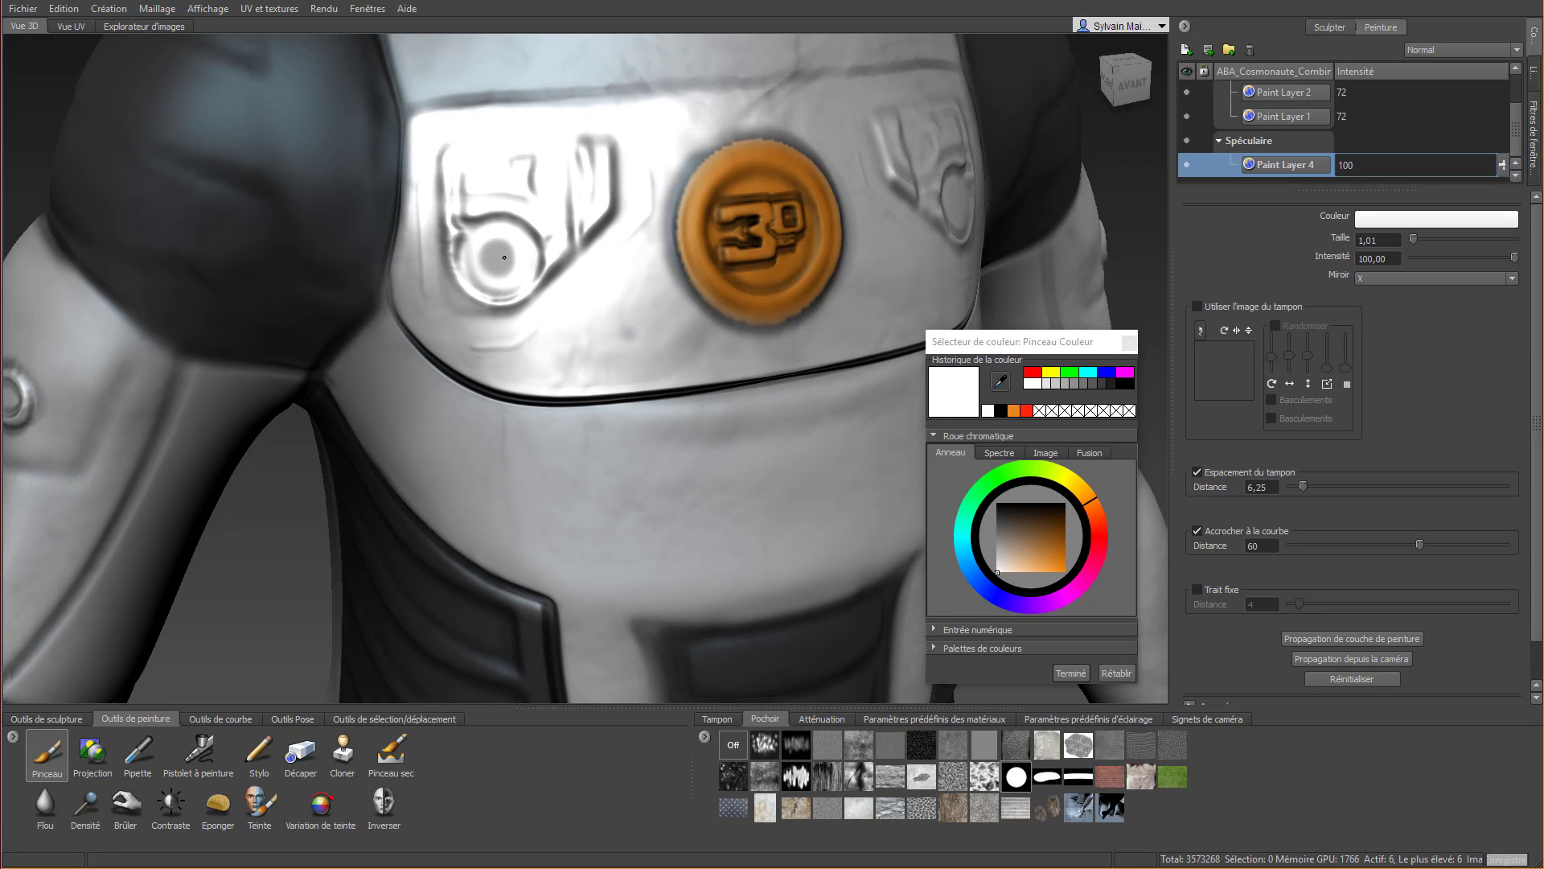
{"action": "mouse_move", "coordinate": [504, 257]}
{"action": "left_mouse_down"}
{"action": "mouse_move", "coordinate": [502, 238]}
{"action": "mouse_move", "coordinate": [479, 247]}
{"action": "mouse_move", "coordinate": [487, 271]}
{"action": "mouse_move", "coordinate": [511, 244]}
{"action": "mouse_move", "coordinate": [487, 255]}
{"action": "mouse_move", "coordinate": [502, 256]}
{"action": "left_mouse_up"}
Paint the round buttons of the chest plate's side reliefs orange on Paint Layer 3 of the Diffus channel
{"action": "scroll", "coordinate": [587, 270], "scroll_direction": "down", "scroll_amount": 3}
{"action": "mouse_move", "coordinate": [636, 295]}
{"action": "left_mouse_down", "text": "alt"}
{"action": "mouse_move", "coordinate": [531, 271]}
{"action": "mouse_move", "coordinate": [555, 291]}
{"action": "mouse_move", "coordinate": [804, 337]}
{"action": "left_mouse_up", "text": "alt"}
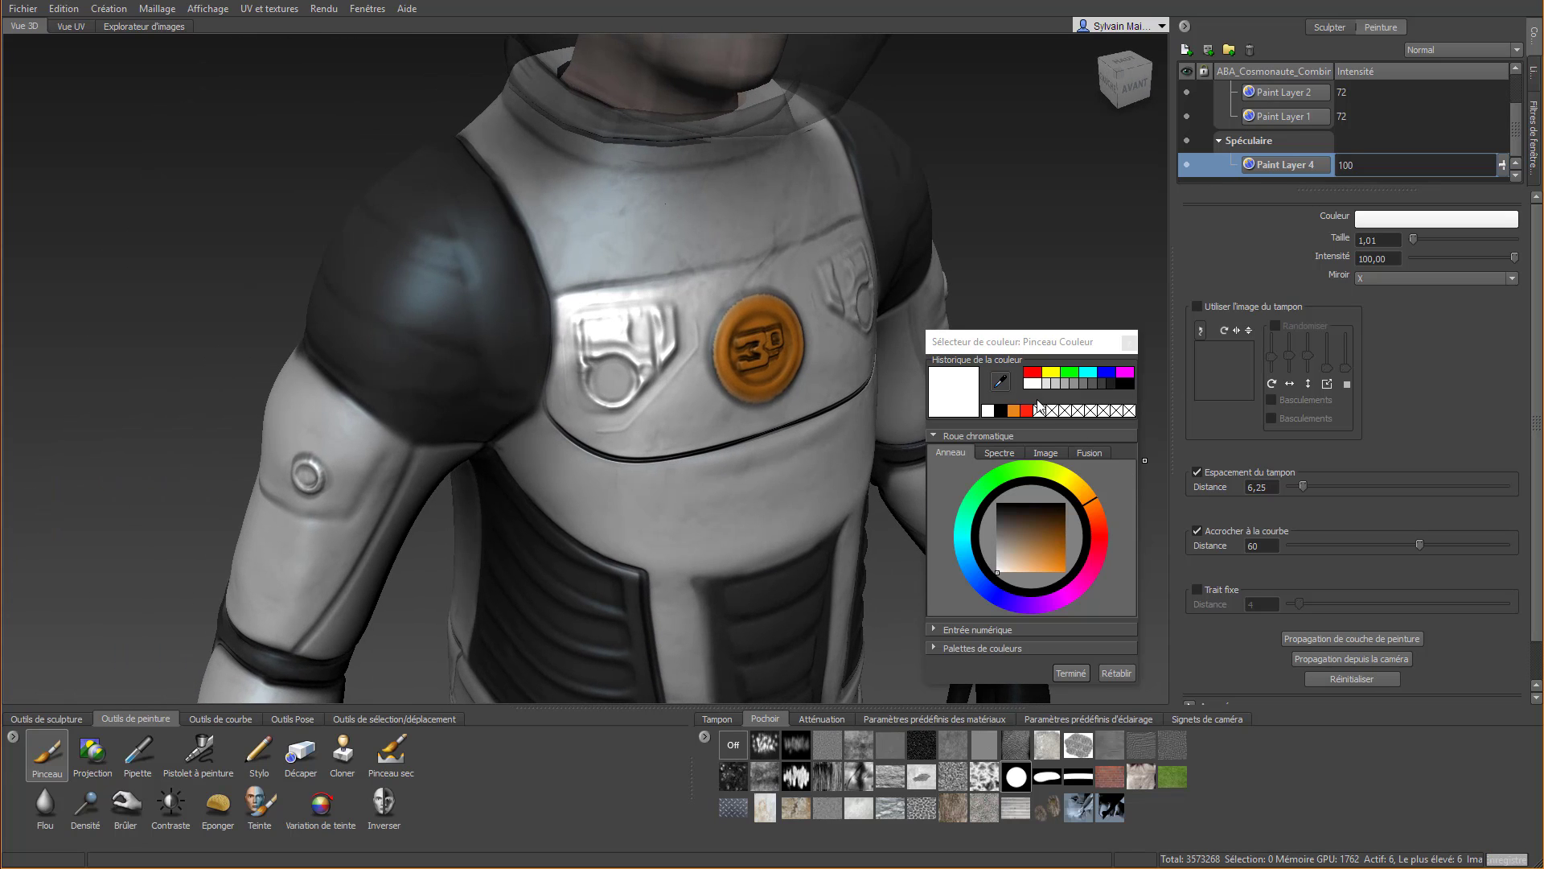
{"action": "left_click", "coordinate": [1015, 411]}
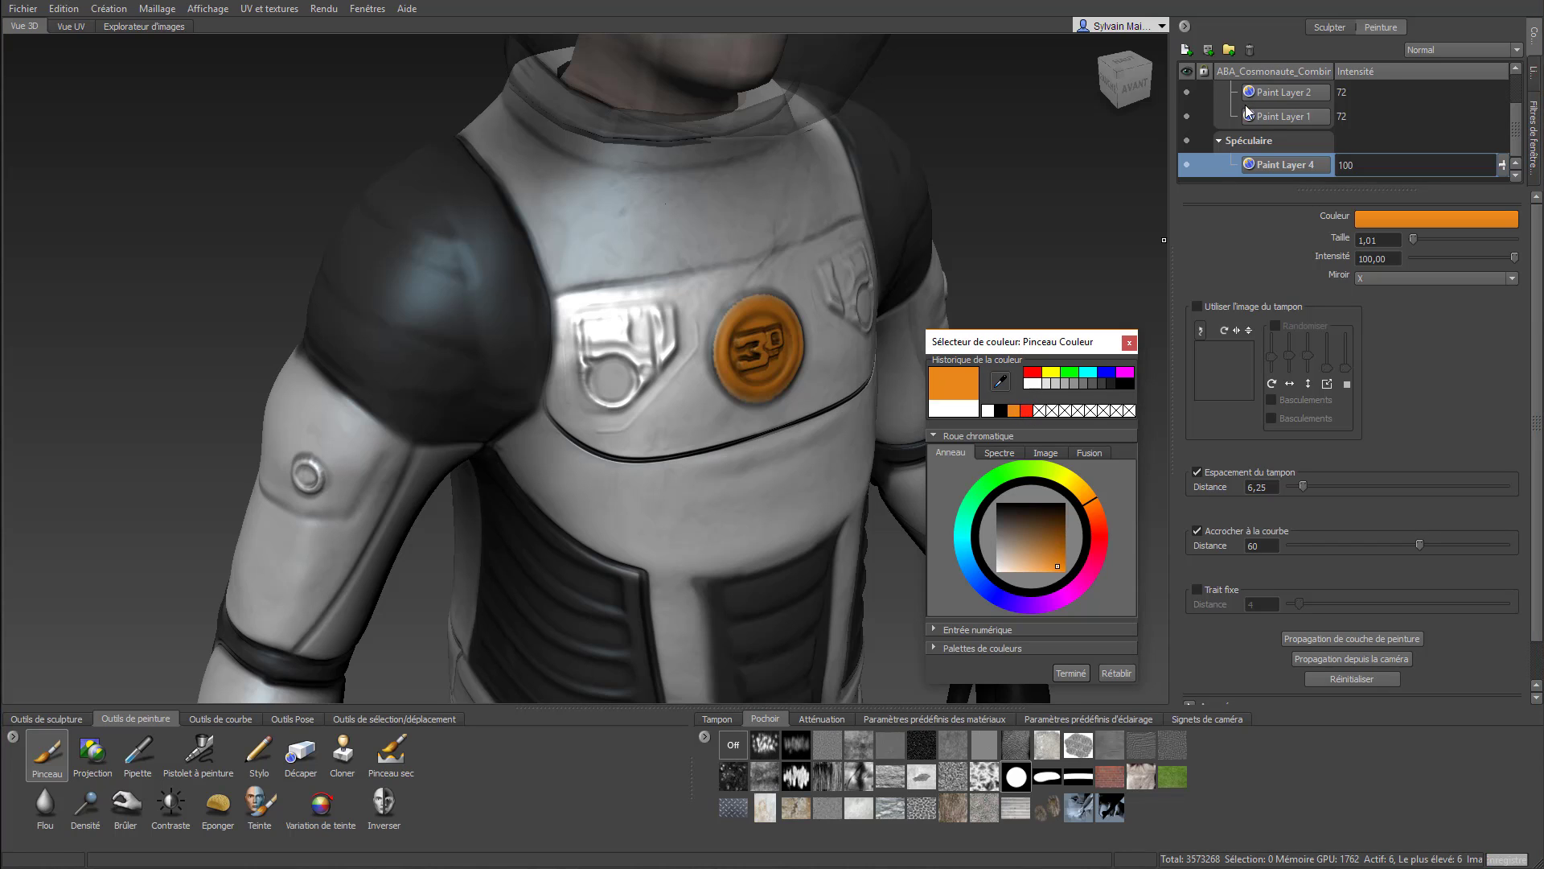
{"action": "scroll", "coordinate": [1286, 100], "scroll_direction": "up", "scroll_amount": 2}
{"action": "left_click", "coordinate": [1280, 118]}
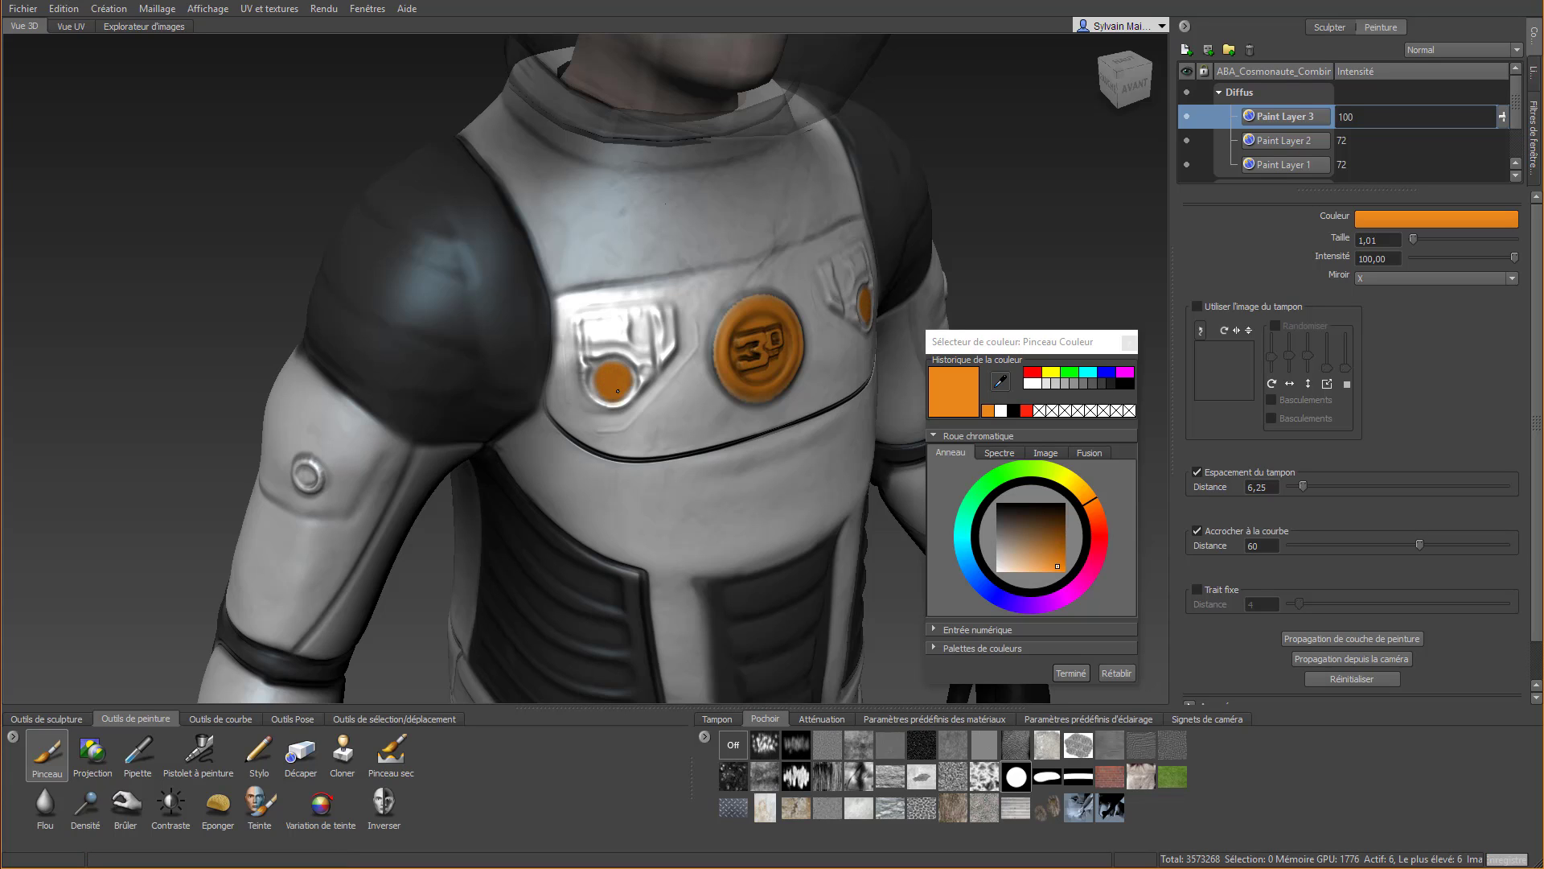
{"action": "left_click_drag", "start_coordinate": [749, 359], "coordinate": [674, 329], "text": "alt"}
Inspect the whole painted cosmonaut from several angles and close the colour selector
{"action": "right_click_drag", "start_coordinate": [674, 330], "coordinate": [705, 390], "text": "alt"}
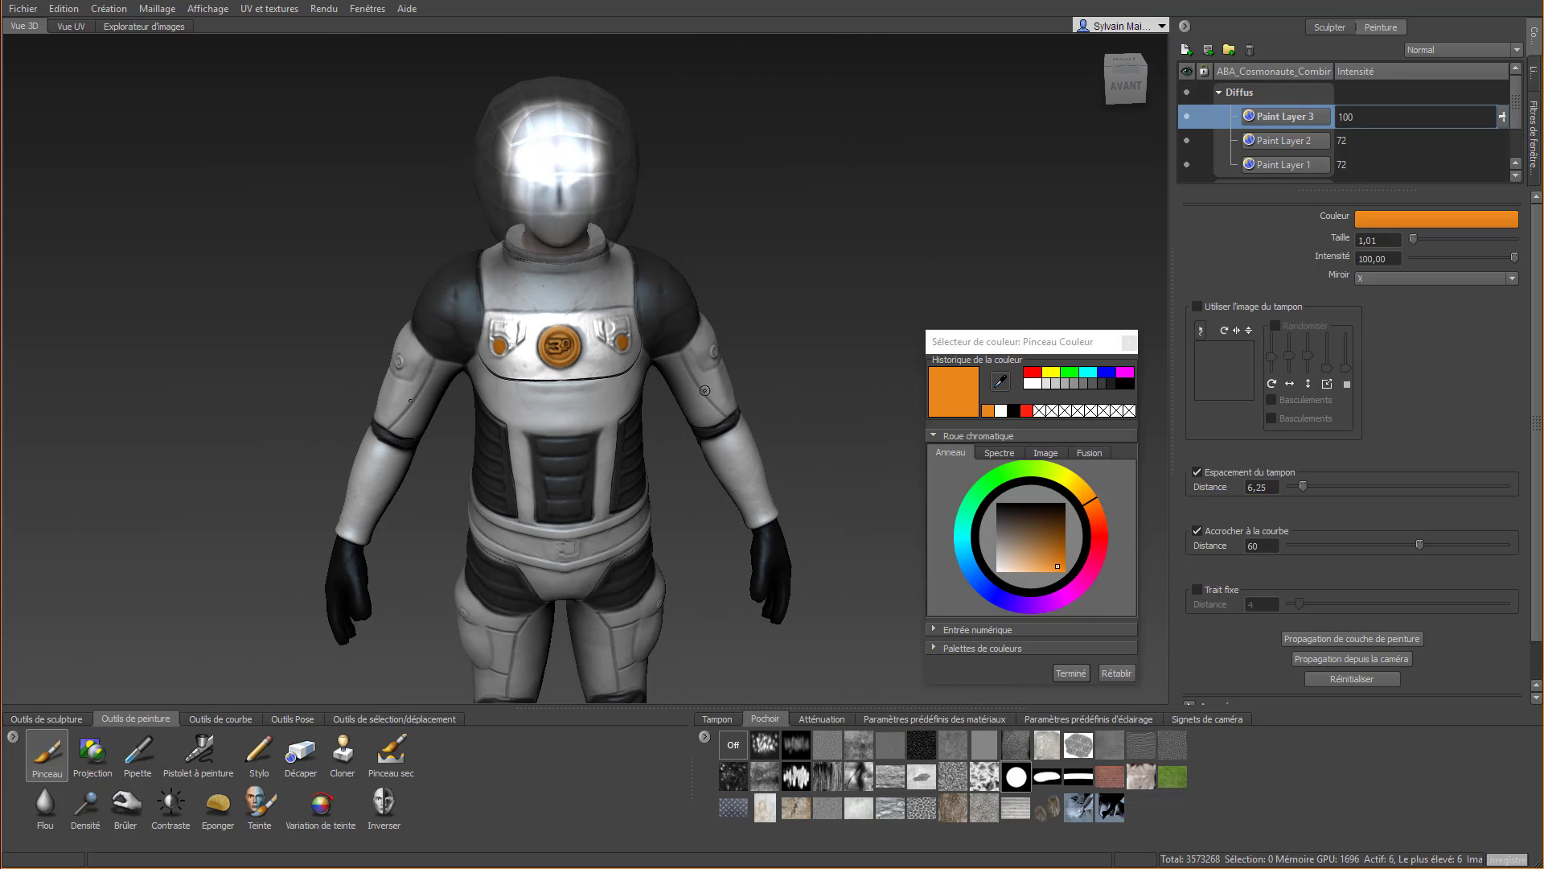
{"action": "mouse_move", "coordinate": [706, 390]}
{"action": "left_mouse_down", "text": "alt"}
{"action": "mouse_move", "coordinate": [732, 412]}
{"action": "mouse_move", "coordinate": [903, 354]}
{"action": "mouse_move", "coordinate": [1034, 386]}
{"action": "mouse_move", "coordinate": [699, 379]}
{"action": "left_mouse_up", "text": "alt"}
{"action": "right_click_drag", "start_coordinate": [699, 380], "coordinate": [695, 498], "text": "alt"}
{"action": "middle_click_drag", "start_coordinate": [695, 499], "coordinate": [693, 423], "text": "alt"}
{"action": "left_click_drag", "start_coordinate": [693, 422], "coordinate": [740, 468], "text": "alt"}
{"action": "left_click", "coordinate": [1070, 672]}
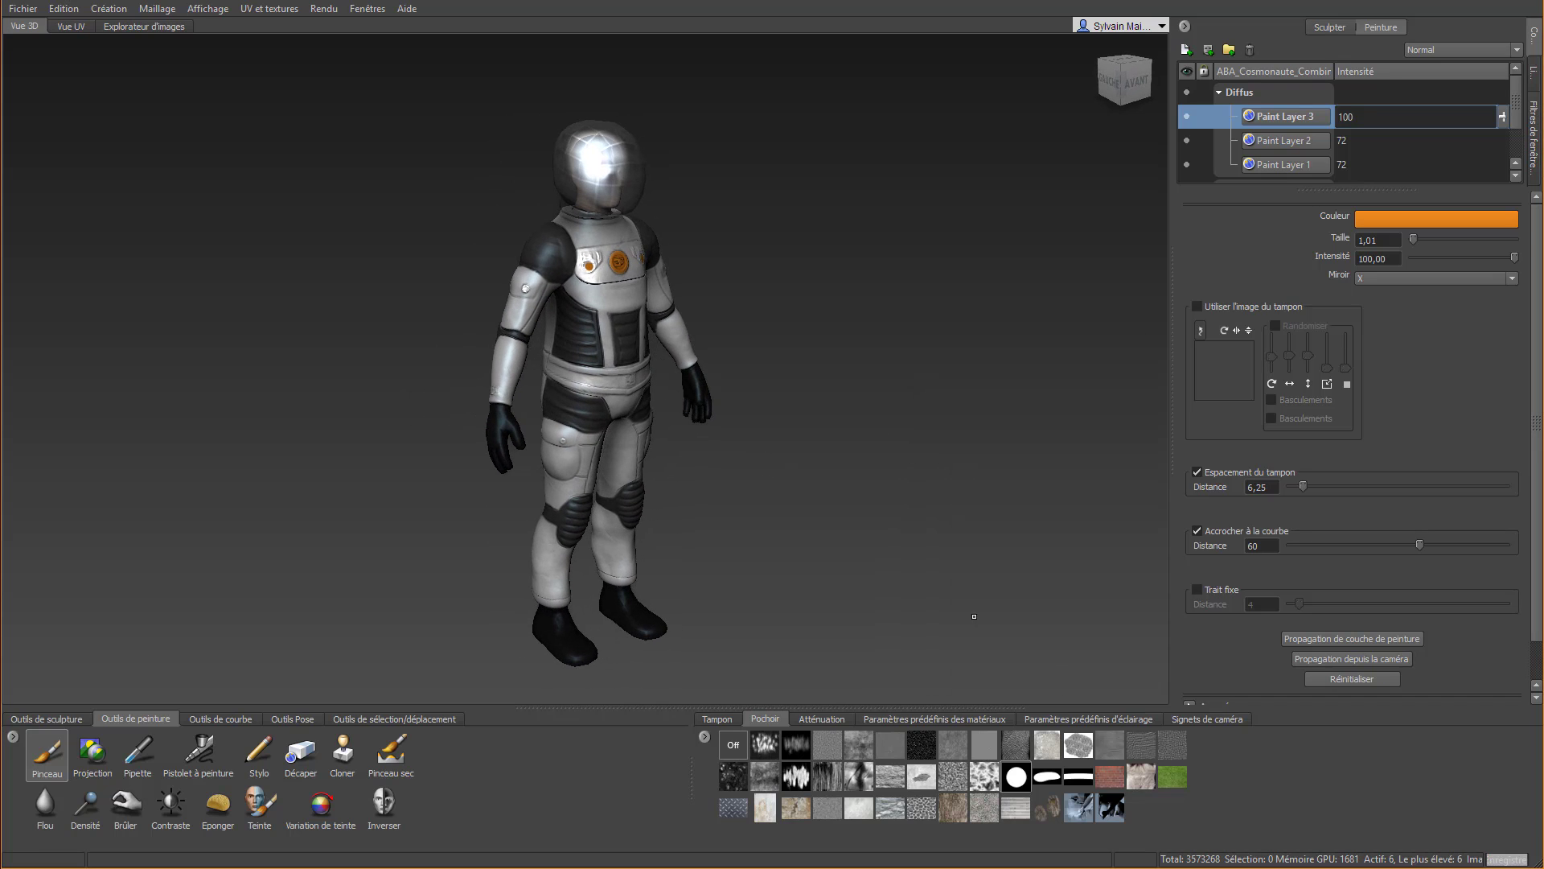